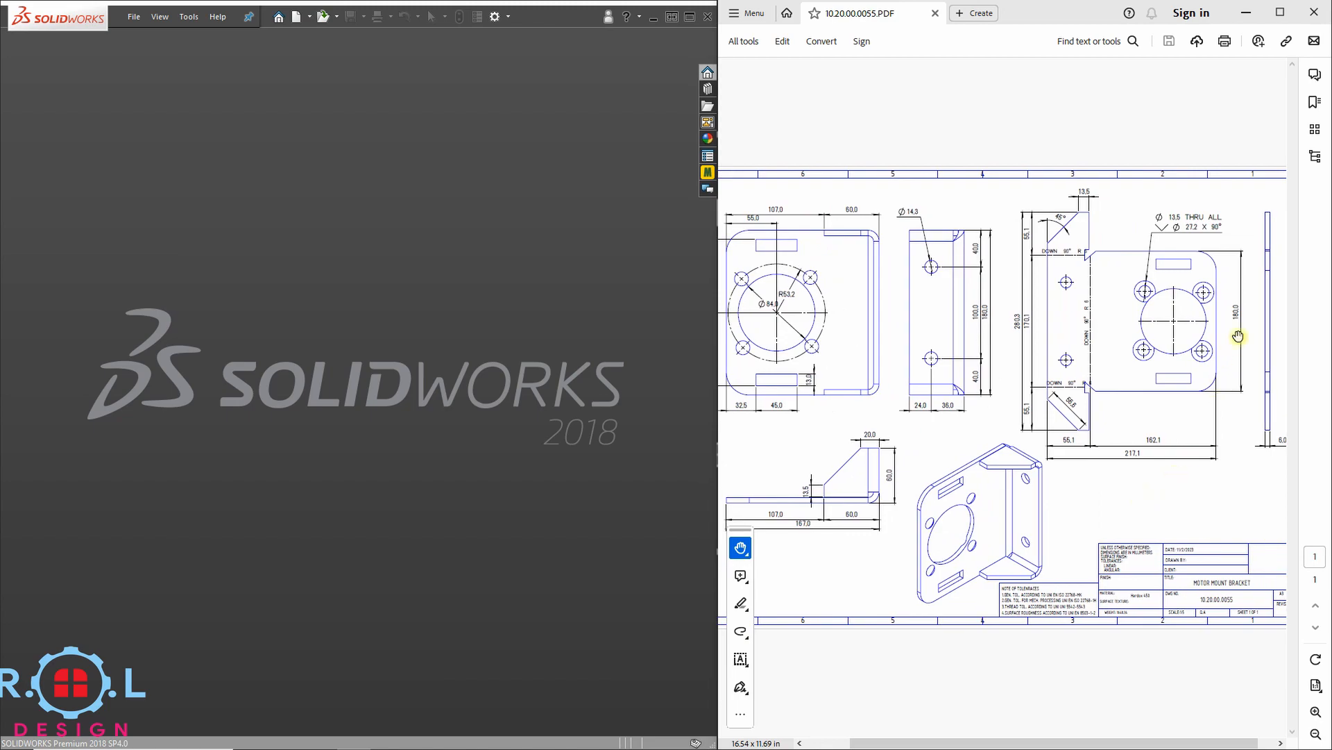
- Examine the overall length and height dimensions of the motor mount bracket in the PDF drawing
mouse_move(1244, 306)
mouse_down()
mouse_move(1220, 327)
mouse_move(1240, 330)
mouse_up()
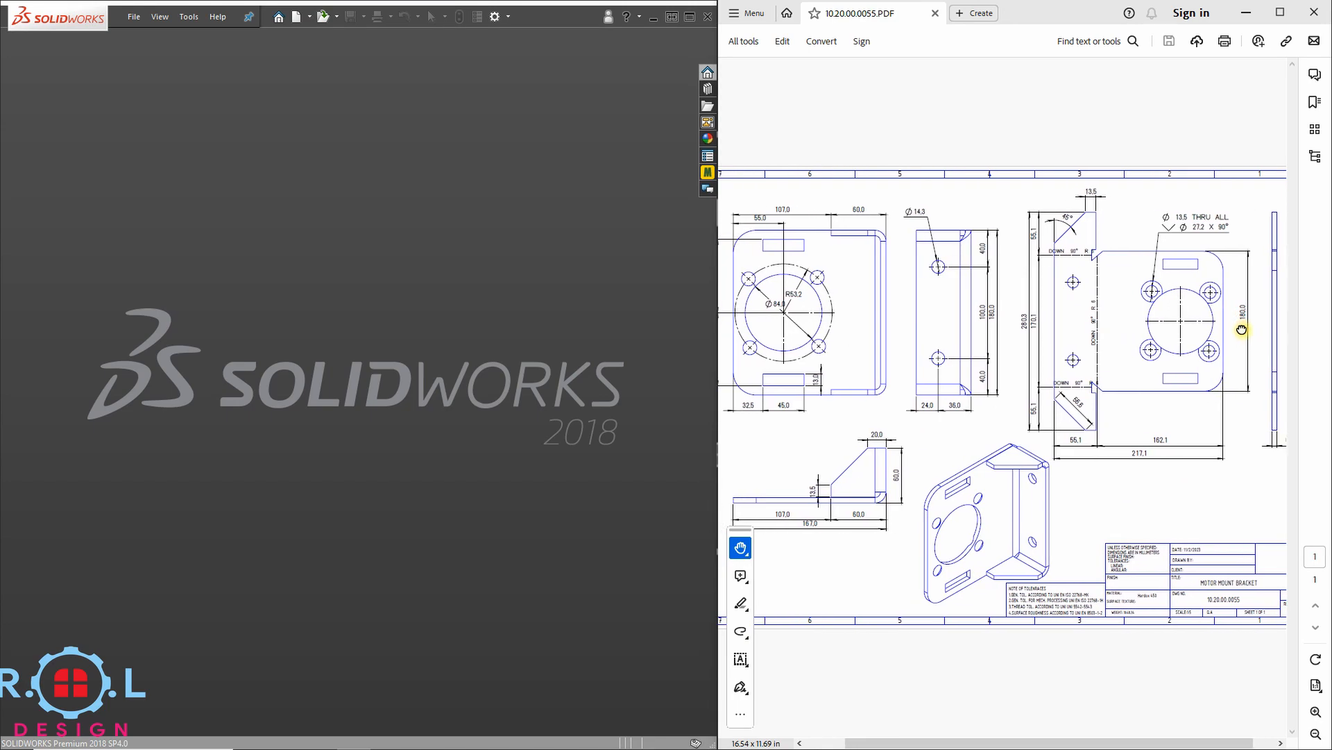
click(740, 550)
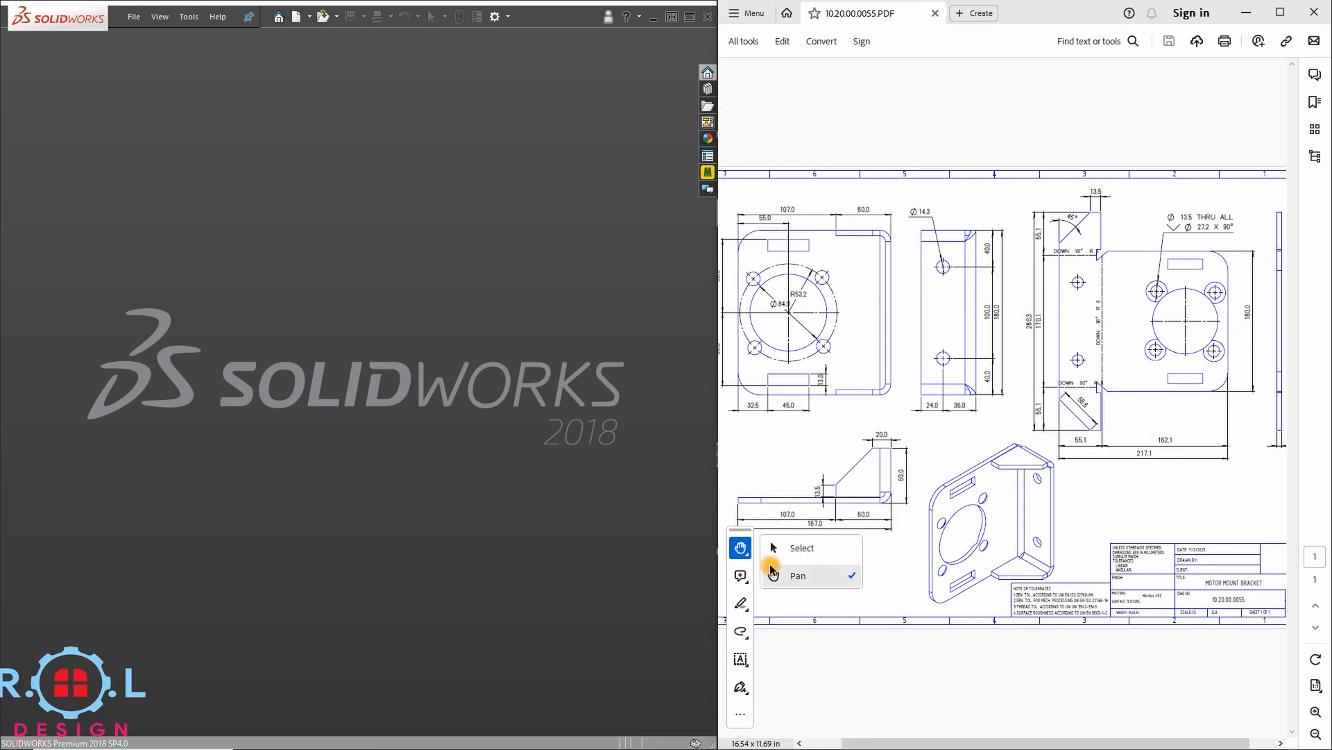
click(814, 548)
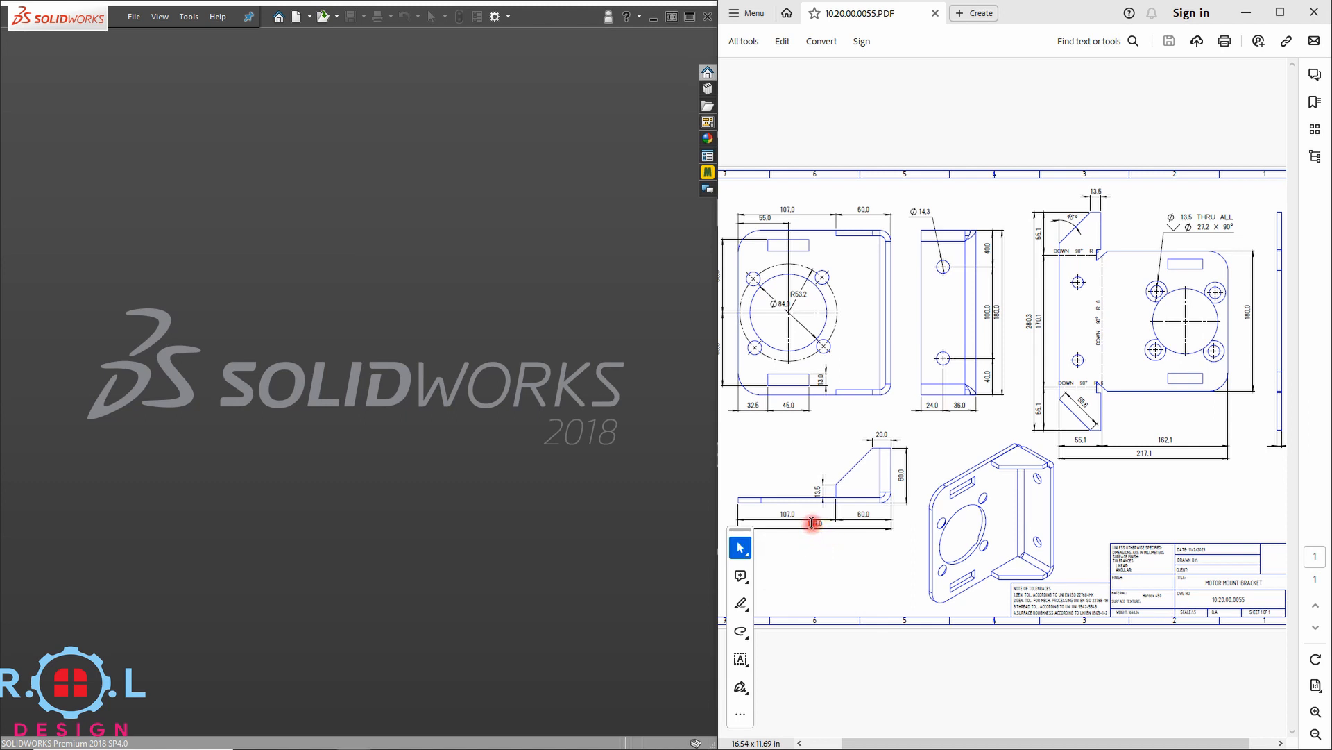
mouse_move(812, 523)
mouse_down()
mouse_move(795, 525)
mouse_move(830, 520)
mouse_up()
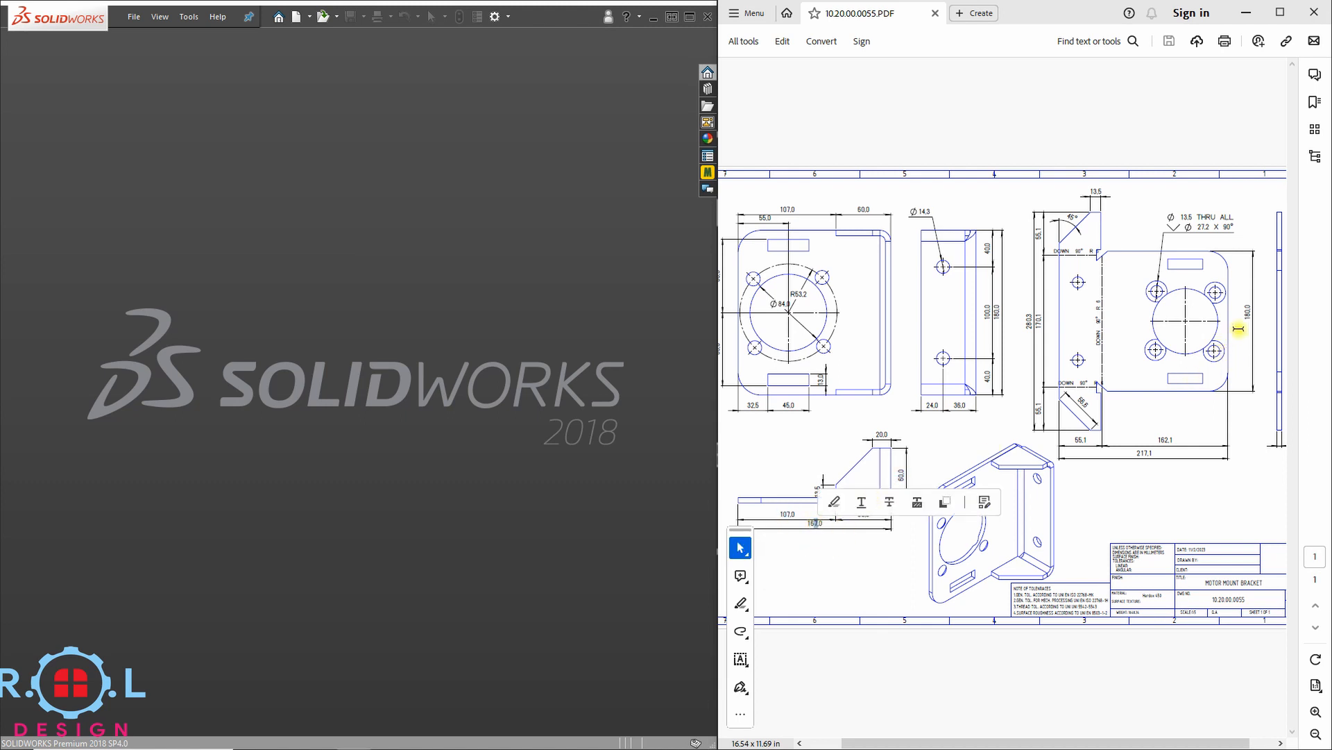
click(1249, 311)
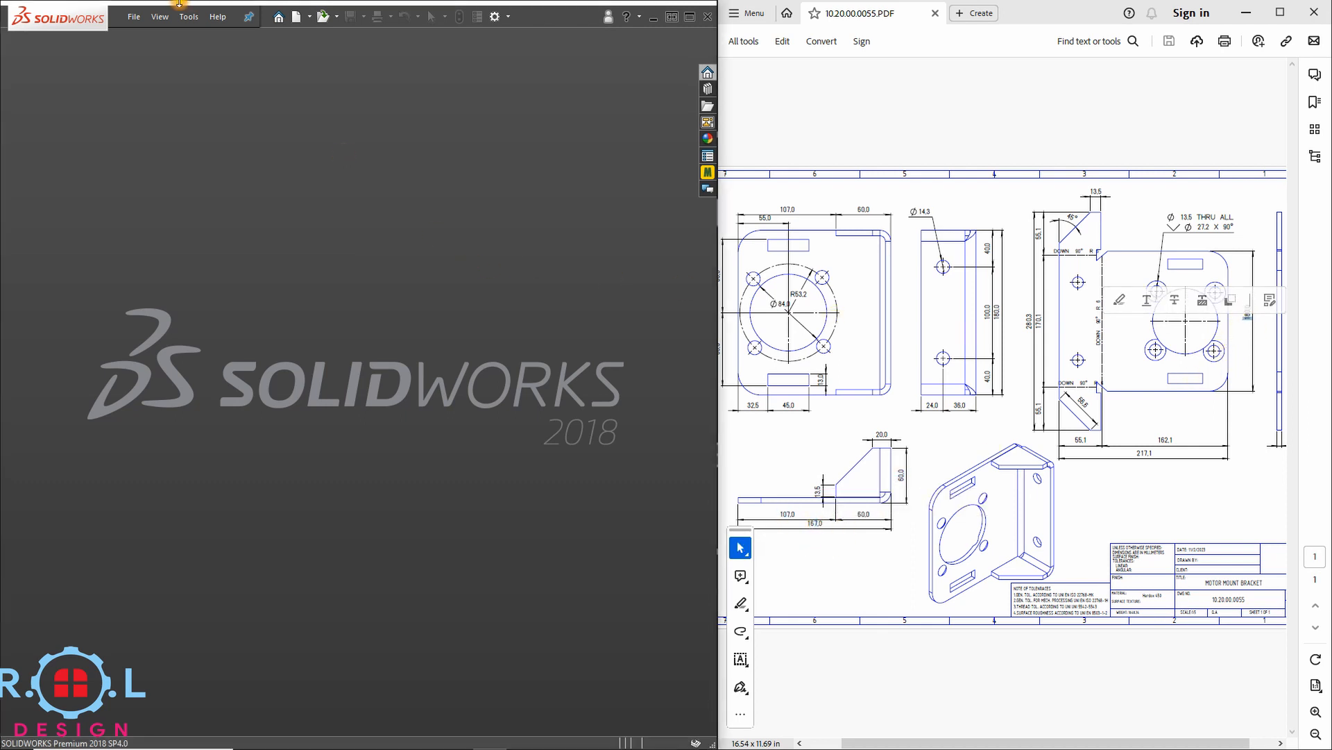
- Create a new SOLIDWORKS part and start a Base Flange sketch on the Top Plane
click(297, 16)
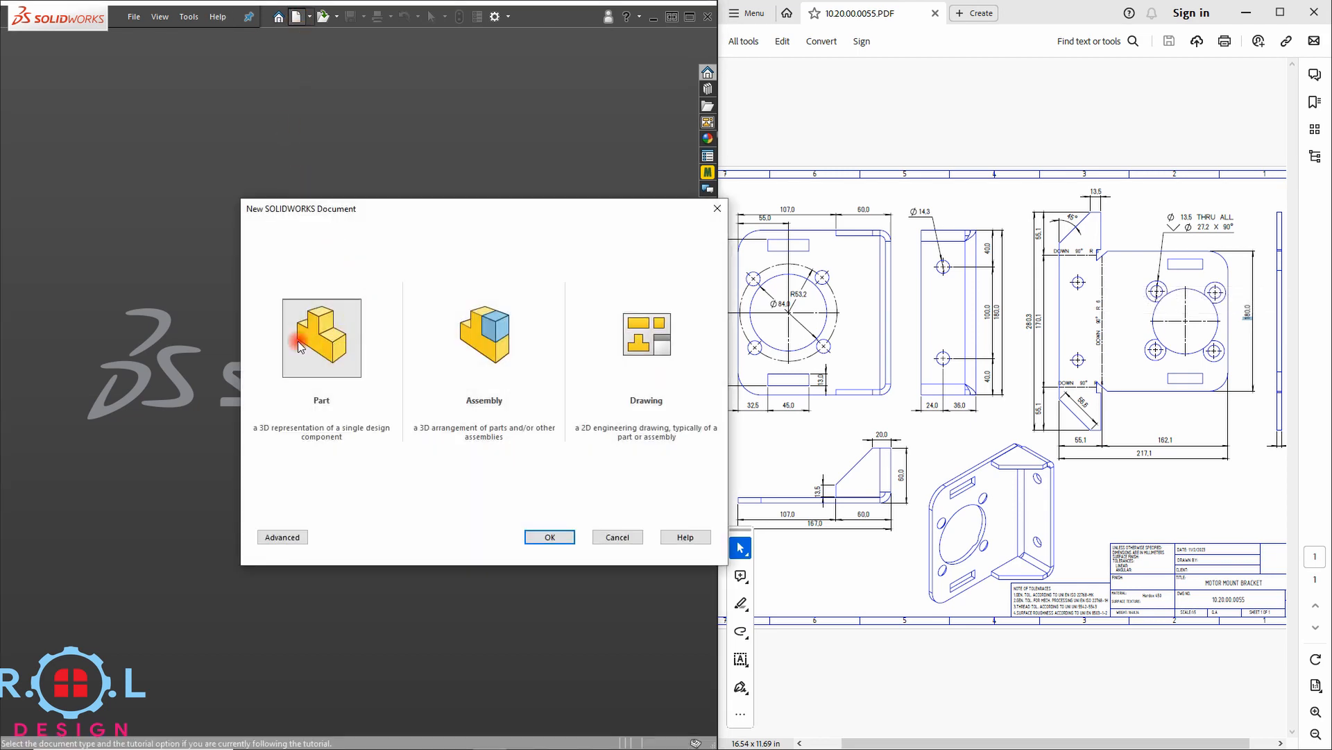
click(549, 537)
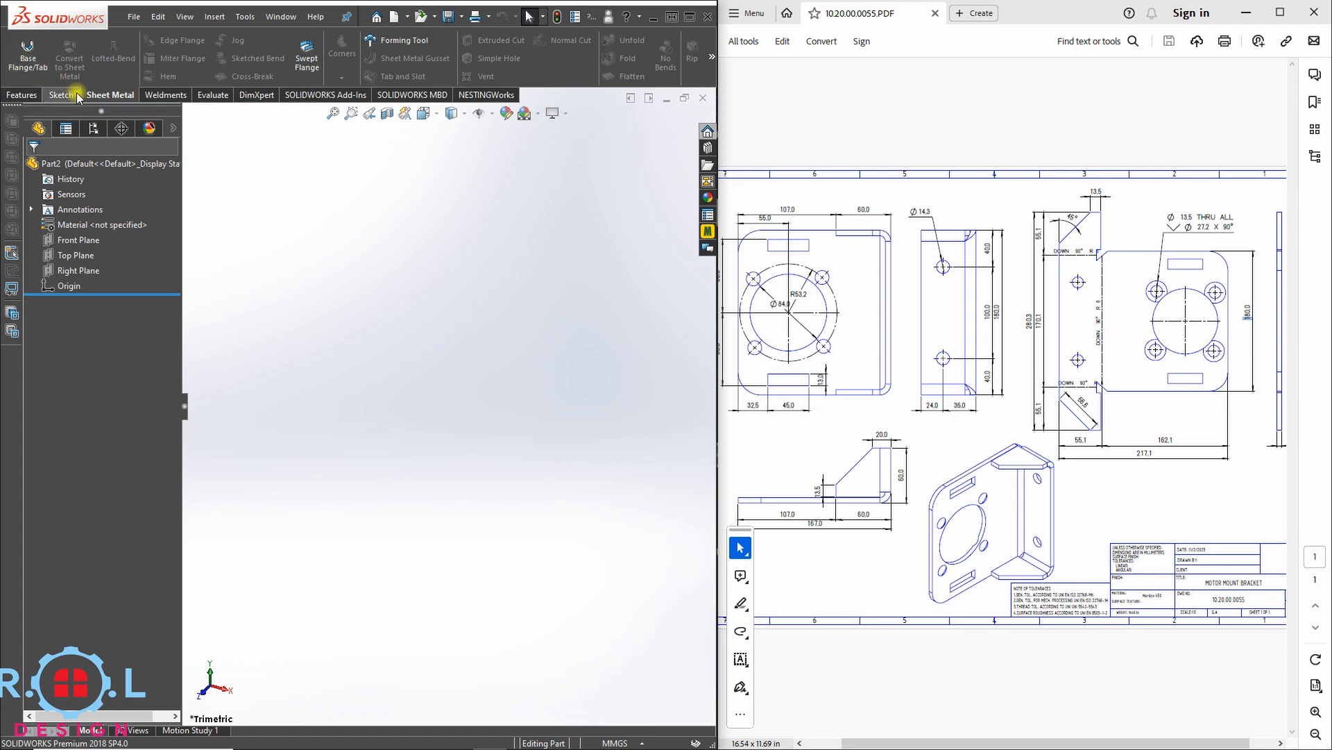
click(27, 52)
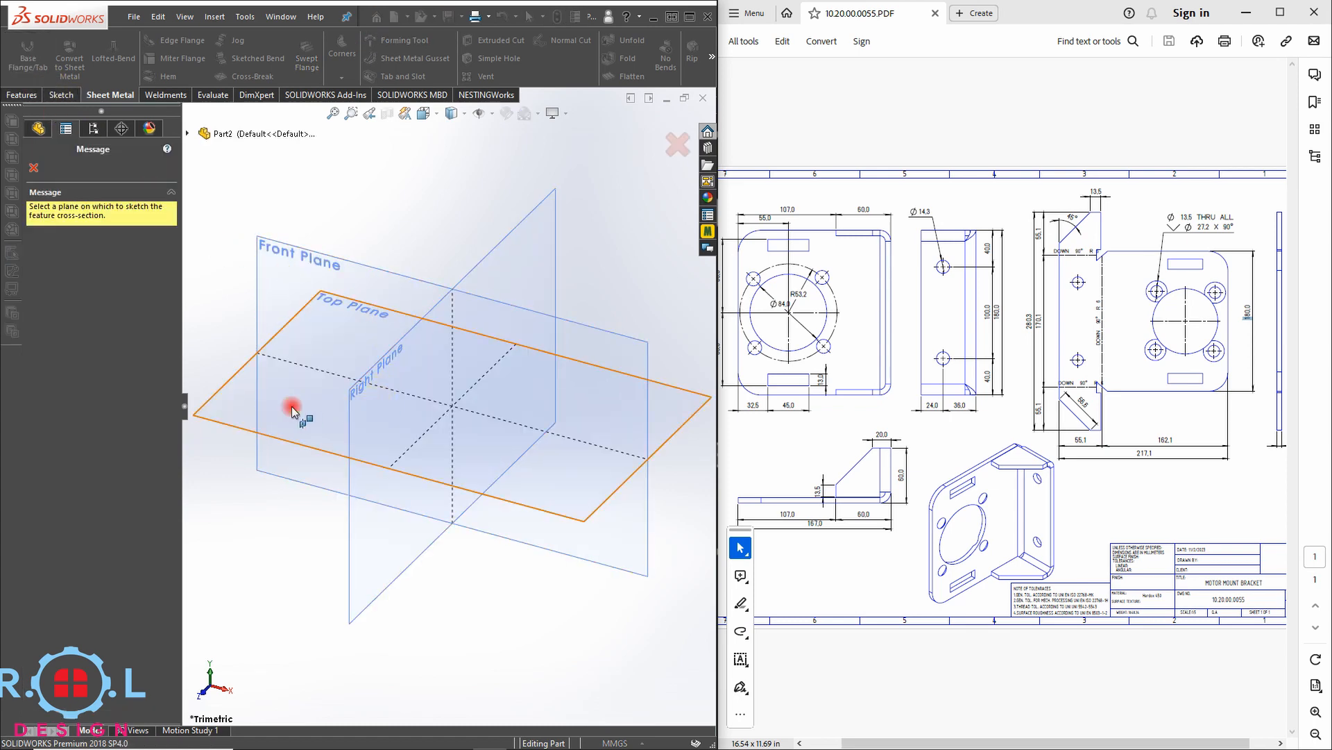
click(293, 411)
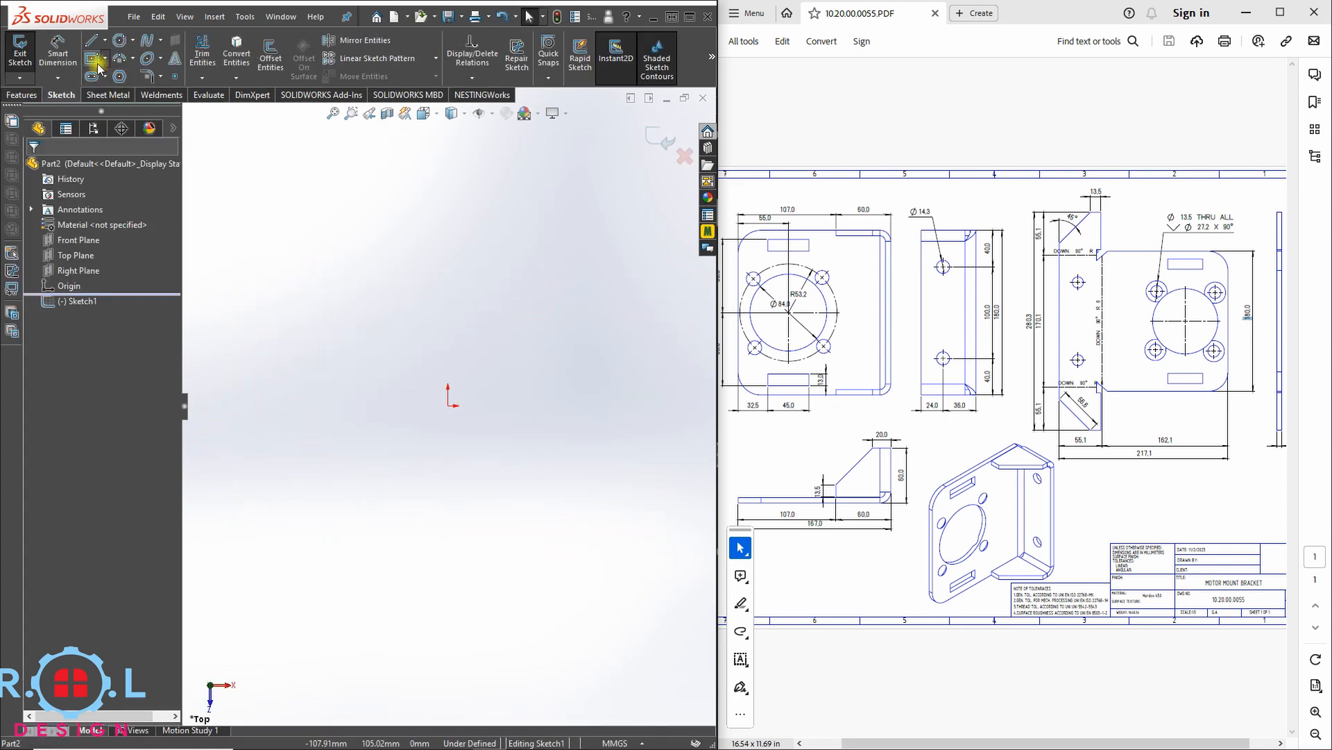
- Sketch a center rectangle of about 167 by 100 mm centred on the origin
click(91, 58)
click(448, 406)
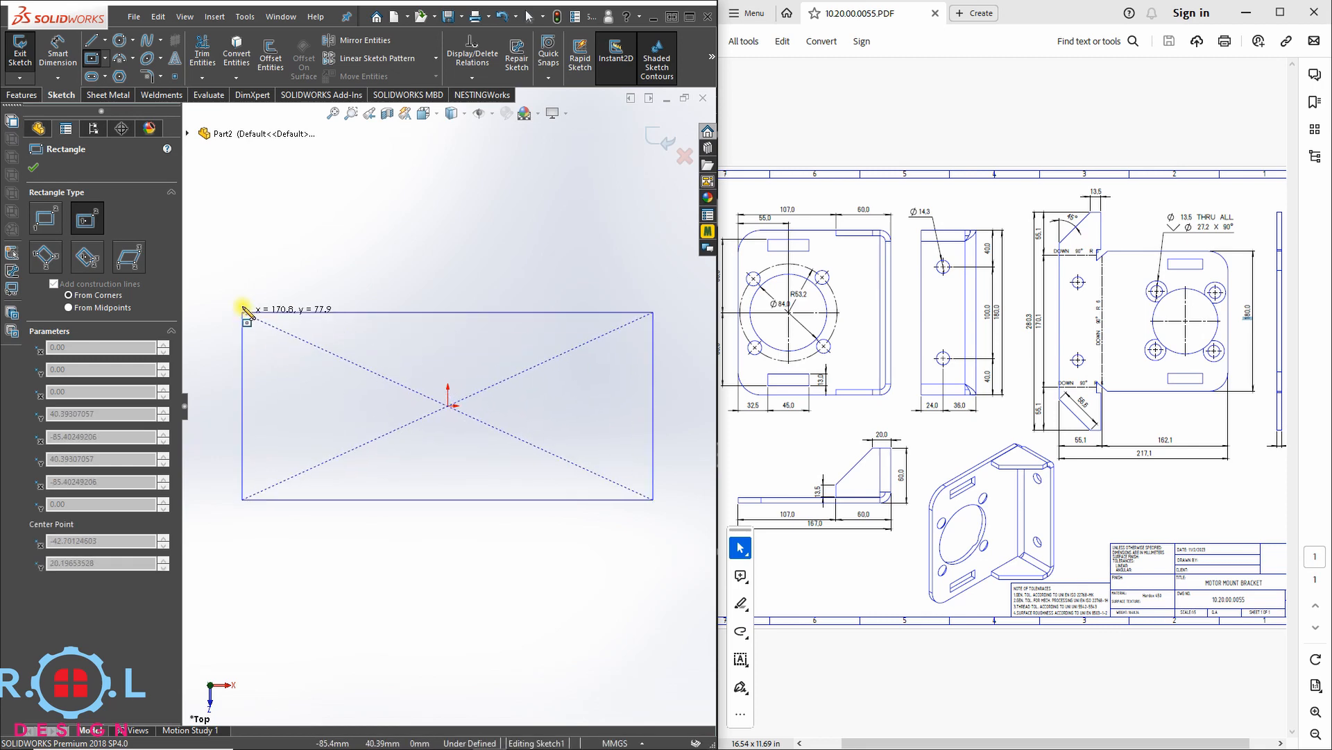
click(259, 292)
- Dimension the rectangle's horizontal length to 167 mm, as given in the drawing
drag(830, 528, 810, 526)
click(477, 601)
key(Escape)
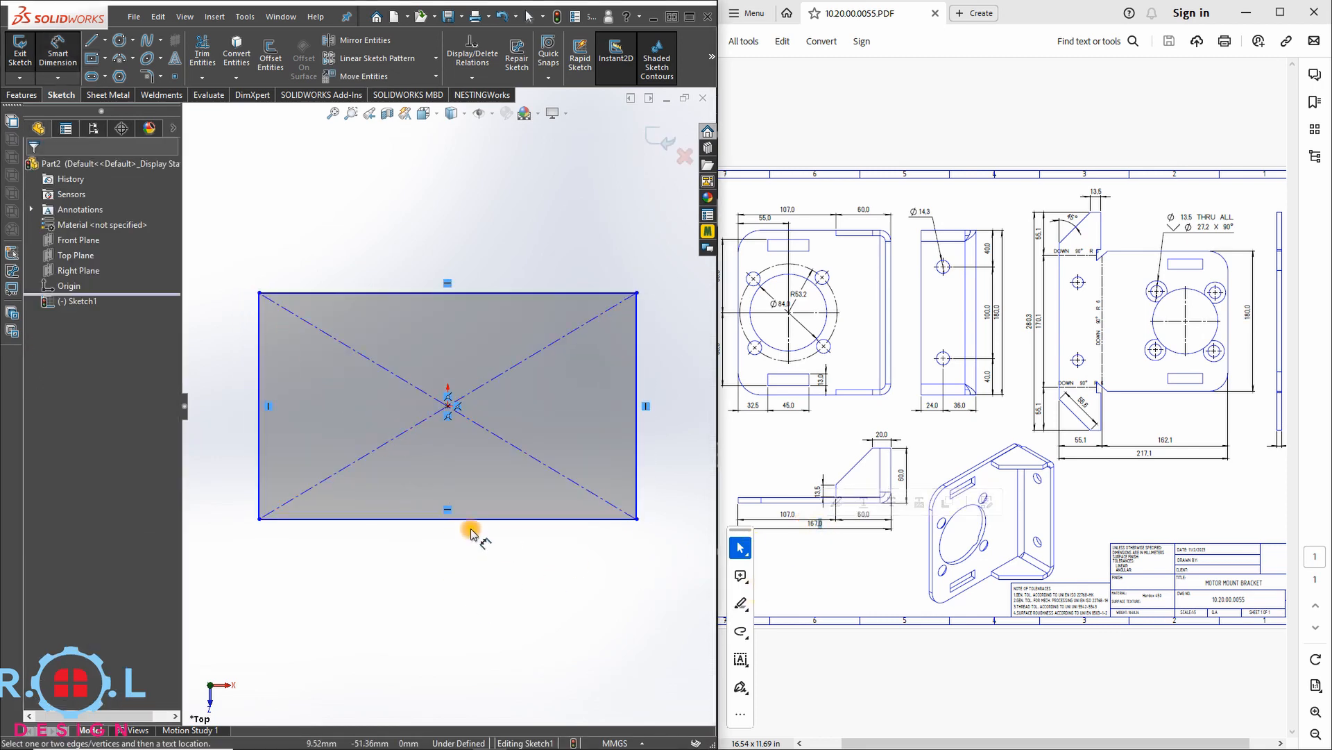
click(417, 553)
text(16)
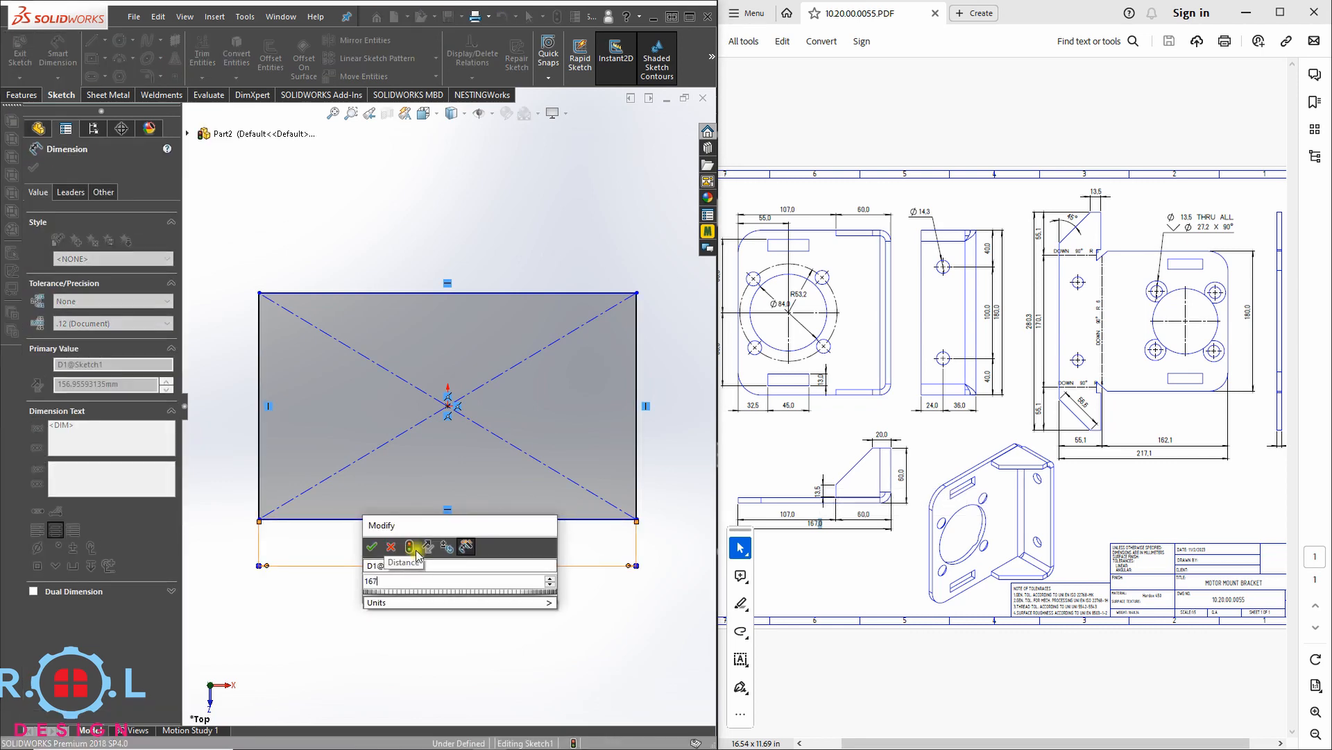
text(7)
key(Return)
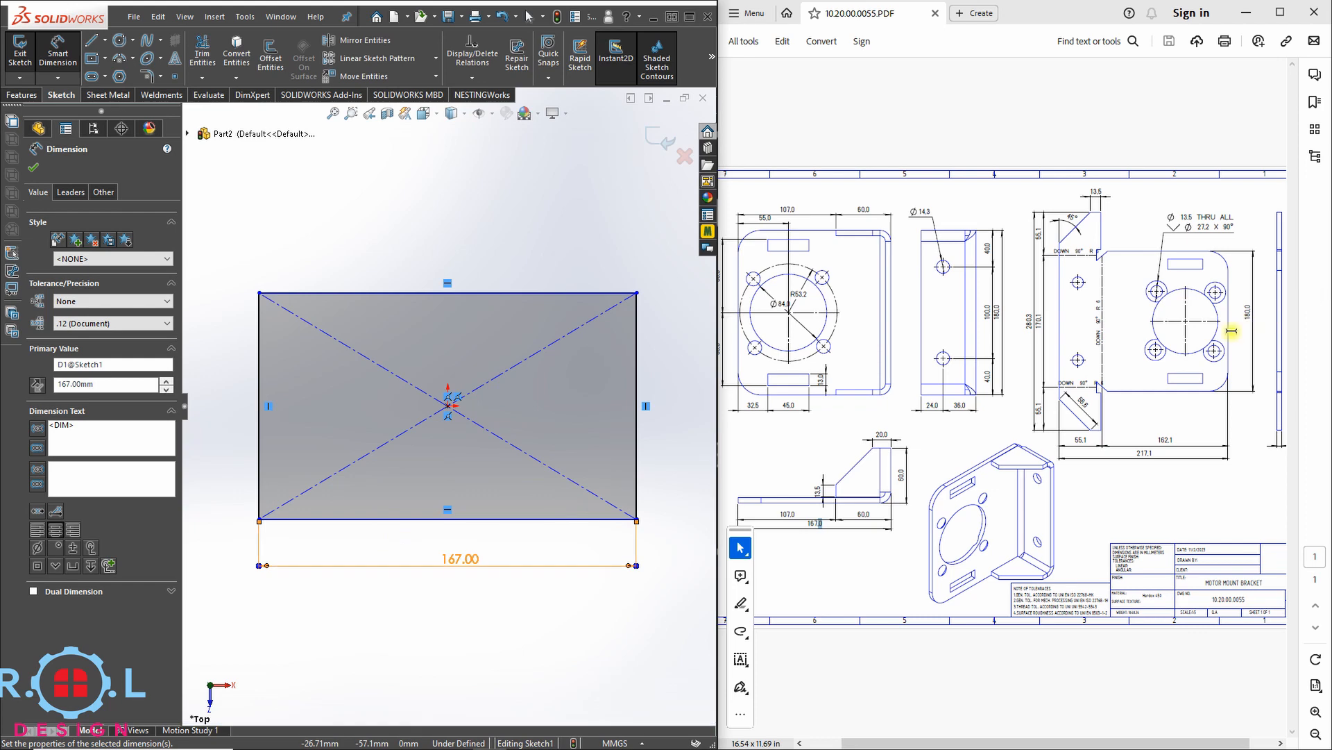
- Dimension the rectangle's vertical side to 180 mm, as given in the drawing
double_click(1257, 320)
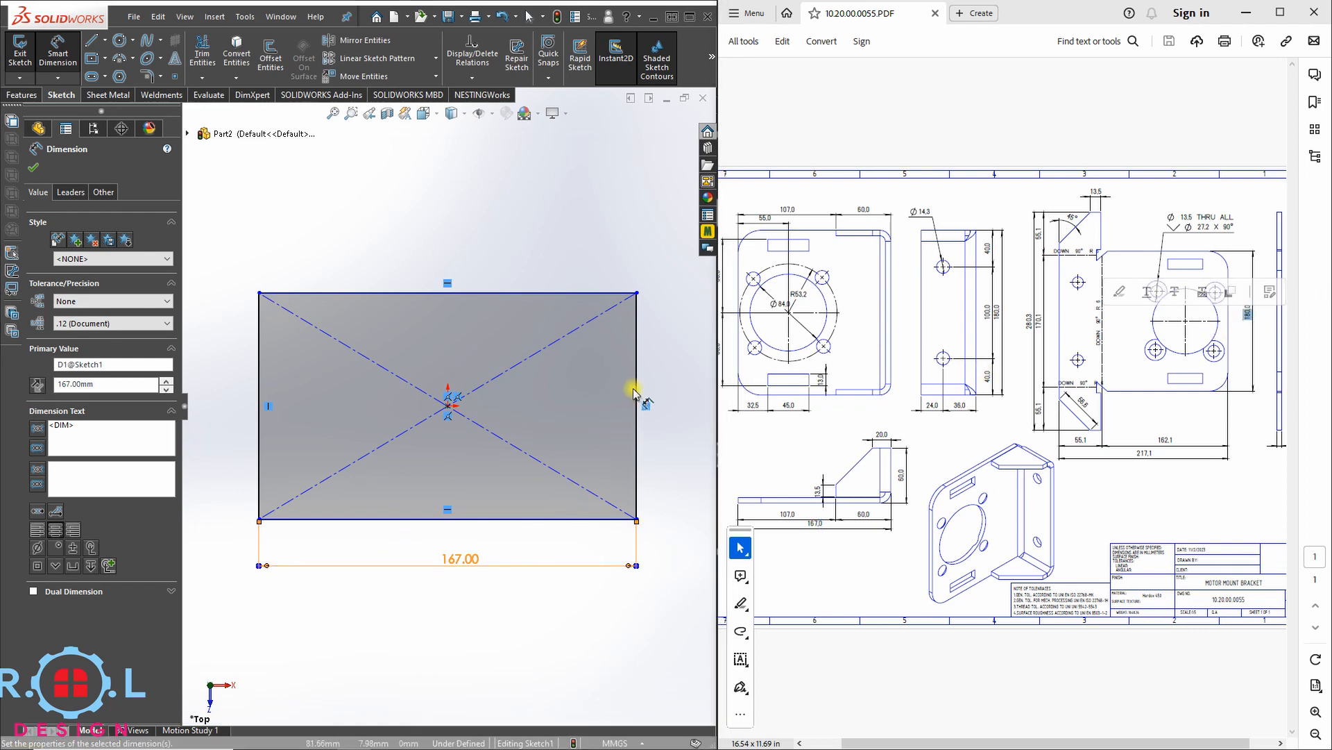
click(677, 393)
click(678, 396)
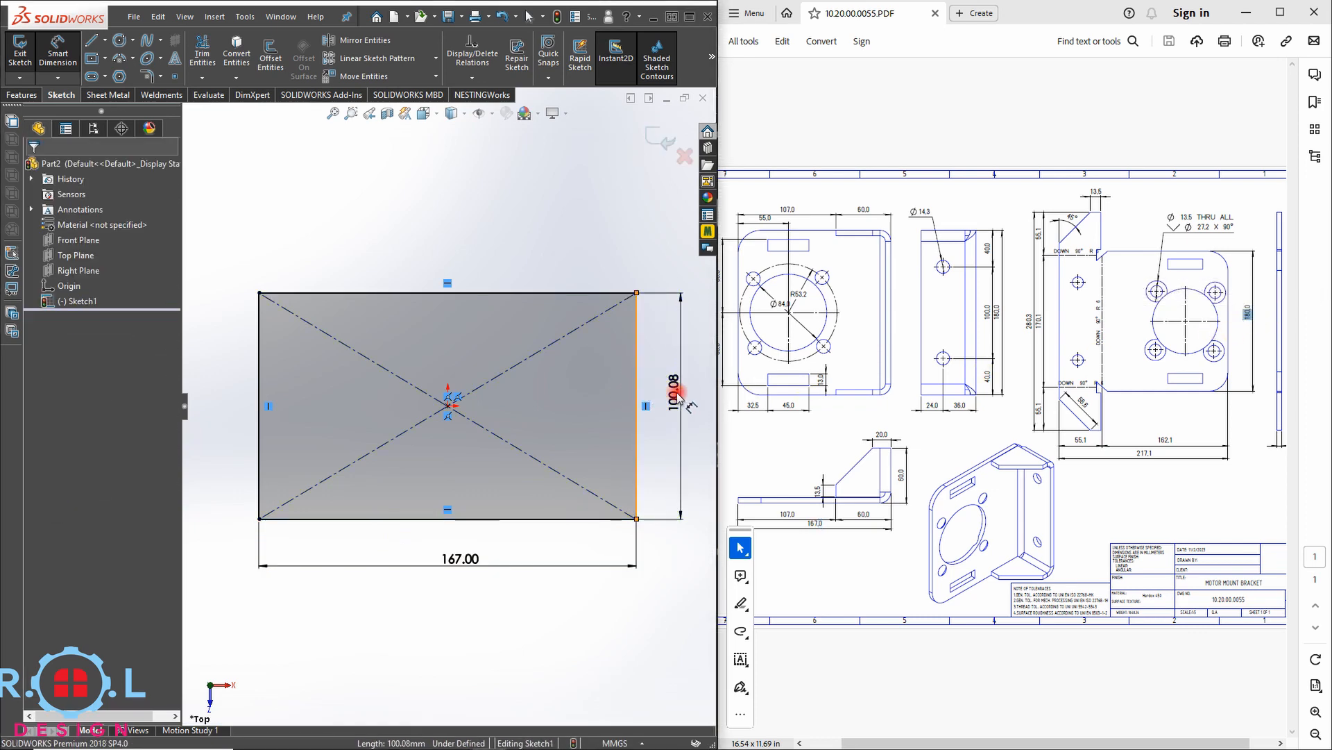
text(180)
key(Return)
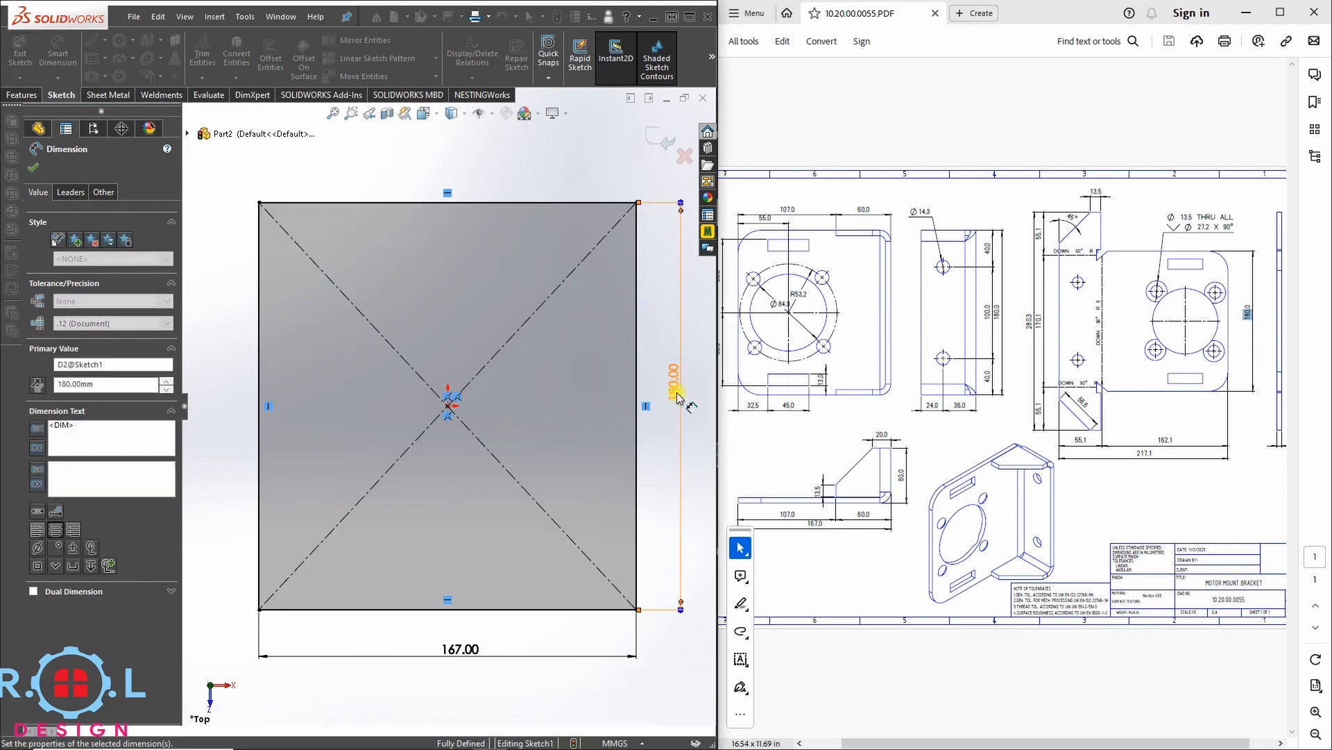
key(f)
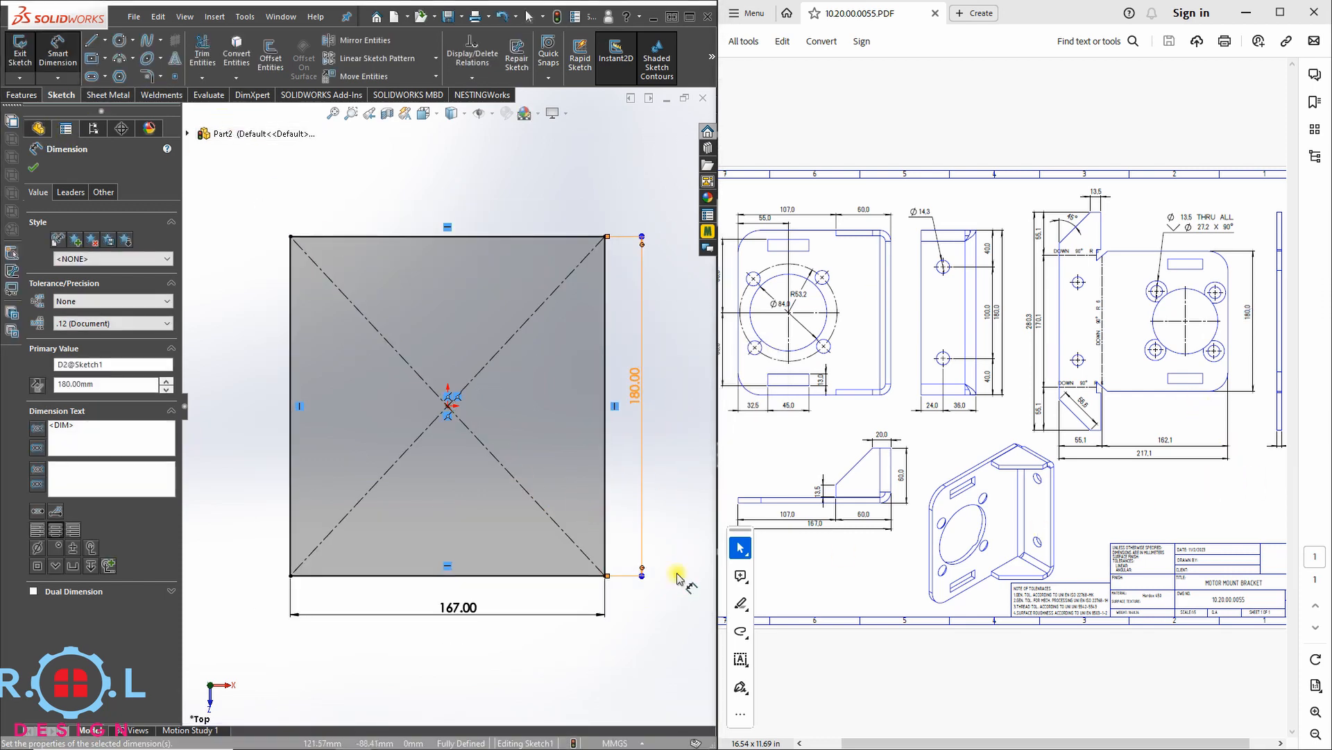
- Look up the sheet thickness in the drawing and create the base flange from the rectangle with a 6 mm thickness
click(740, 550)
click(776, 575)
drag(1123, 486, 1088, 485)
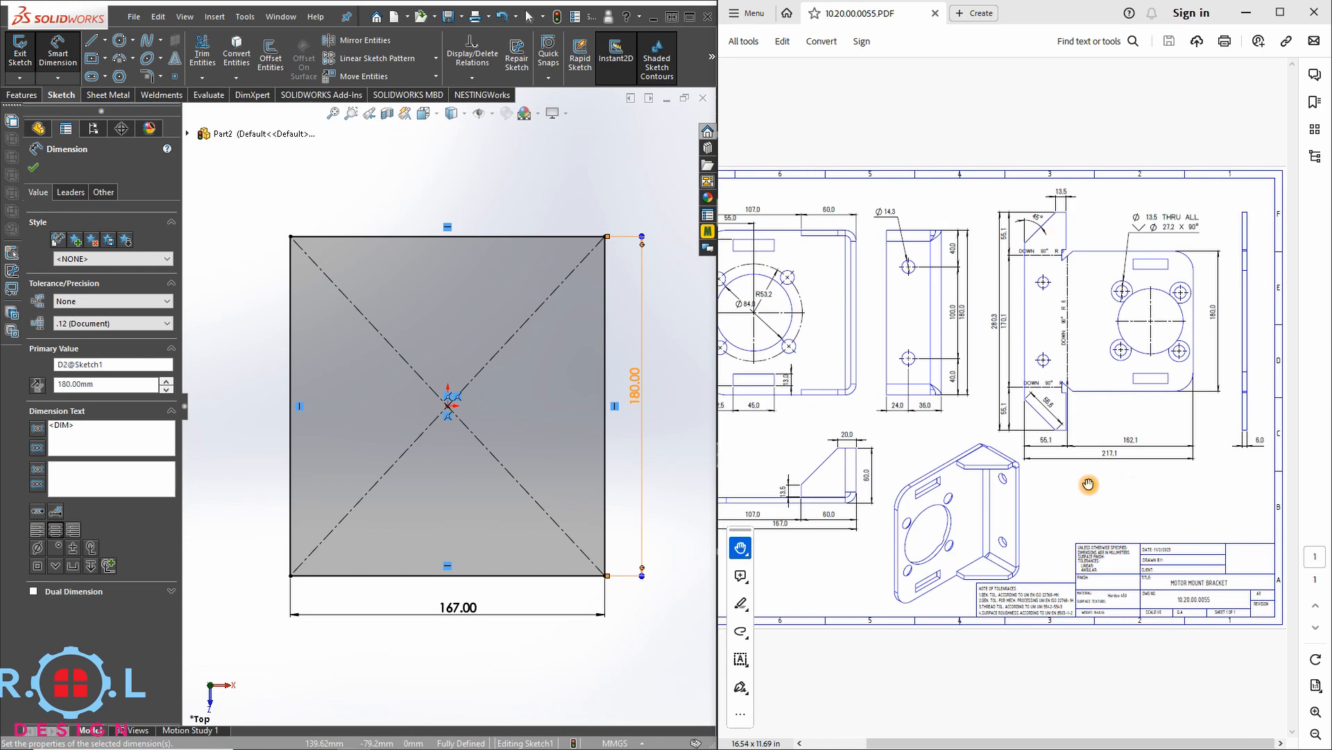
click(740, 550)
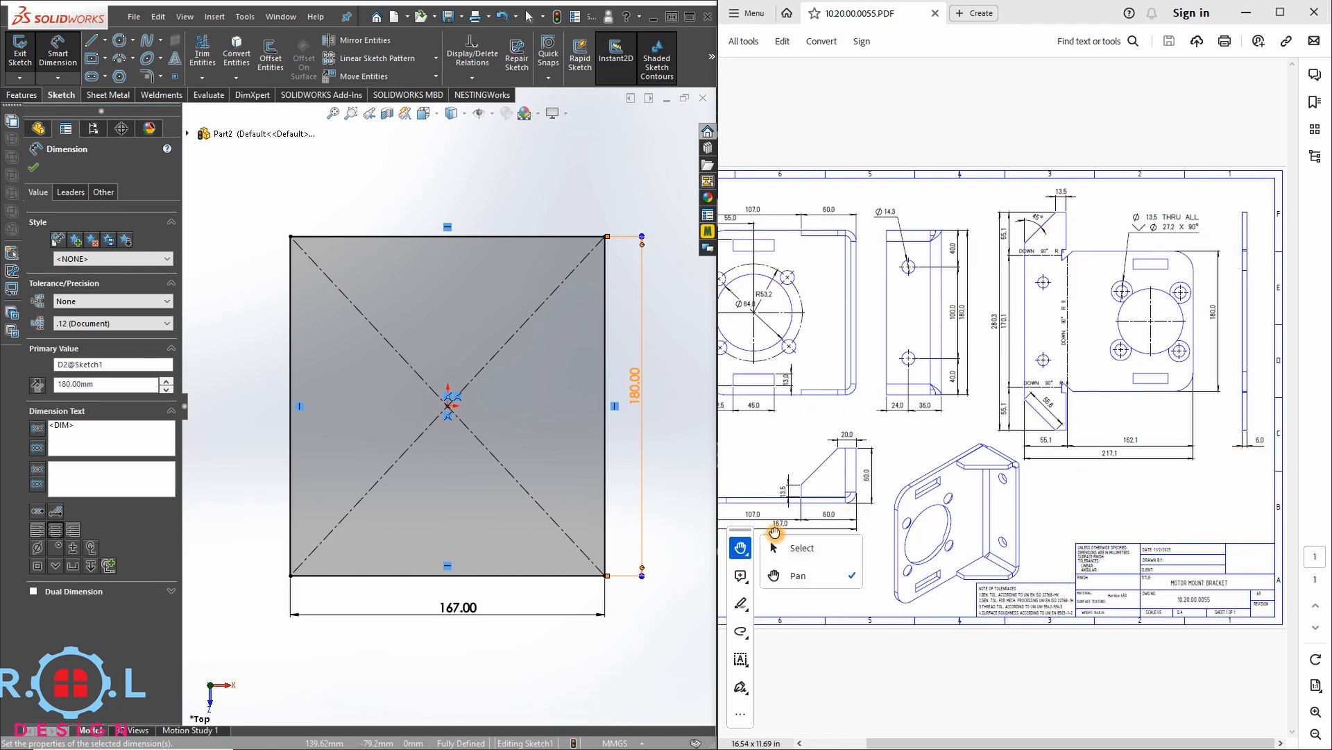
click(777, 548)
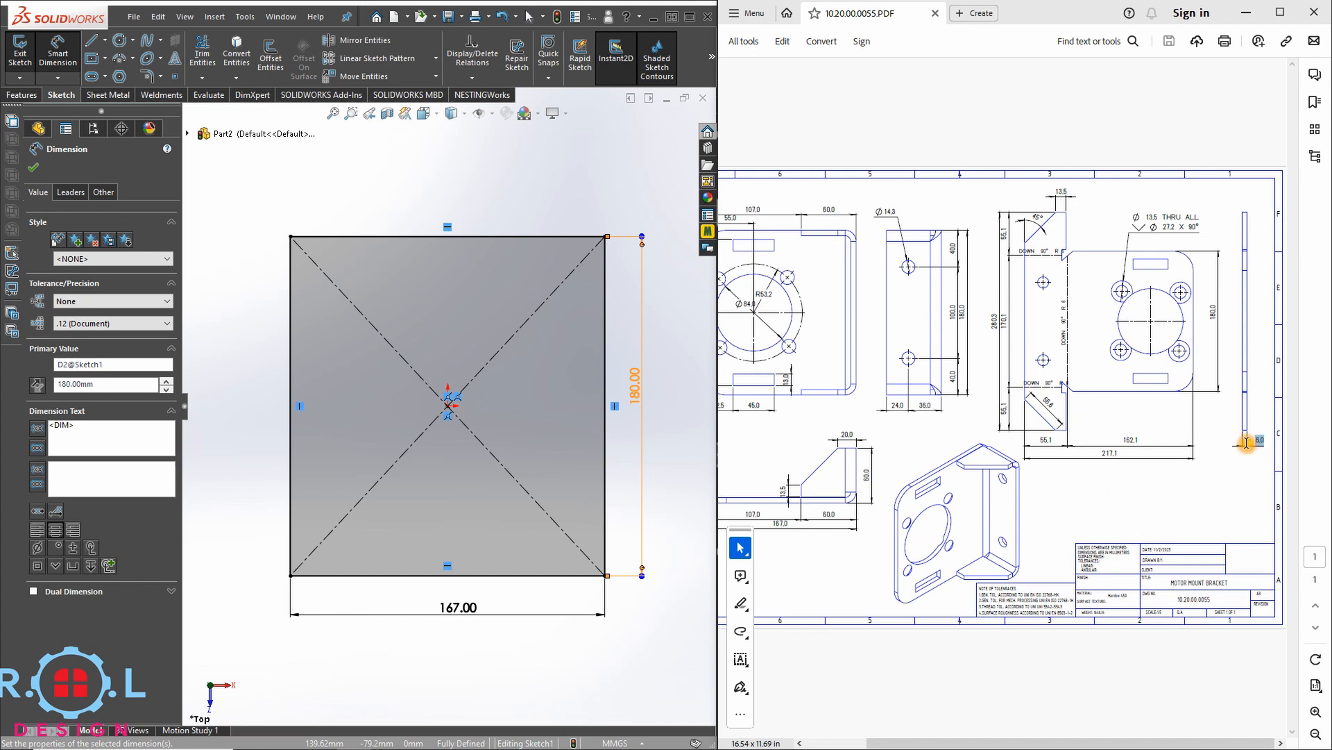
click(104, 94)
click(28, 61)
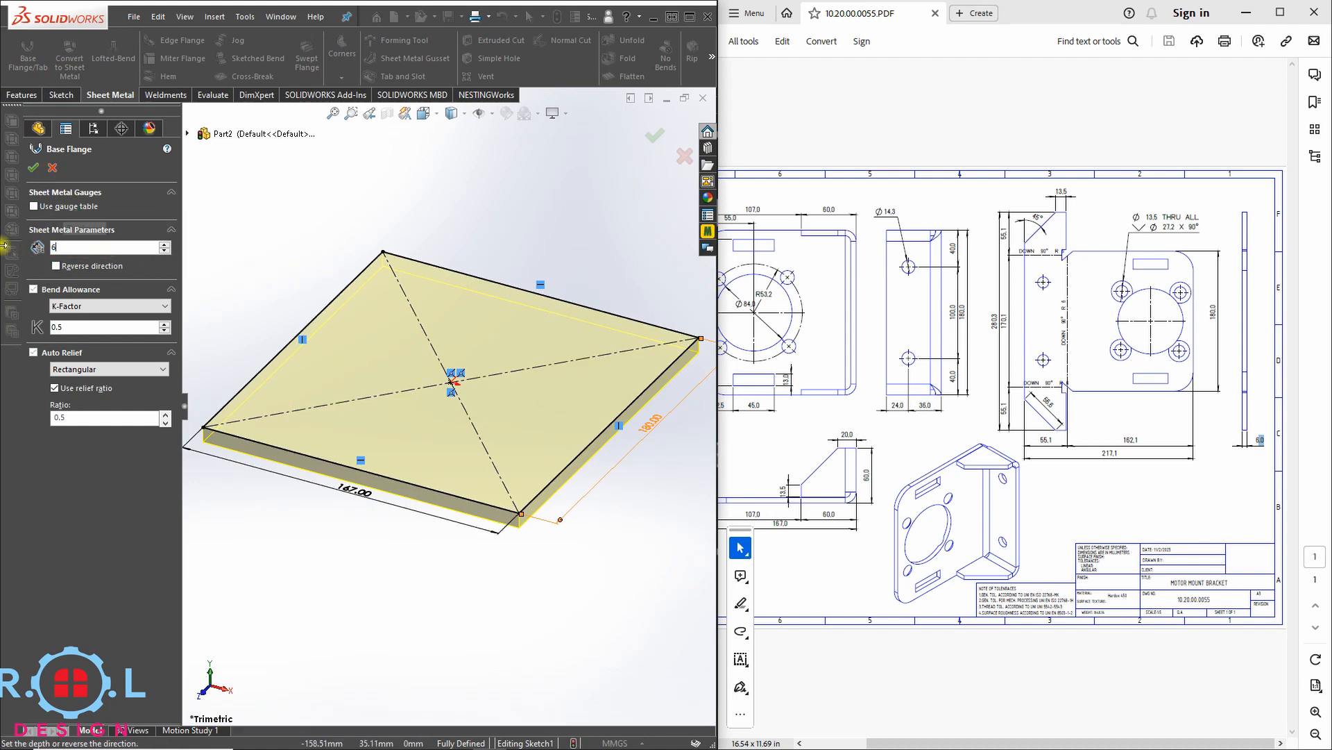
key(Return)
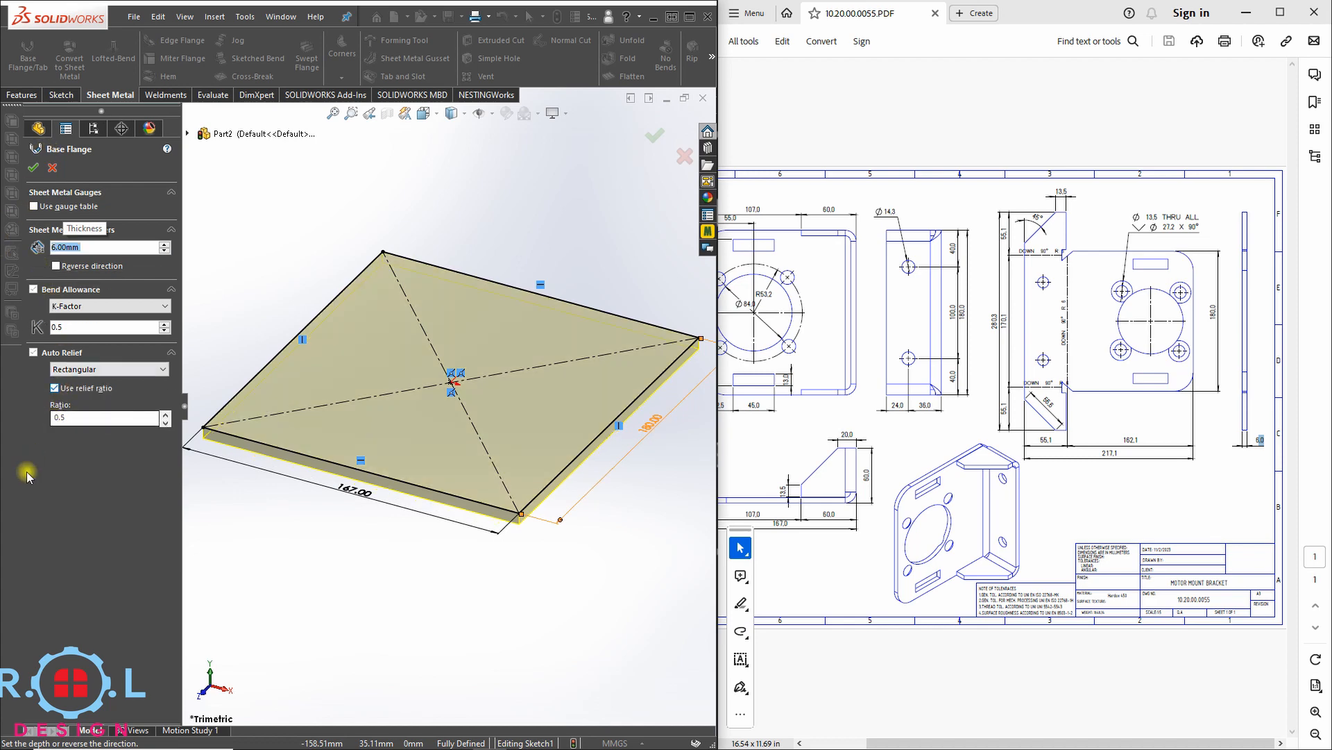
click(35, 169)
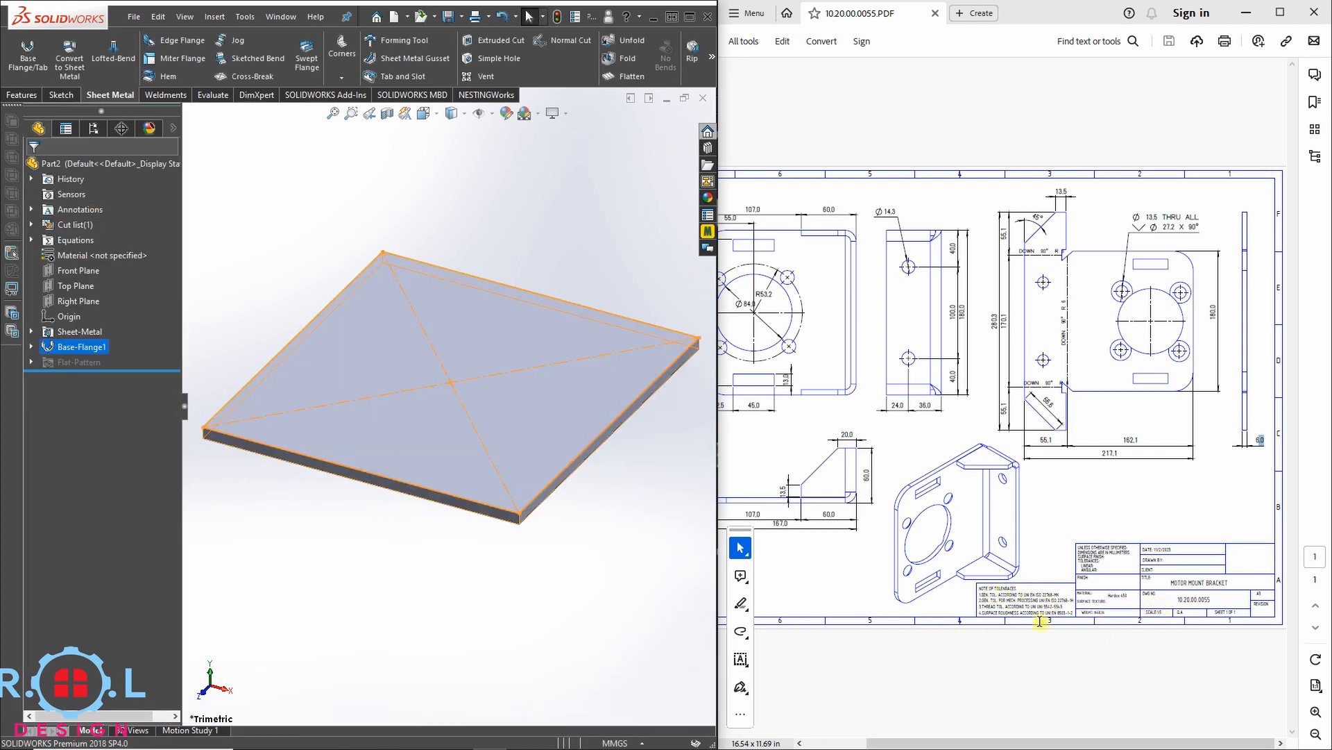
- Examine the PDF drawing's title block for the specified material
ctrl+scroll(1100, 648, up, 3)
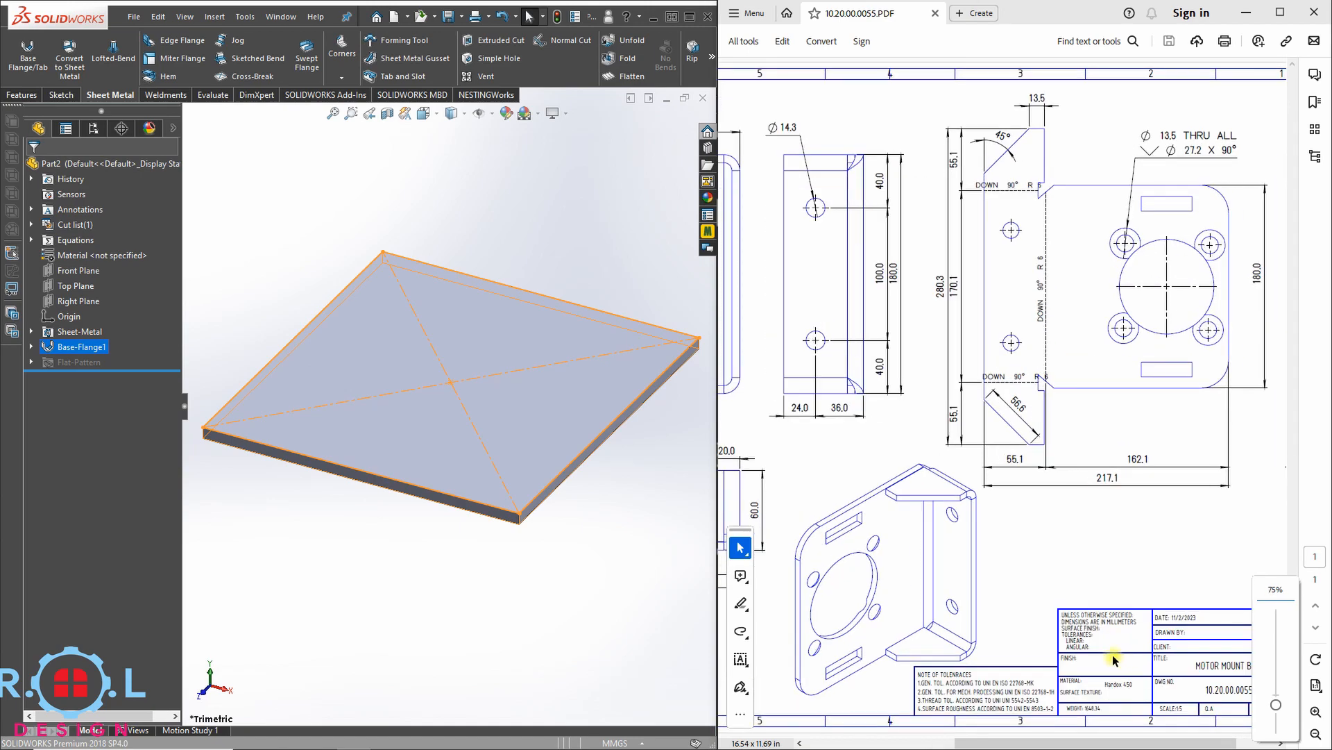
scroll(1104, 617, left, 4)
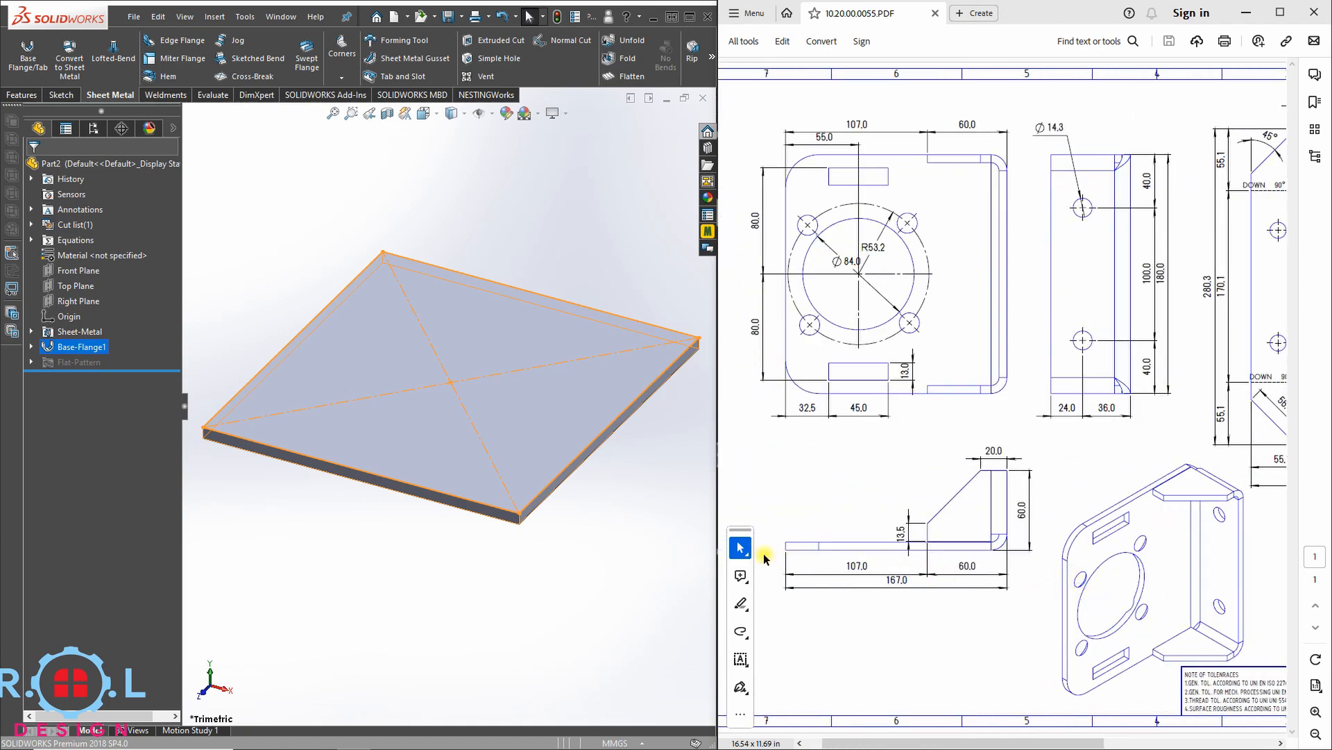
click(748, 553)
click(777, 573)
scroll(907, 380, right, 5)
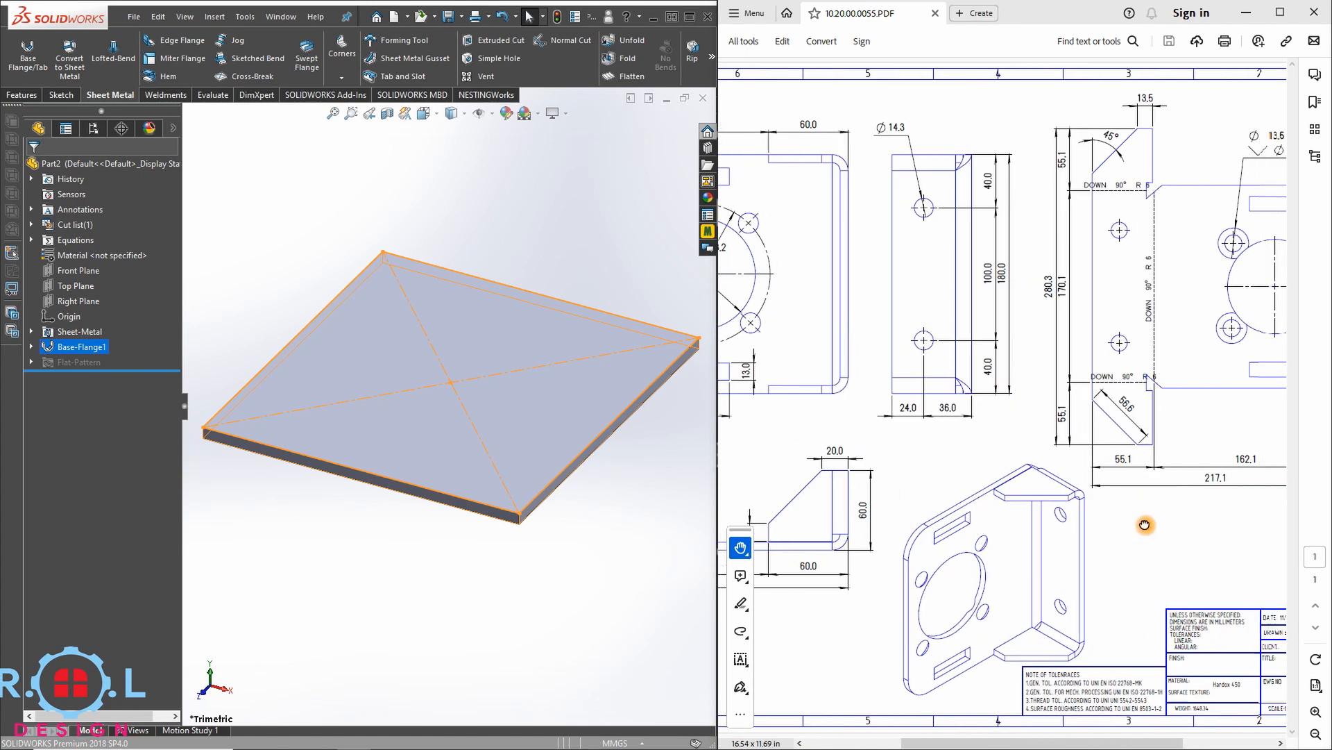
drag(1145, 524, 977, 415)
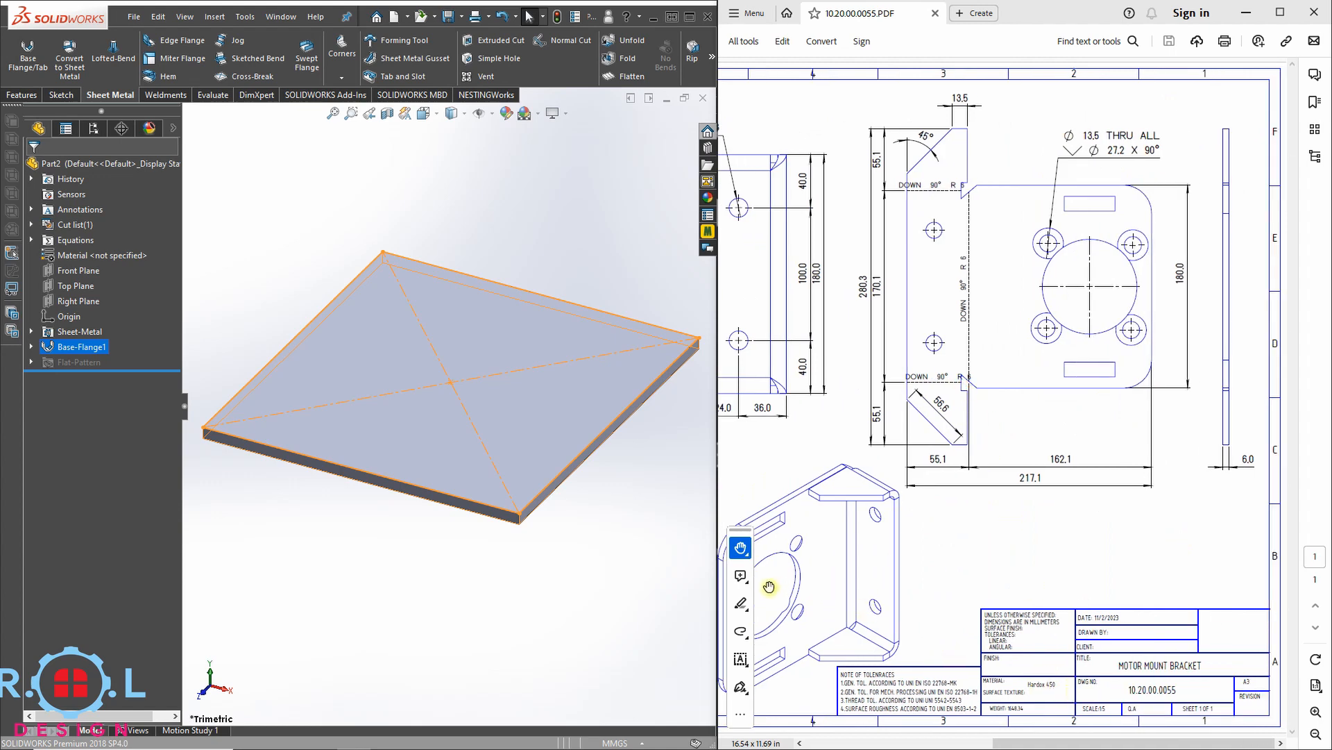
click(748, 554)
click(779, 555)
drag(1032, 683, 1027, 683)
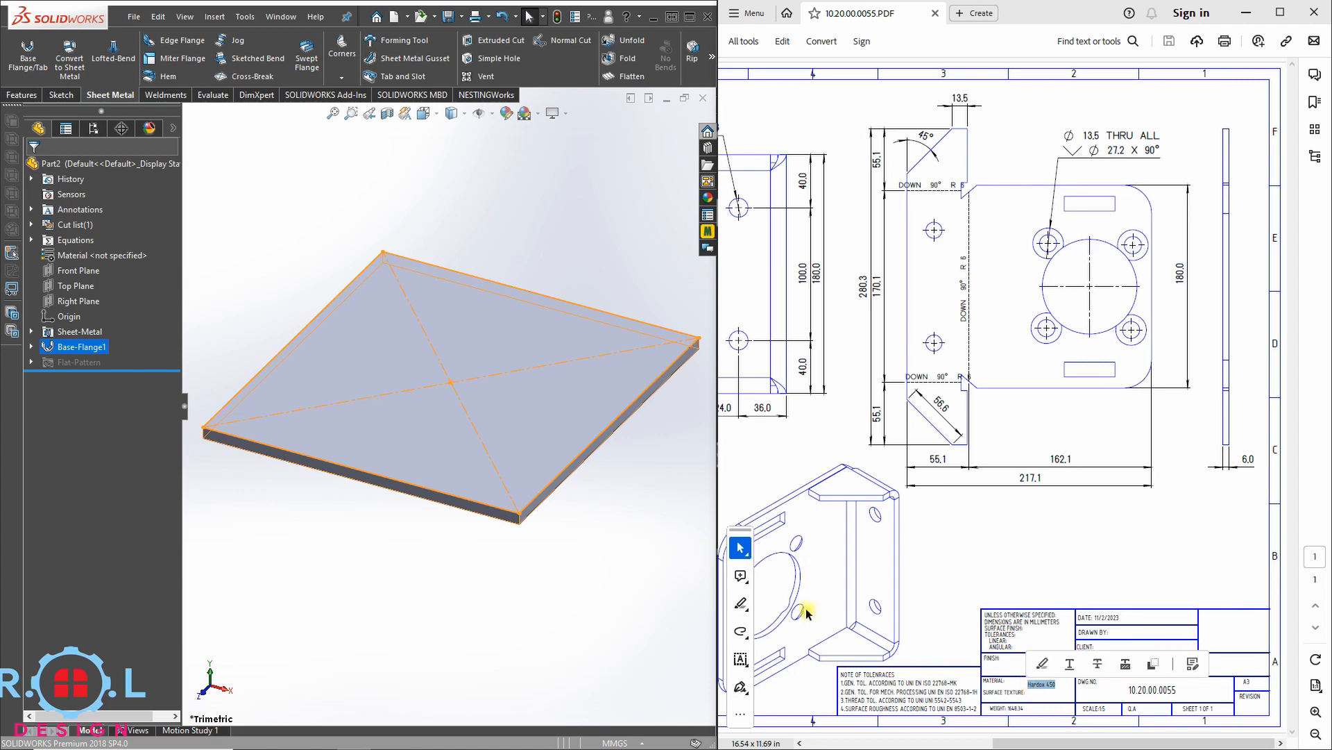
- Assign the Hardox 450 material to the part
right_click(83, 347)
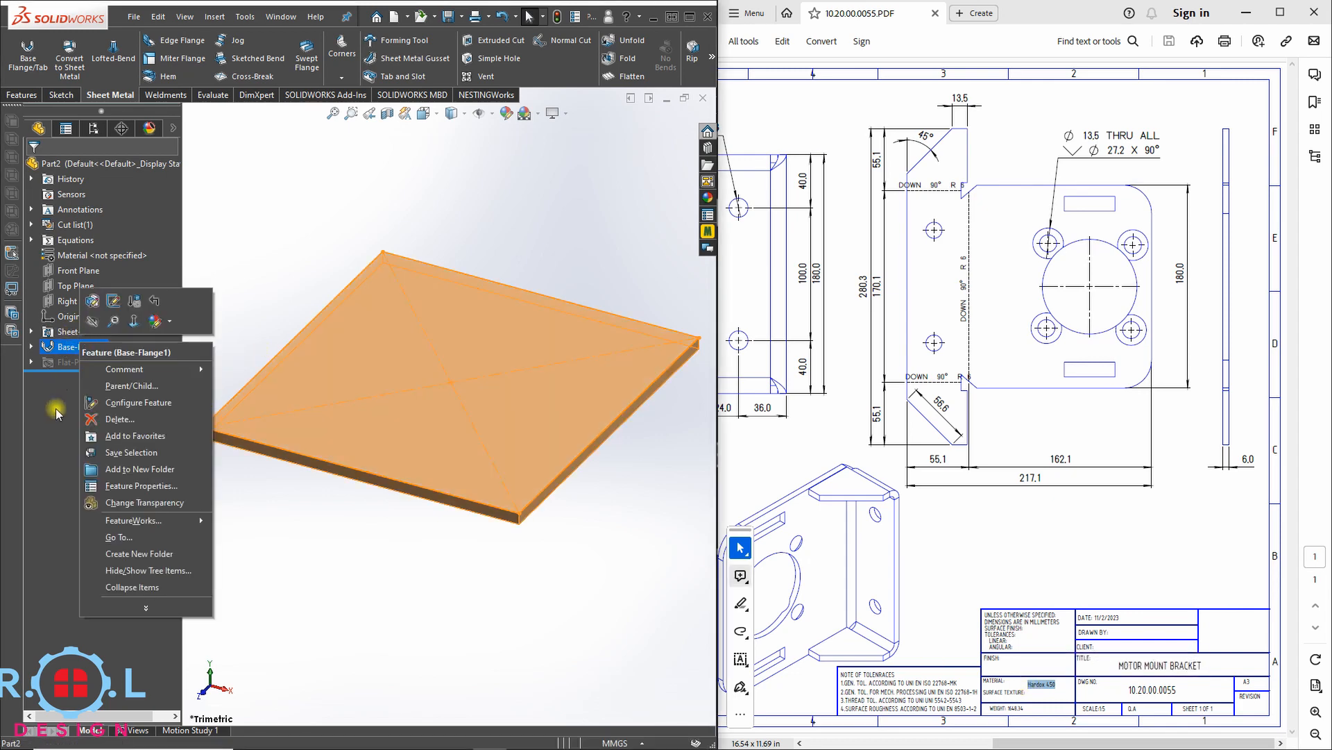
click(63, 256)
right_click(70, 255)
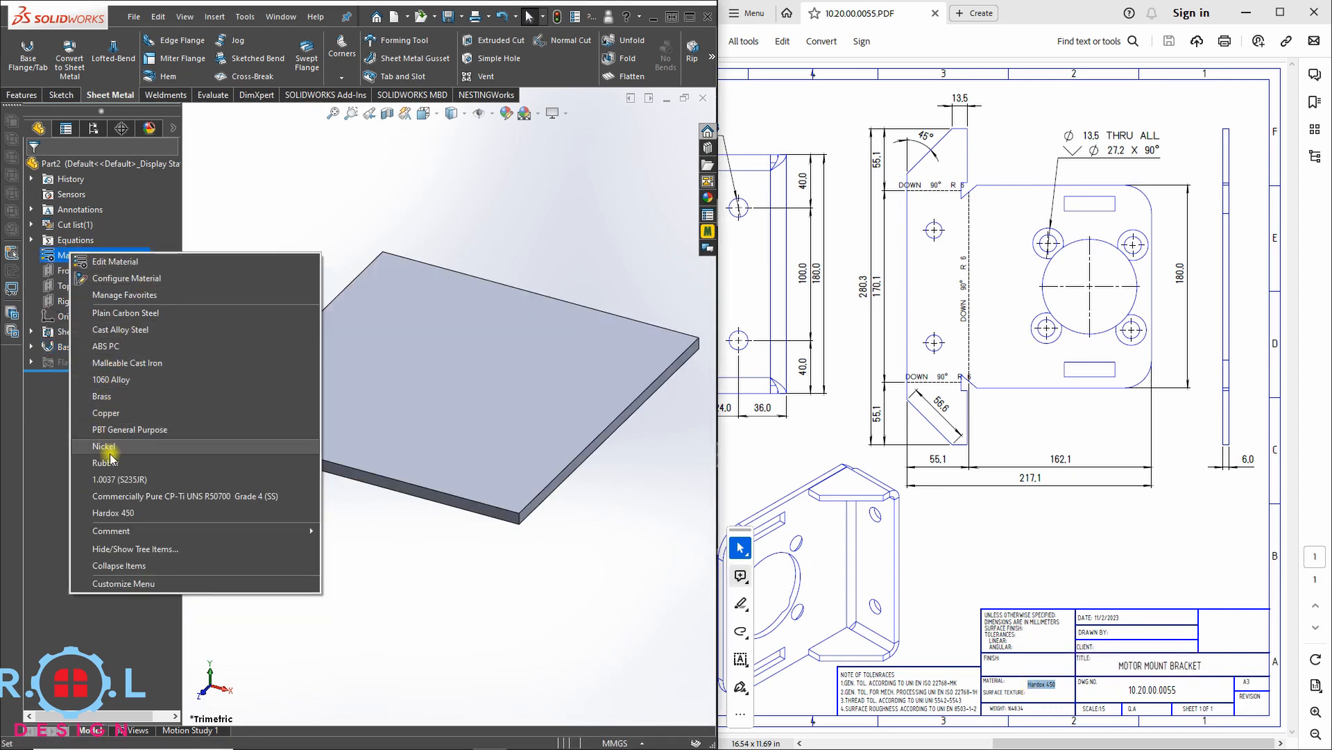
click(113, 513)
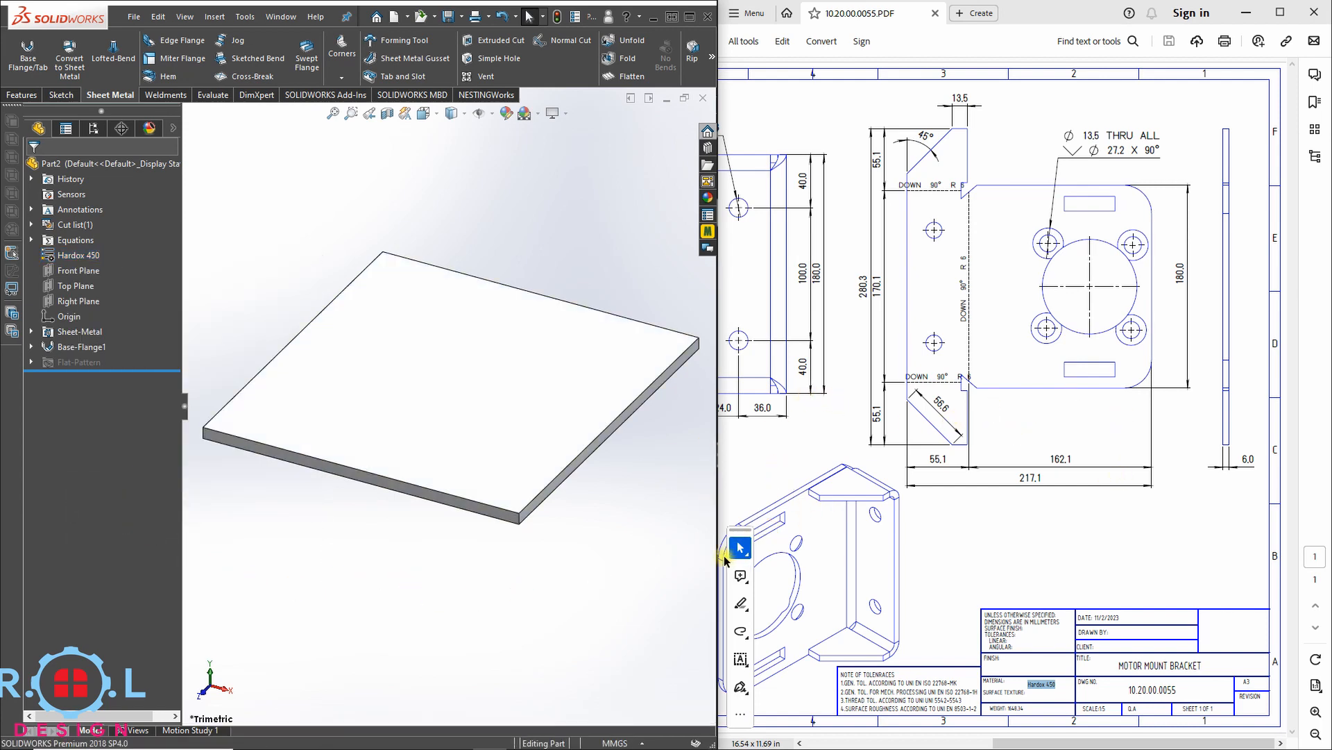
- Examine the PDF drawing's side view for the height dimension of the bent flange
click(740, 548)
click(763, 574)
mouse_move(790, 419)
mouse_down()
mouse_move(1017, 435)
mouse_move(1126, 413)
mouse_up()
click(740, 548)
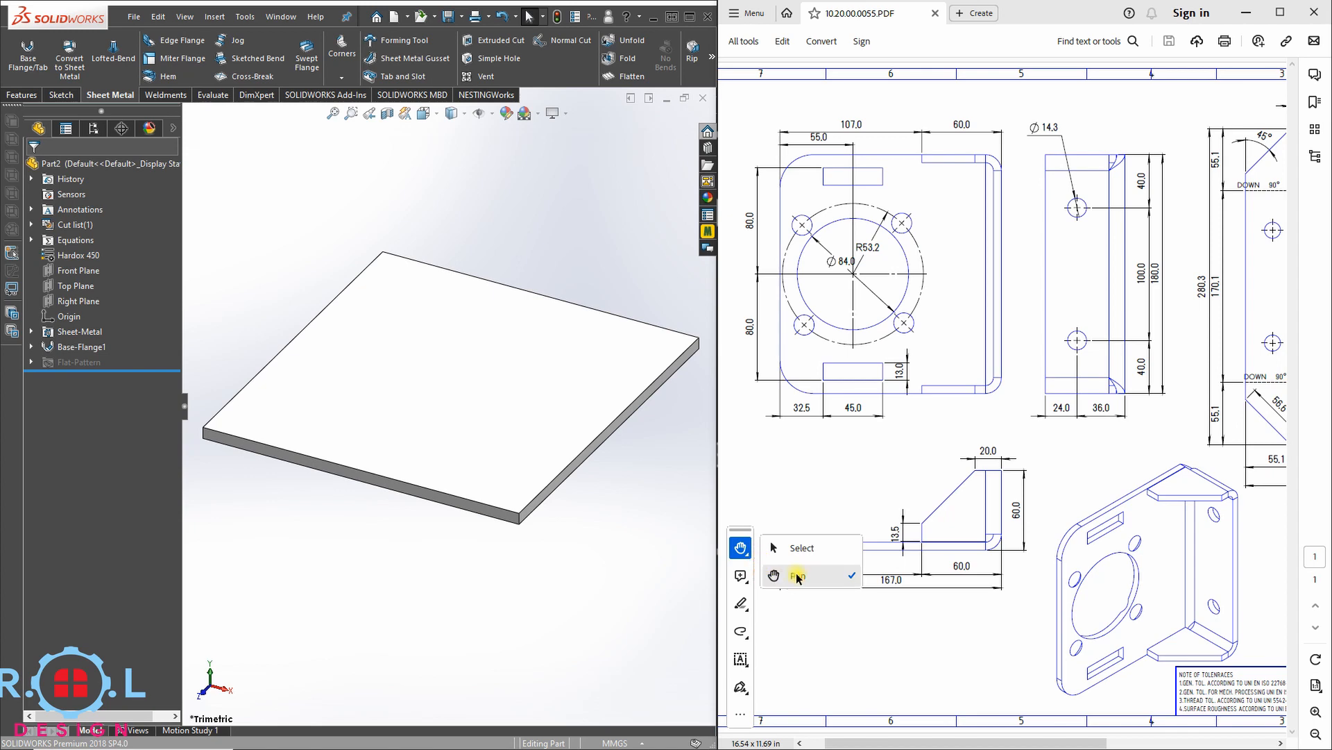
click(799, 548)
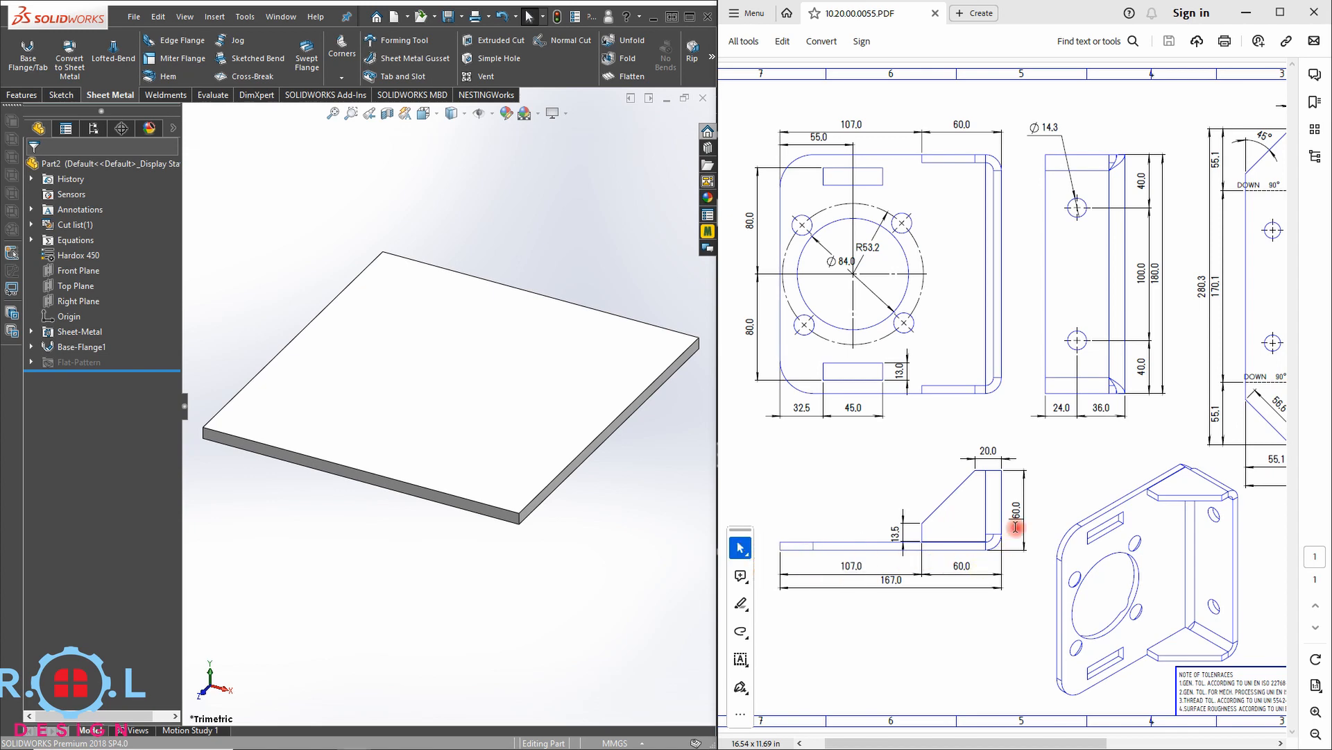
drag(1015, 527, 1019, 518)
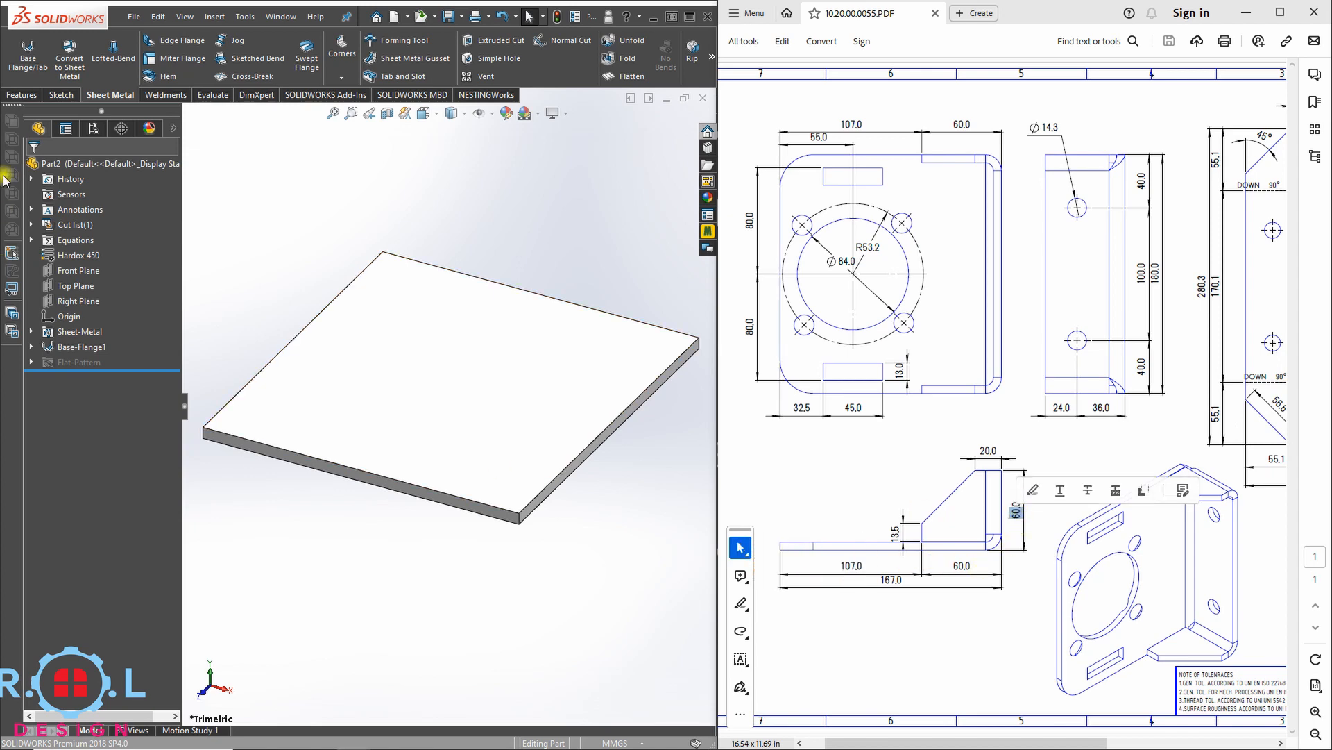
click(397, 439)
click(345, 580)
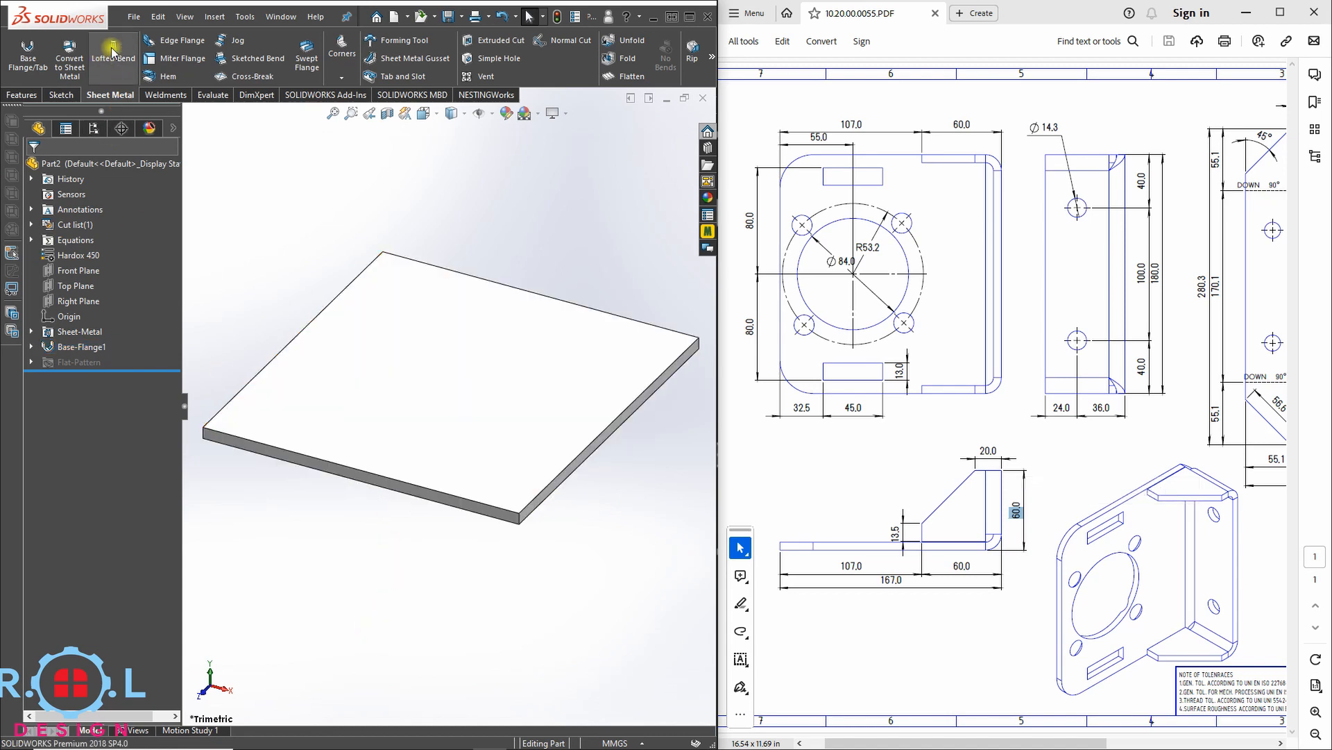
- Place an upward edge flange on the base plate's 180 mm edge and override the default bend radius with the drawing's 6 mm
click(589, 448)
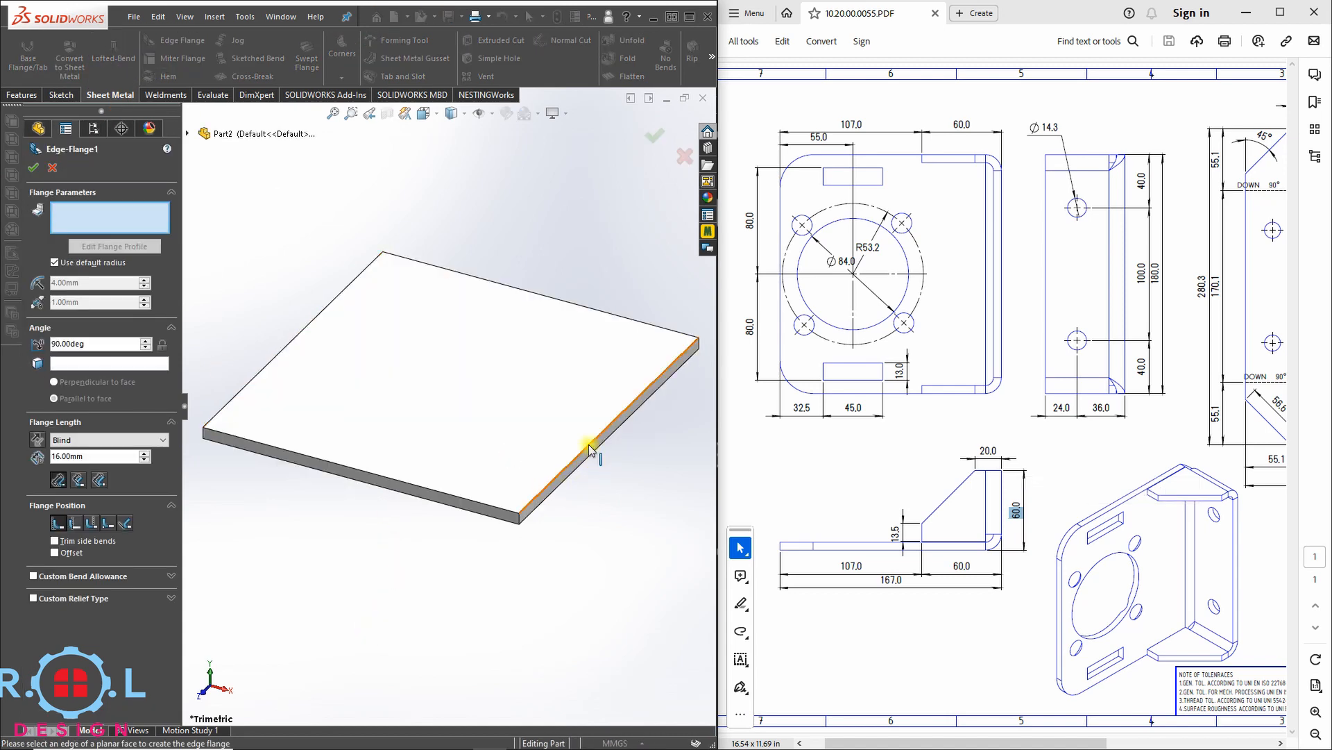
click(581, 347)
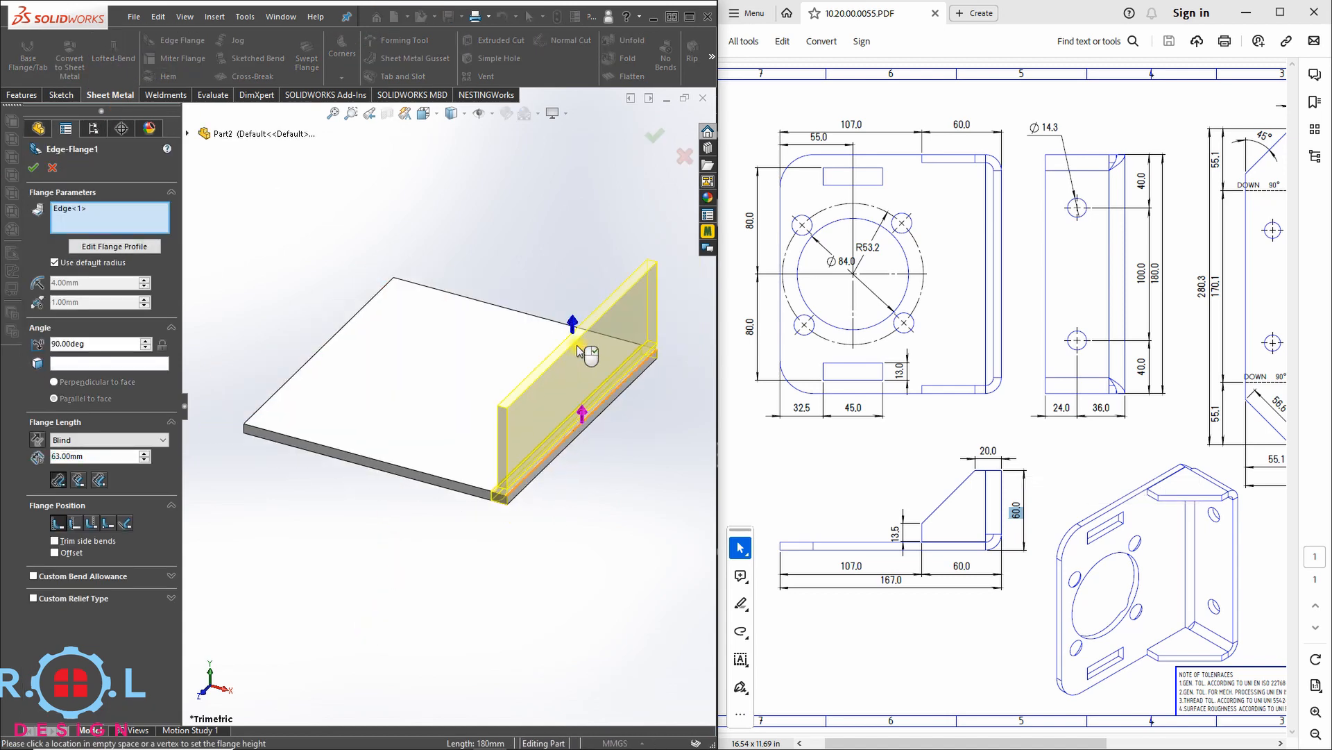
click(54, 262)
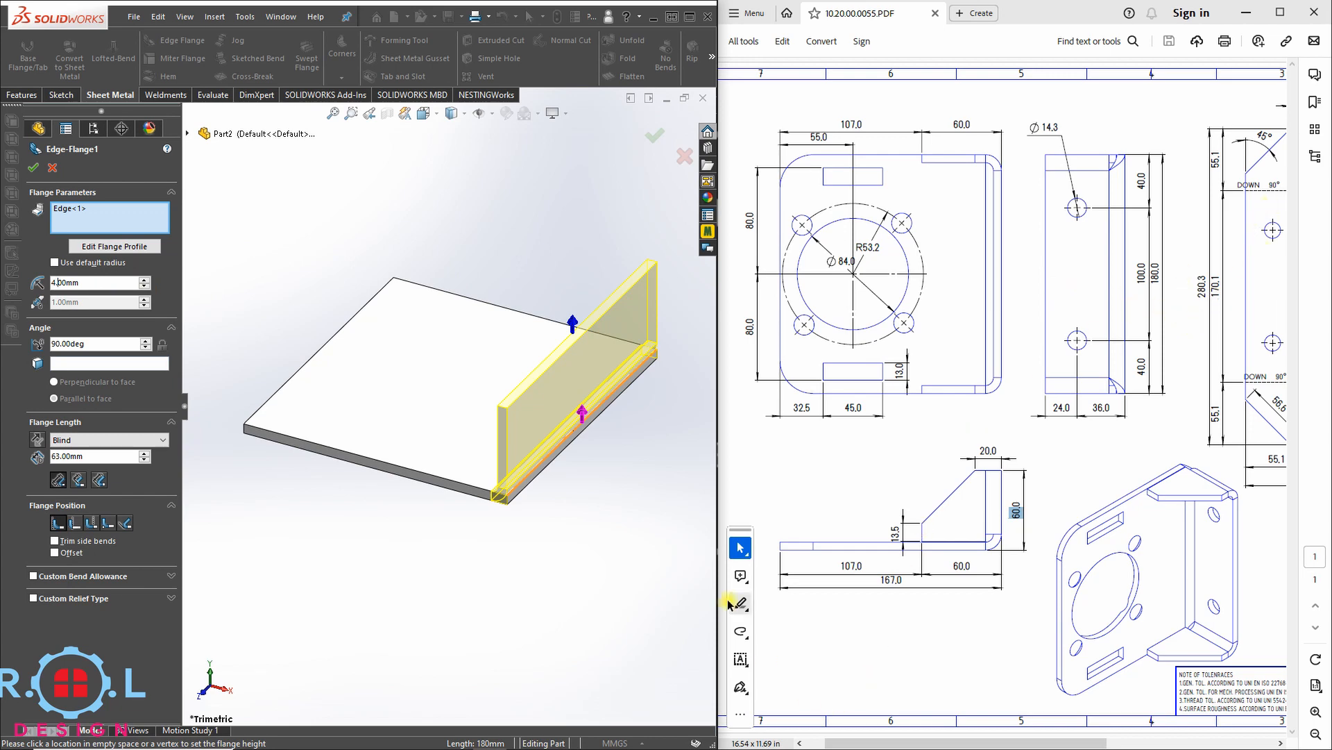
click(741, 548)
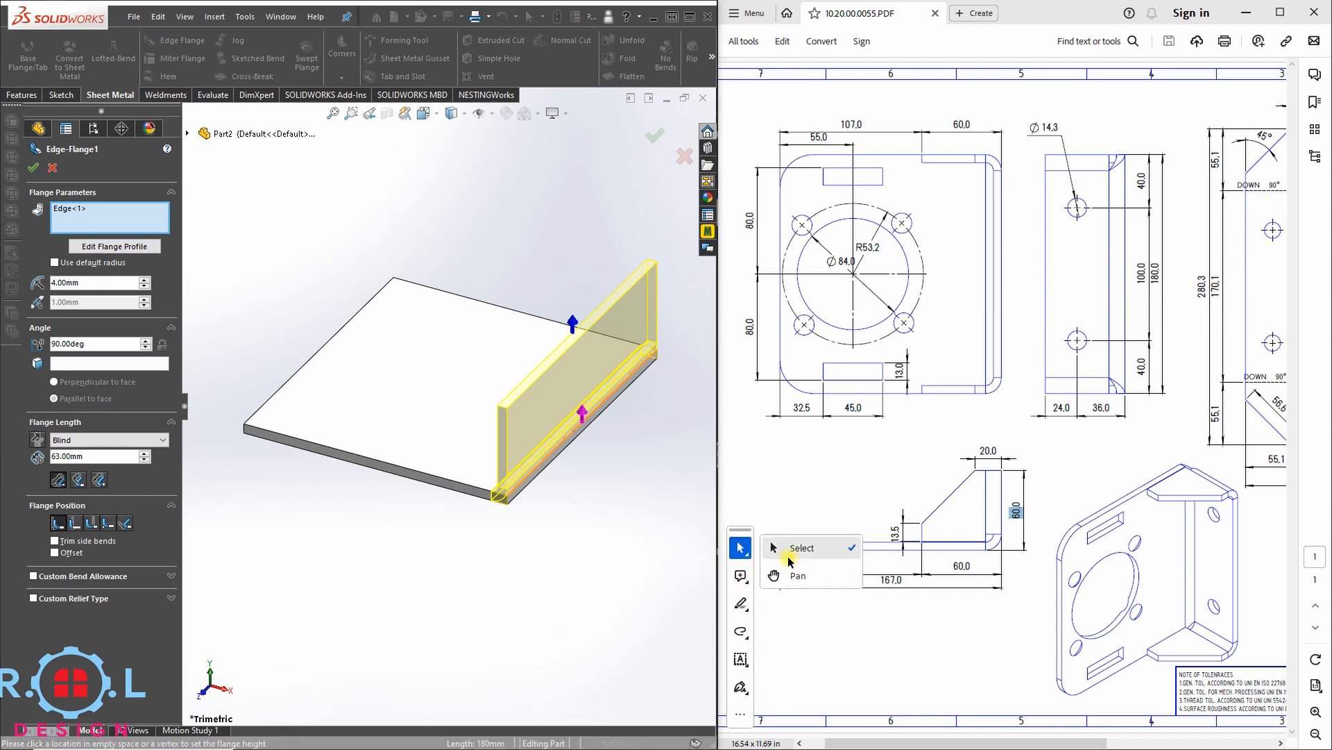
click(1052, 494)
ctrl+scroll(1051, 494, down, 5)
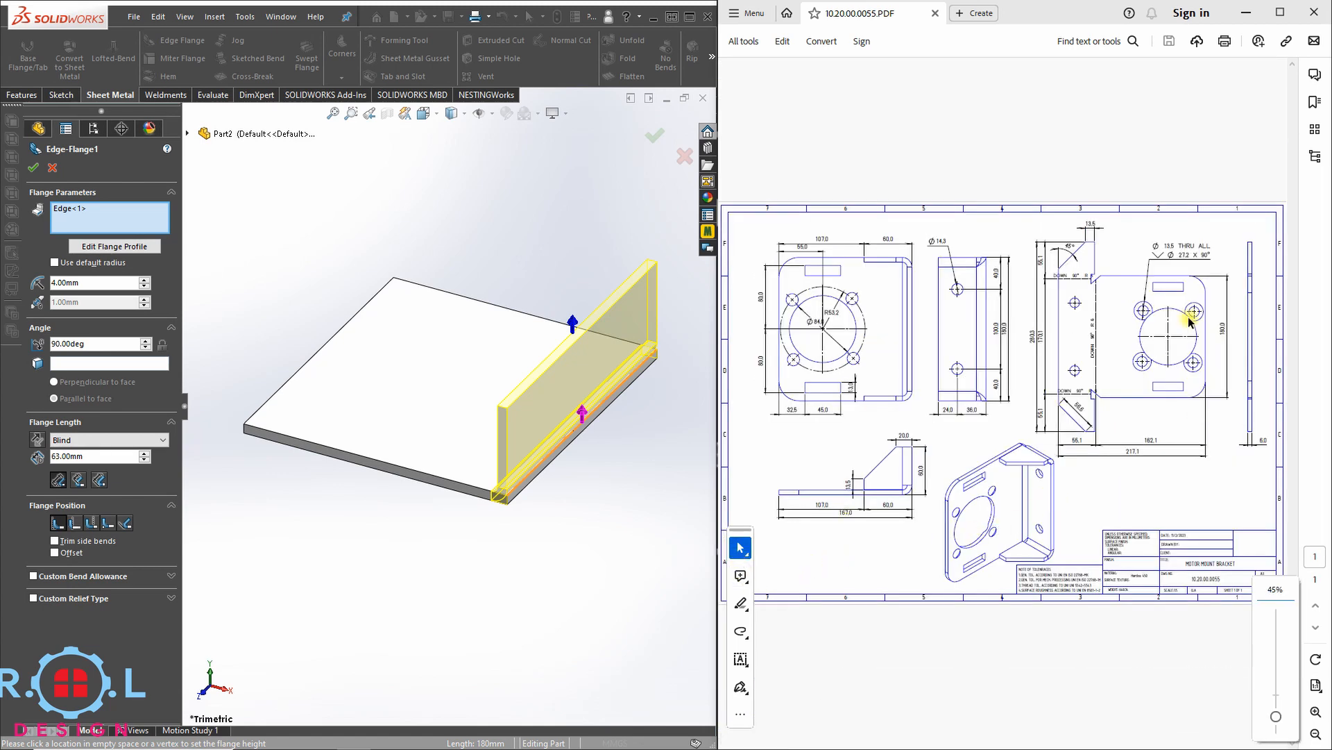
drag(1099, 315, 1097, 357)
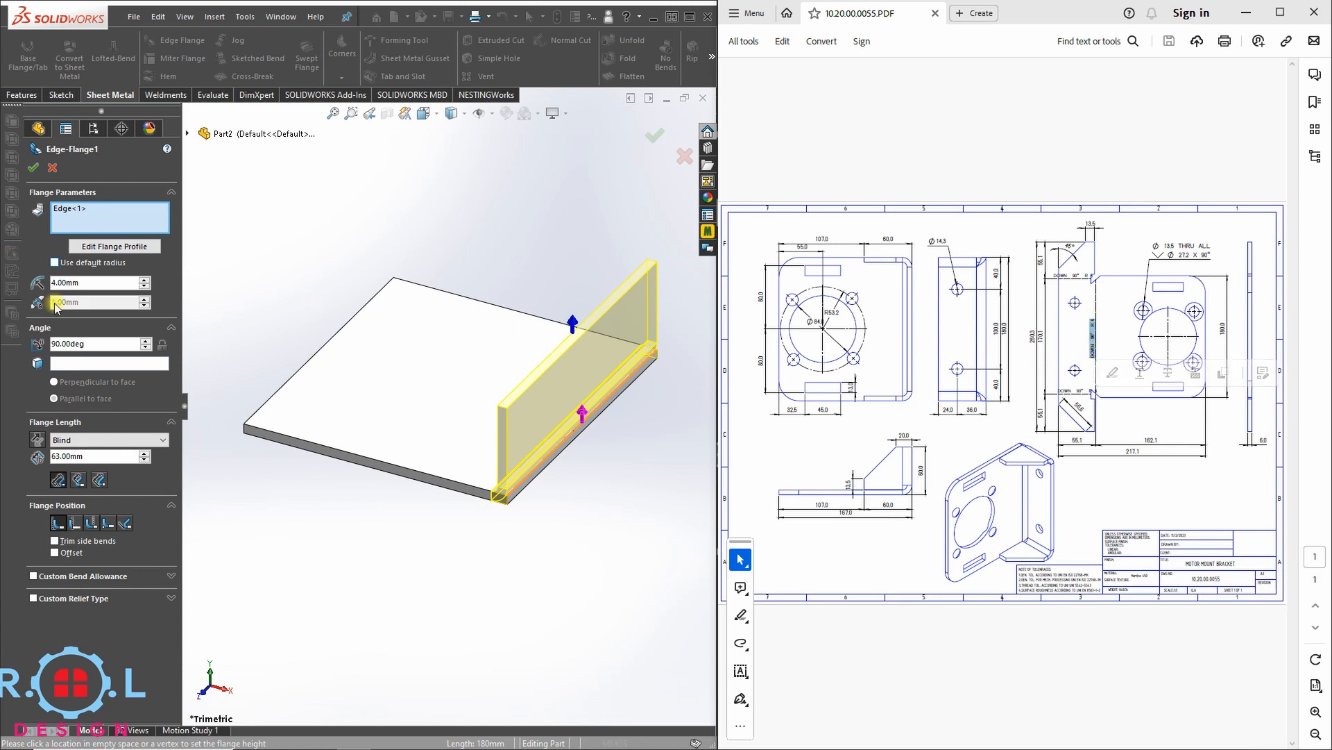
drag(109, 285, 45, 285)
text(6)
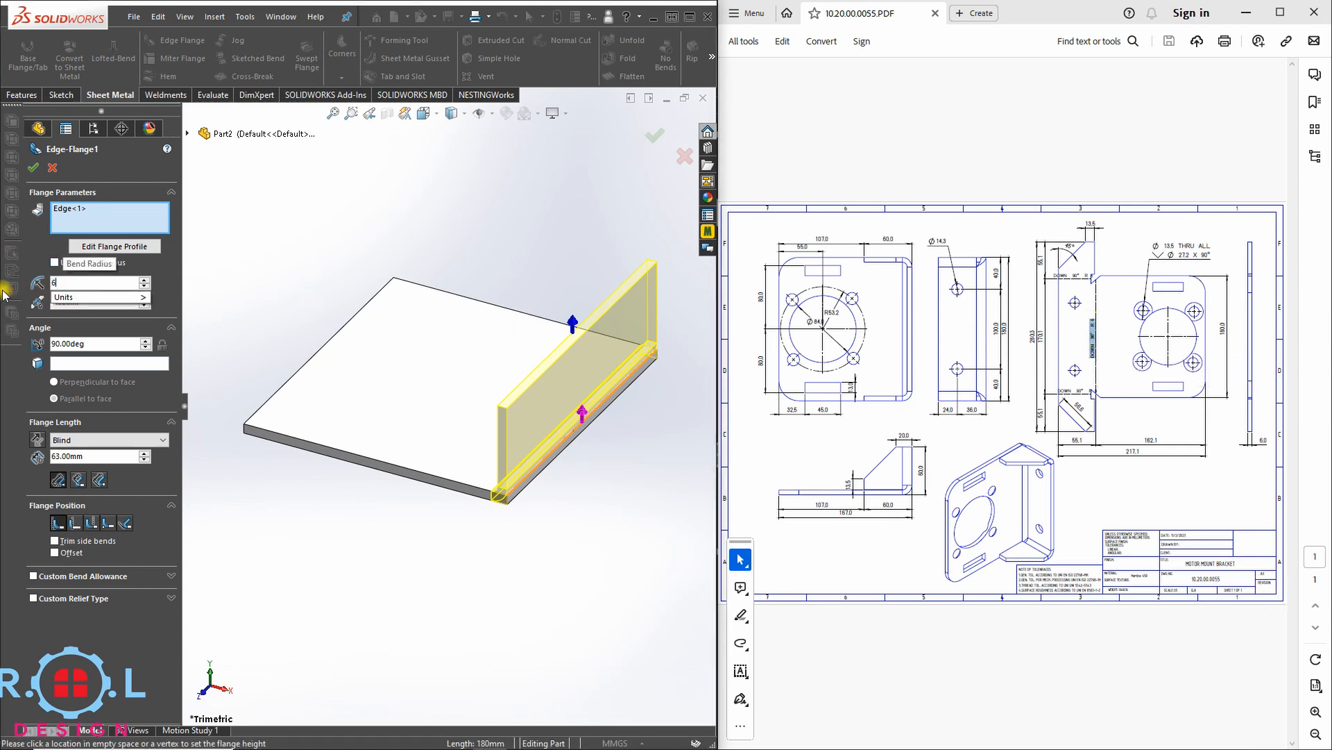
key(Return)
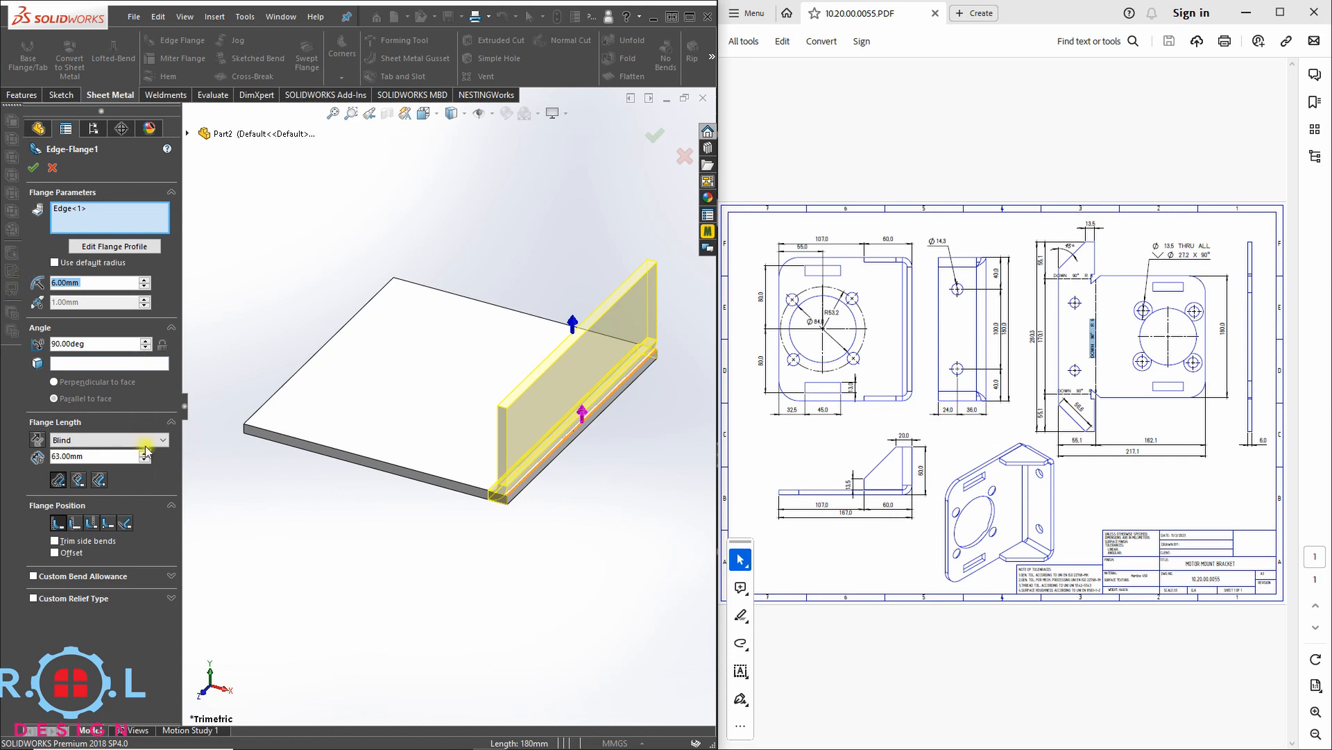
- Set the edge flange's length to 60 mm according to the height dimension in the drawing's side view
double_click(84, 456)
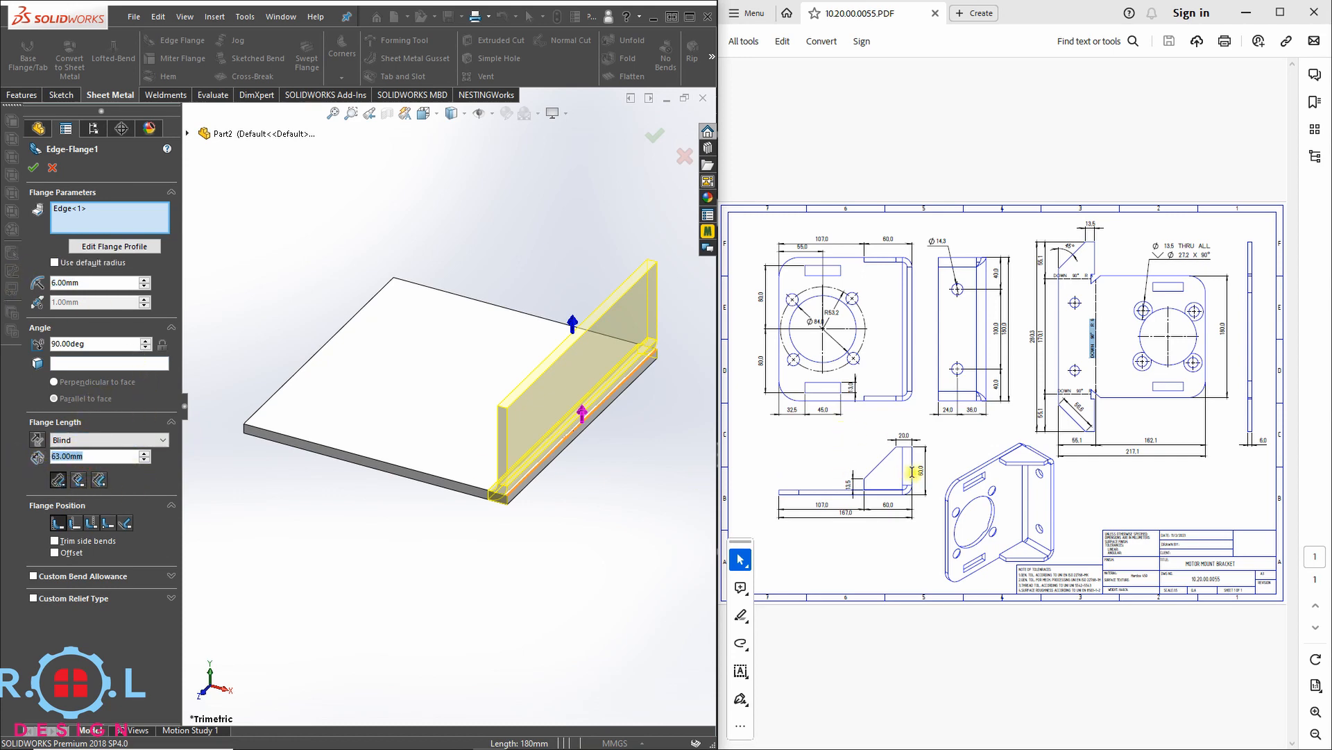
drag(921, 473, 914, 460)
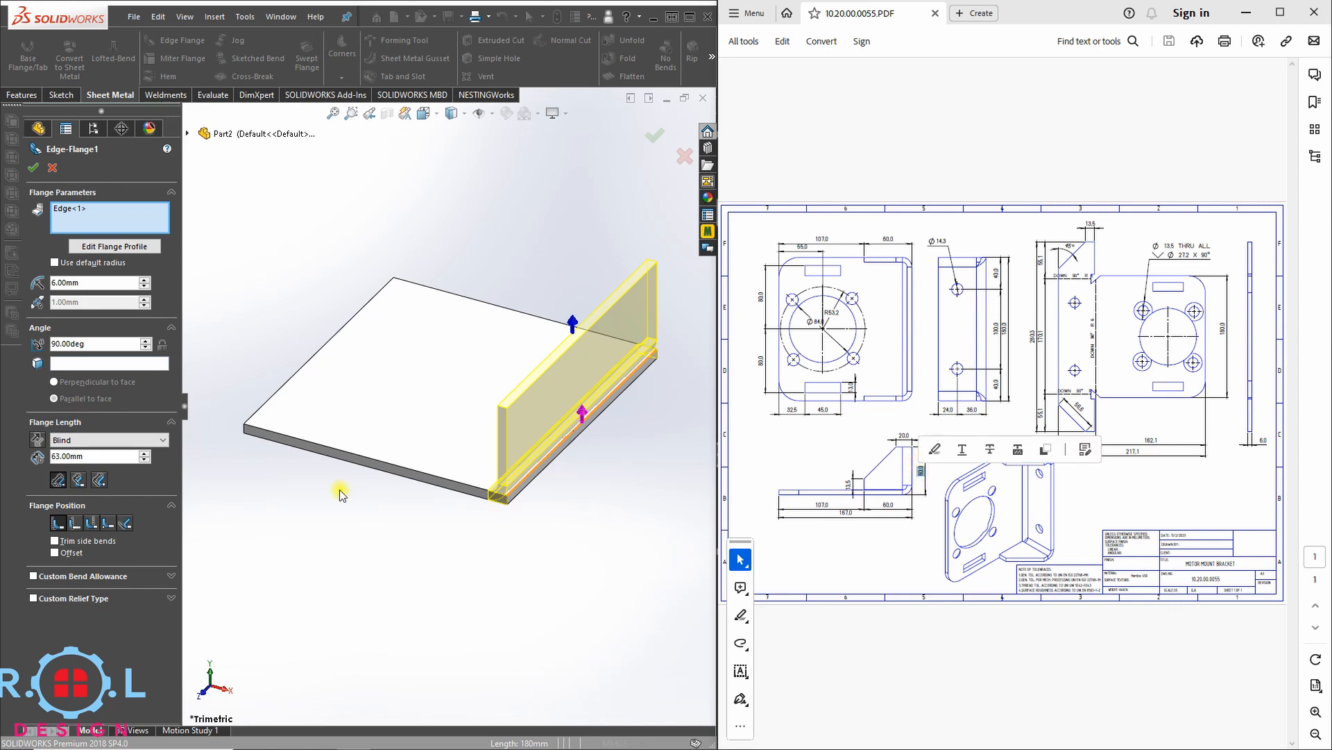
double_click(92, 456)
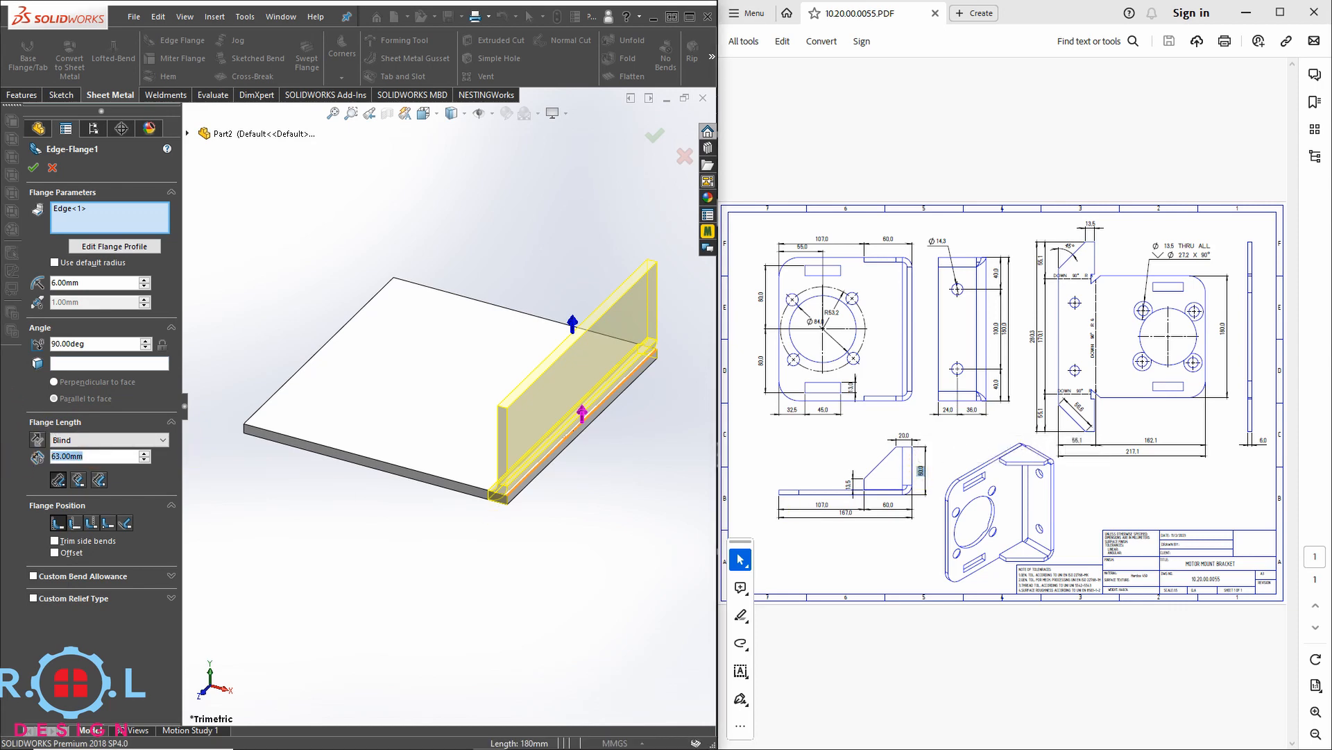
text(620)
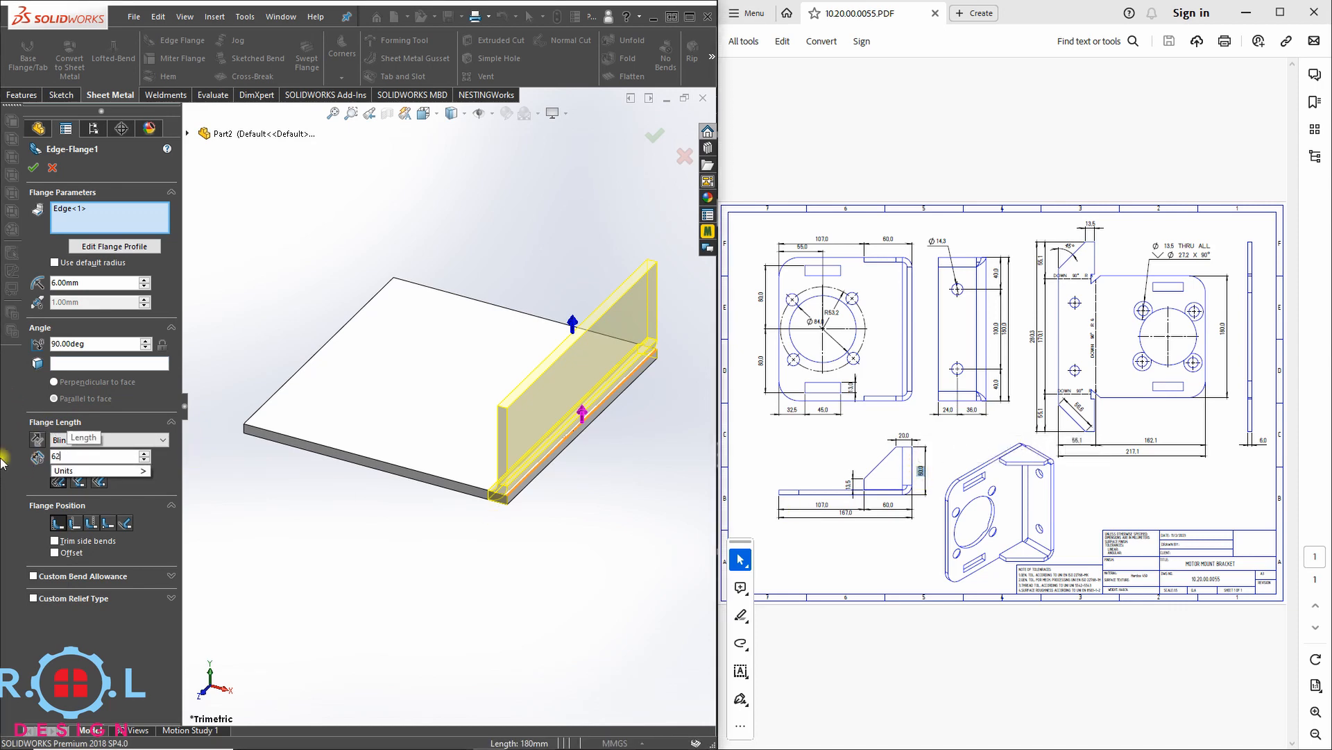
key(BackSpace)
key(Return)
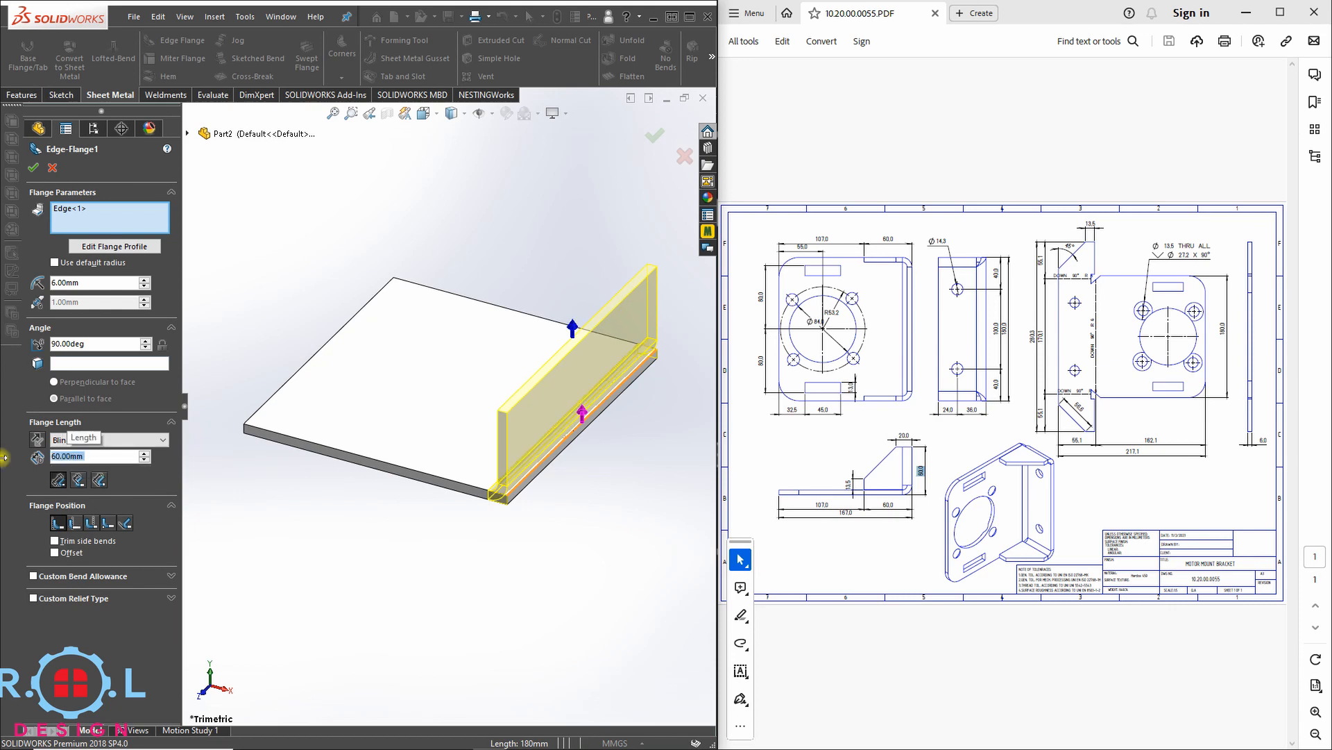
- Enable a custom bend allowance with K-Factor 0.5 and a custom rectangular relief, and create the edge flange
click(34, 575)
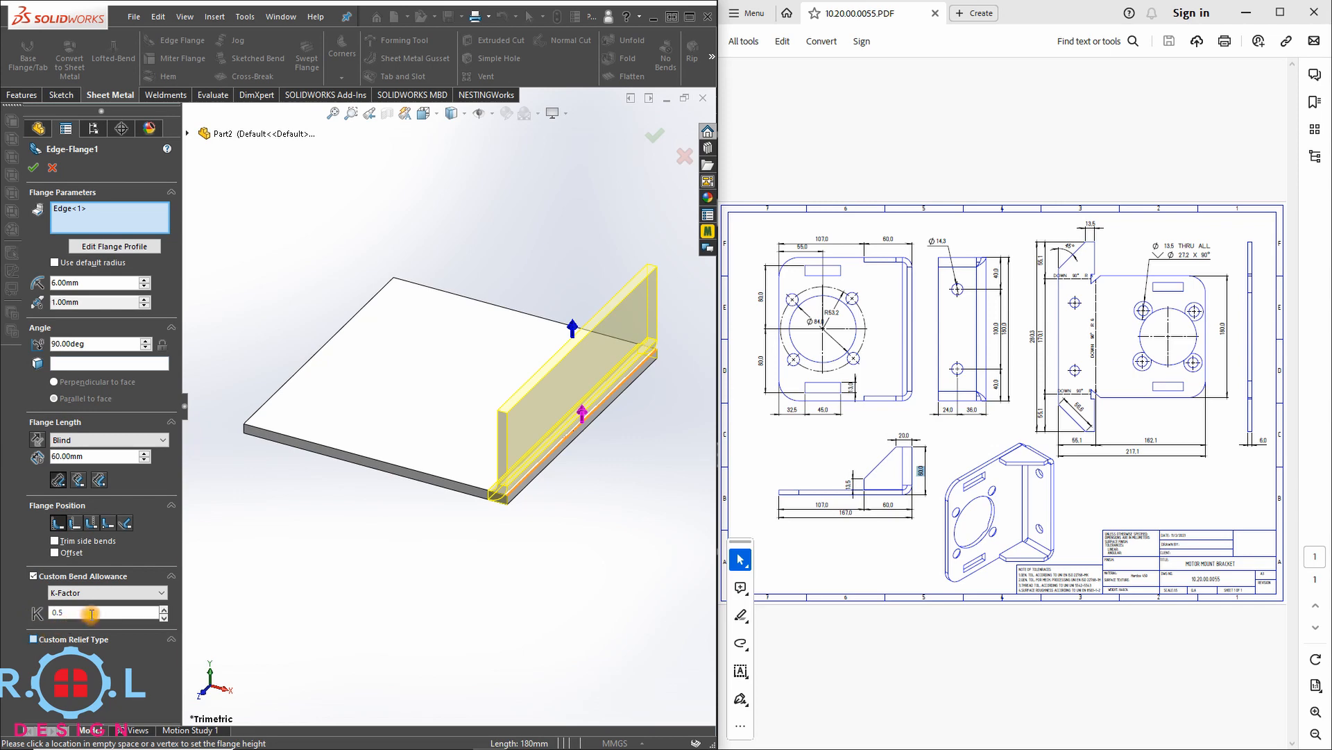
click(97, 639)
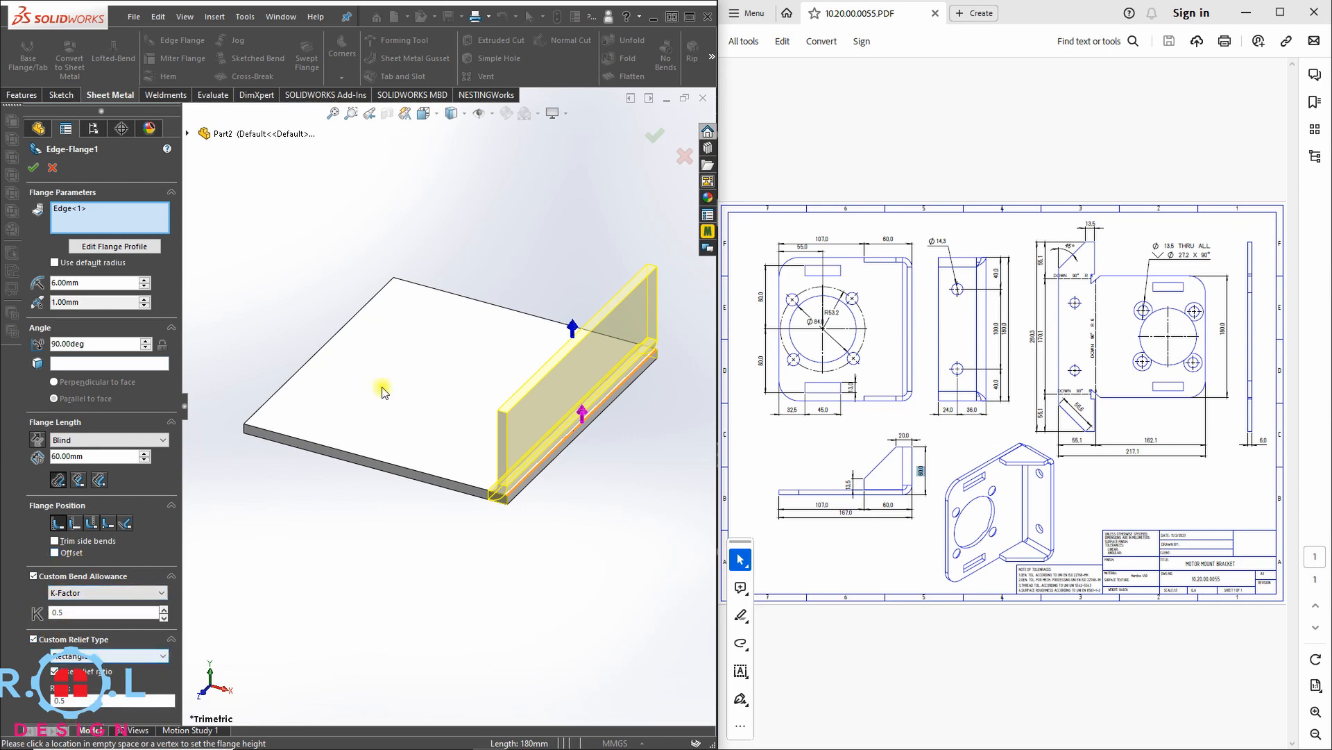
click(33, 168)
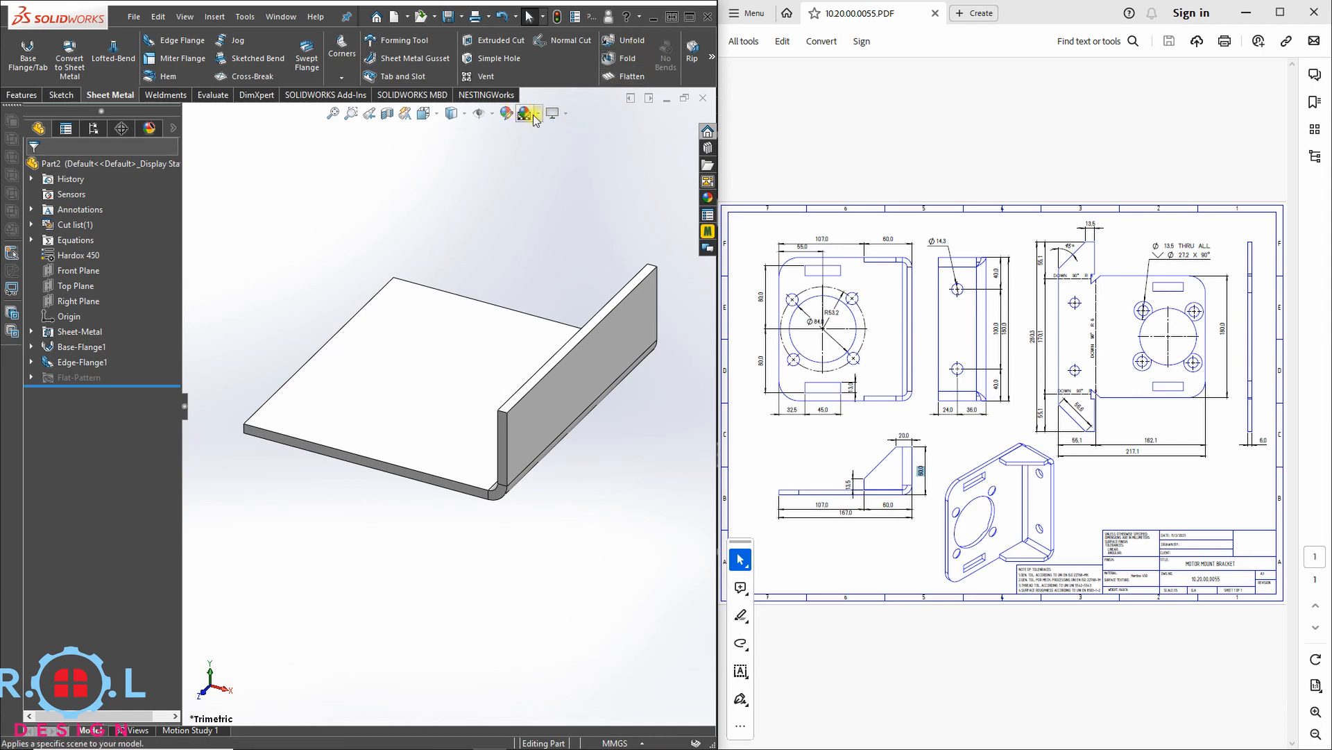
- Apply a plain white background scene to the model view
click(536, 116)
click(552, 63)
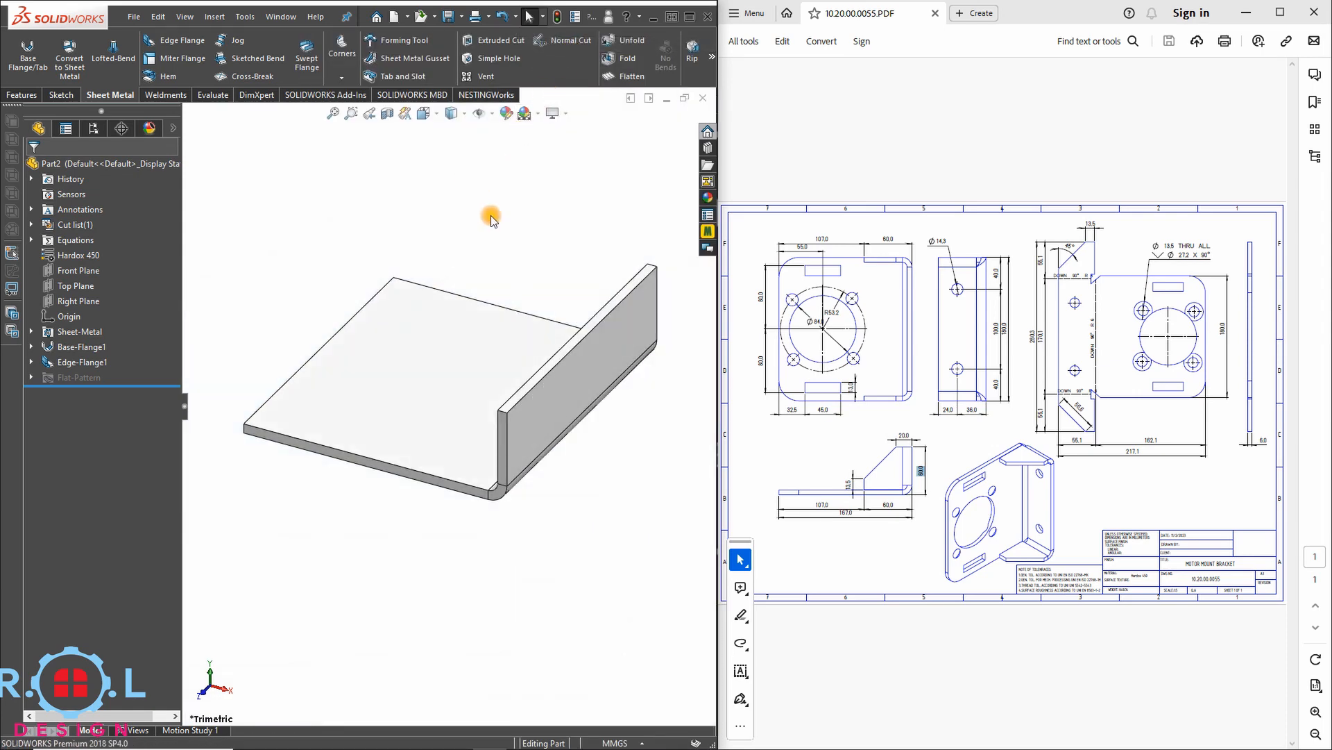
middle_drag(512, 416, 627, 381)
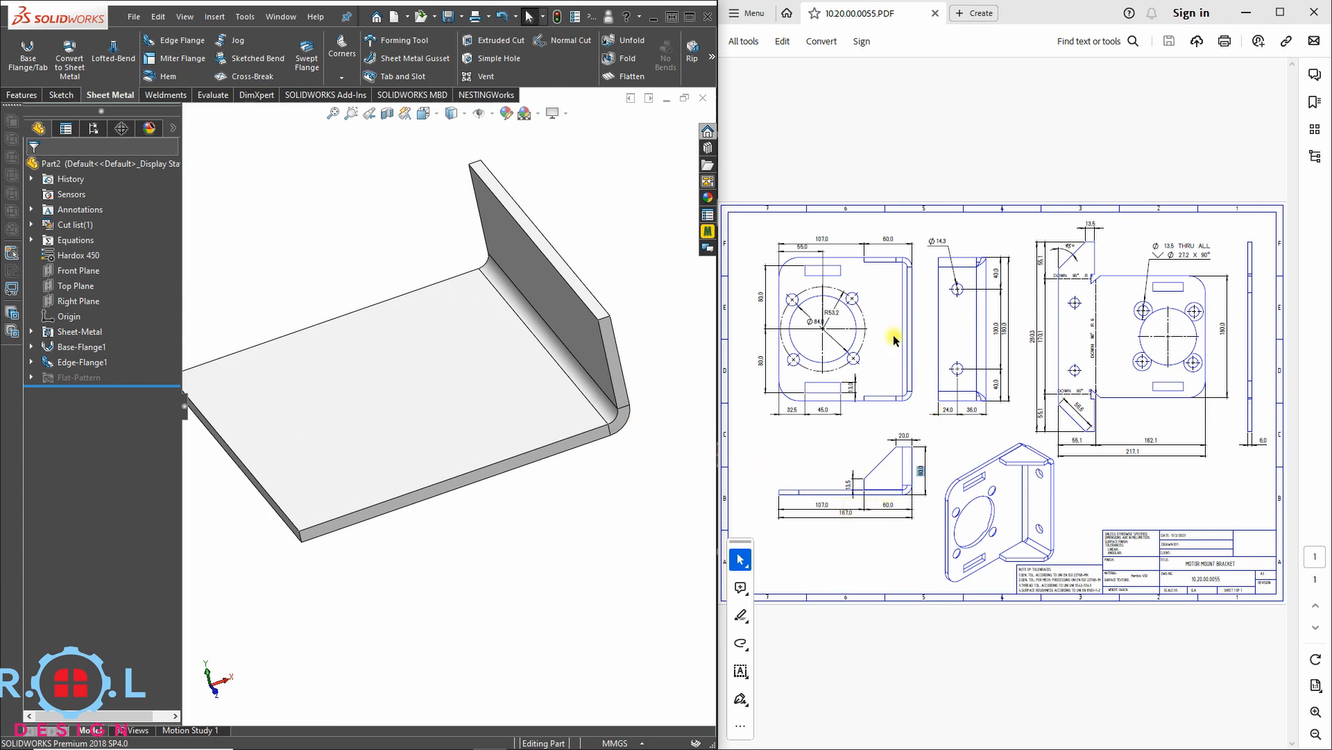
- Look up the side flange length in the drawing and place inward edge flanges on both vertical end edges of the upright flange
click(893, 241)
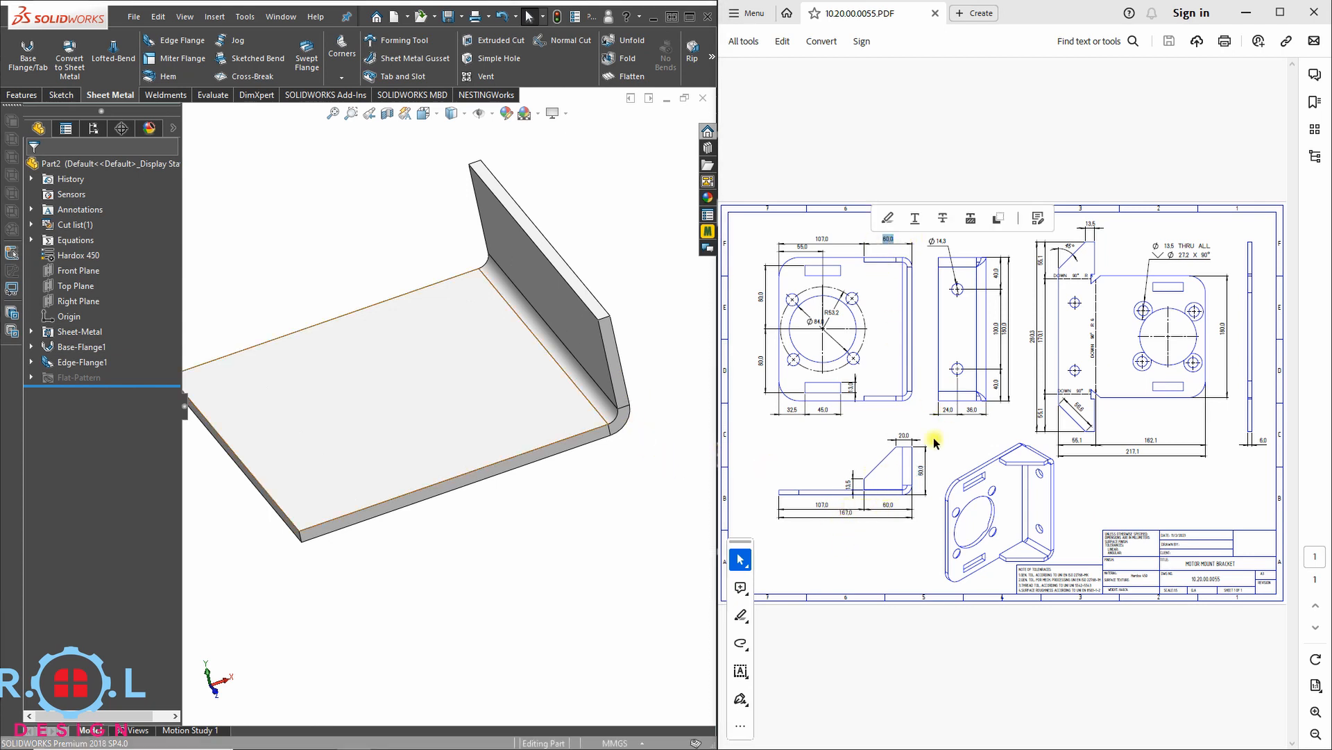
click(898, 510)
double_click(887, 503)
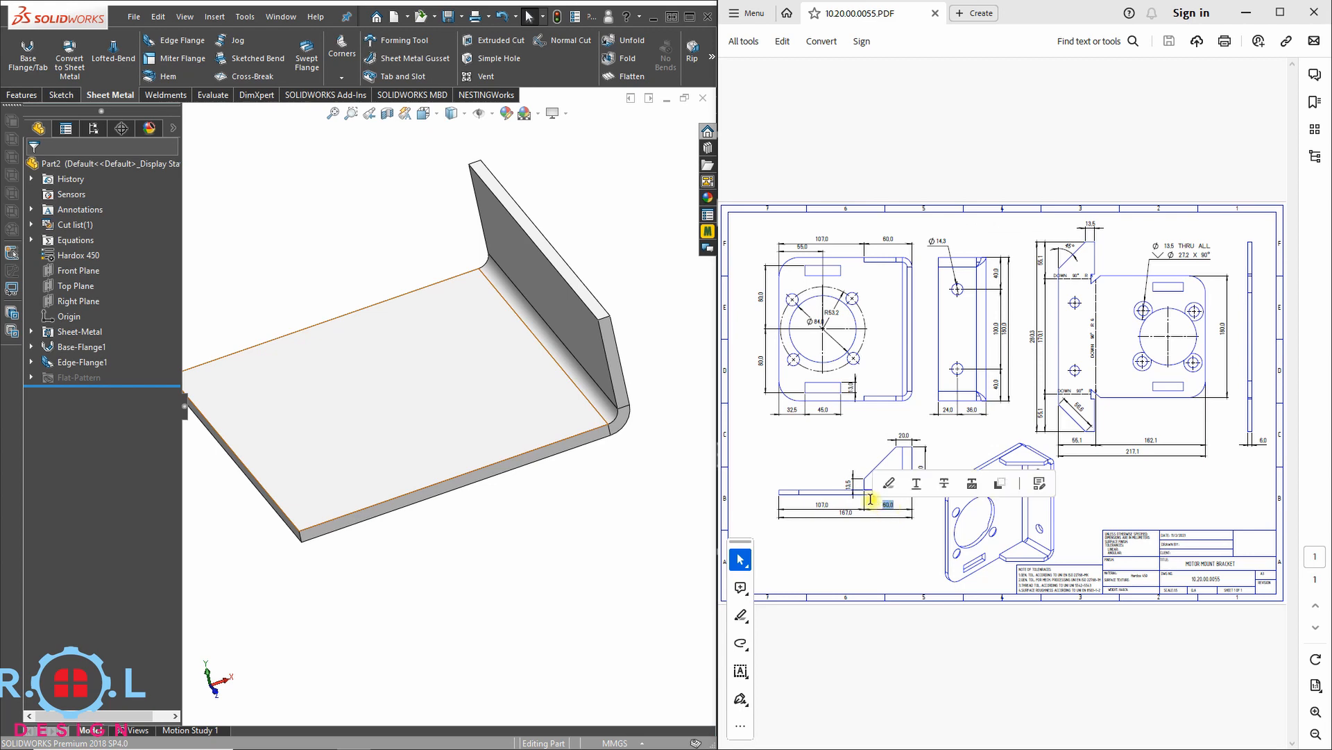
click(163, 41)
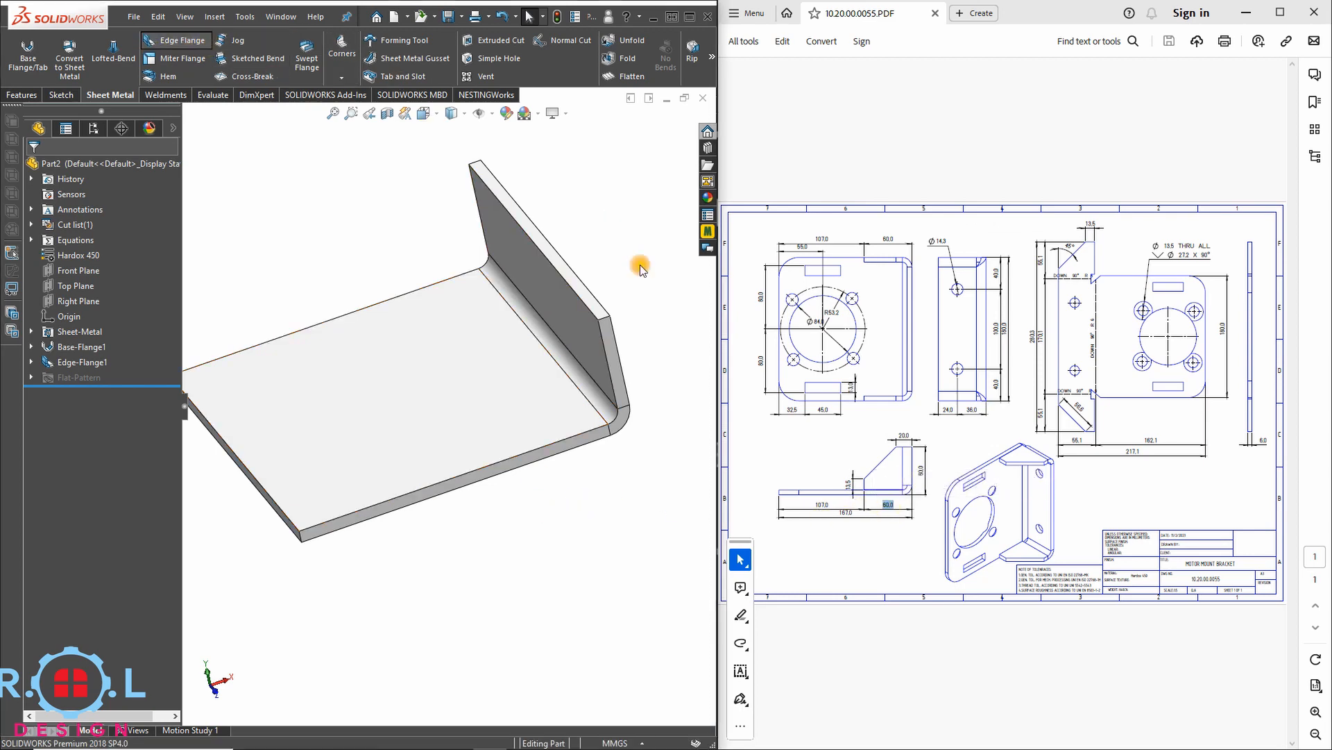
click(574, 361)
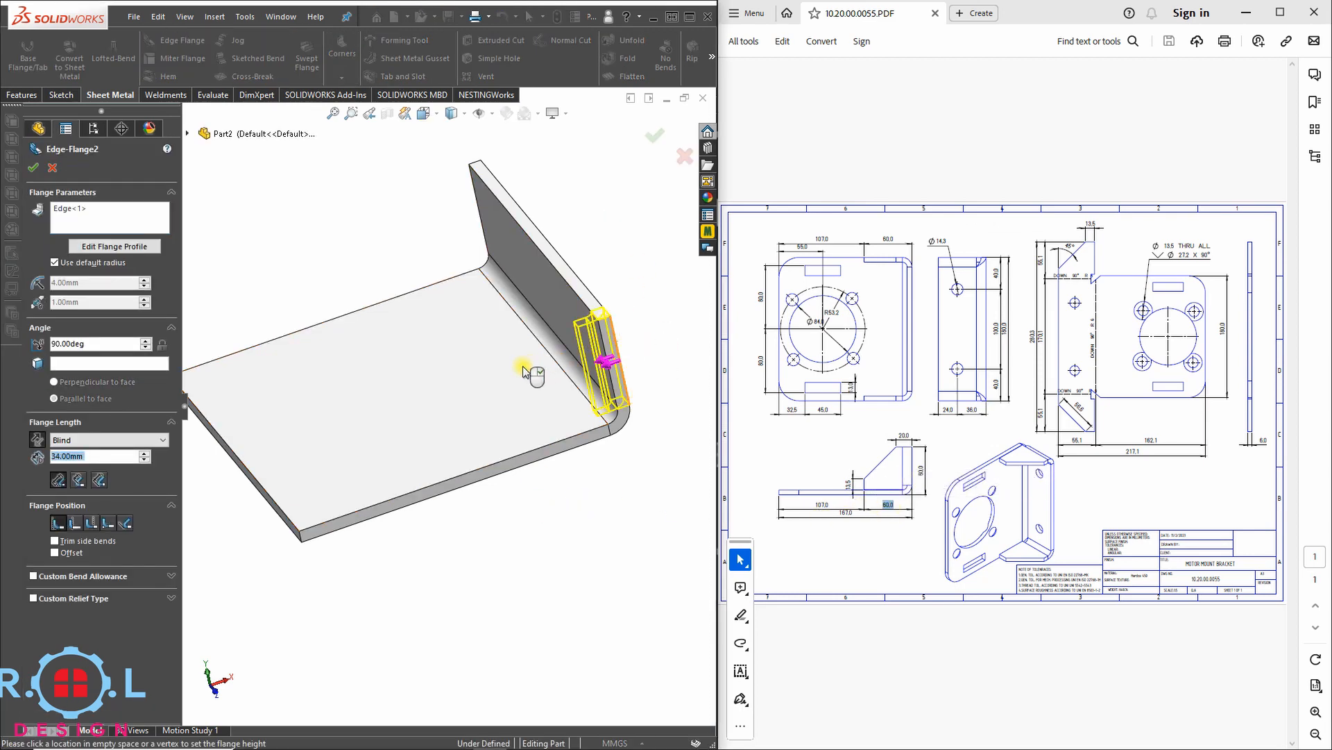
click(484, 229)
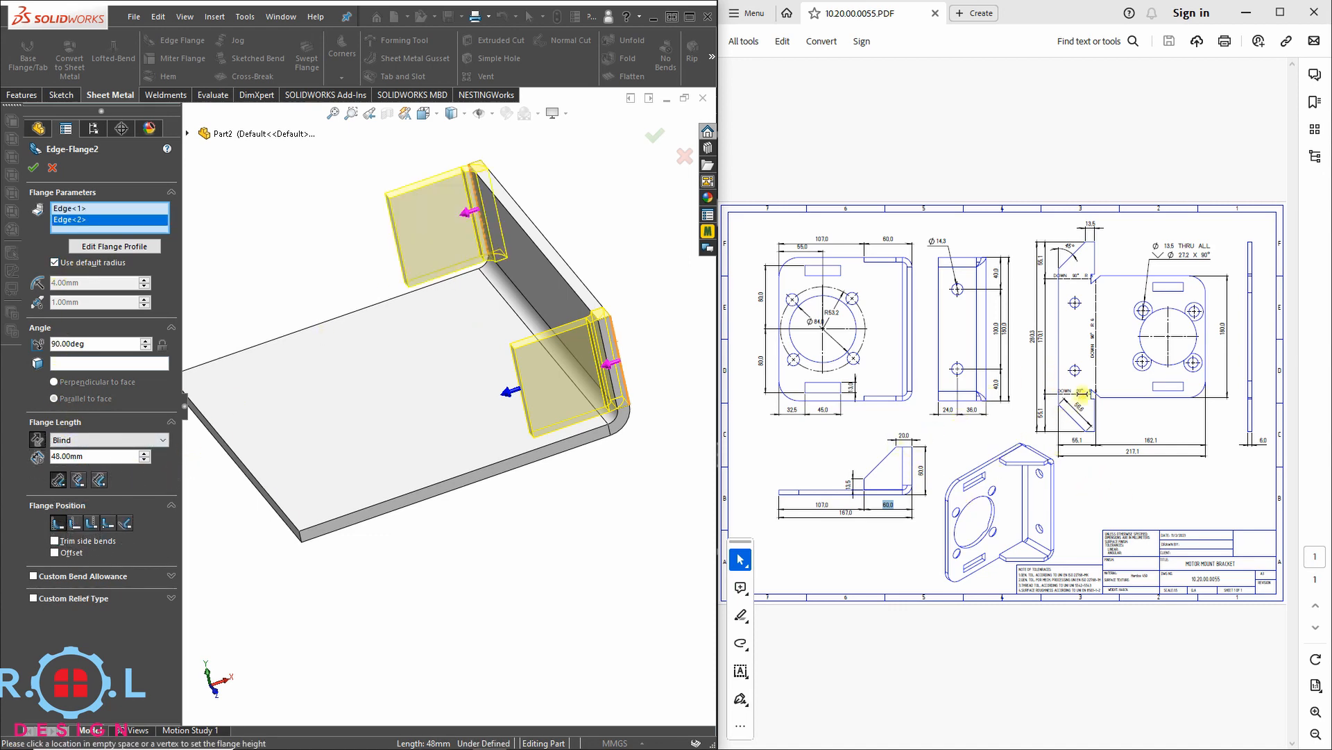
- Consult the bend note in the flat pattern drawing and override the side flanges' default bend radius with 6 mm
drag(1095, 394, 1055, 393)
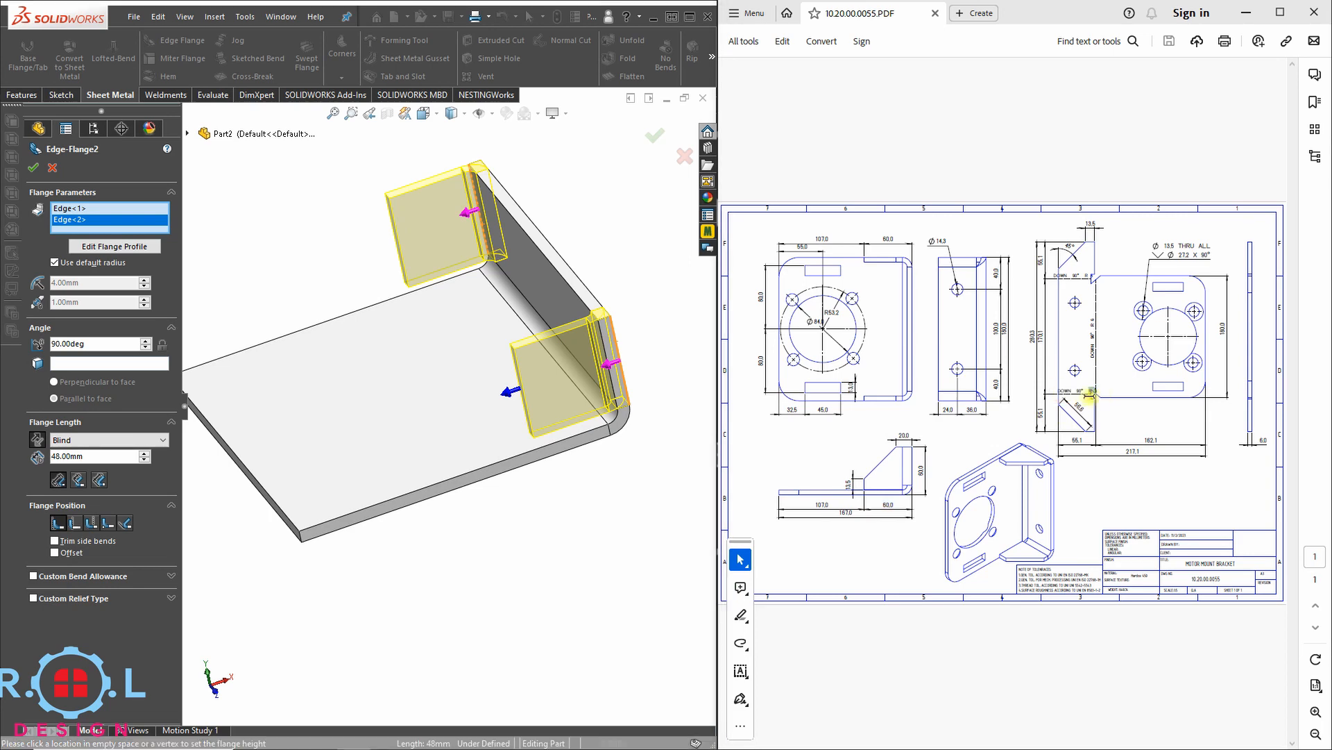
click(964, 434)
click(74, 281)
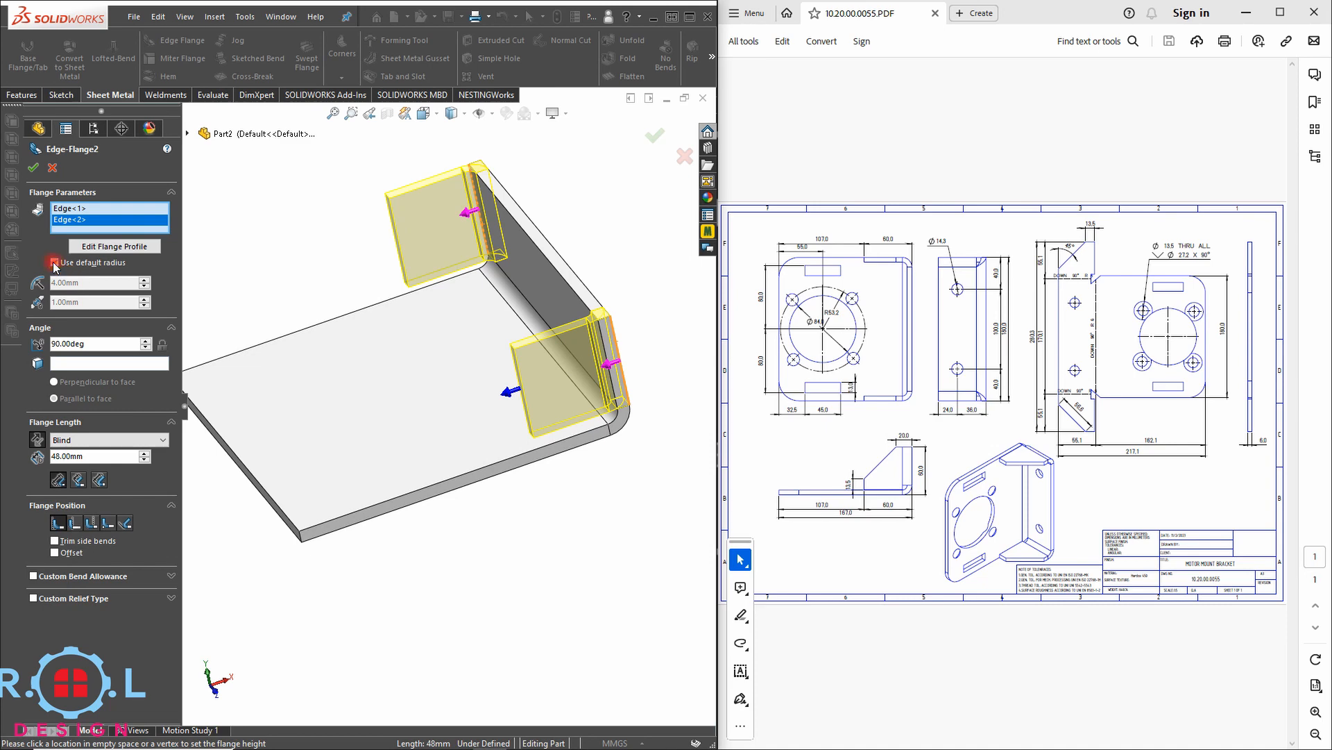
click(54, 262)
text(6)
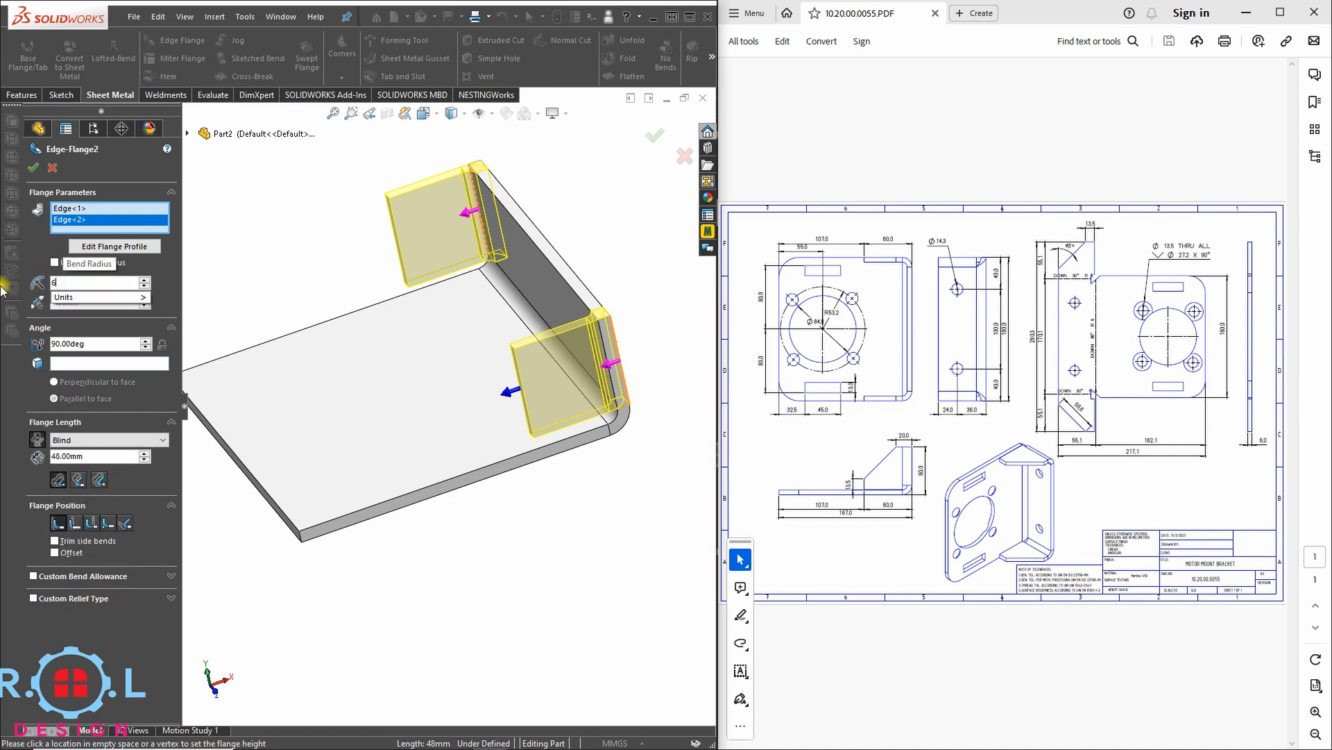
key(Return)
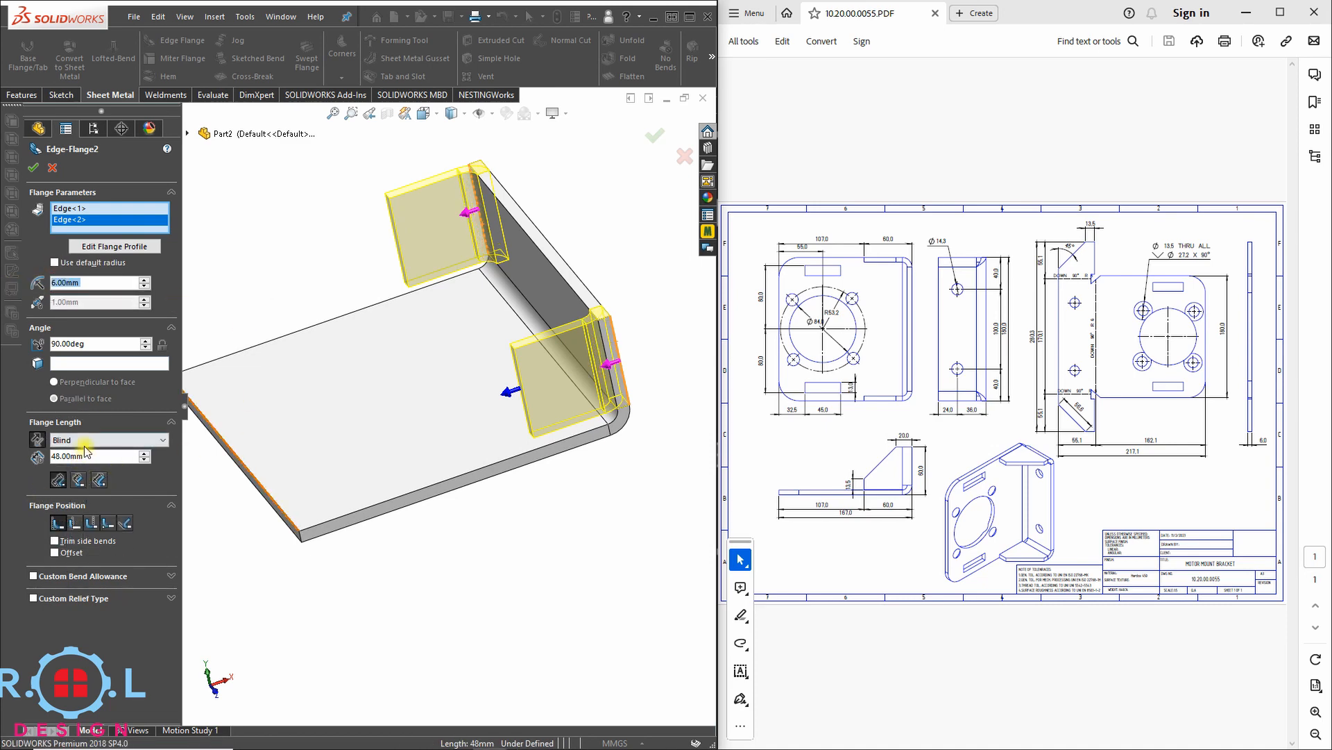
- Set the length of the two side flanges to 60 mm according to the drawing's side view
click(78, 455)
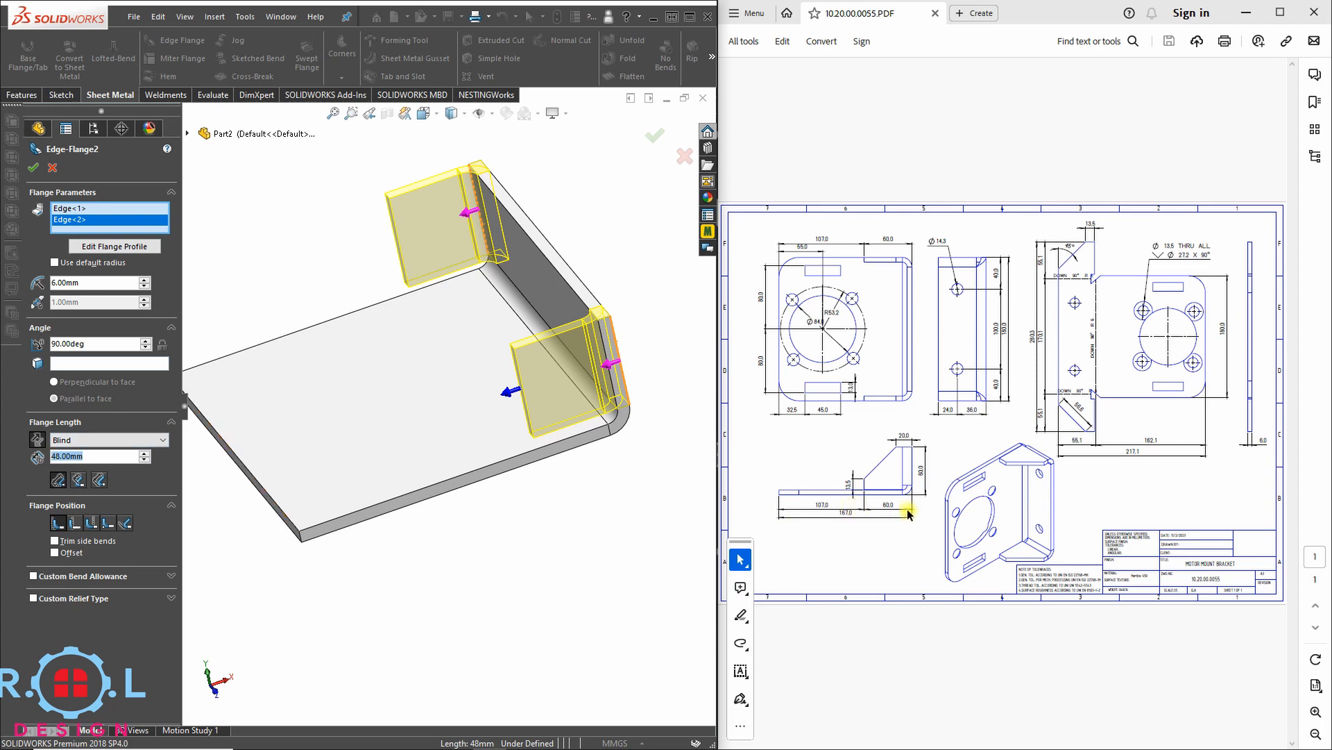
drag(900, 504, 873, 505)
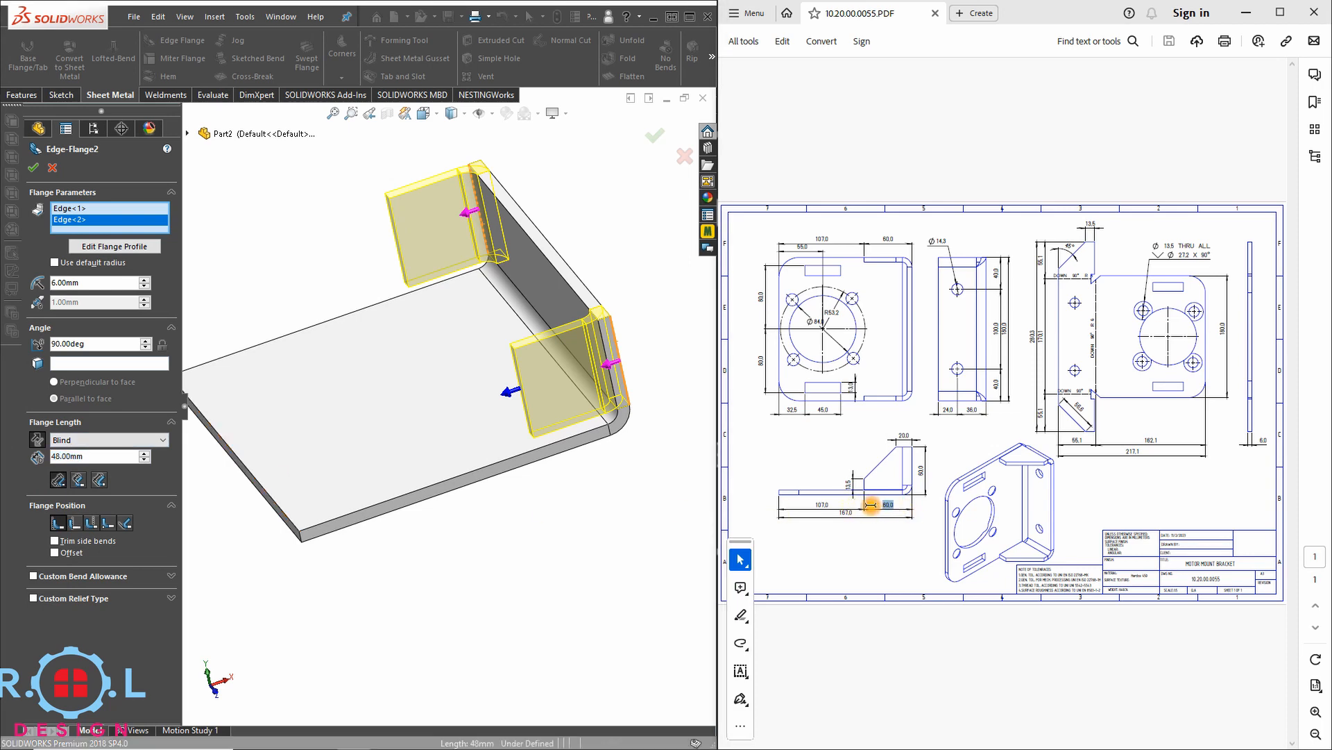
click(90, 454)
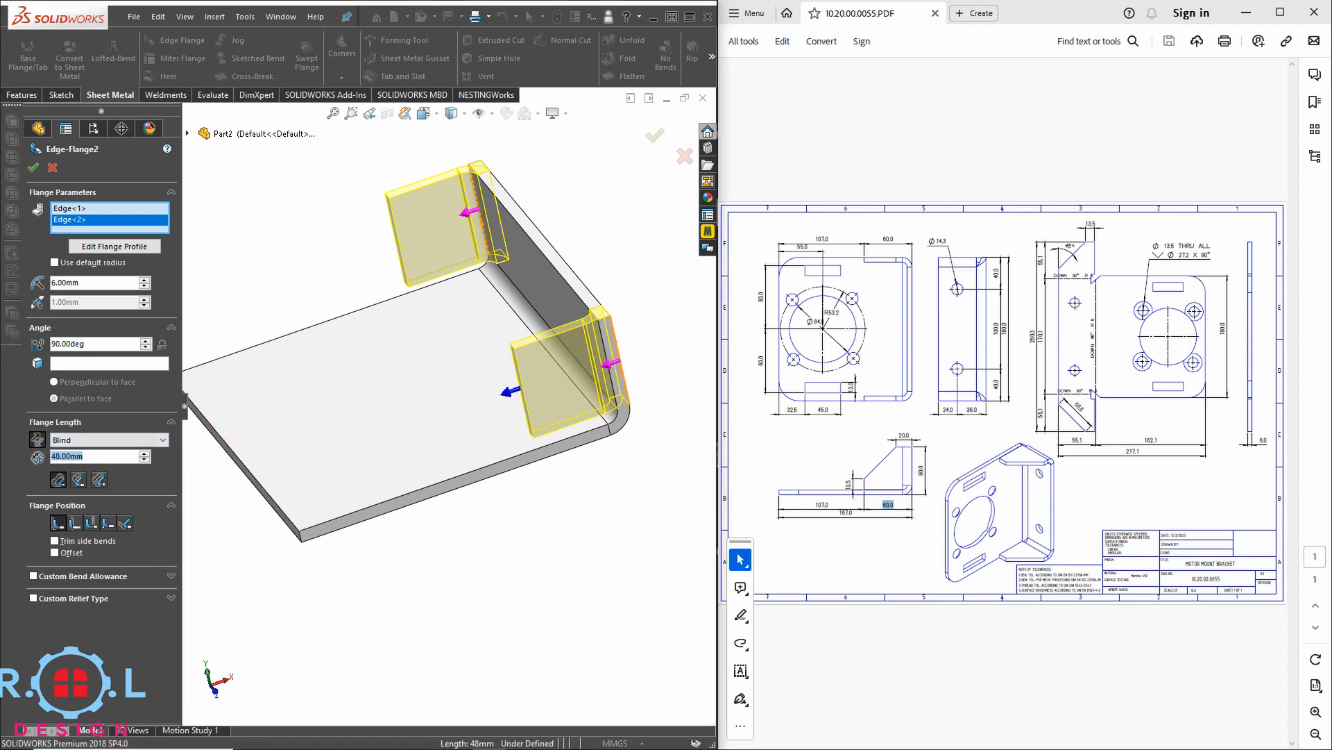
text(60)
key(Return)
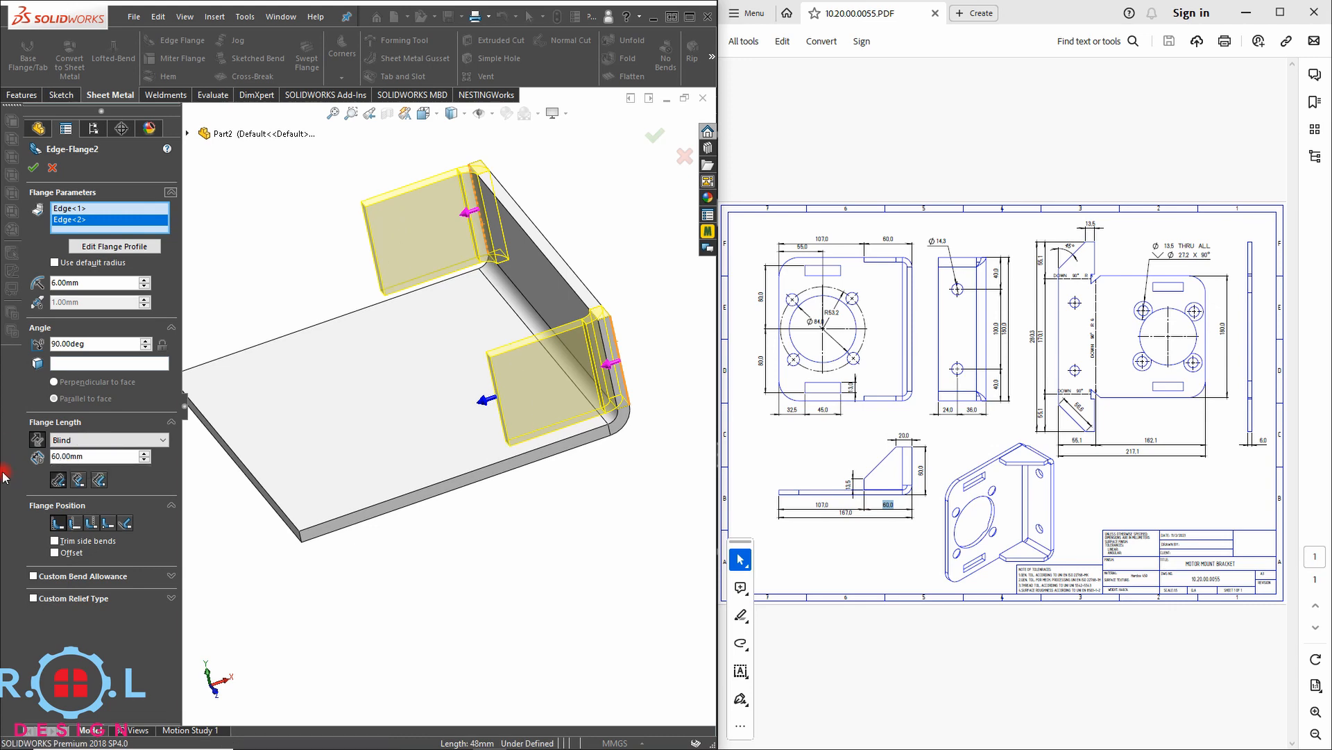
- Give the side flanges a custom bend allowance with K-Factor 0.5 and a custom rectangular relief, and create them
click(33, 576)
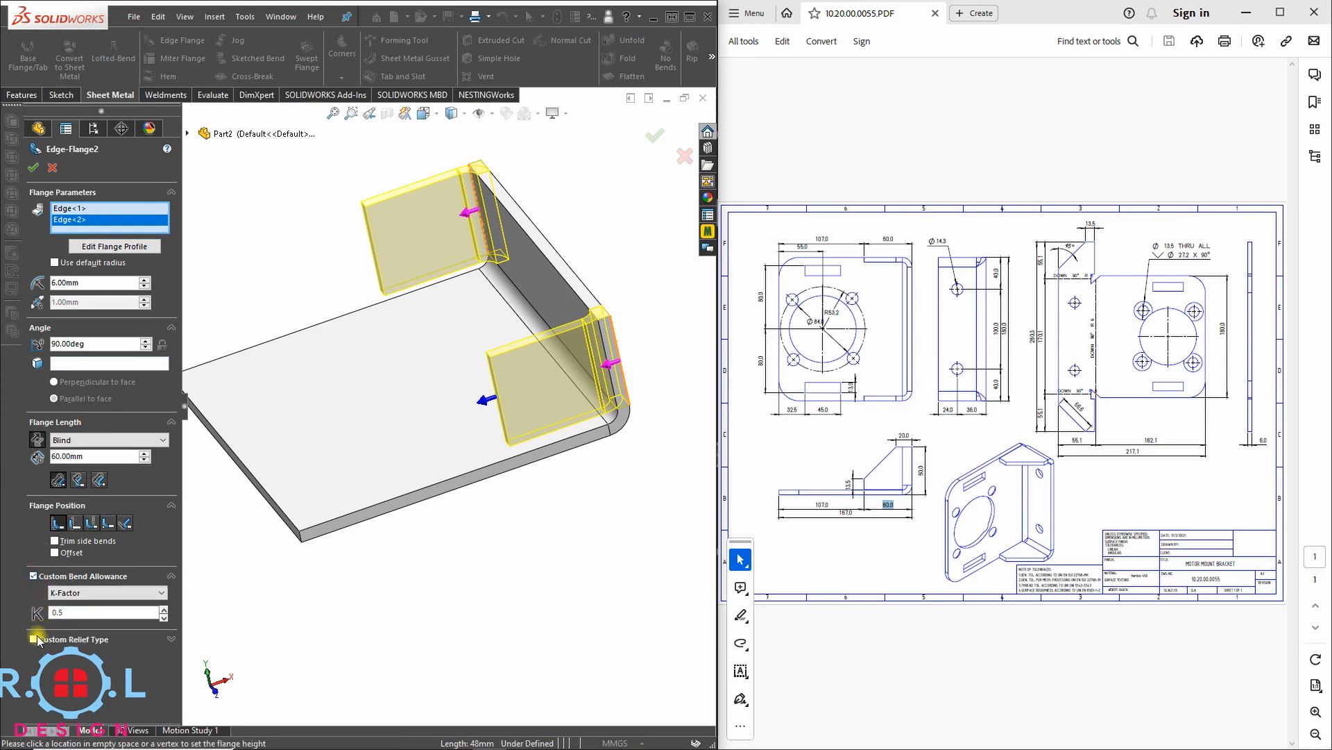
click(34, 638)
click(34, 638)
click(34, 638)
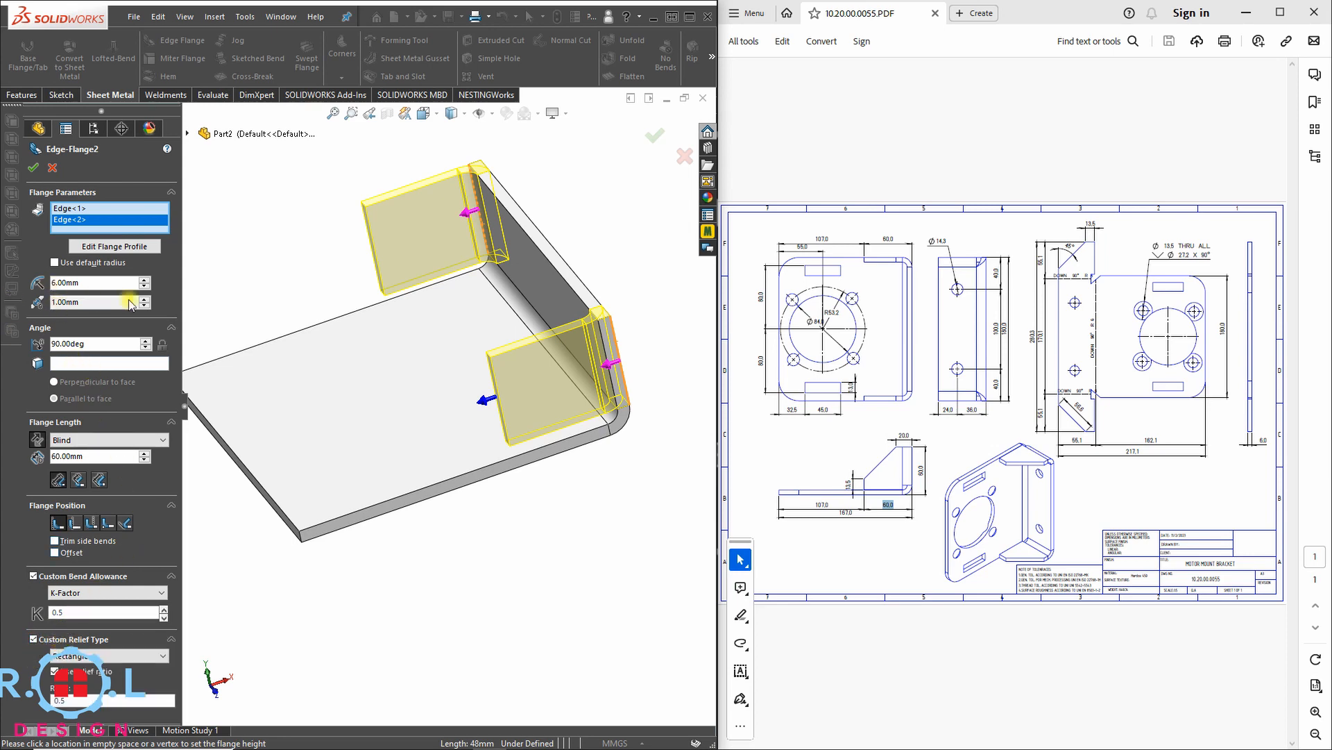
click(37, 168)
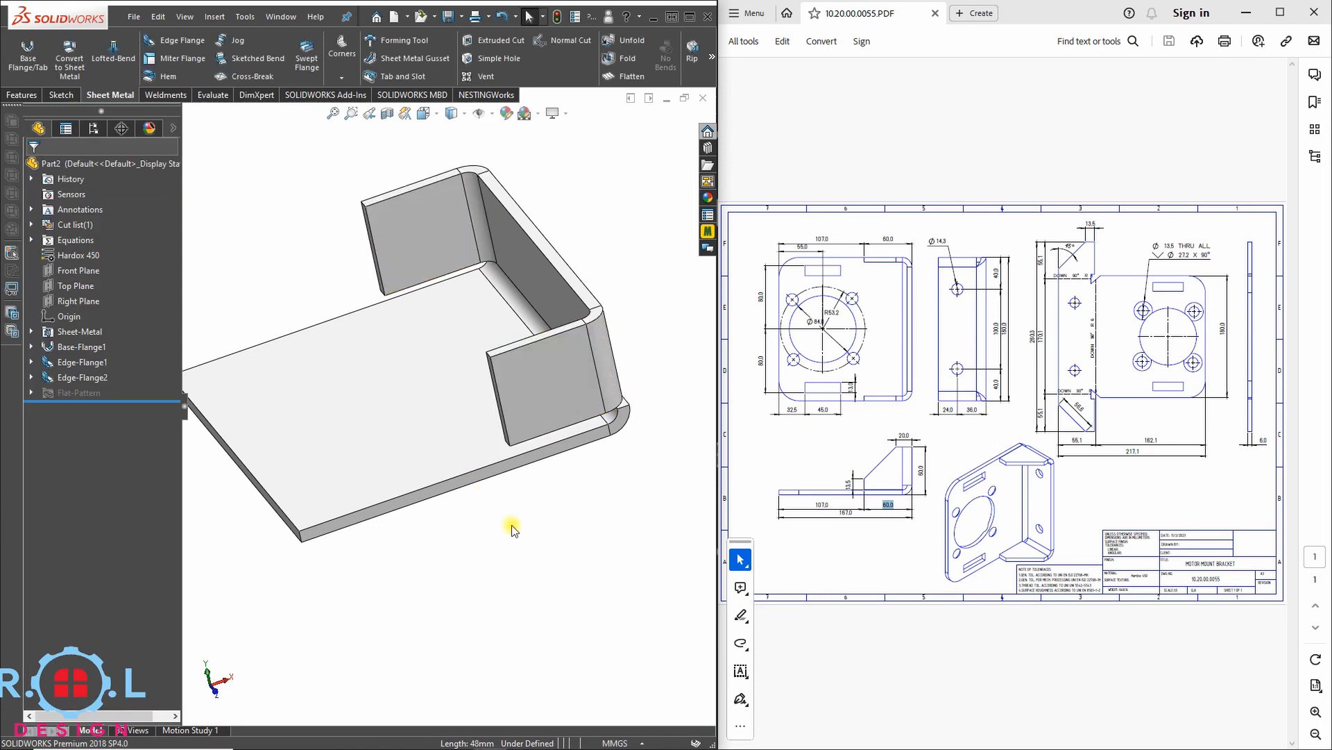
- Start a Closed Corner feature and pick the lower edge face of the front side flange as the face to extend toward the base plate
scroll(603, 424, down, 3)
middle_drag(678, 354, 508, 385)
click(342, 50)
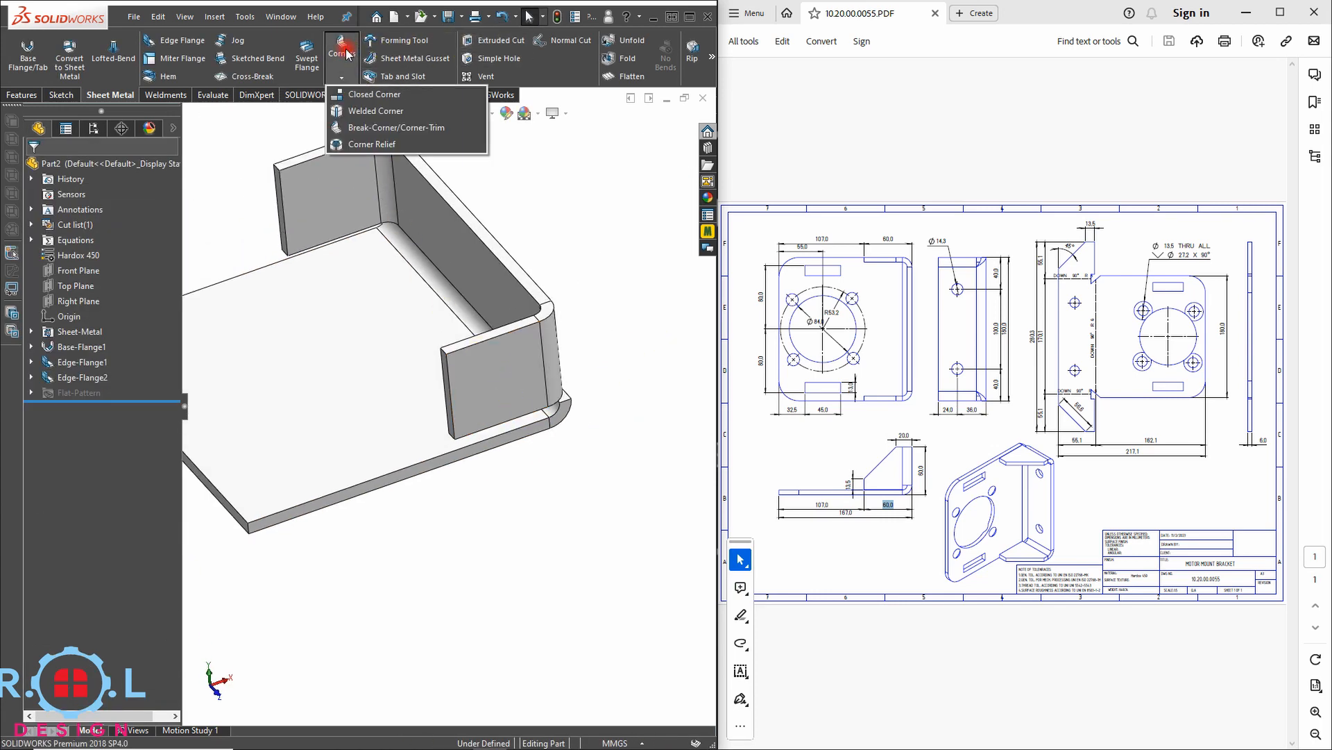
click(357, 98)
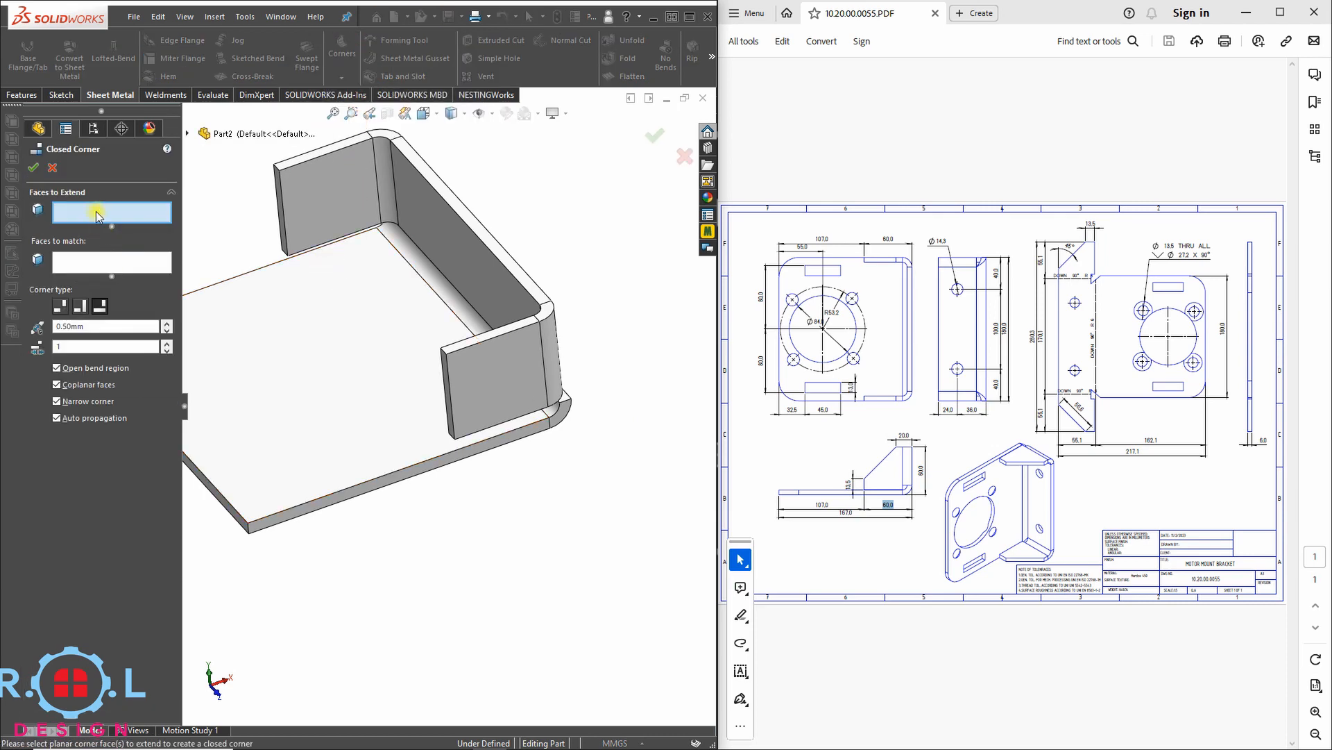
middle_drag(395, 312, 174, 339)
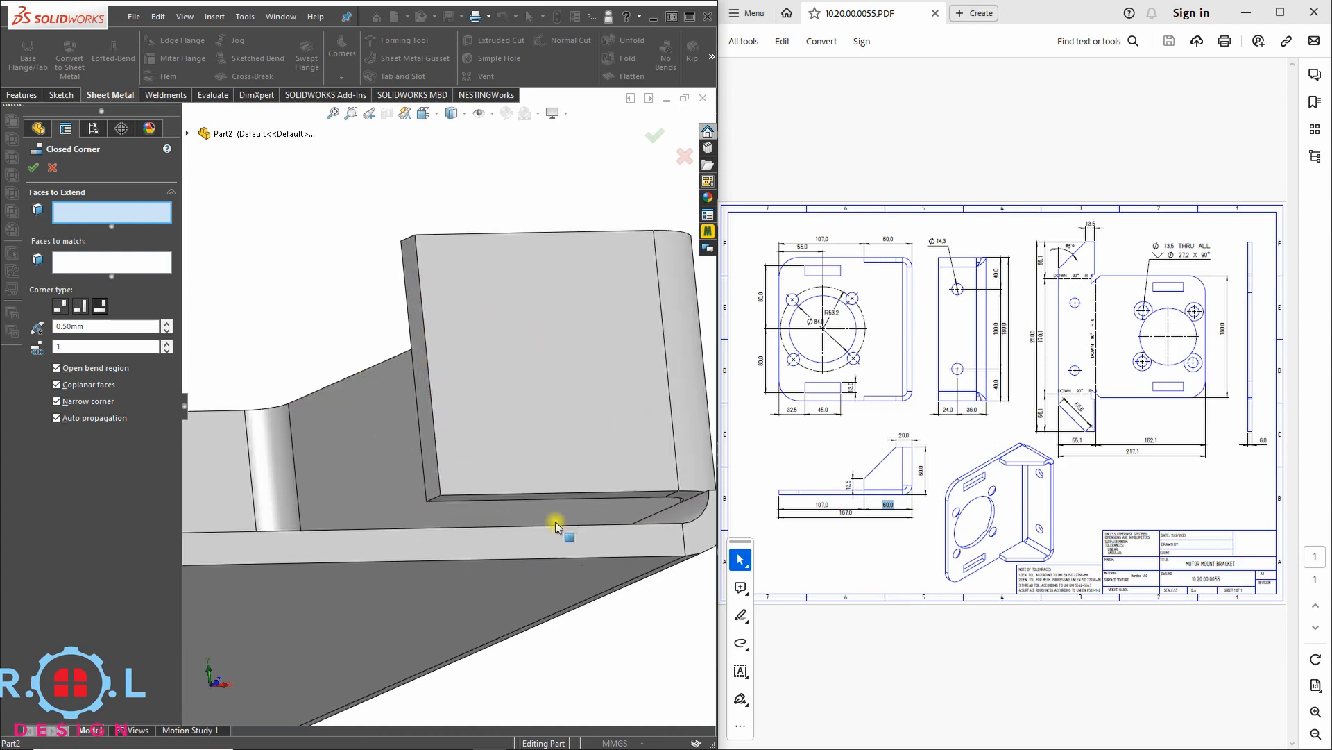
scroll(554, 529, down, 3)
click(539, 538)
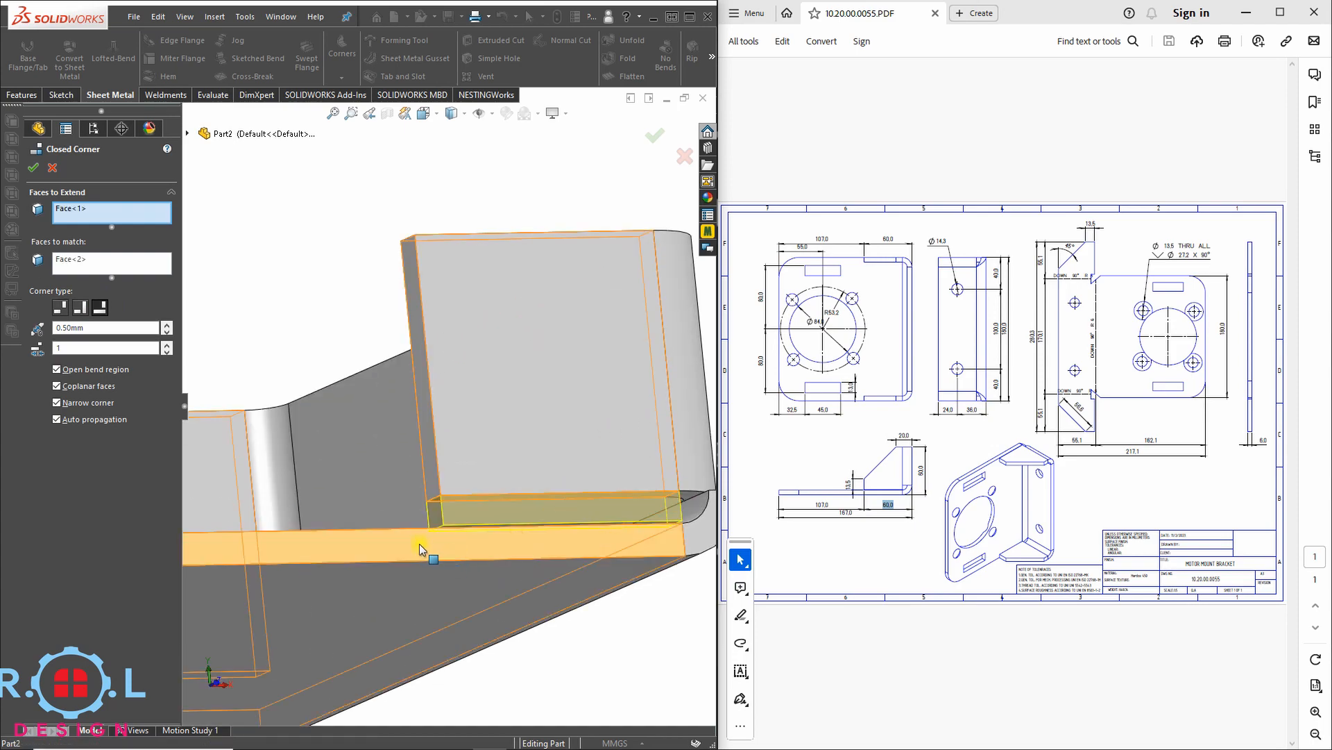
middle_drag(431, 552, 416, 506)
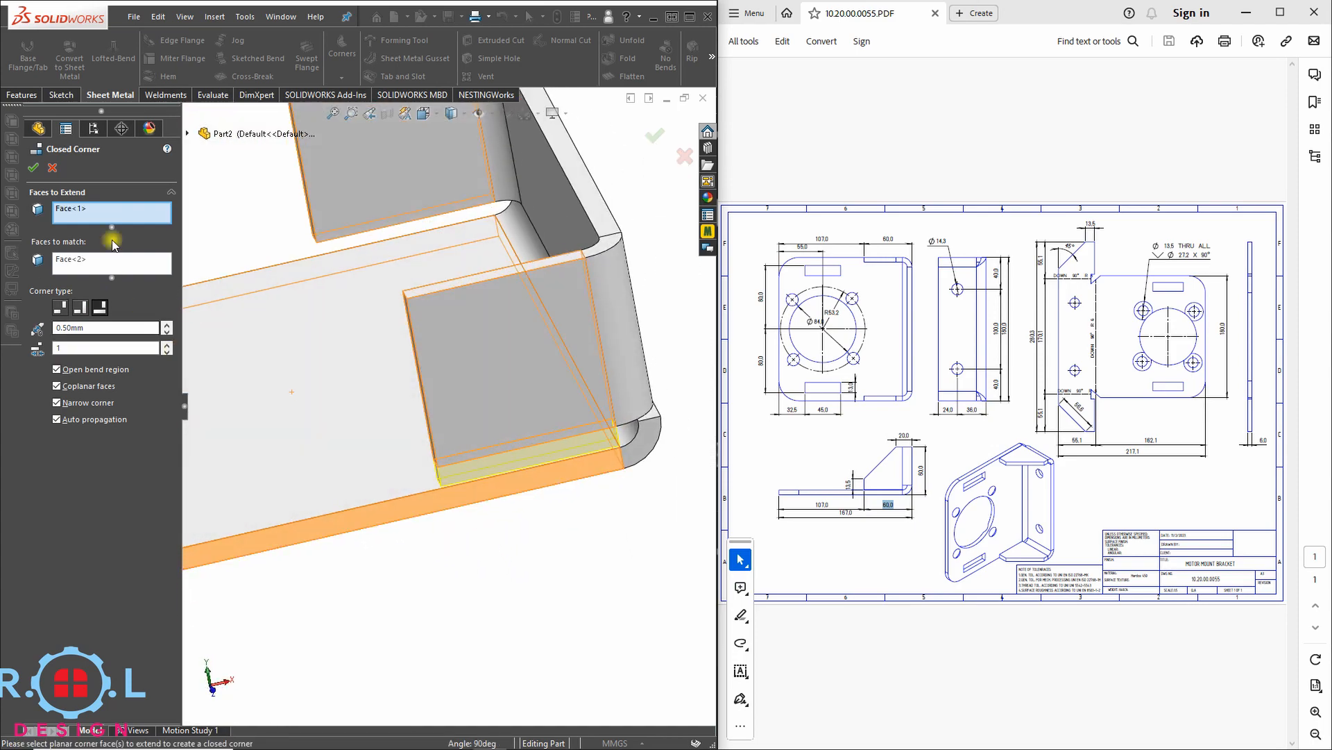
- Add the opposite side flange's lower edge face to the faces to extend and create the closed corners with a 0.50 mm gap
middle_drag(387, 249, 429, 217)
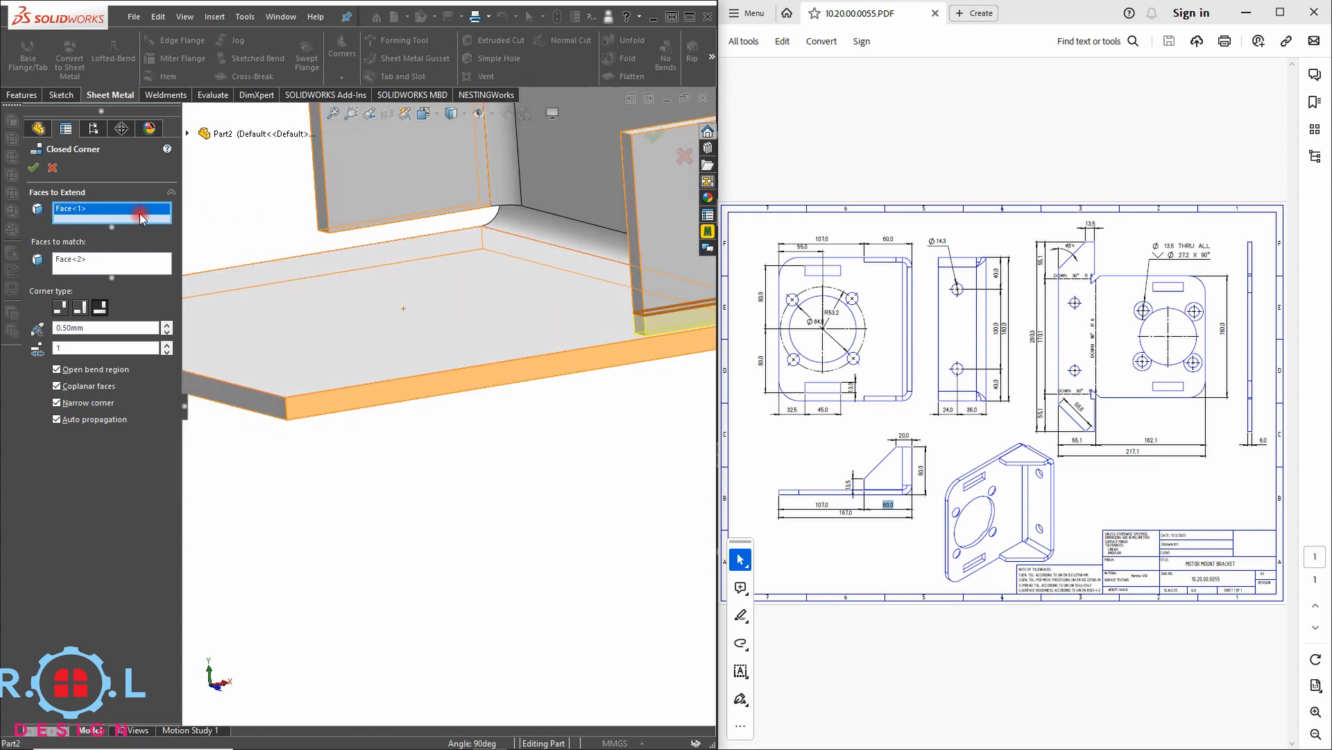
middle_drag(299, 221, 457, 198)
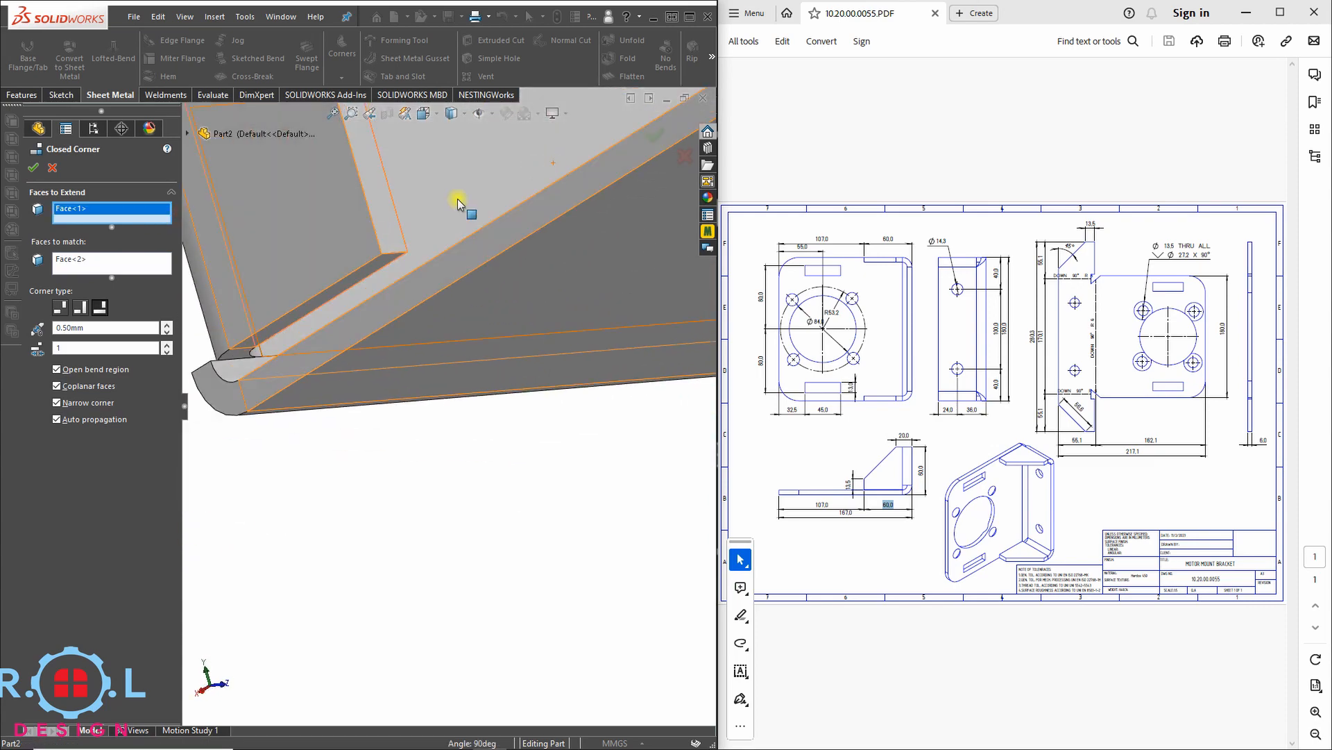
click(377, 263)
middle_drag(335, 291, 622, 334)
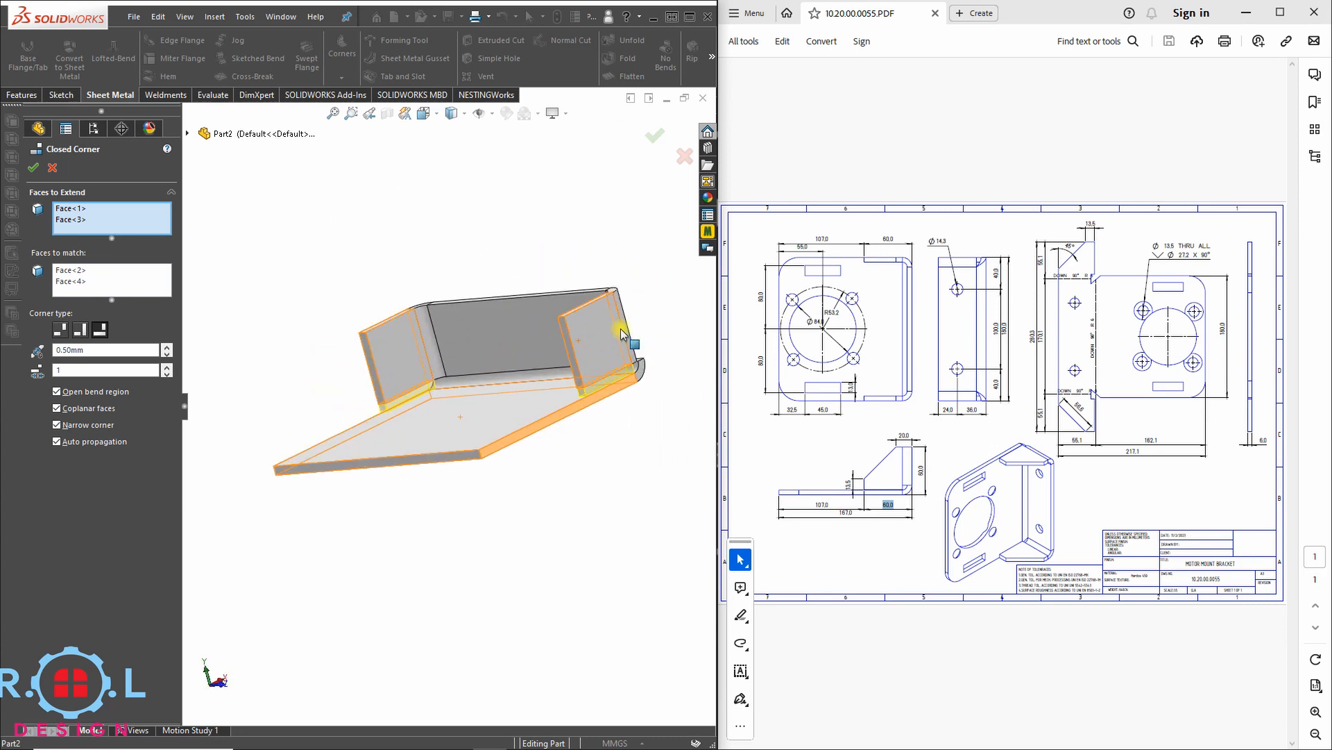
scroll(621, 335, down, 1)
click(33, 168)
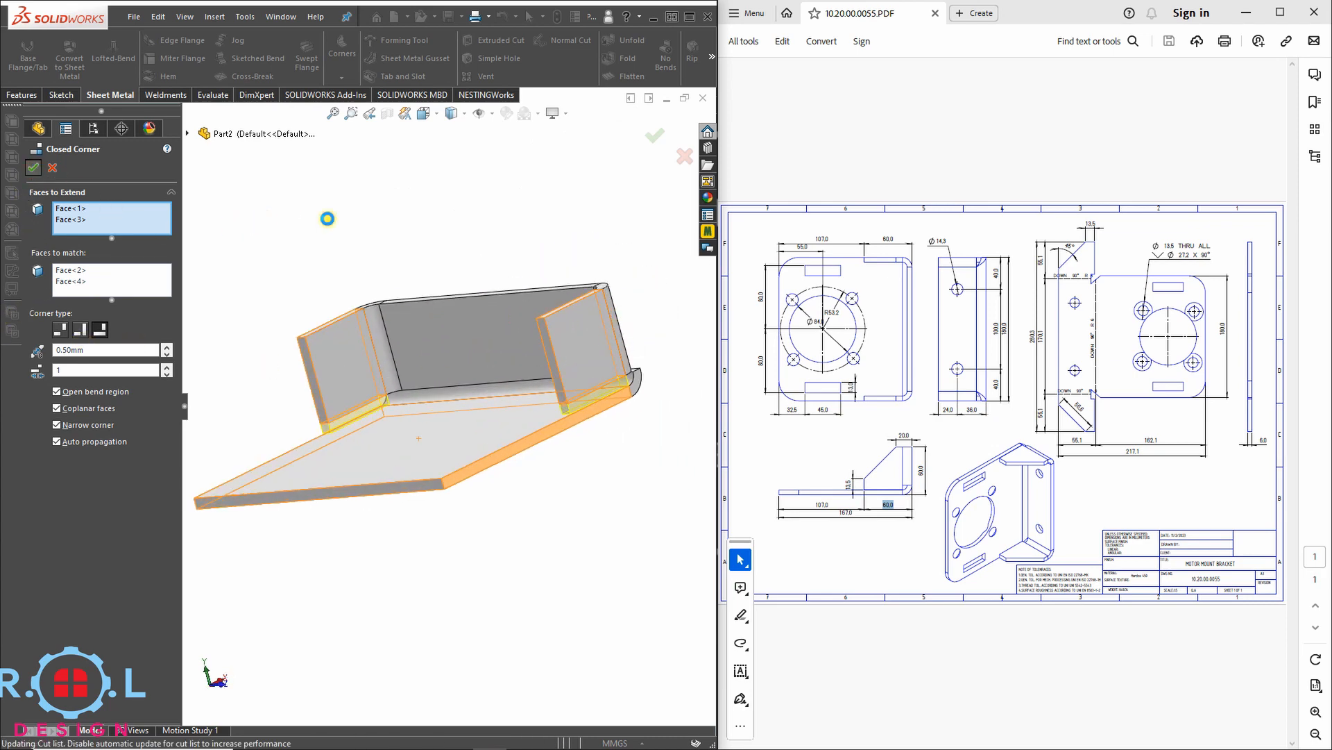
middle_drag(553, 277, 642, 393)
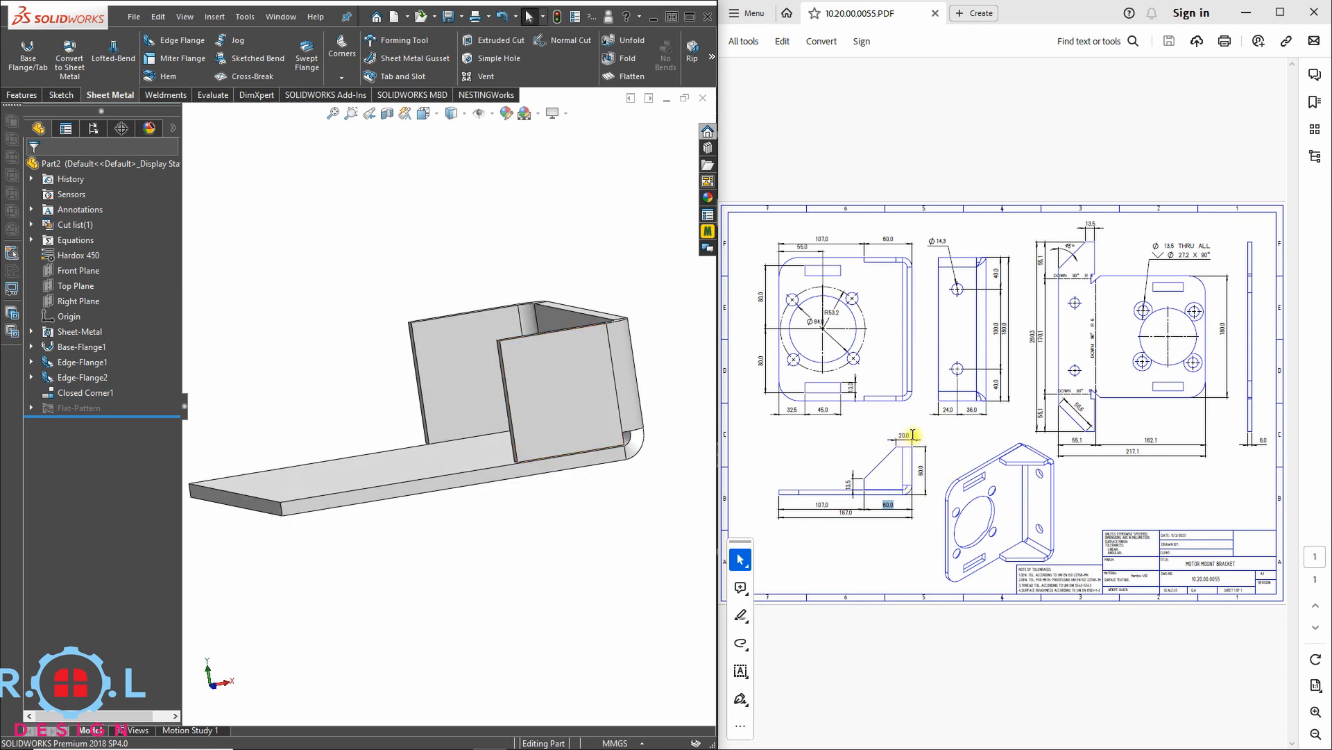
- Look up the two dimensions that locate the side flange's angled corner cut in the drawing's side view
drag(914, 435, 899, 436)
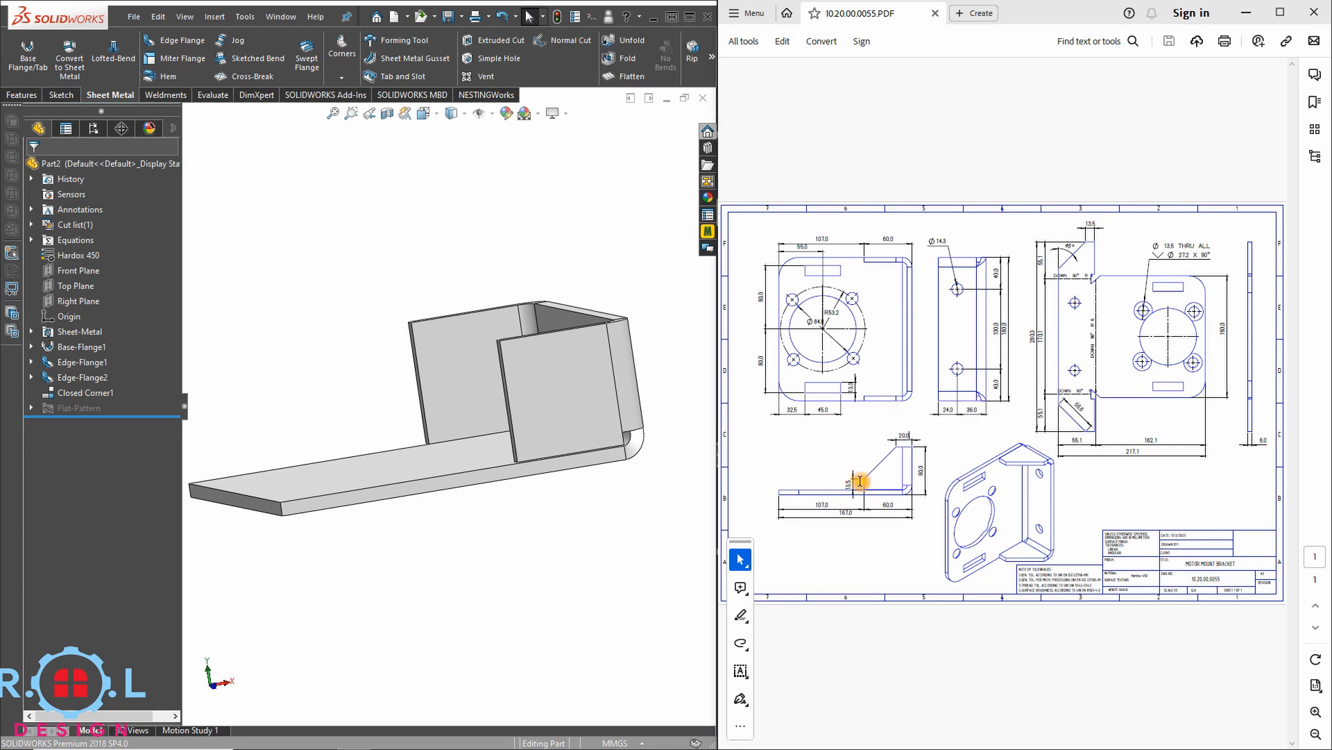
ctrl+scroll(860, 483, up, 2)
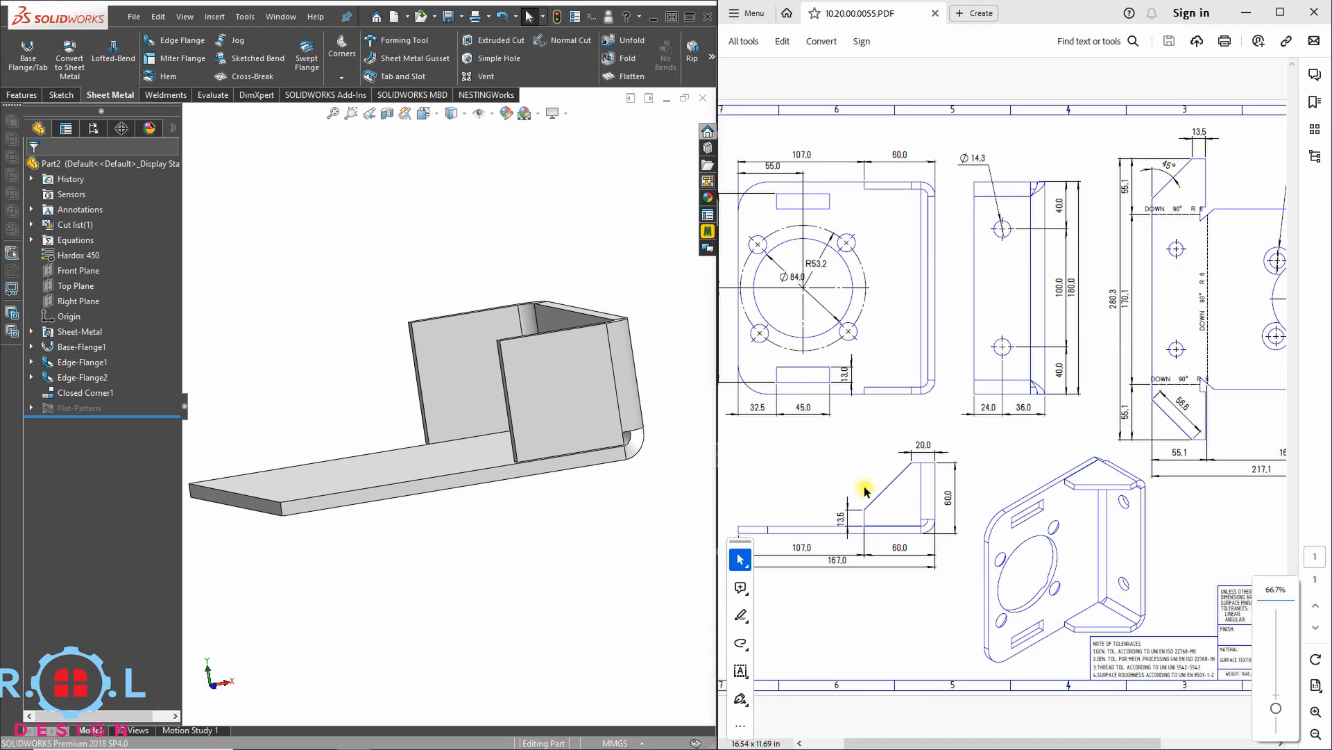
ctrl+scroll(864, 491, up, 1)
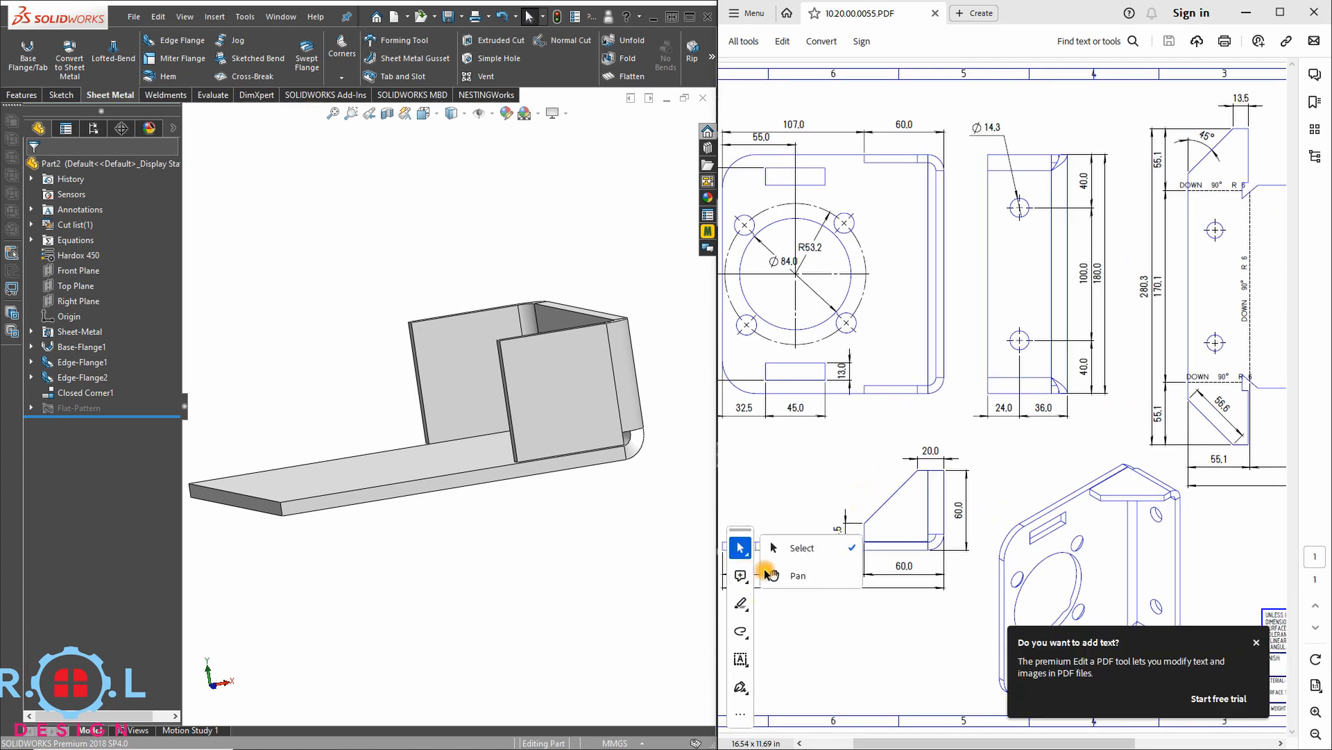
click(816, 505)
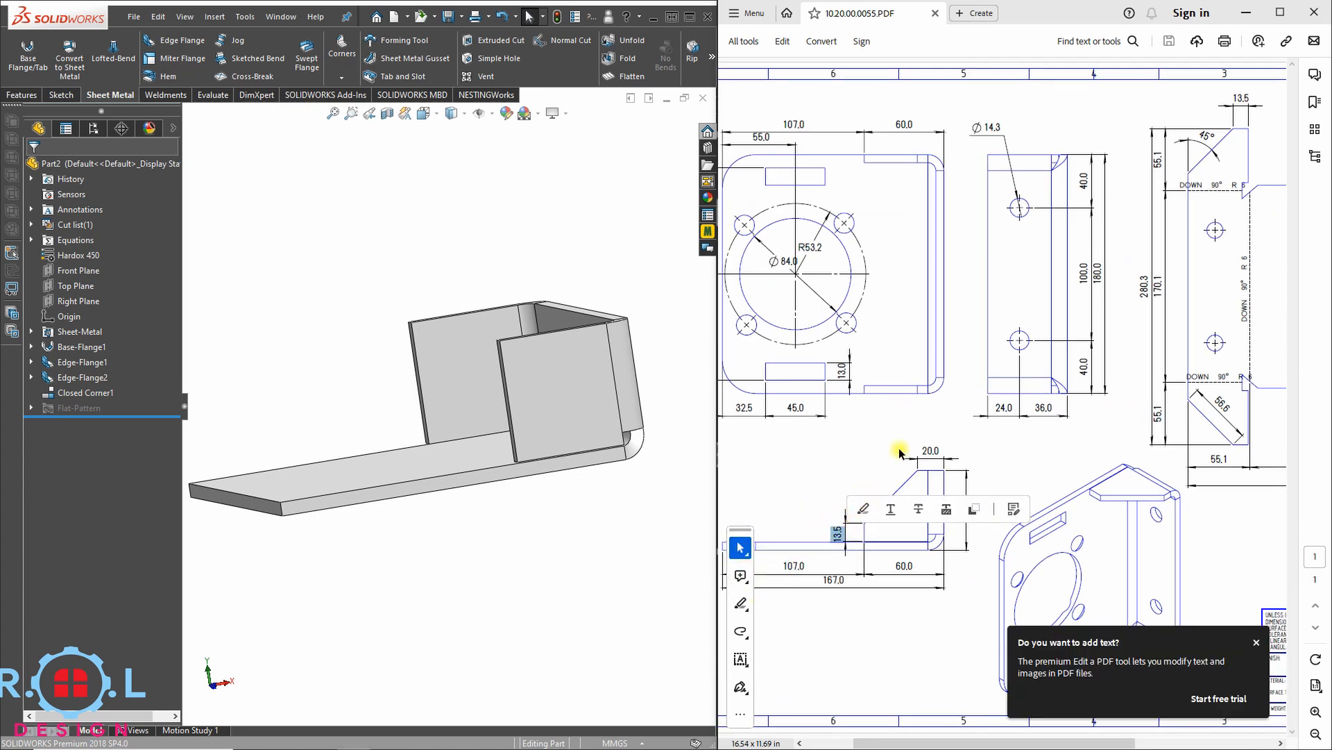
double_click(930, 450)
- Open a sketch on the outer face of the front side flange and switch to the Front view
click(588, 390)
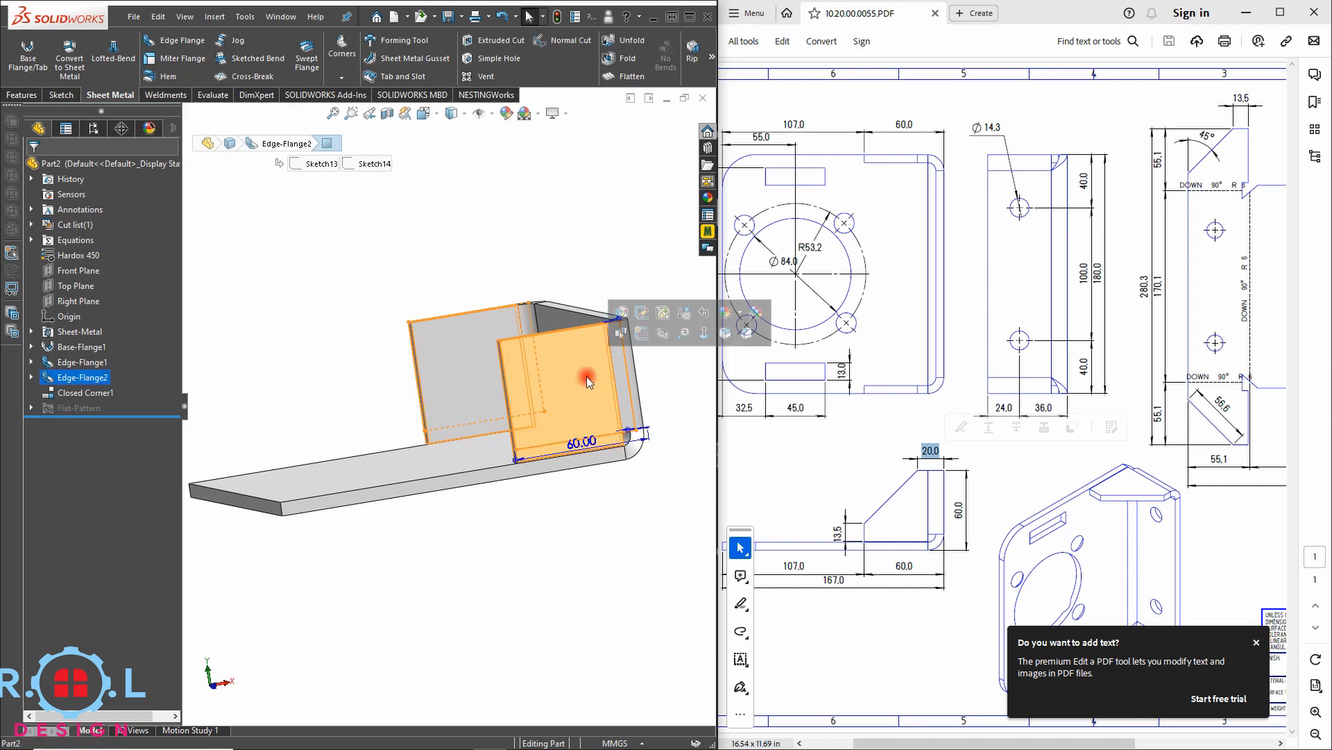
click(640, 331)
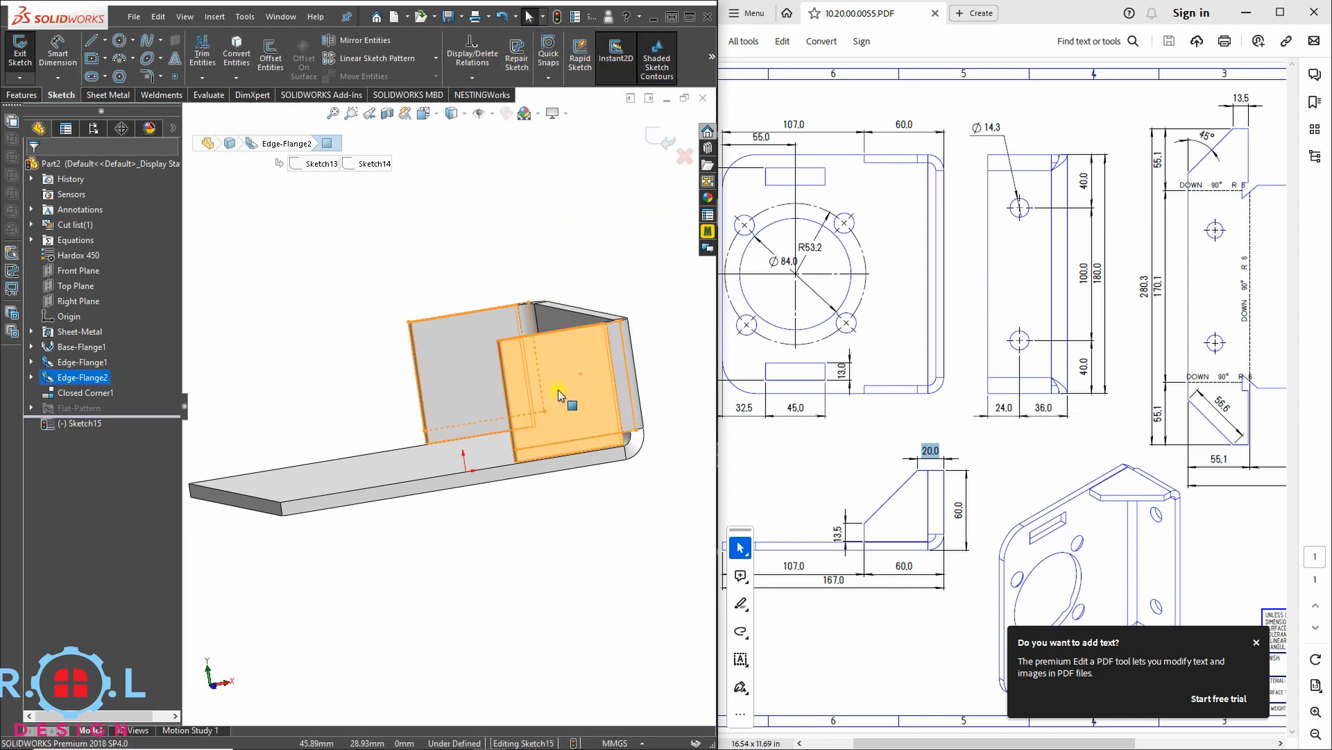
scroll(539, 385, down, 2)
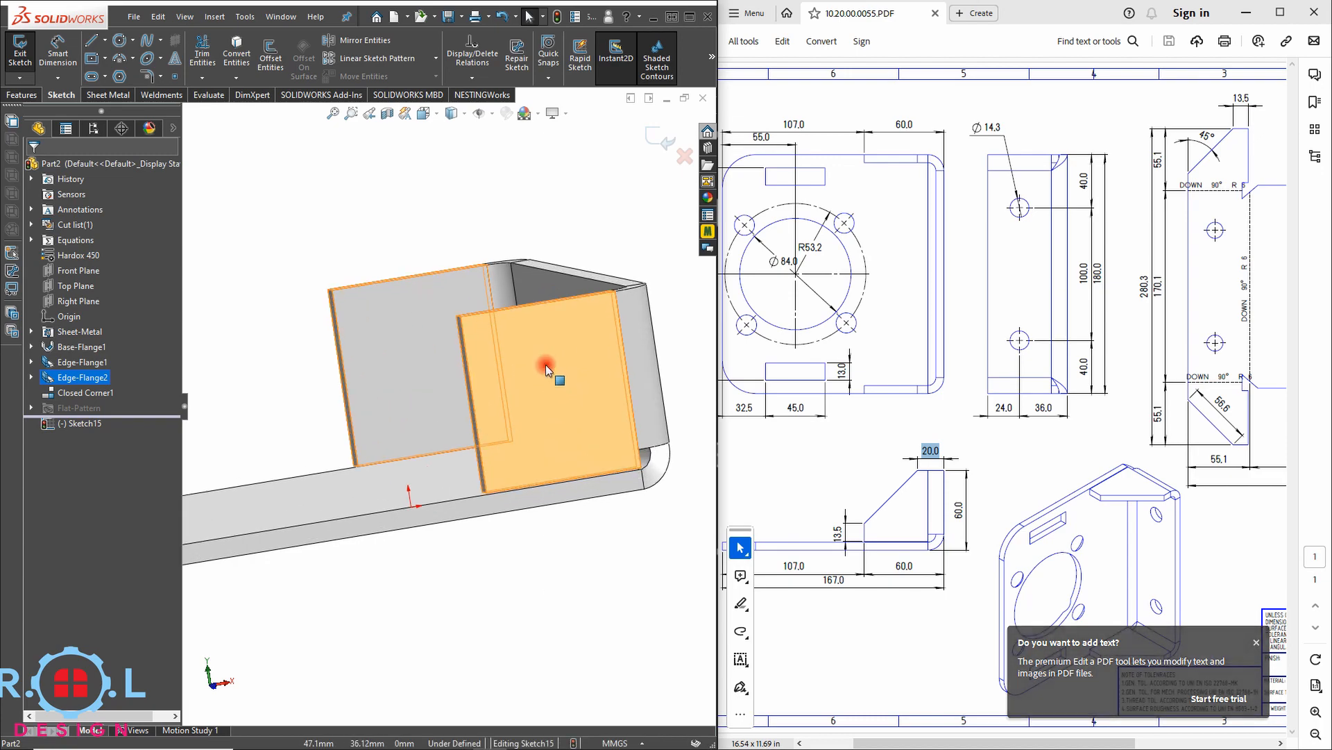
right_click(545, 368)
scroll(441, 425, up, 5)
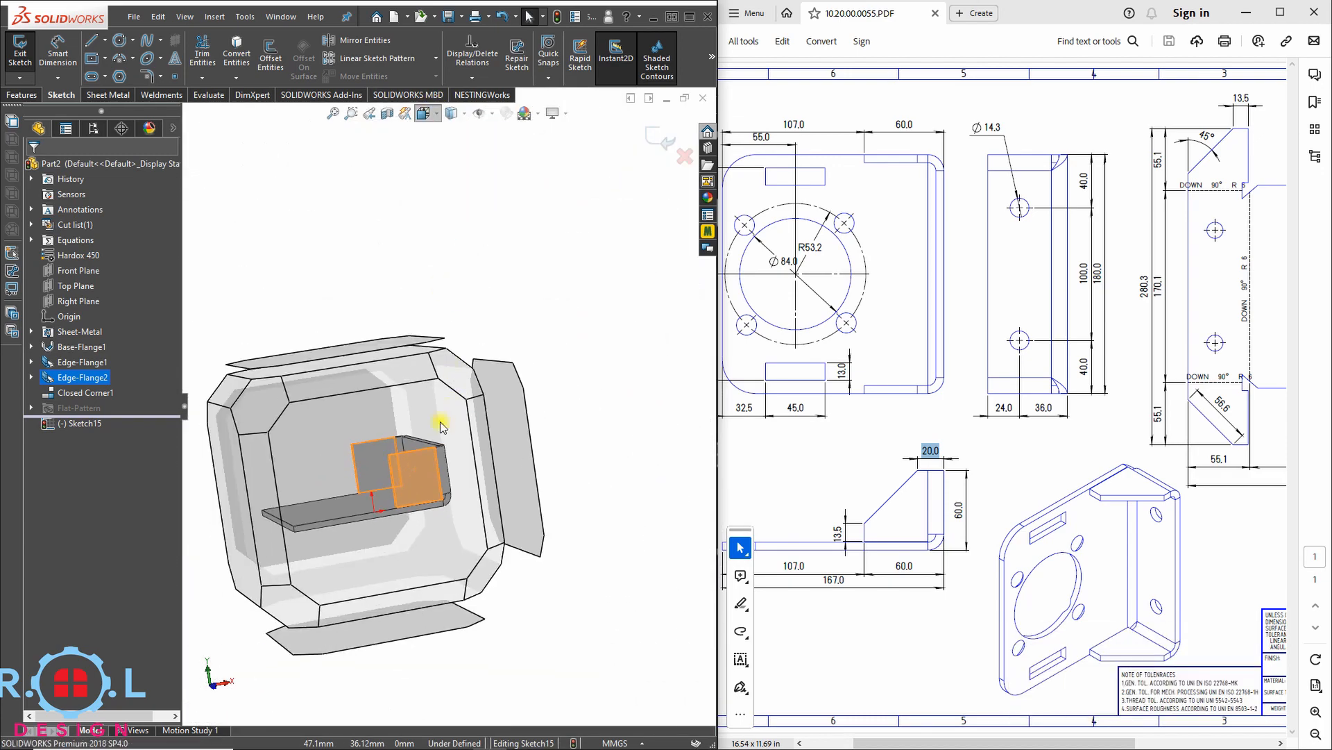
scroll(441, 425, down, 5)
key(ctrl+1)
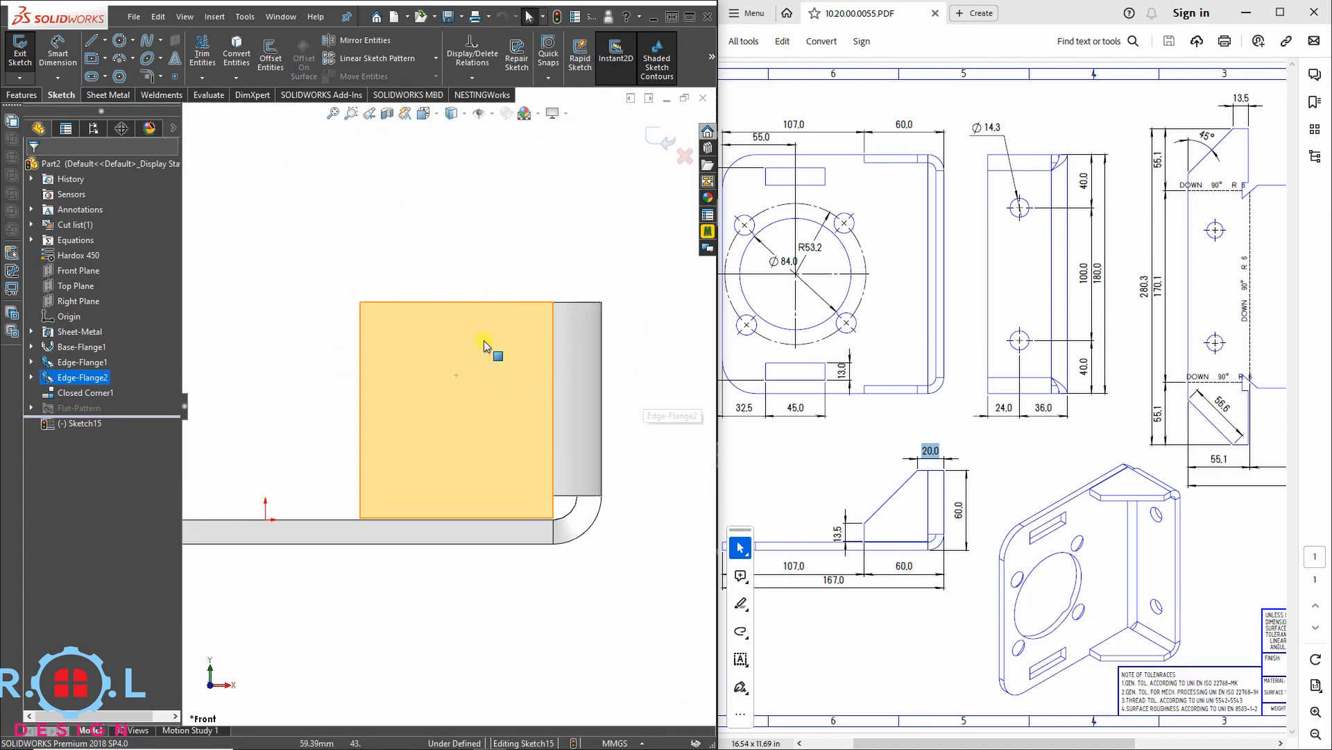
- Sketch a closed triangle over the flange's upper free corner, with legs about 43 mm long along its top and free vertical edges
click(90, 40)
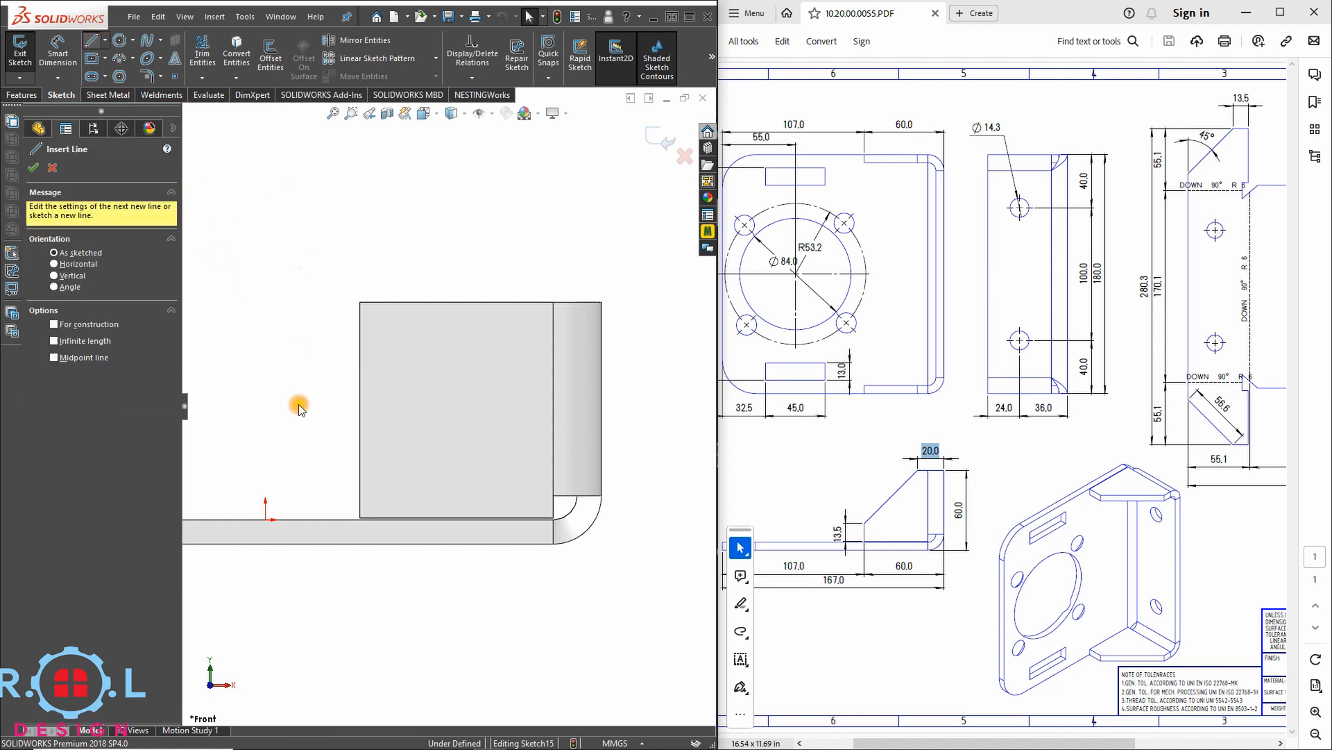
click(360, 474)
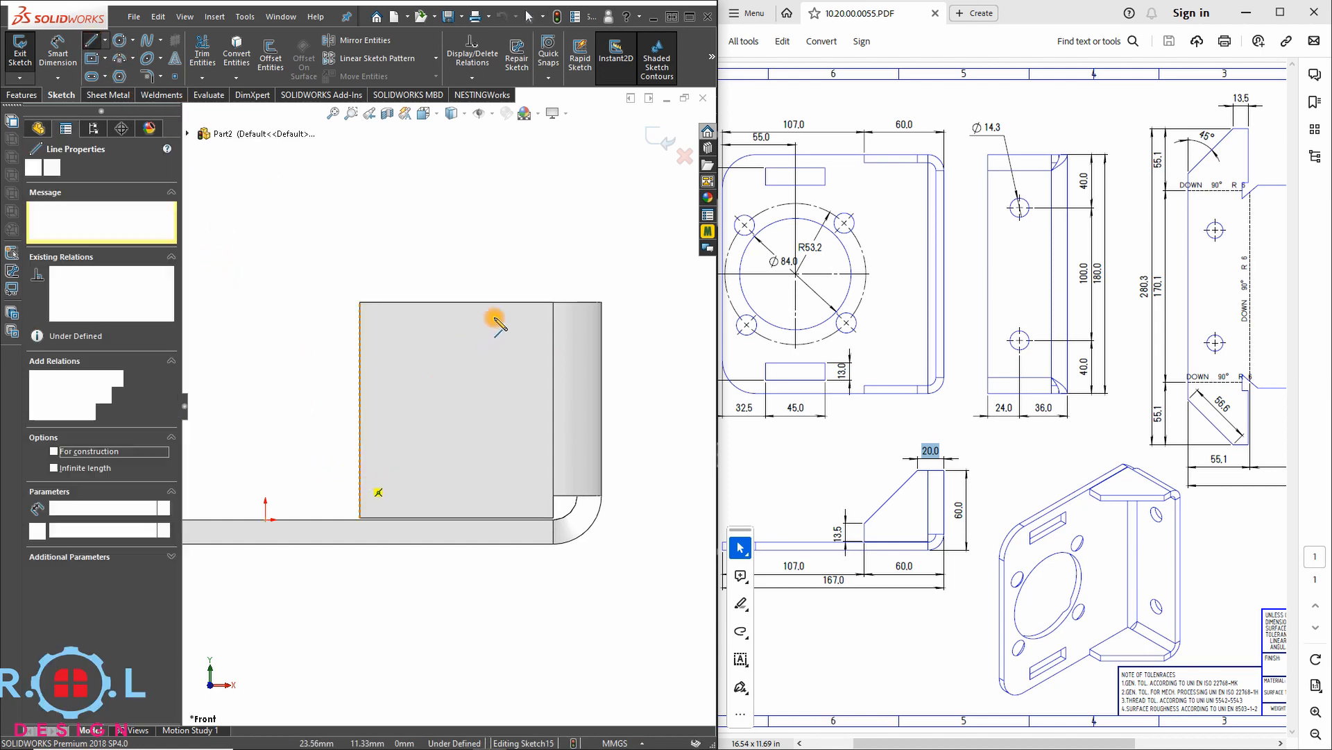
click(532, 302)
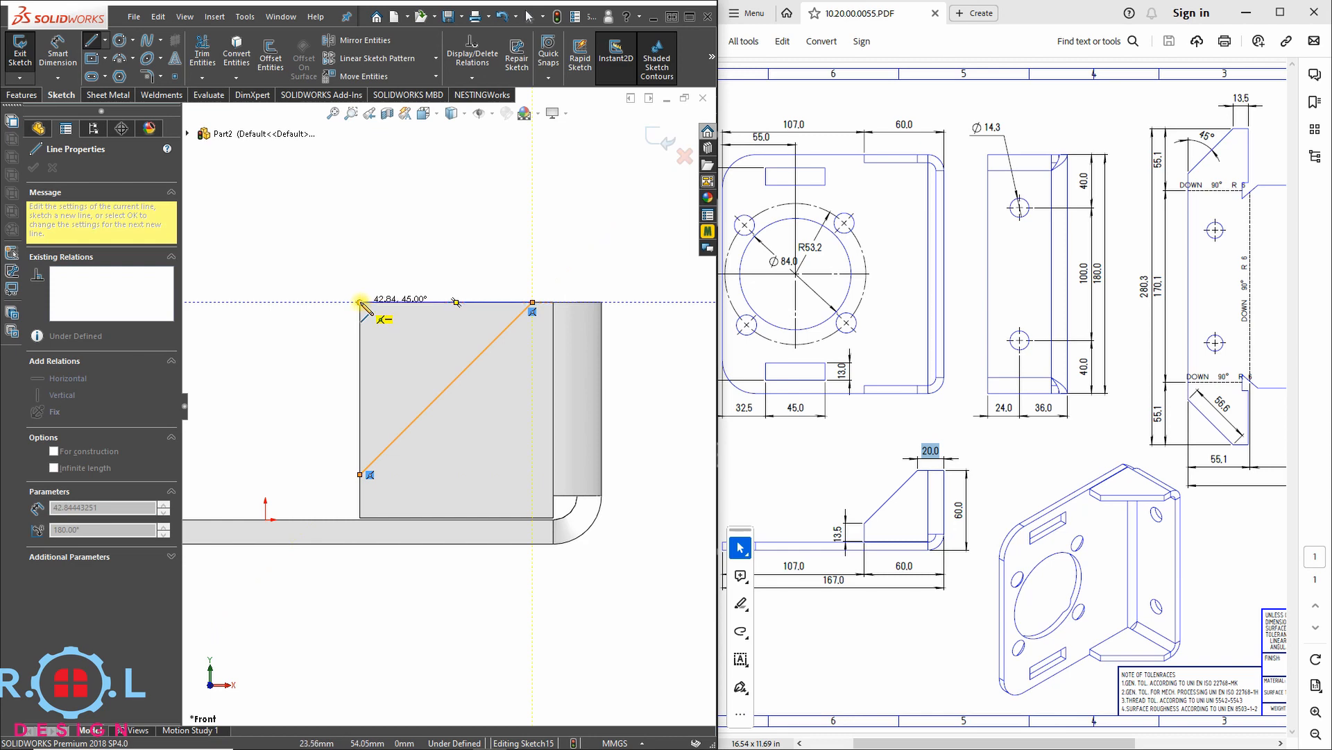
click(360, 302)
click(359, 475)
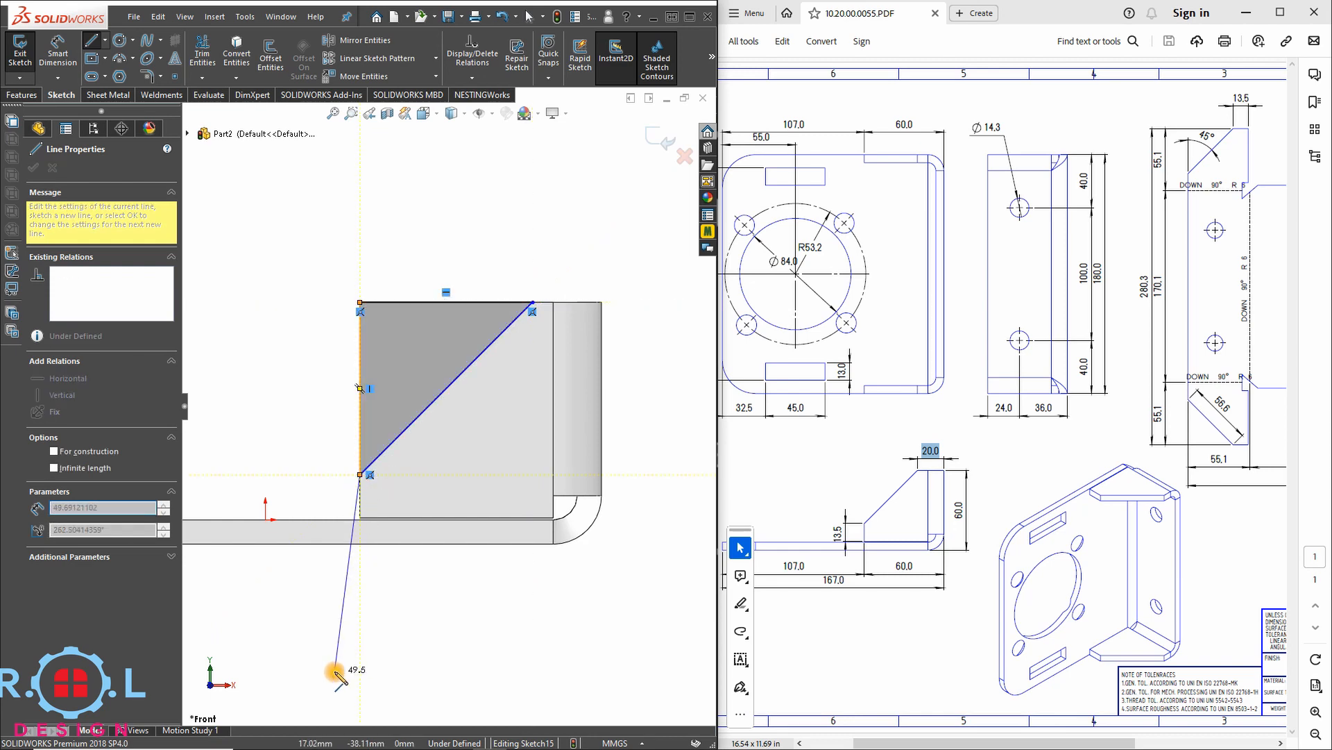
- Dimension the triangle's lowest point 13.5 mm above the flange's lower edge
right_drag(335, 671, 336, 594)
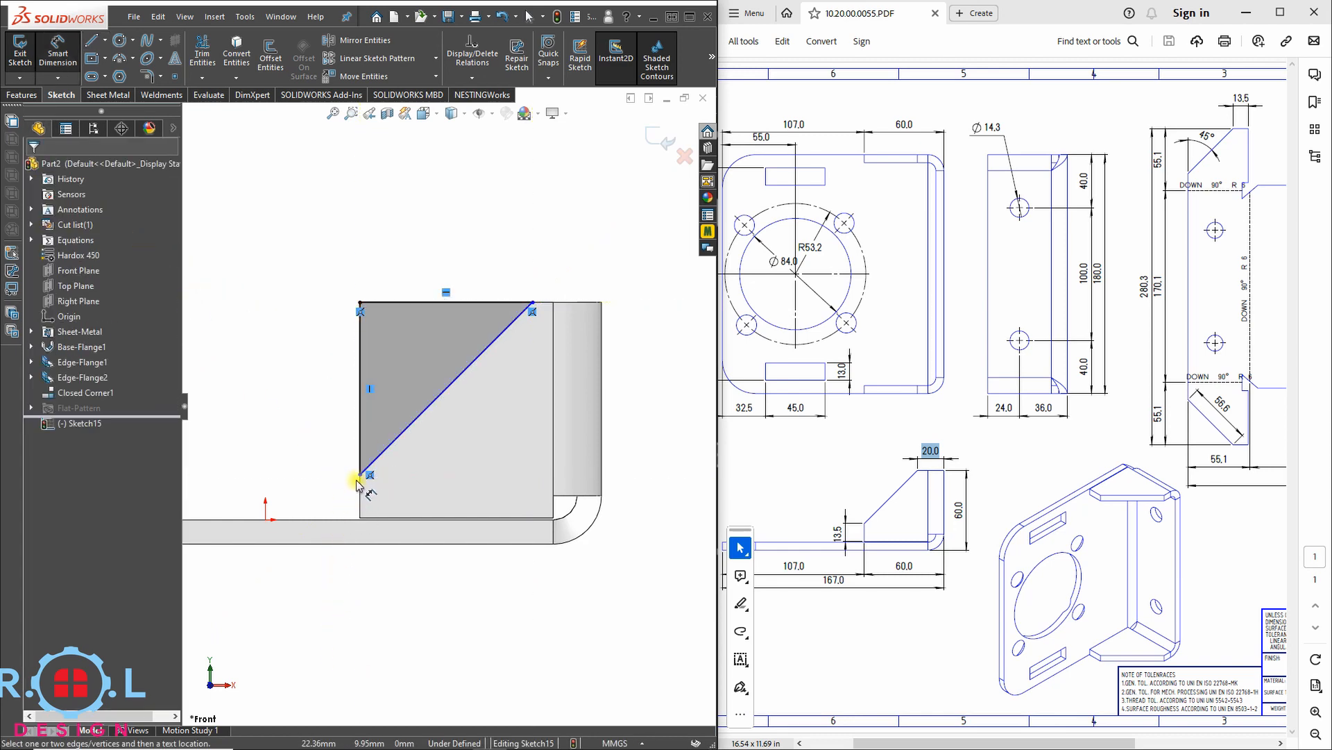
click(360, 476)
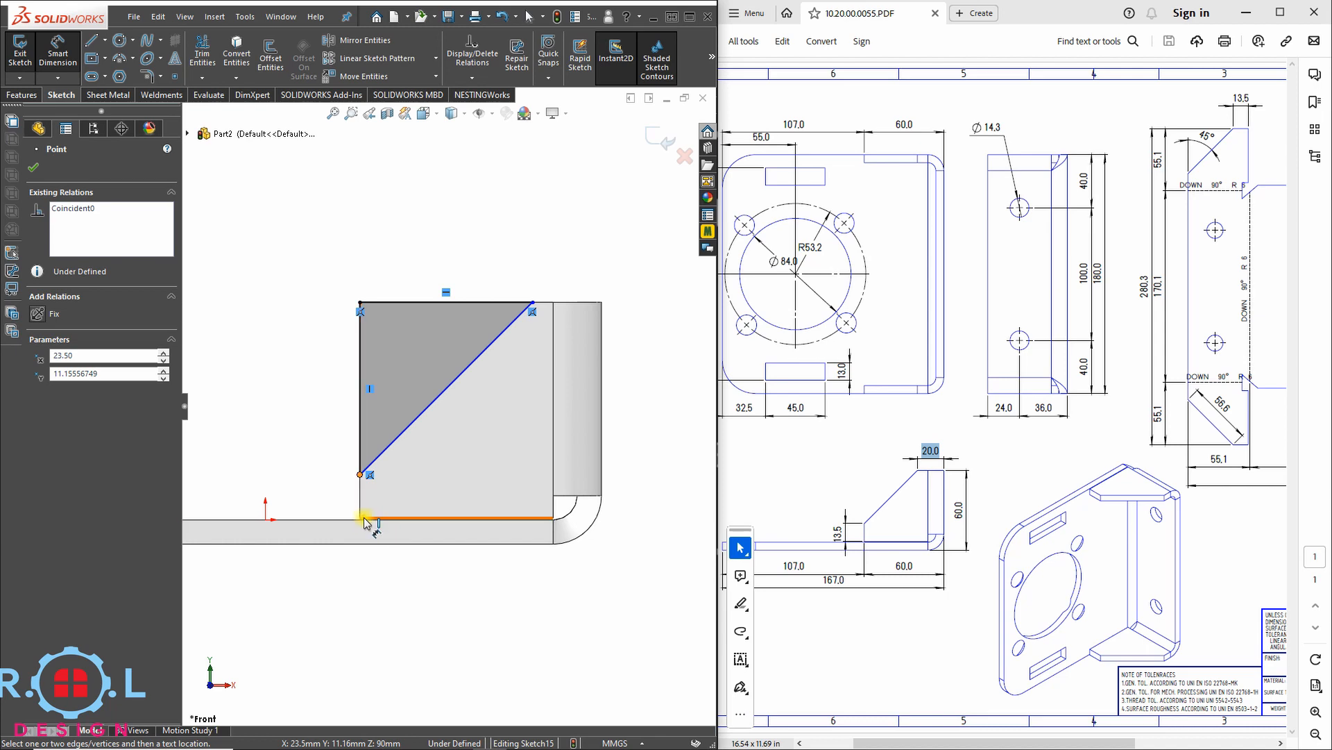
click(364, 522)
click(326, 488)
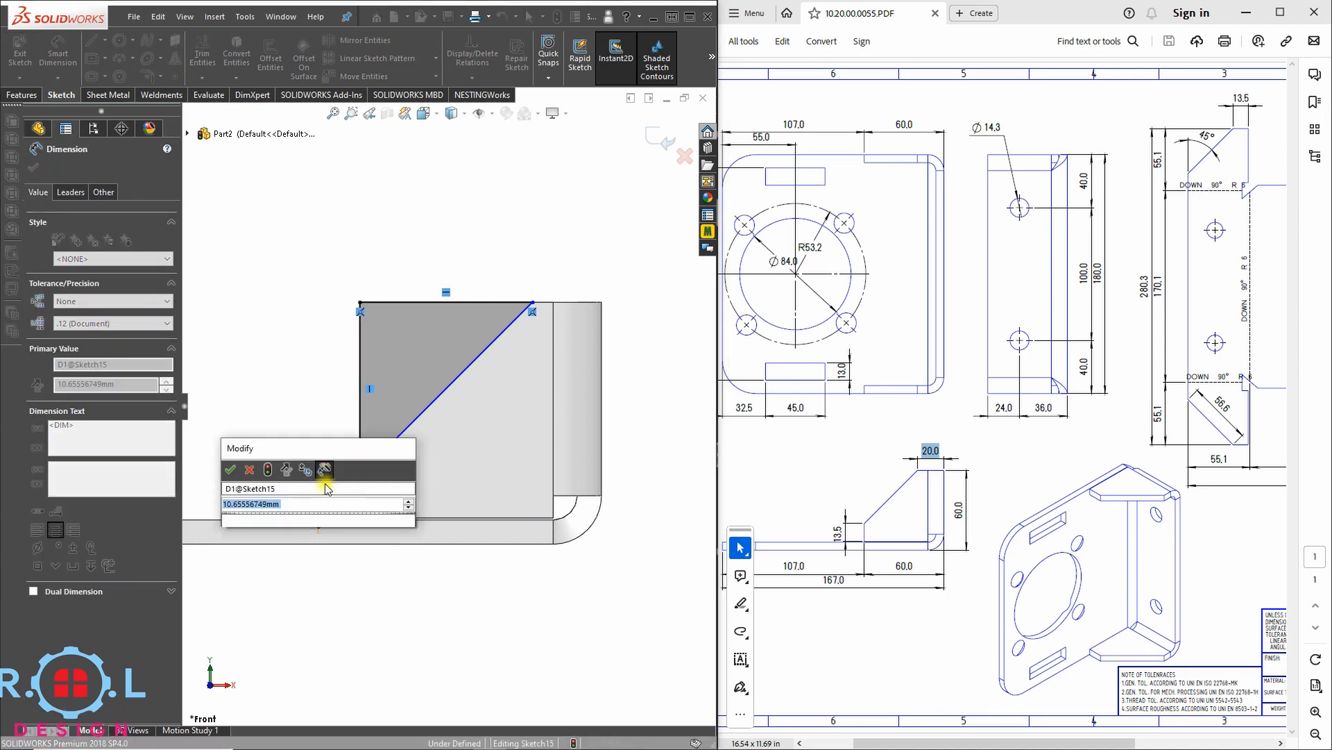
text(13.5)
key(Return)
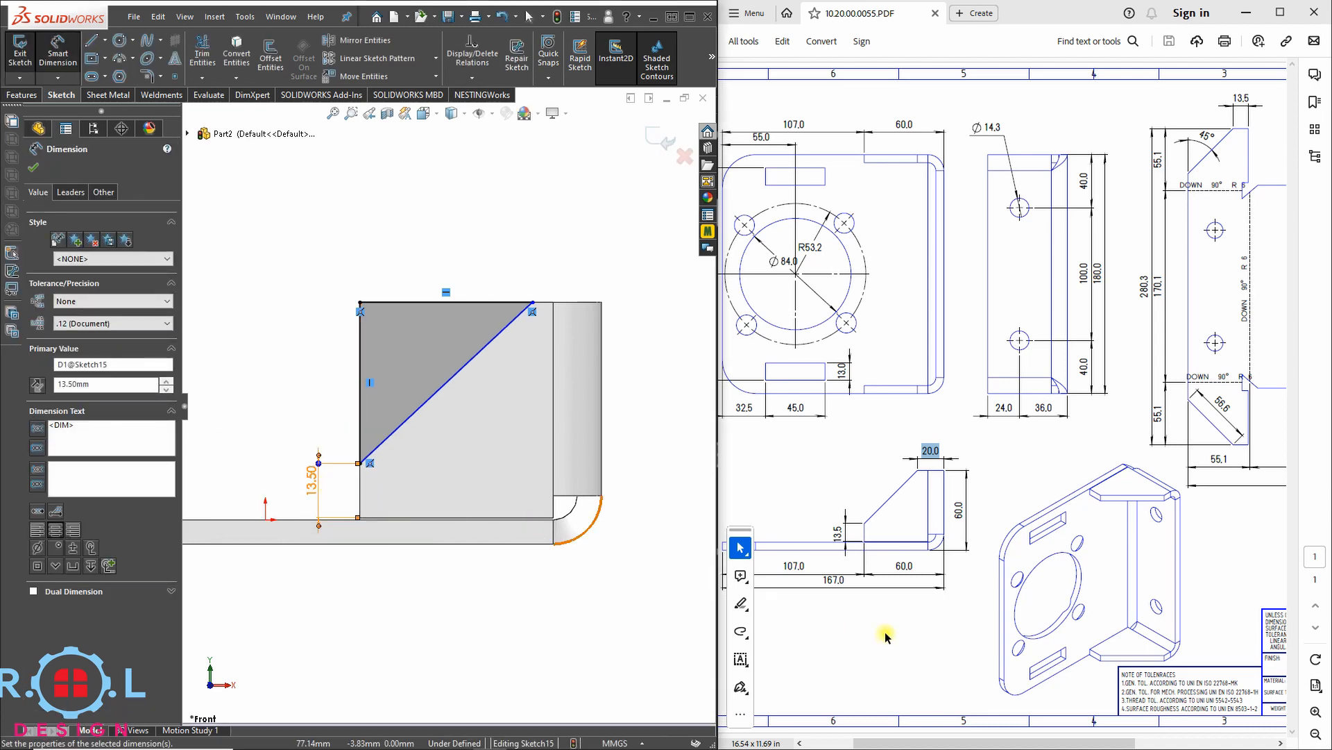
- Recheck the corner cut dimensions in the drawing and dimension the diagonal's top endpoint 20 mm from the bracket's outer vertical edge
drag(847, 514, 847, 553)
drag(817, 431, 917, 458)
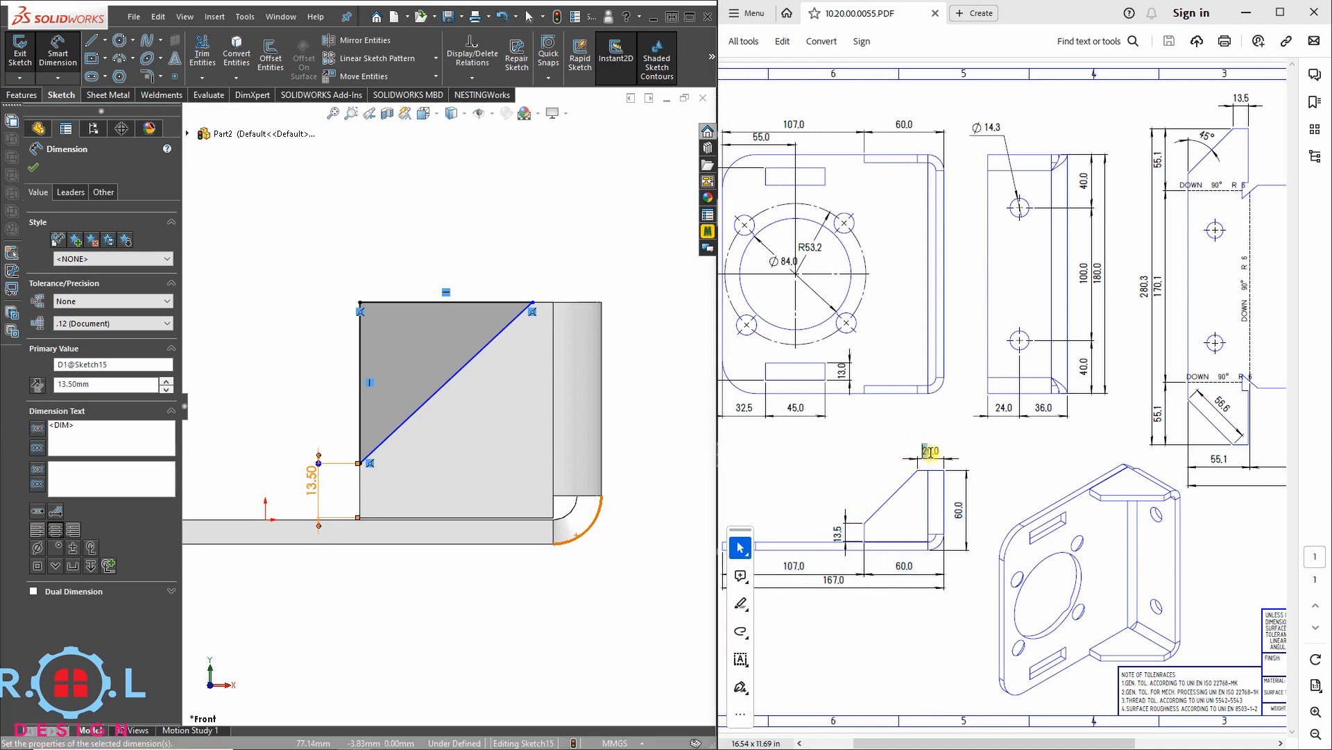
click(570, 294)
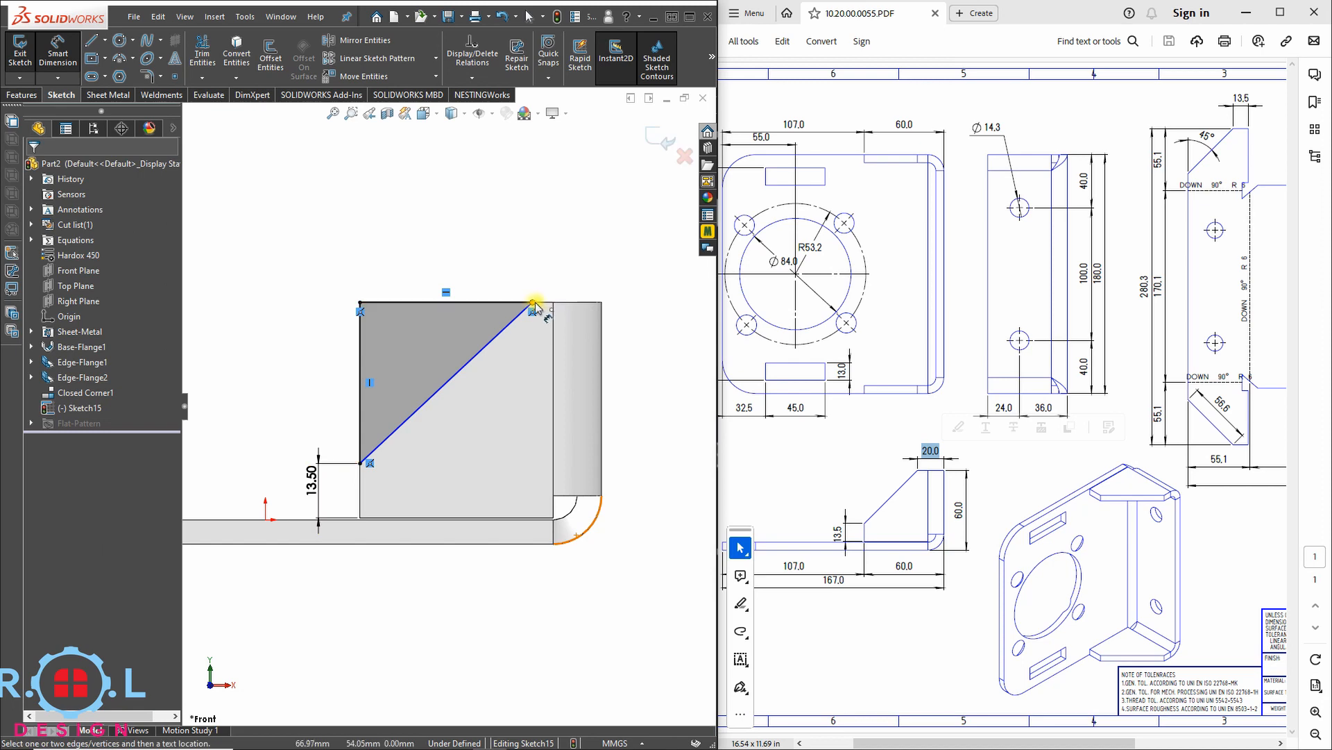
click(533, 302)
click(604, 329)
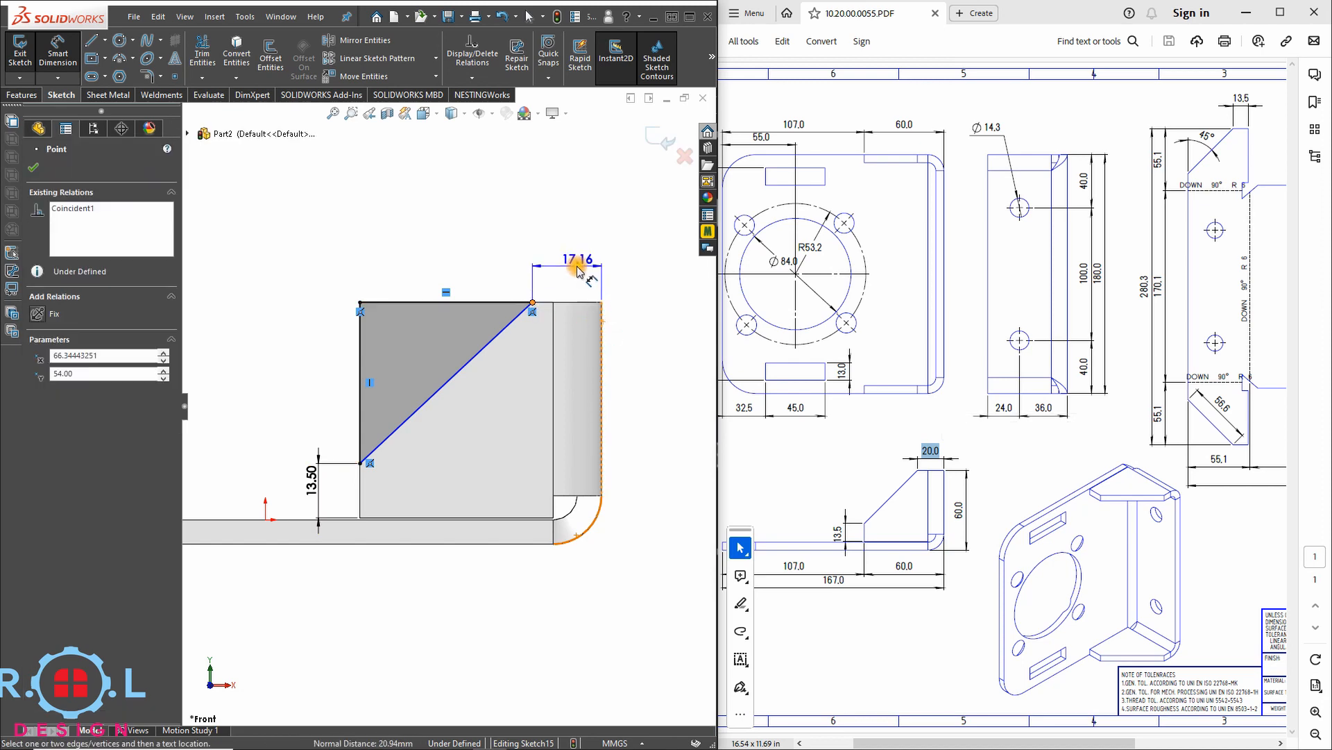
click(575, 268)
text(20)
key(Return)
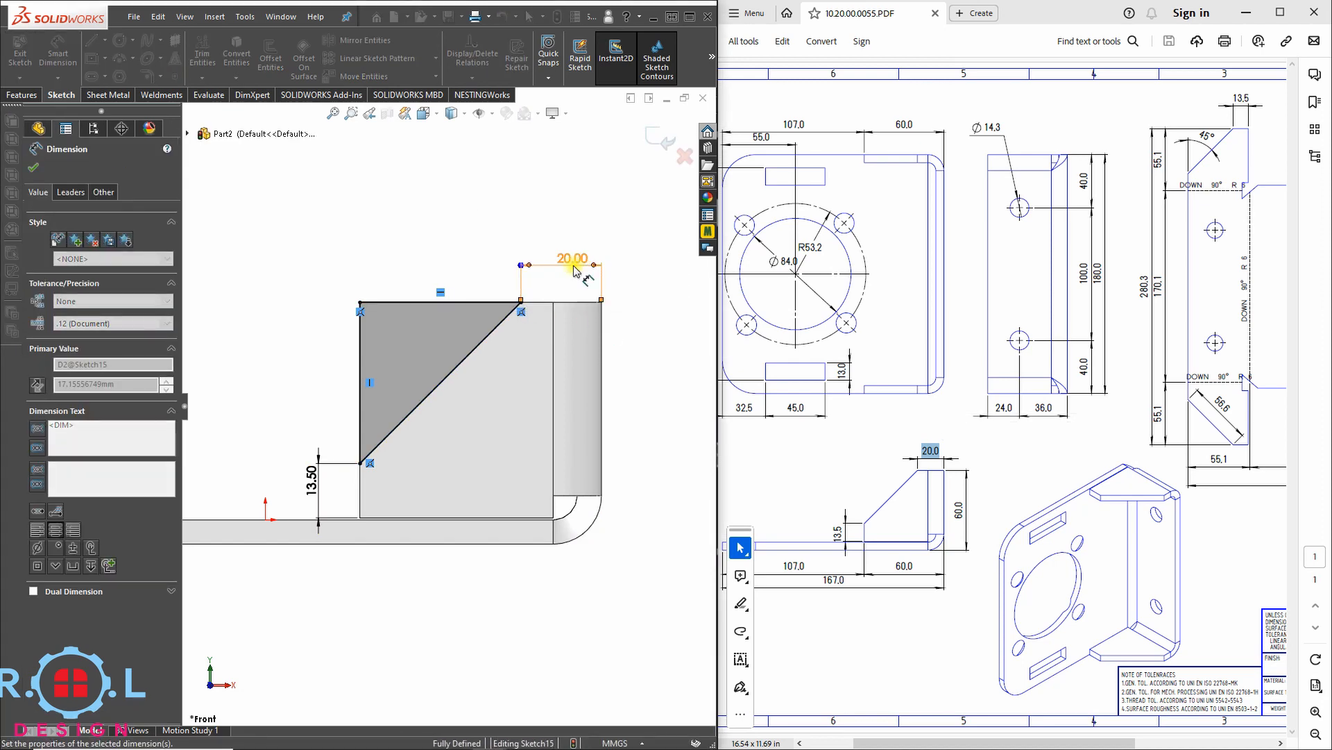
- Cut the triangular profile with an Extruded Cut set to Through All, trimming the corners of the side flanges
click(11, 93)
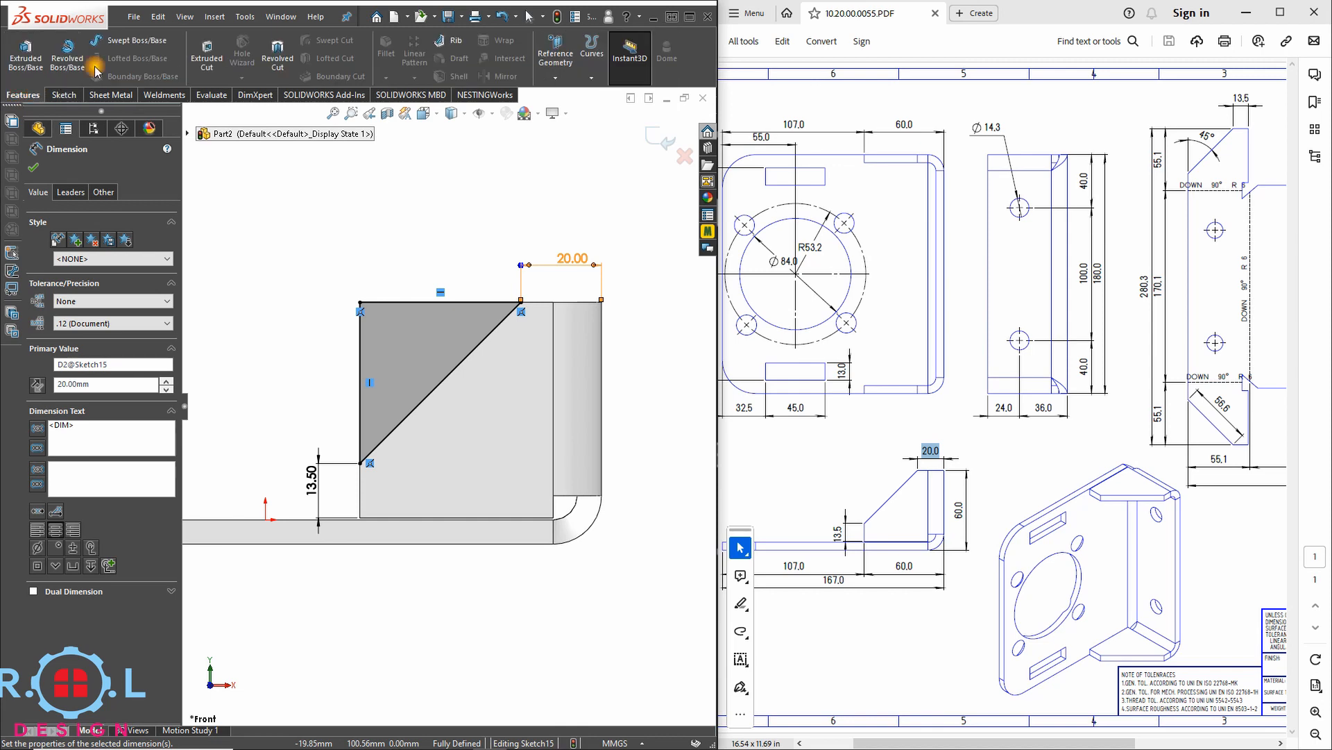
click(207, 58)
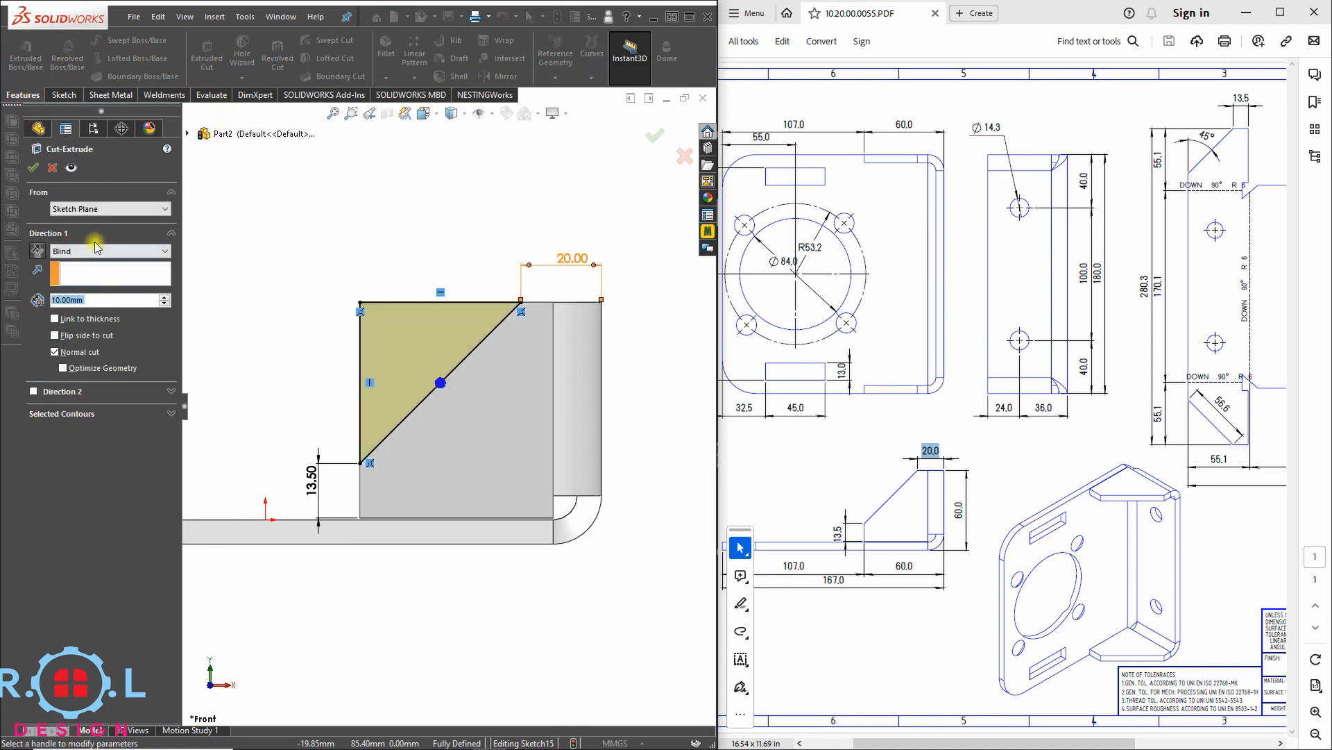
click(98, 250)
click(92, 273)
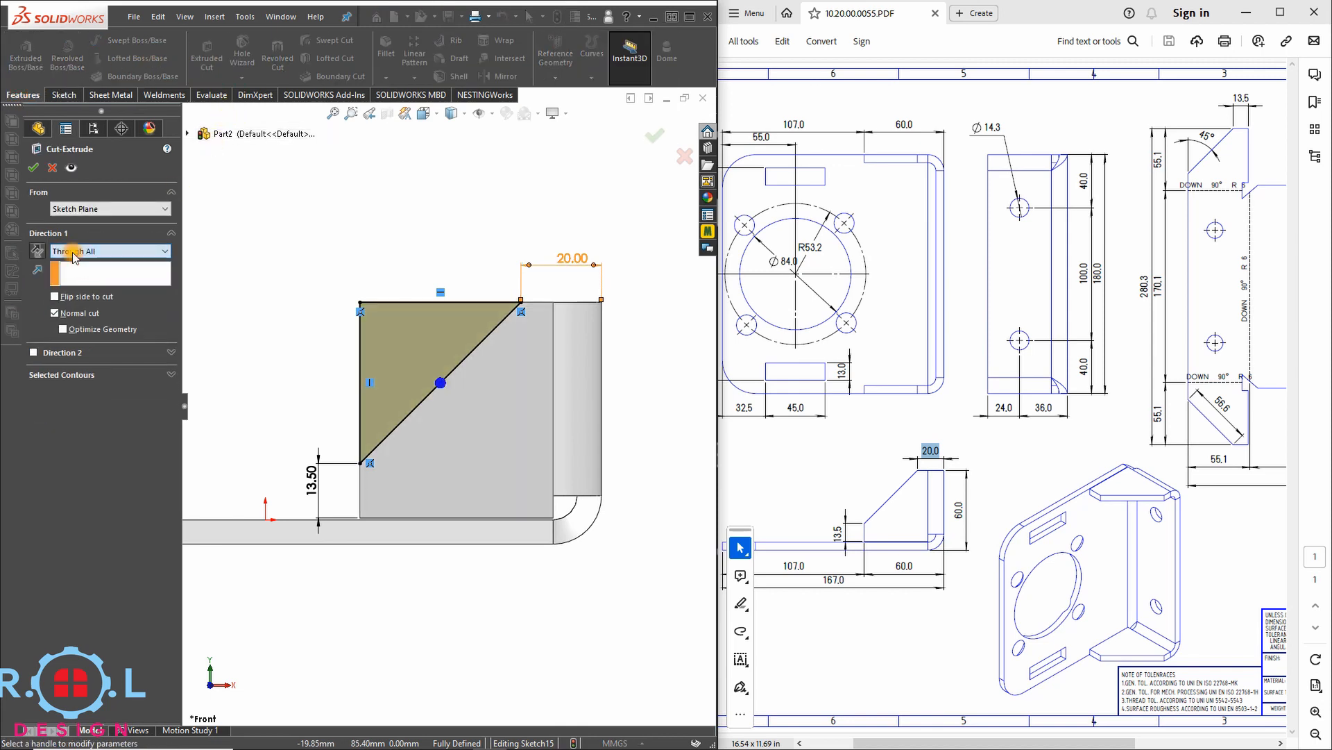
click(33, 168)
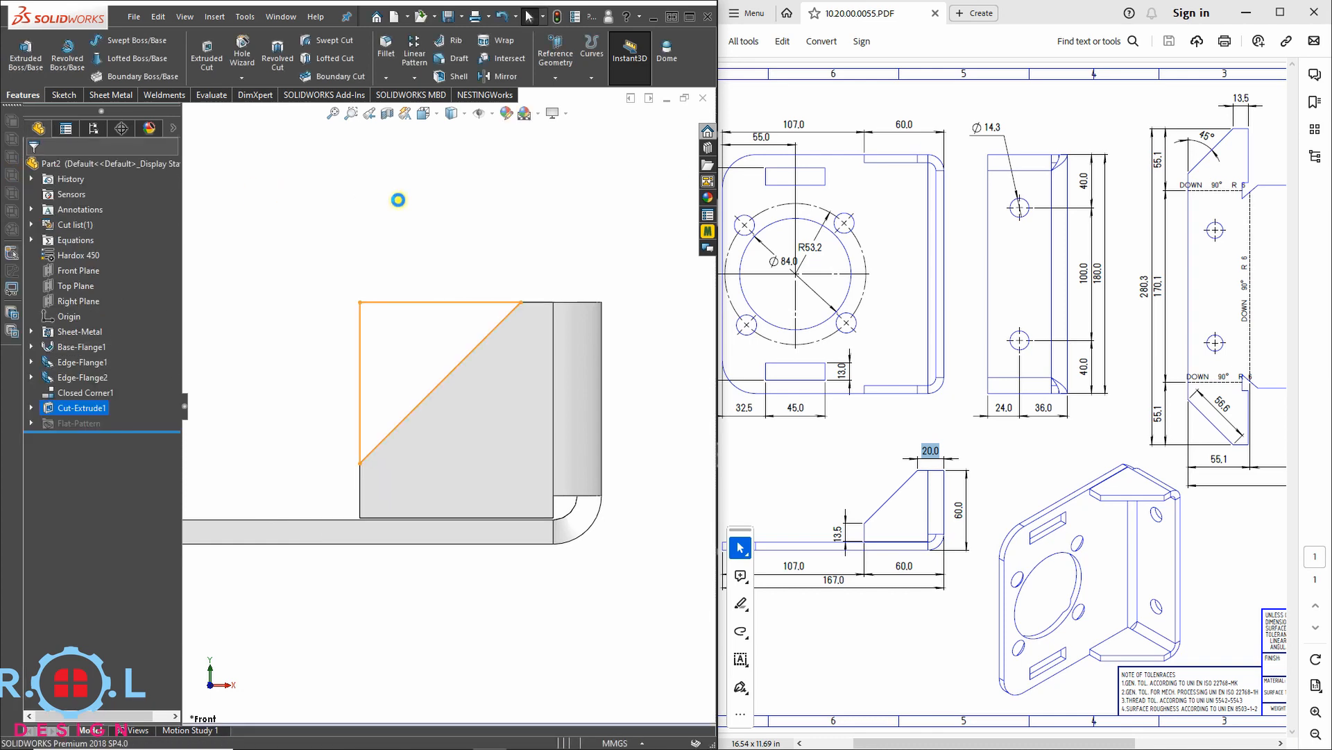
- Inspect the trimmed side flanges and examine the drawing's complete base plate view for the central hole and slot dimensions
click(407, 272)
scroll(415, 286, up, 7)
mouse_move(337, 381)
middle_down()
mouse_move(361, 465)
mouse_move(410, 366)
mouse_move(309, 398)
mouse_move(392, 393)
middle_up()
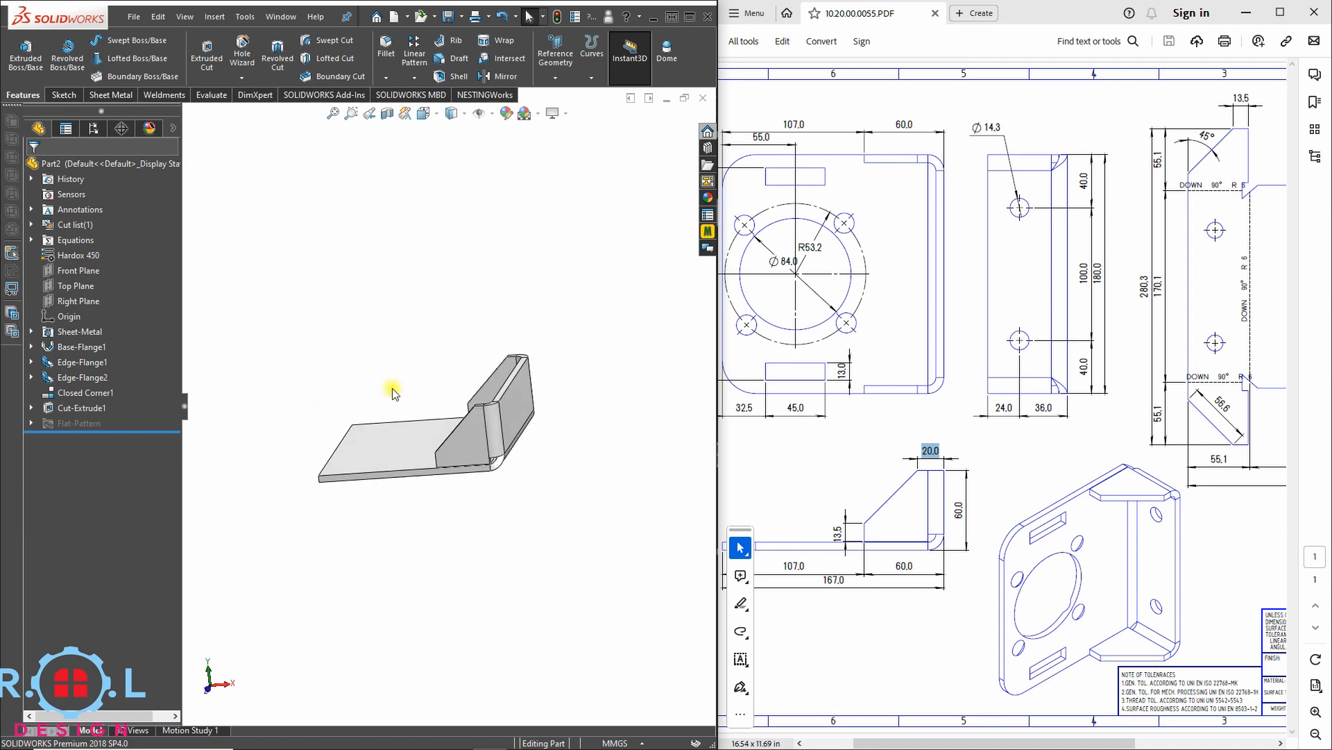
click(768, 474)
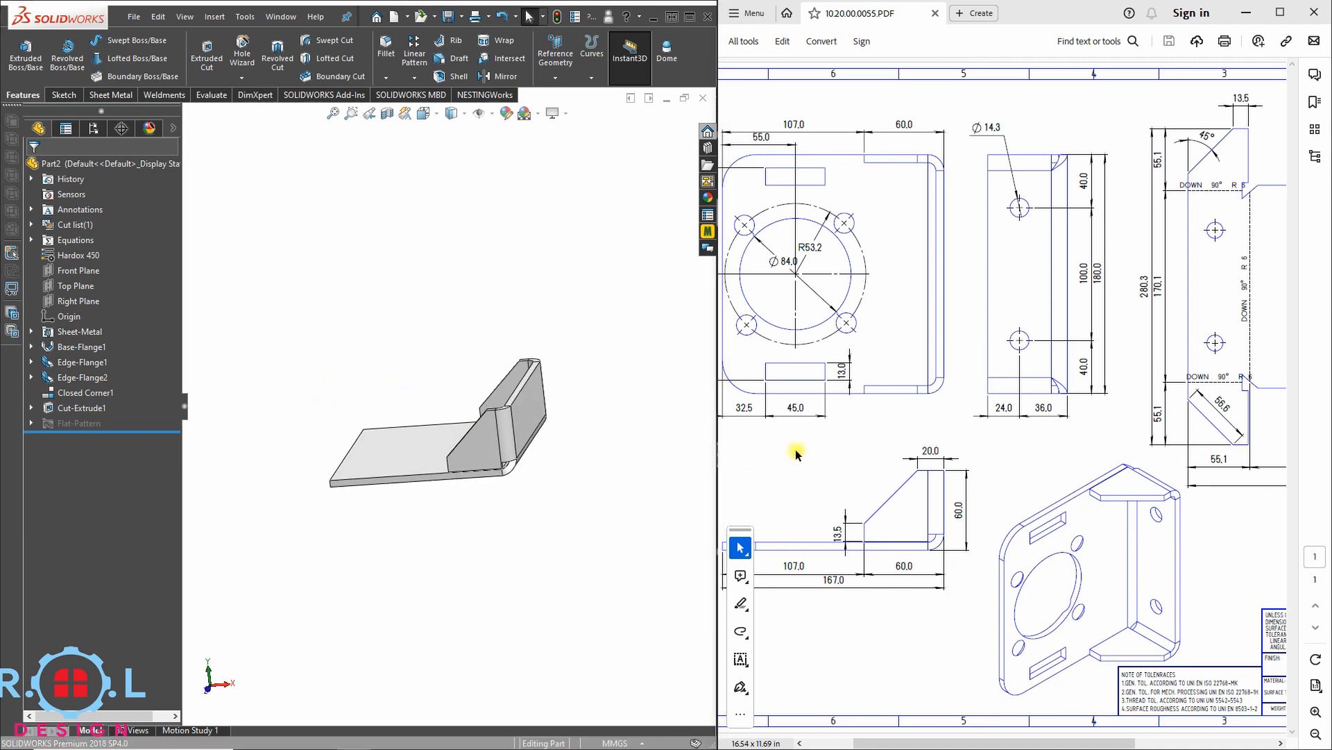
click(747, 552)
click(781, 578)
drag(794, 455, 914, 483)
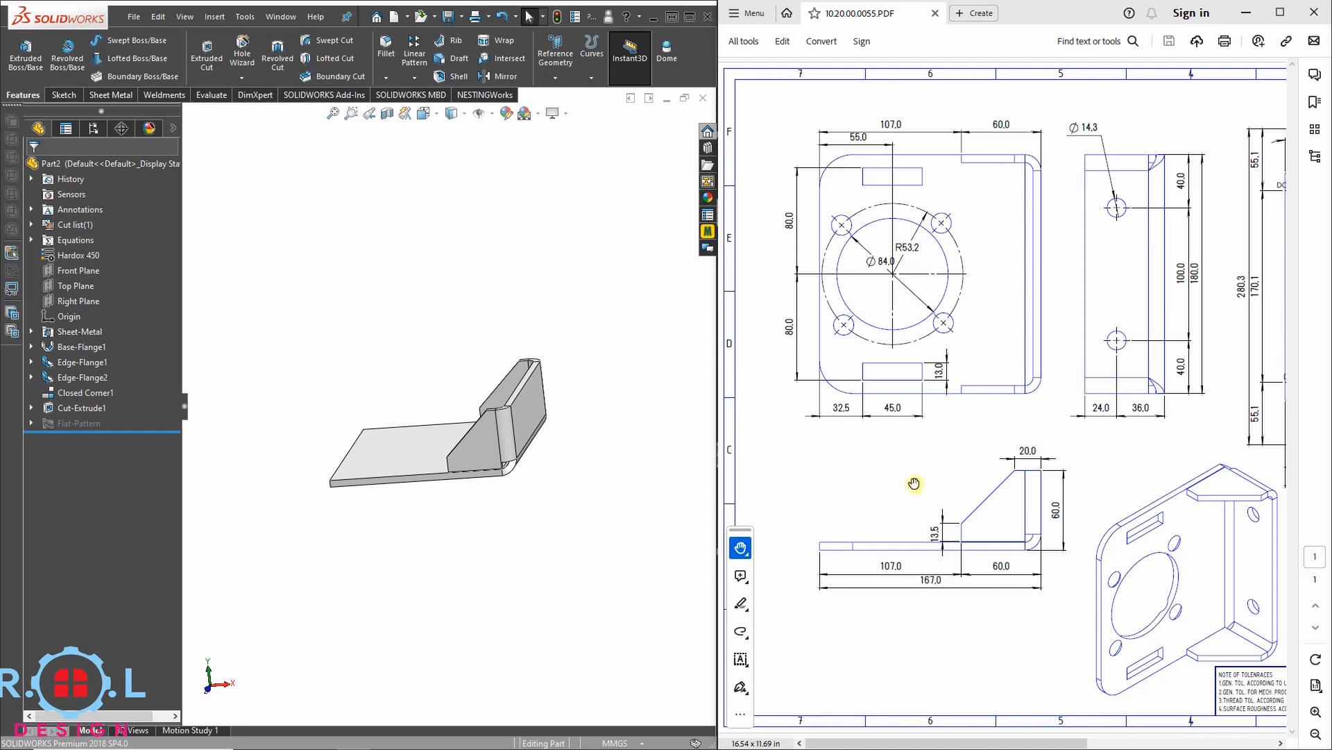
click(744, 551)
click(784, 544)
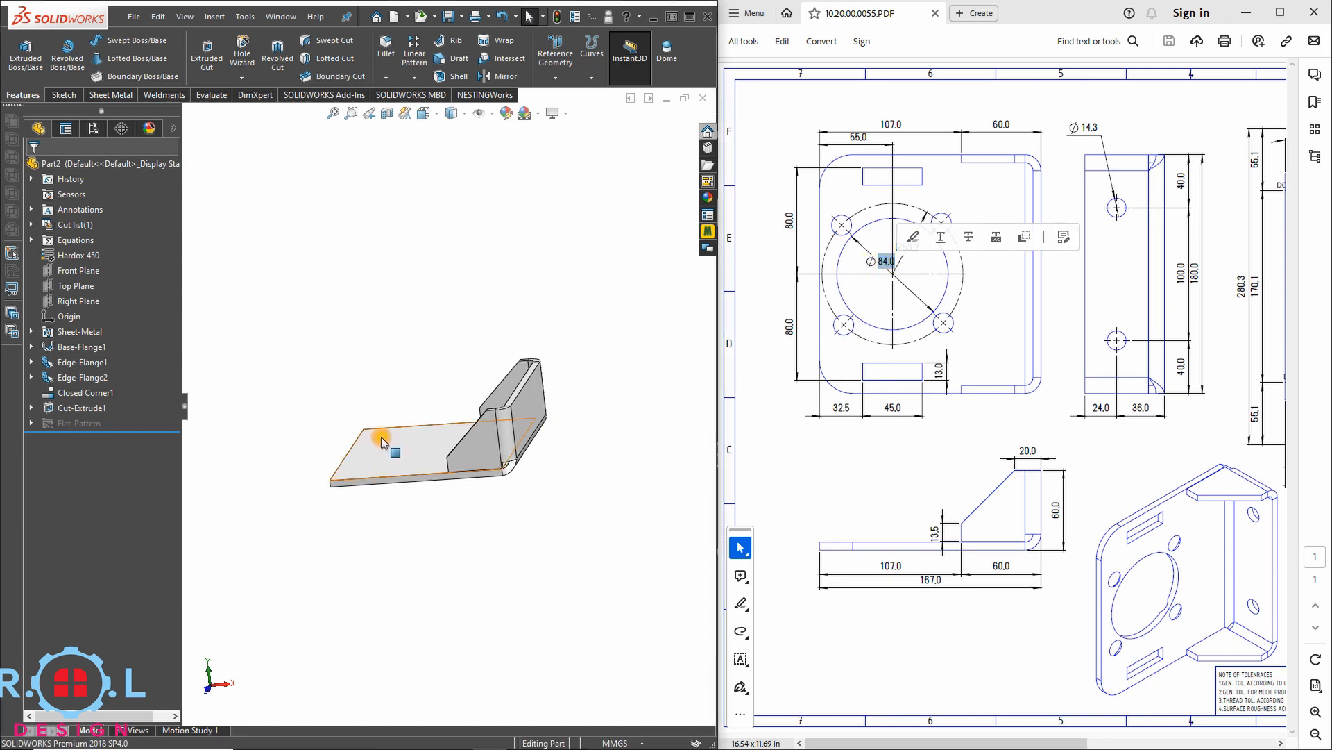
- Start a new sketch on the large outer face of the base flange
middle_drag(381, 440, 448, 394)
click(448, 394)
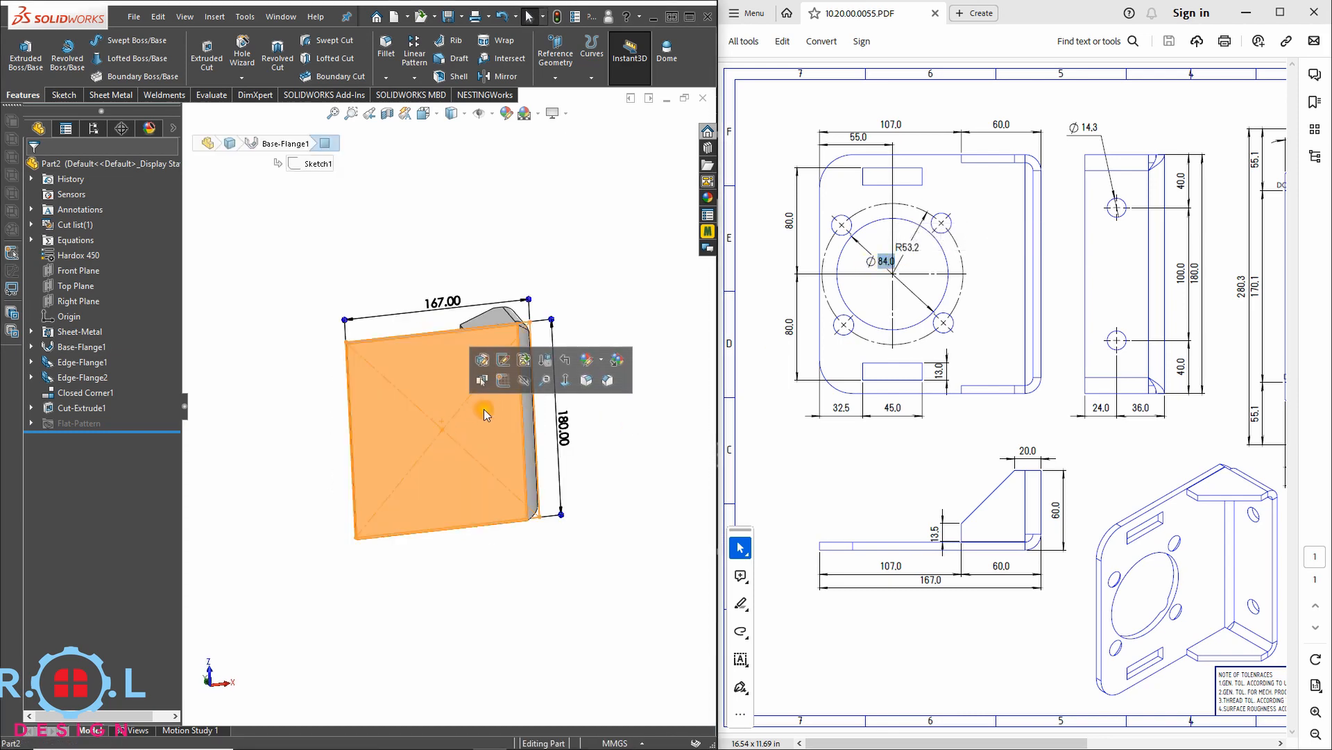
click(507, 378)
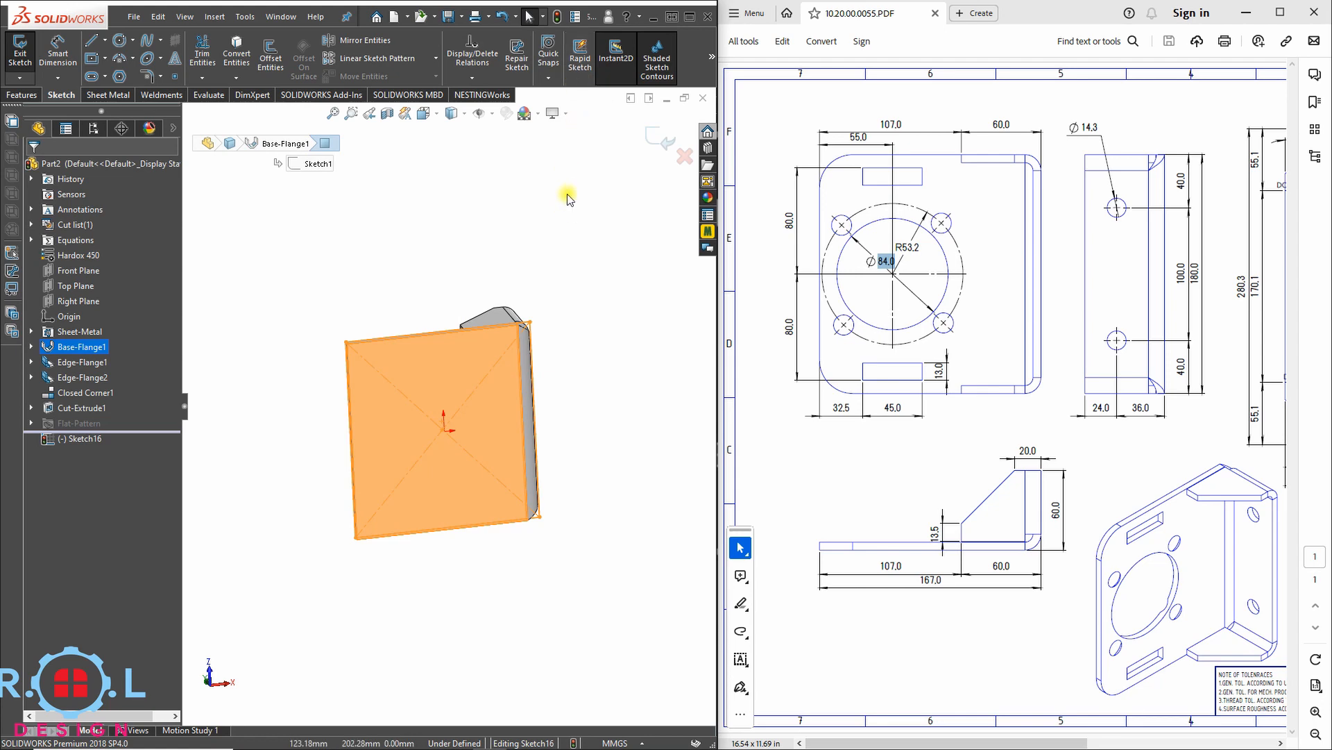
click(712, 57)
click(613, 133)
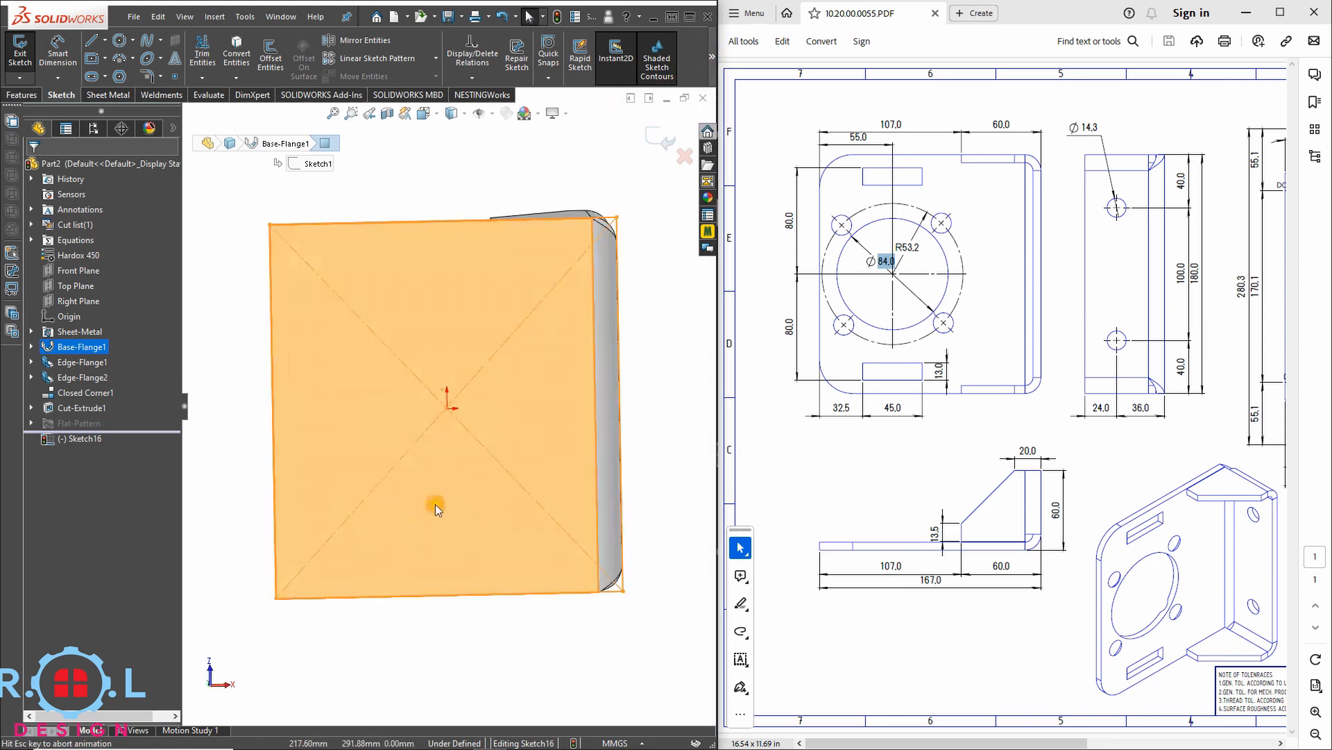
- Sketch a circle about 71 mm in diameter on the base face, centred about 43 mm to the left of the origin
click(119, 42)
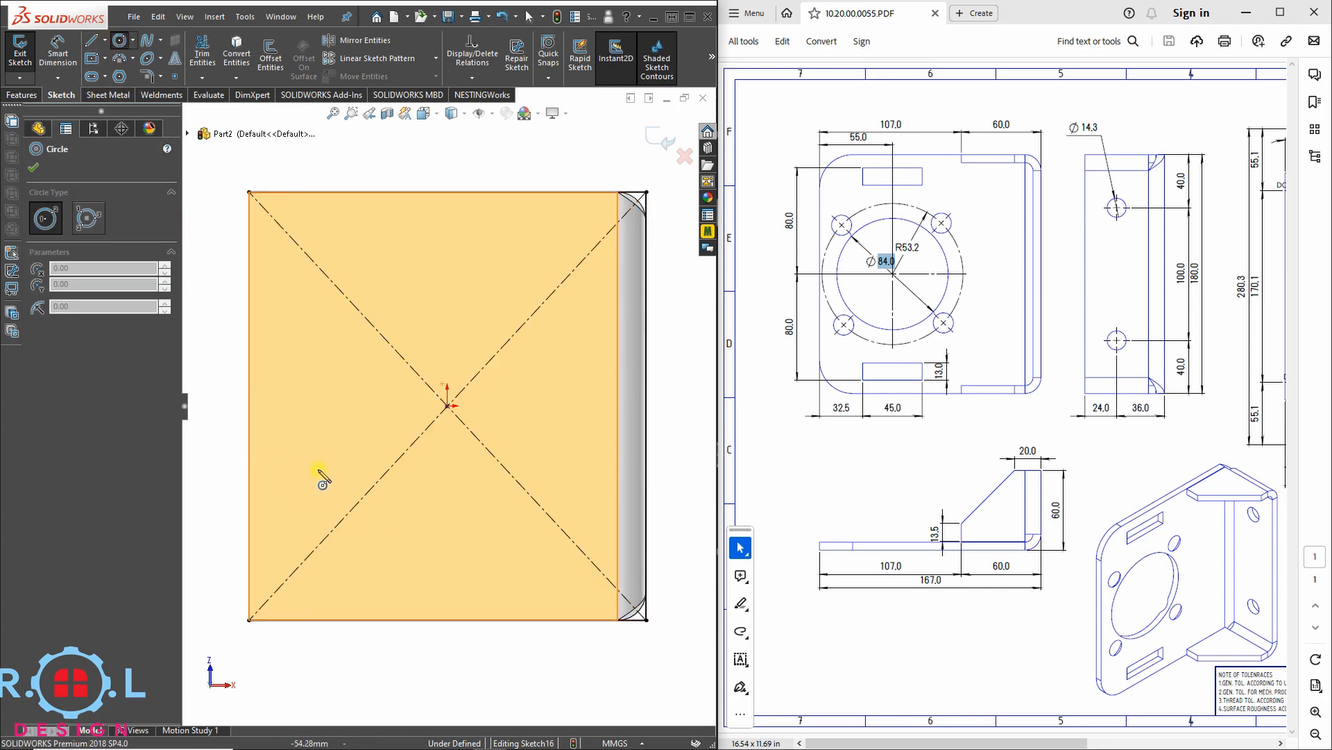
click(349, 422)
click(343, 335)
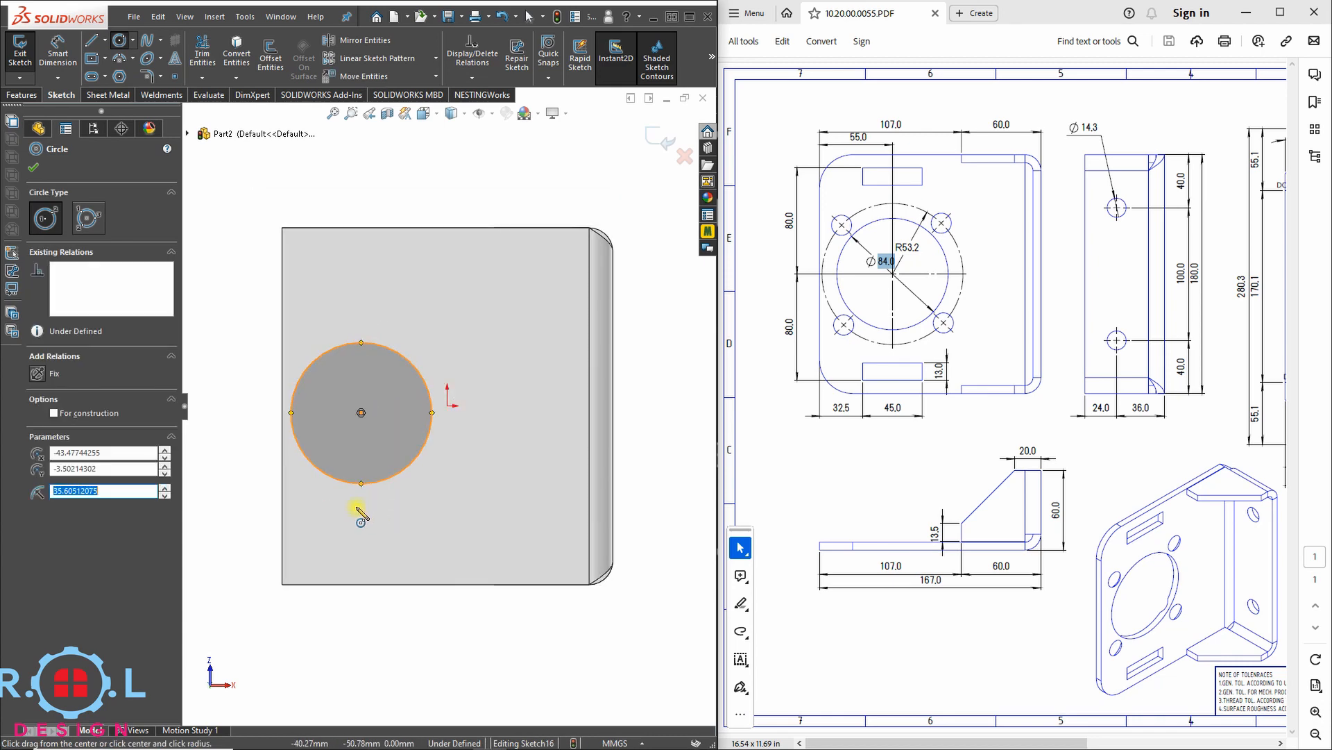
scroll(299, 421, up, 2)
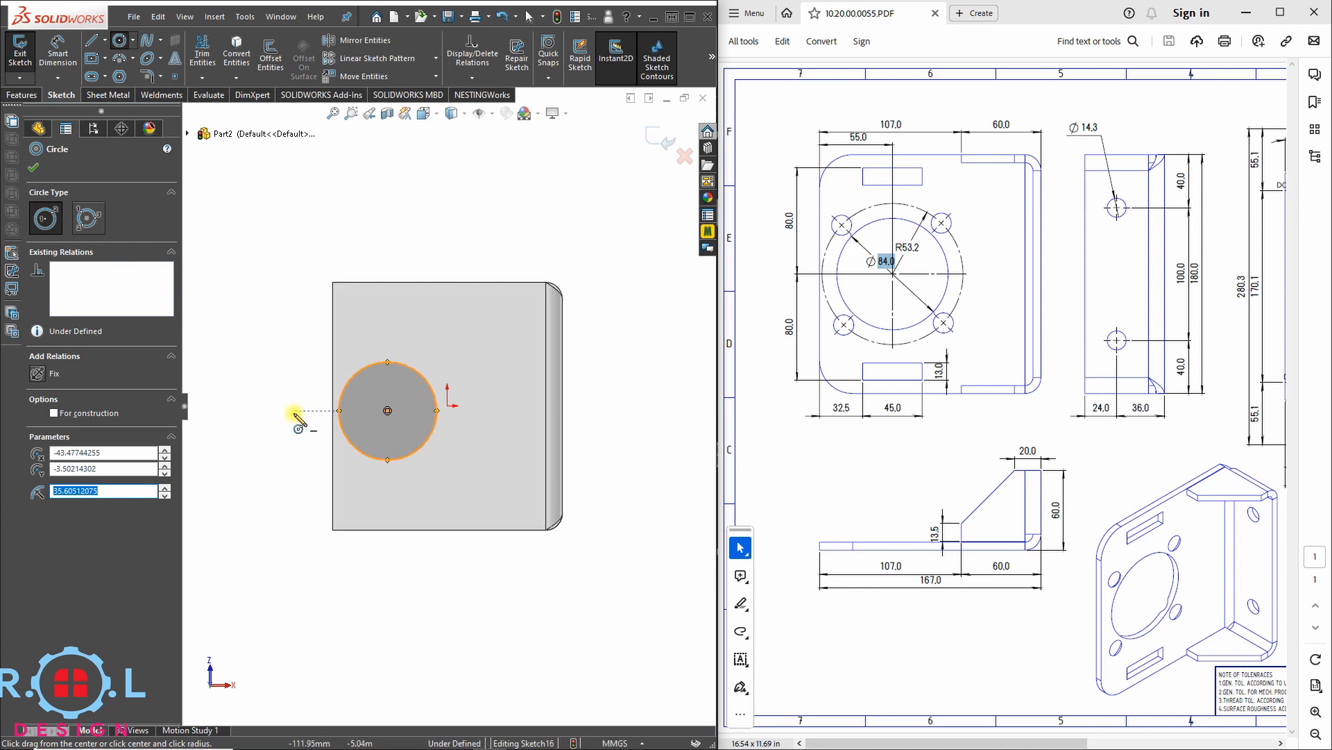
scroll(293, 415, down, 2)
key(Escape)
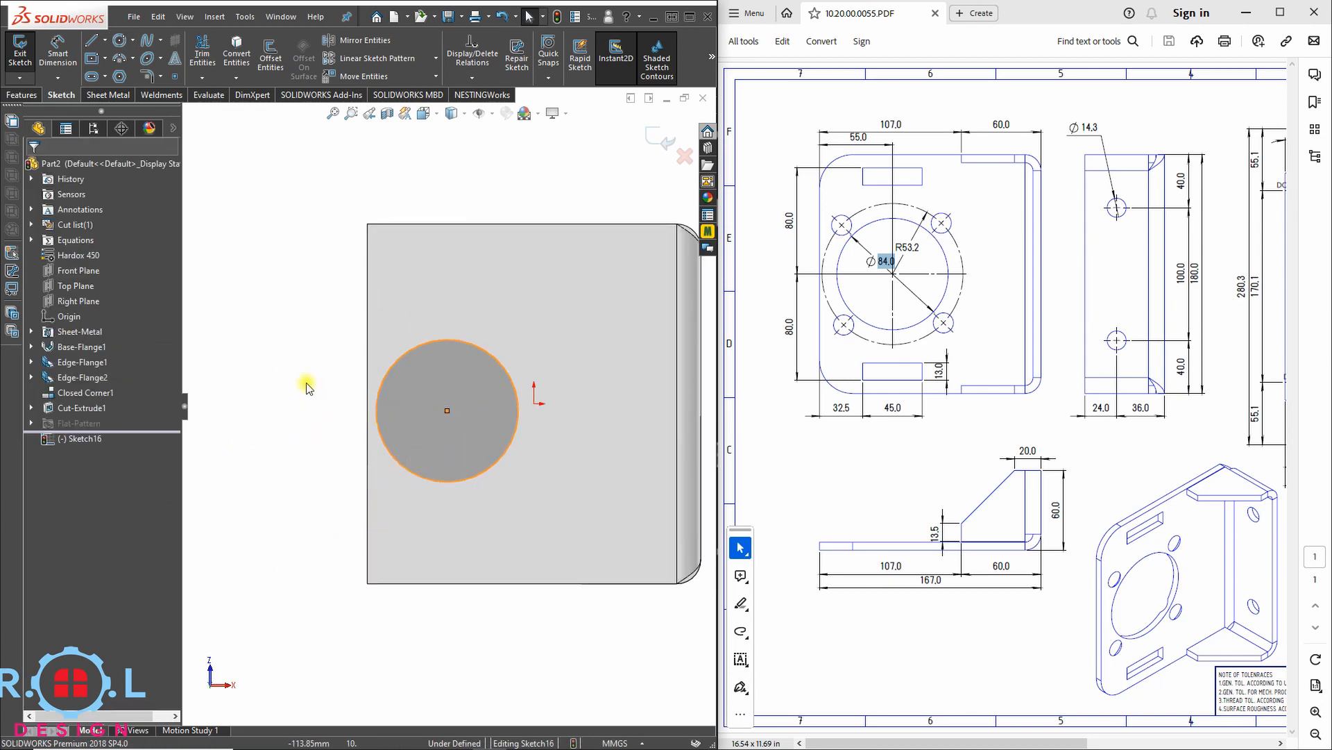
click(450, 411)
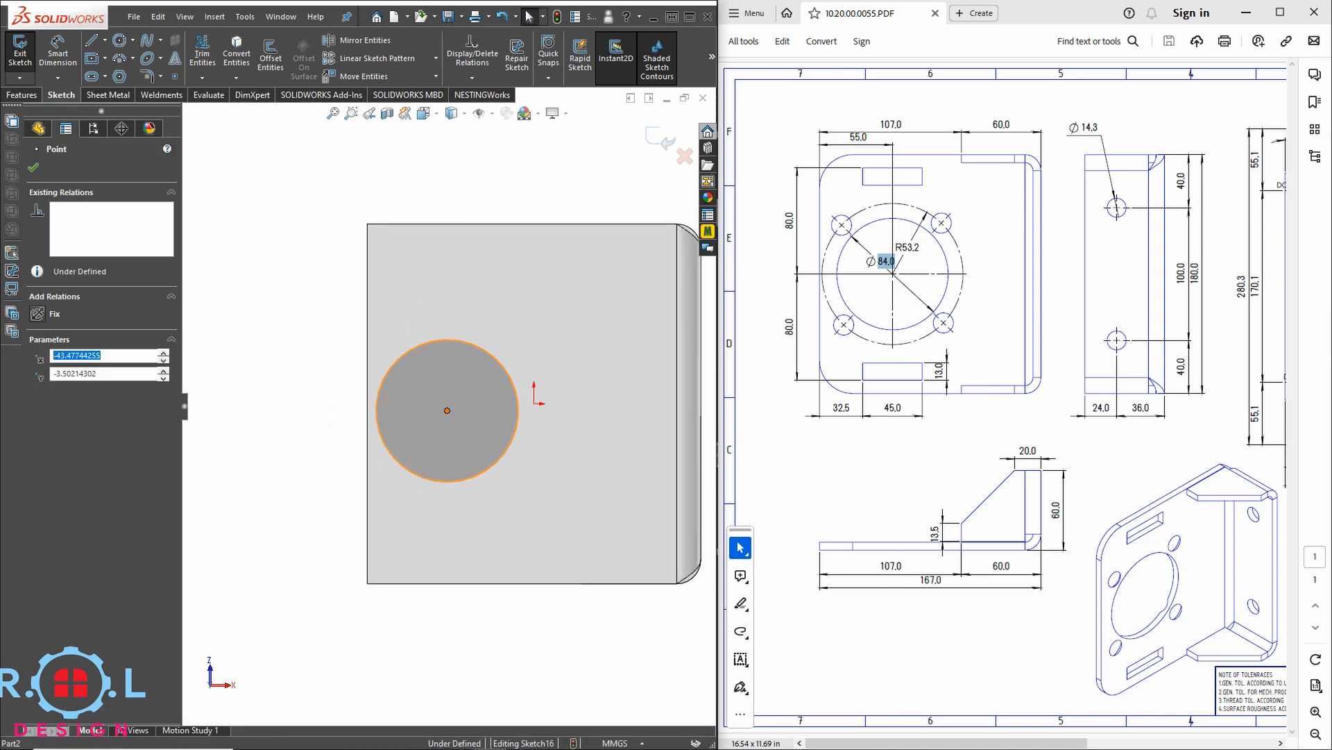
ctrl+click(368, 406)
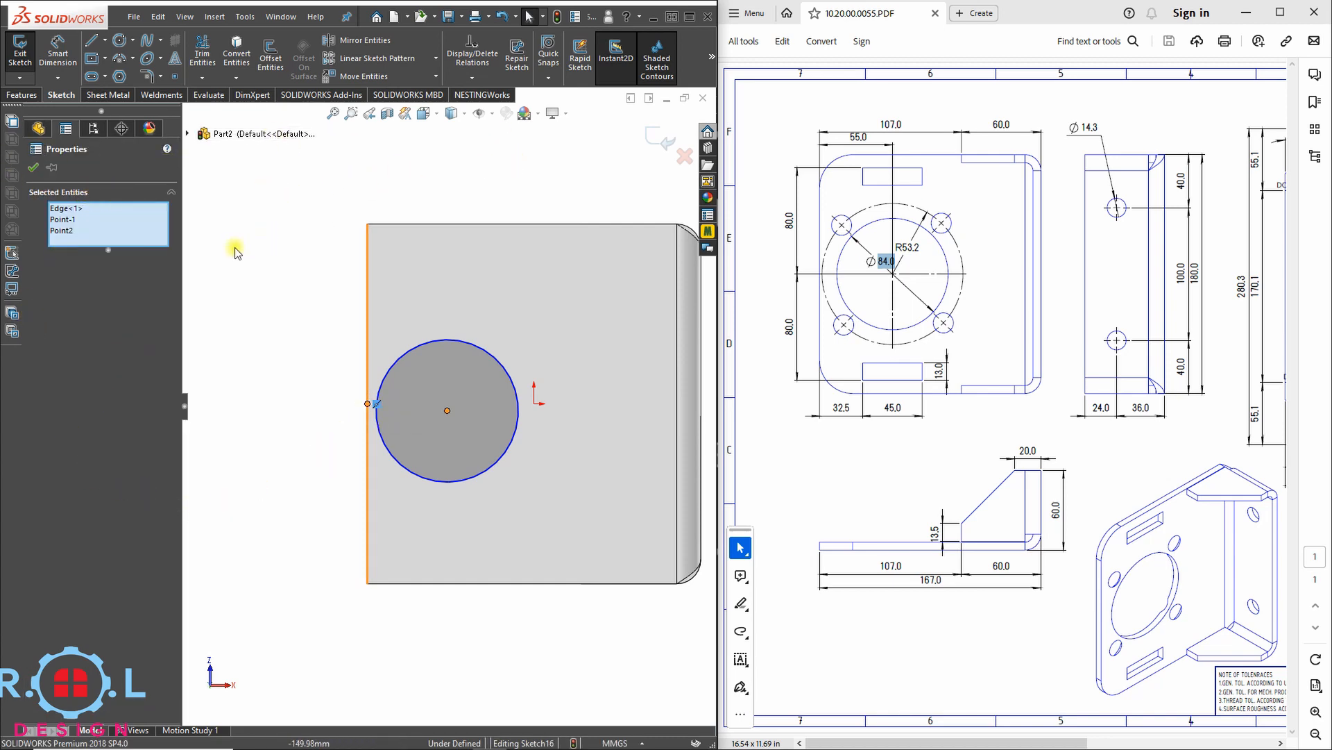
click(170, 191)
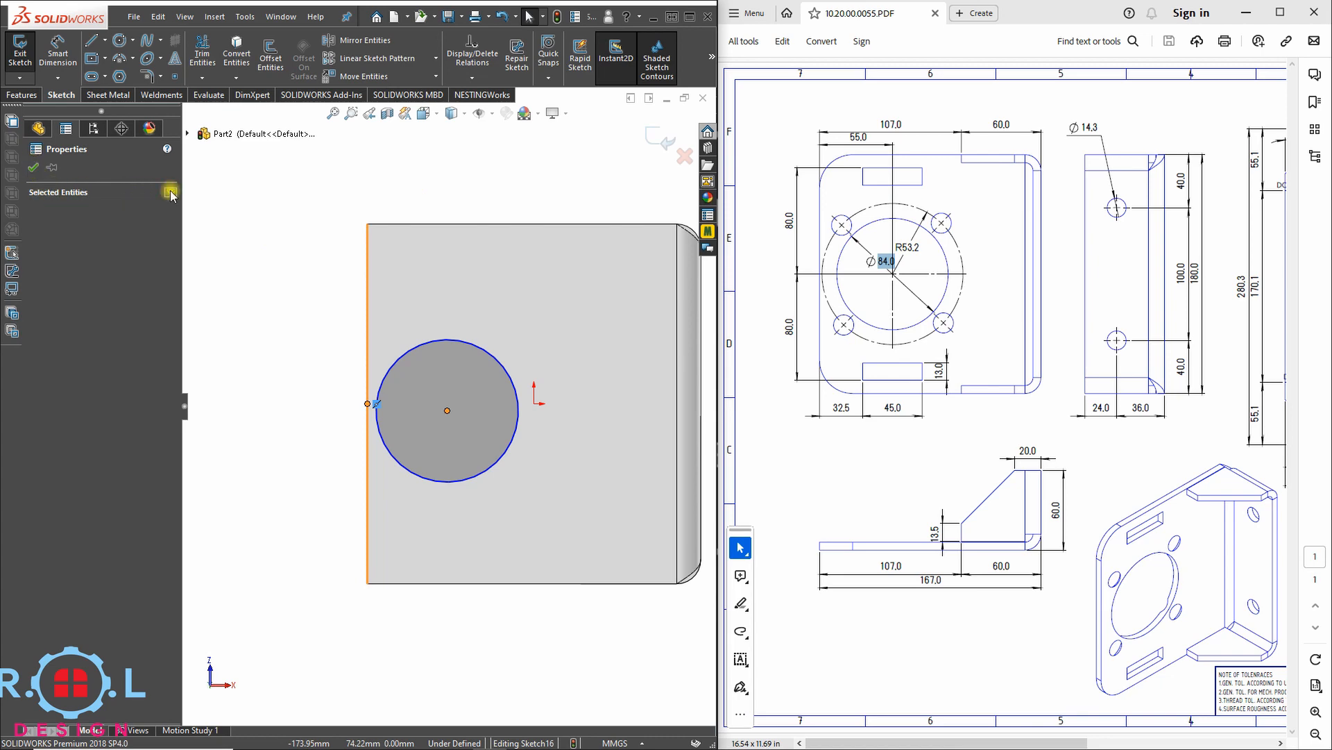
click(272, 180)
- Align the circle's centre with the origin using a Horizontal relation
click(447, 410)
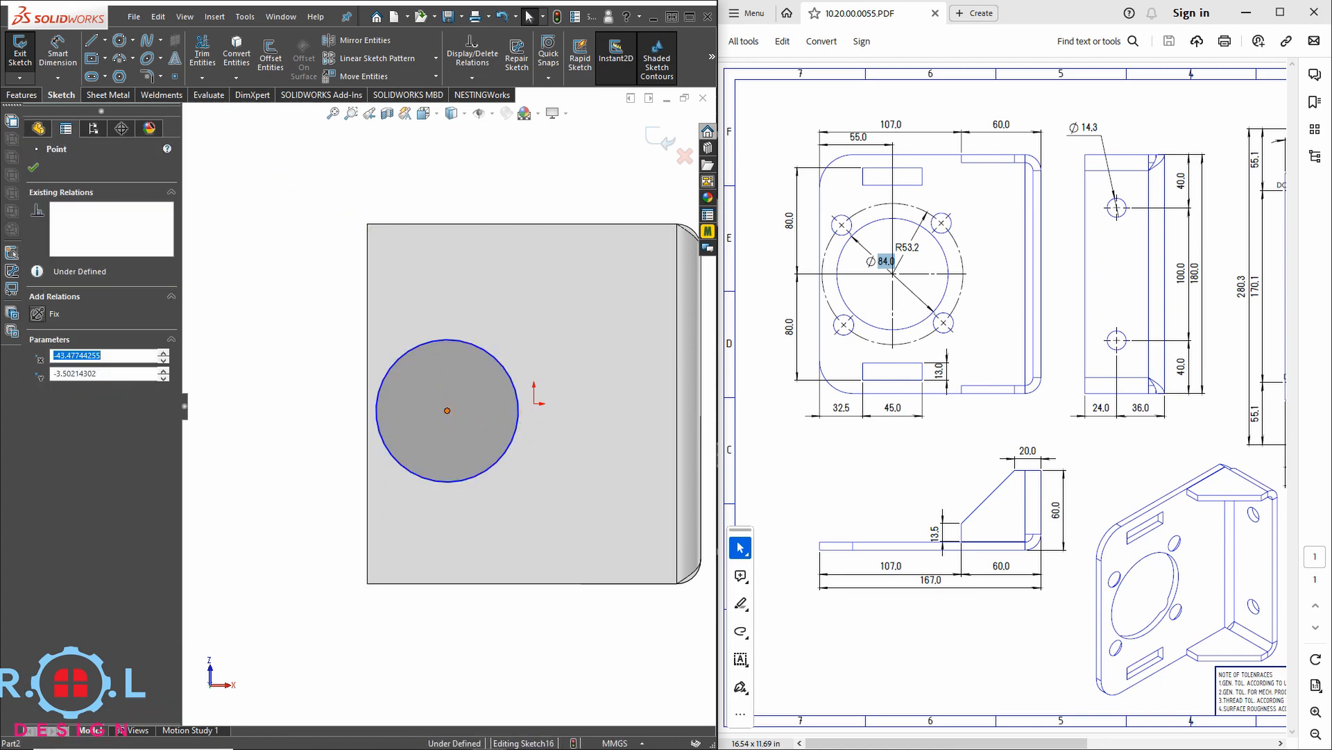
ctrl+click(534, 403)
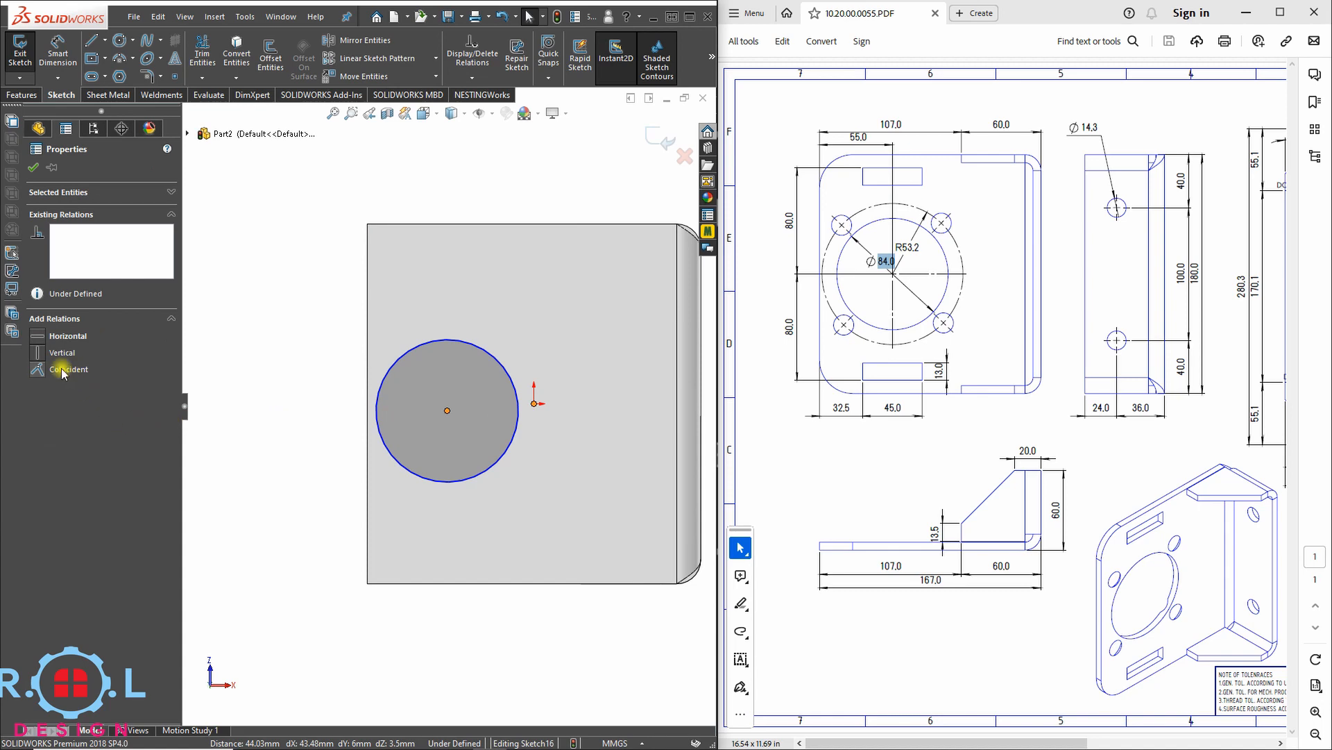
click(46, 337)
click(268, 456)
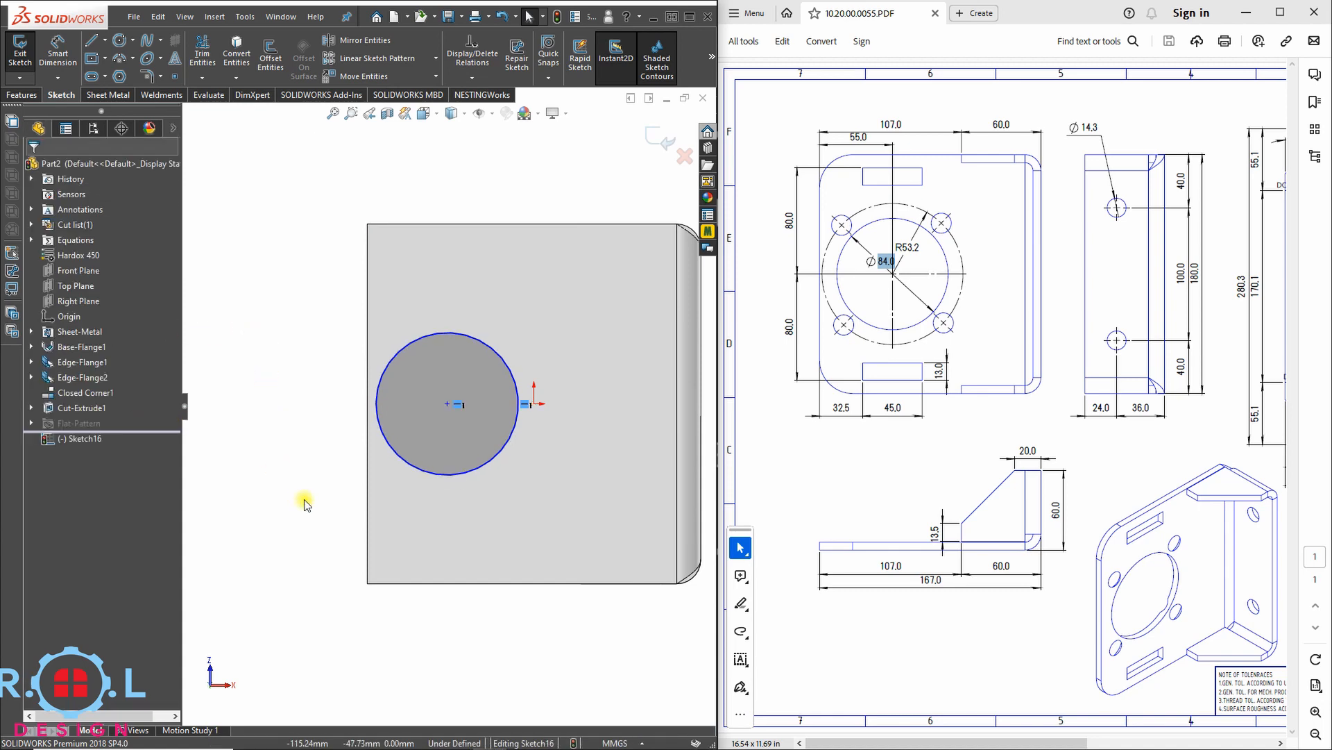
- Dimension the circle's centre 55 mm from the base plate's free vertical edge, as given in the drawing
right_drag(286, 443, 296, 347)
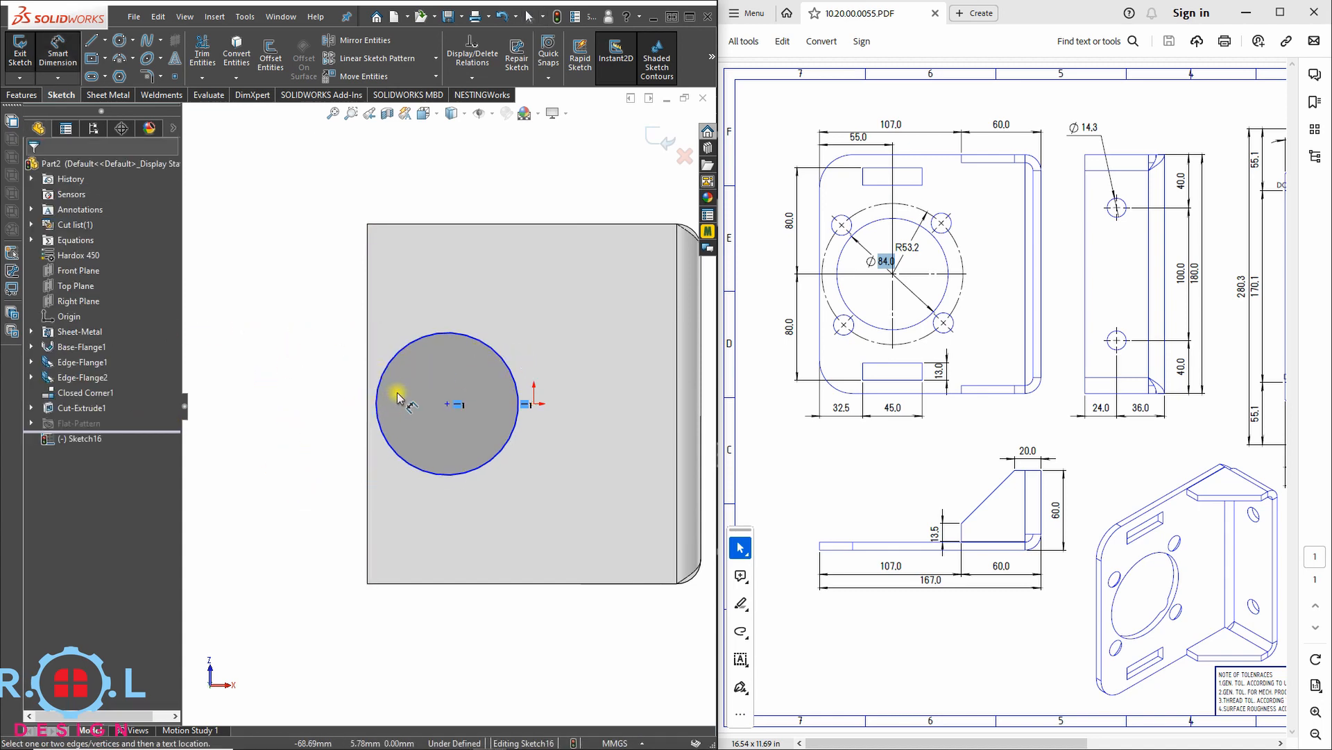
click(368, 372)
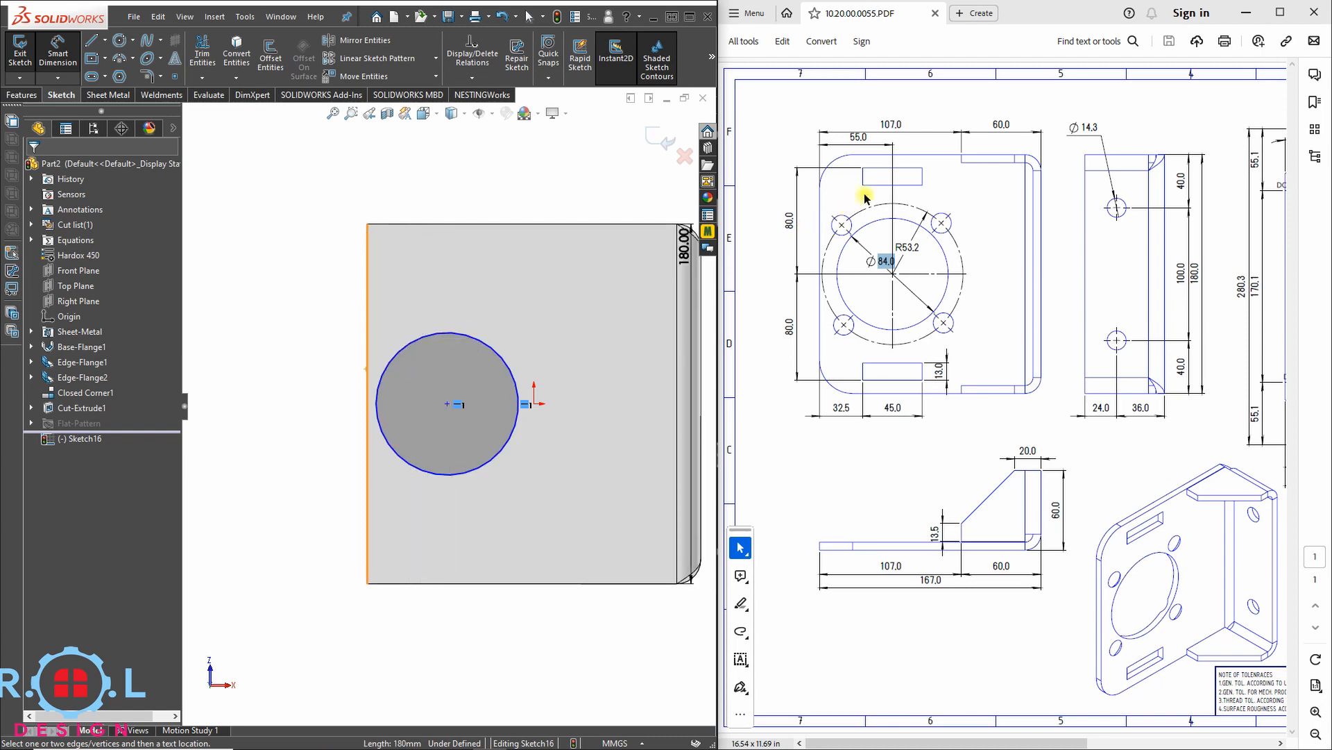
drag(869, 138, 844, 142)
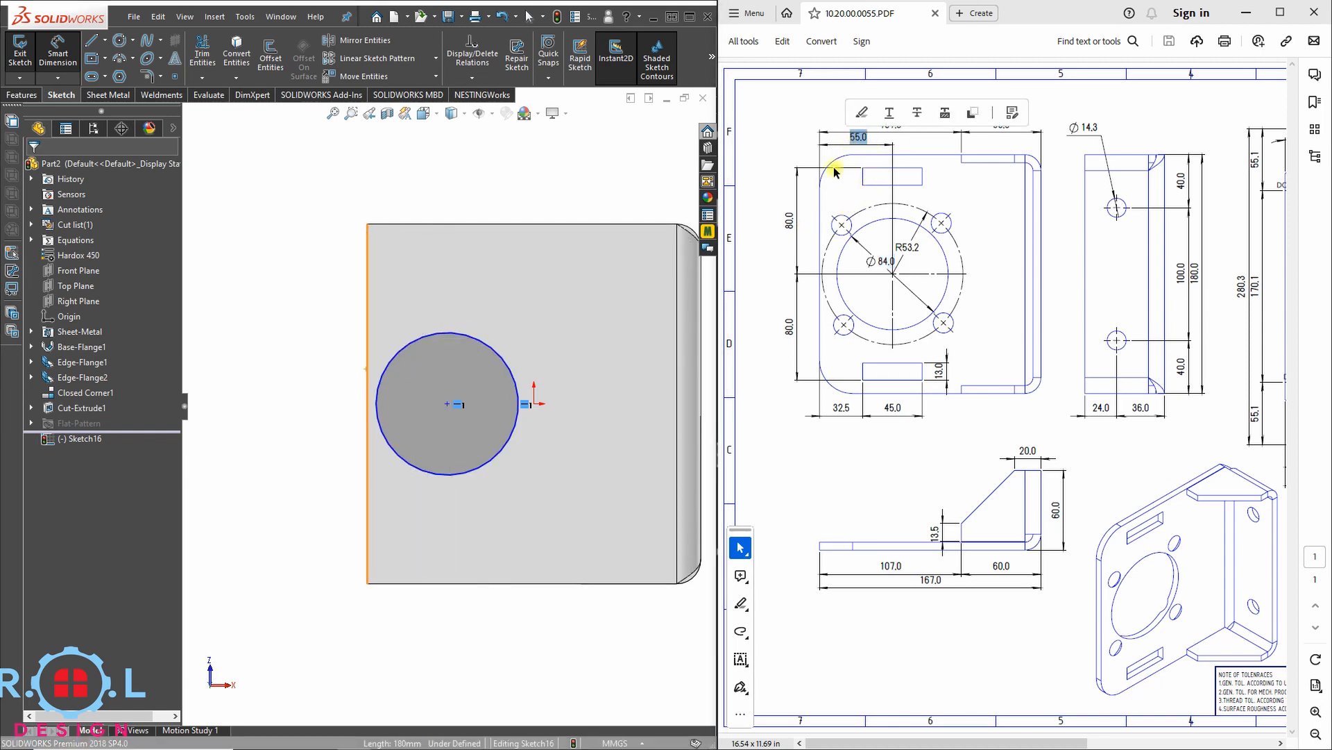
click(365, 380)
click(417, 341)
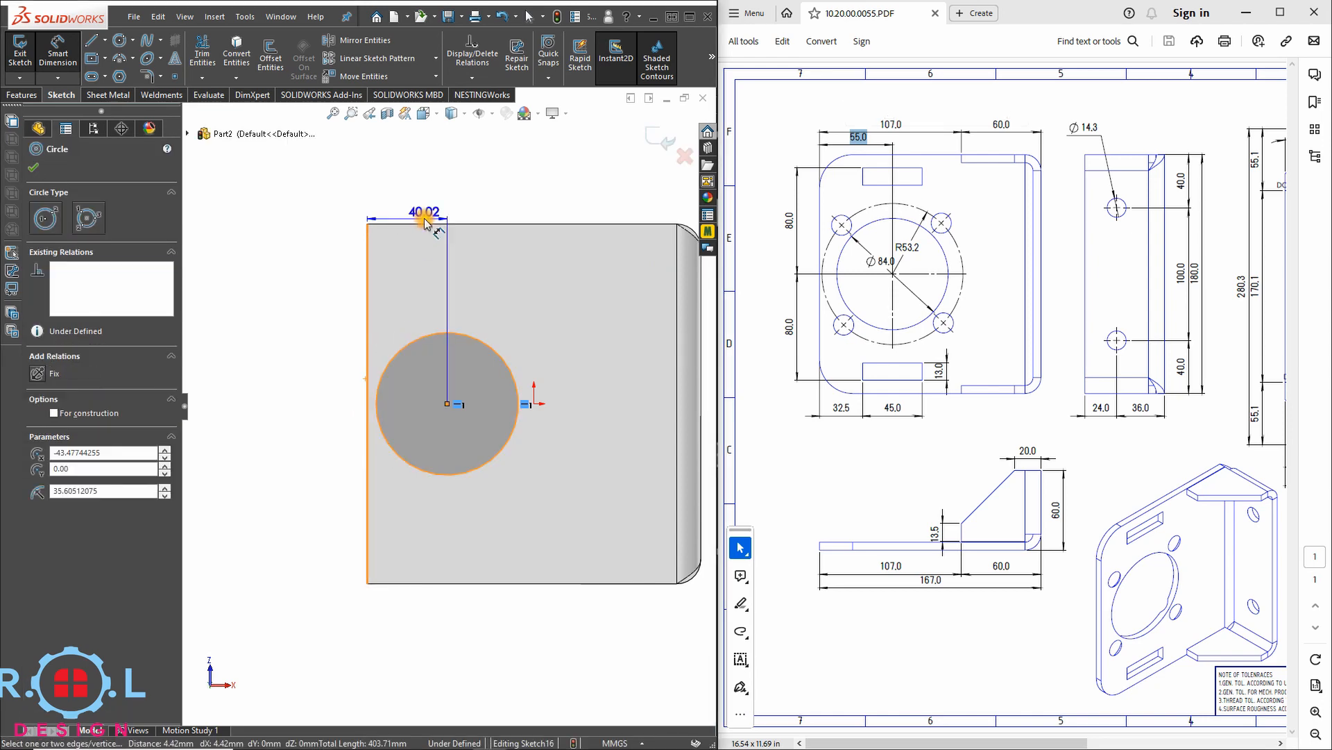
click(411, 203)
click(411, 202)
text(55)
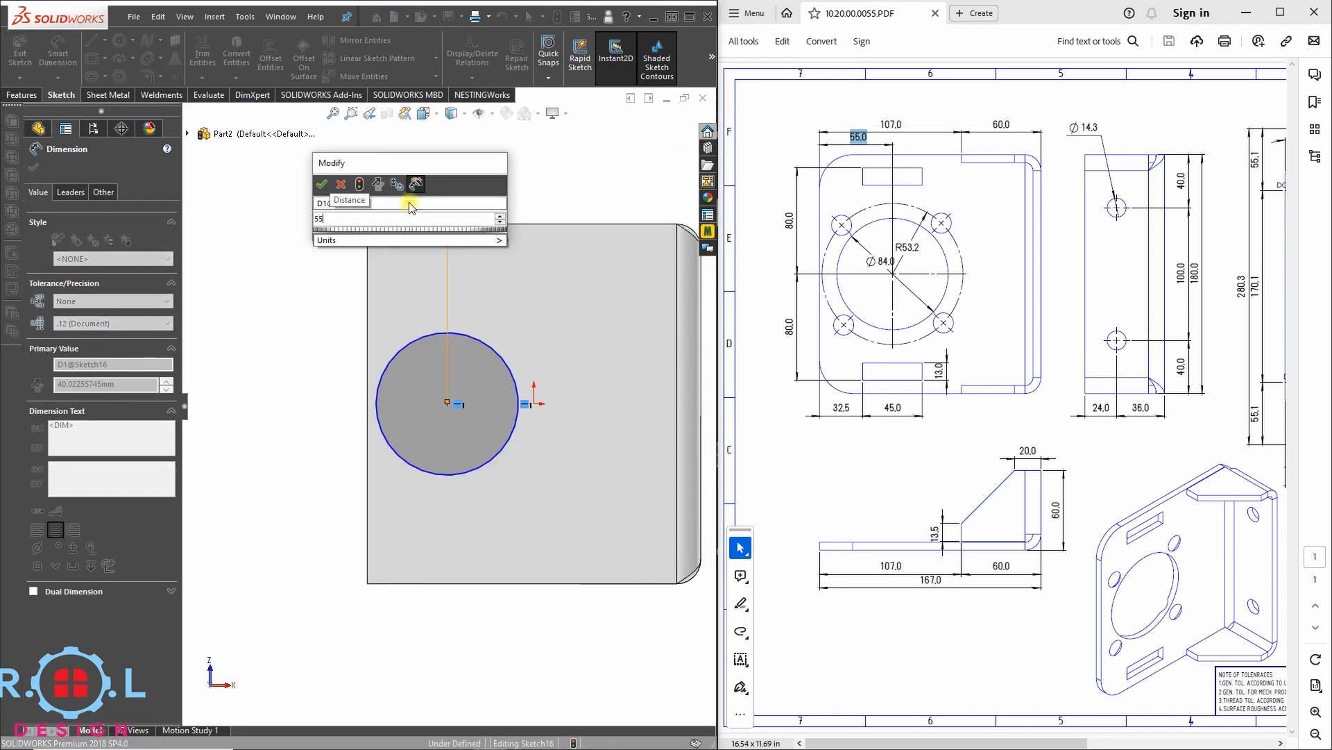
key(Return)
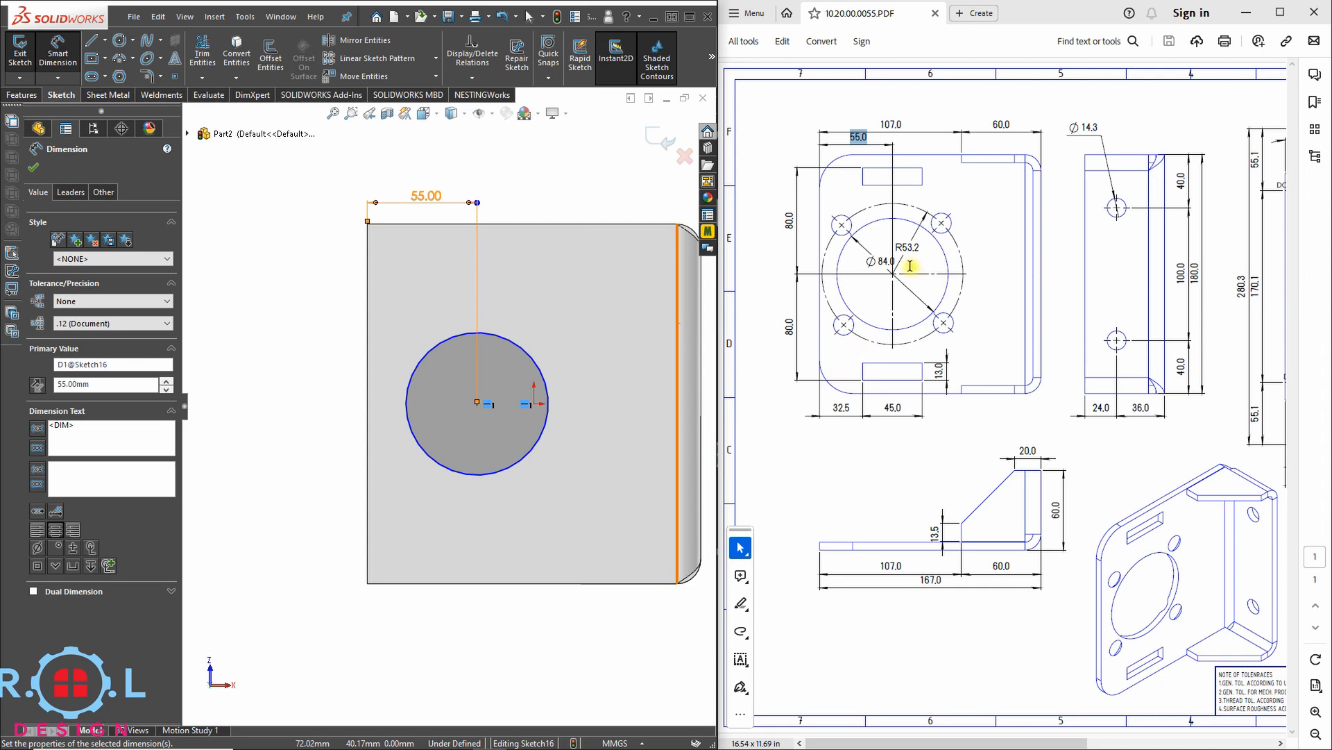
- Dimension the circle's diameter as 84 mm, as given in the drawing
drag(895, 262, 873, 262)
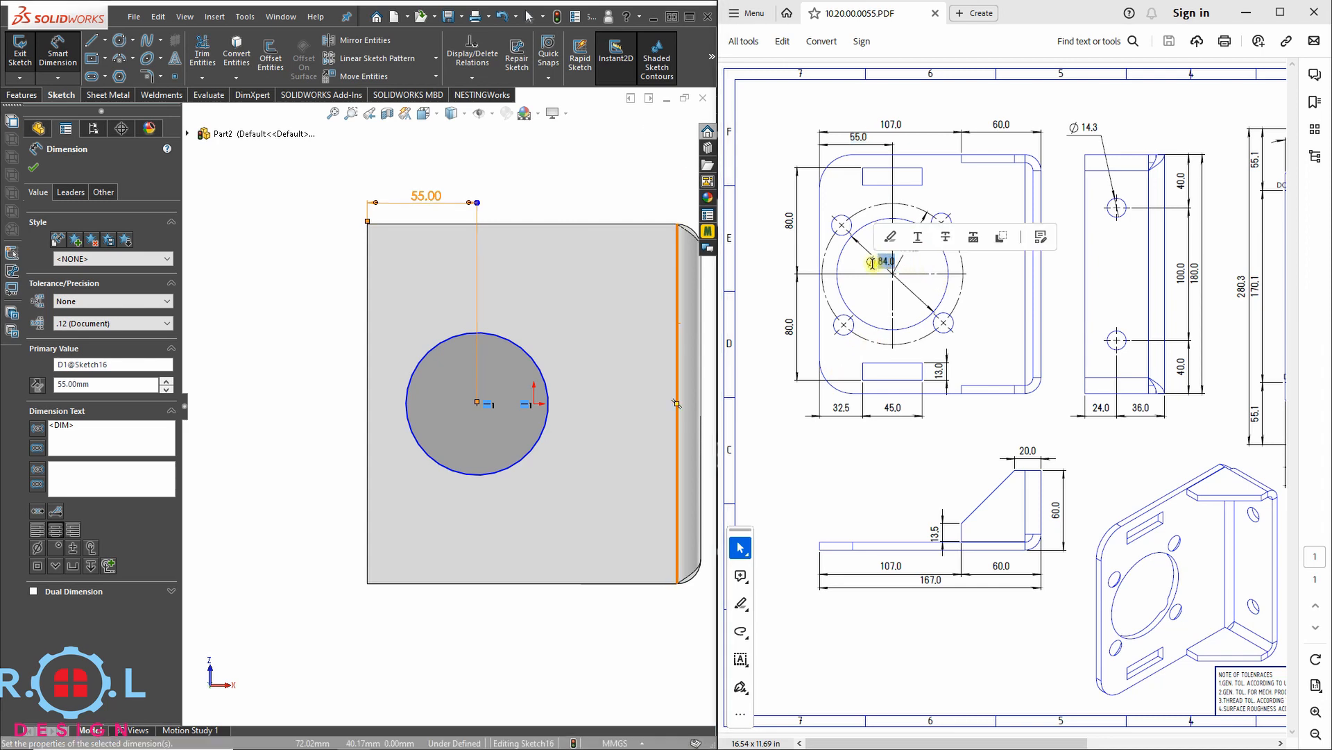
click(455, 337)
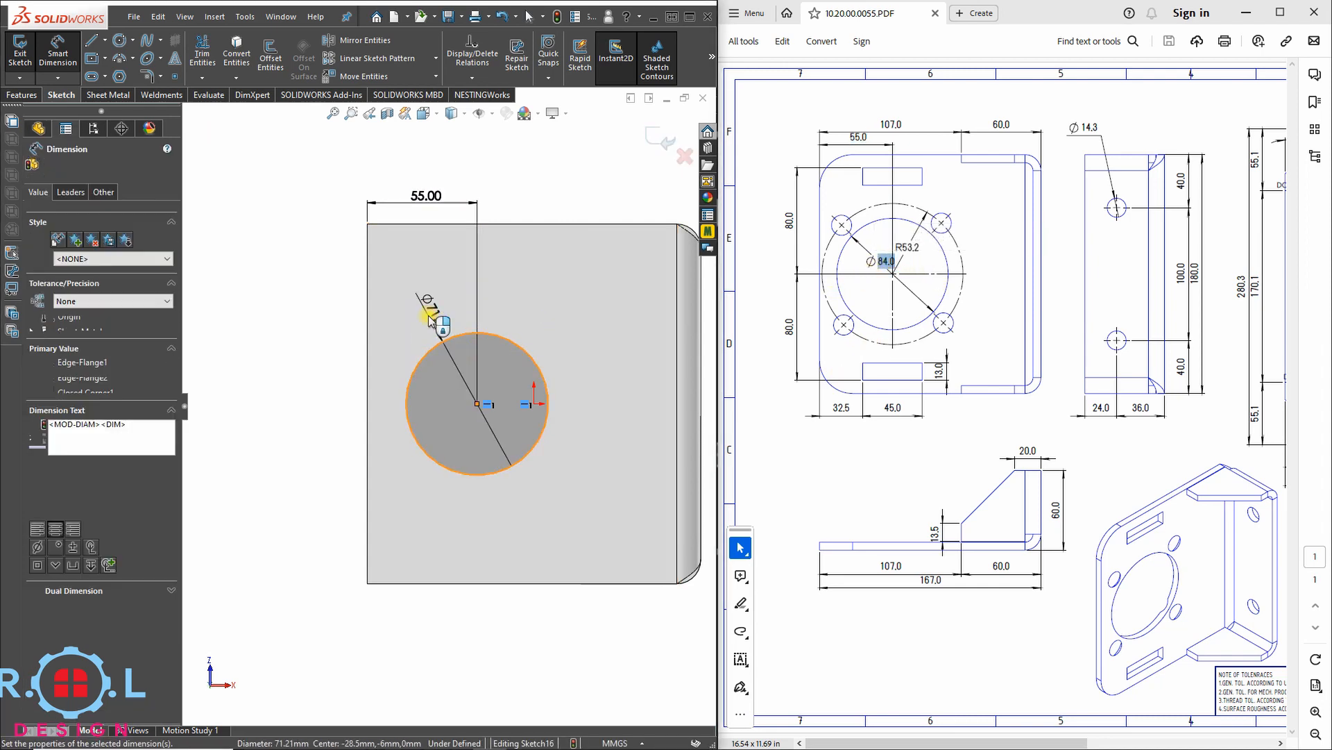
click(429, 317)
text(84)
key(Return)
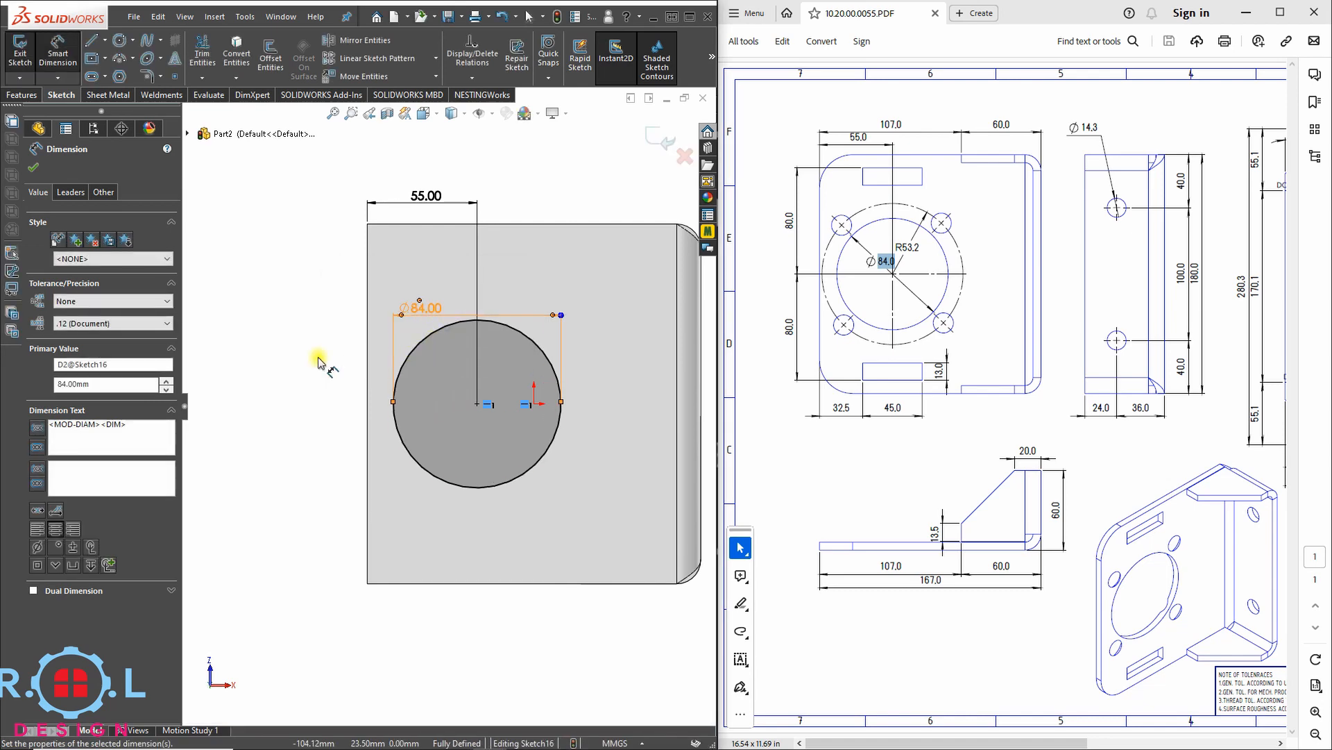
click(276, 337)
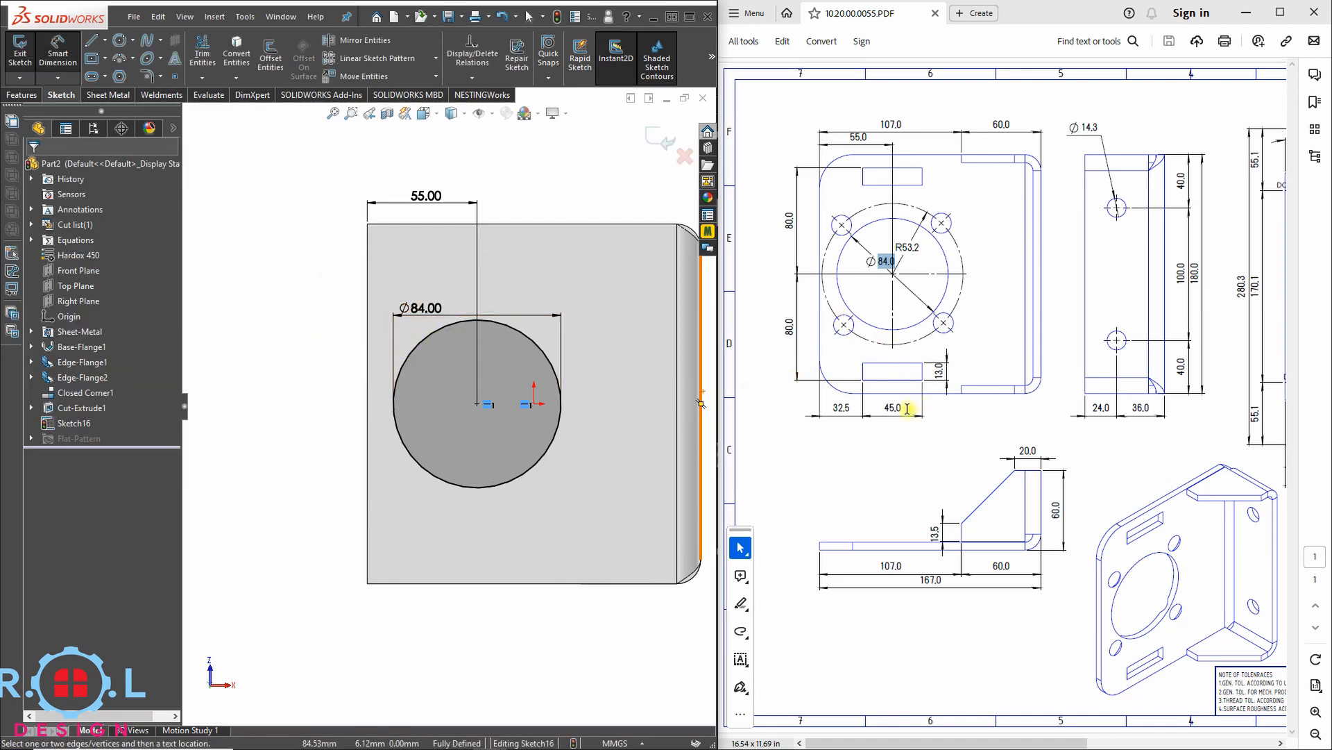
- Check the slot size in the drawing and sketch a corner rectangle about 52 mm long below the circle, near the plate's lower edge
drag(907, 408, 897, 409)
click(955, 359)
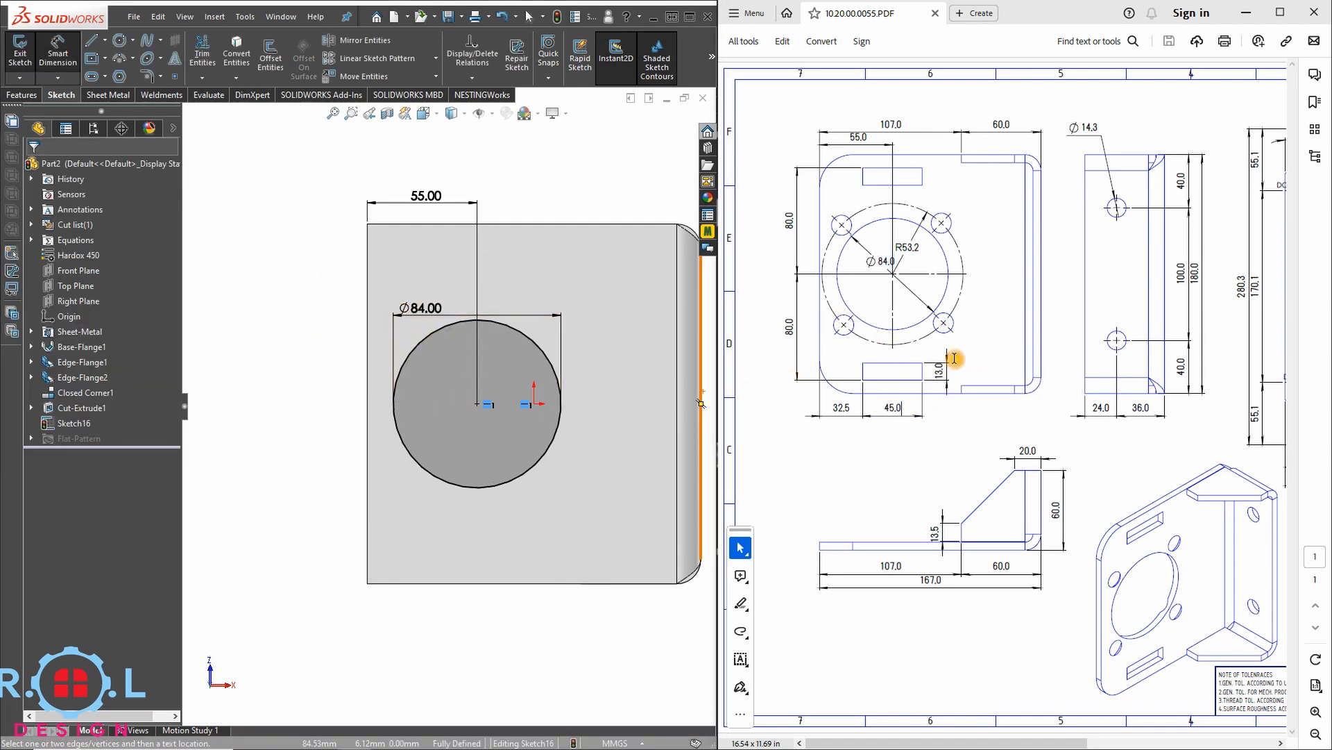
drag(942, 366, 939, 379)
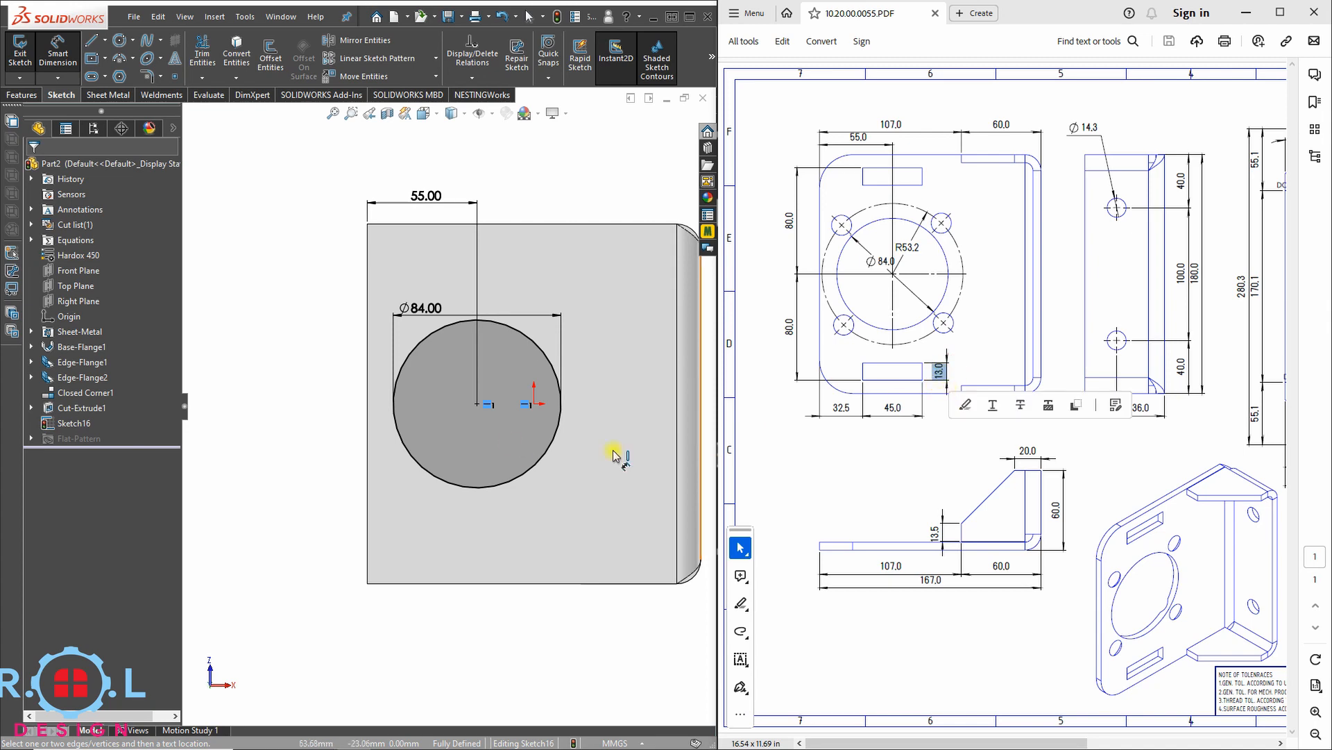
click(105, 59)
click(106, 92)
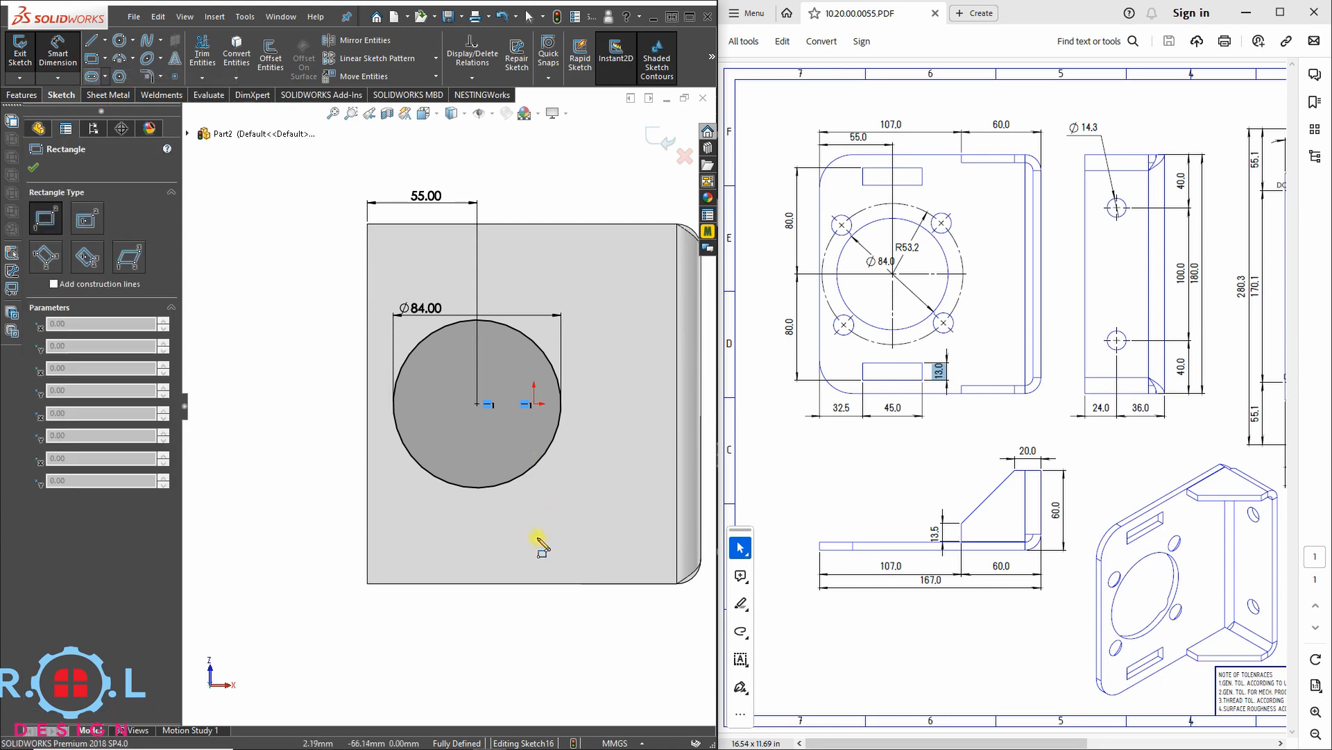
drag(407, 534, 512, 555)
- Dimension the rectangle's lower edge 80 mm below the circle's centre, as given in the drawing
right_drag(342, 660, 326, 528)
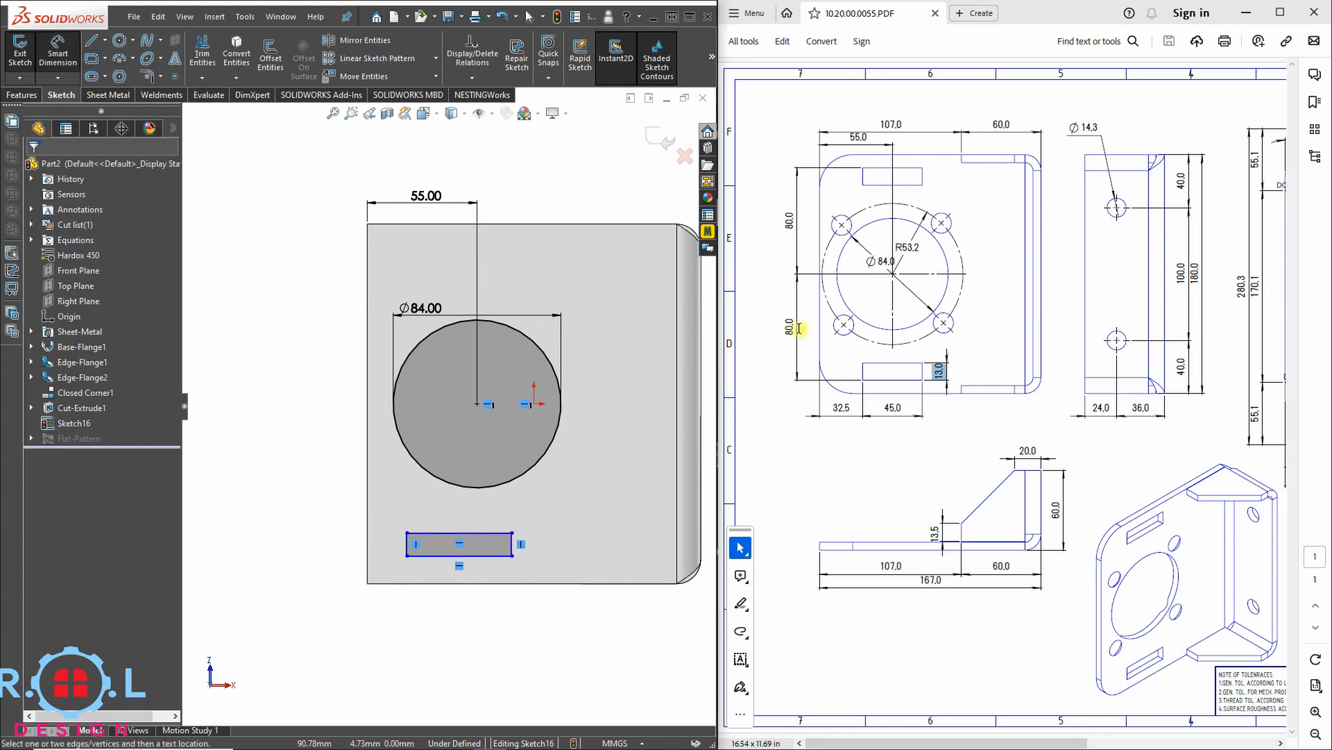
click(793, 353)
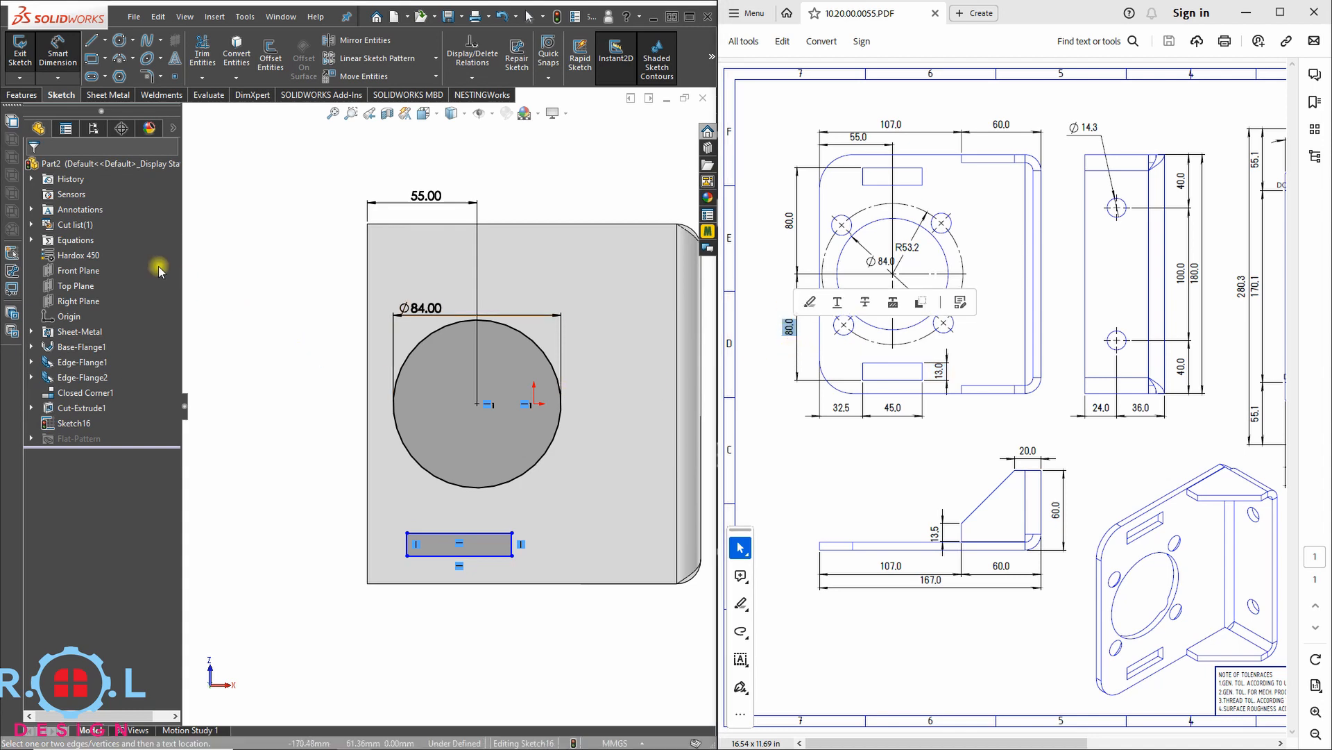
click(431, 555)
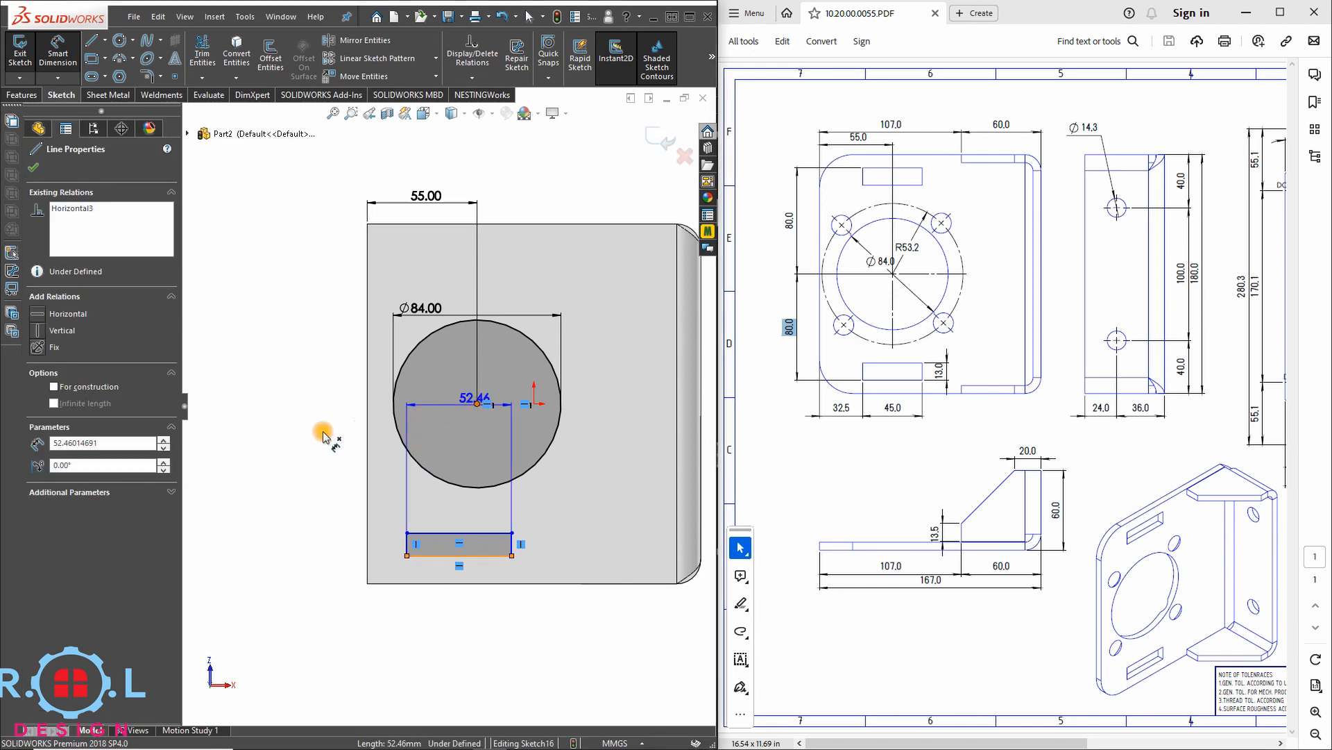
click(299, 424)
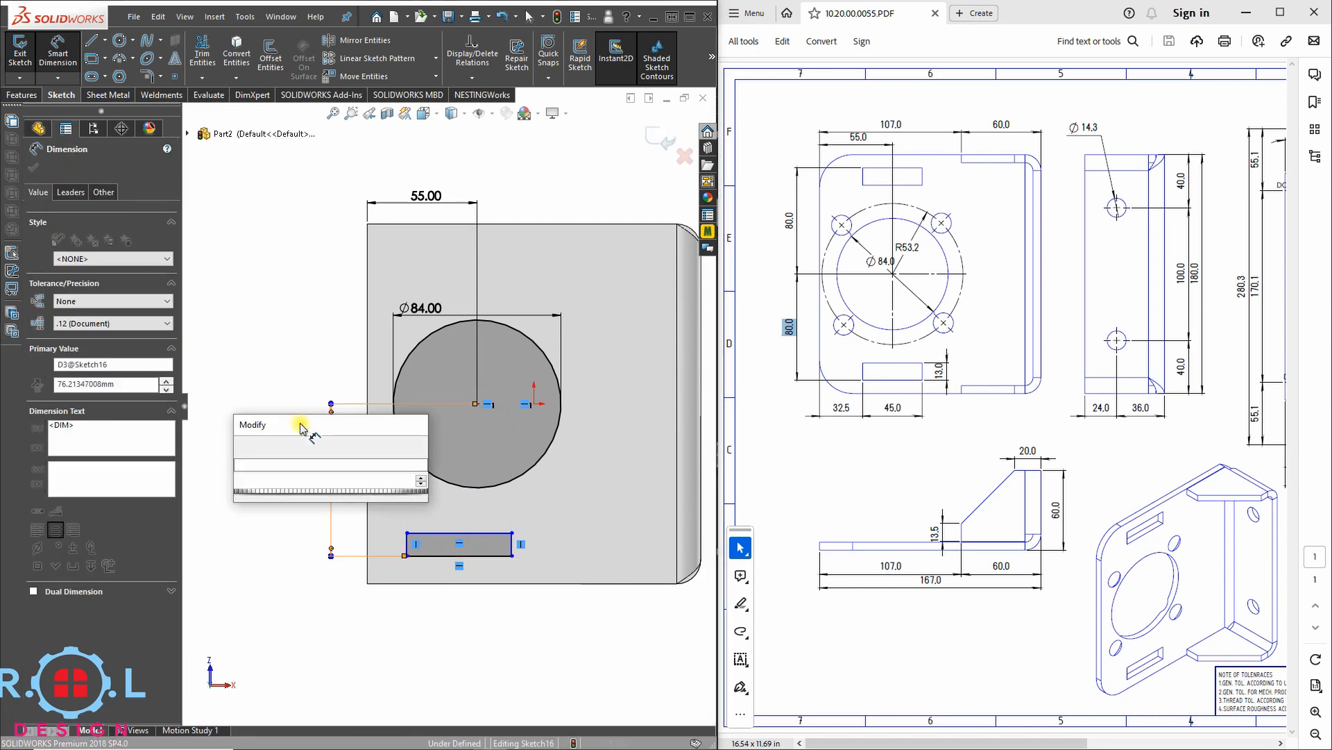
text(80)
key(Return)
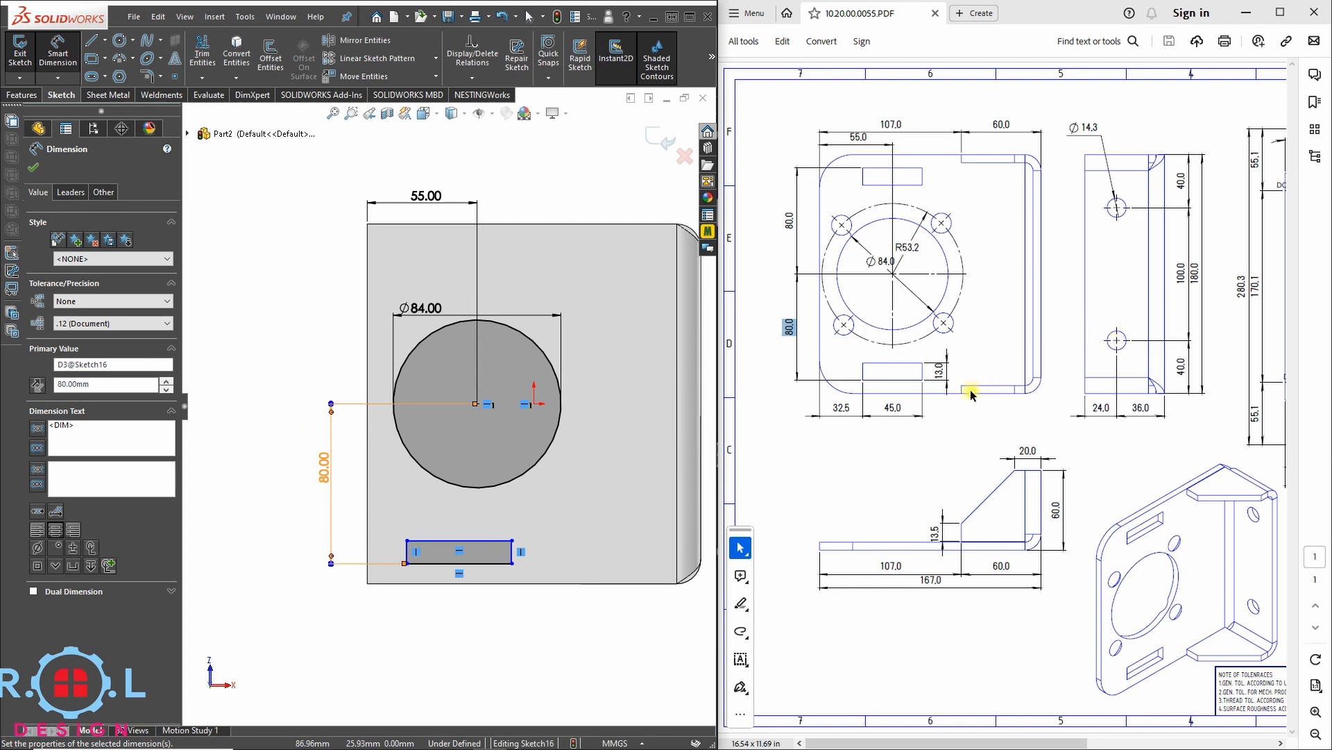
- Check the slot's length and height in the drawing and dimension the rectangle's lower edge as 45 mm long
drag(912, 407, 862, 407)
click(954, 356)
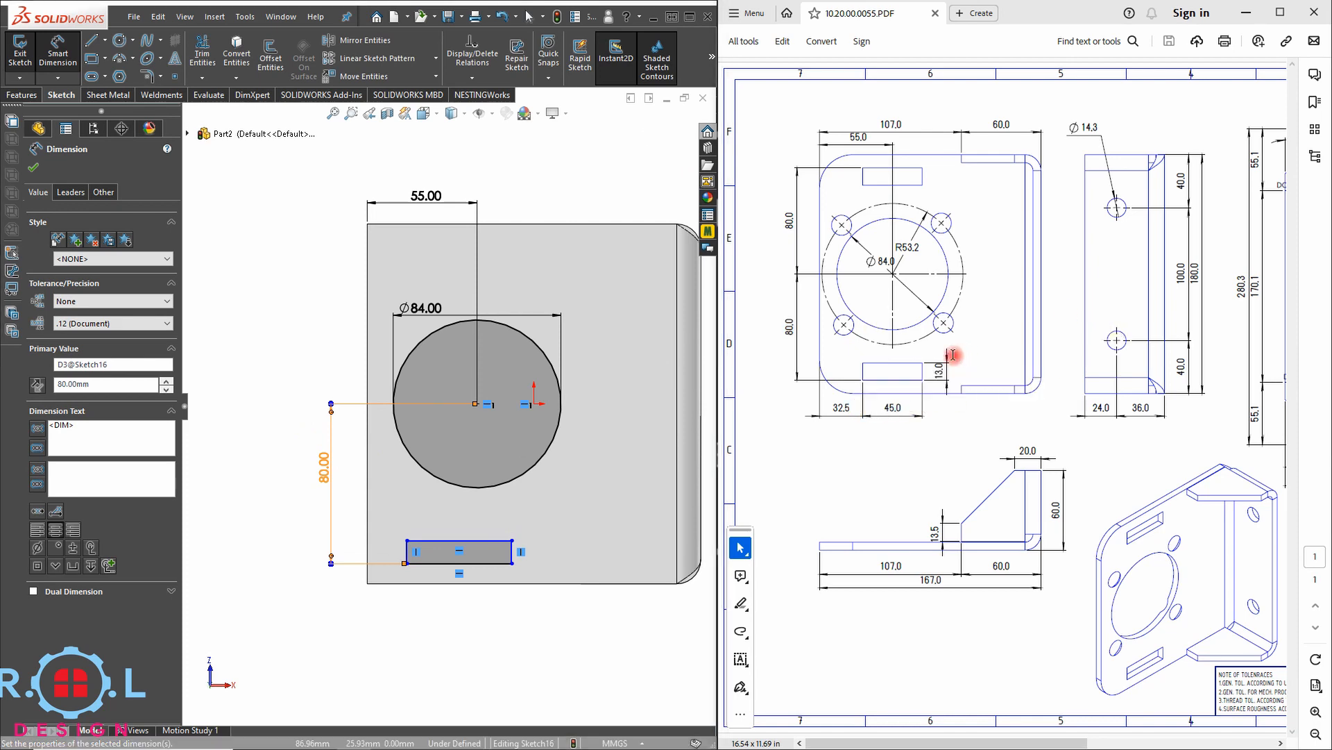
drag(946, 383, 946, 383)
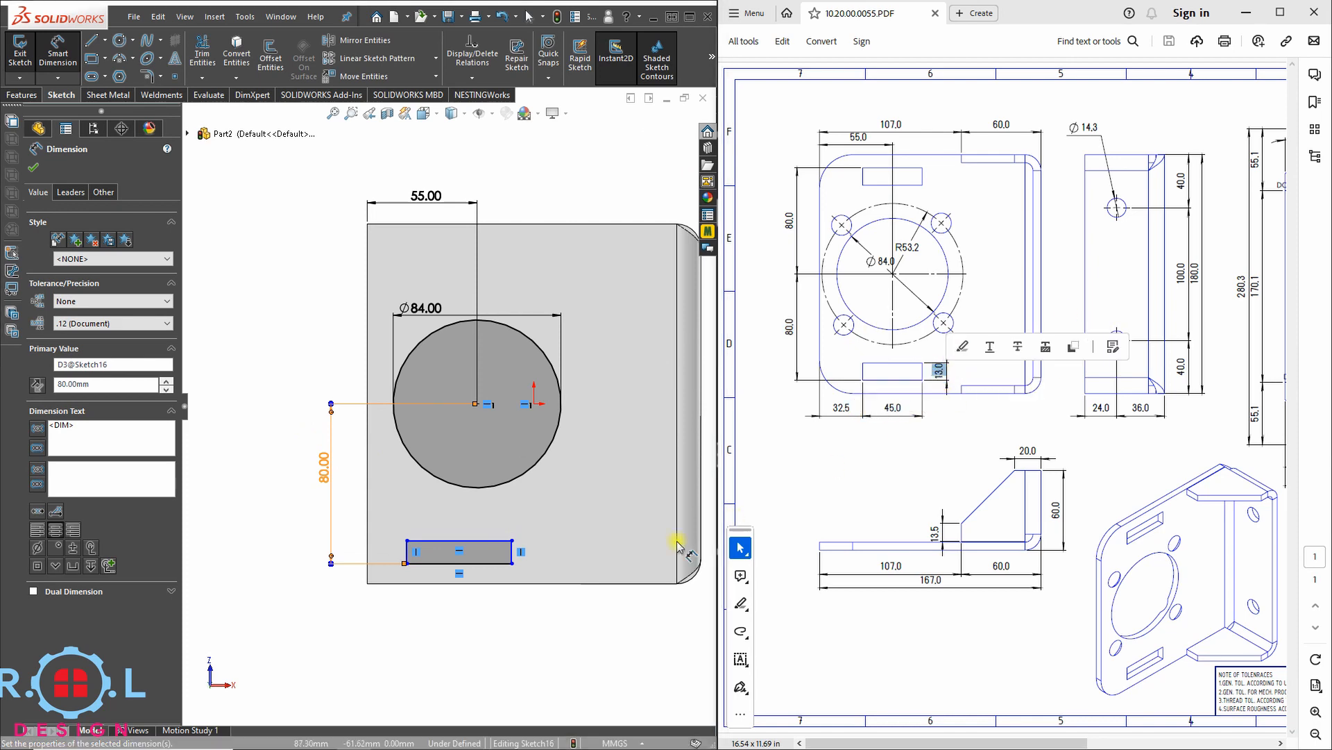
click(462, 563)
click(426, 589)
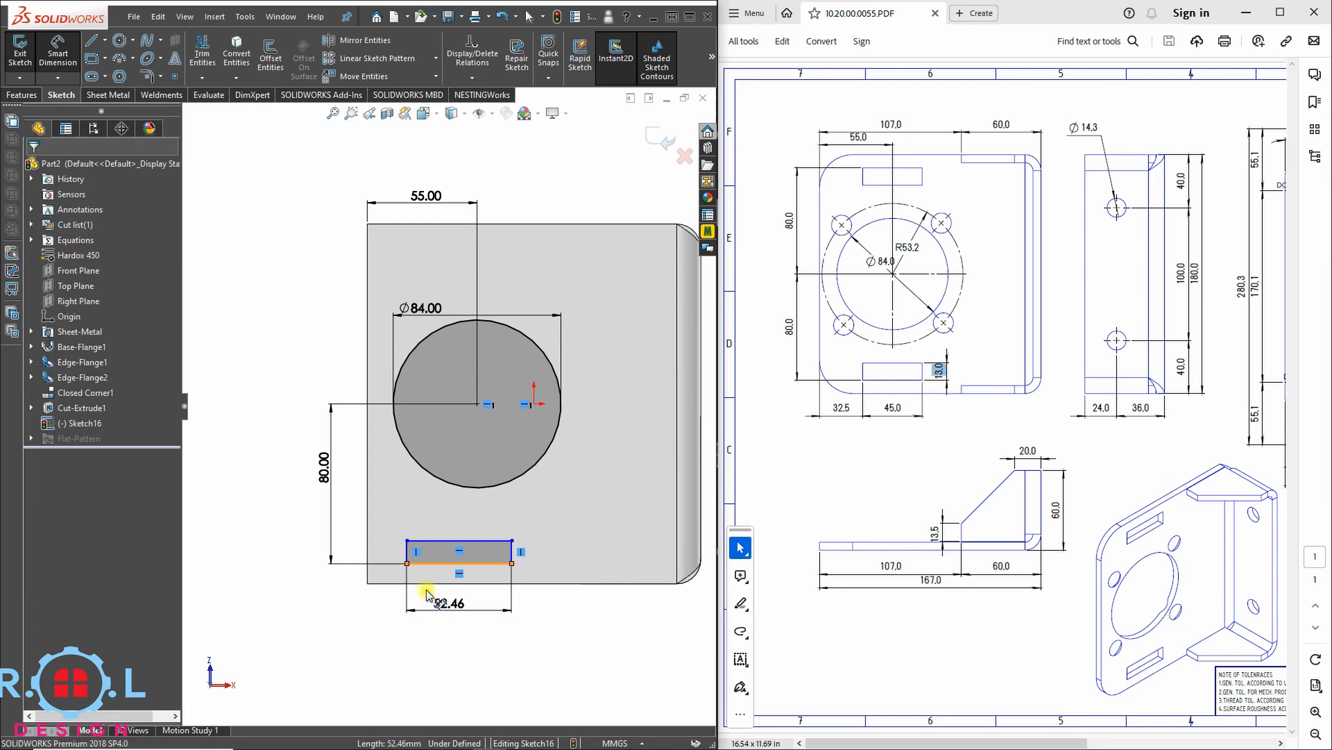
text(45)
key(Return)
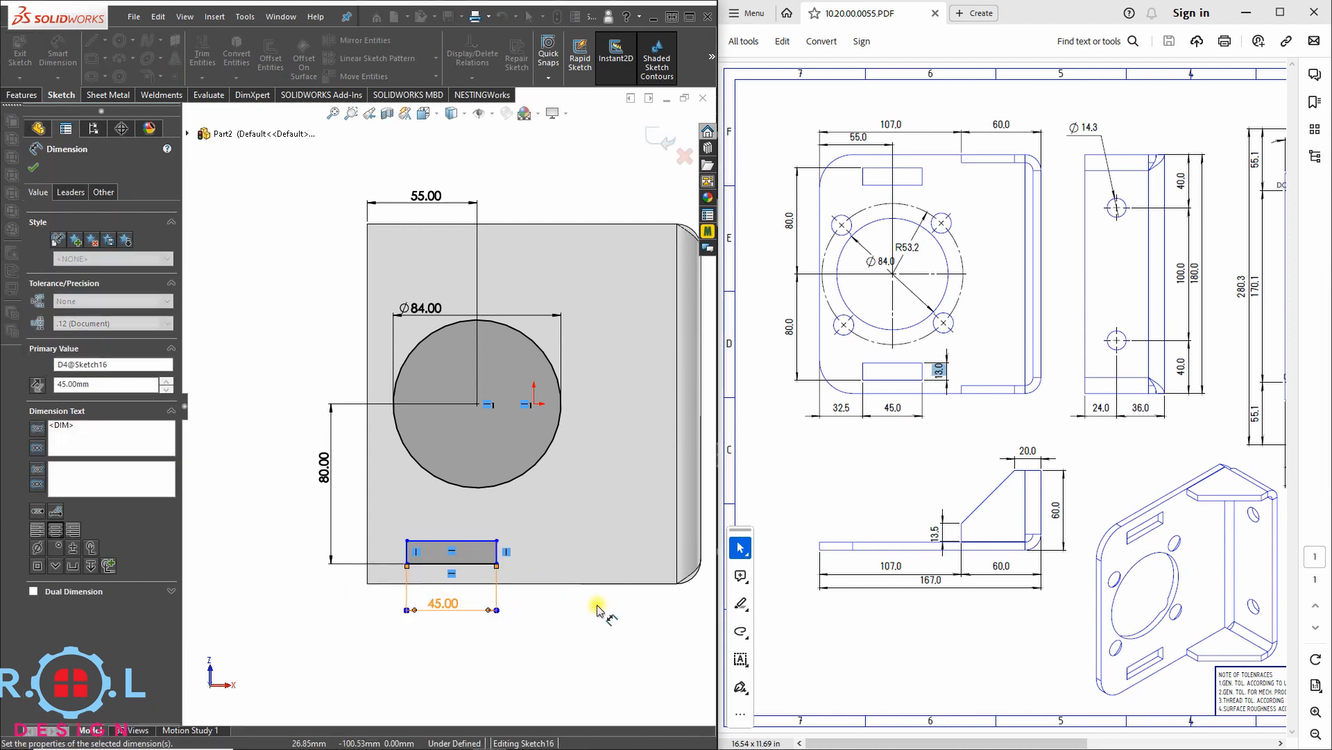
- Dimension the rectangle's height as 13 mm, as given in the drawing
scroll(535, 611, down, 3)
click(483, 512)
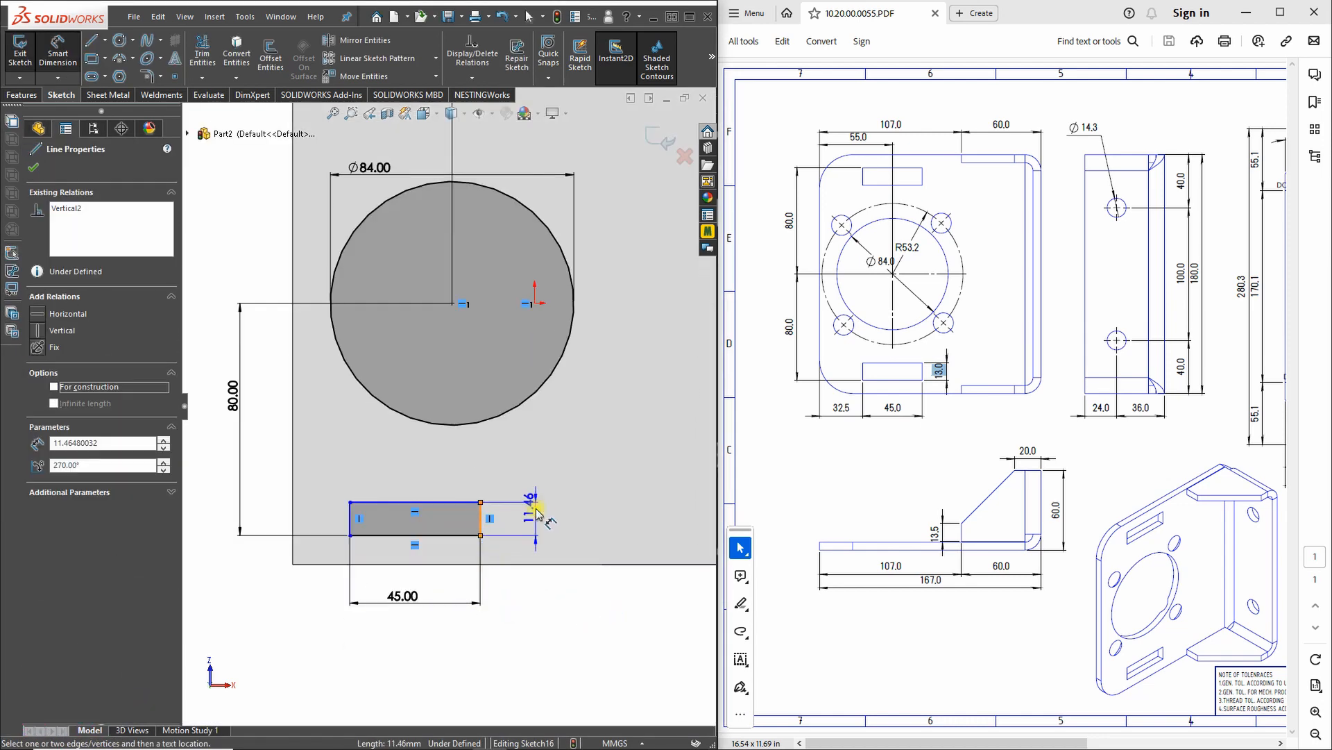
click(543, 476)
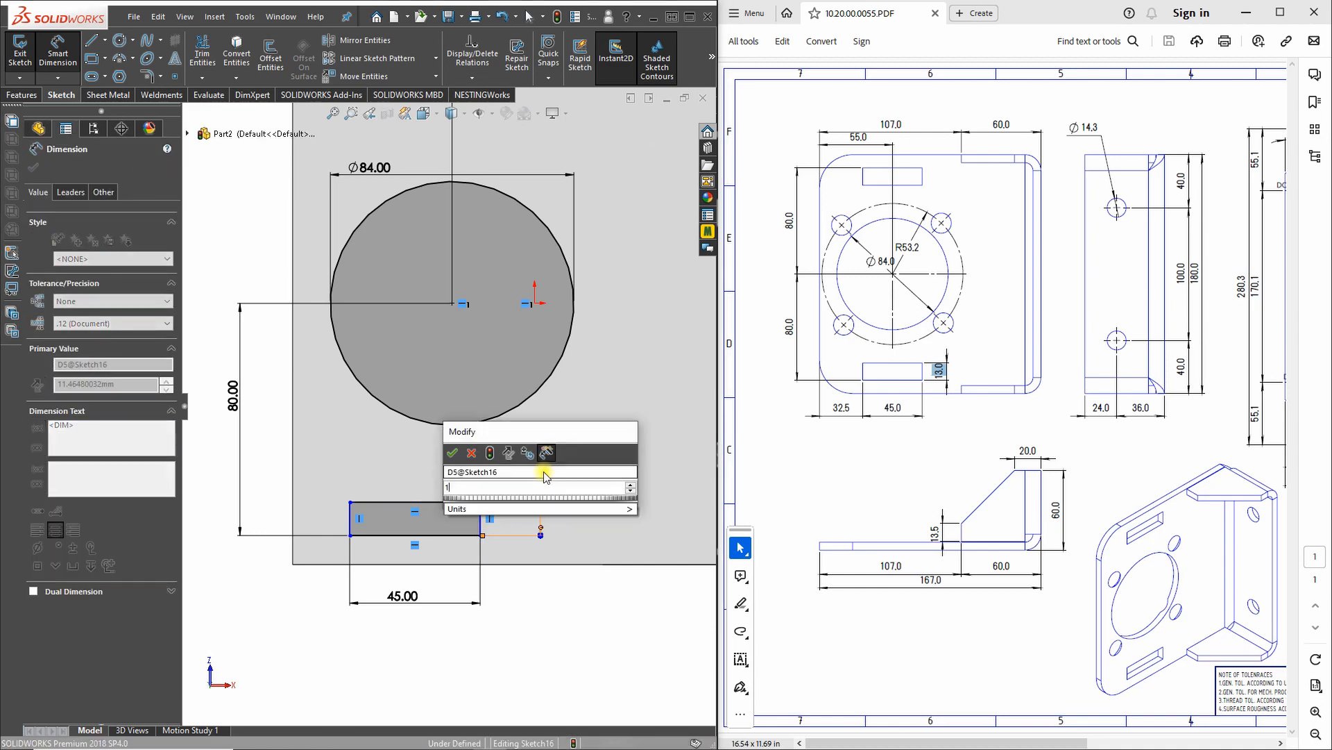
text(13)
key(Return)
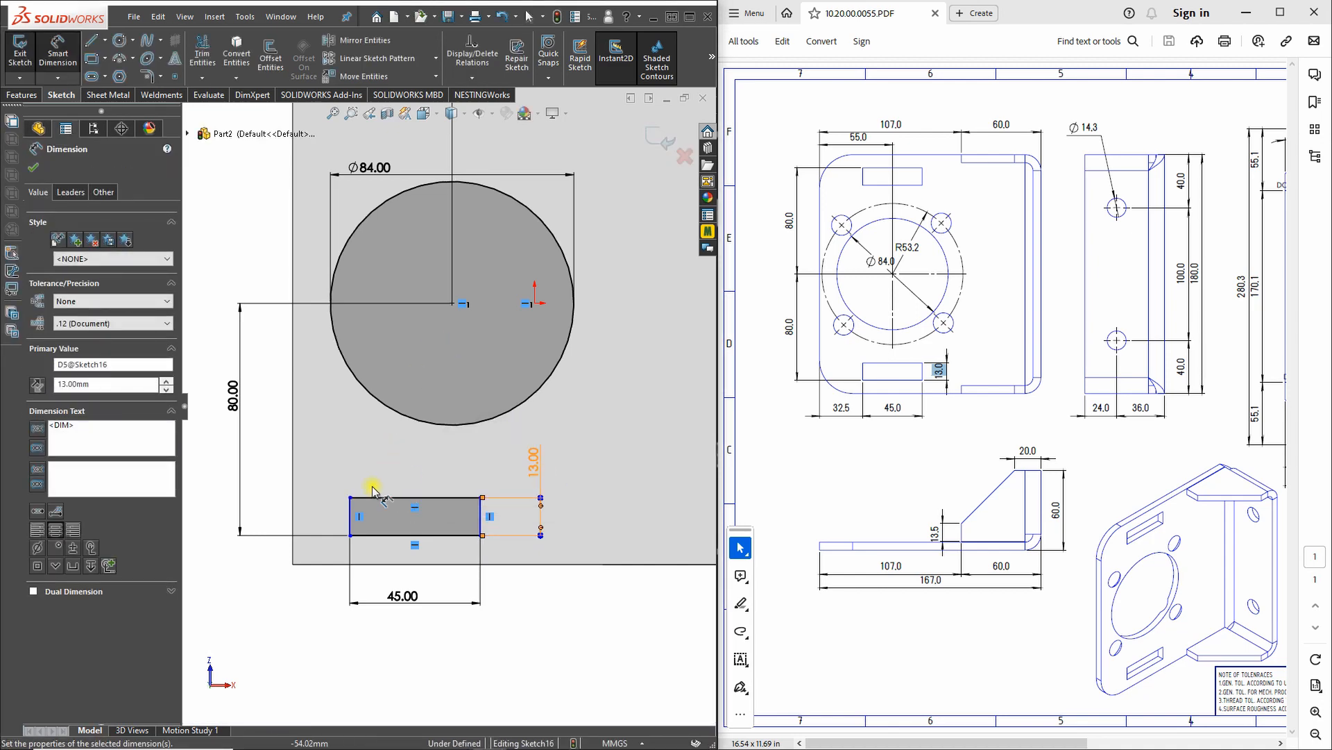
- Dimension the rectangle's nearer short side 32.5 mm from the base plate's free vertical edge, as given in the drawing
double_click(841, 409)
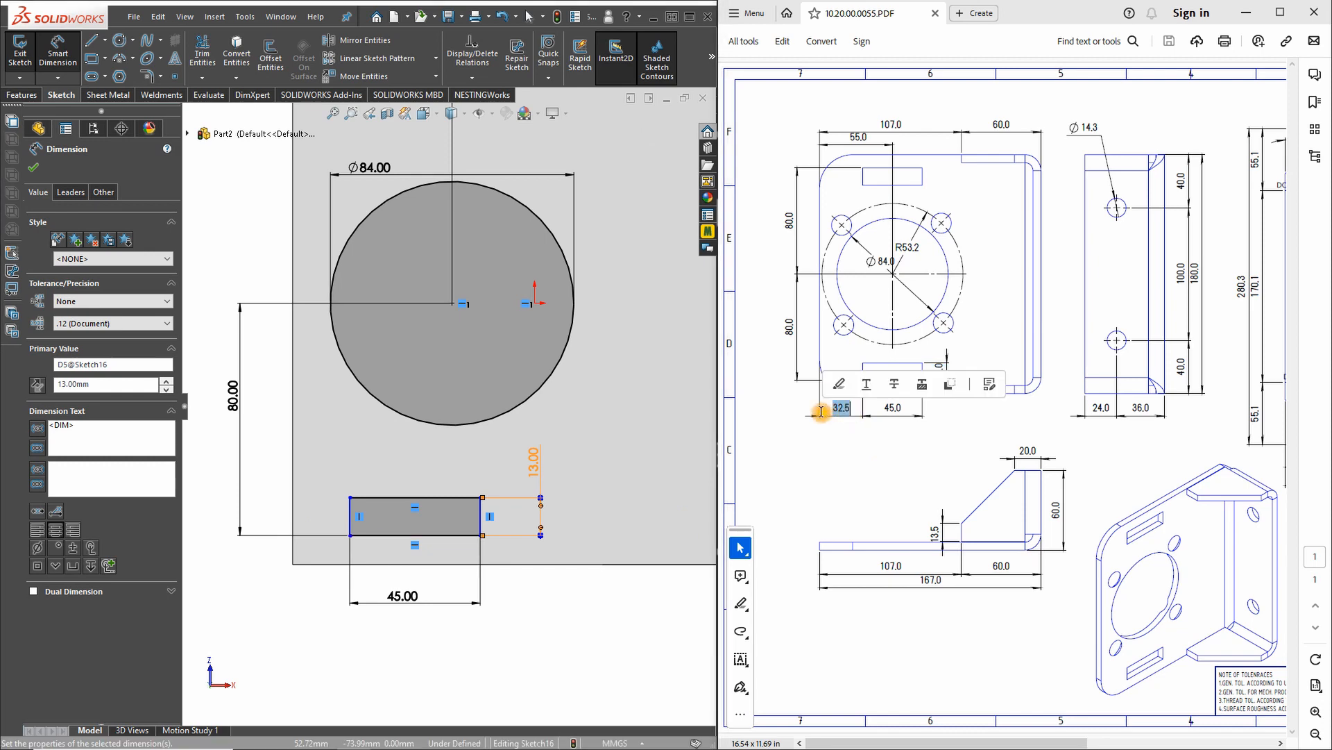
click(293, 517)
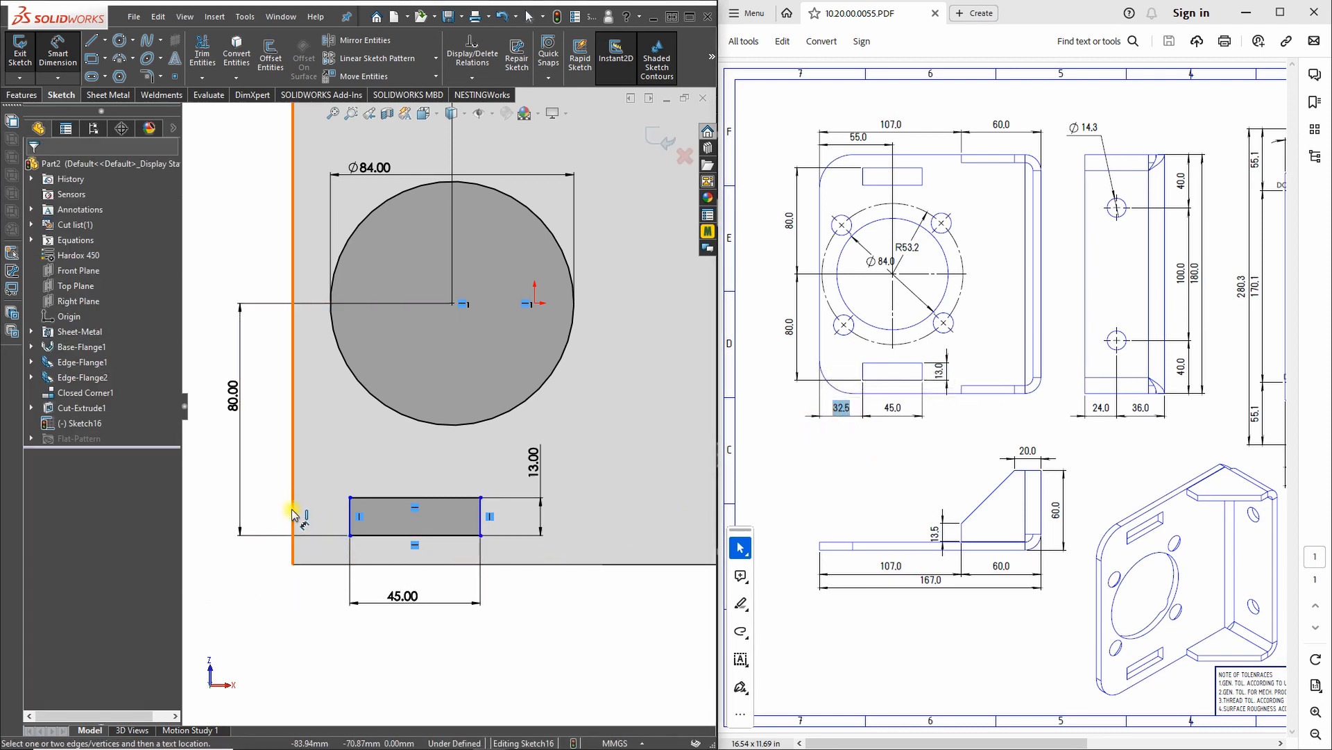
click(350, 535)
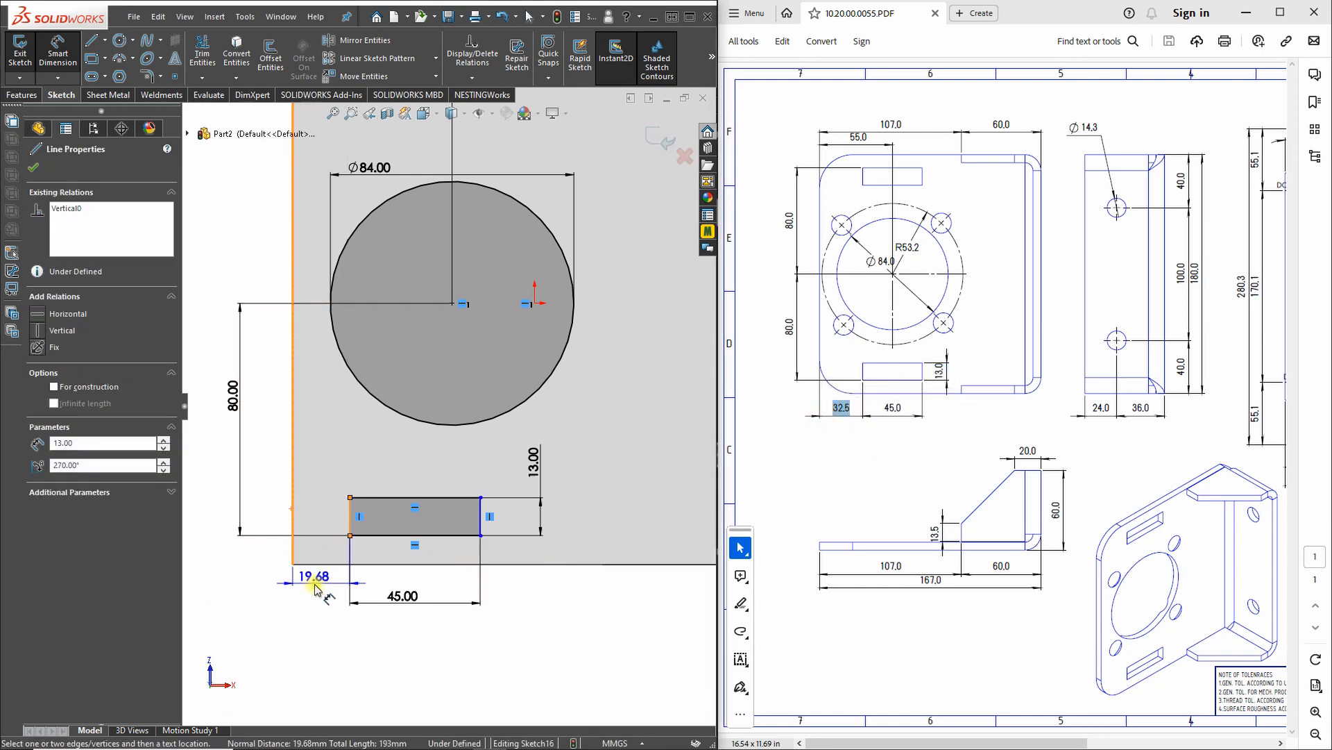
click(314, 587)
text(32.5)
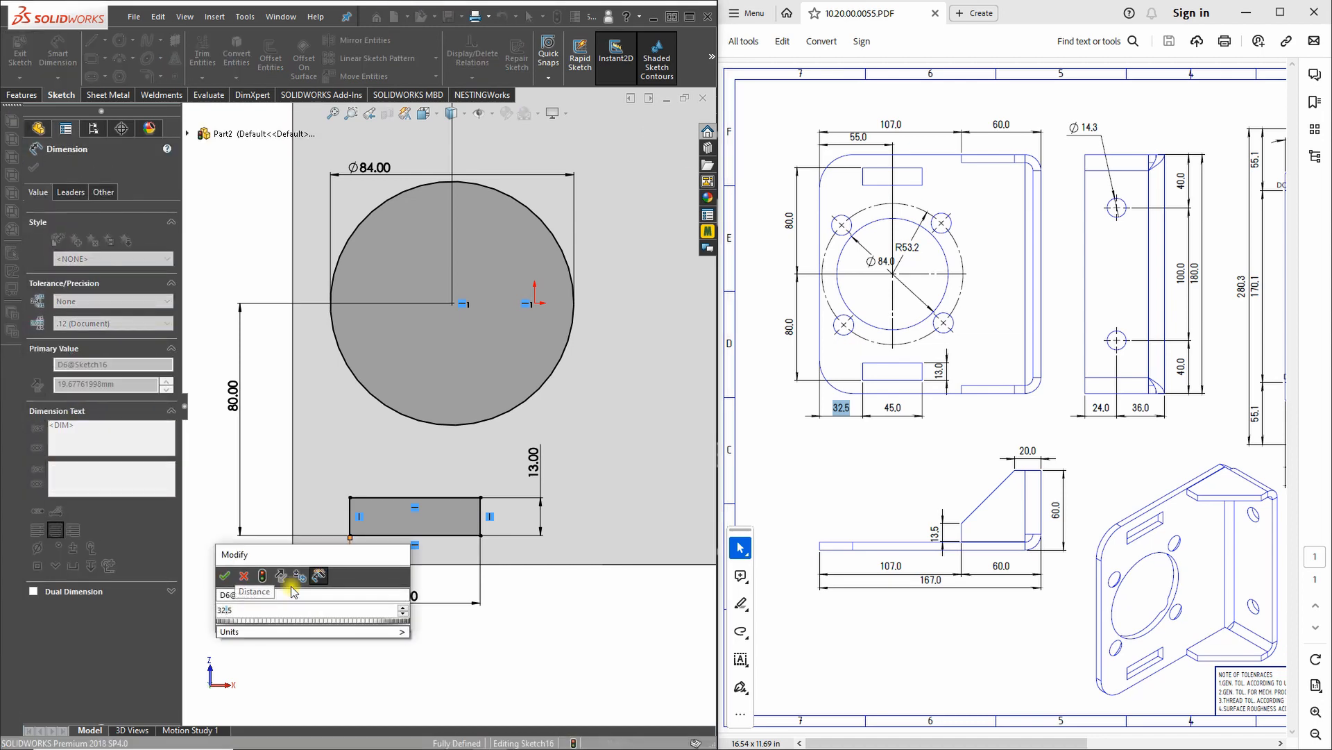
key(Return)
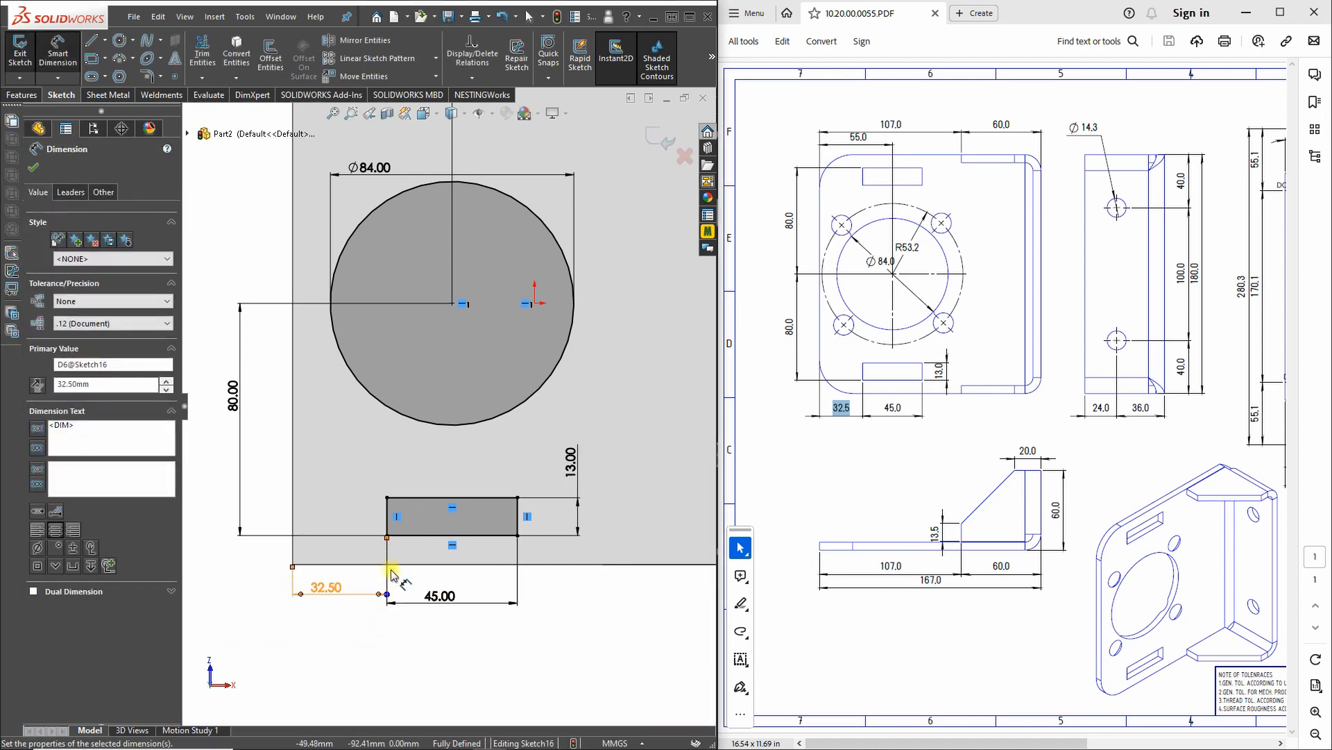
scroll(361, 480, up, 2)
key(Escape)
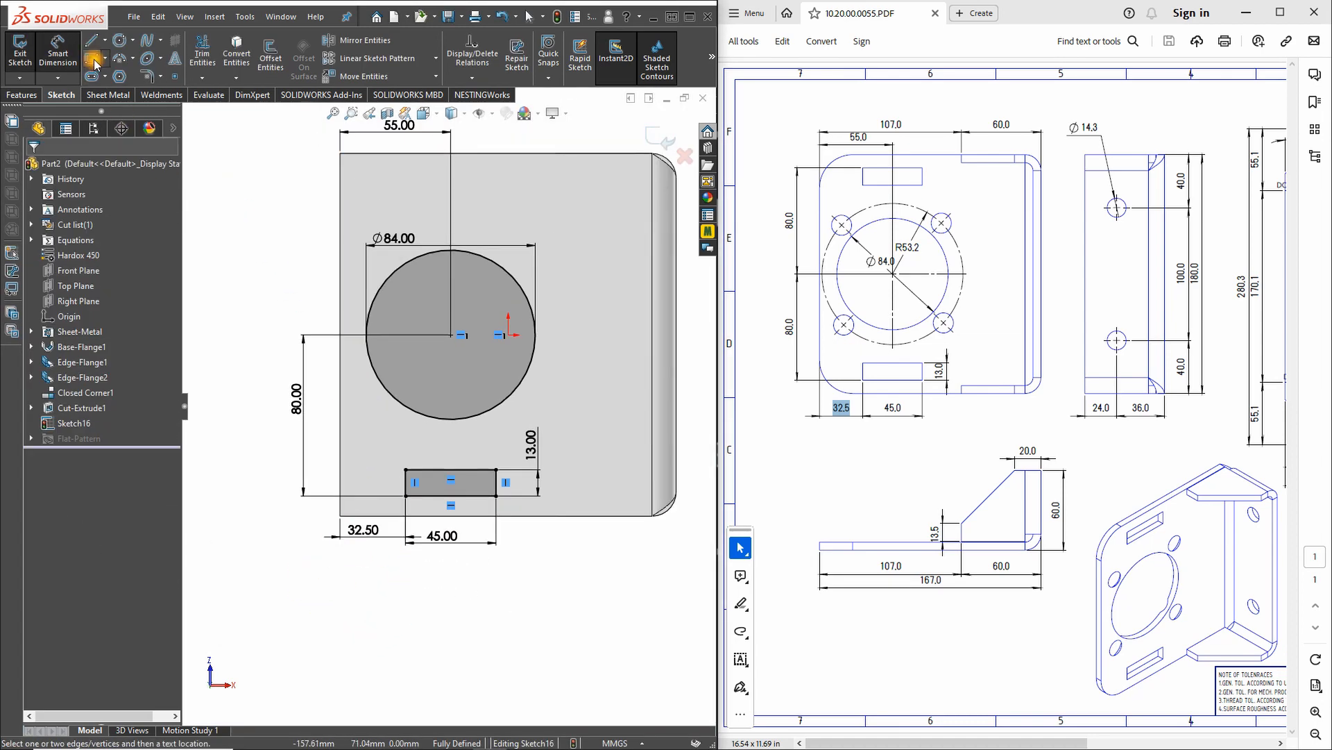
- Sketch a horizontal centerline from the plate's free vertical edge through the circle's centre and past the circle
click(106, 42)
click(114, 80)
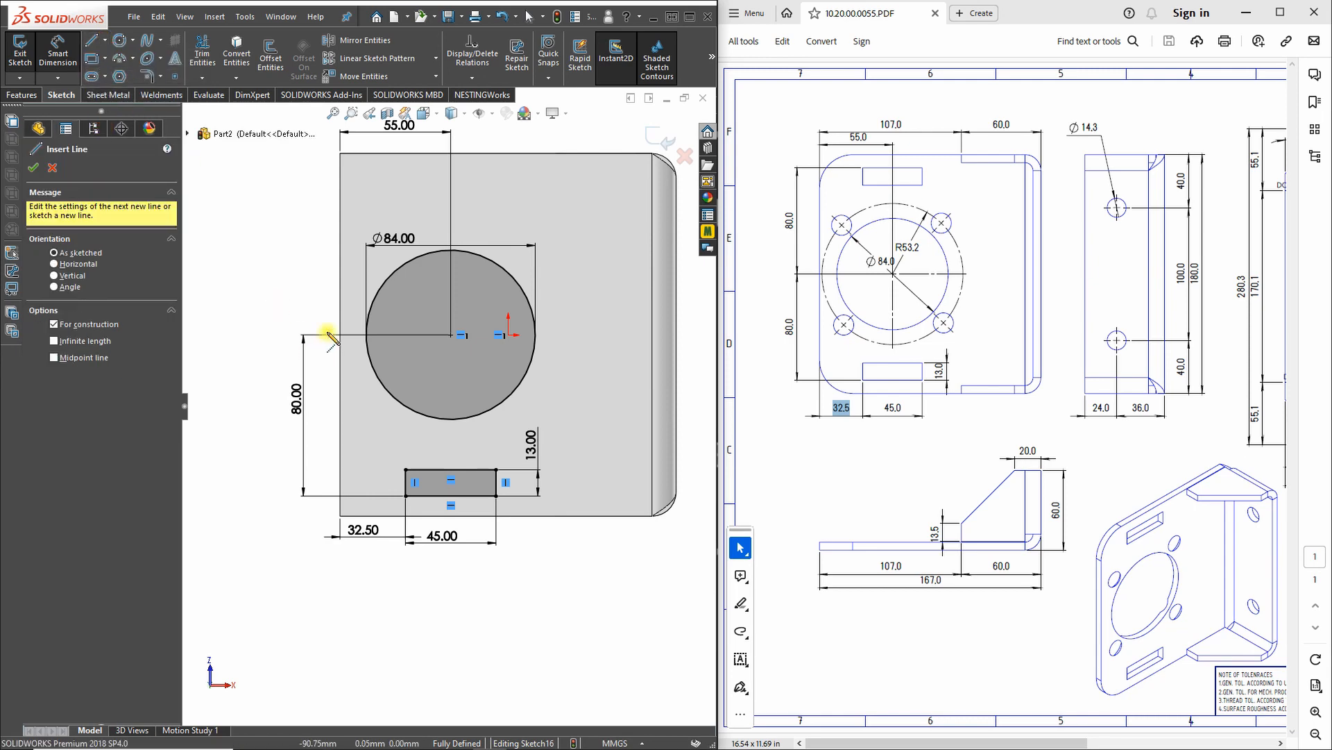
click(340, 335)
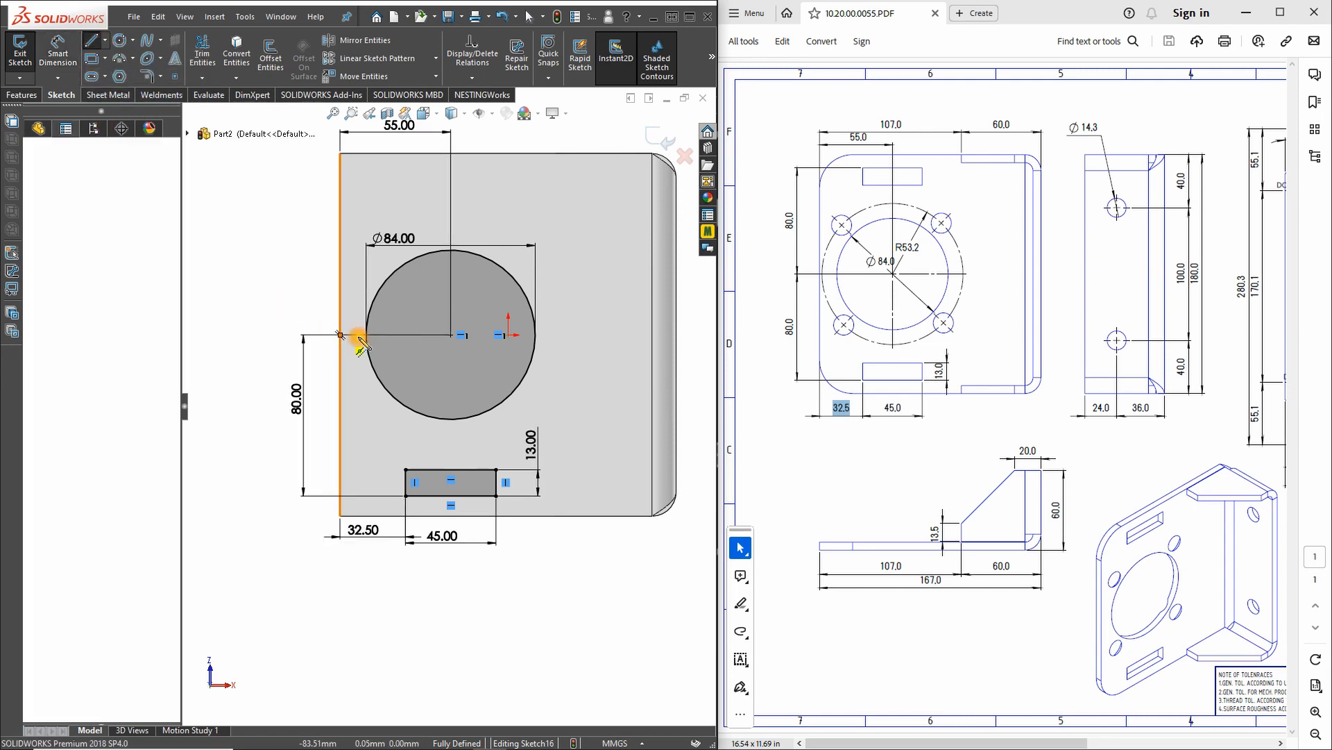
click(627, 335)
key(Escape)
key(Escape)
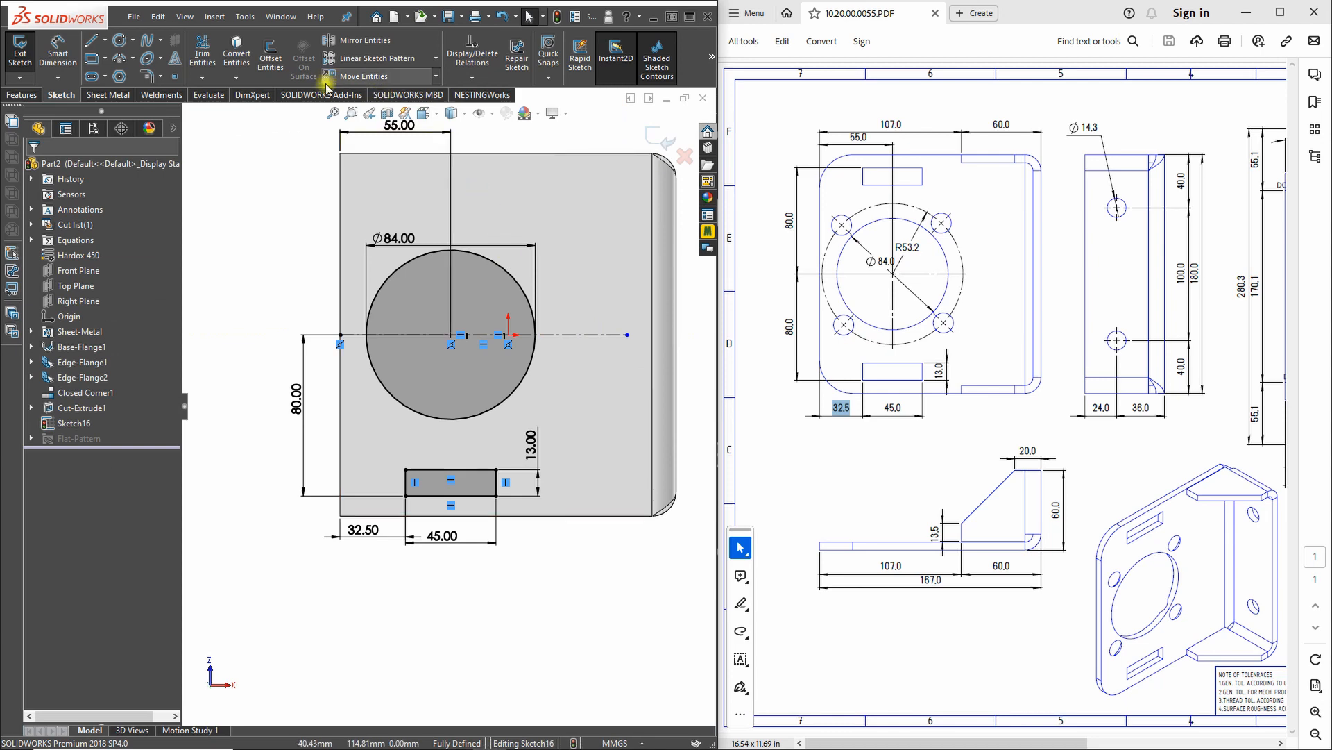
- Mirror the rectangle's four lines about the horizontal centerline to make the second slot above the circle
click(363, 40)
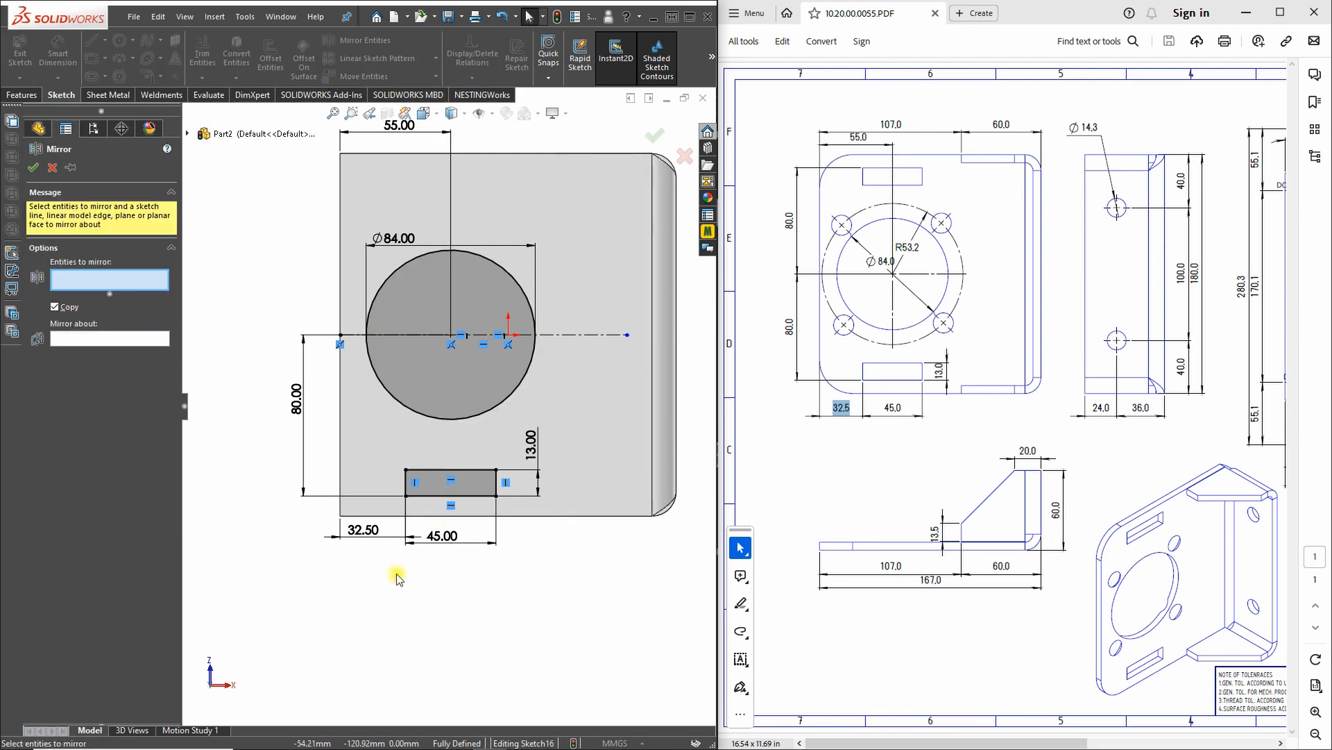
double_click(414, 487)
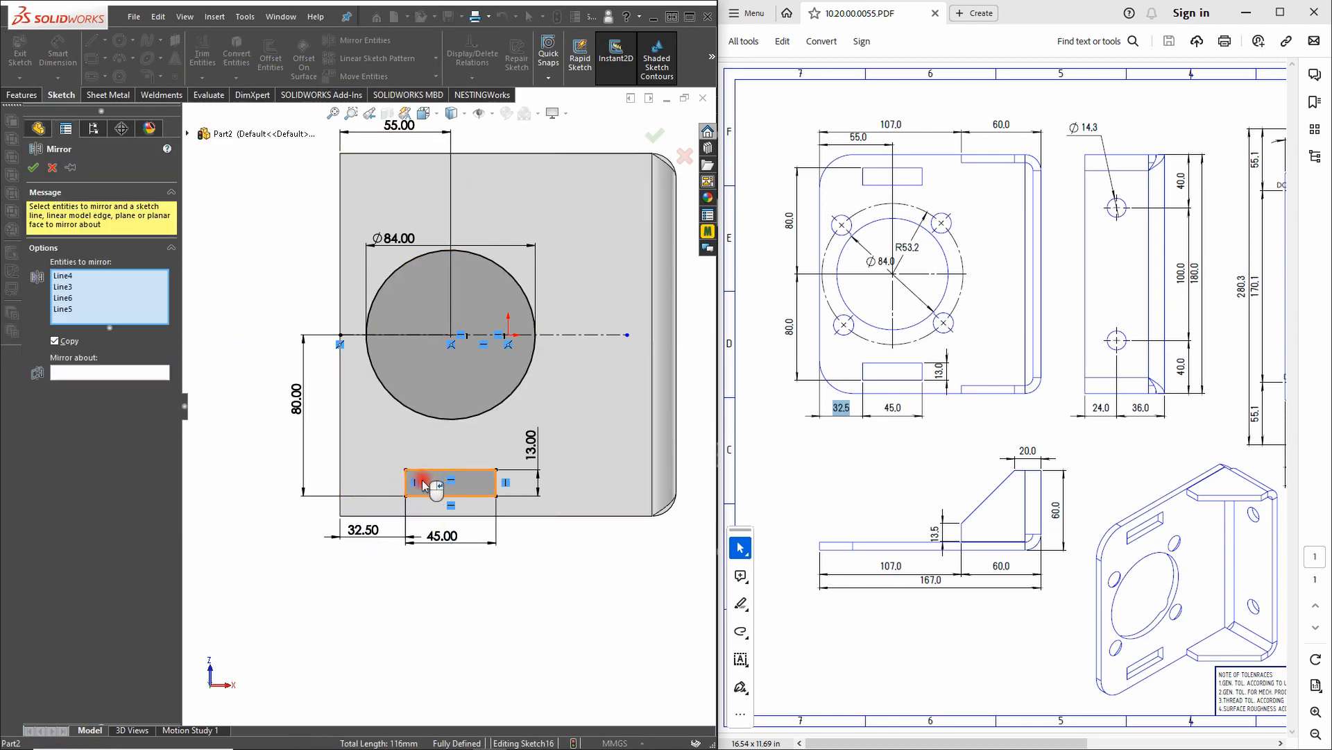
click(110, 373)
click(603, 335)
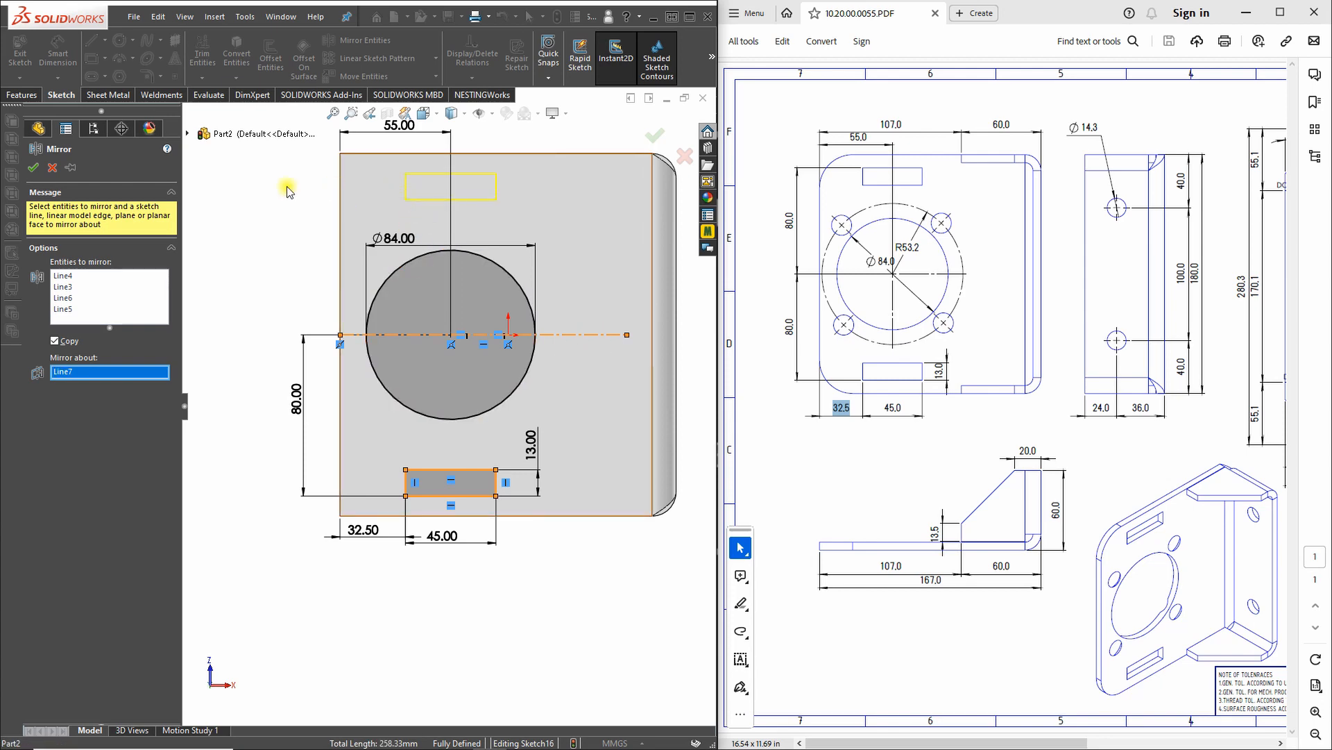
click(32, 167)
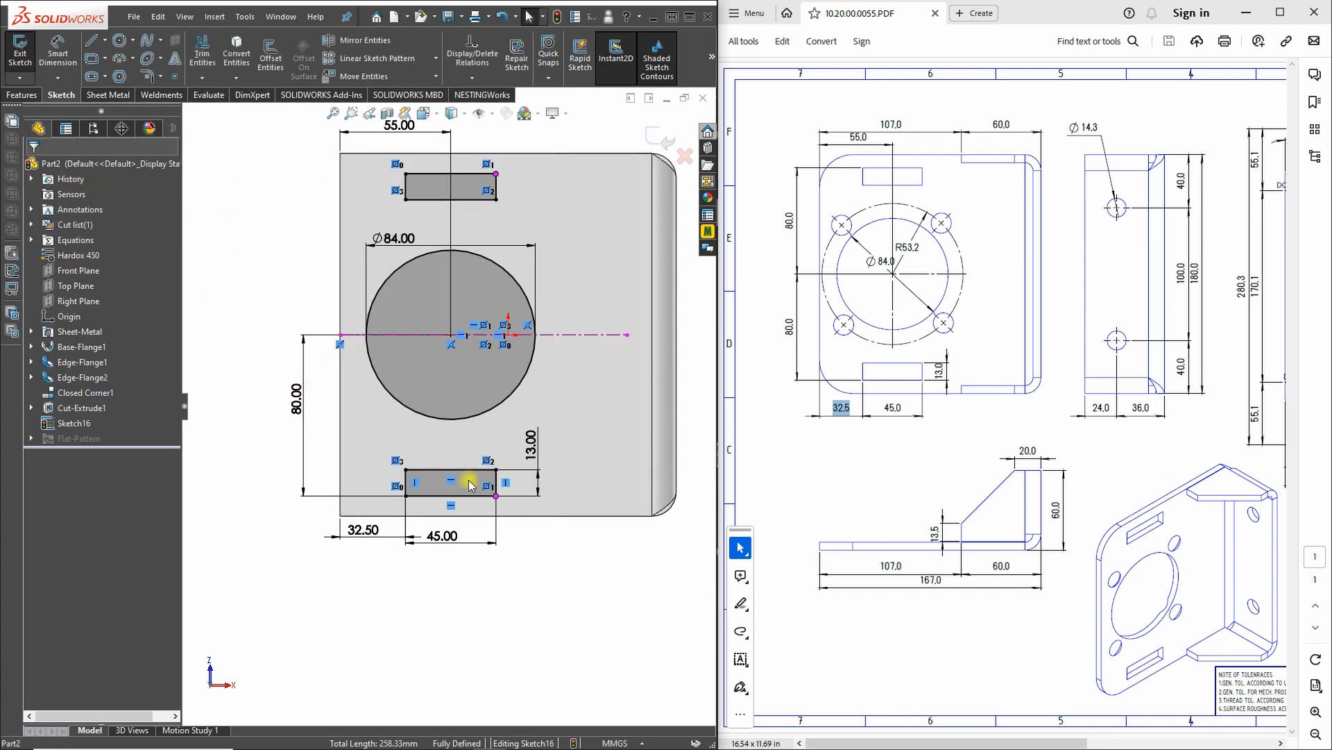
- Cut-extrude the circle and both slot rectangles through the base plate
click(22, 95)
click(214, 52)
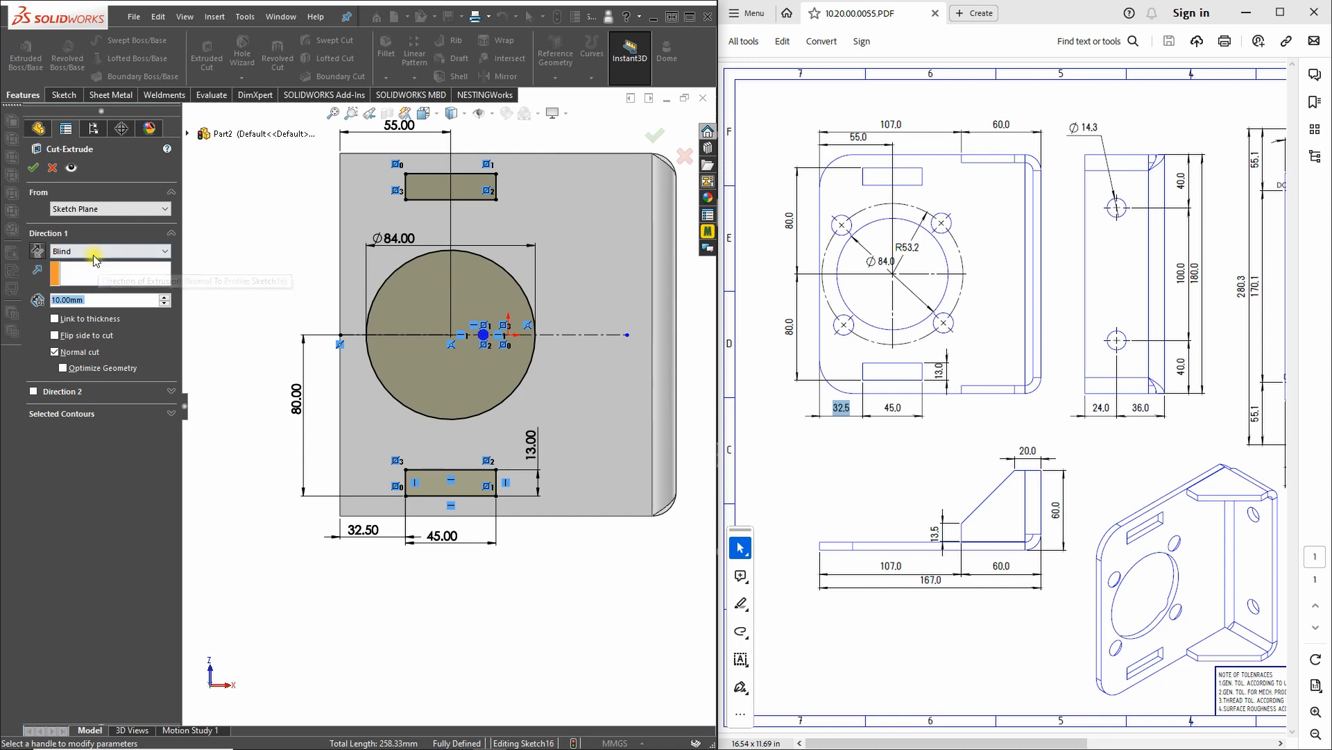
click(94, 253)
click(89, 263)
click(31, 169)
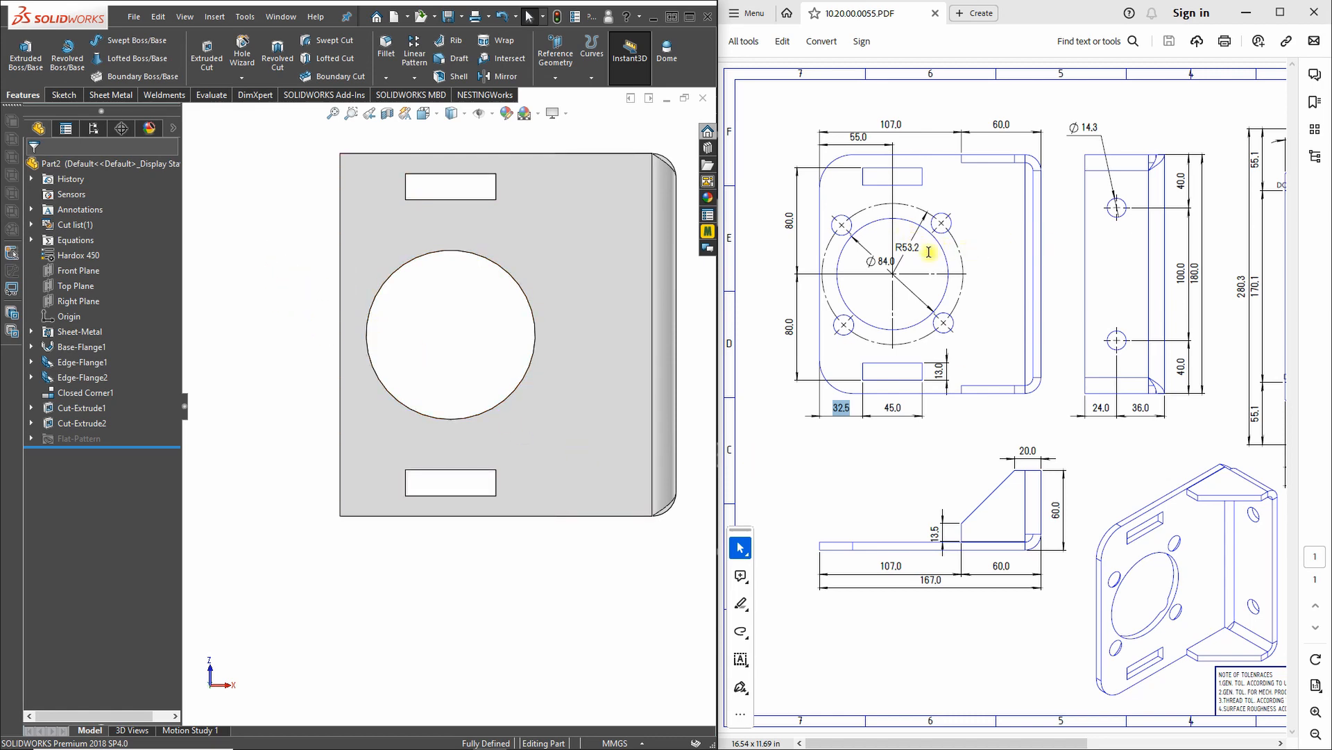
- Examine the drawing for the motor mounting holes' diameter, countersink callout and bolt-circle radius
click(949, 226)
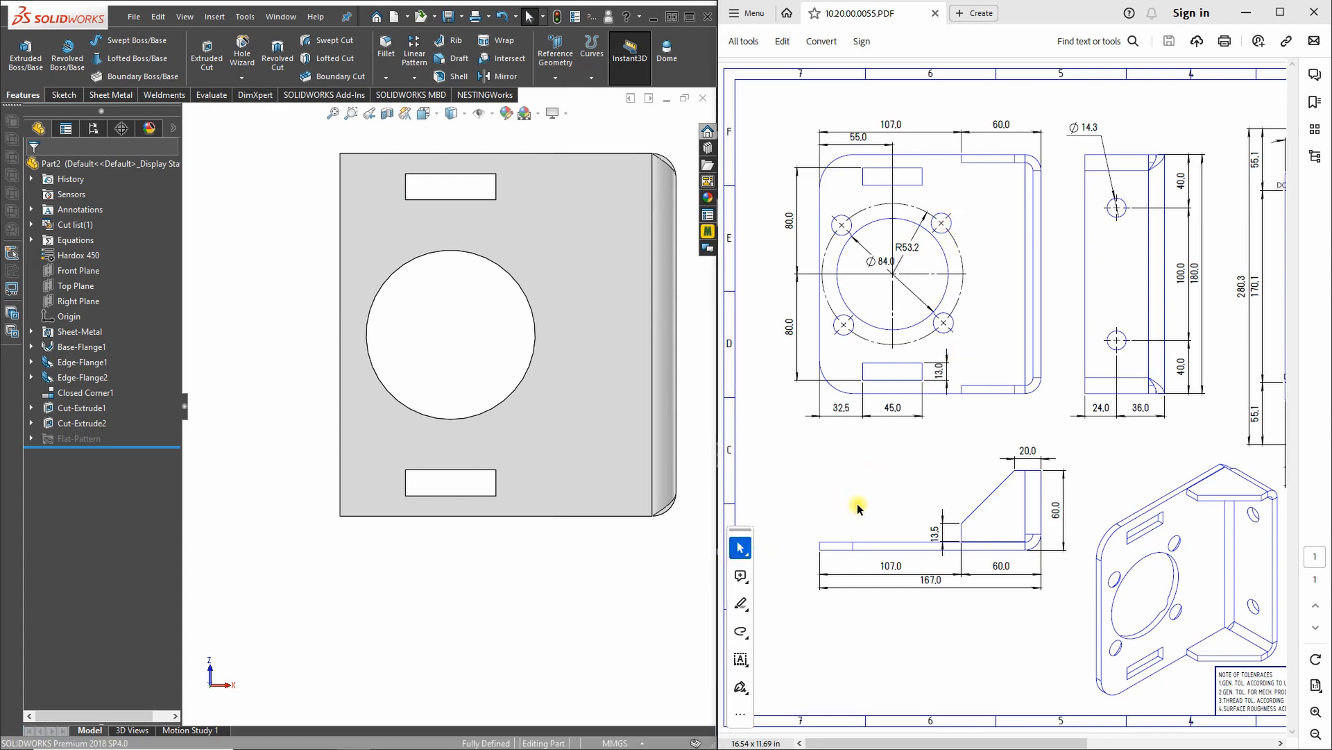
ctrl+scroll(859, 512, down, 3)
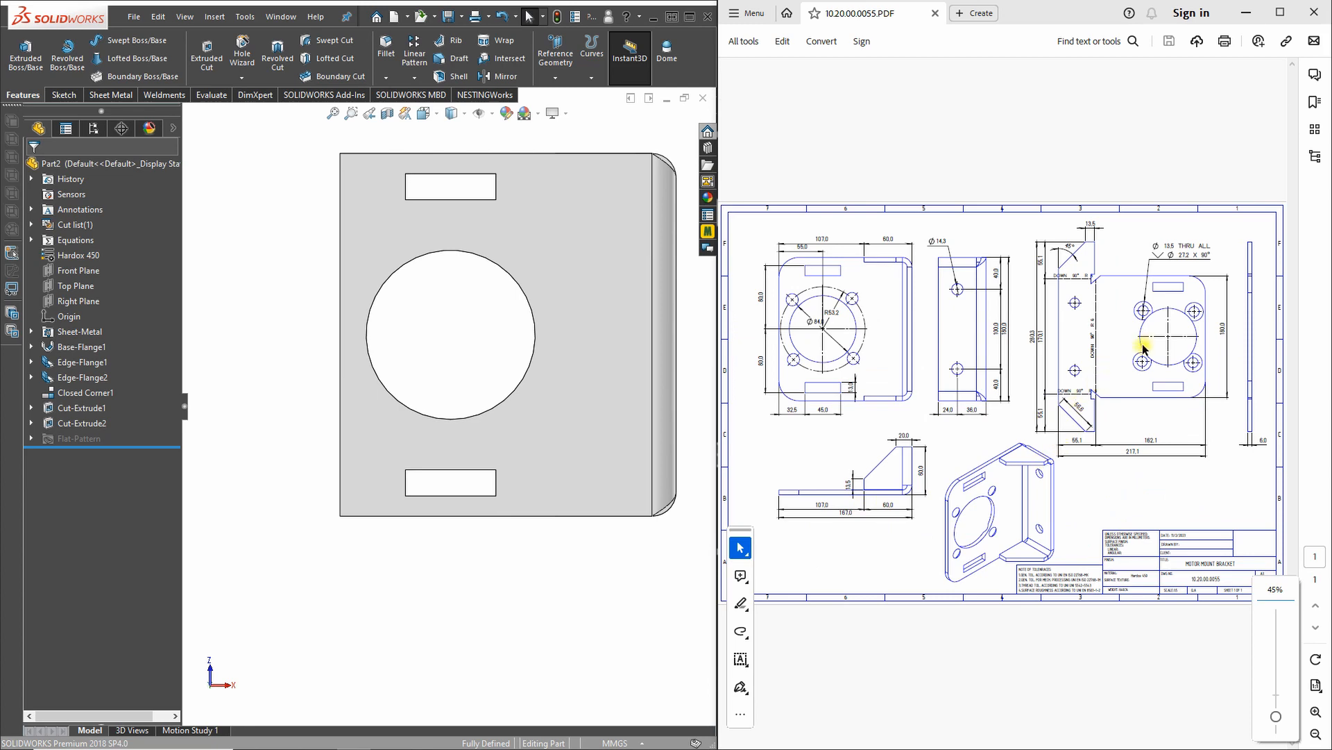
ctrl+scroll(1144, 349, up, 3)
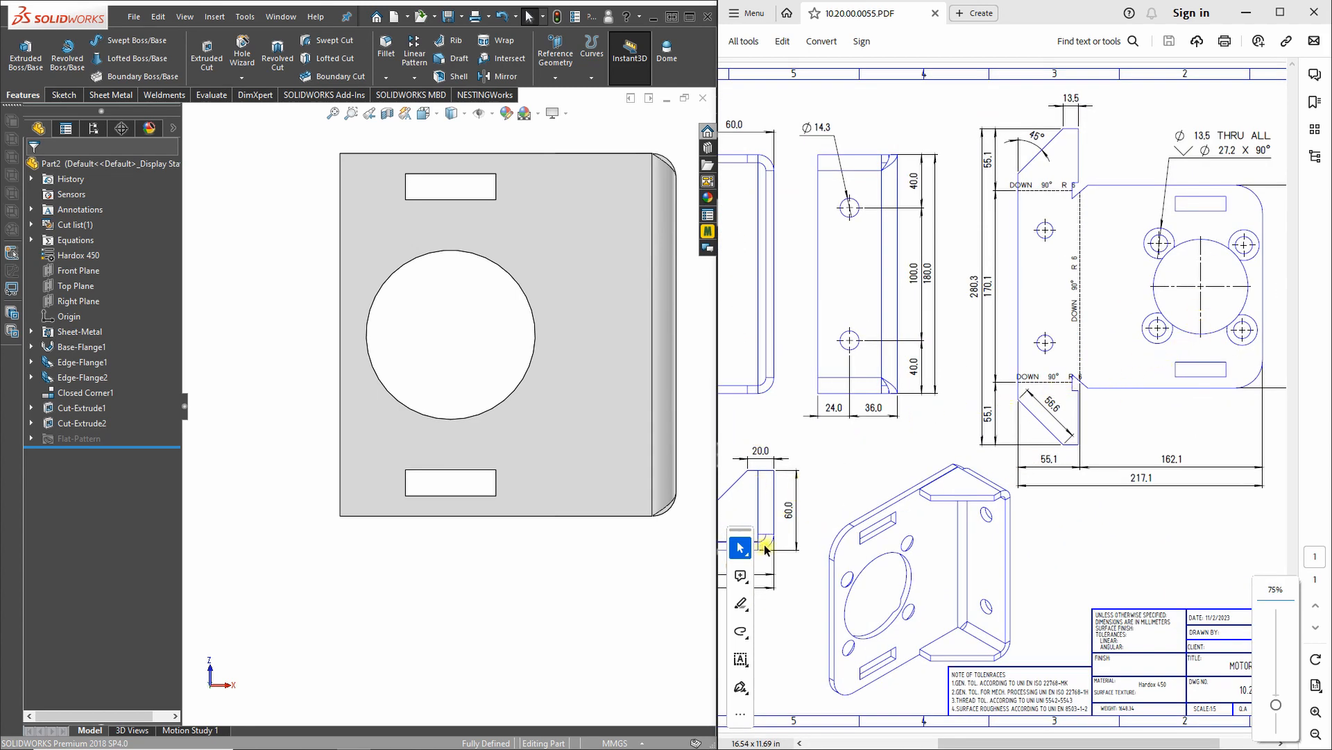
click(740, 548)
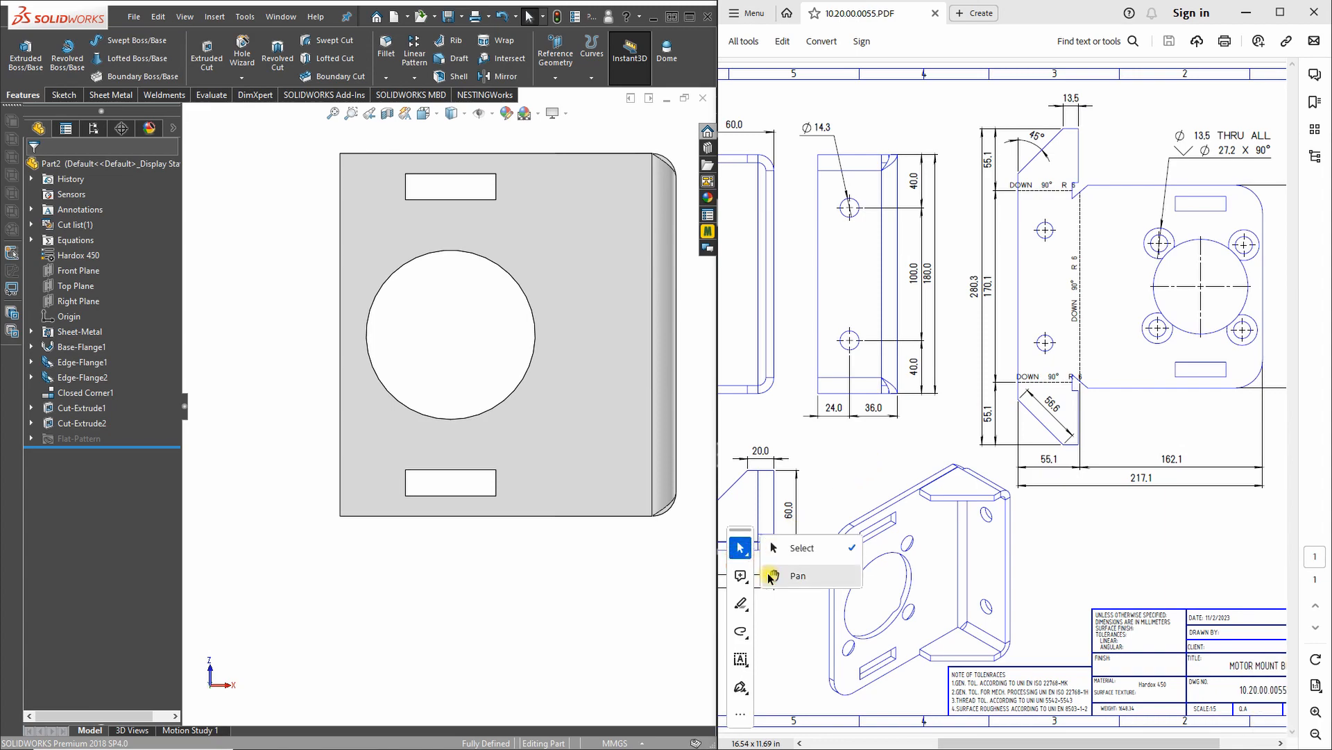
click(777, 576)
mouse_move(797, 476)
mouse_down()
mouse_move(1018, 435)
mouse_move(1116, 436)
mouse_up()
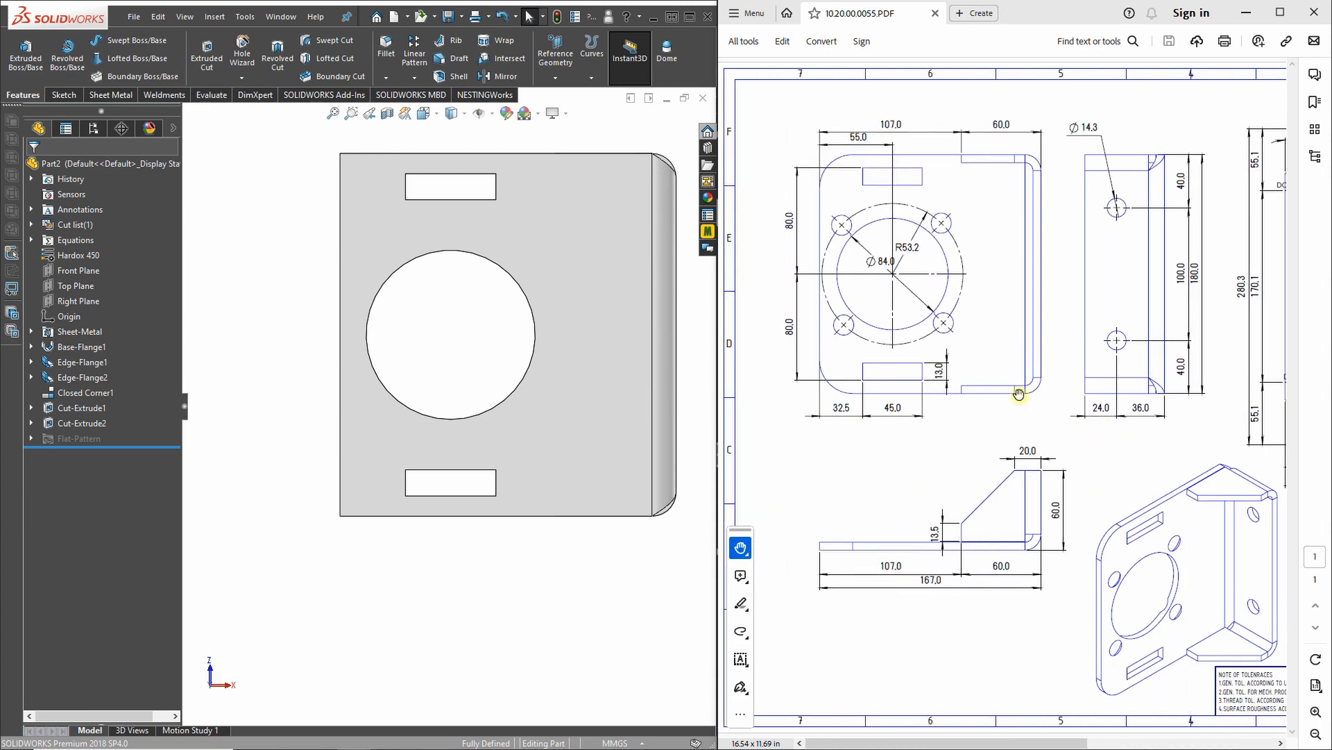
click(738, 553)
click(784, 548)
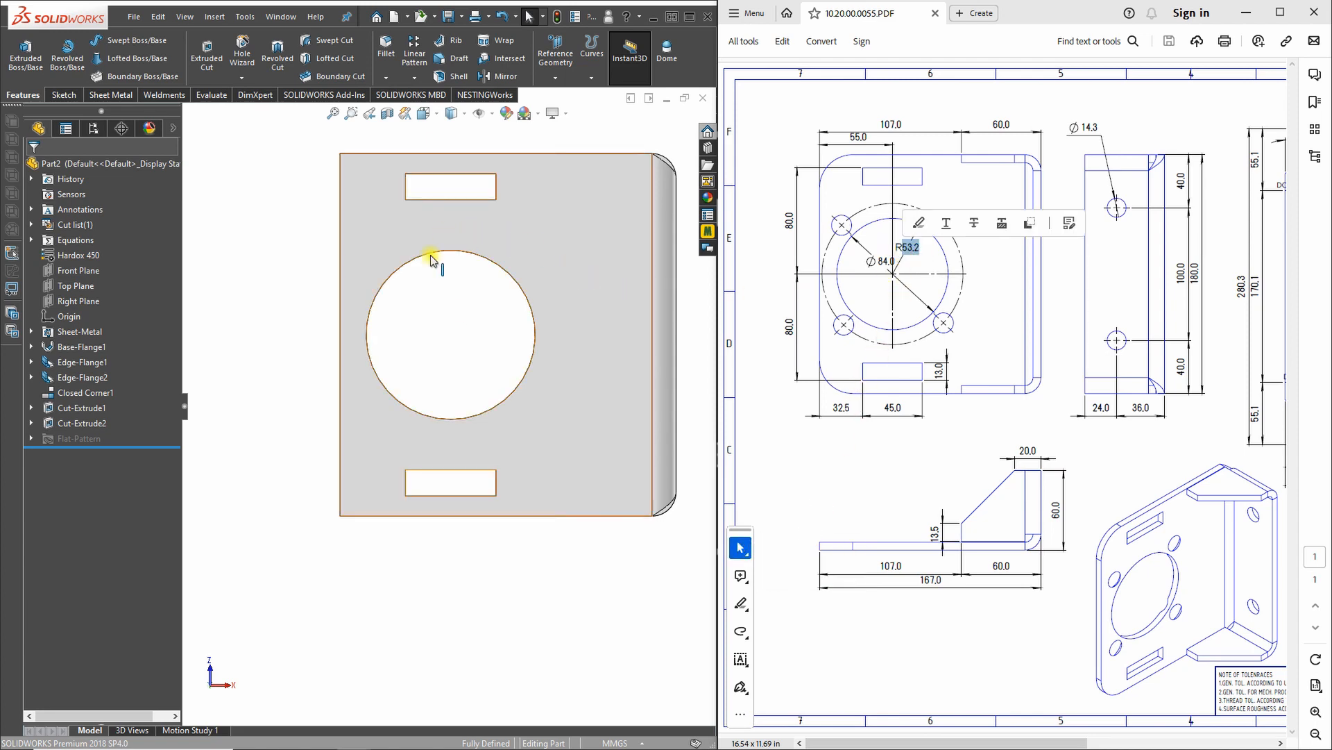
- Start a sketch on the base plate's face and draw a construction circle about 117 mm in diameter, concentric with the central hole
click(543, 252)
click(601, 207)
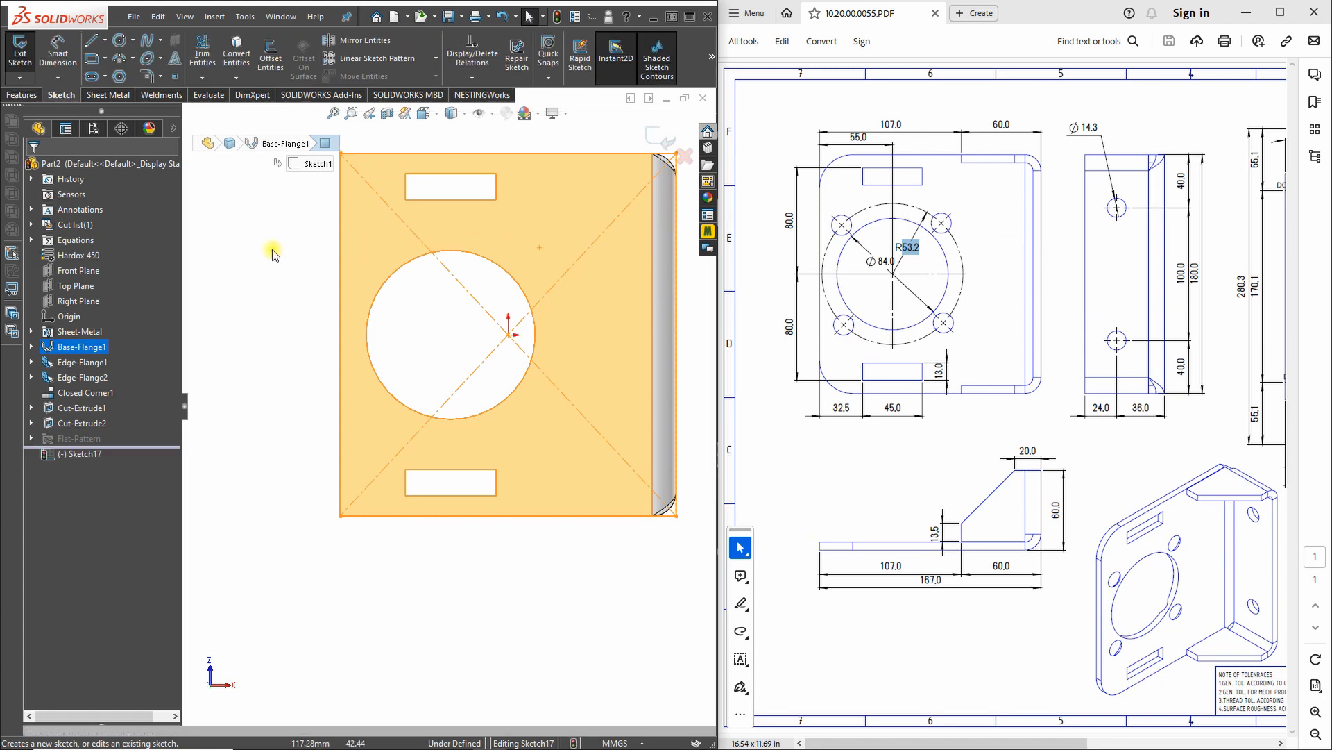
click(119, 43)
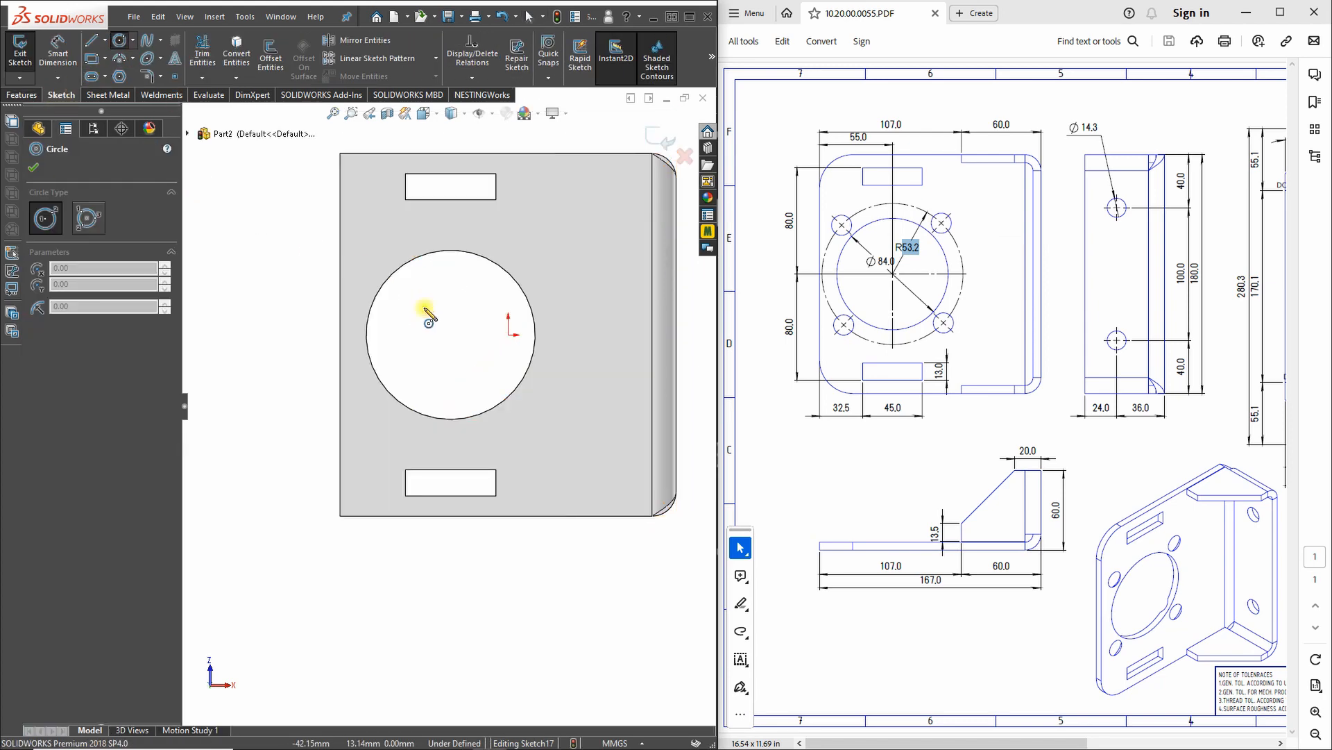
click(451, 335)
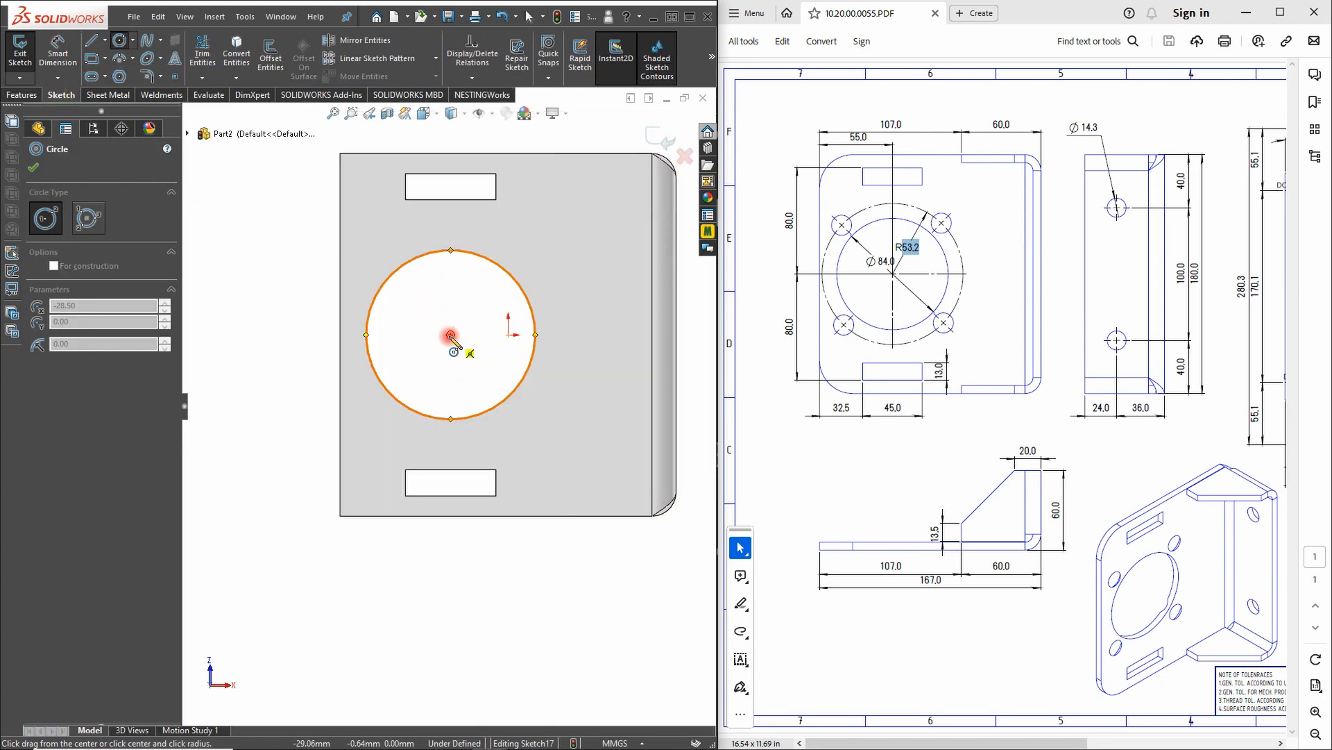
click(492, 223)
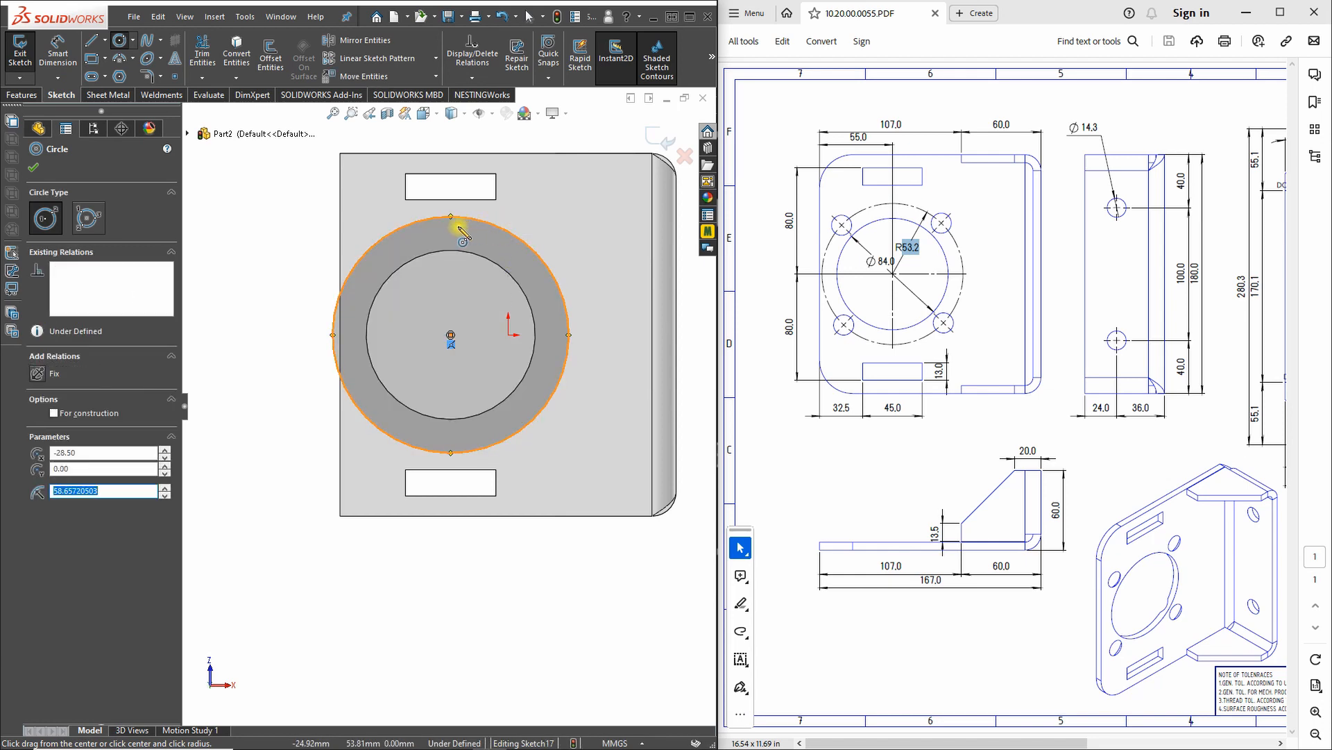
click(56, 414)
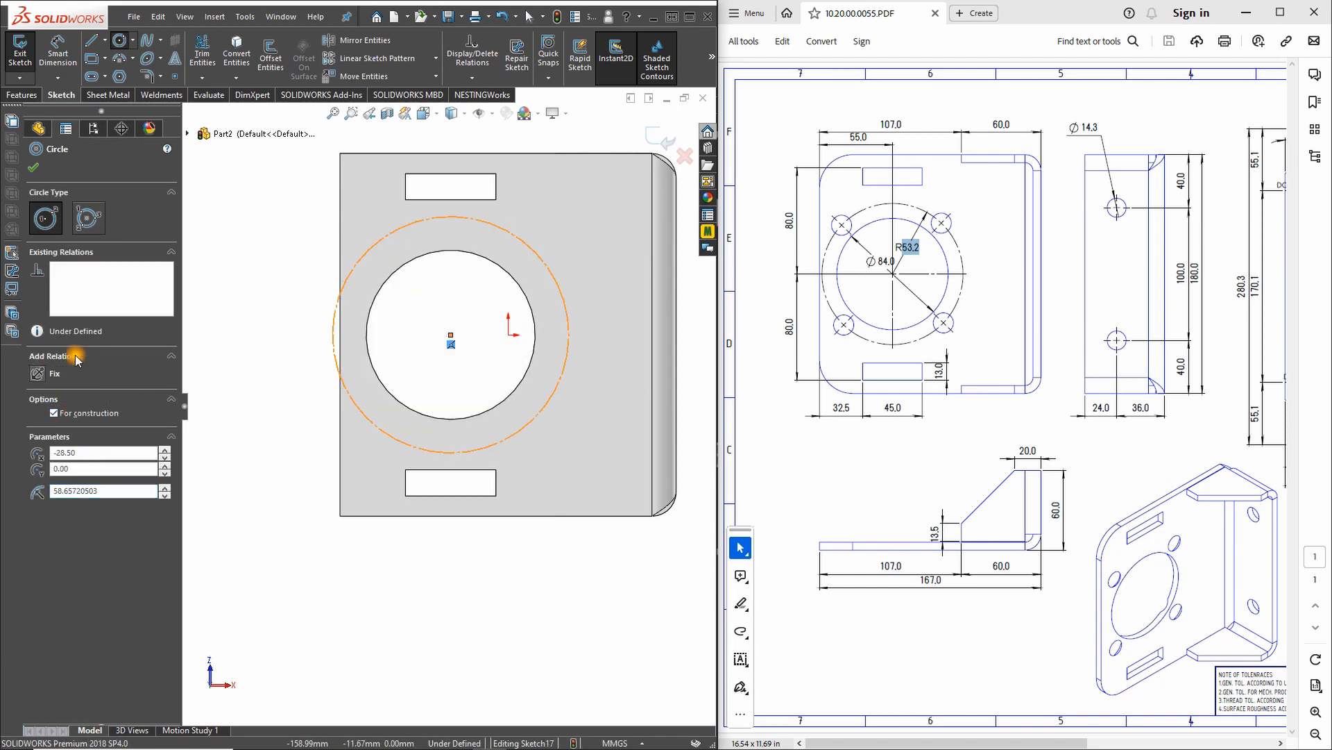
click(33, 167)
- Set the construction circle's diameter to 53.2*2, giving 106.4 mm
right_drag(267, 348, 271, 322)
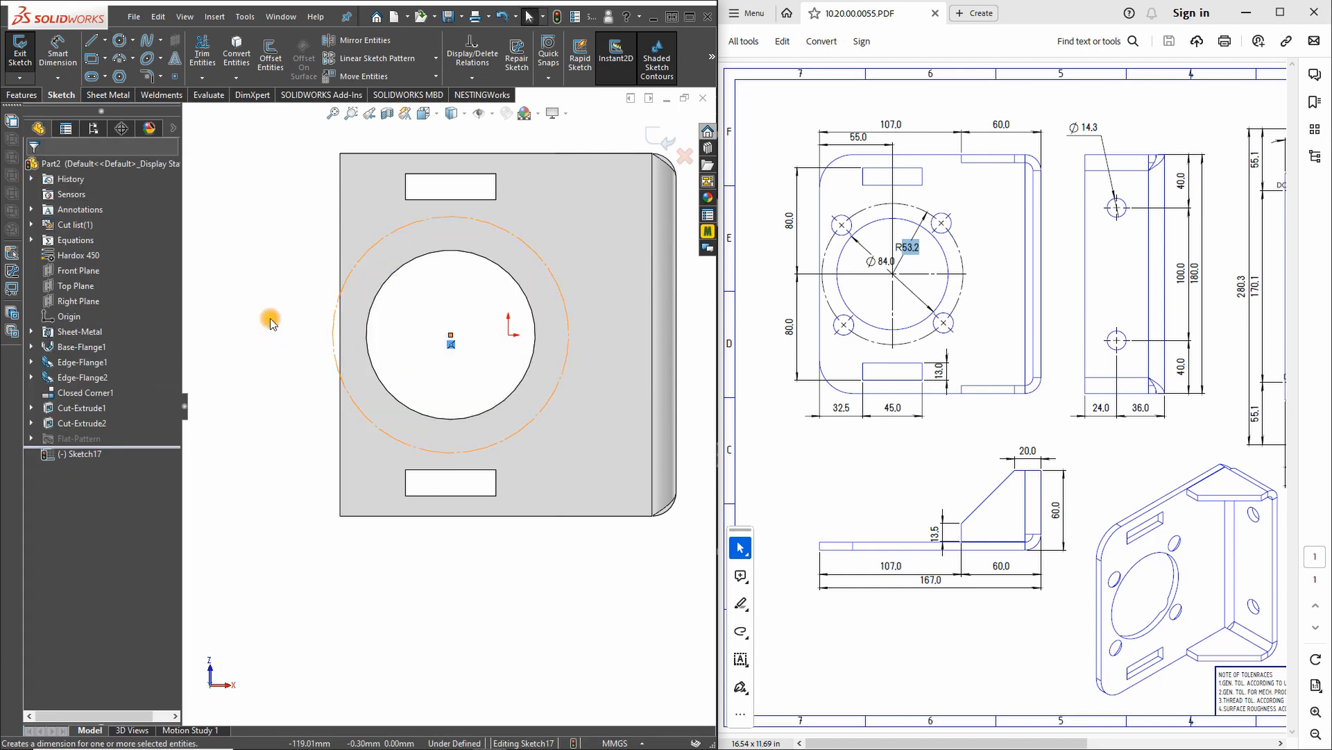
click(518, 238)
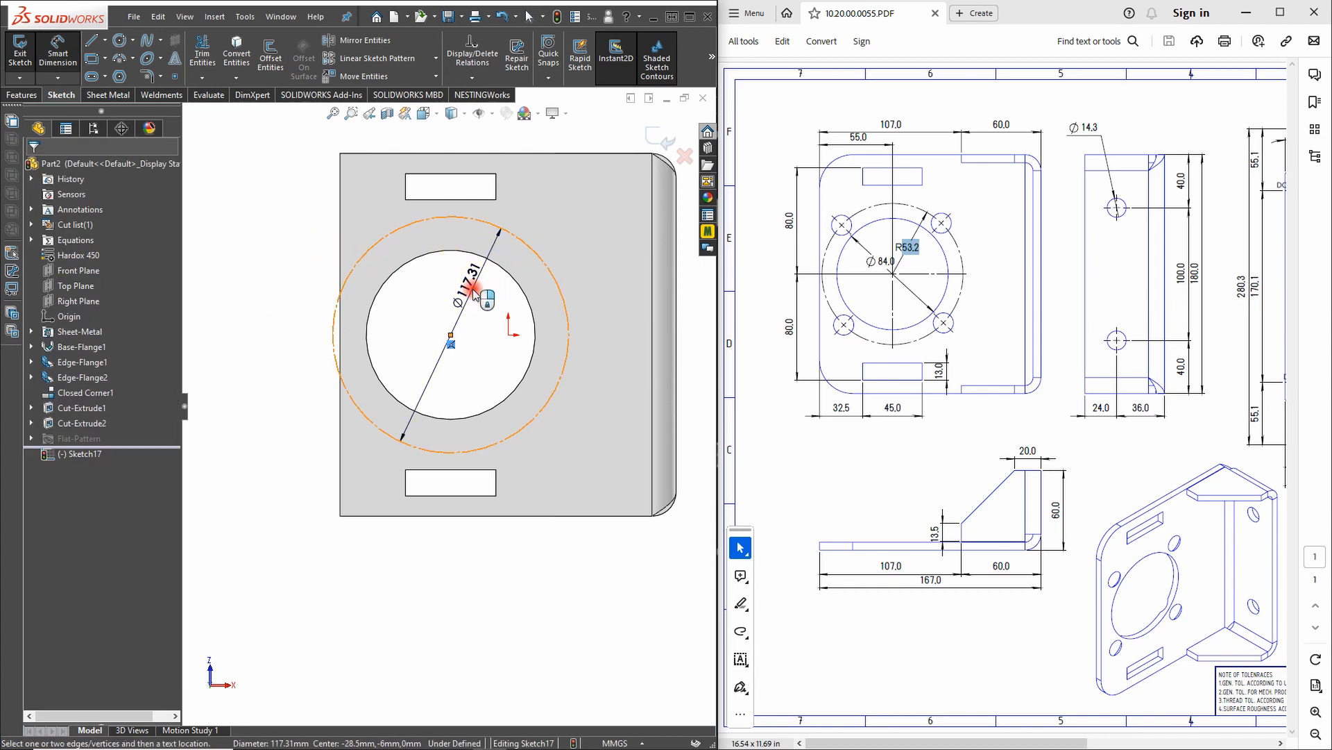
click(479, 285)
text(53.2*2)
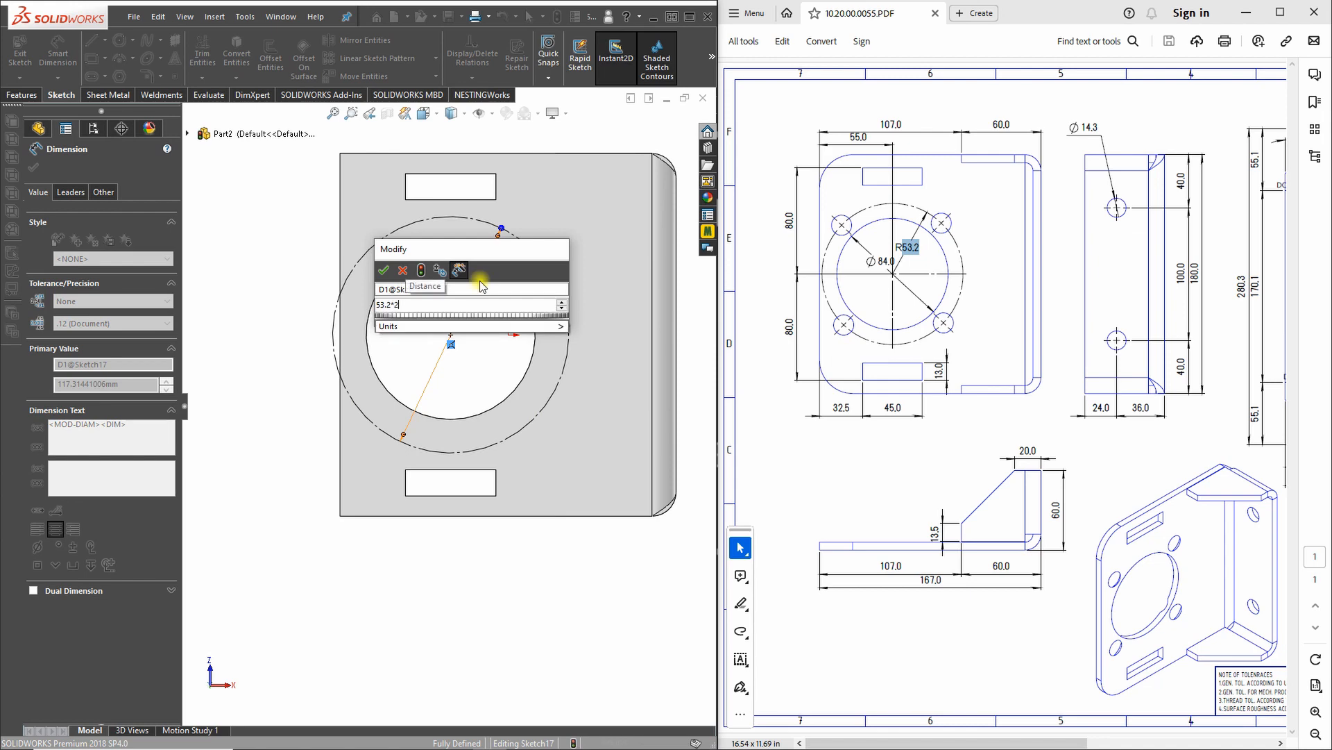
key(Escape)
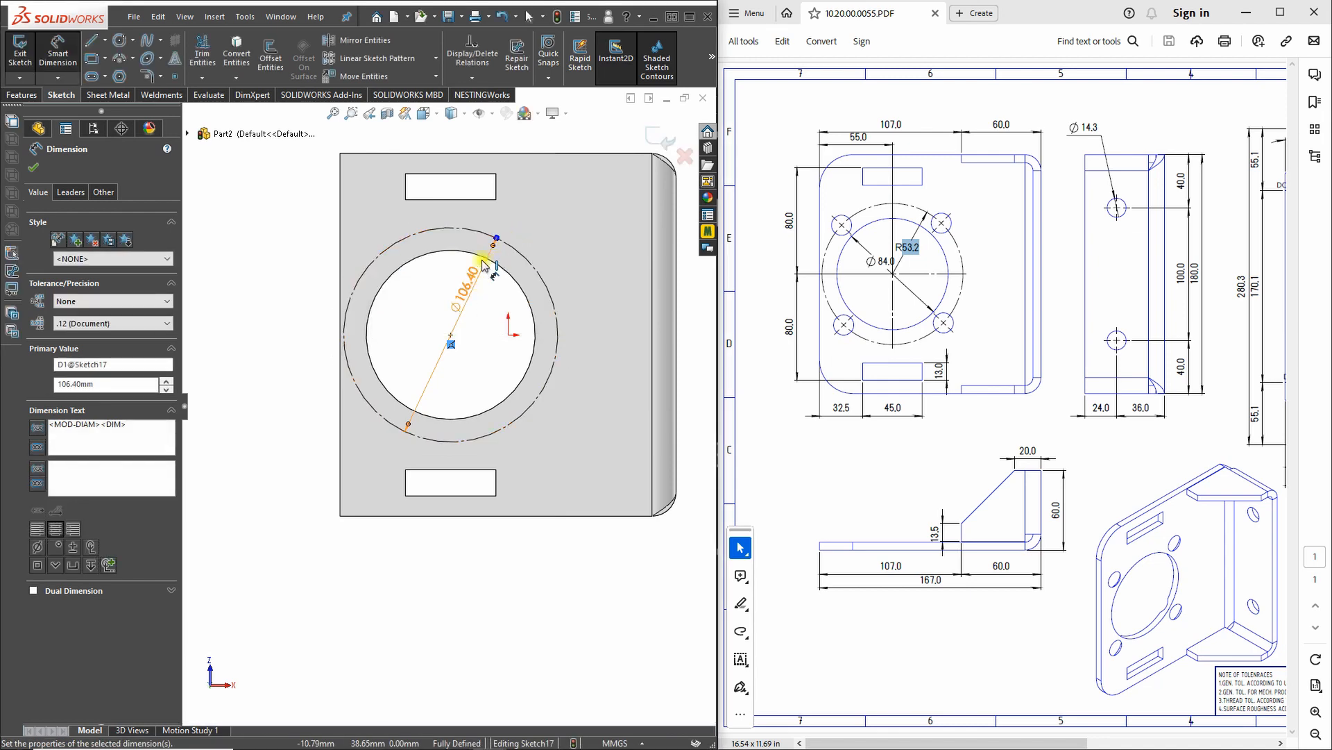
scroll(416, 276, down, 2)
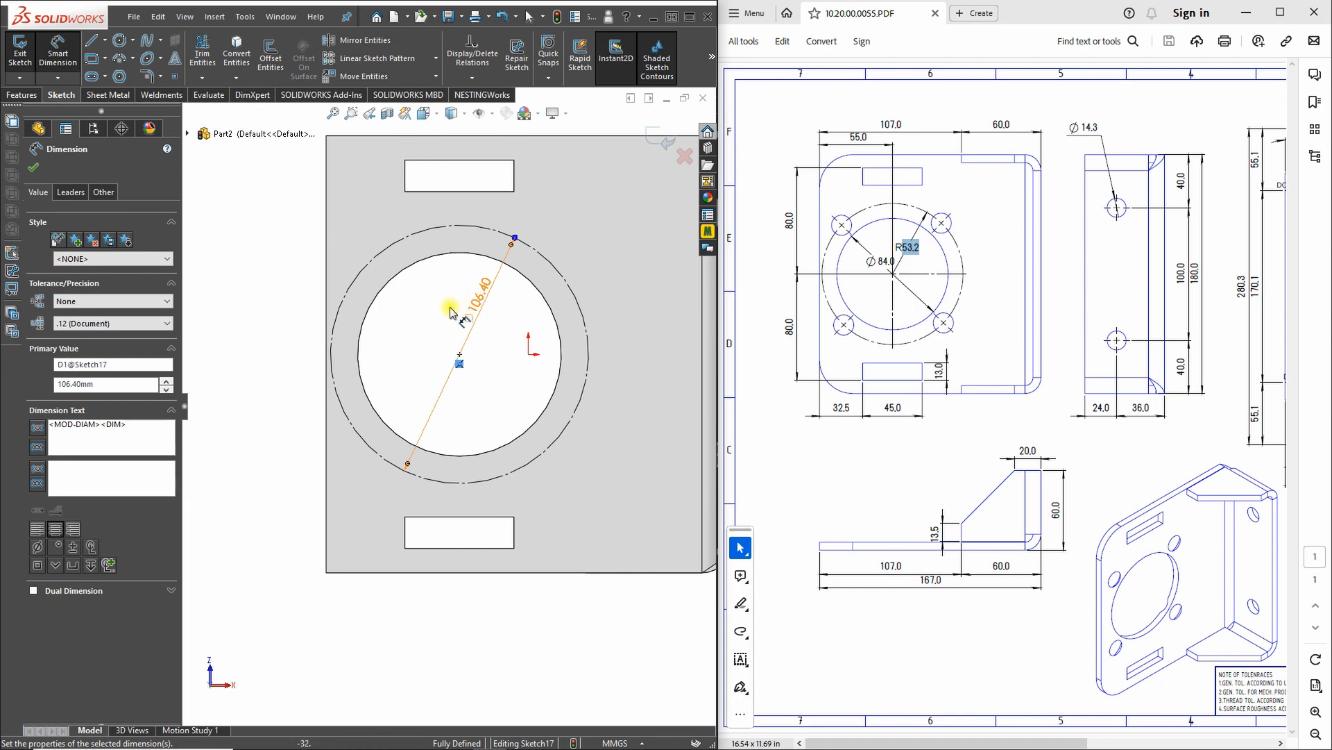
scroll(438, 312, down, 2)
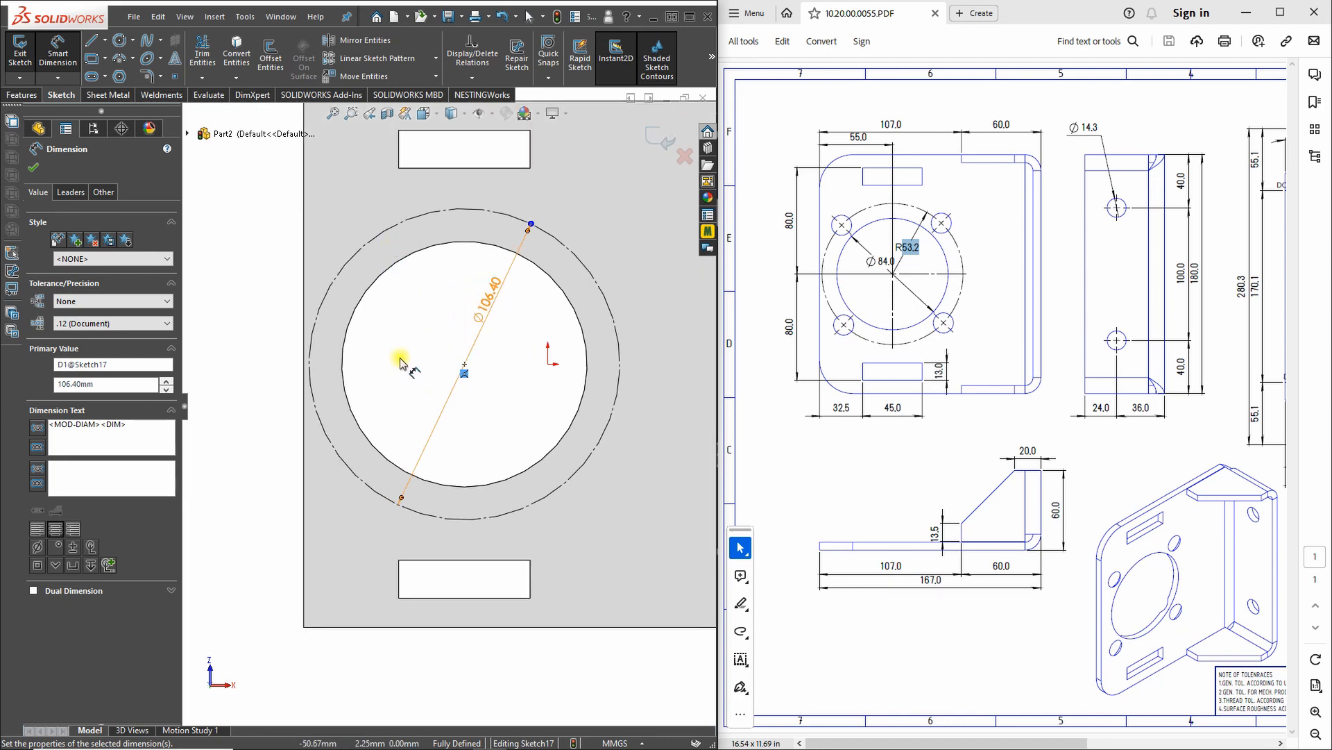
click(232, 281)
- Draw a vertical and a horizontal centerline from the construction circle's center to its top and right quadrant points
scroll(396, 315, down, 2)
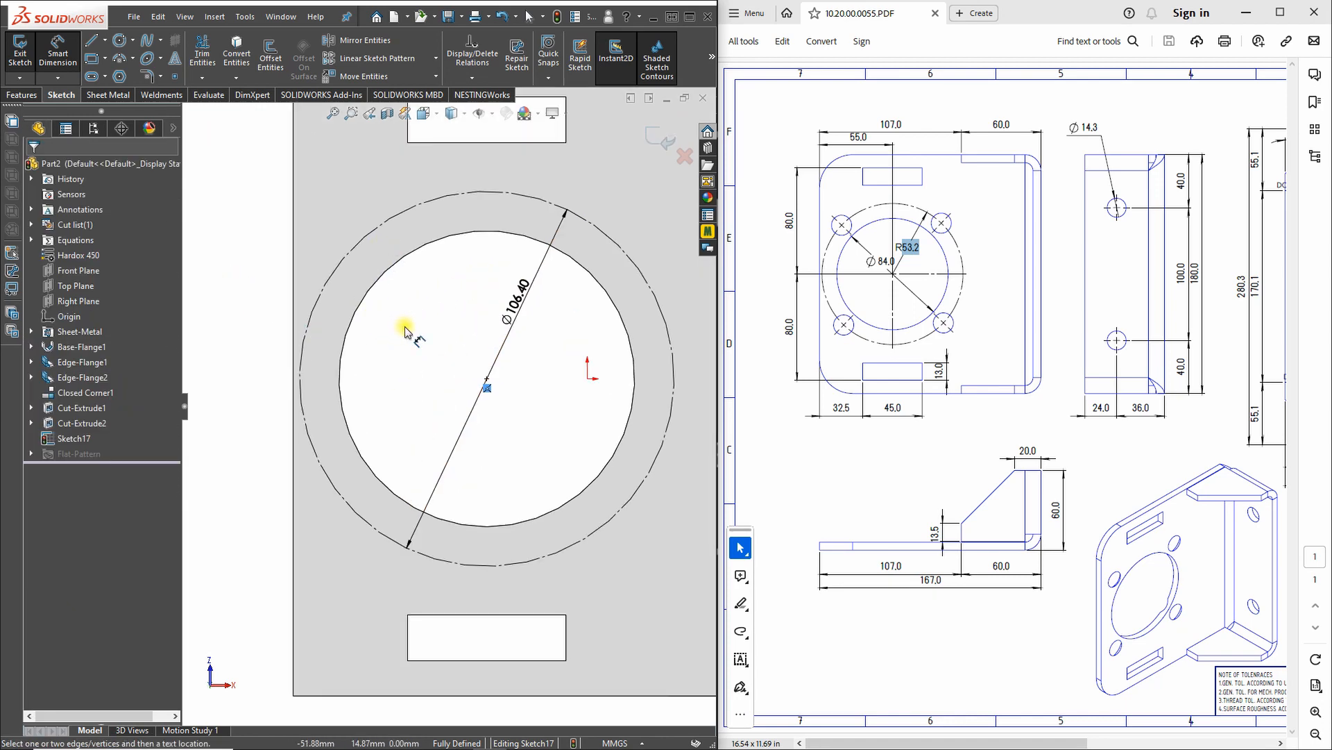
scroll(347, 264, up, 2)
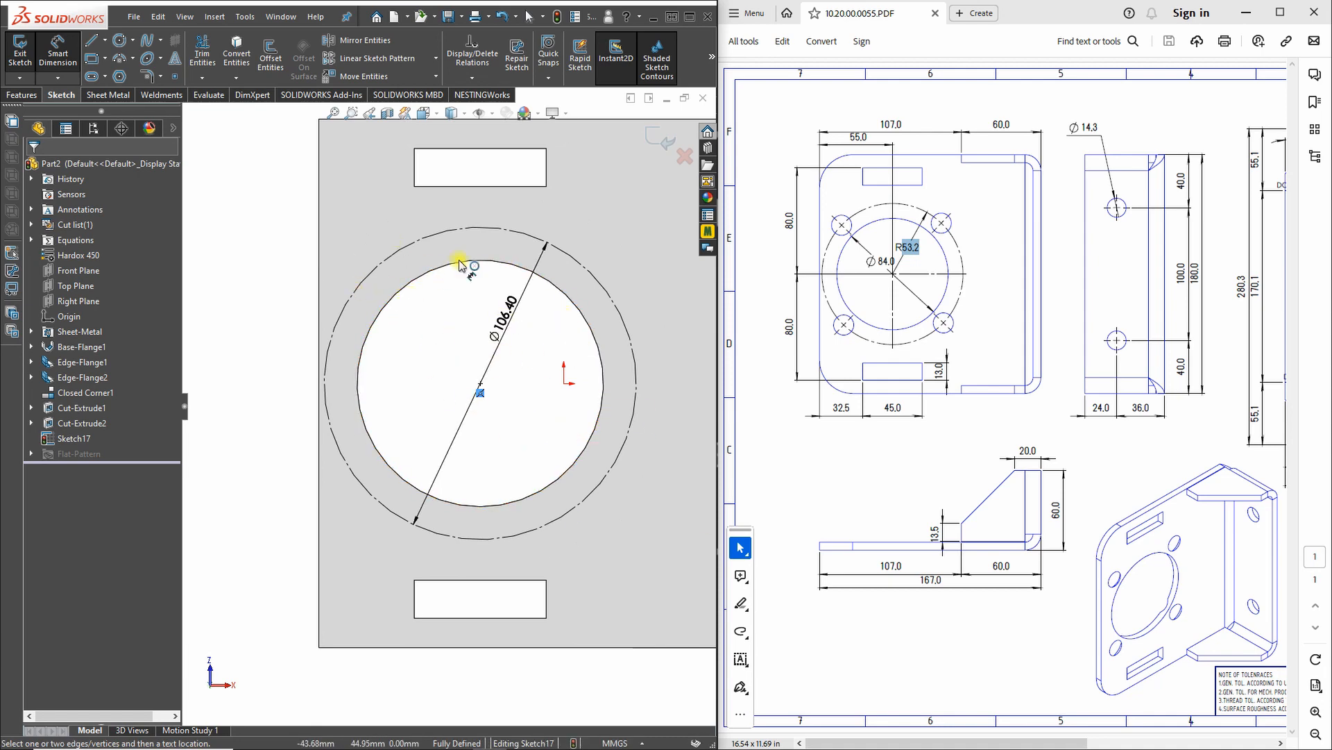
click(106, 48)
click(113, 84)
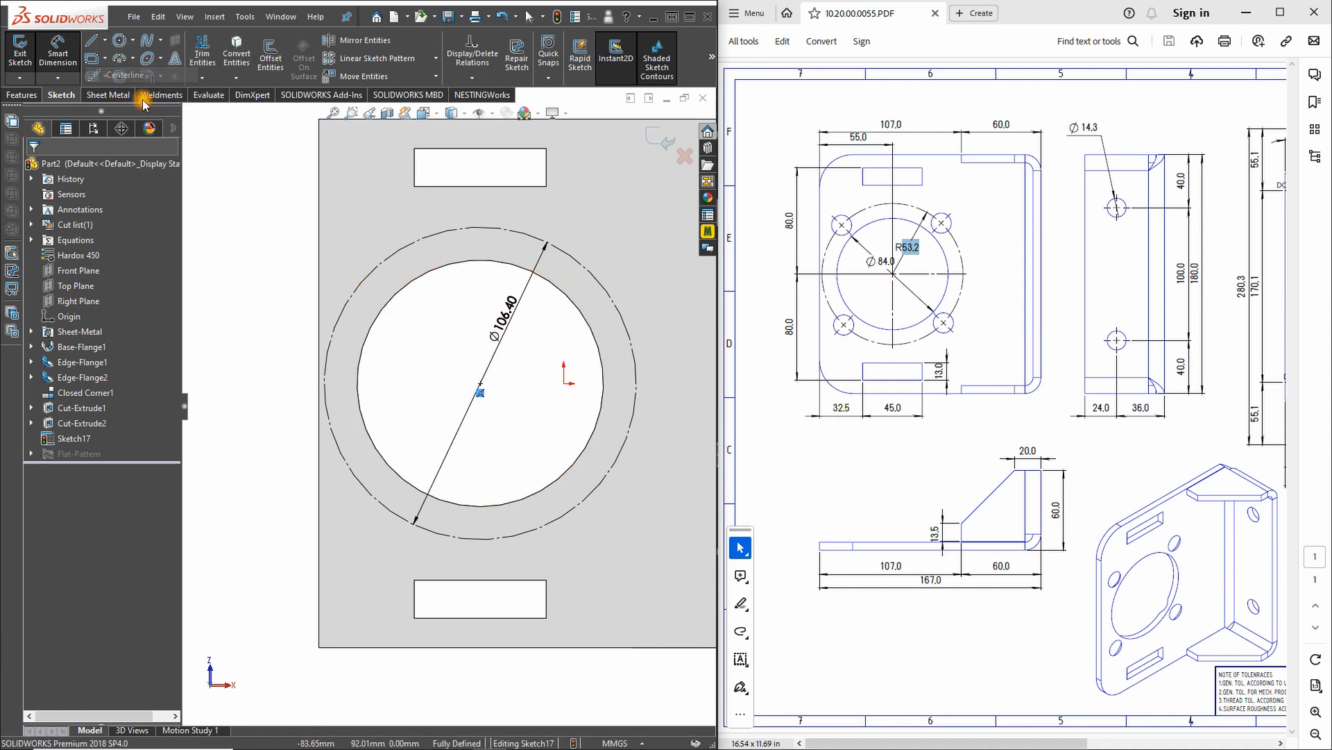
click(481, 227)
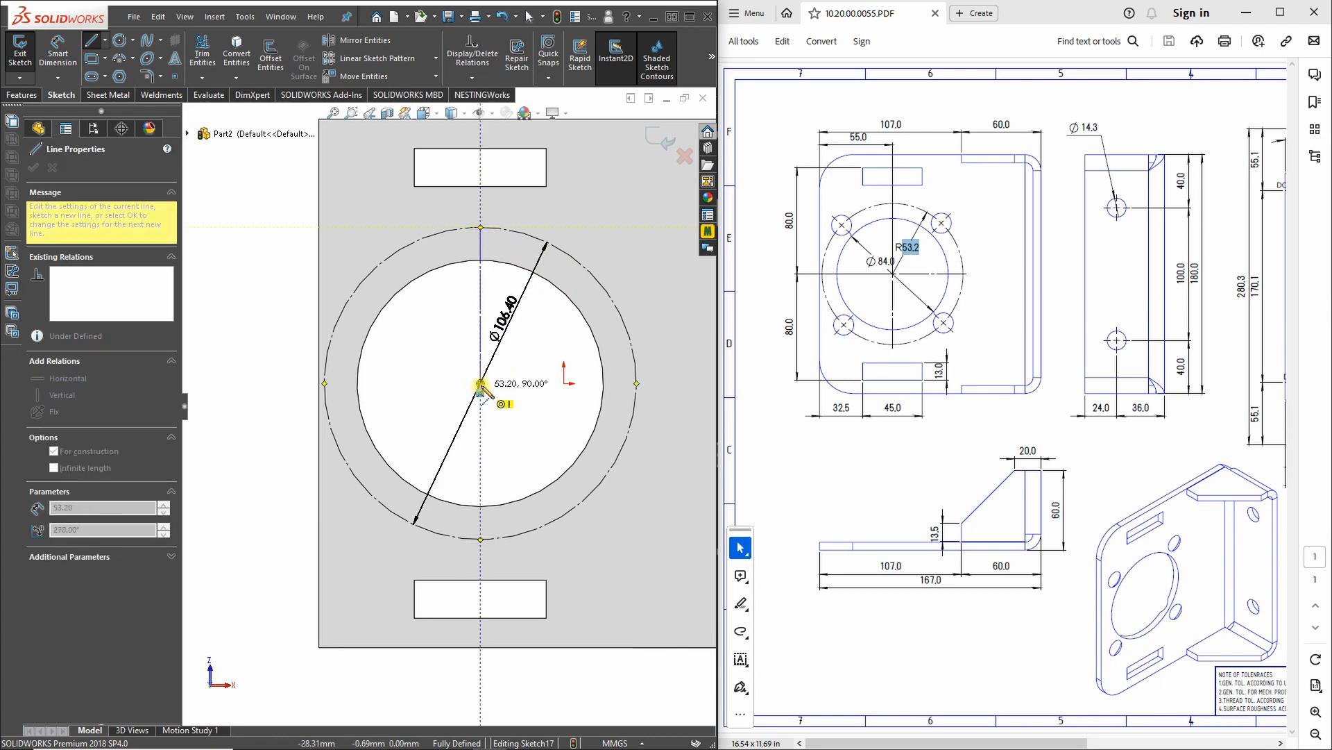
click(480, 383)
click(636, 383)
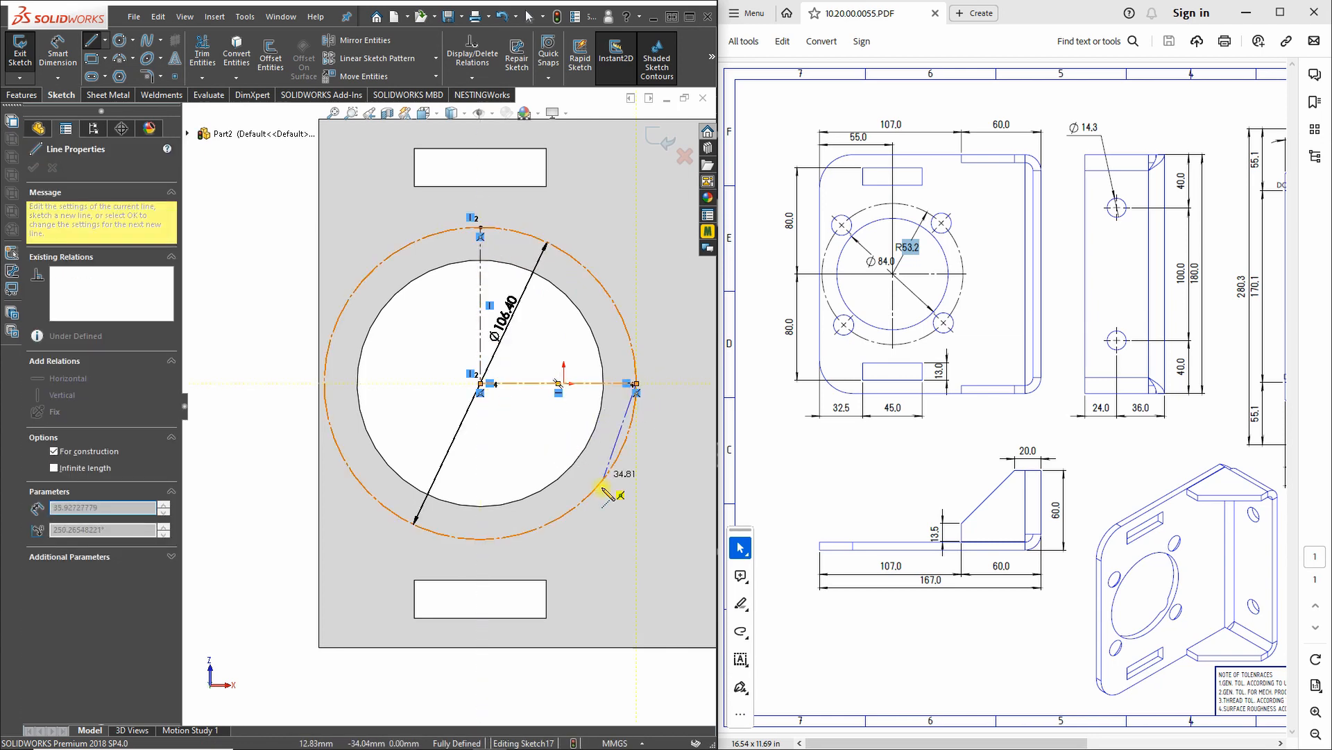
key(Escape)
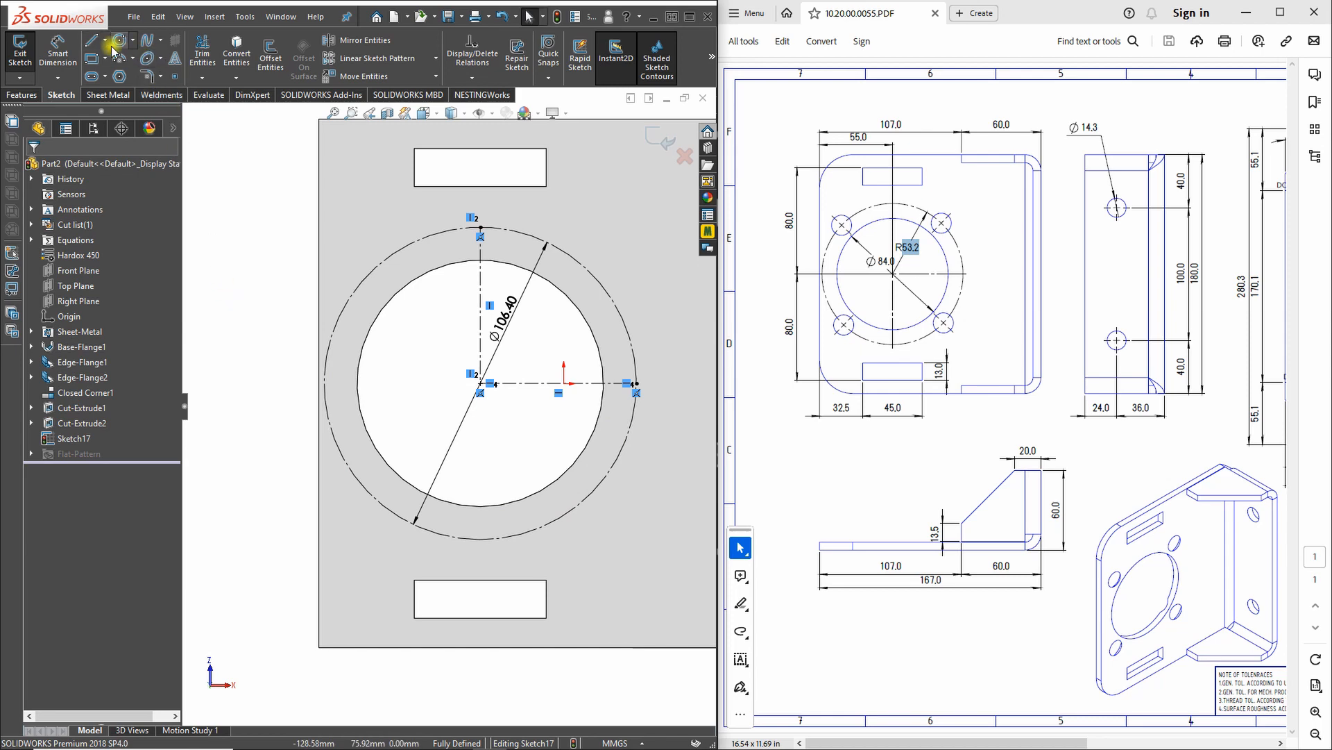
- Draw a diagonal centerline from the center to the upper right of the construction circle, at about 45°
click(105, 41)
click(111, 74)
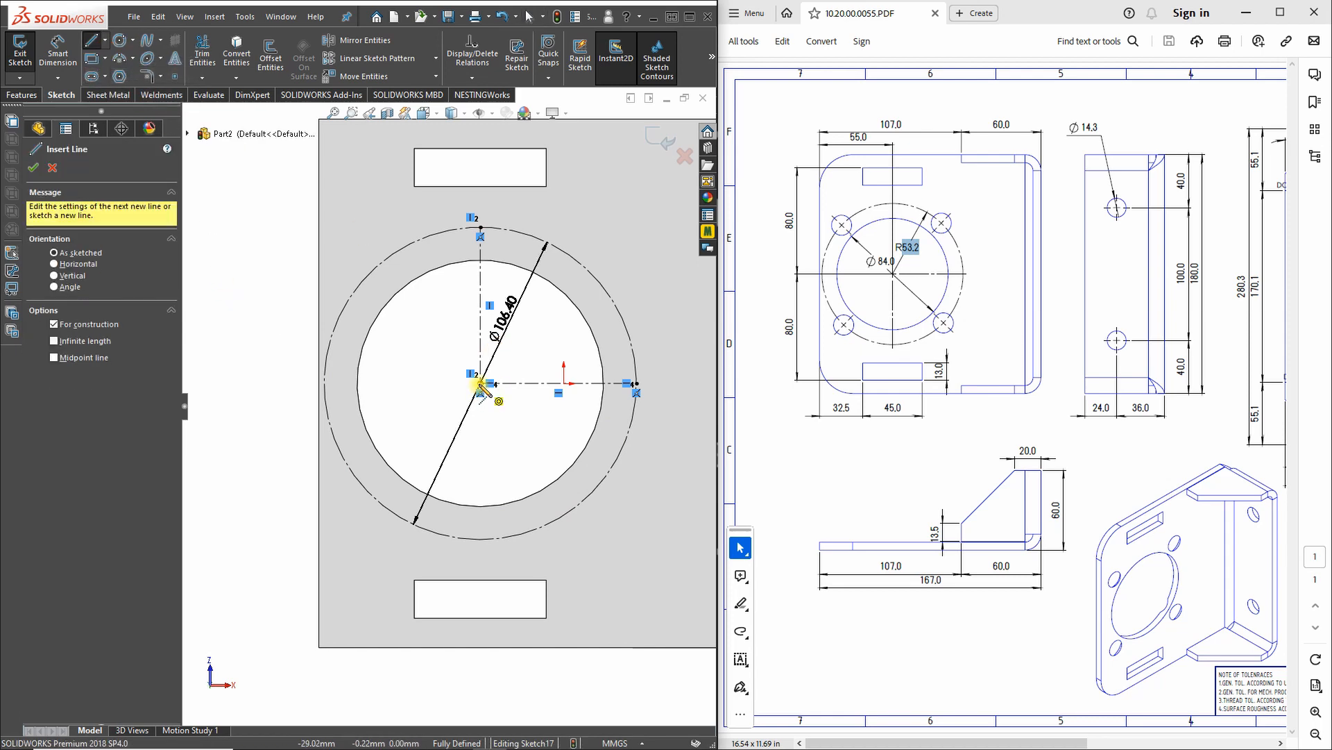
click(480, 384)
click(590, 274)
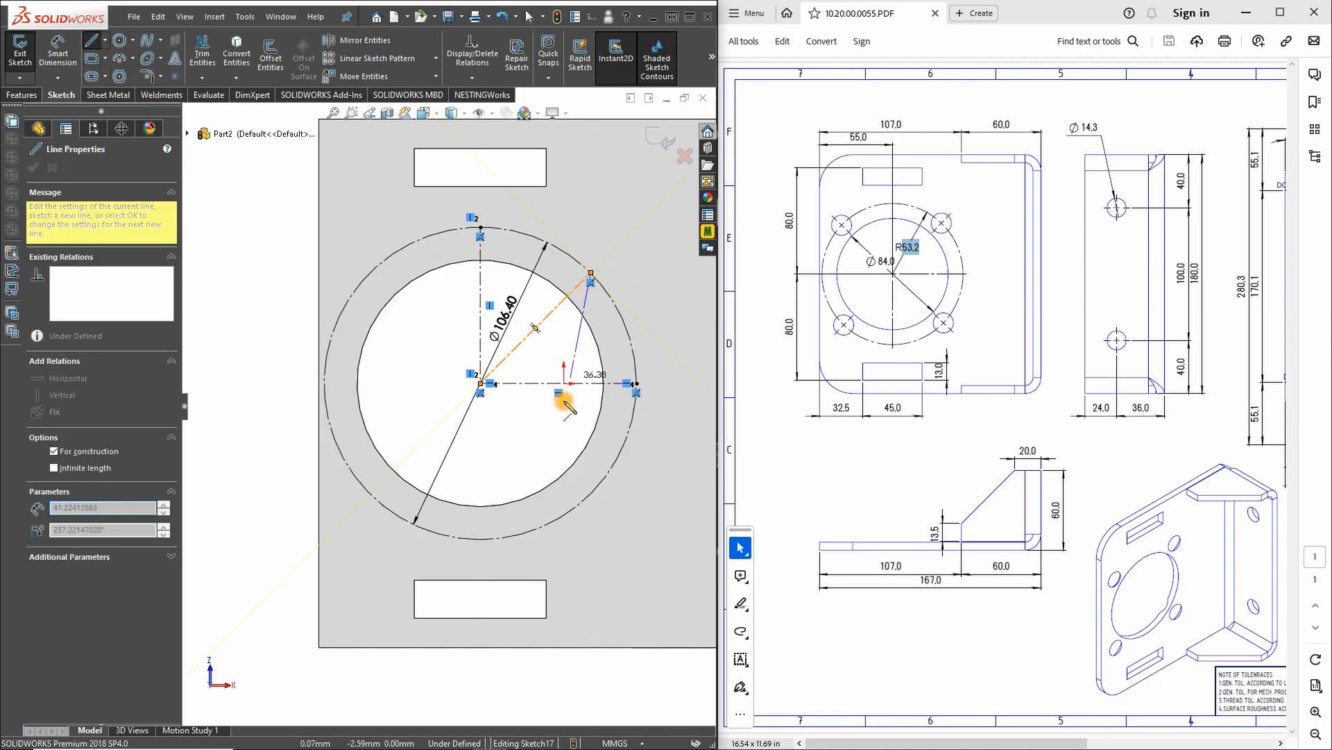
key(Escape)
- Dimension the angle between the diagonal and horizontal centerlines as 45°
right_drag(520, 440, 527, 372)
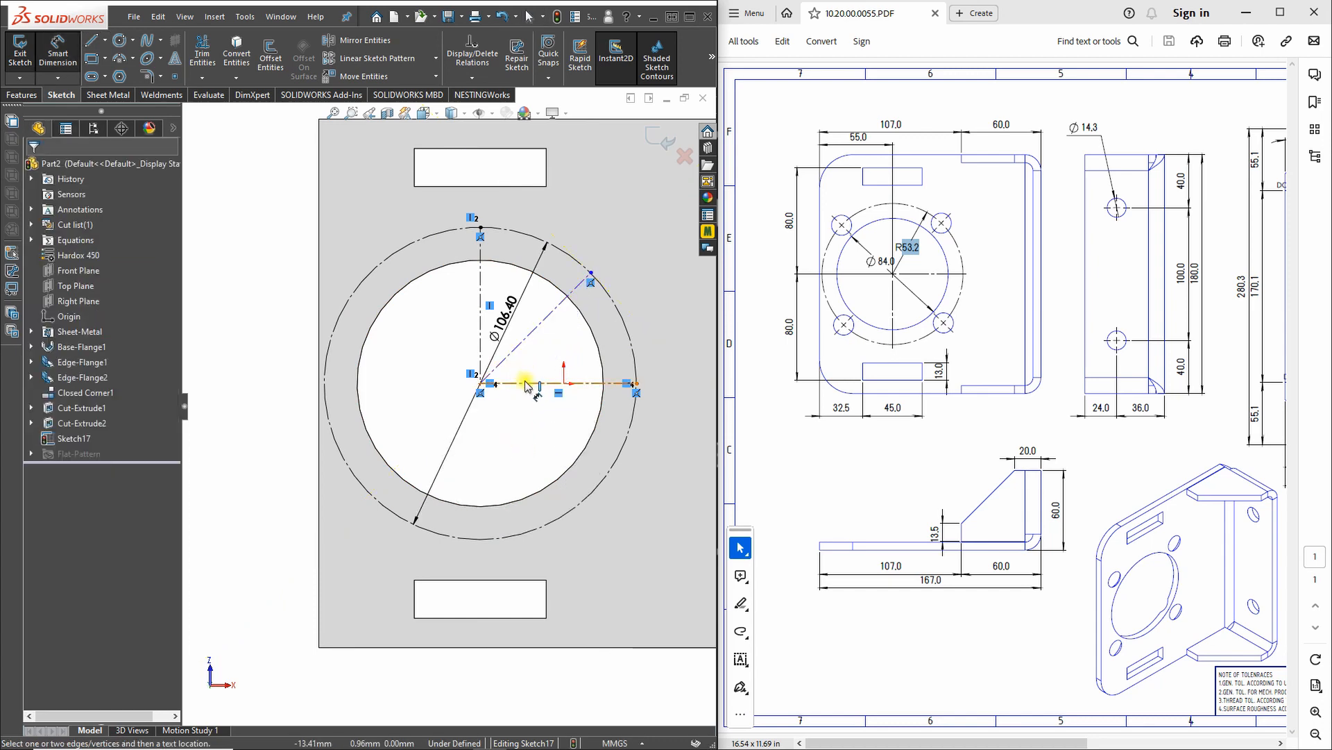
click(519, 345)
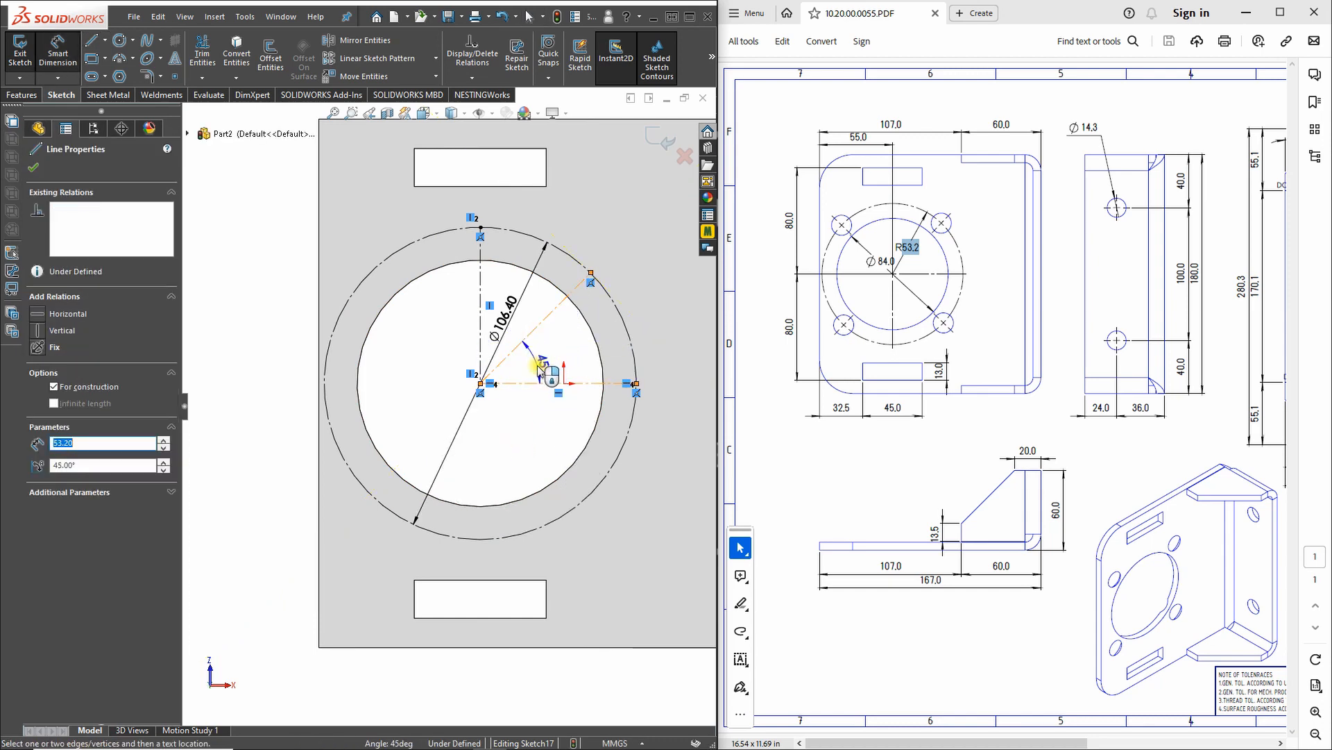
click(538, 370)
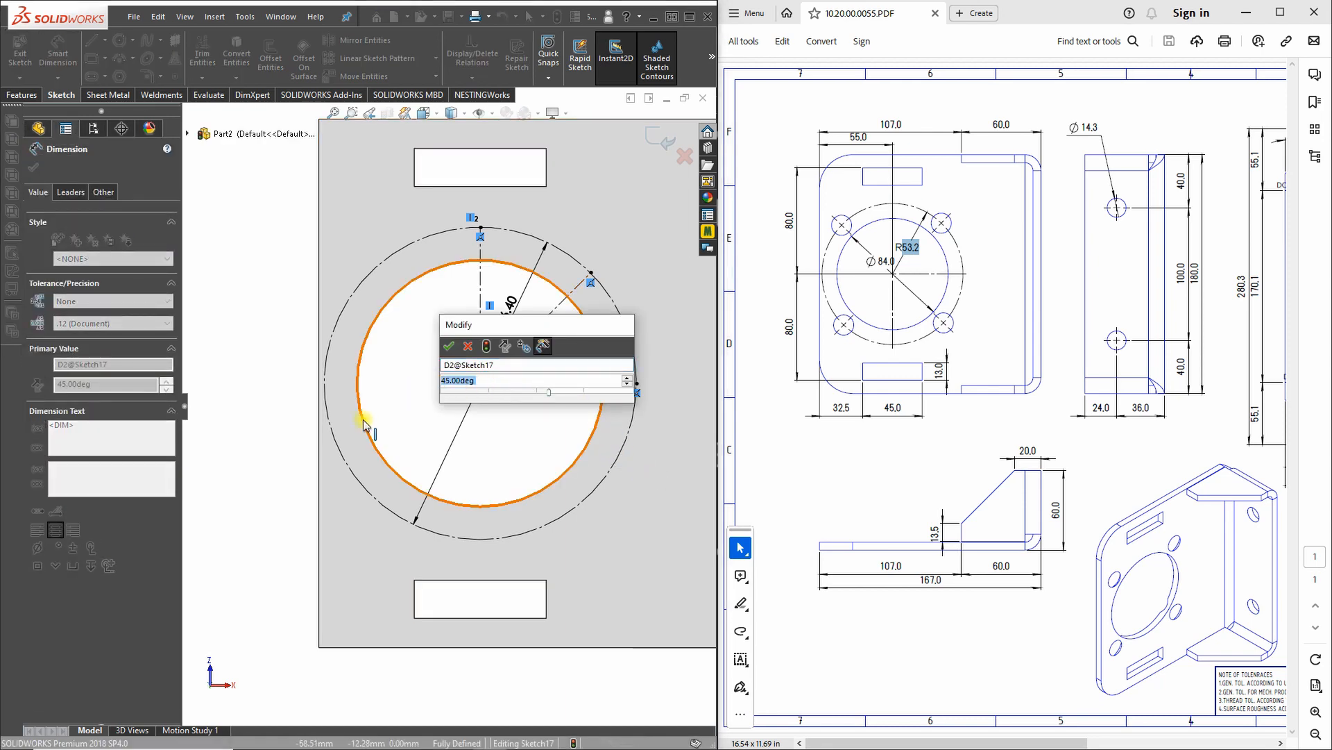
key(Return)
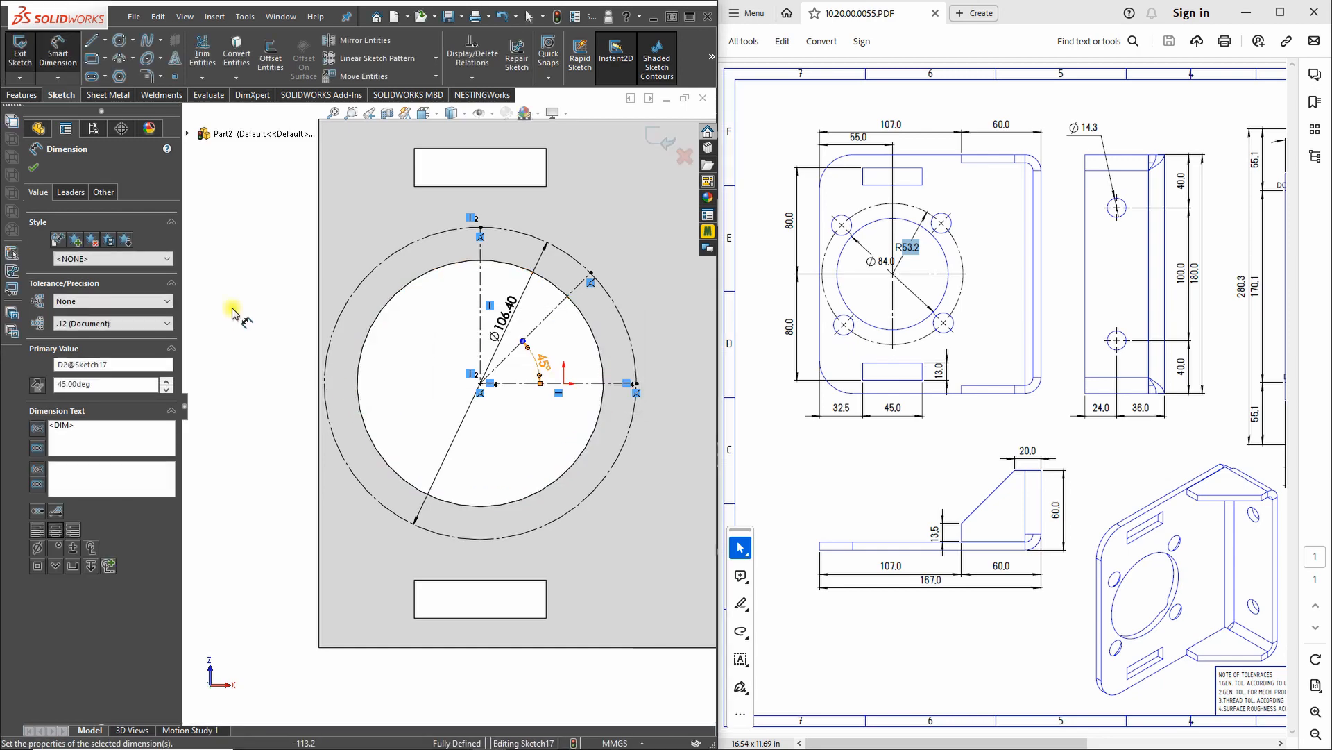
click(232, 312)
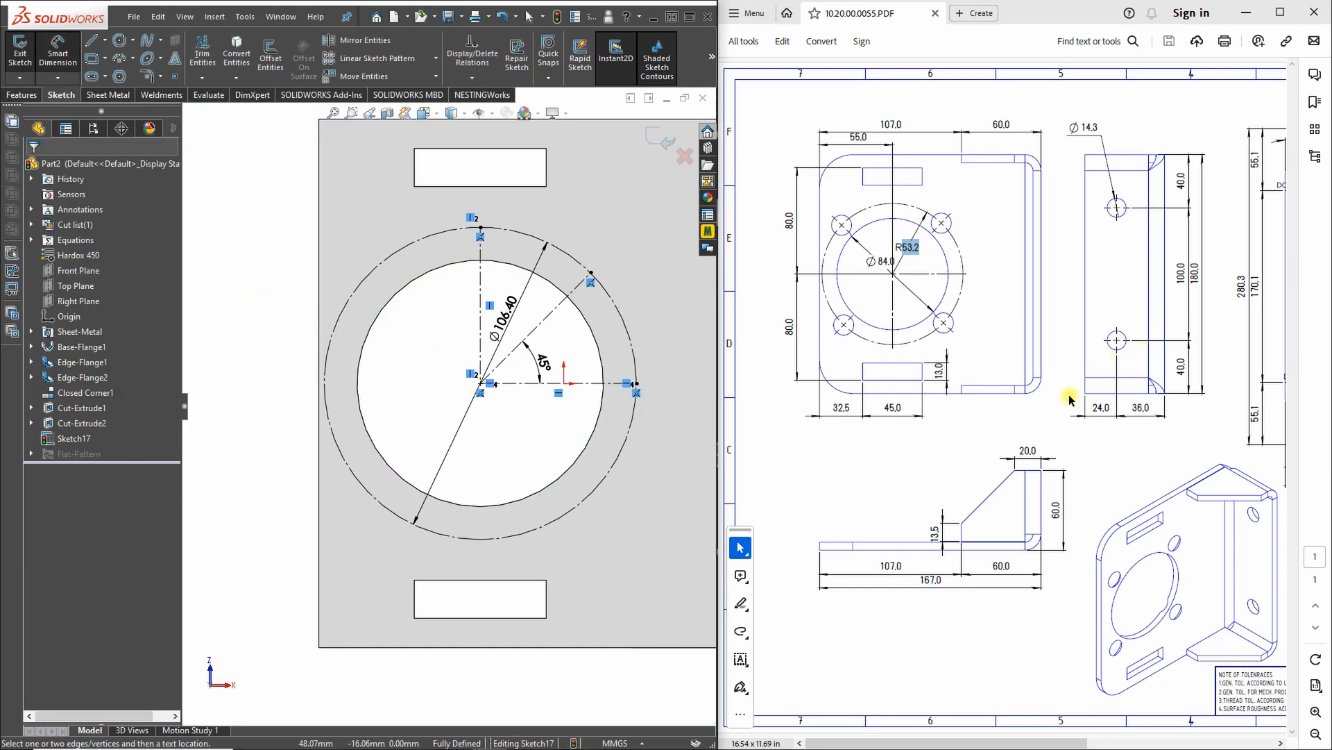
- Examine the flat-pattern view in the PDF drawing for the mounting holes' diameter and countersink callout
ctrl+scroll(972, 496, up, 1)
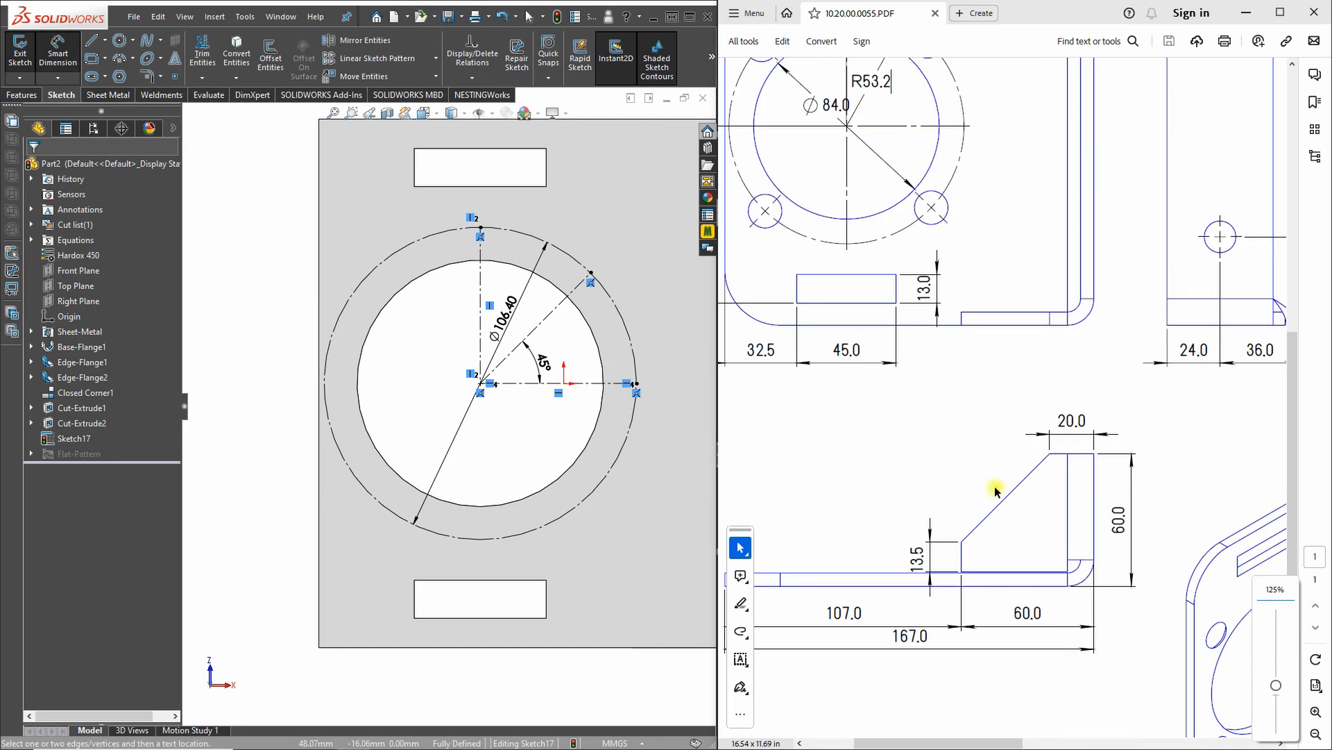
ctrl+scroll(996, 489, down, 2)
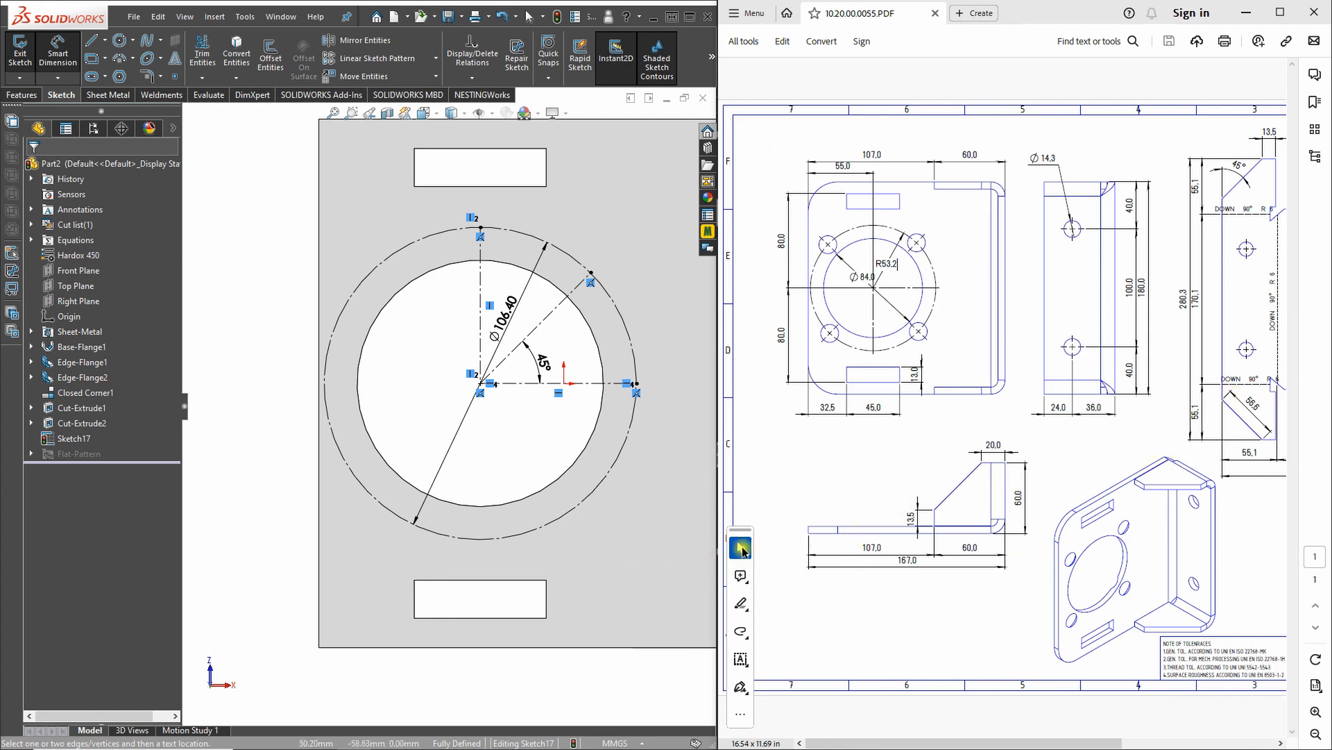
click(743, 551)
click(767, 580)
mouse_move(1035, 481)
mouse_down()
mouse_move(862, 542)
mouse_move(932, 488)
mouse_up()
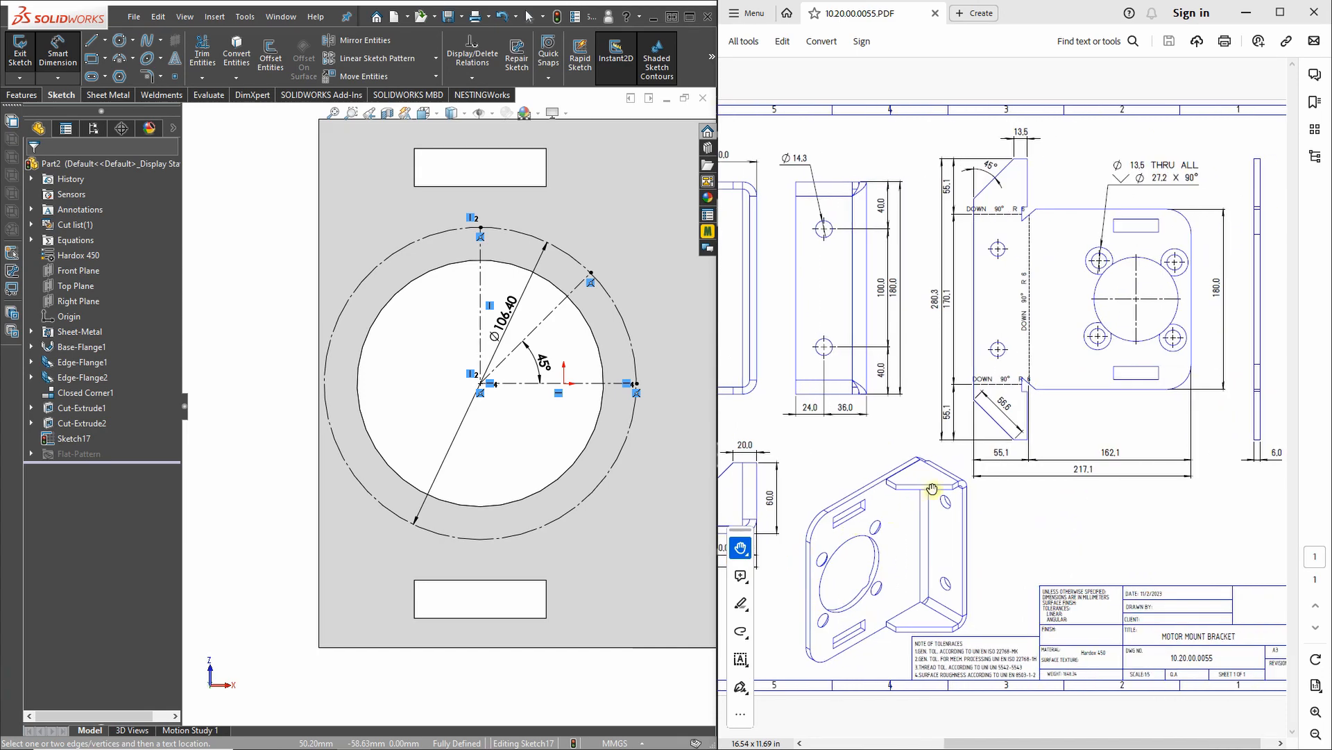
ctrl+scroll(1215, 278, up, 3)
mouse_move(1172, 273)
mouse_down()
mouse_move(1154, 348)
mouse_move(1094, 415)
mouse_up()
click(734, 550)
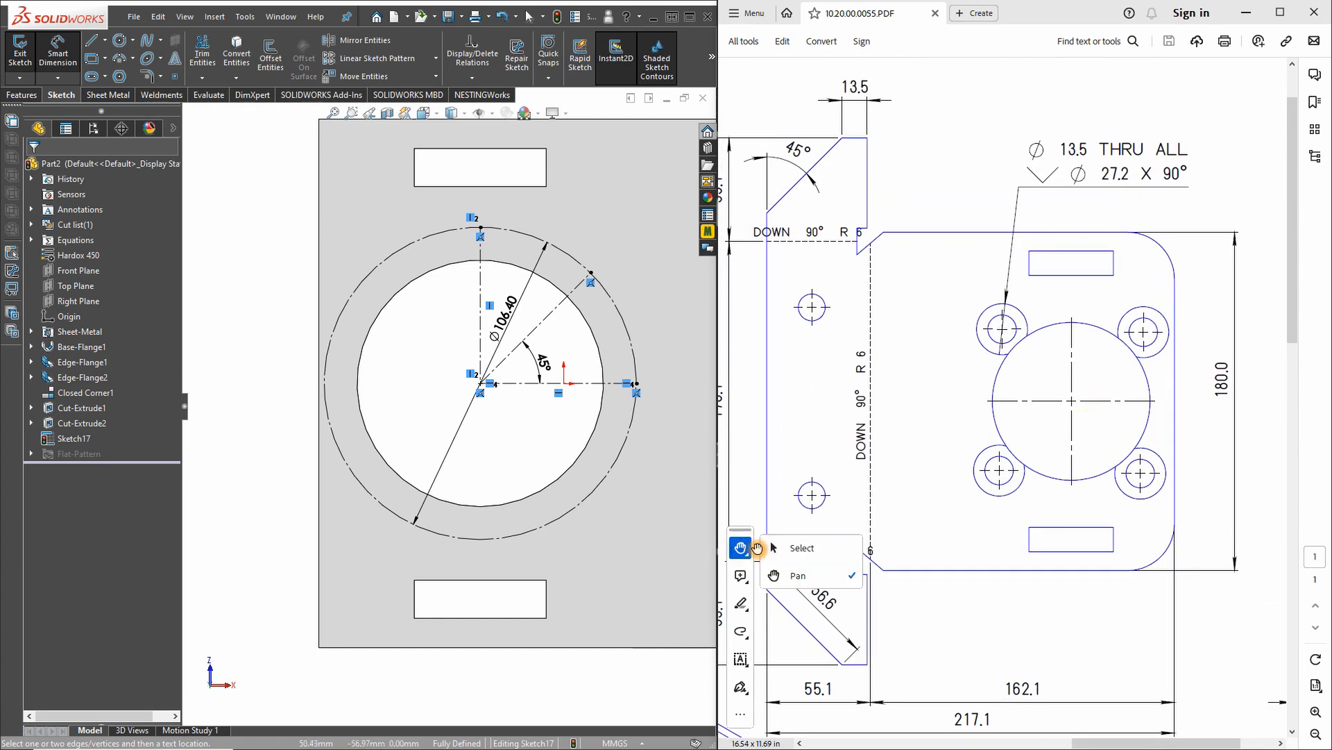
click(779, 552)
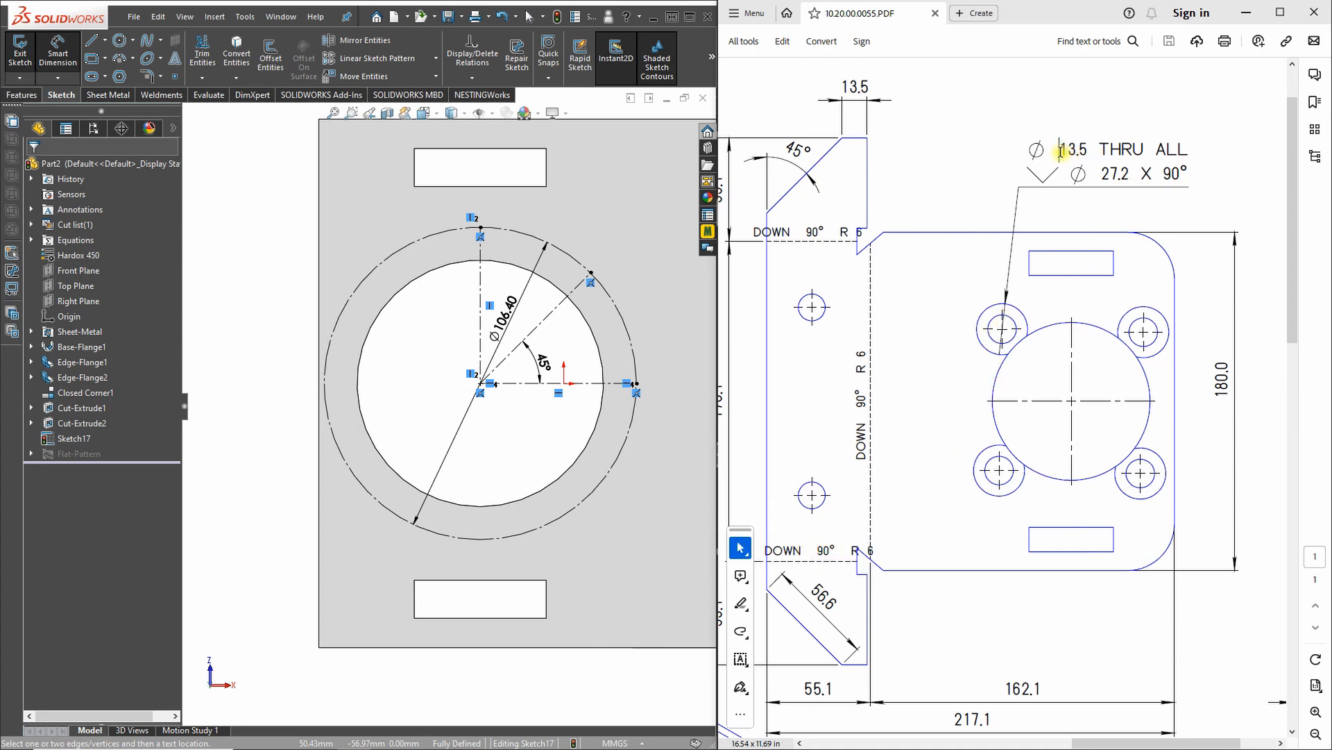
drag(1081, 148, 1099, 150)
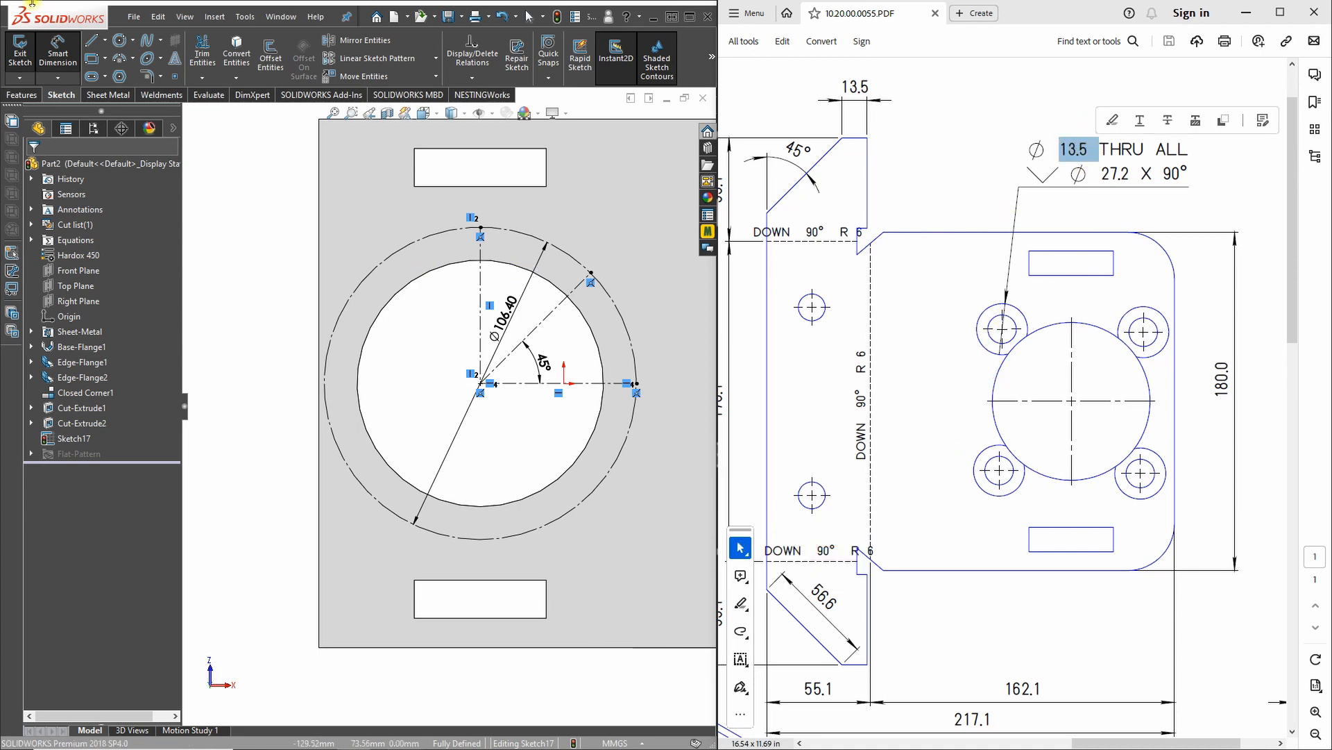
- Draw a circle about 15 mm in diameter centered on the diagonal centerline's outer endpoint
click(119, 40)
scroll(565, 253, down, 3)
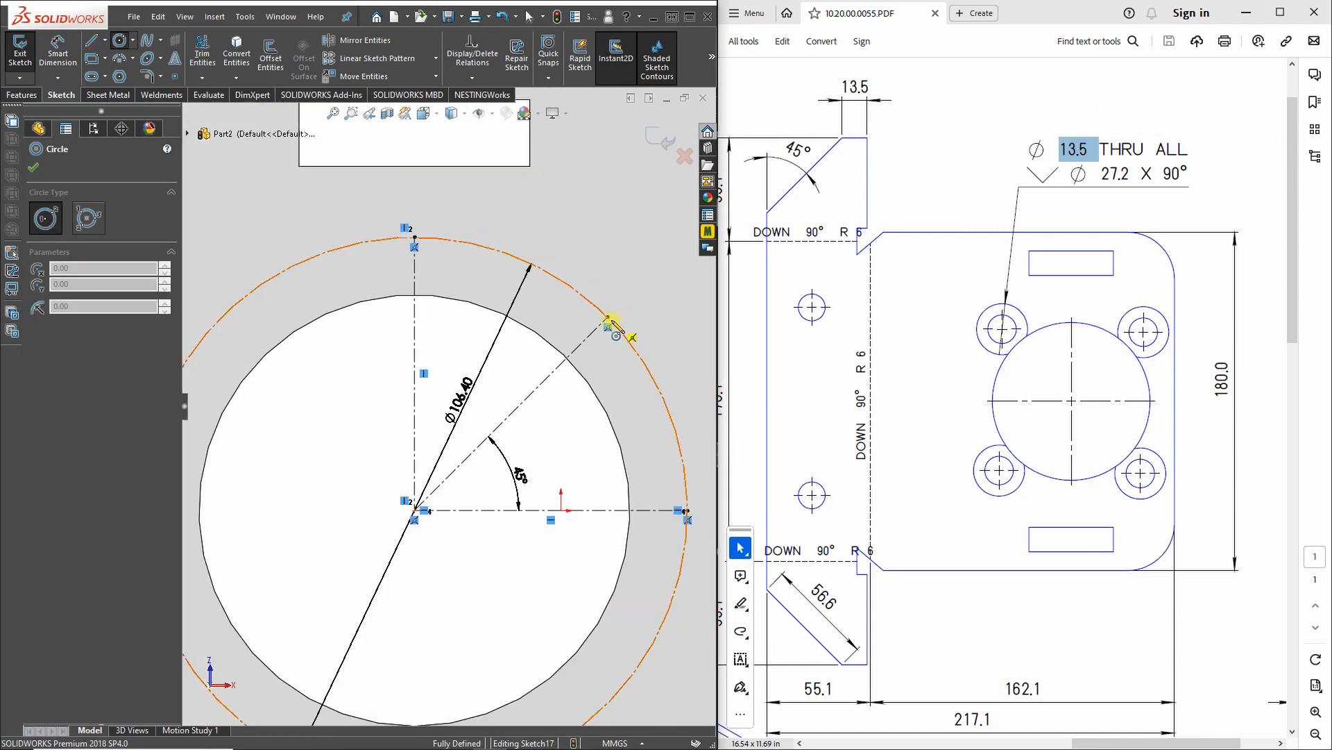
click(608, 318)
click(606, 278)
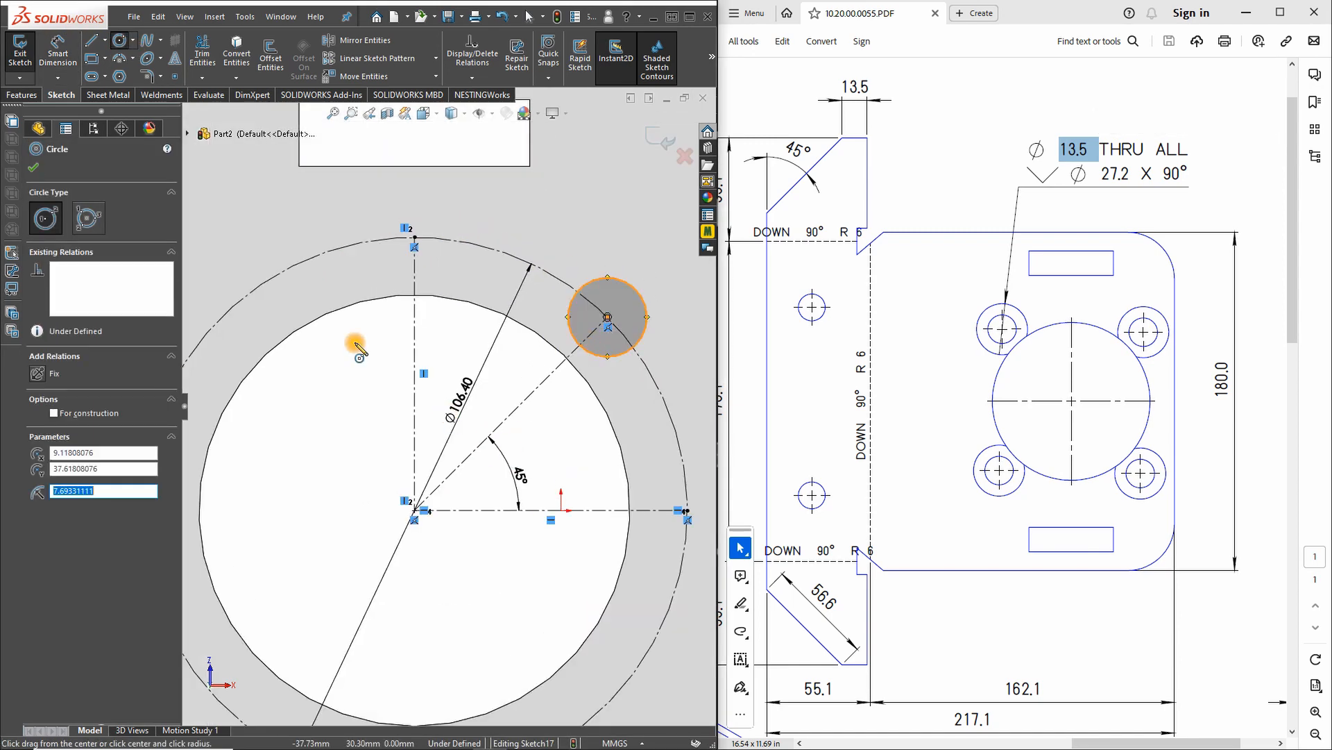
click(33, 169)
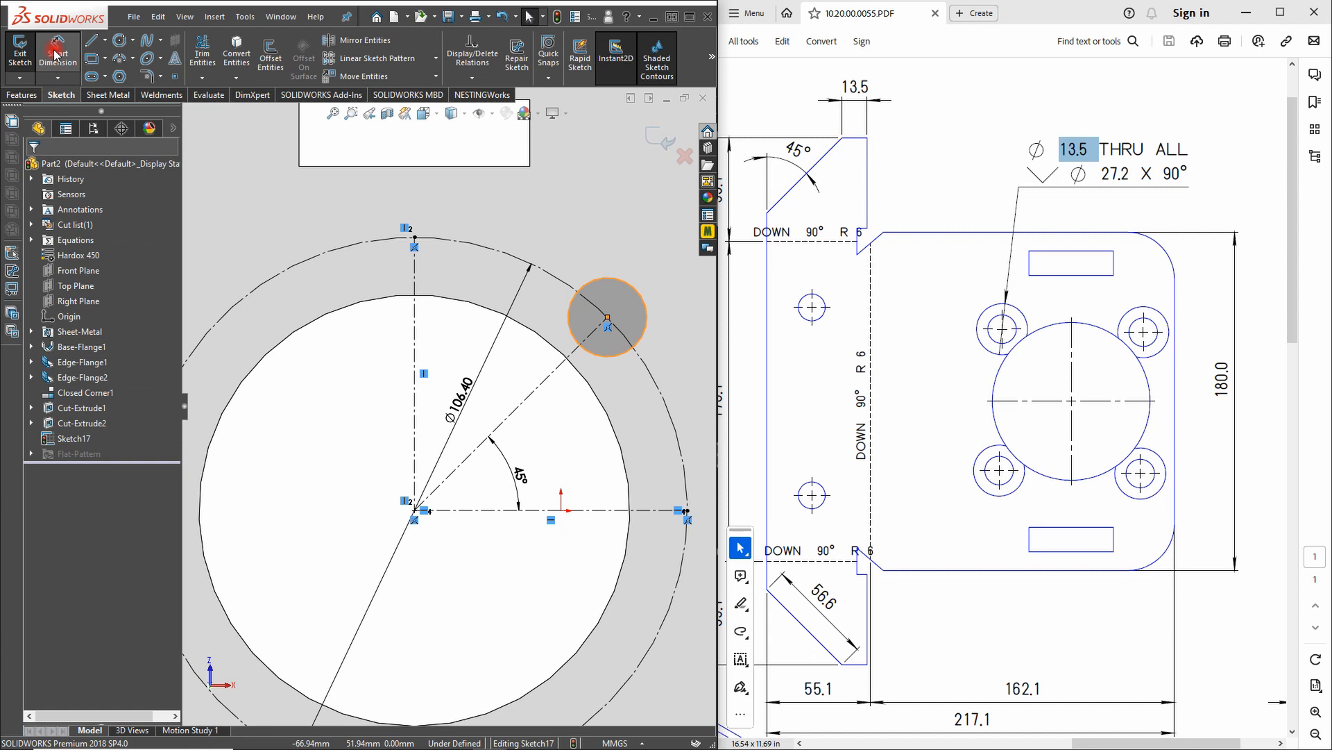
- Set the diameter of the small mounting-hole circle to 13.5 mm
click(596, 287)
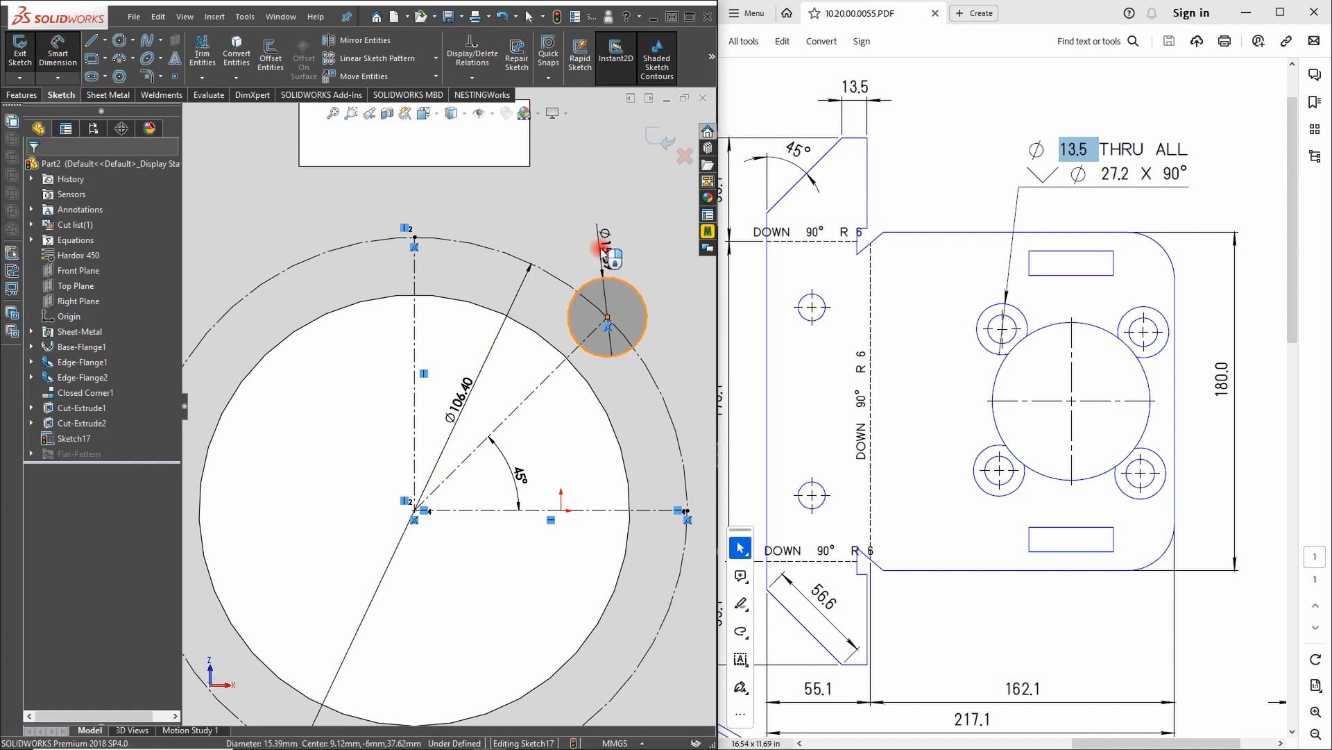
click(601, 251)
text(13.5)
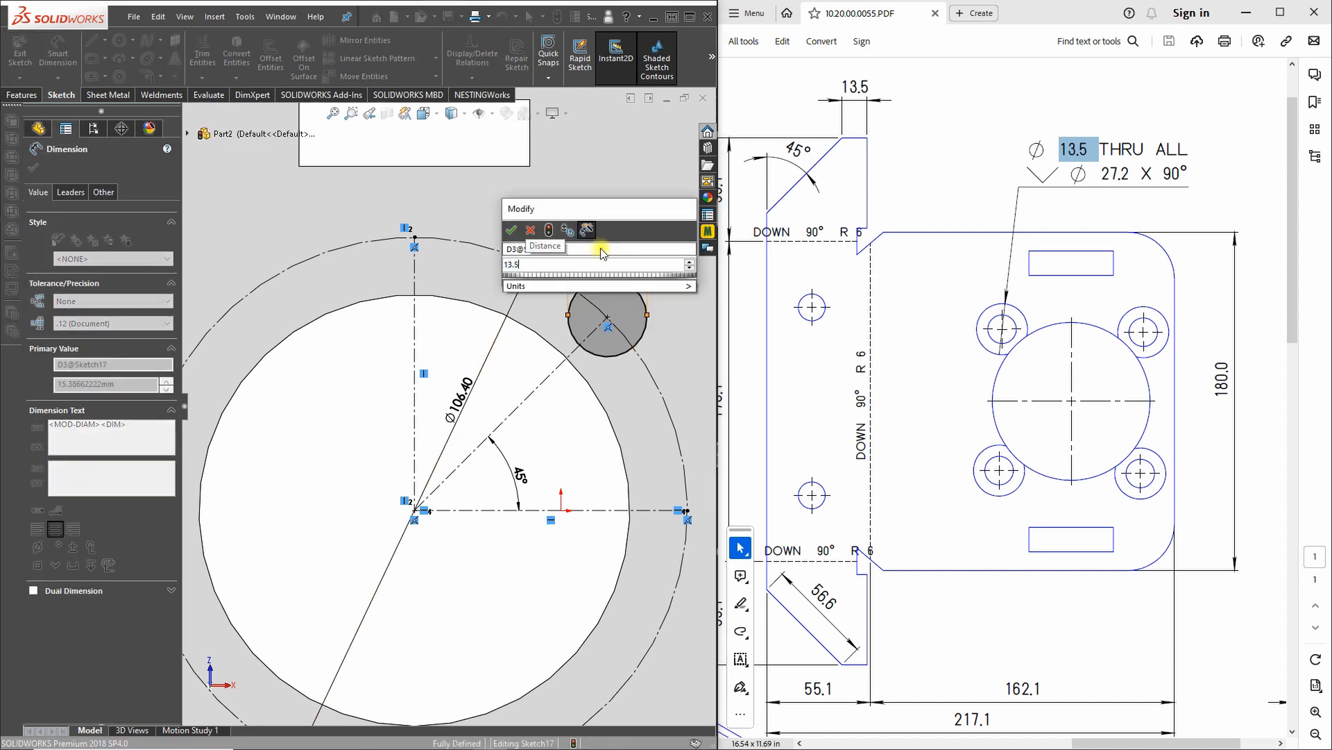
key(Return)
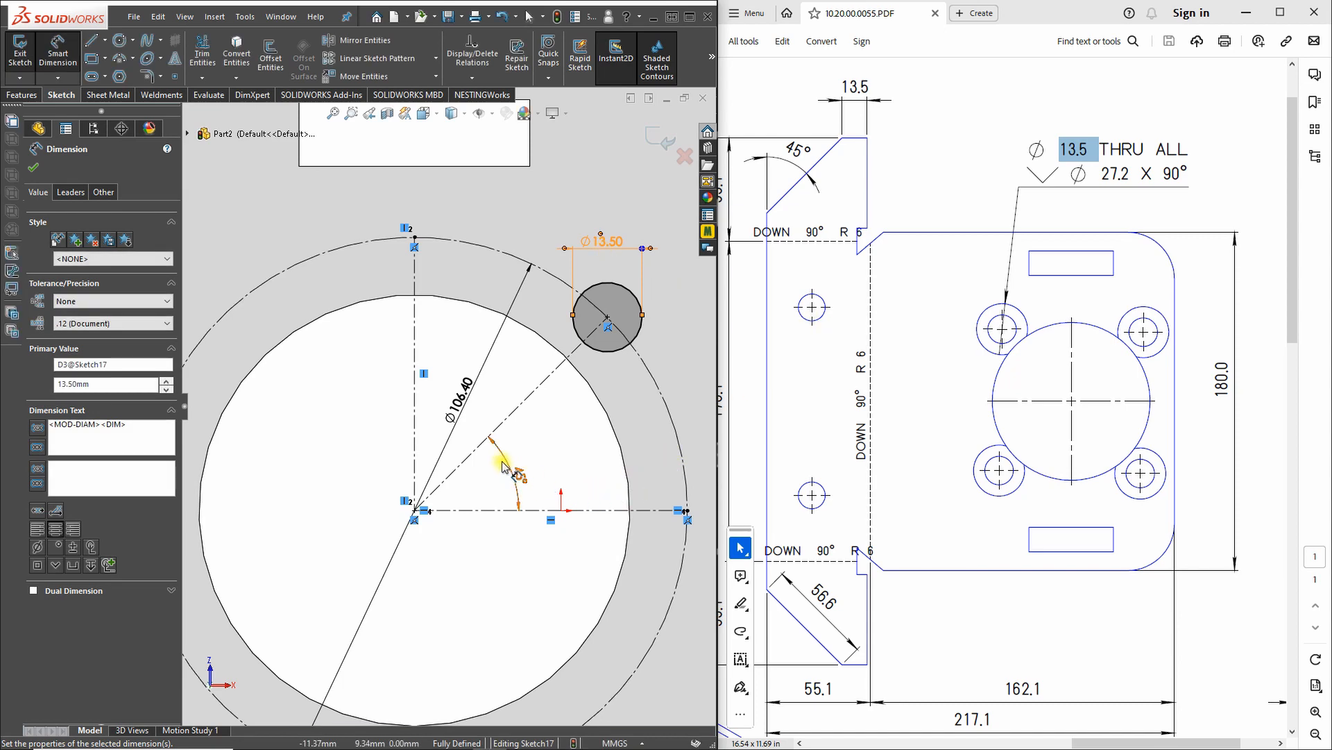
- Cut-extrude the mounting-hole circle through the base plate with the depth linked to the sheet thickness
scroll(503, 466, up, 3)
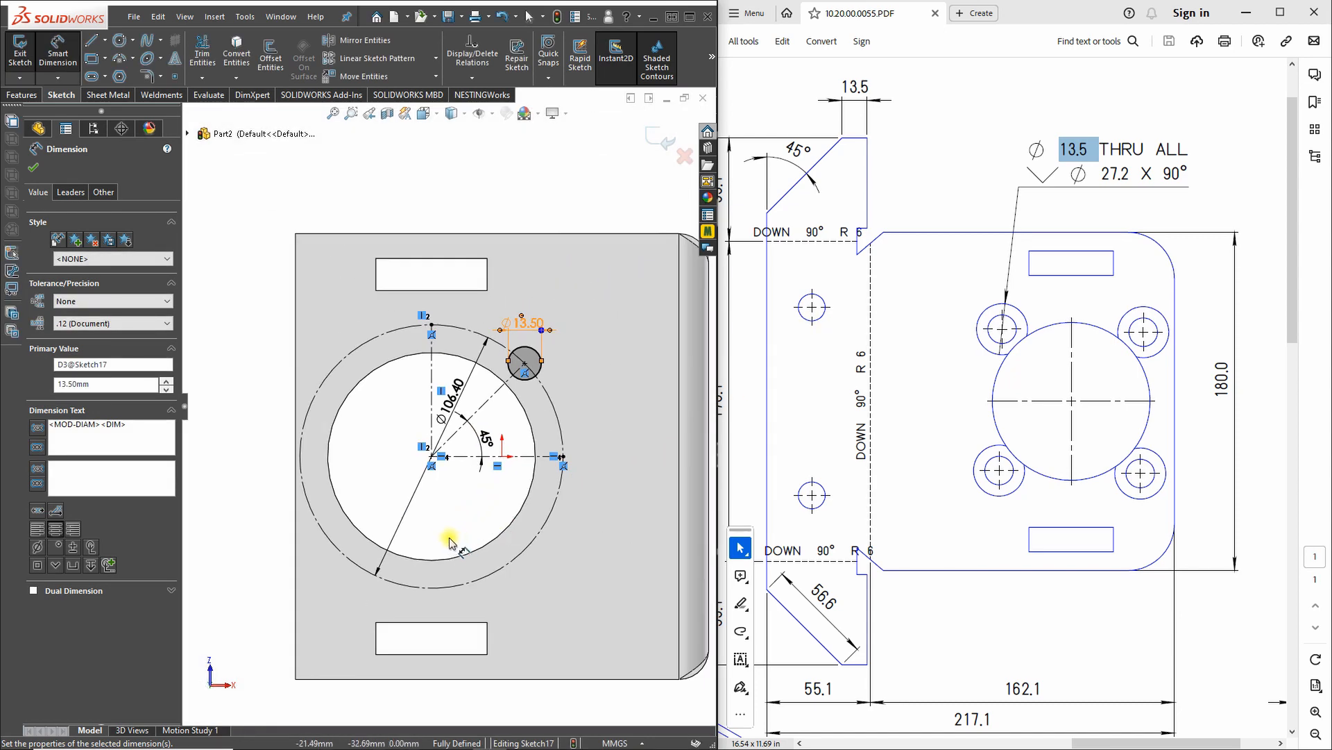
click(21, 95)
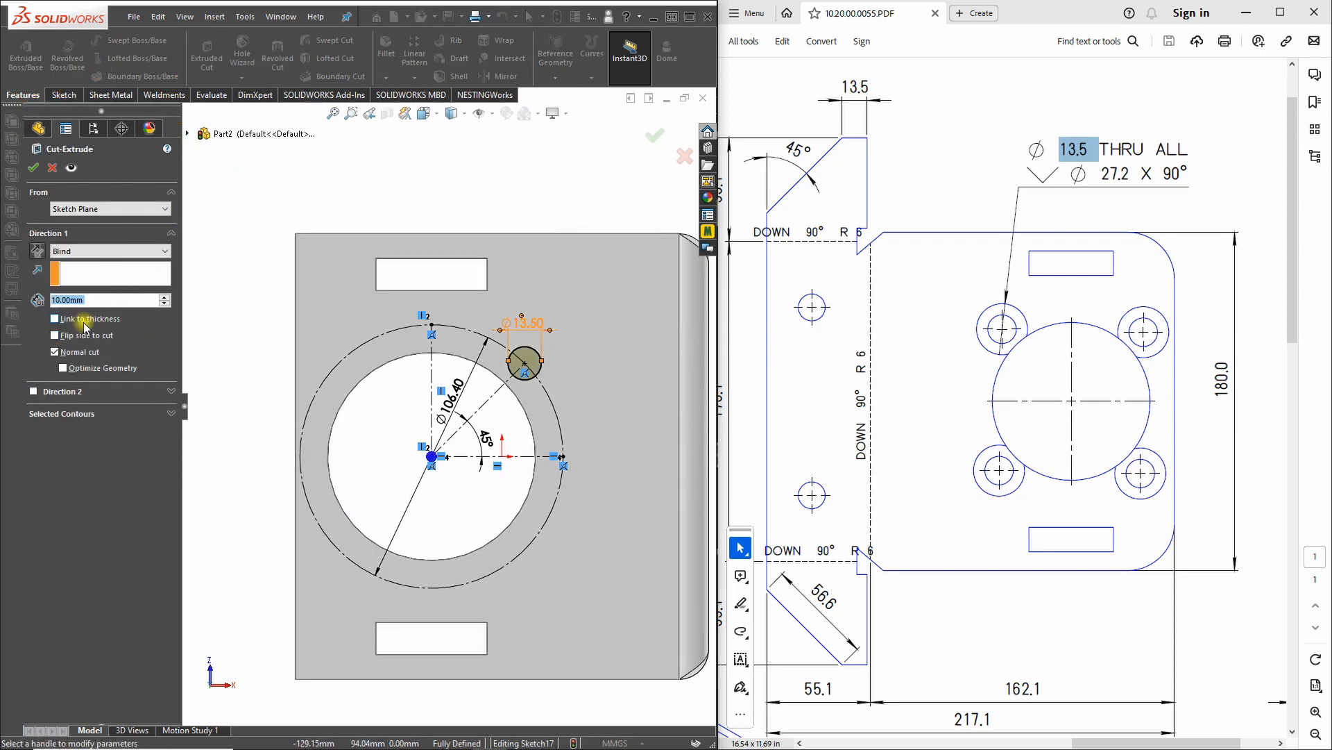
click(85, 320)
click(32, 169)
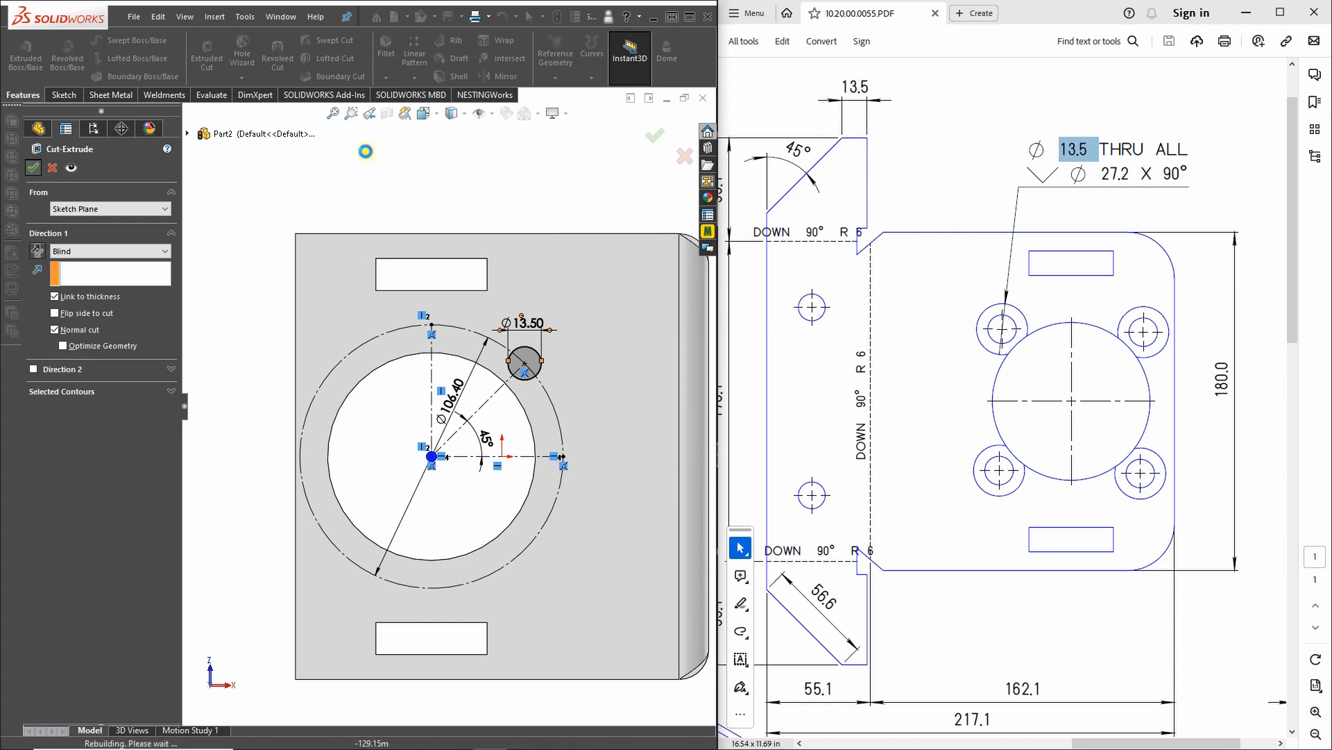
click(380, 182)
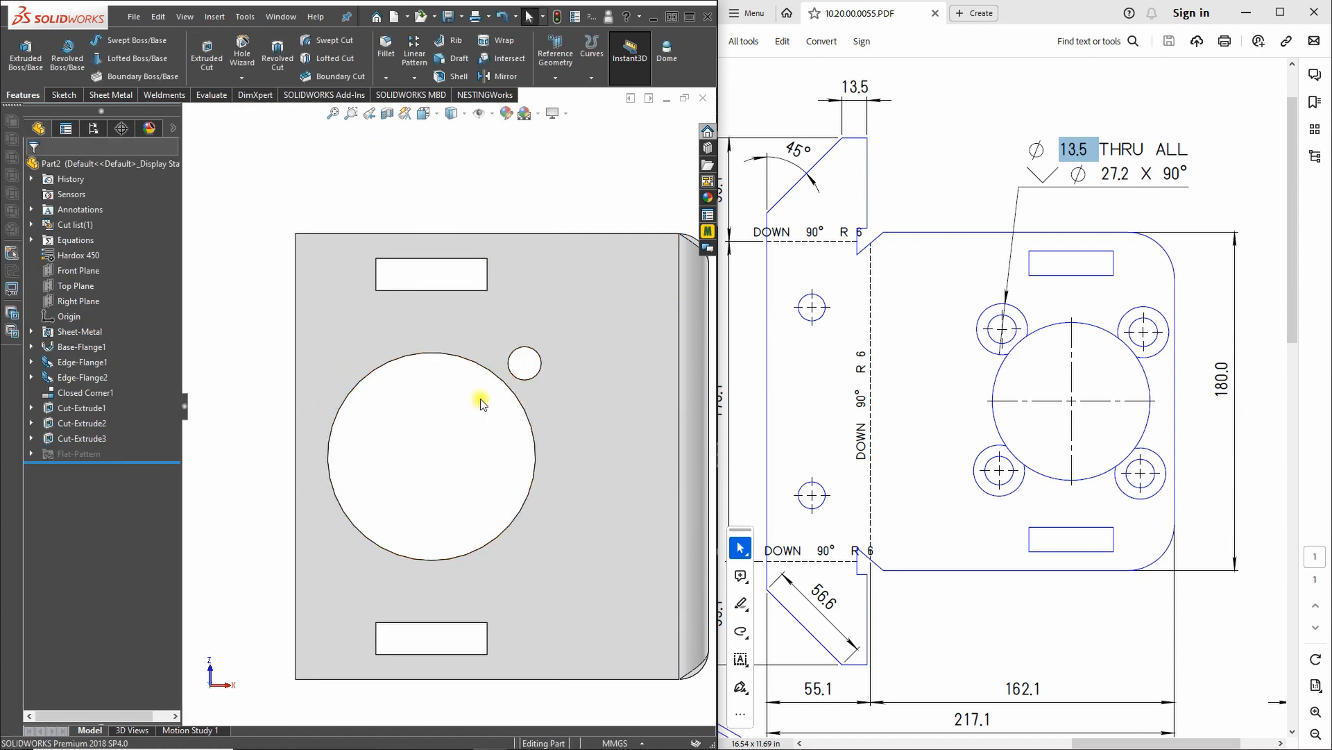
scroll(555, 382, down, 2)
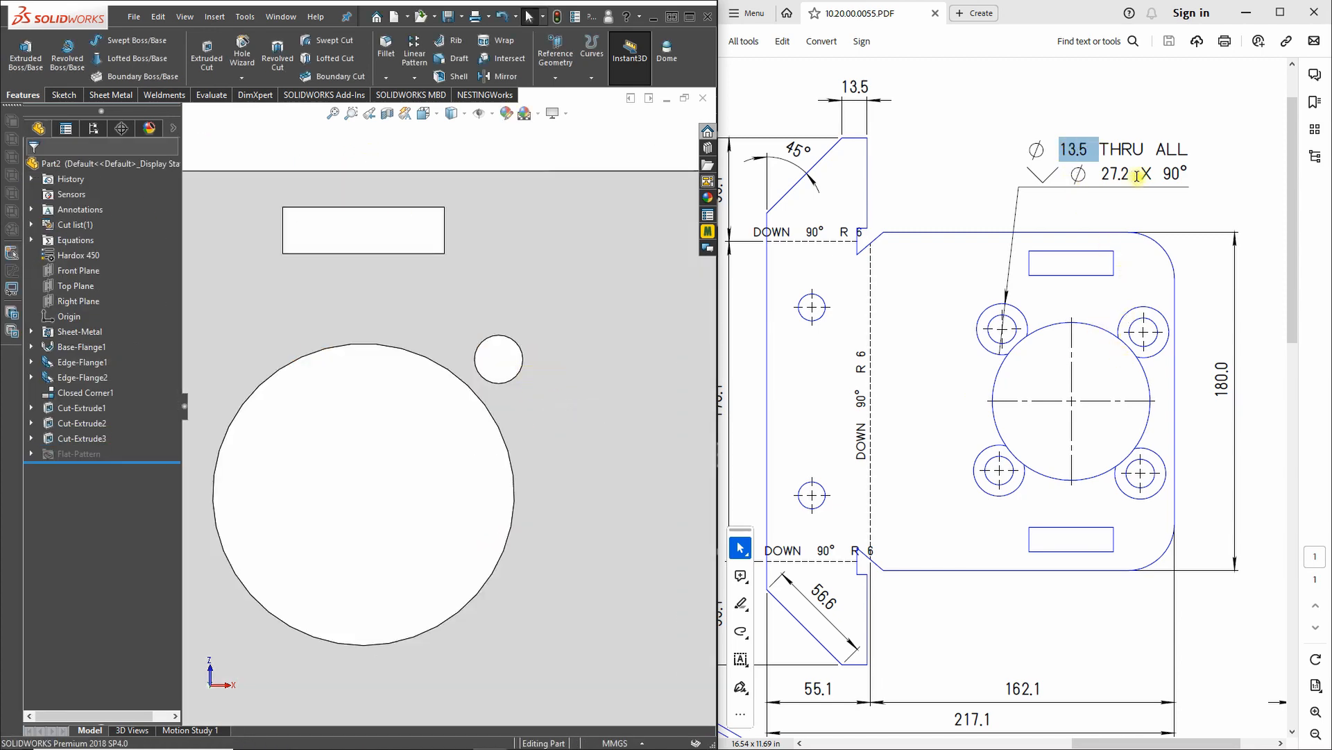
mouse_move(1066, 173)
mouse_down()
mouse_move(1188, 173)
mouse_move(1026, 169)
mouse_move(1041, 175)
mouse_up()
click(972, 175)
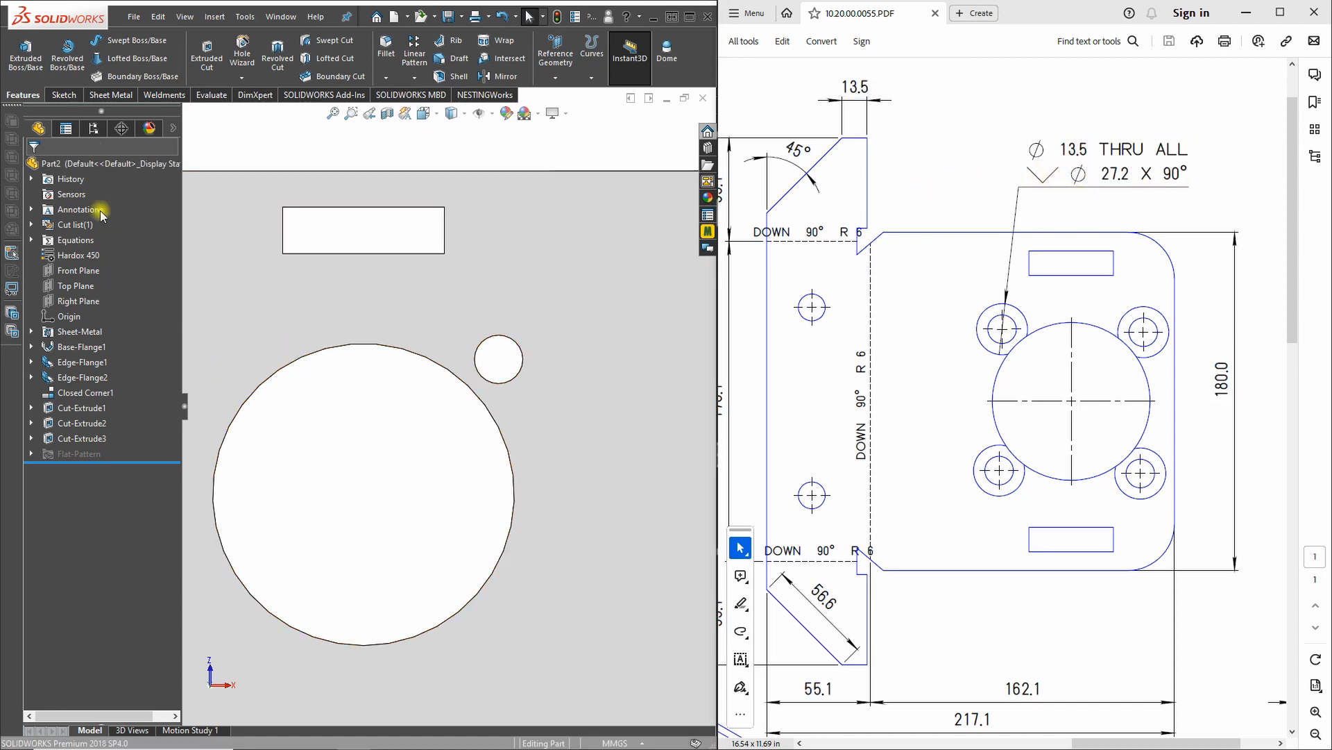
click(243, 79)
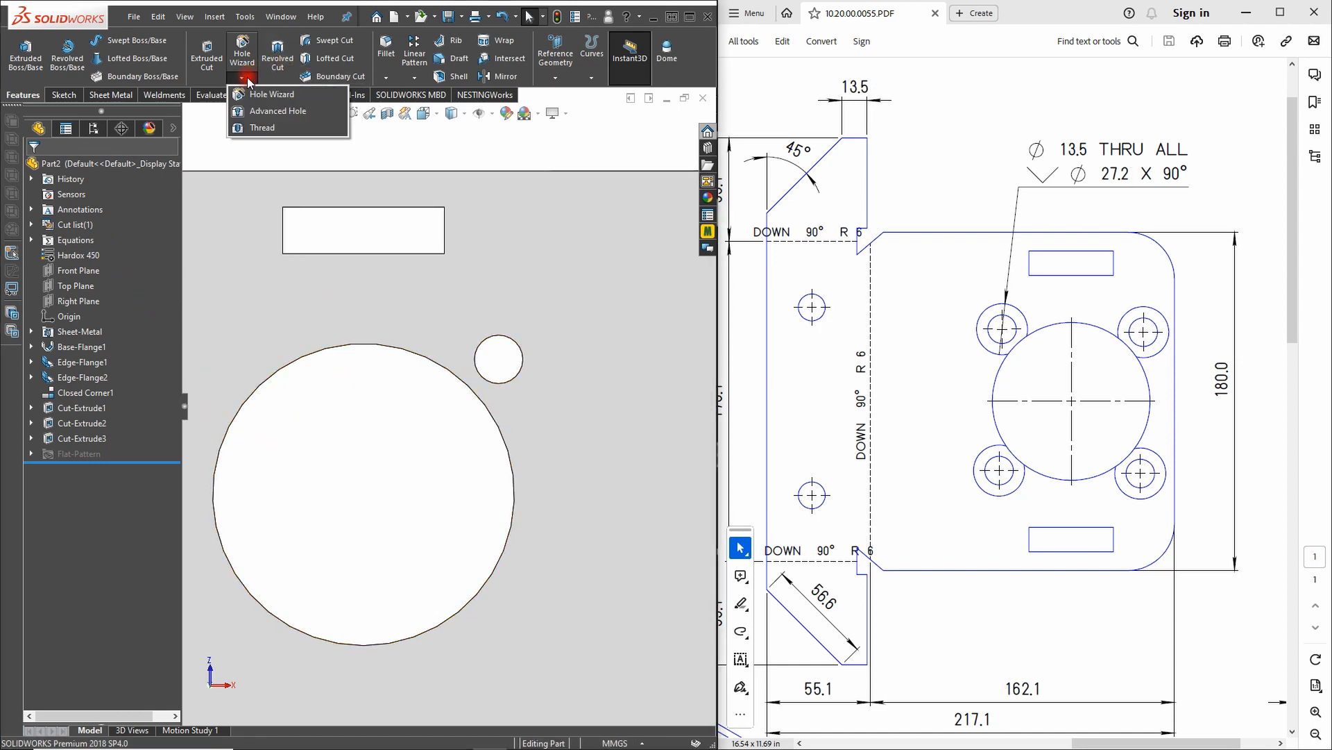
click(254, 95)
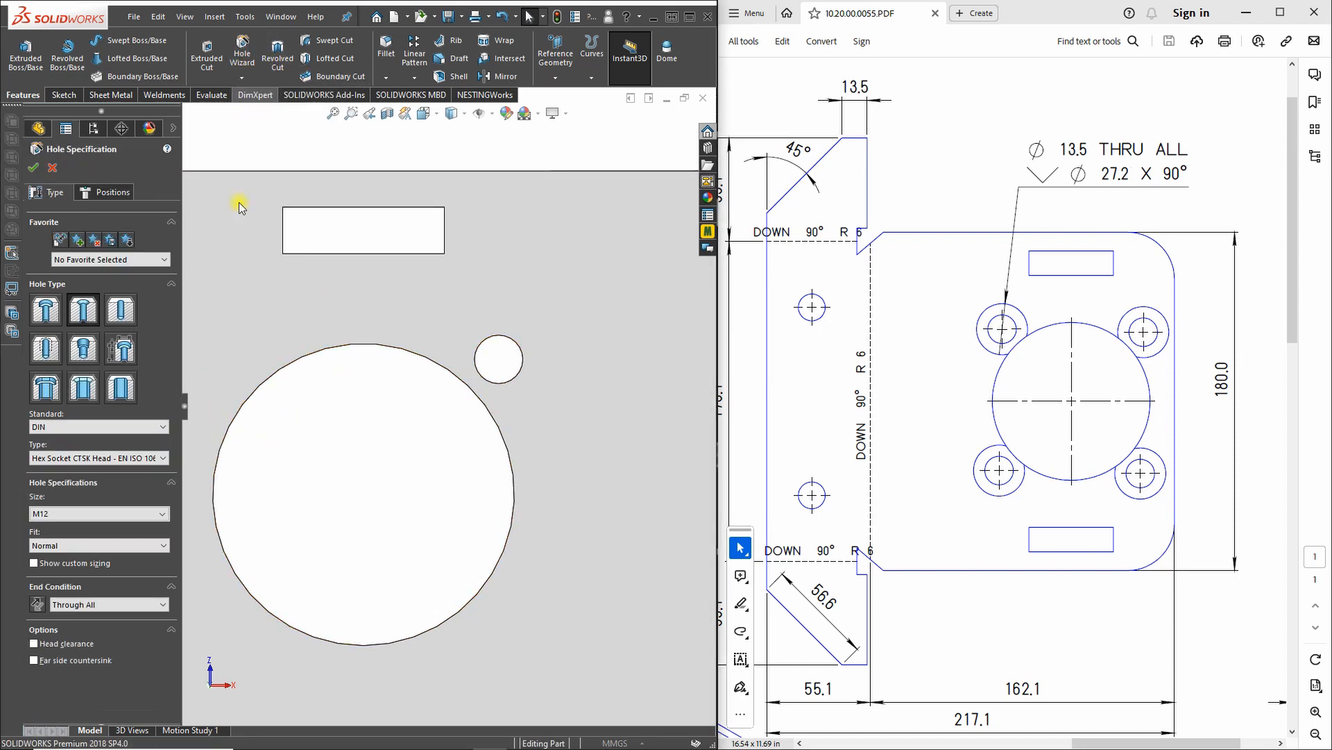
click(94, 424)
click(91, 429)
click(62, 429)
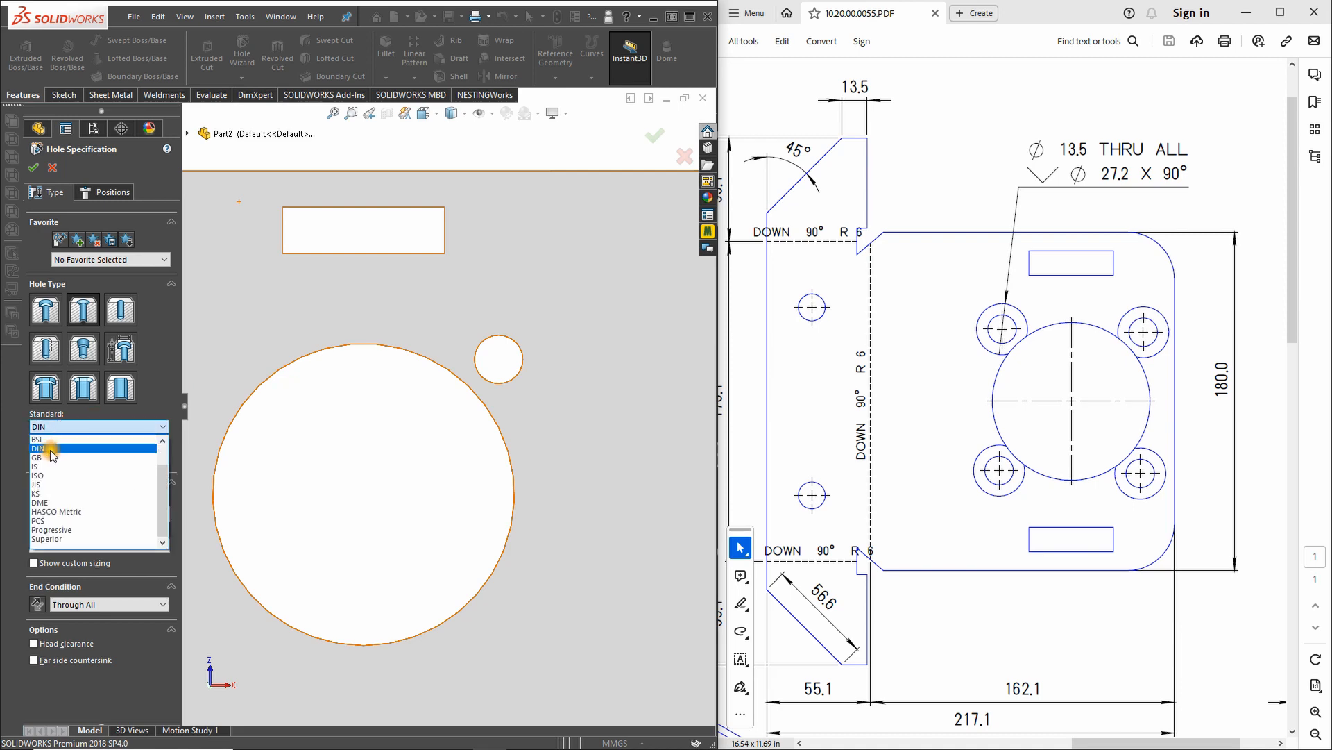
click(58, 449)
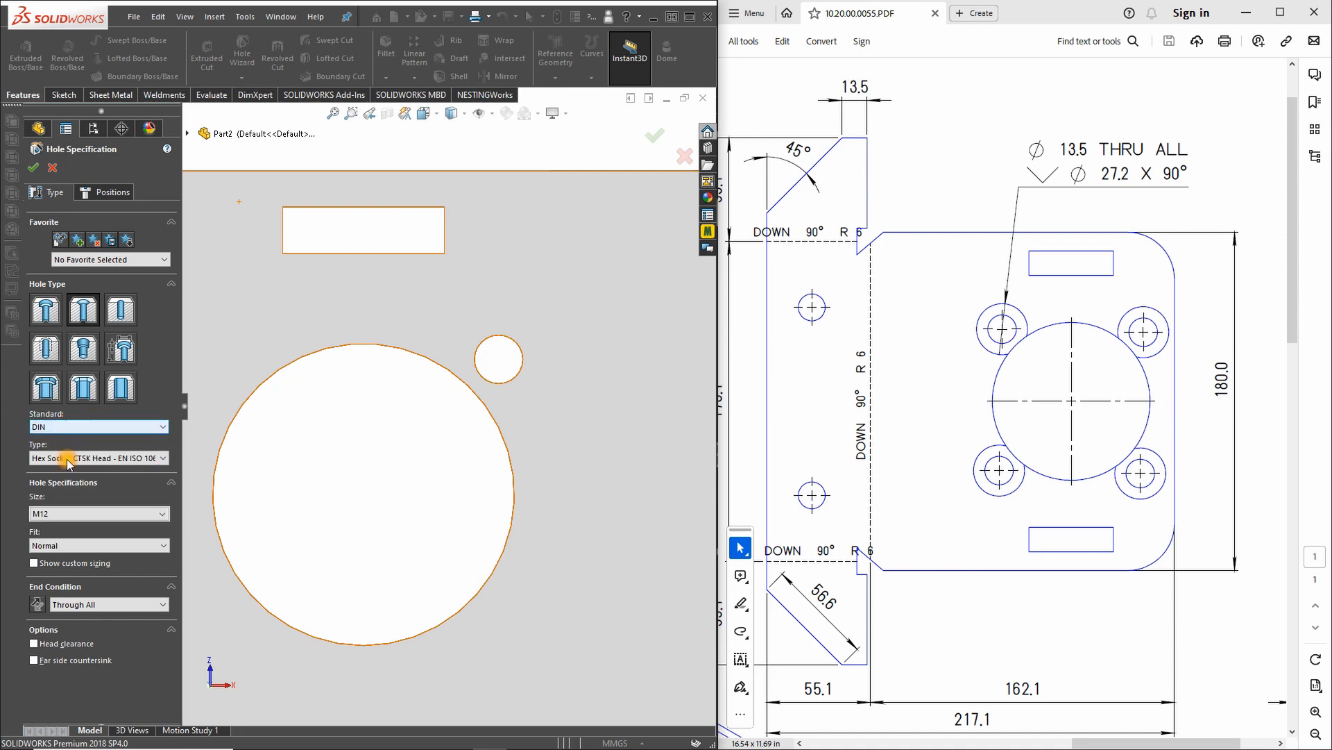
click(73, 517)
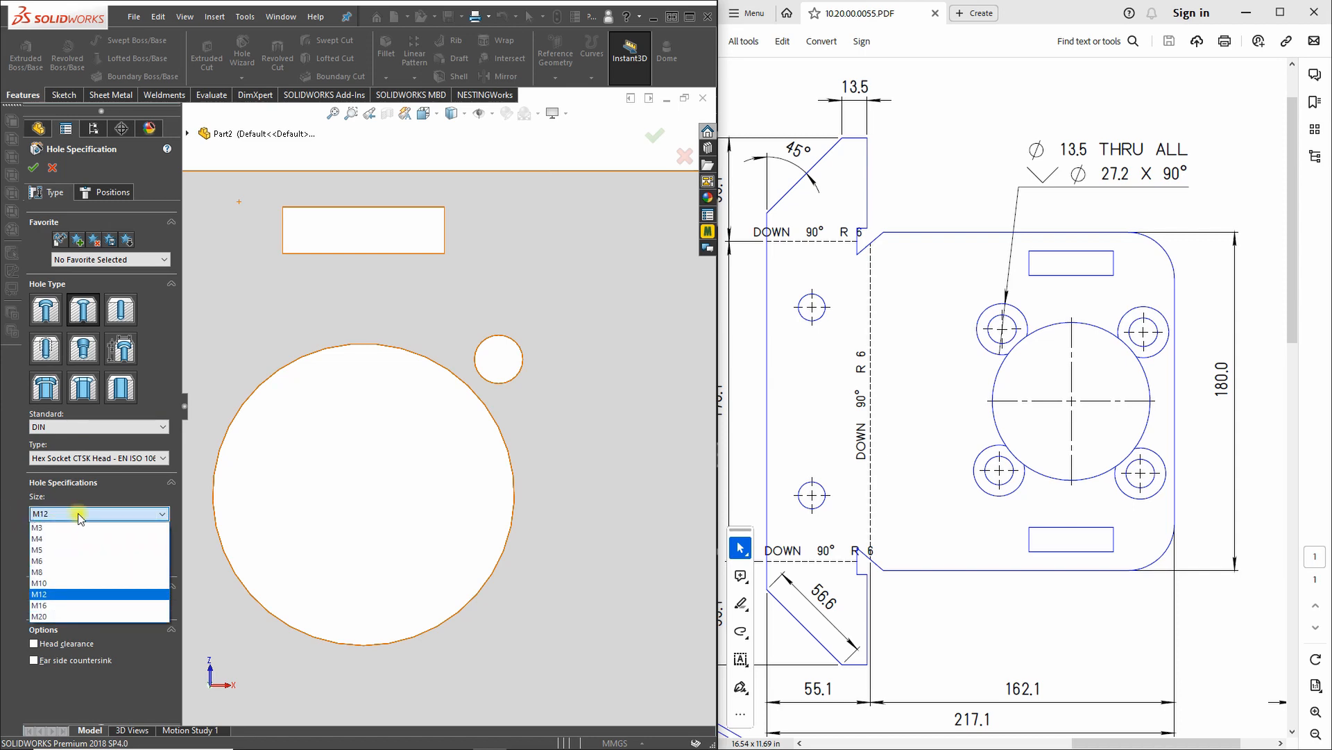
click(104, 498)
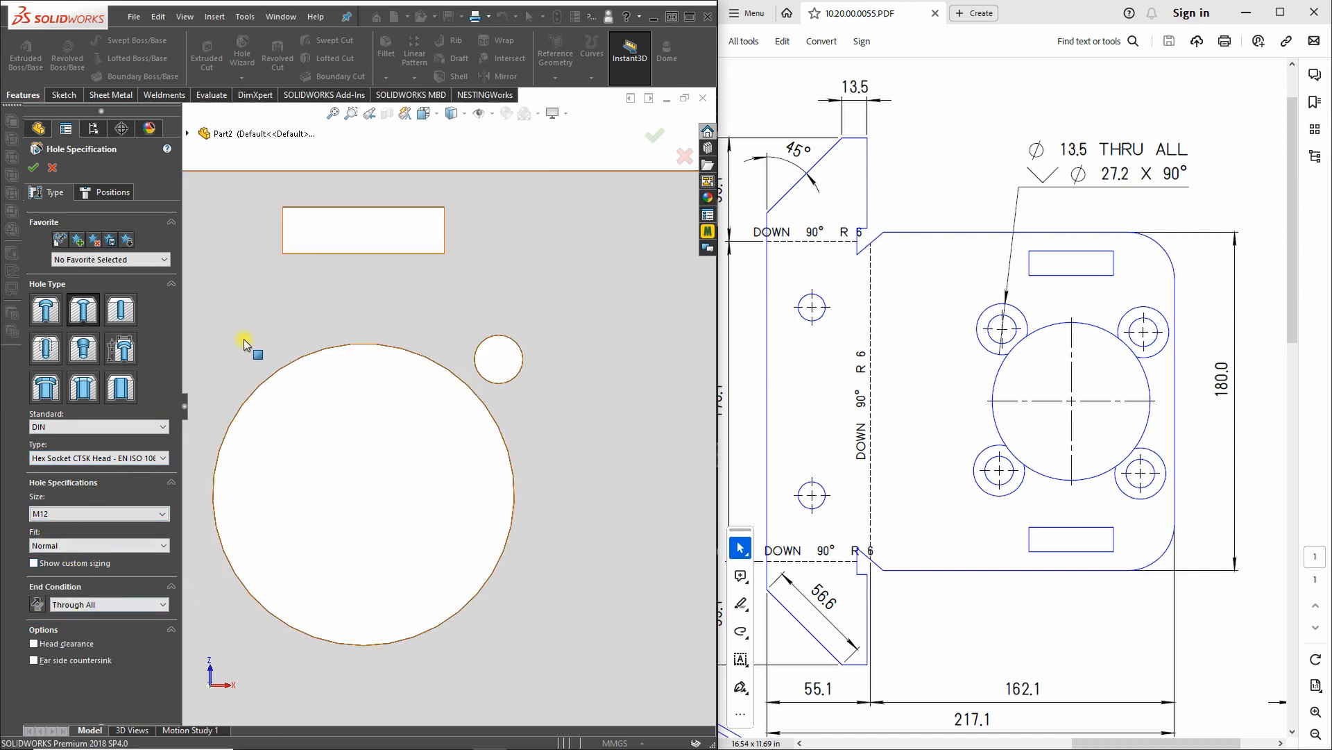
click(115, 193)
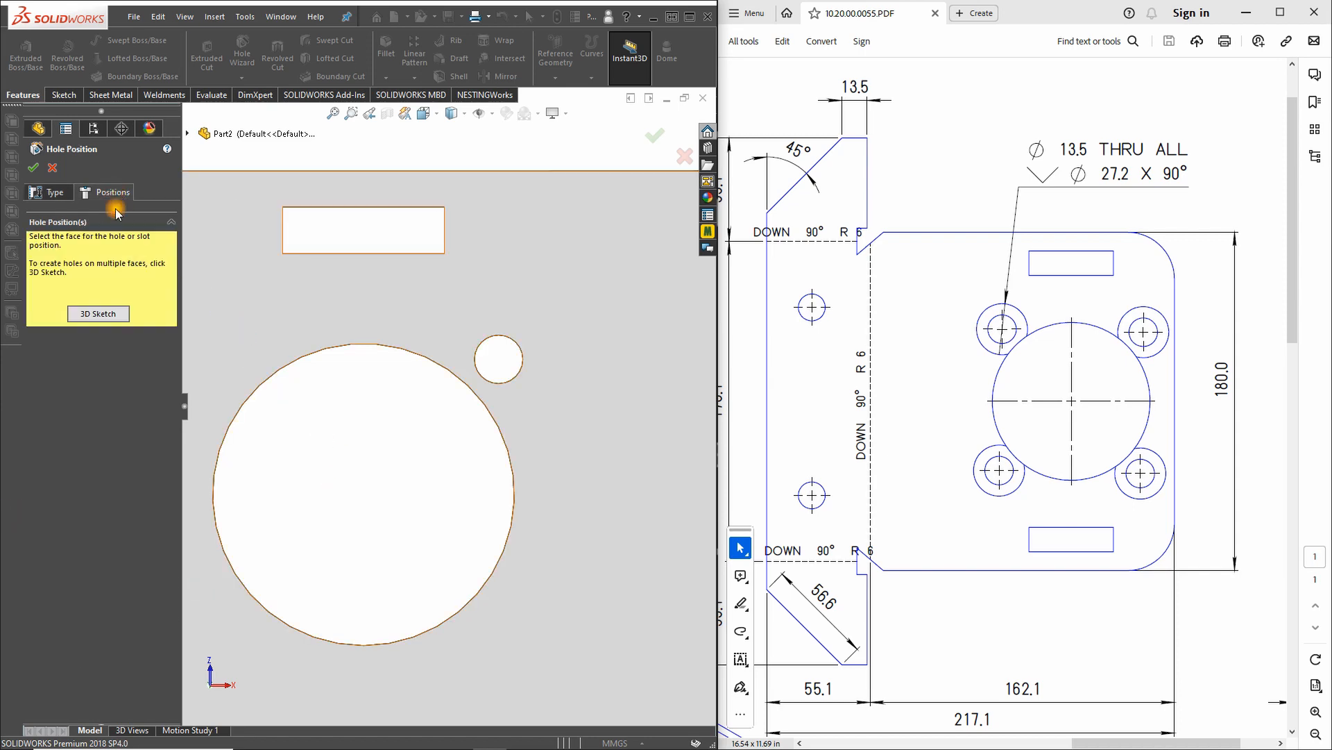
click(98, 315)
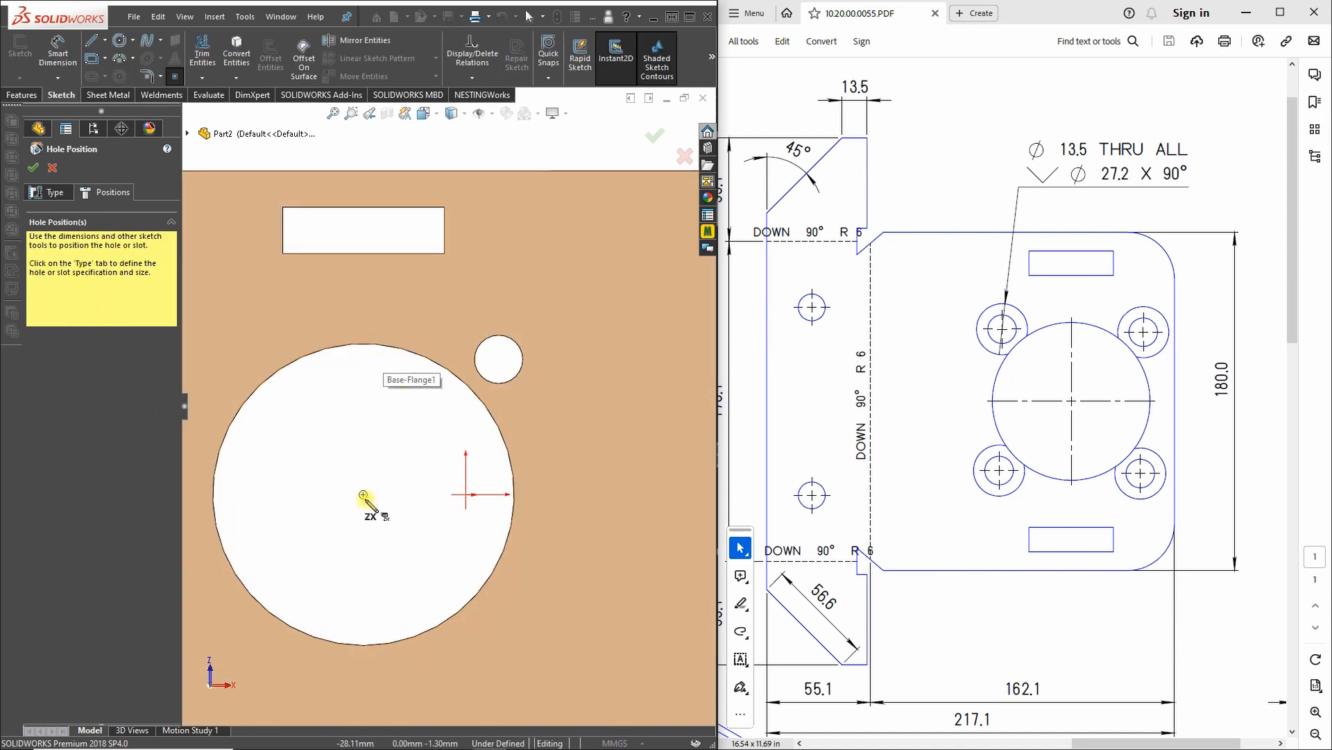
click(364, 496)
scroll(221, 465, up, 1)
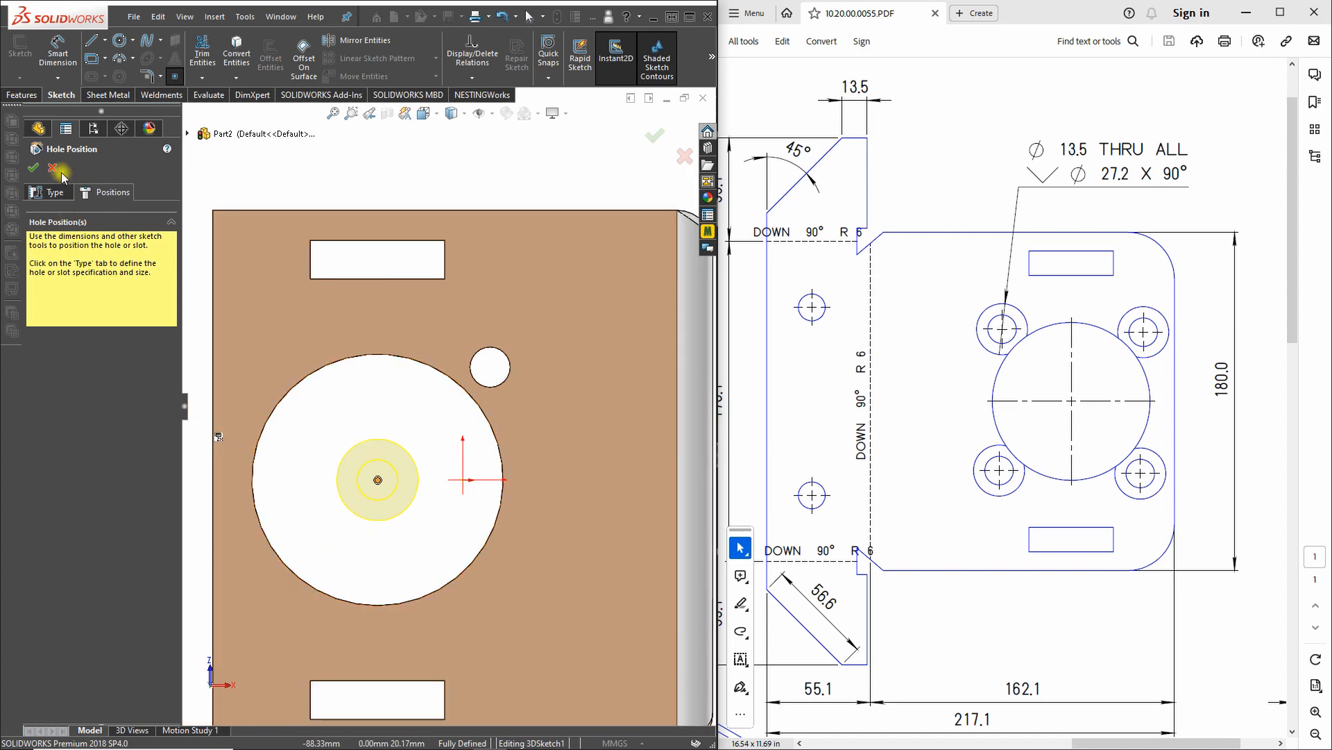
click(47, 172)
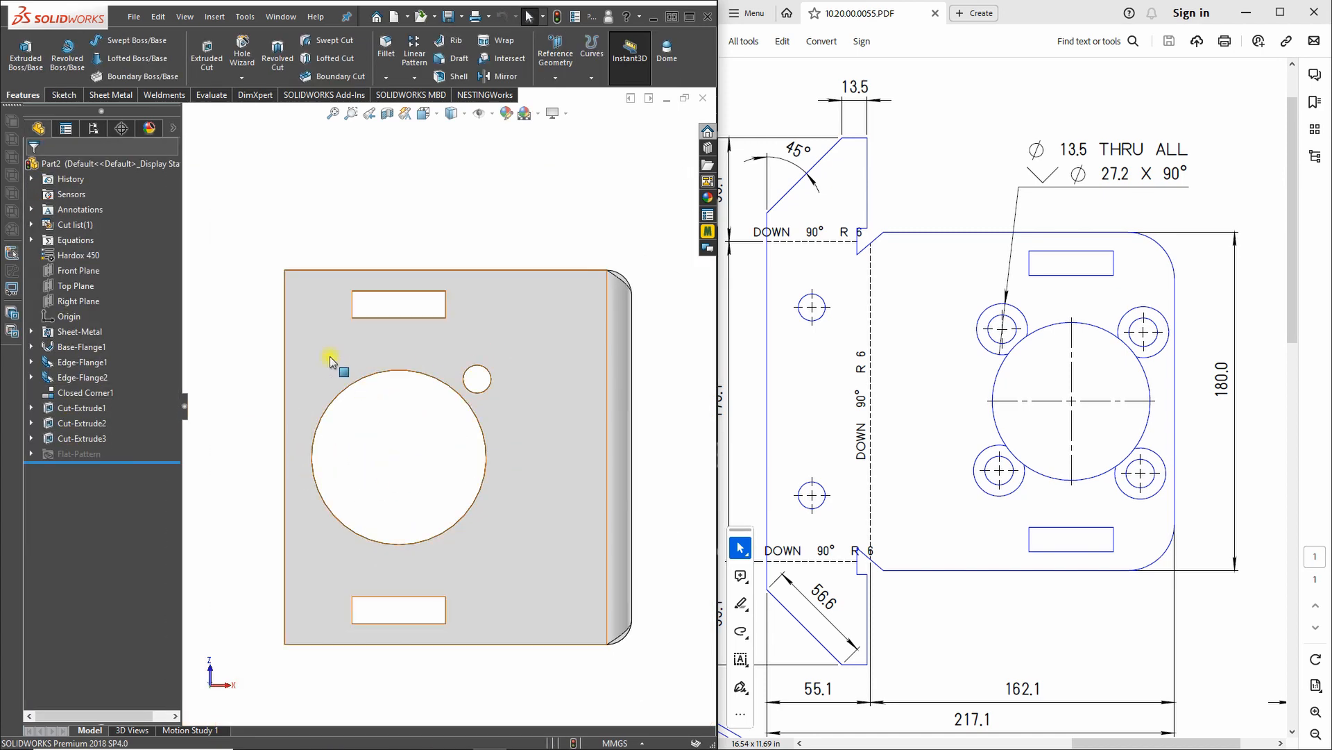
- Place a DIN M12 hex socket countersunk hole, normal fit and through all, at the base plate's small mounting hole using a 3D sketch
click(241, 53)
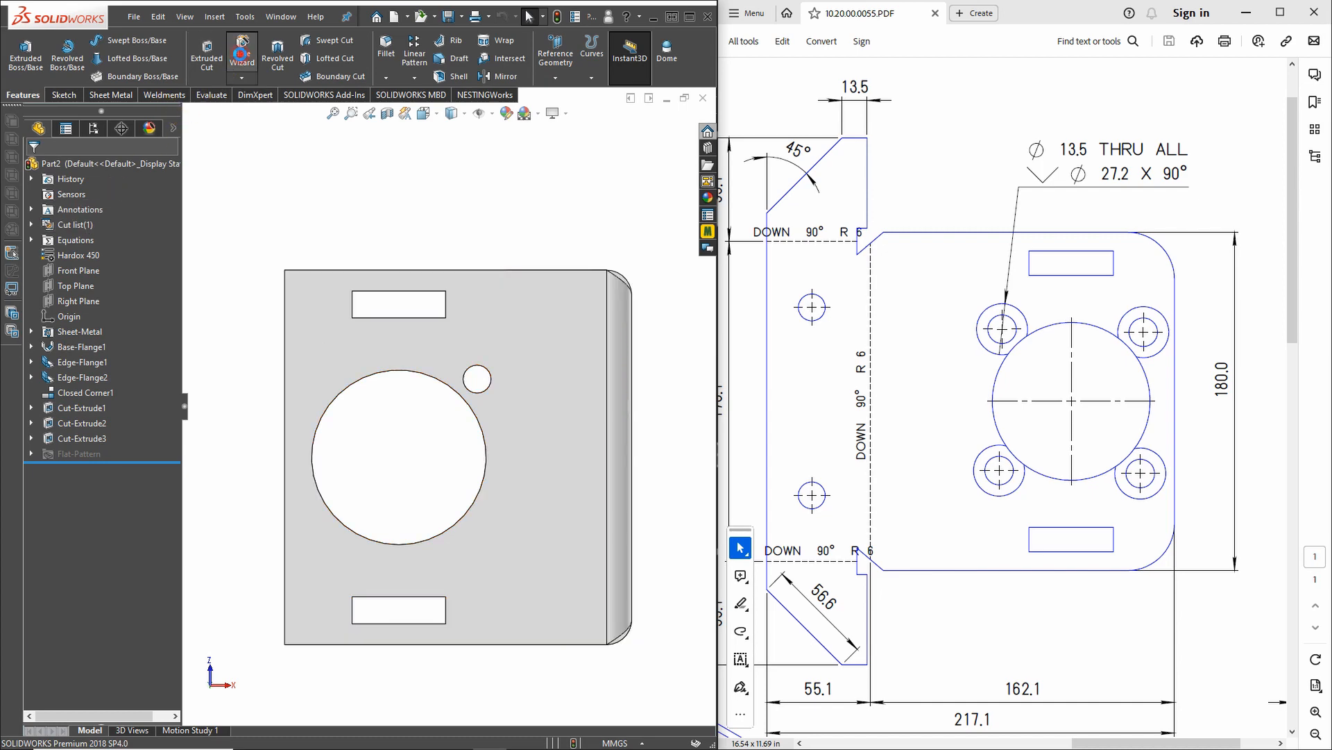
scroll(501, 370, down, 3)
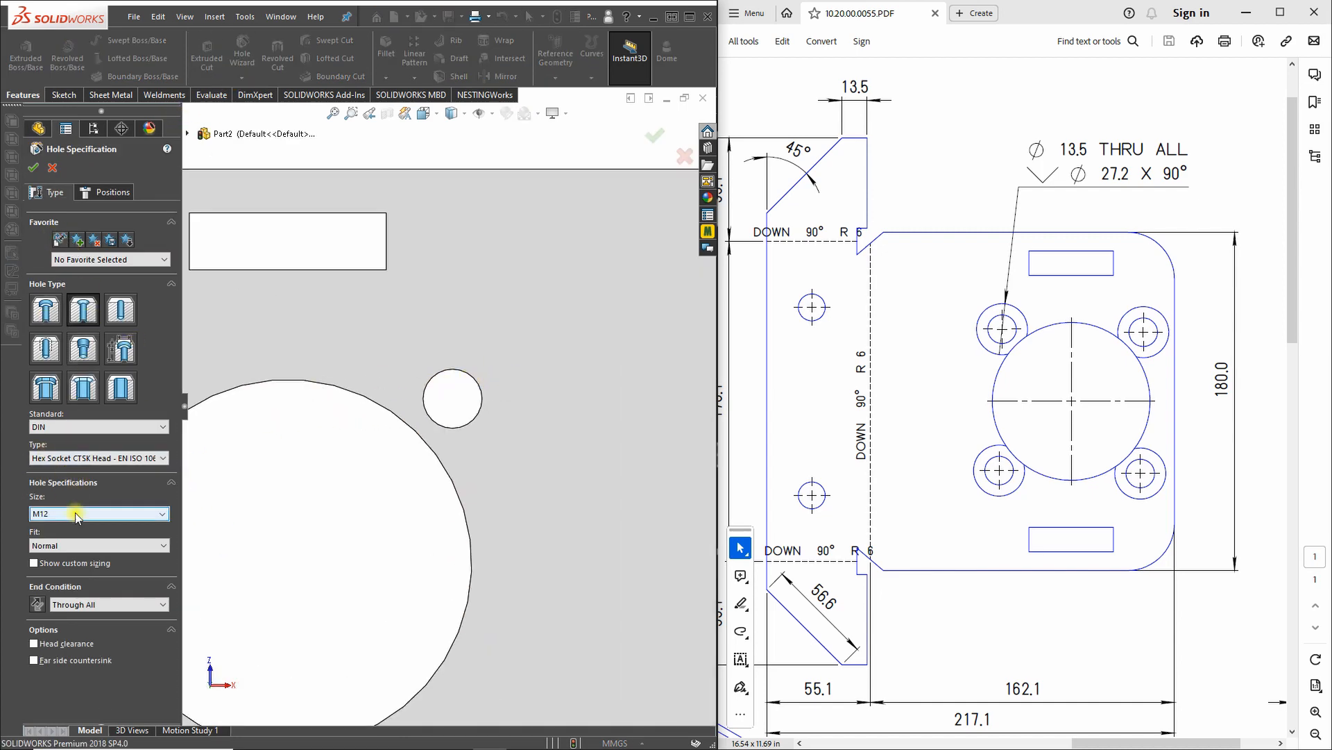
click(28, 514)
click(80, 497)
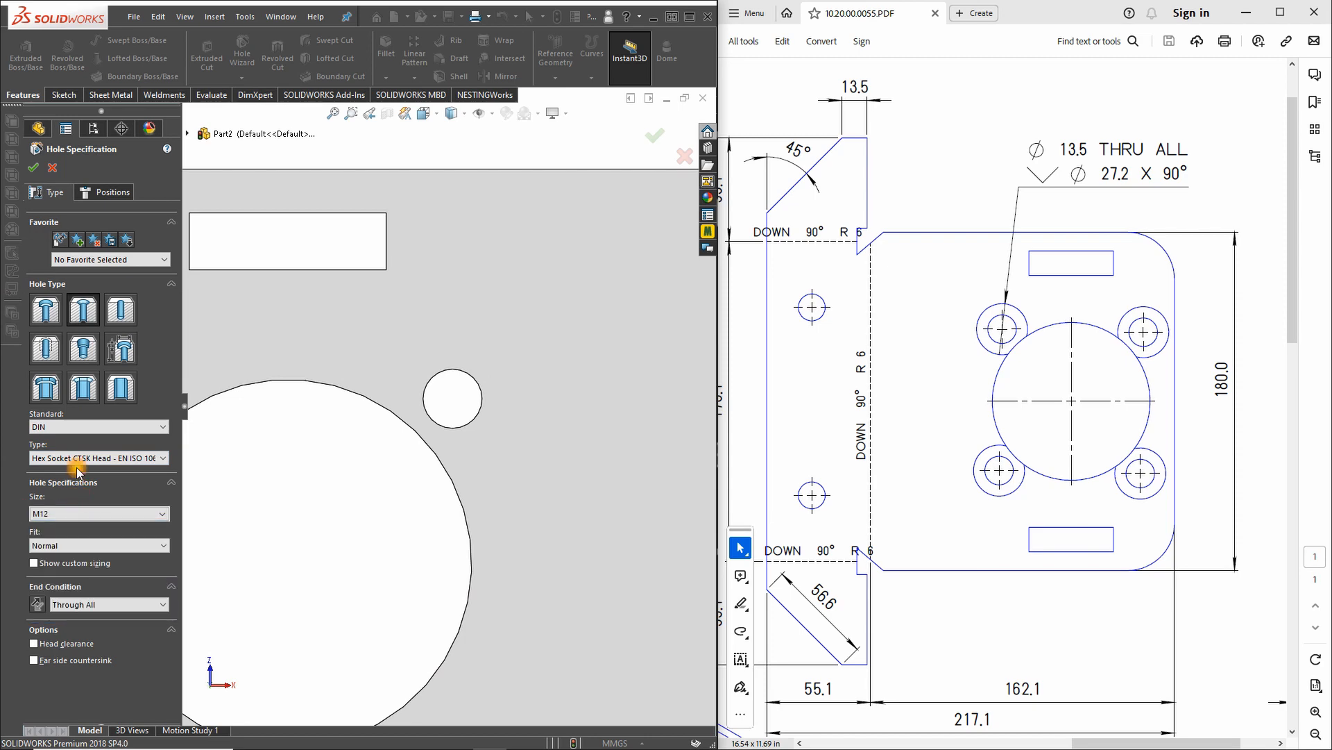
click(113, 193)
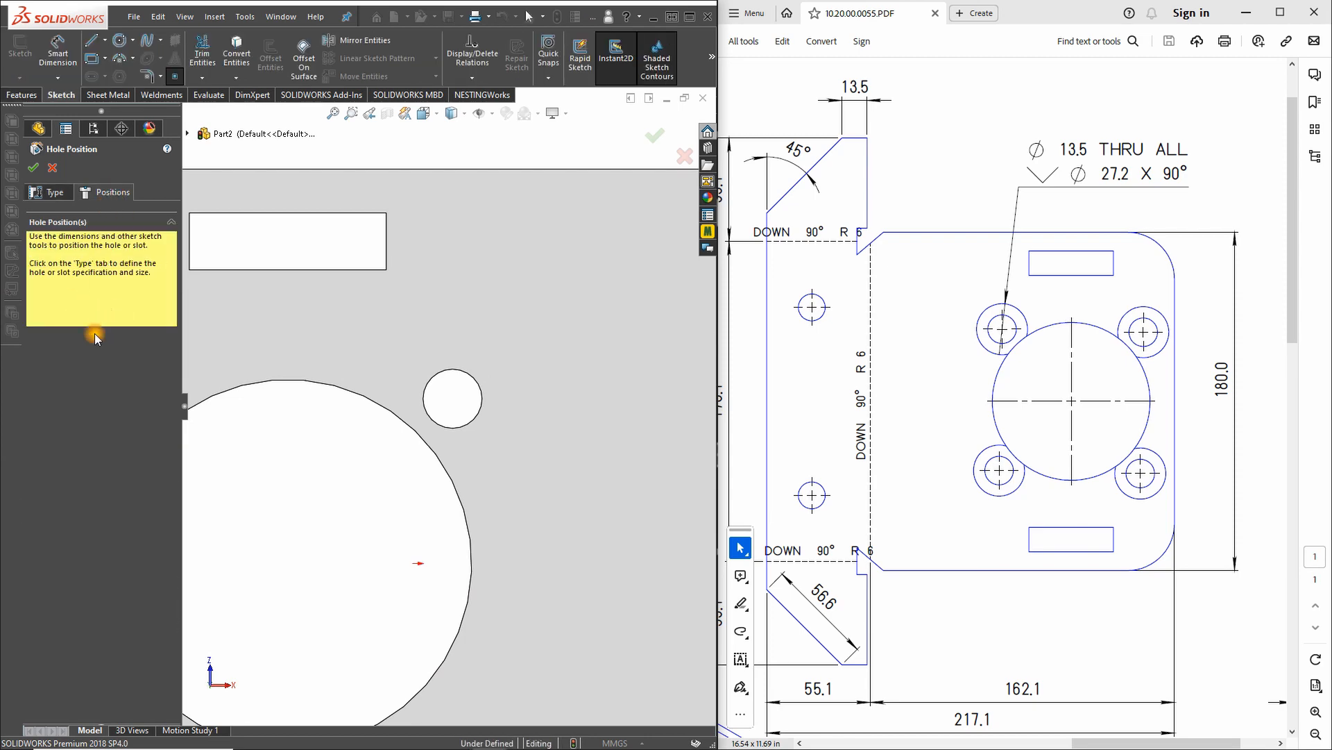
scroll(306, 477, up, 3)
scroll(372, 467, down, 5)
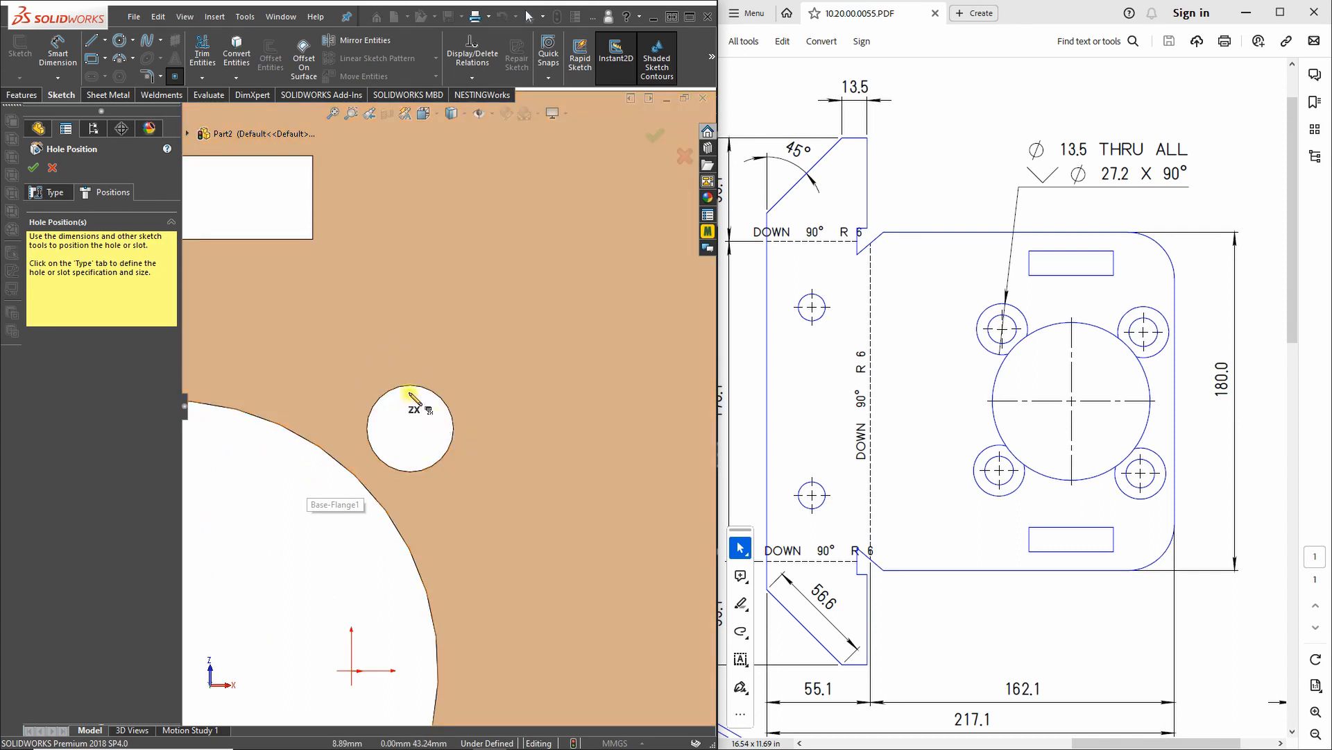
- Place the M12 countersunk hole at the centre of the existing small round hole beside the large bore and finish the feature
click(410, 428)
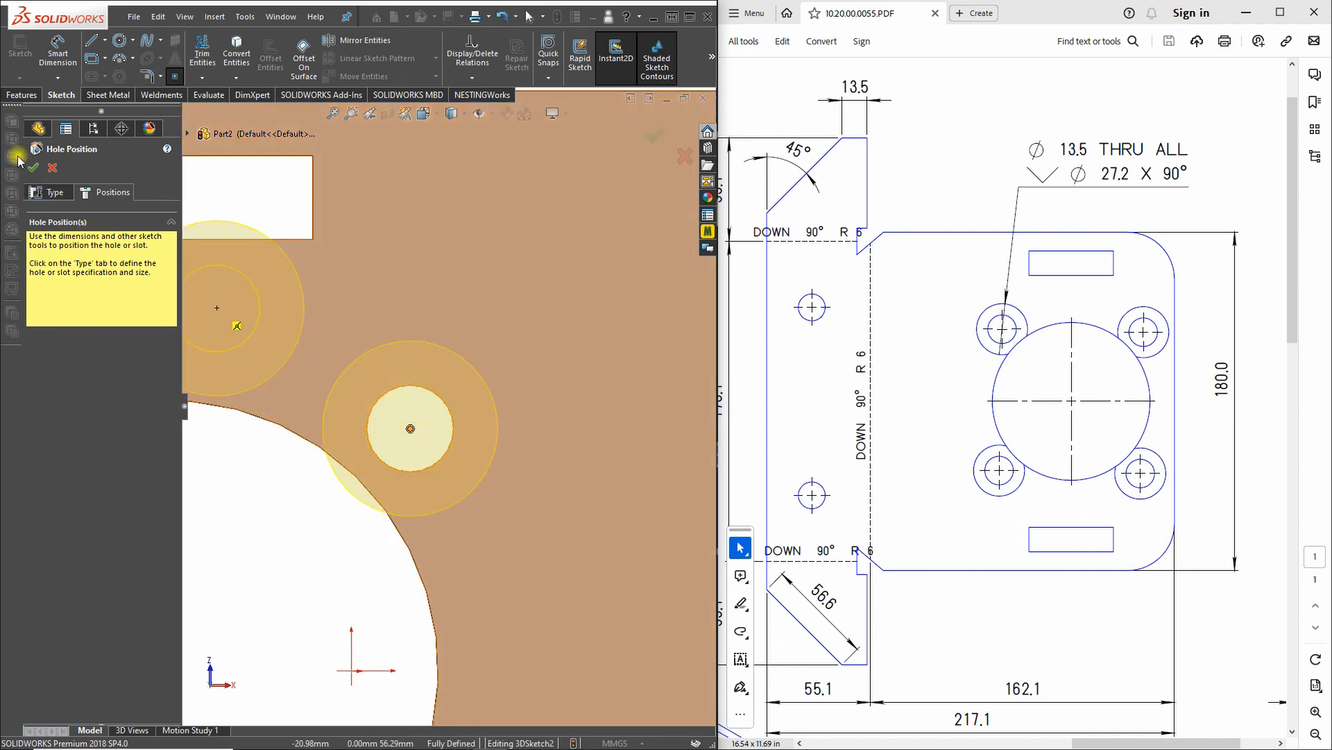
key(Return)
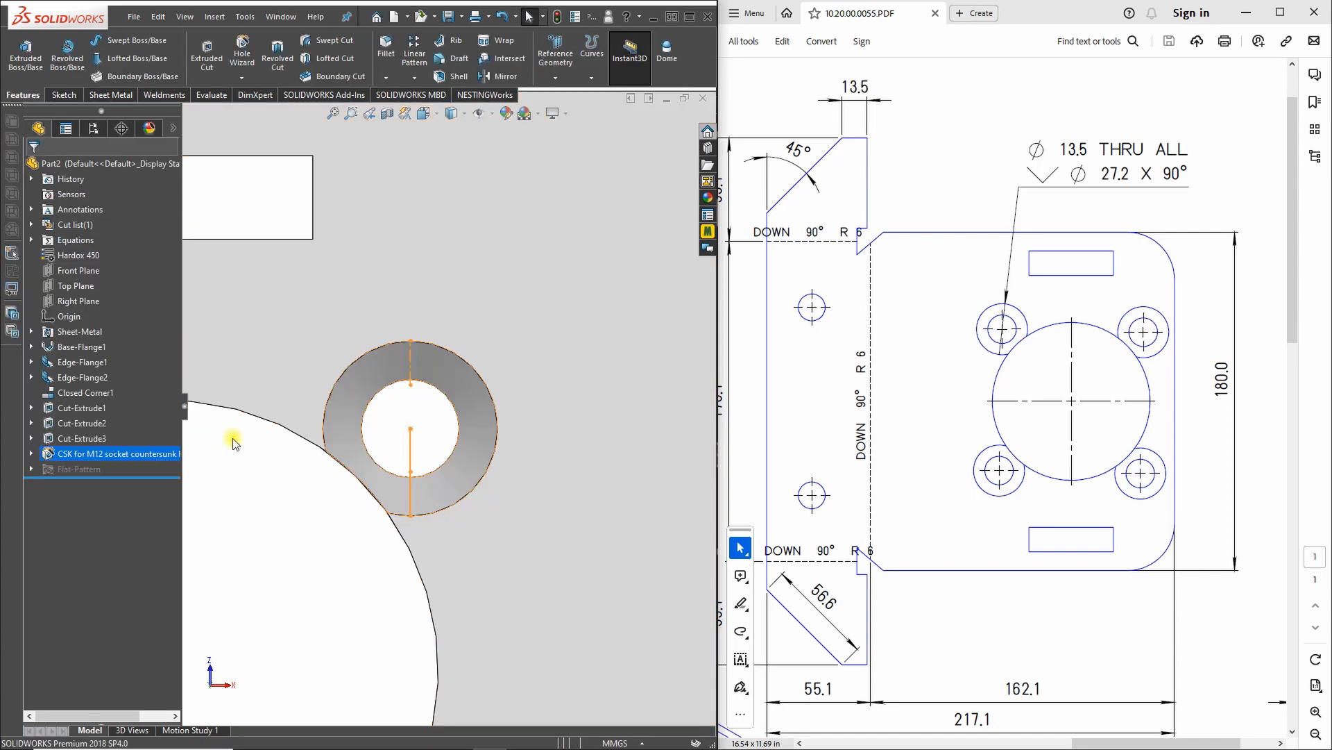
scroll(235, 444, up, 4)
click(324, 490)
- Circular-pattern Cut-Extrude3 and the M12 countersunk hole around the large bore's inner face, with 4 equally spaced instances over 360°
scroll(389, 448, down, 3)
scroll(413, 437, up, 2)
middle_drag(420, 435, 400, 503)
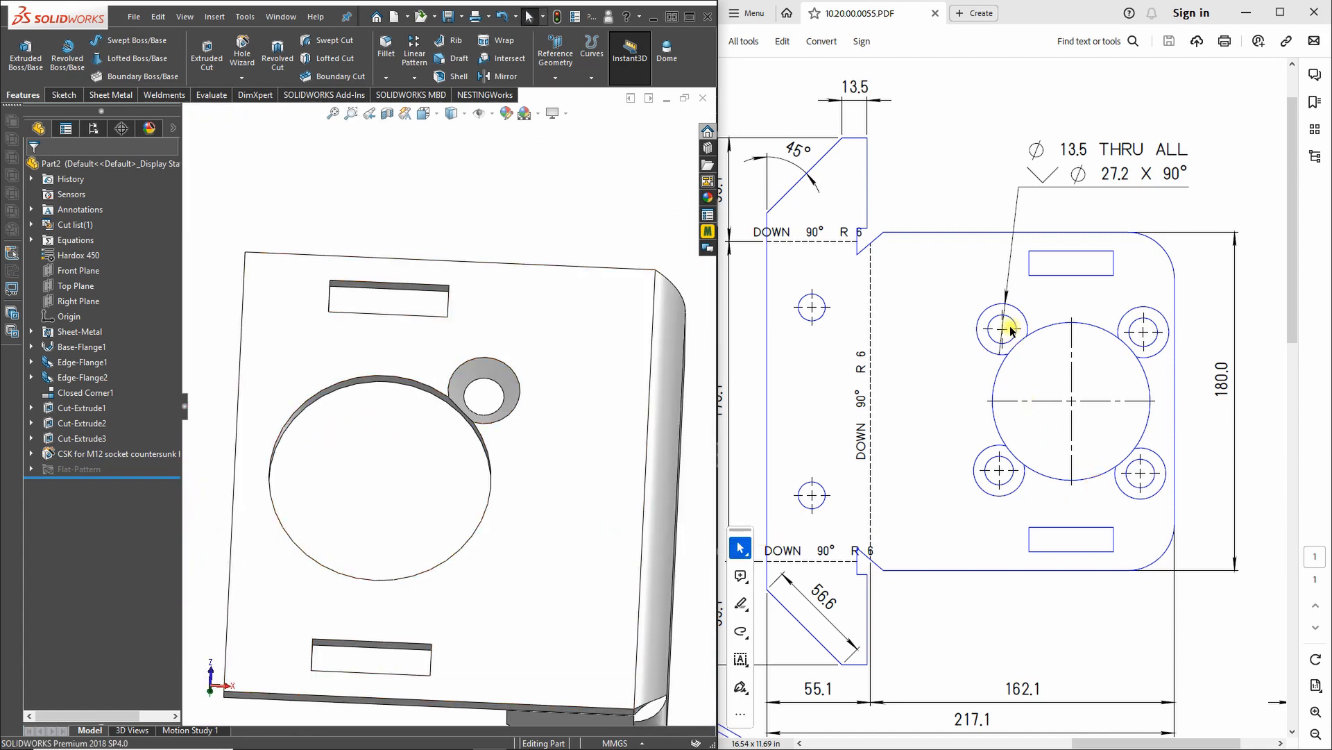
middle_drag(378, 426, 420, 489)
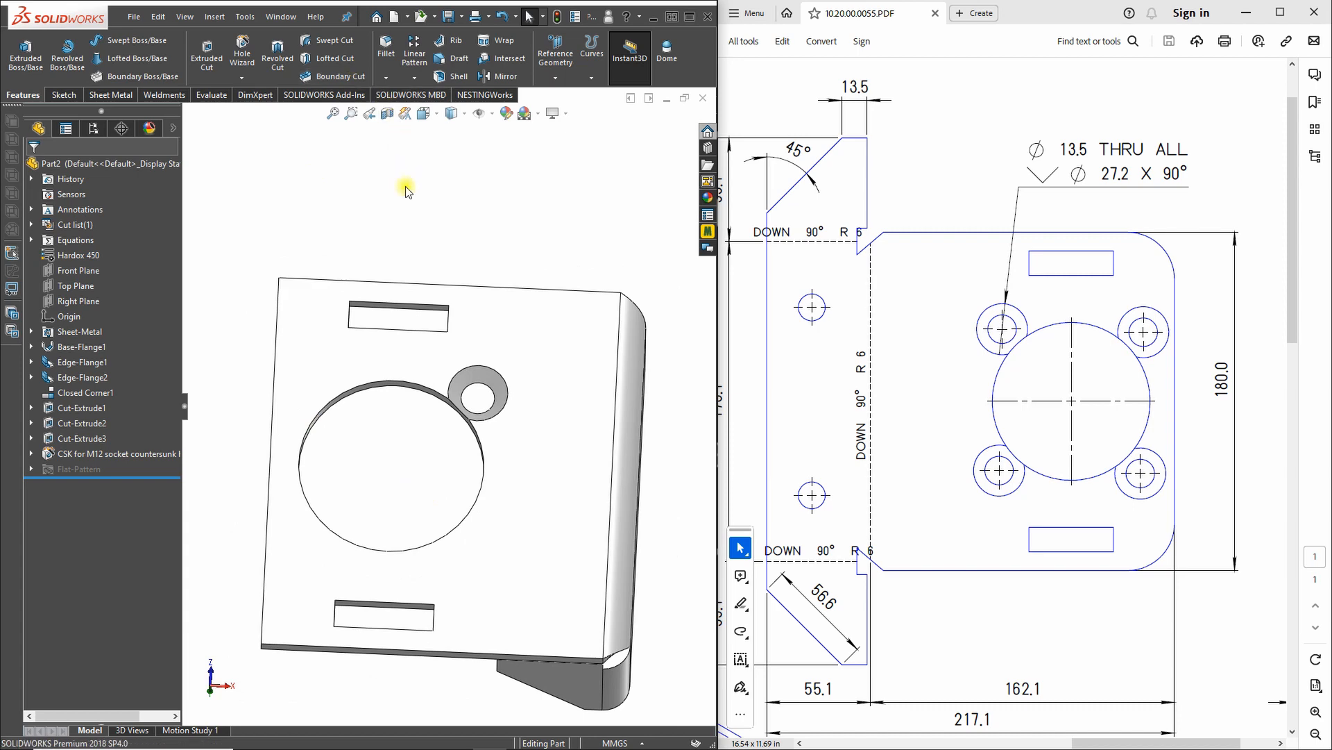
click(44, 452)
ctrl+click(54, 439)
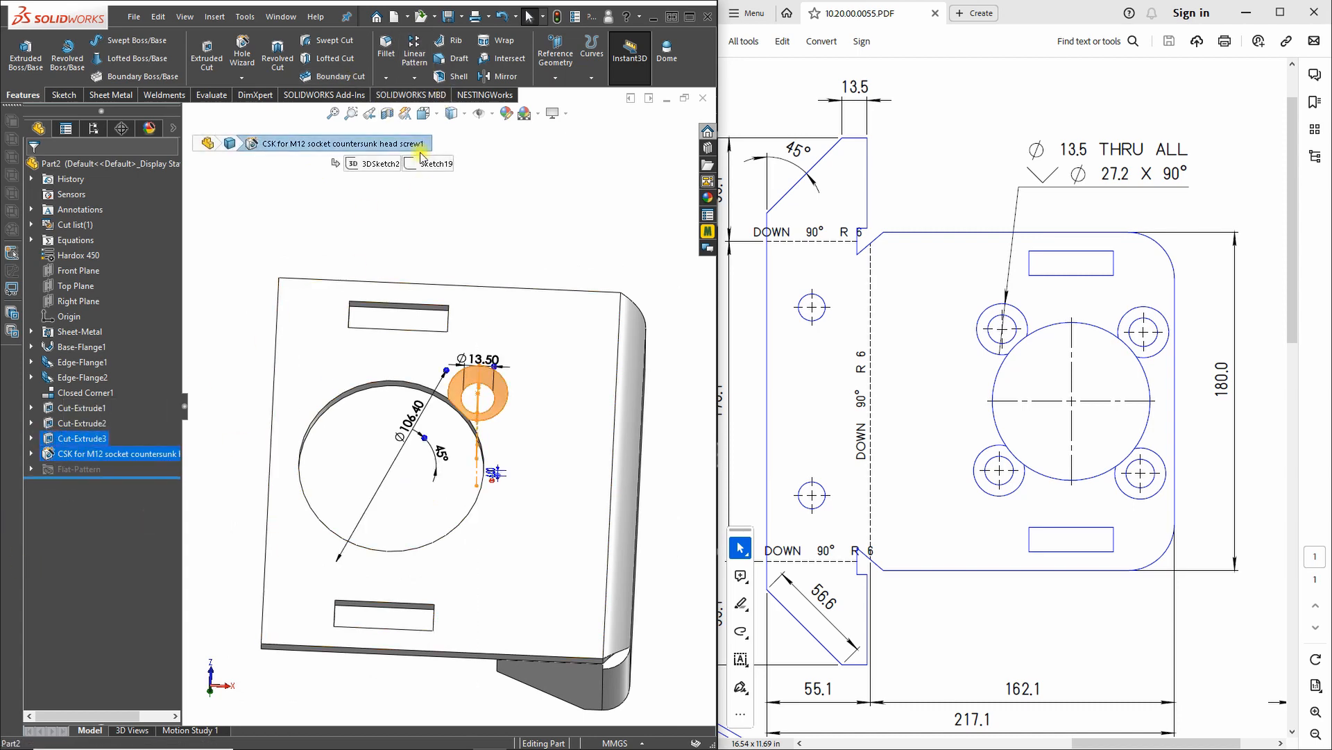
click(416, 76)
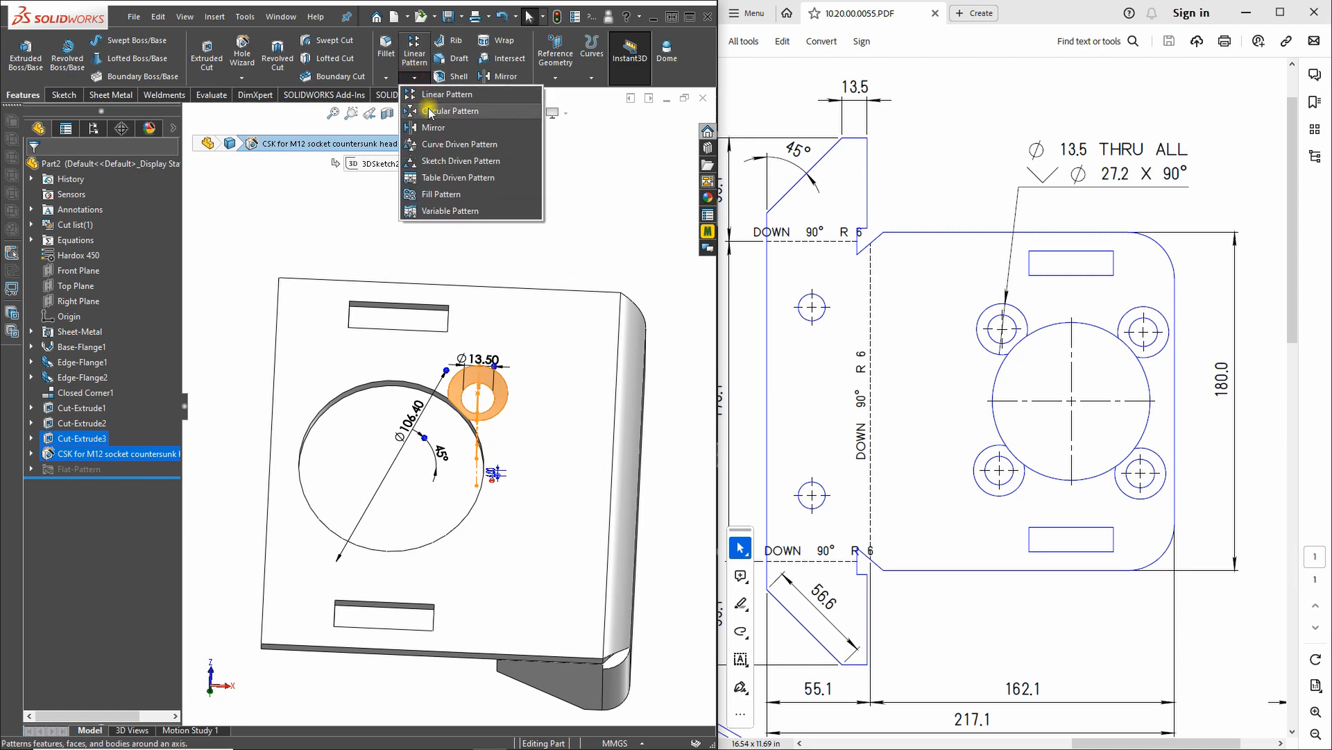
click(412, 331)
scroll(373, 412, down, 4)
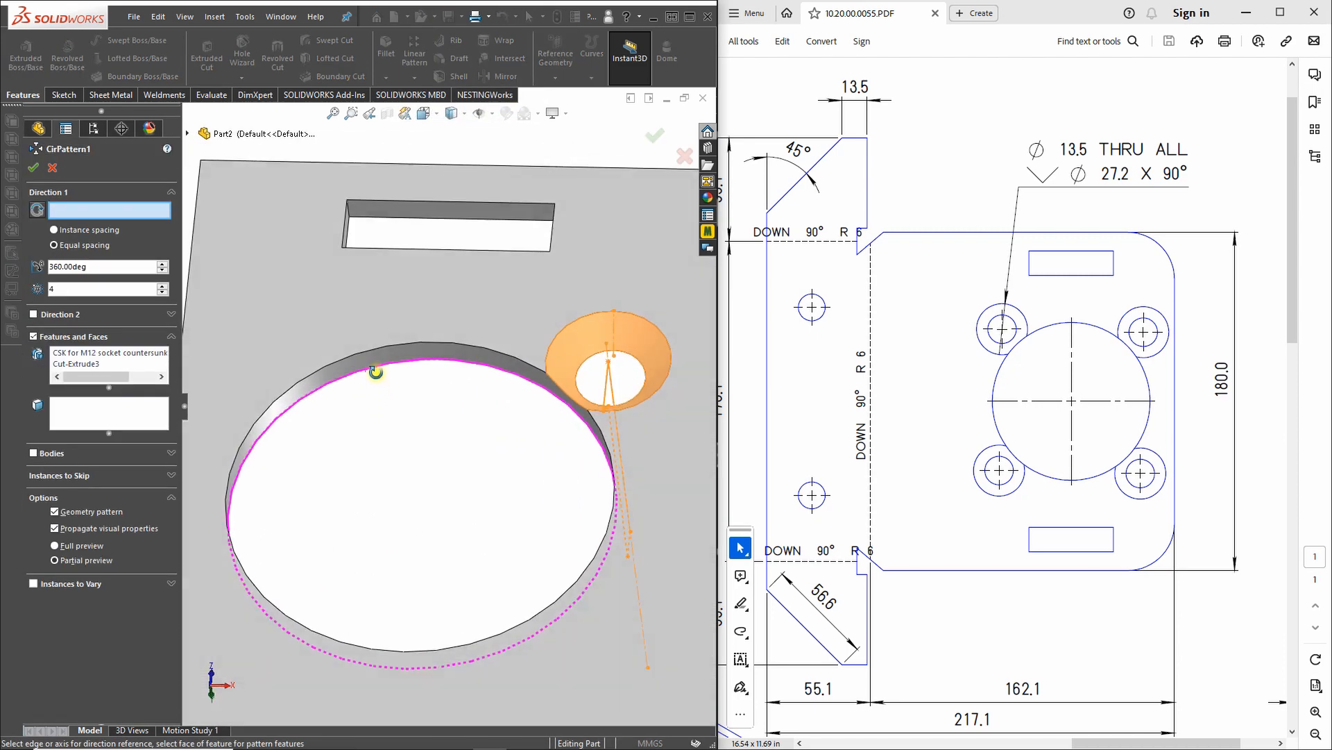
click(409, 351)
scroll(334, 480, up, 4)
middle_drag(379, 481, 385, 559)
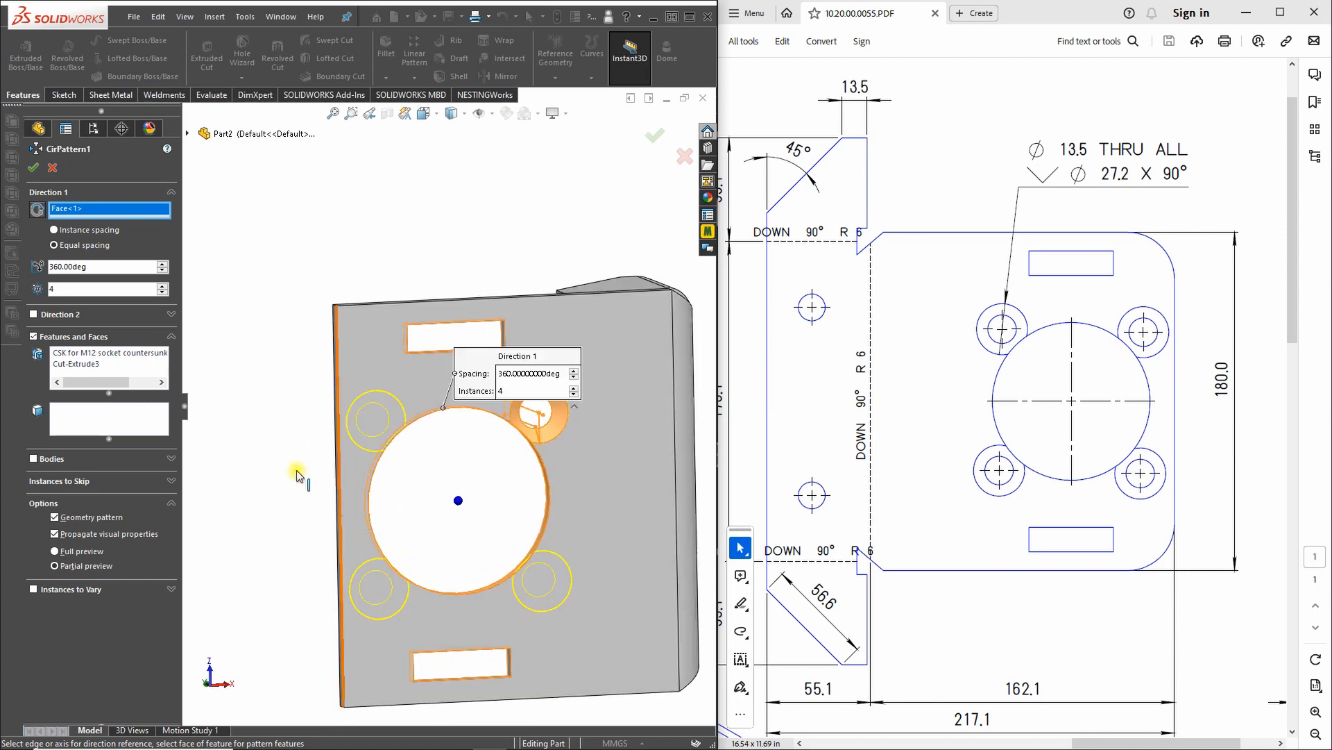
click(32, 168)
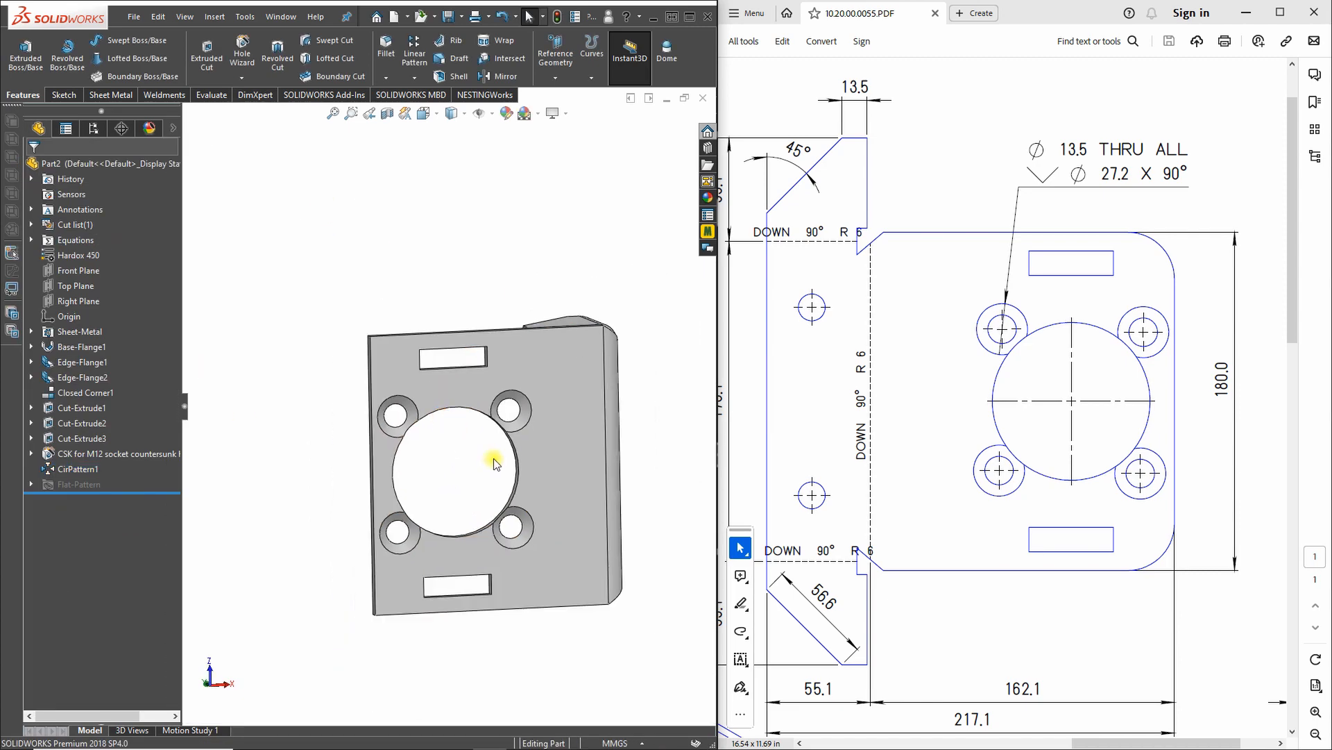
- Examine the PDF drawing for the diameter and position dimensions of the two holes in the bent flange
mouse_move(494, 464)
middle_down()
mouse_move(470, 378)
mouse_move(473, 461)
middle_up()
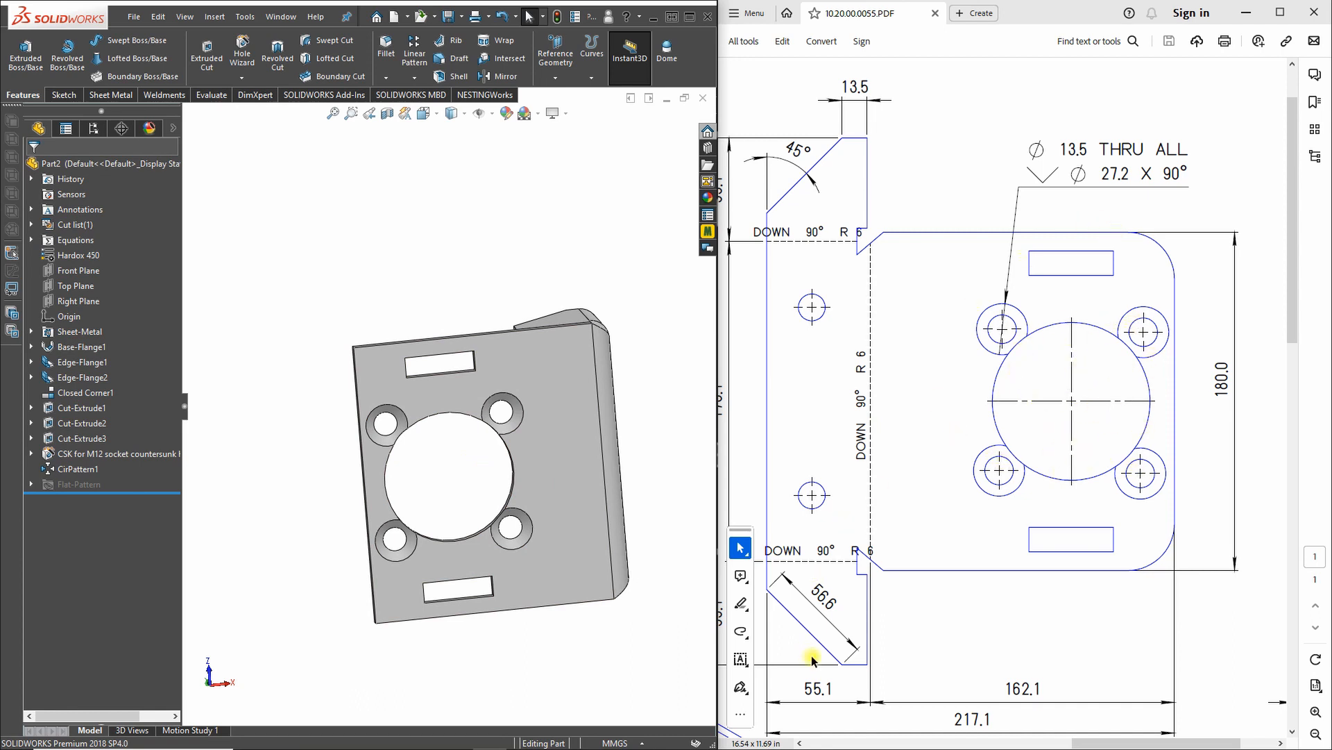
middle_drag(514, 444, 486, 401)
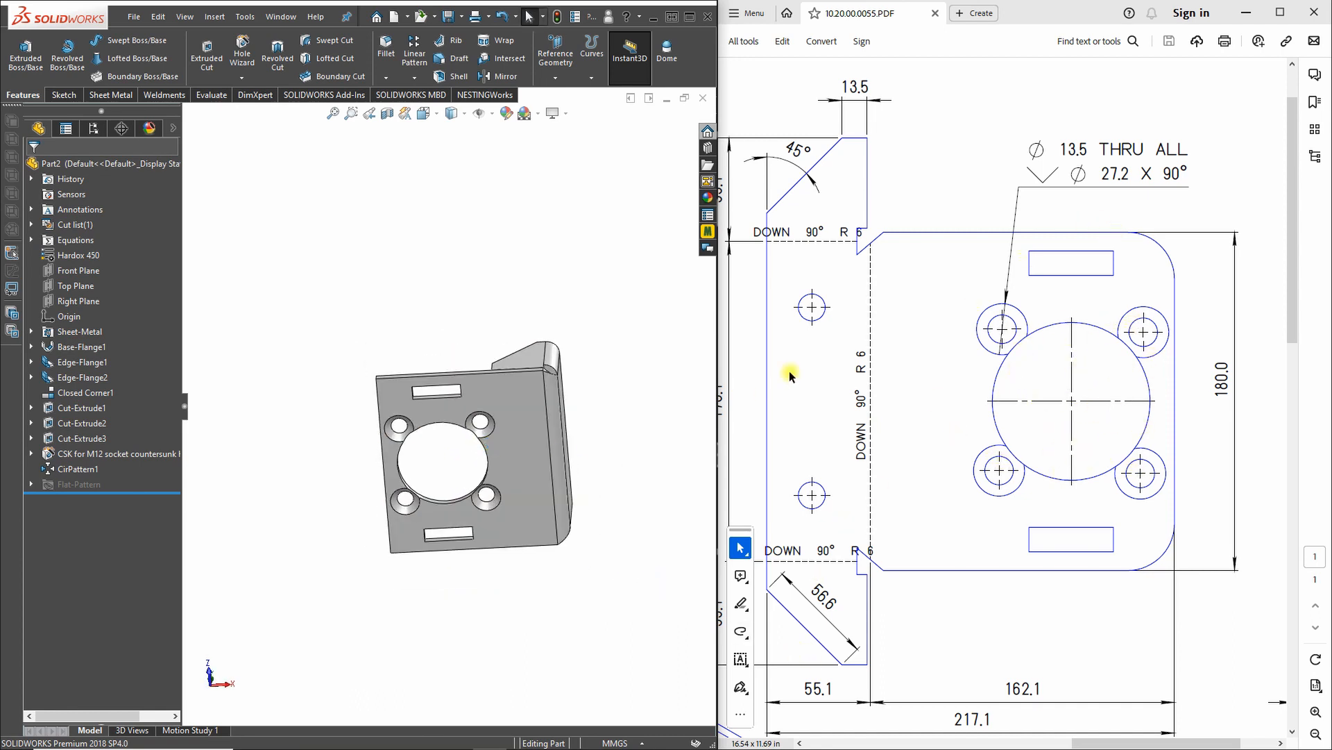
click(744, 553)
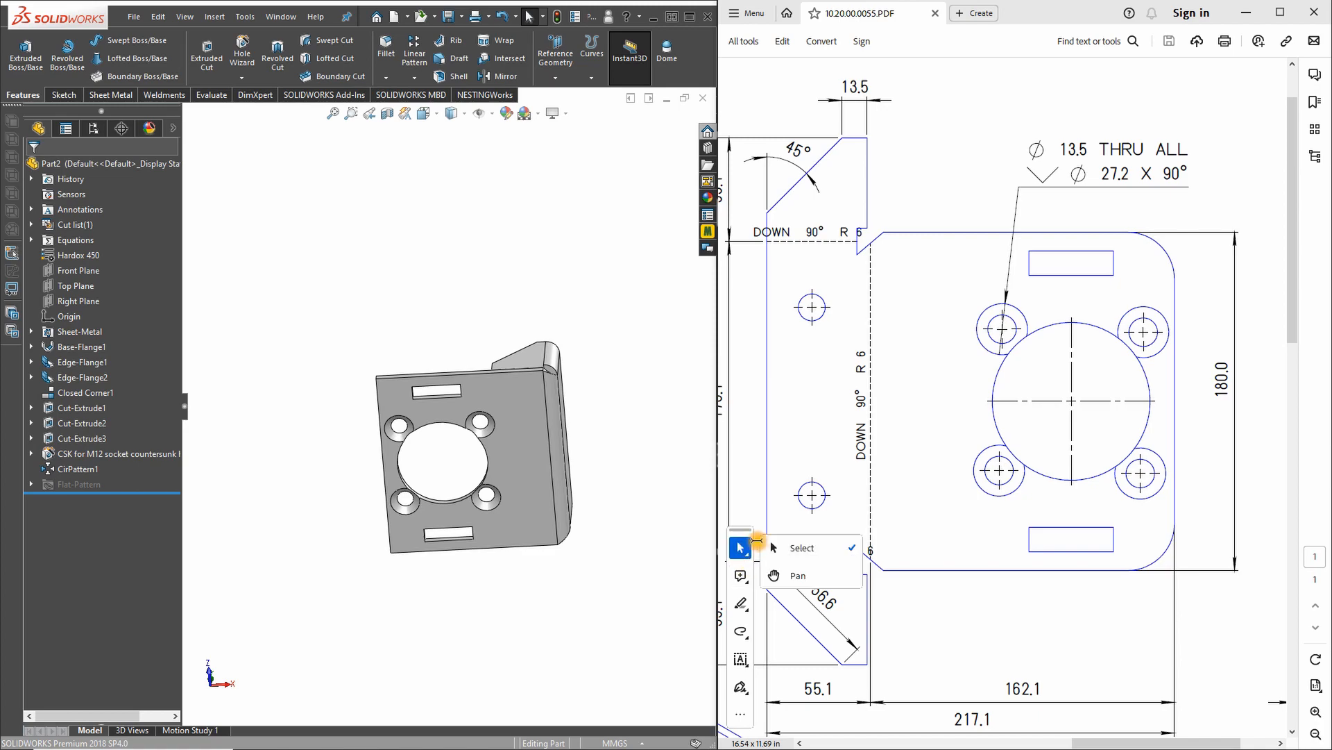
click(793, 575)
scroll(826, 465, down, 3)
ctrl+scroll(860, 444, up, 1)
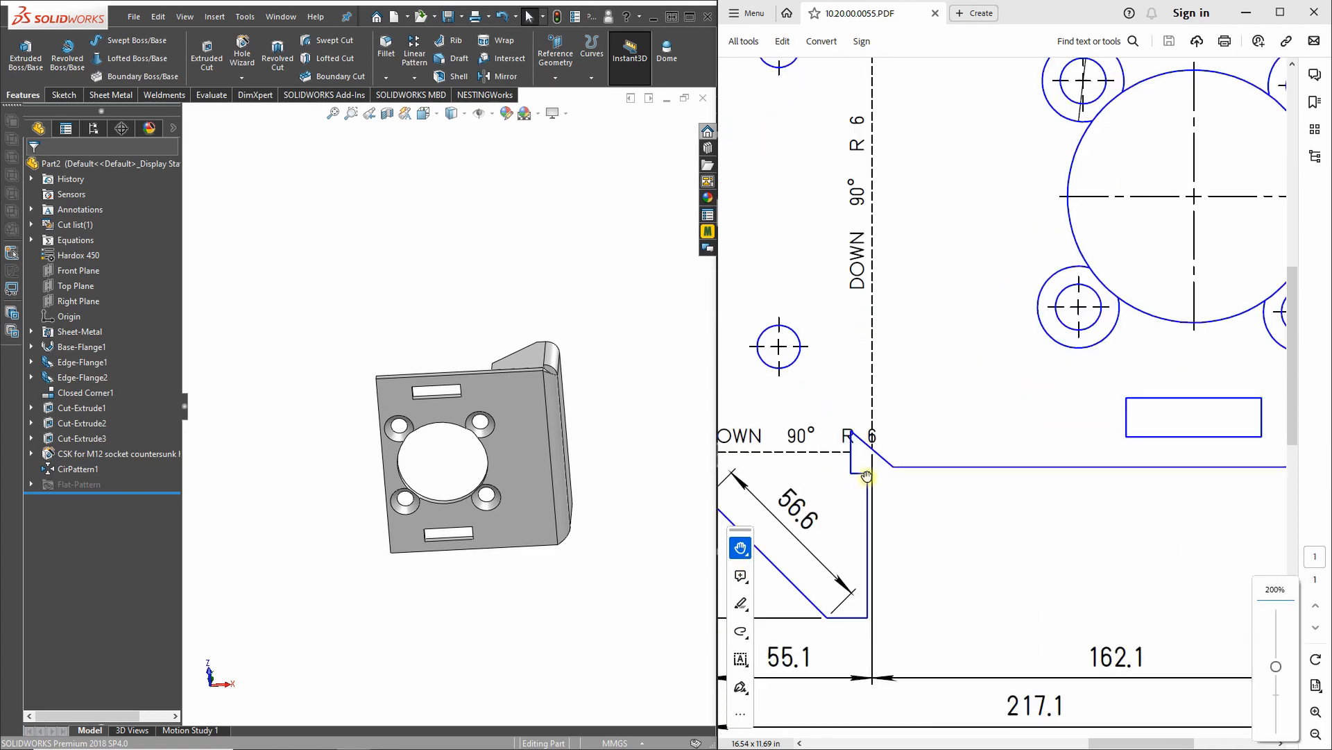
ctrl+scroll(878, 475, down, 2)
ctrl+scroll(879, 474, down, 3)
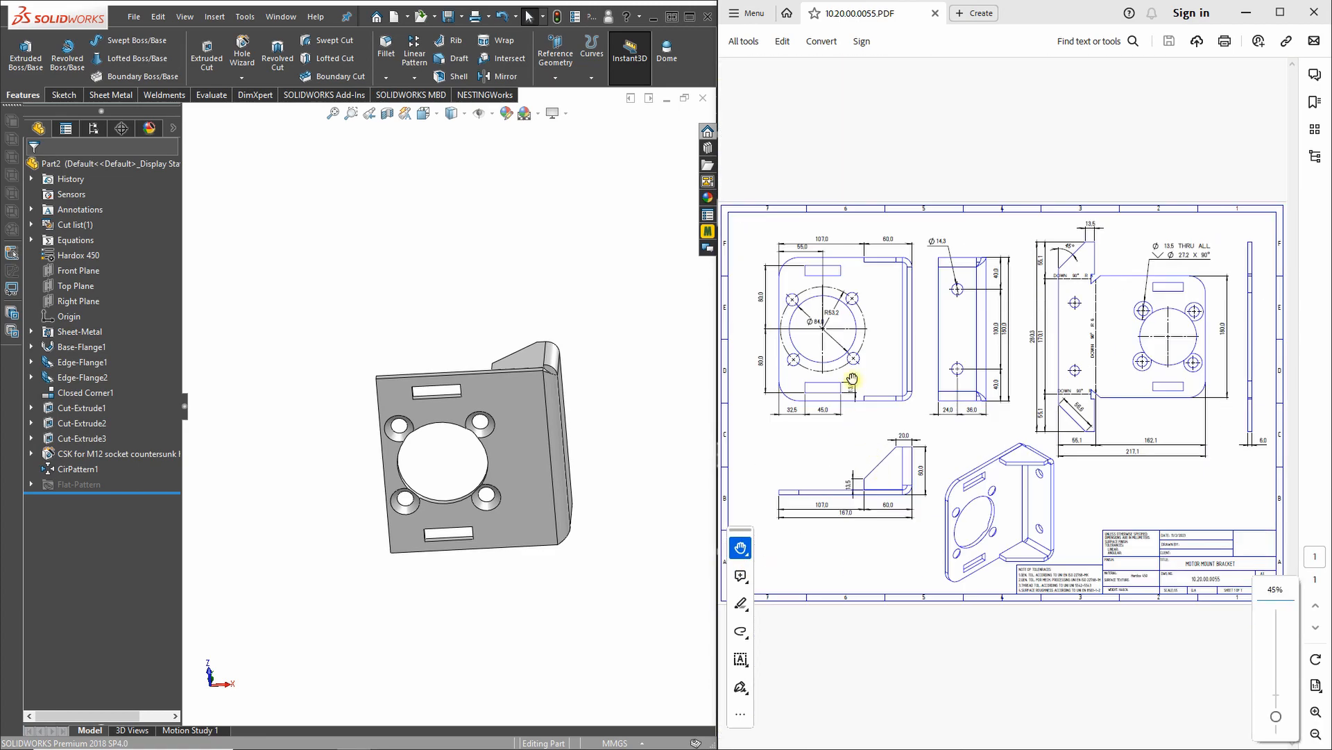
ctrl+scroll(852, 378, up, 2)
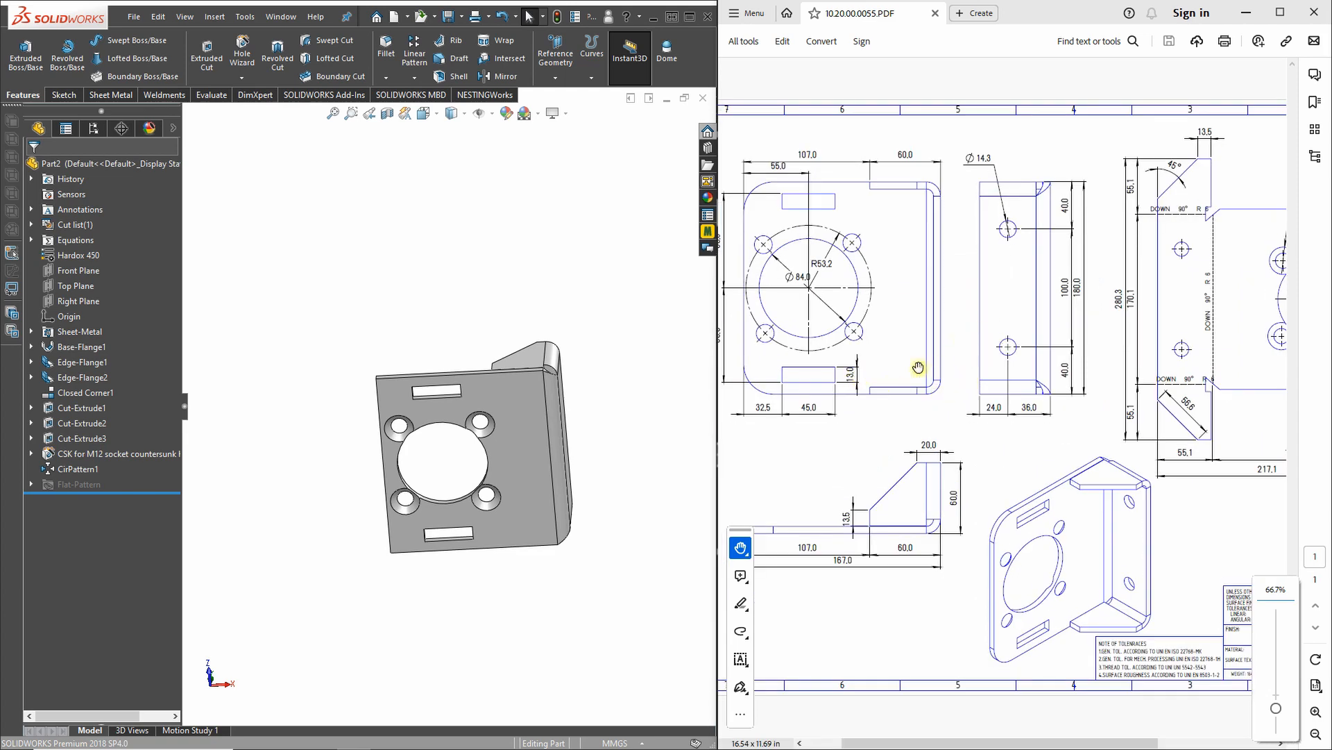
click(740, 548)
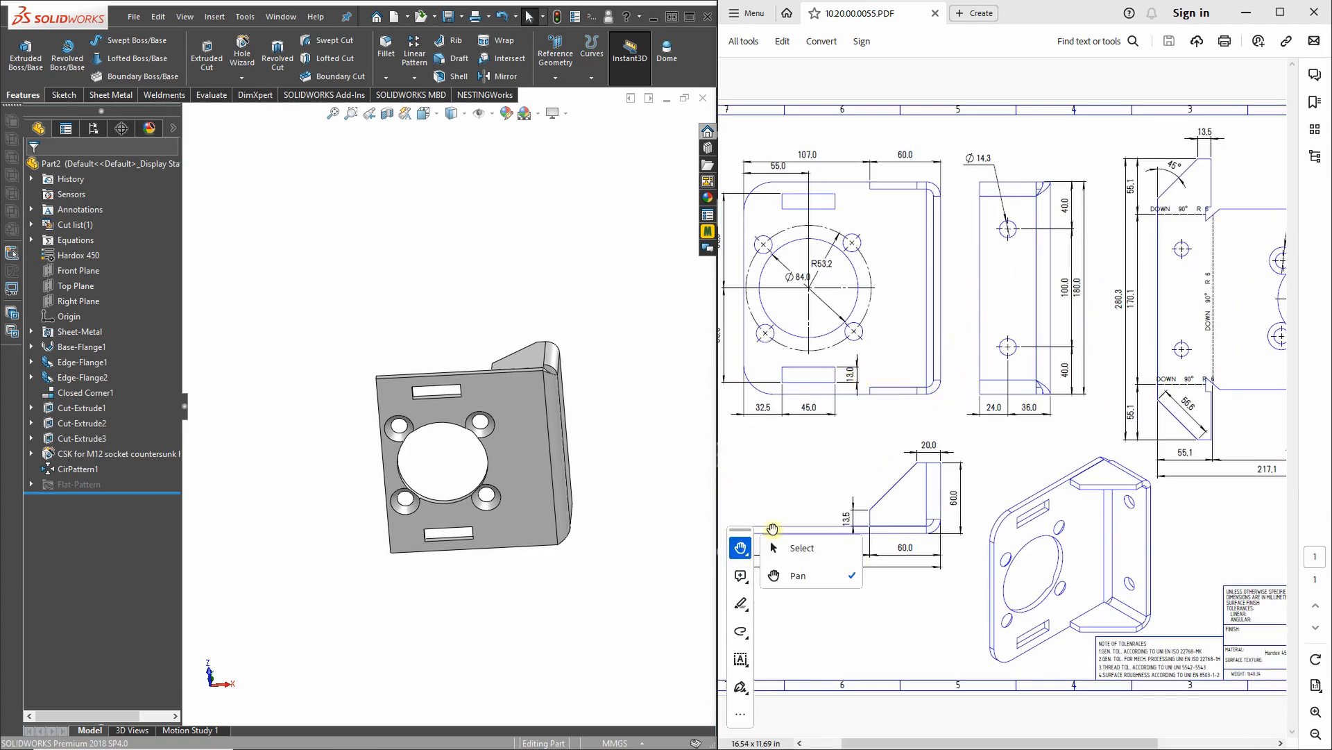
click(781, 548)
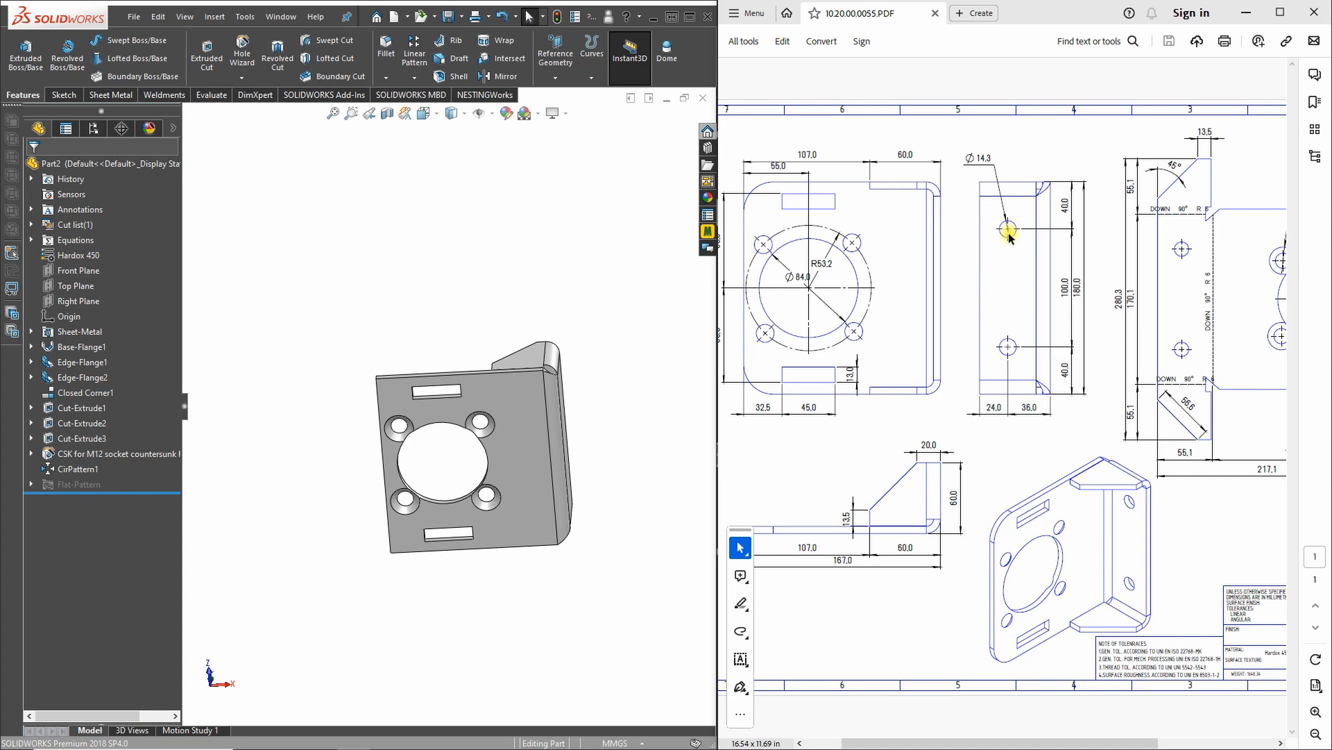
drag(1069, 206, 1067, 210)
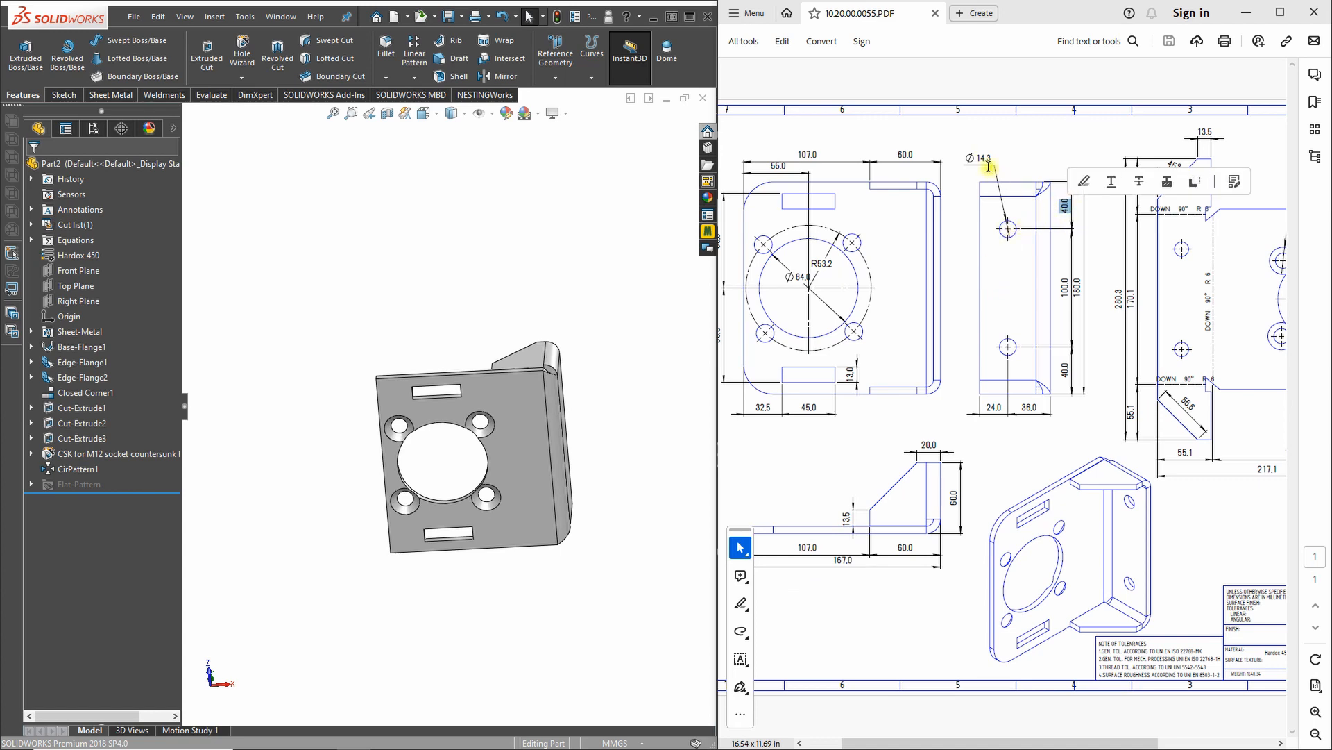
drag(970, 158, 992, 159)
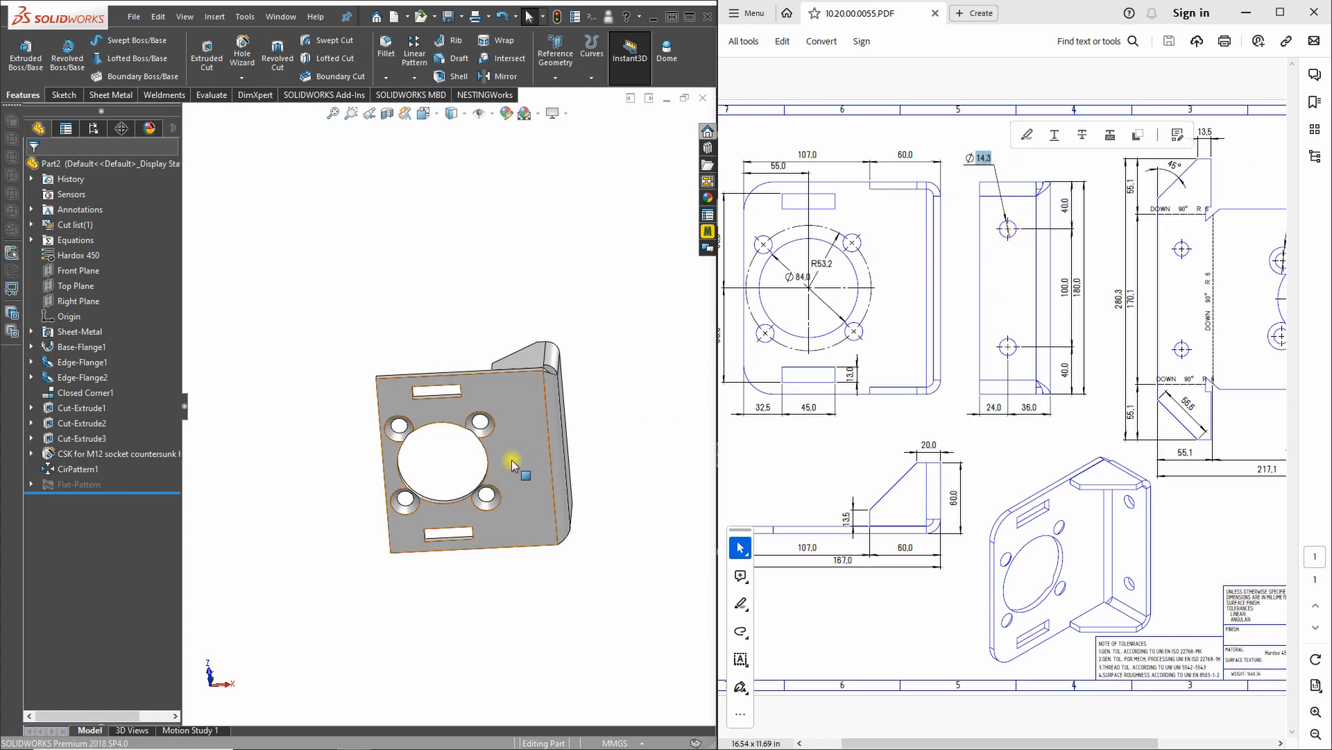
- Start a sketch on the outer face of the long edge flange and orient the model to the Right view
middle_drag(512, 461, 493, 582)
click(553, 458)
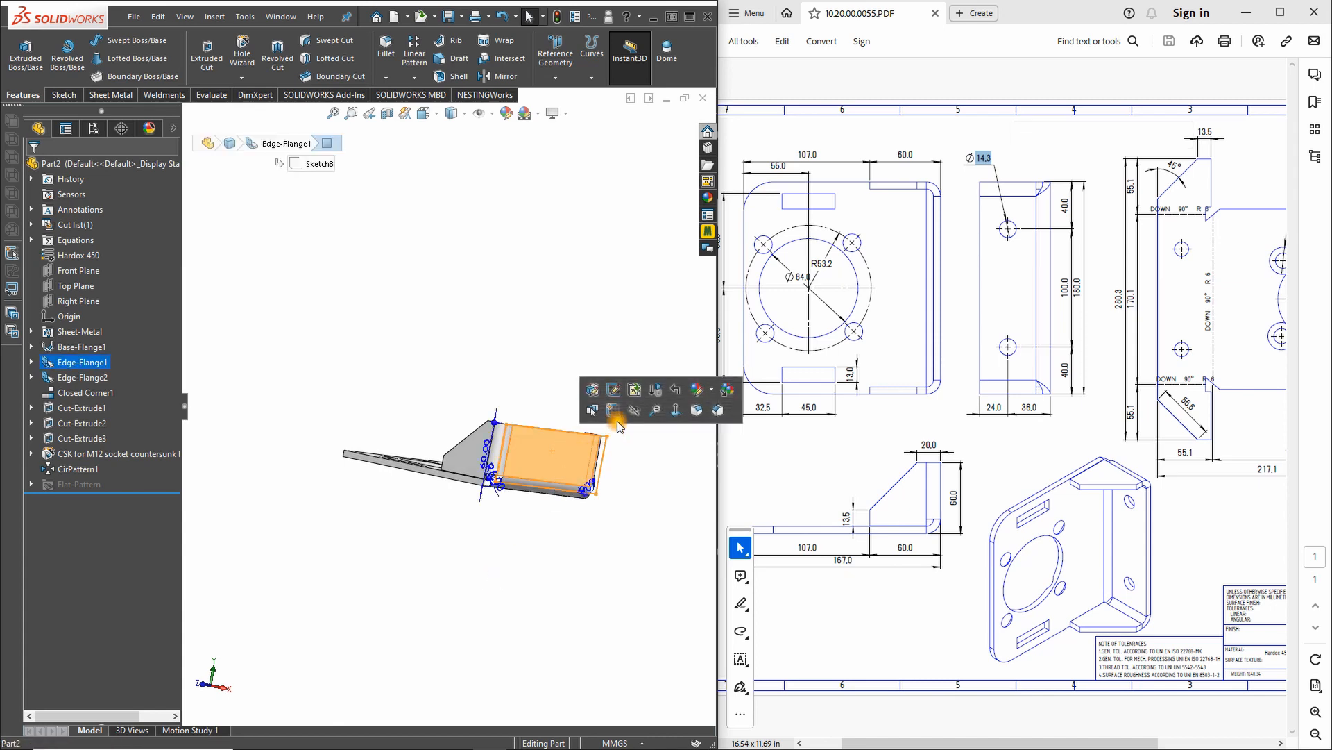
click(613, 394)
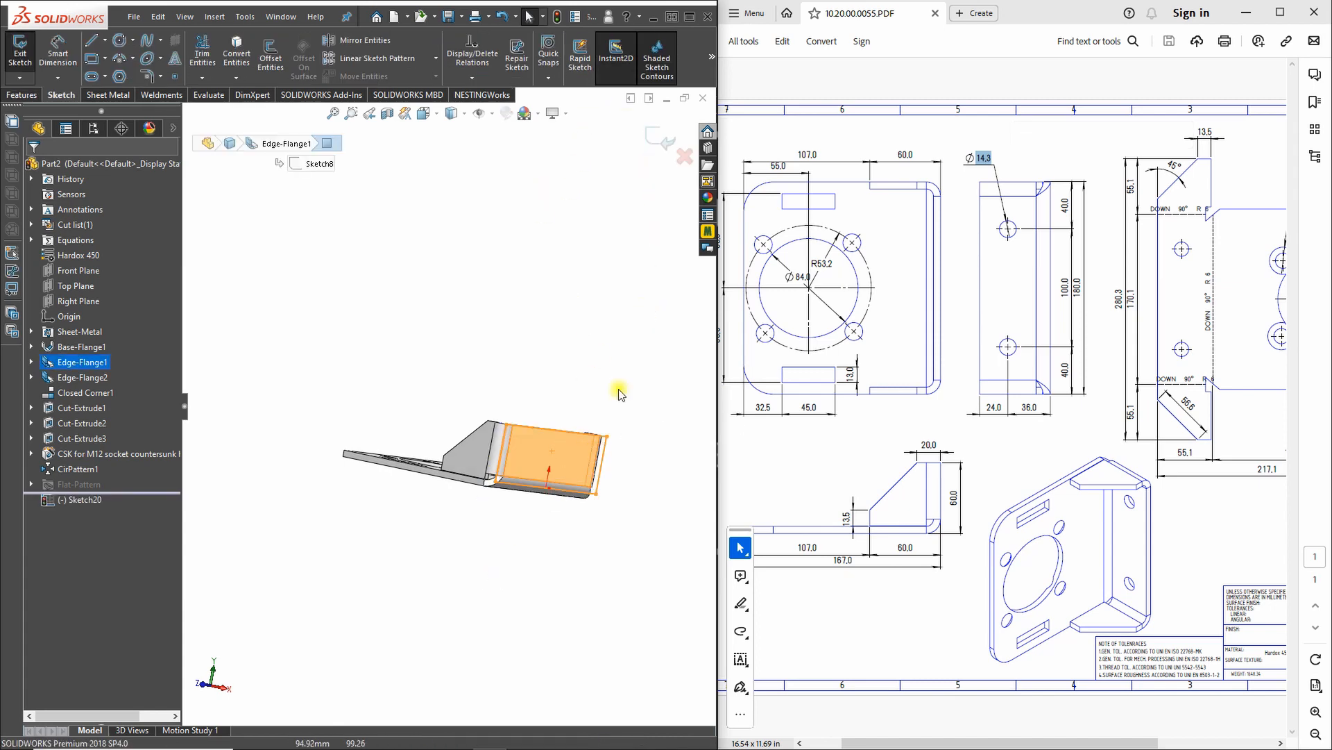
click(424, 113)
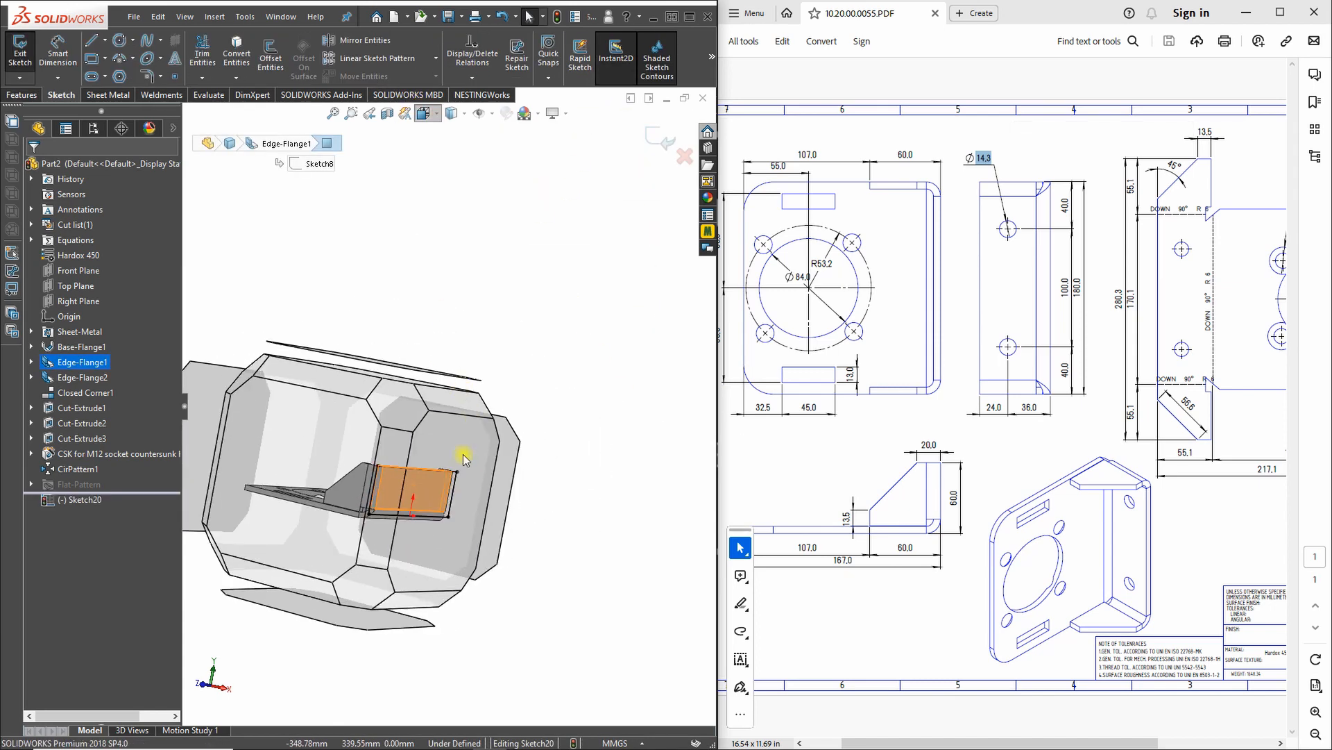
click(468, 456)
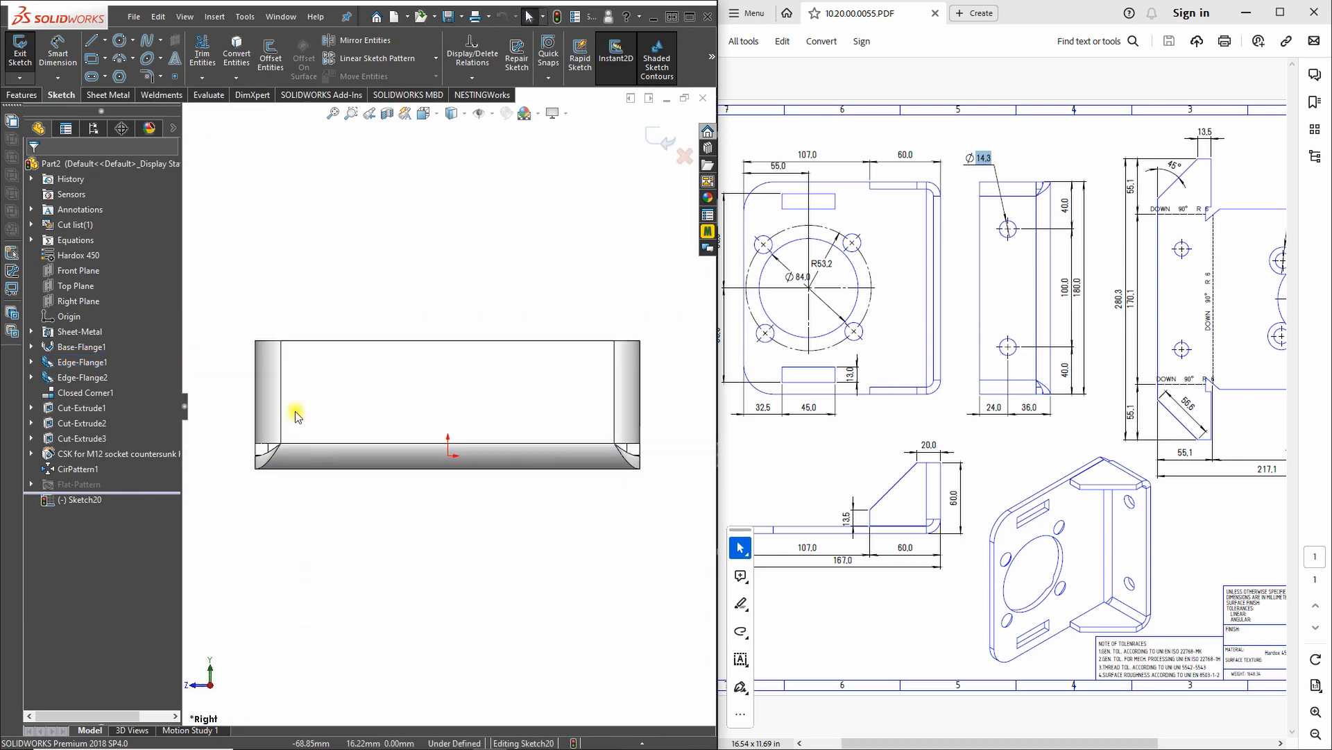
- Sketch a circle about 21 mm in diameter on the flange face, near the end with positive sketch X
click(131, 47)
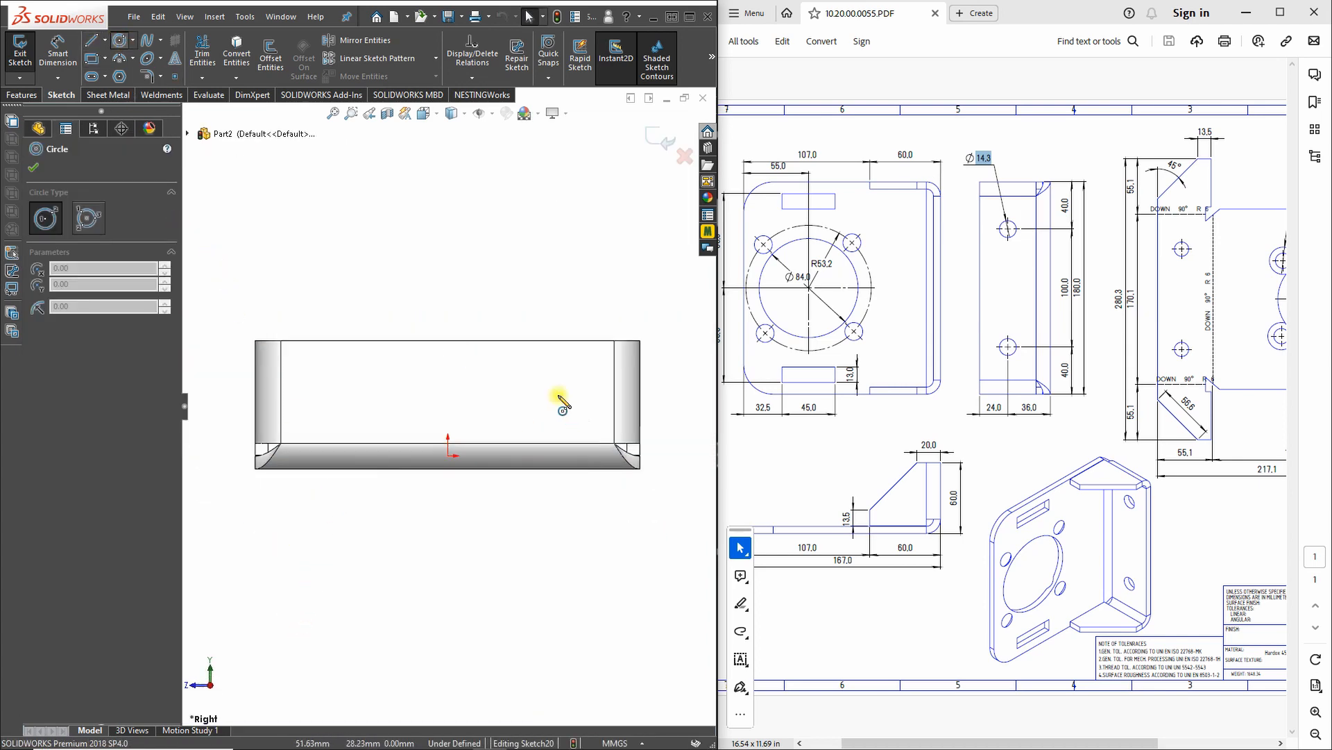
click(564, 387)
click(565, 366)
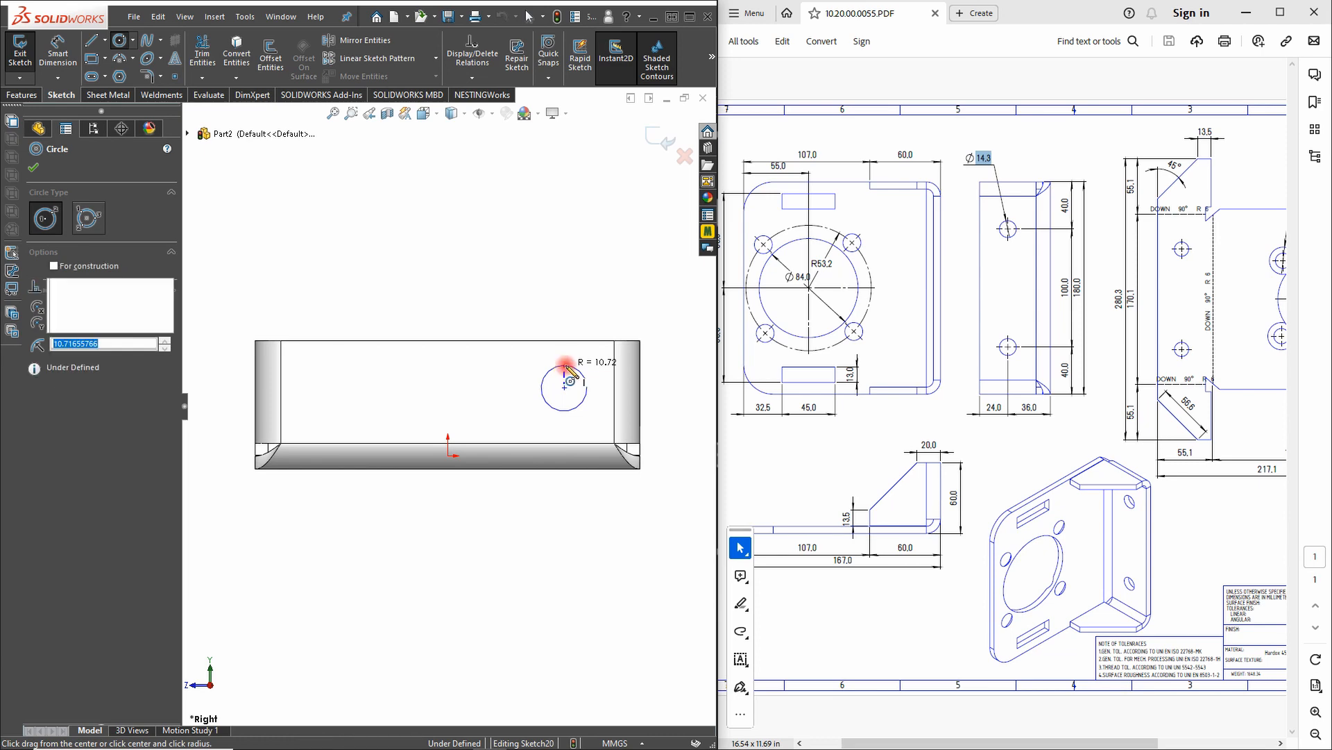
- Dimension the circle's centre 24 mm from the flange's upper free edge, as given in the drawing
click(1002, 407)
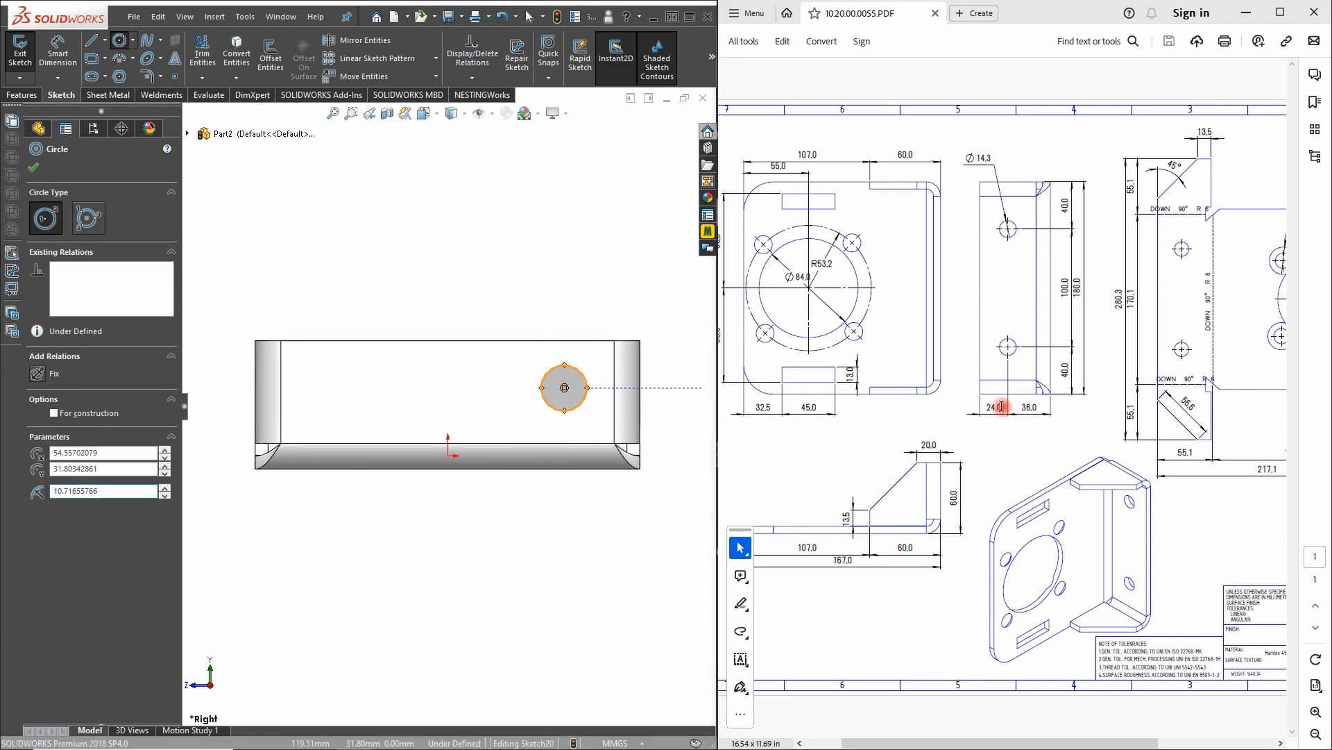
drag(995, 410, 975, 411)
right_drag(592, 288, 592, 258)
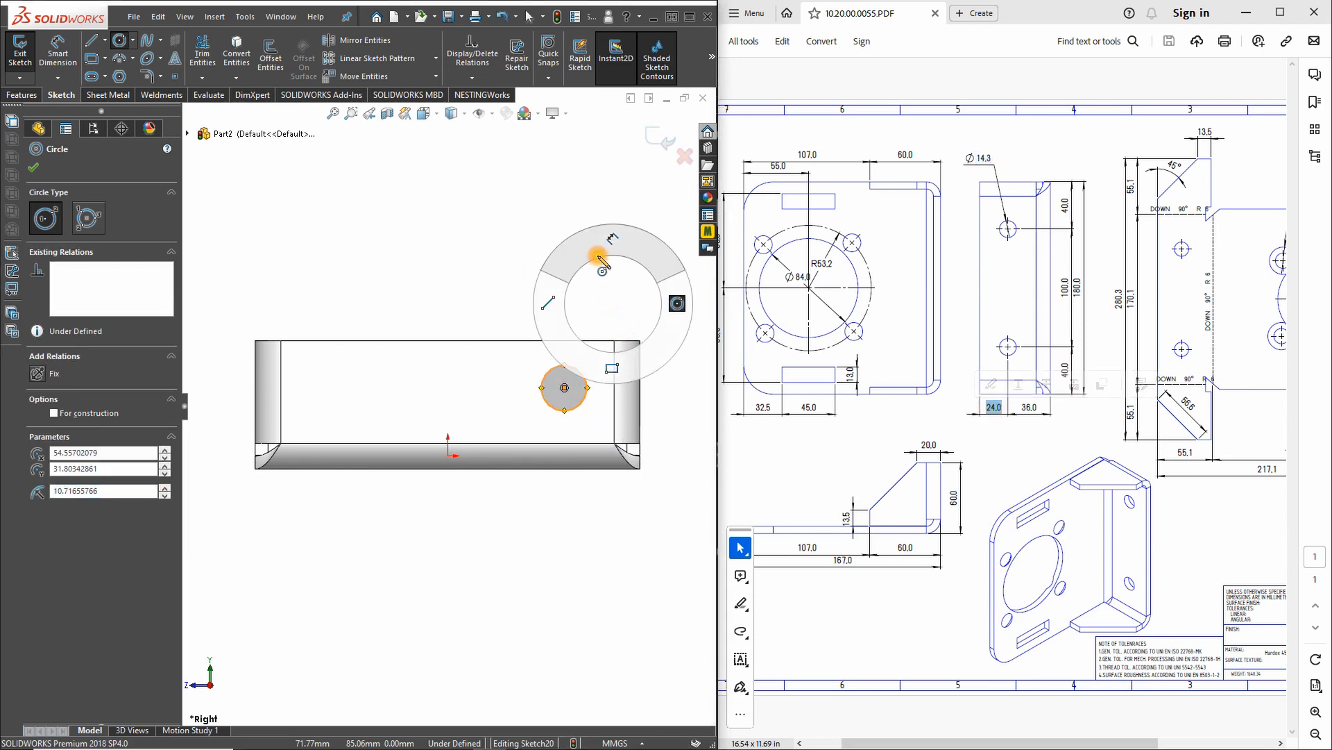
click(575, 371)
click(589, 340)
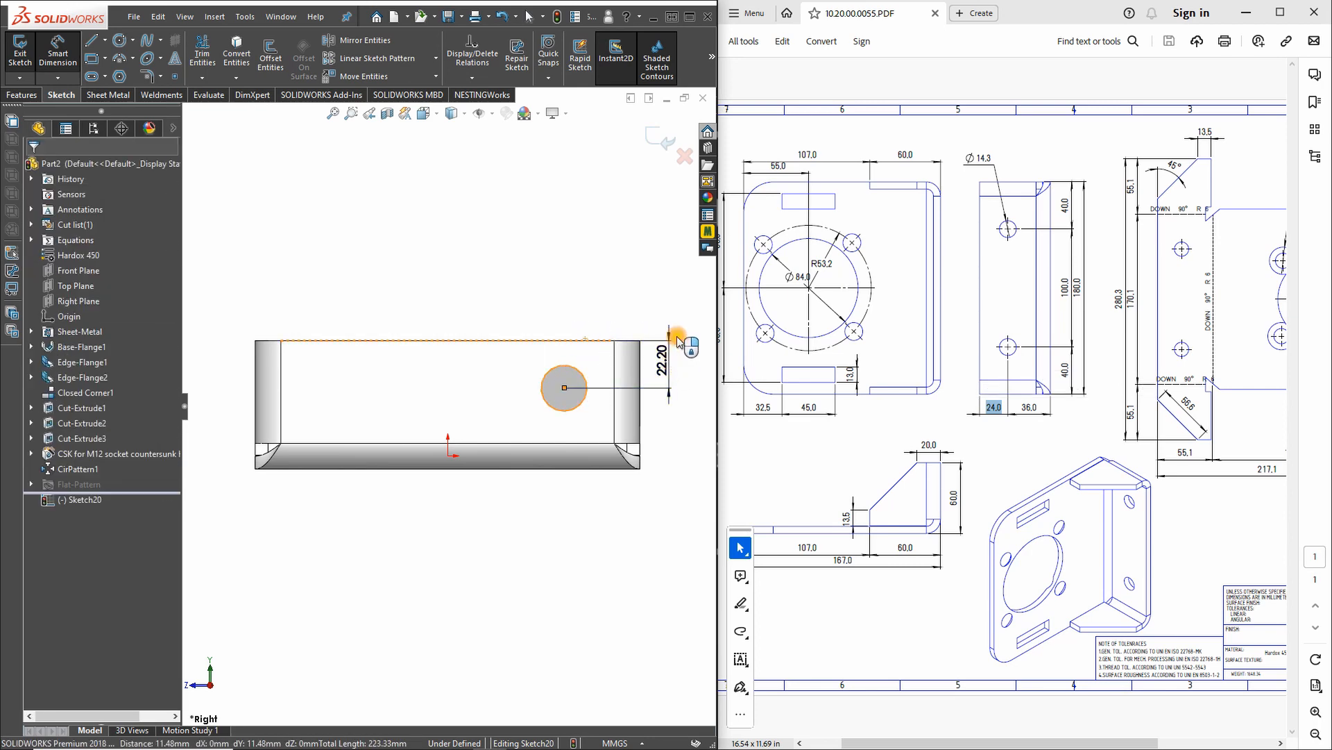
click(677, 338)
key(Return)
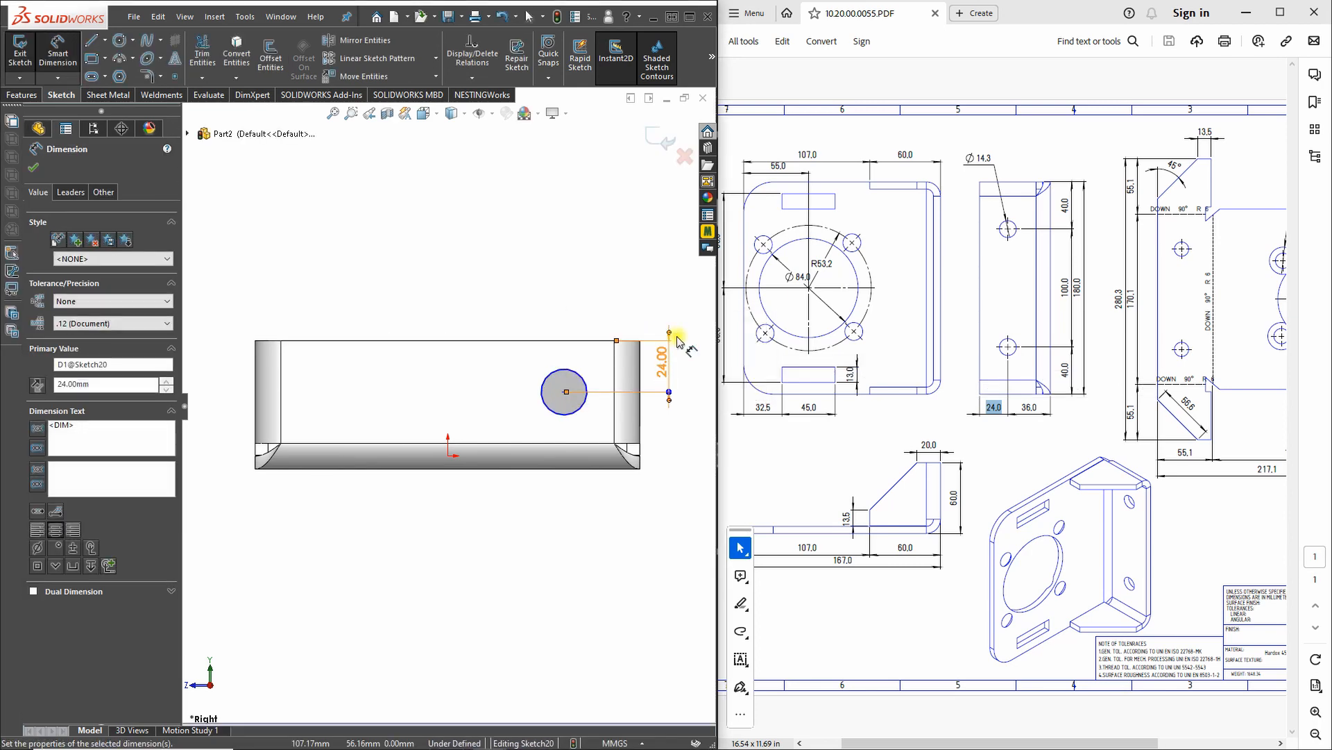
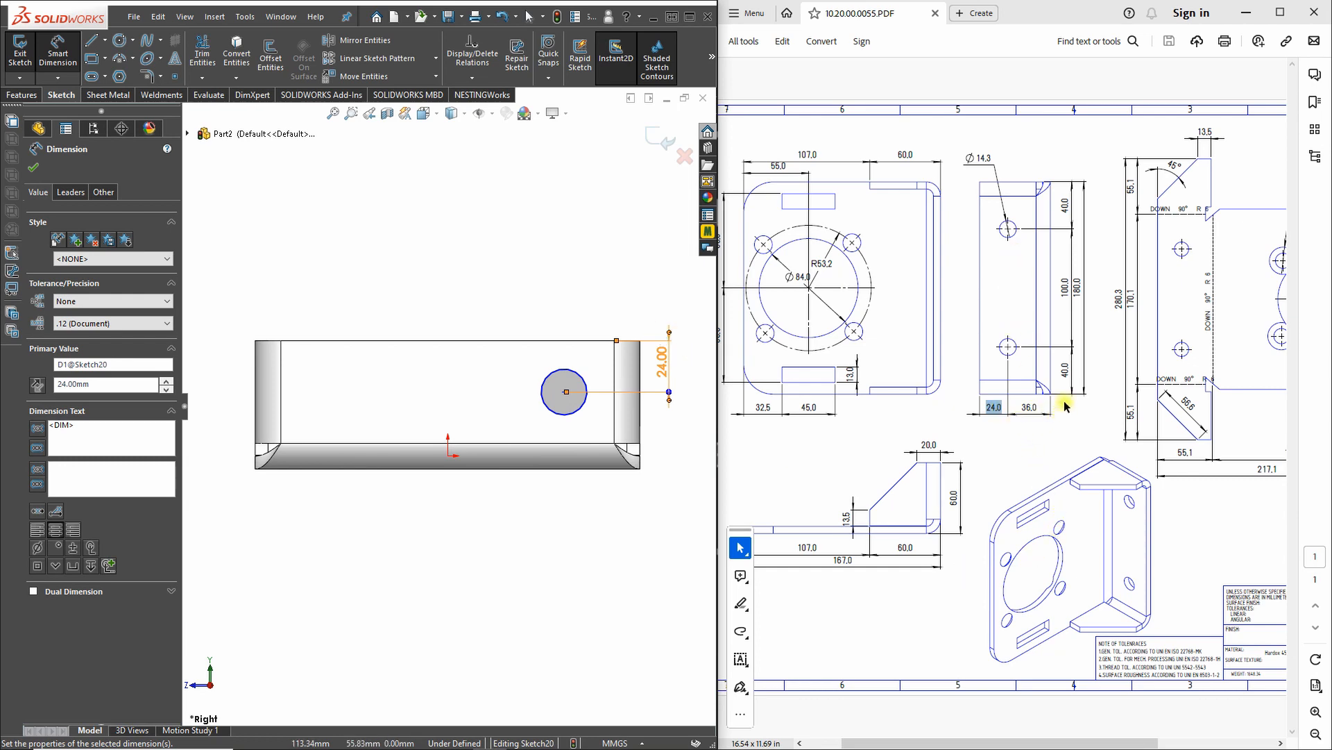
- Dimension the circle's centre 40 mm from the bracket's nearest outer side edge, following the drawing
click(1063, 368)
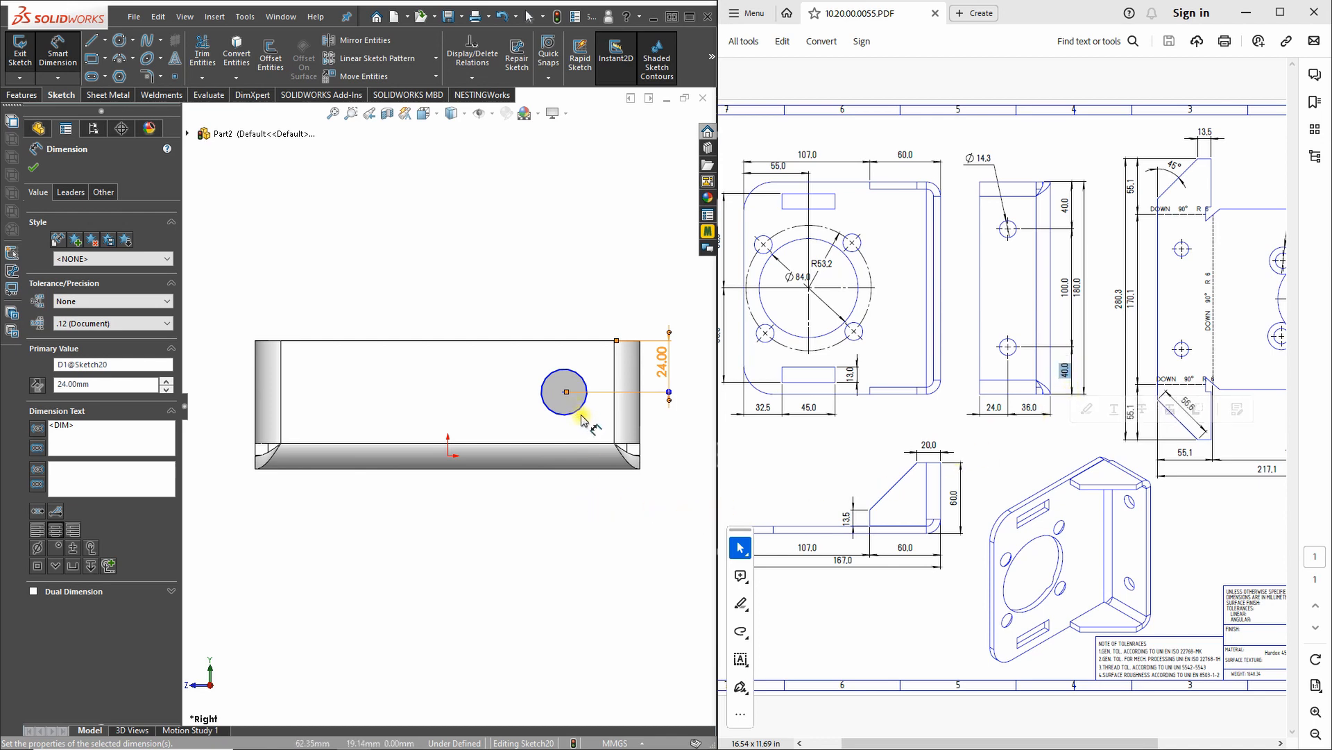
click(605, 420)
click(640, 446)
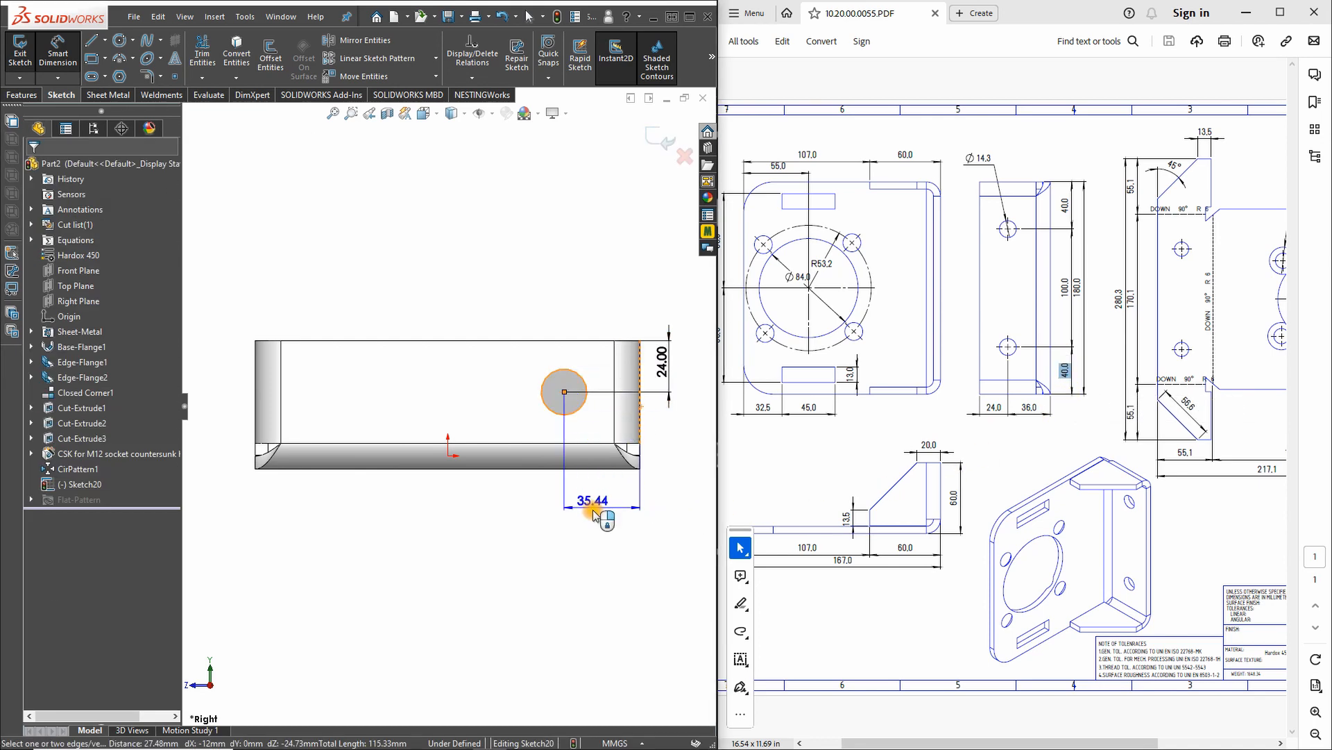
click(519, 476)
text(40)
key(Return)
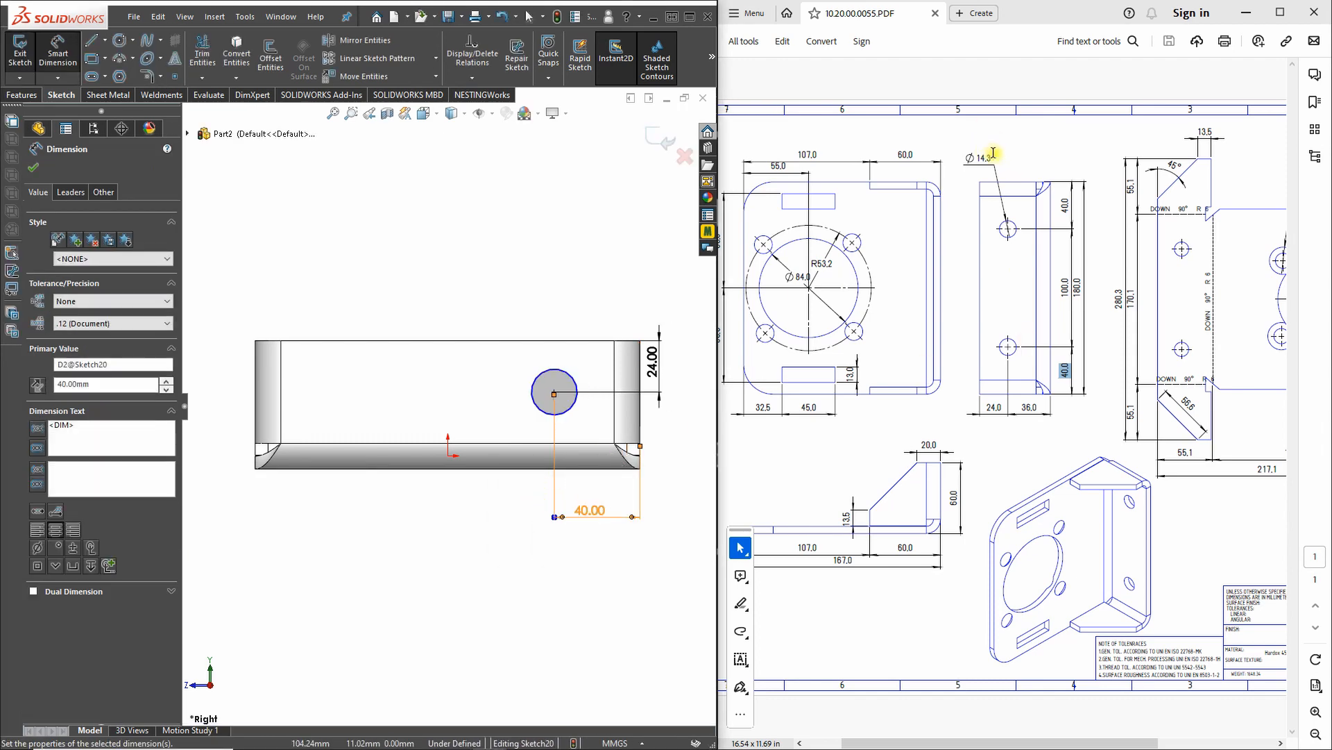
- Set the flange circle's diameter to 14.3 mm, taken from the PDF drawing
drag(993, 153, 963, 157)
key(ctrl+c)
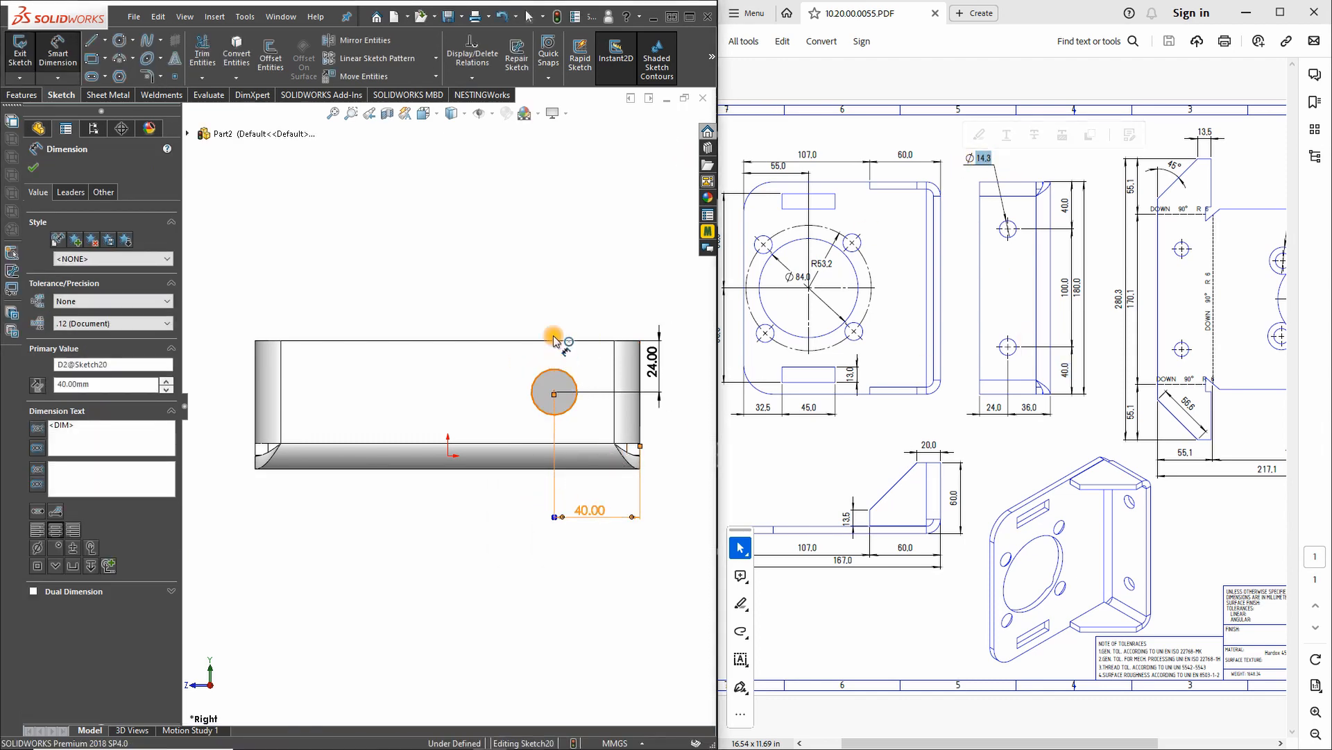
click(554, 370)
click(551, 316)
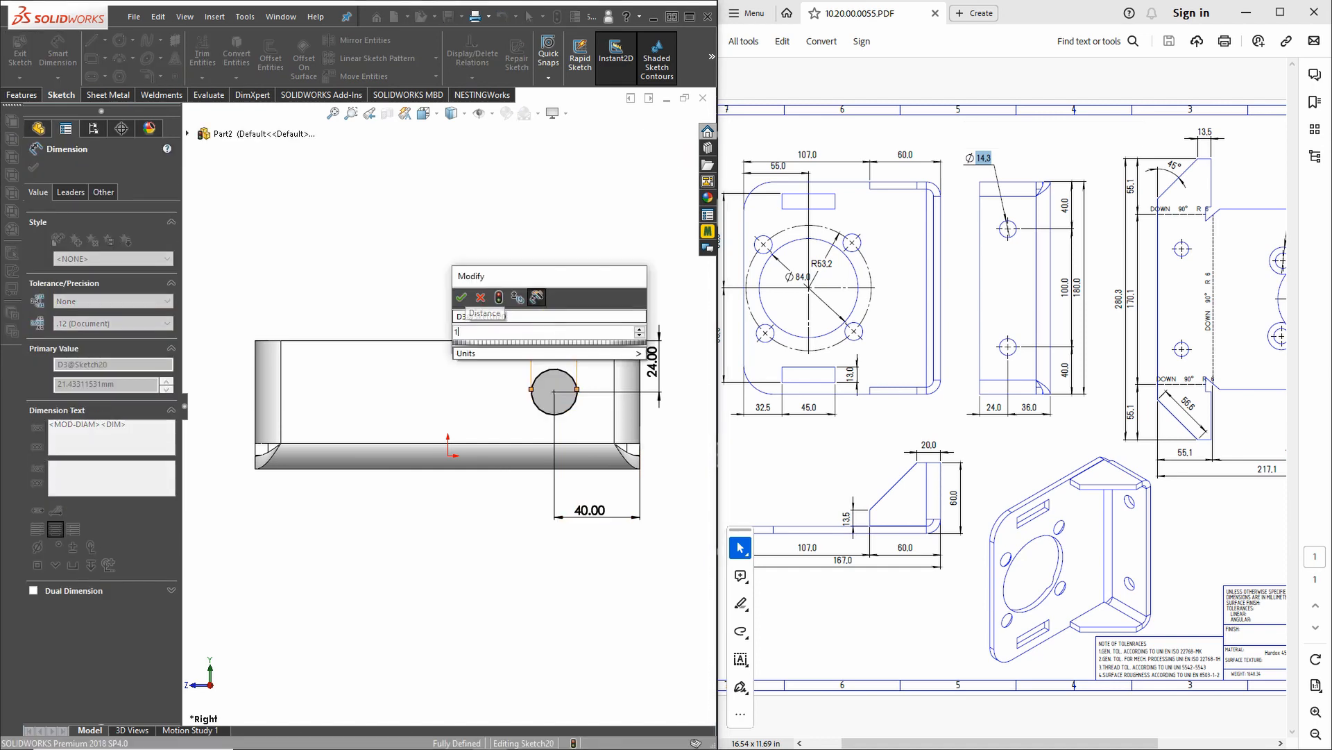
key(ctrl+v)
key(Return)
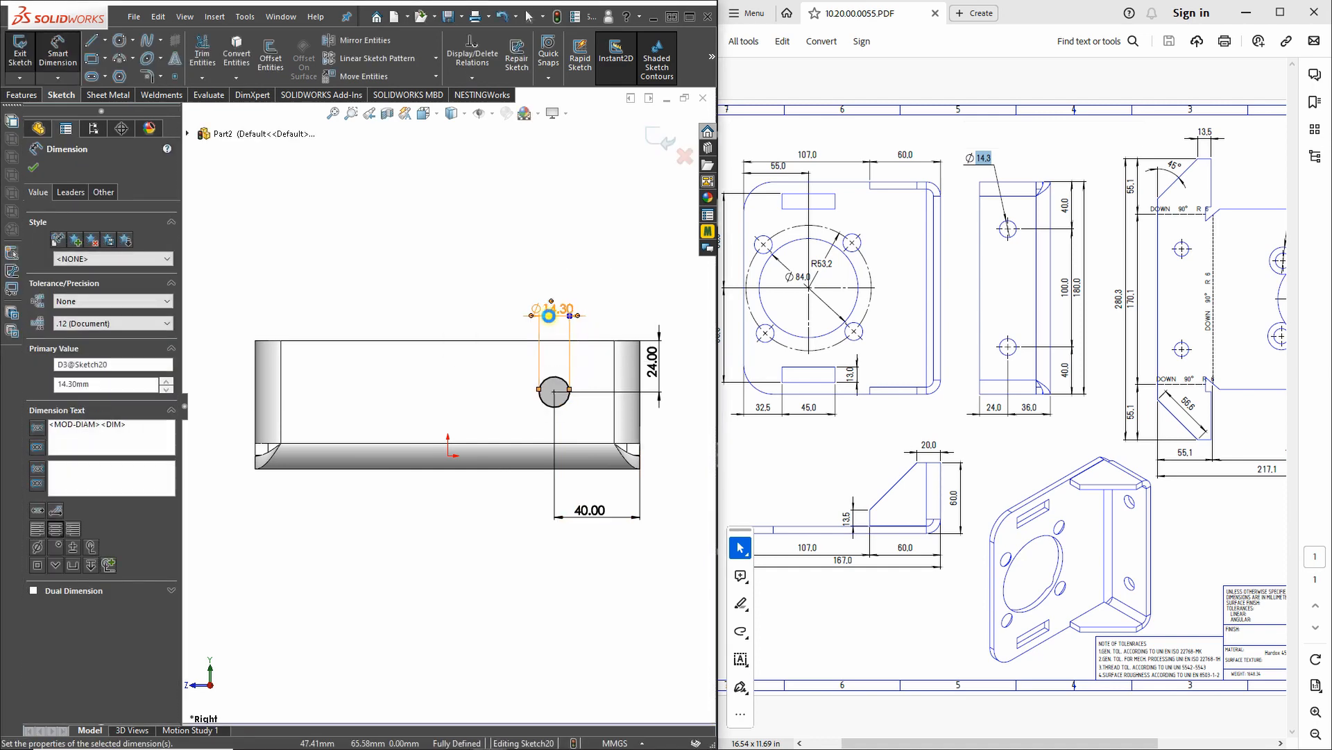
- Sketch a vertical centerline down the flange face, starting at the midpoint of its upper free edge
mouse_move(486, 361)
middle_down()
mouse_move(544, 417)
mouse_move(556, 476)
mouse_move(566, 390)
mouse_move(583, 444)
mouse_move(472, 366)
middle_up()
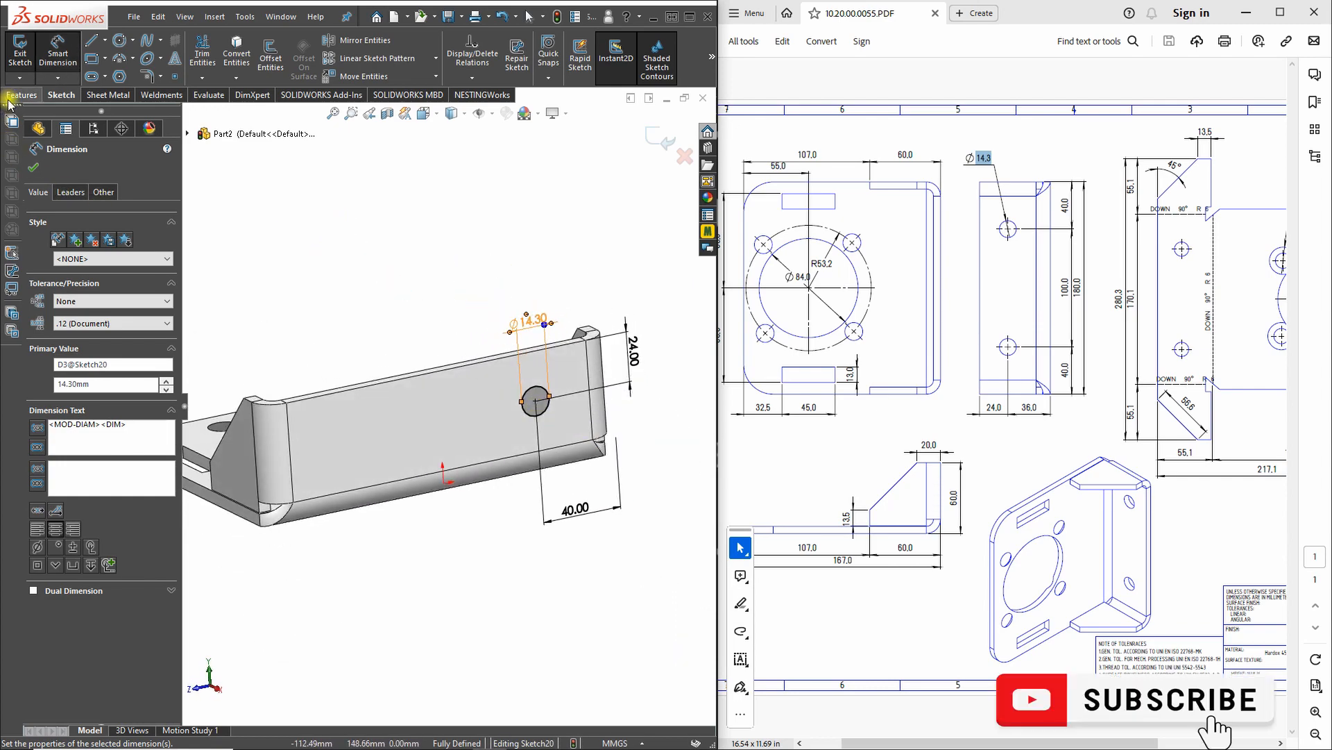
scroll(448, 402, down, 2)
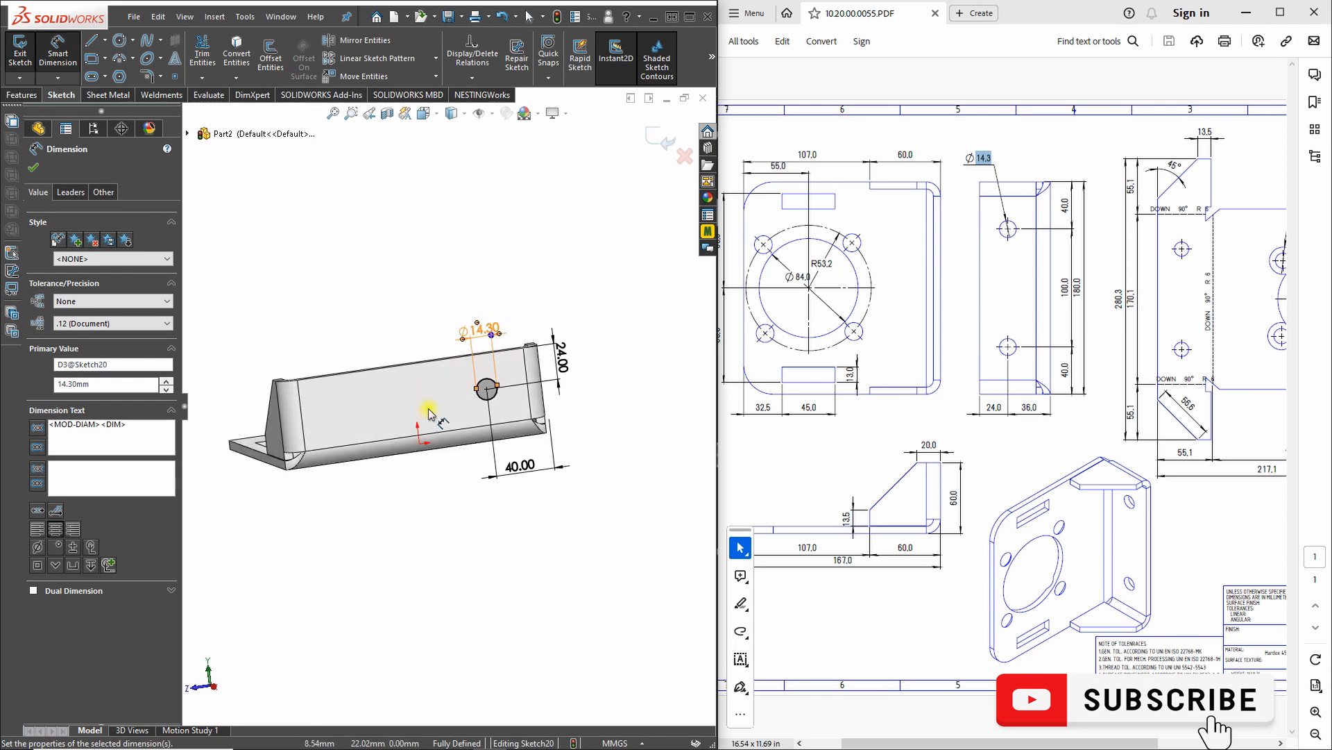
click(425, 113)
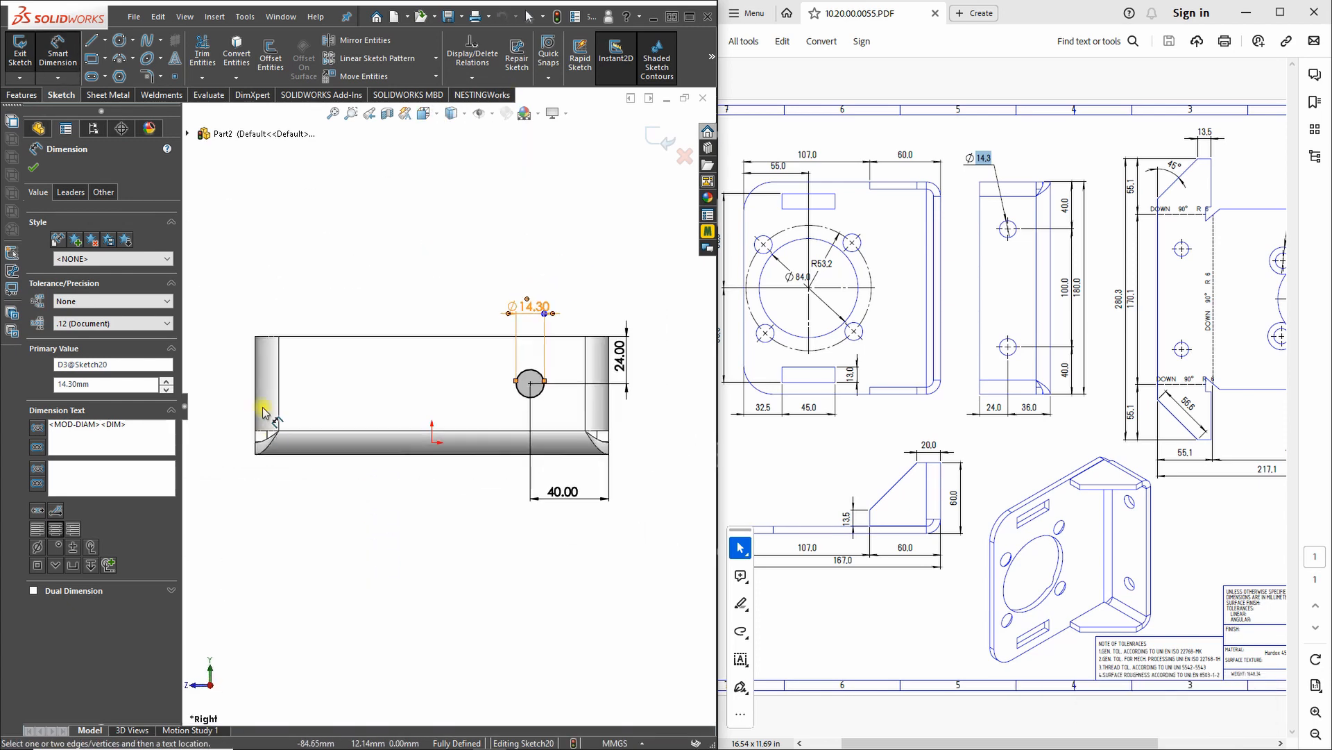
click(105, 43)
click(114, 75)
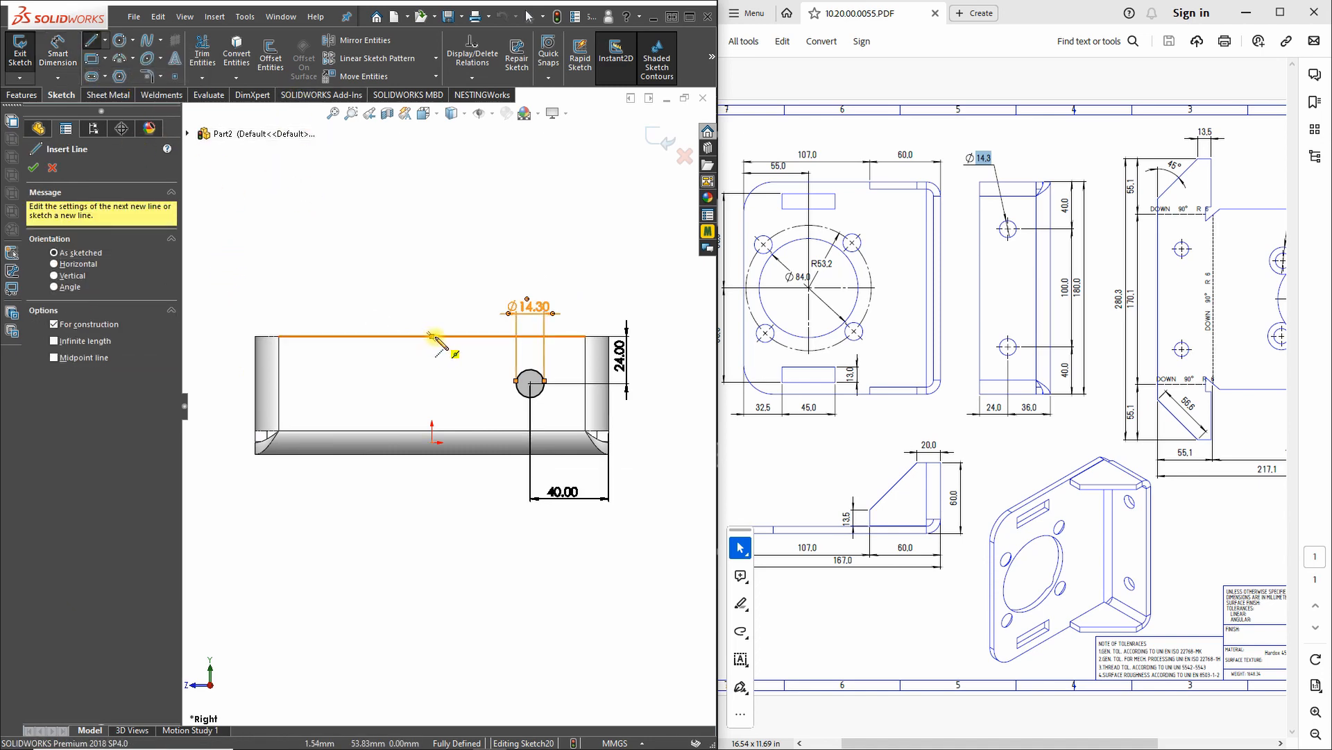
click(432, 337)
scroll(409, 409, down, 2)
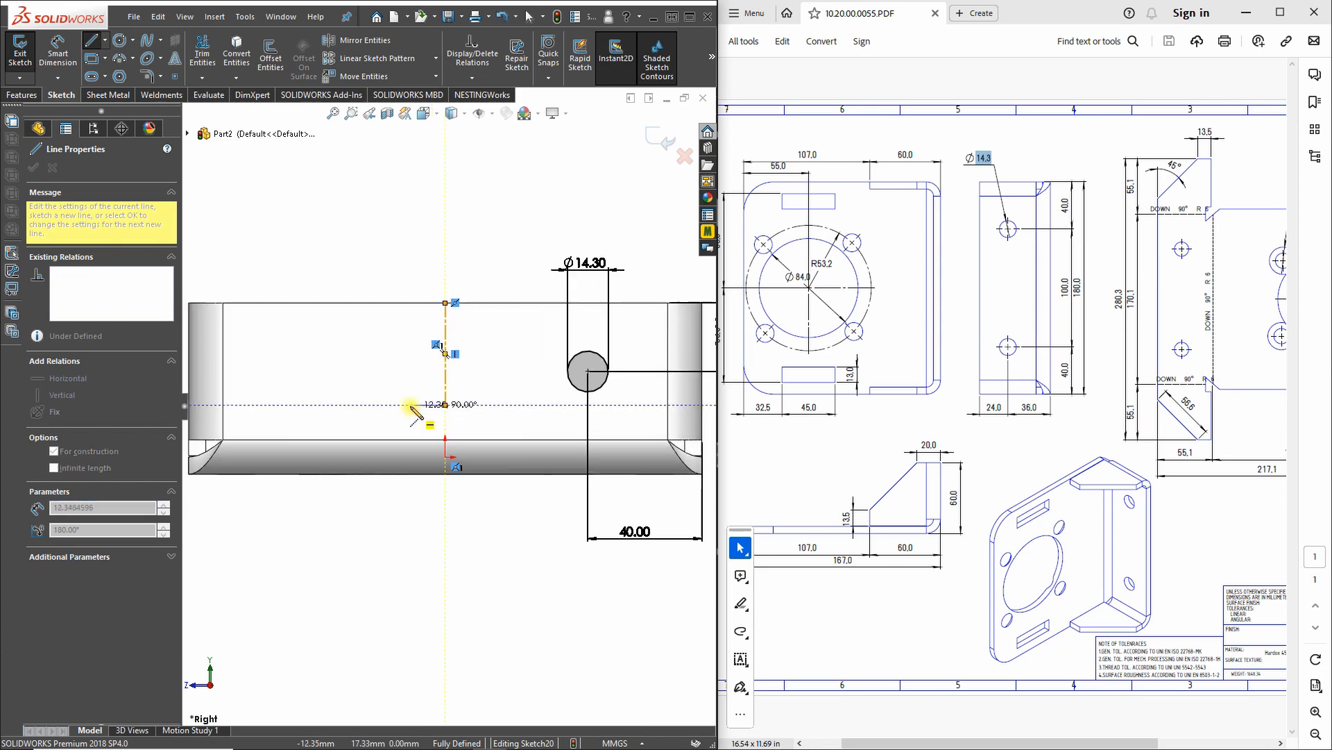
click(411, 405)
scroll(411, 405, up, 2)
key(Escape)
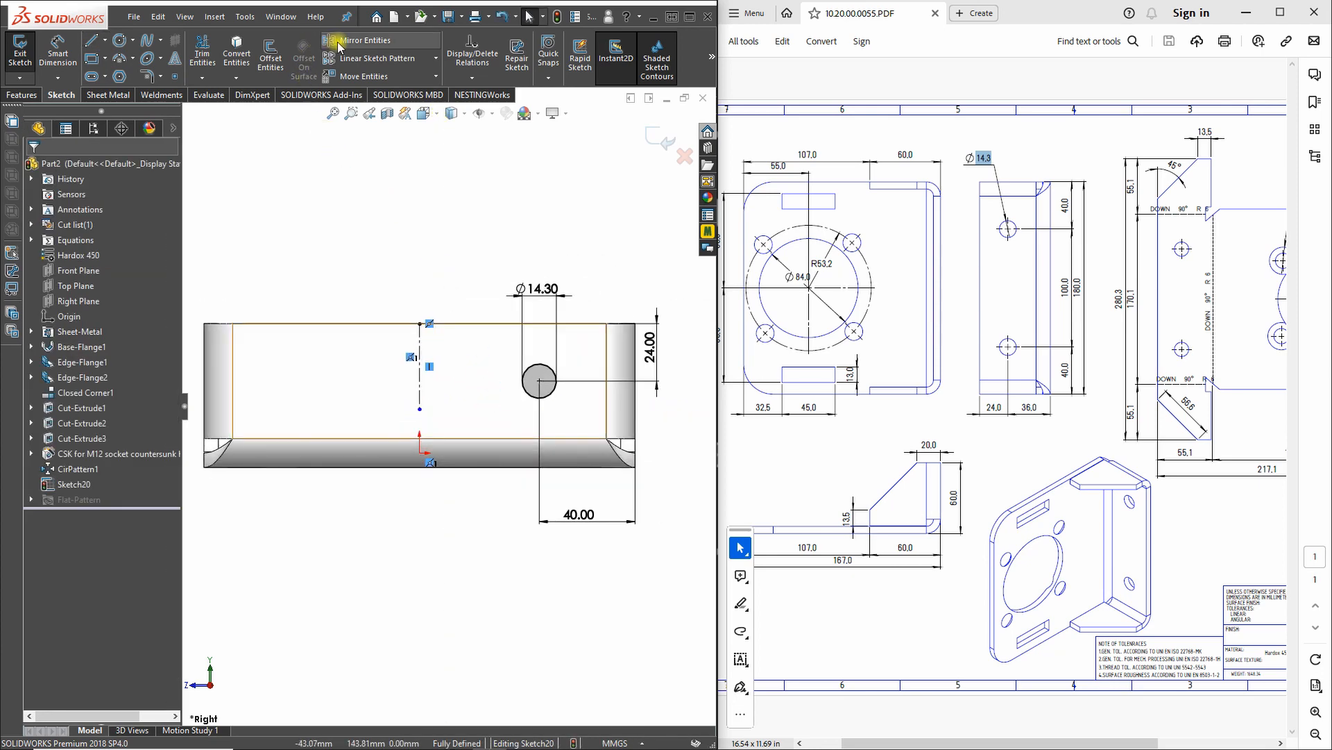
- Mirror the 14.3 mm circle about the vertical centerline, keeping the original
click(340, 40)
click(538, 385)
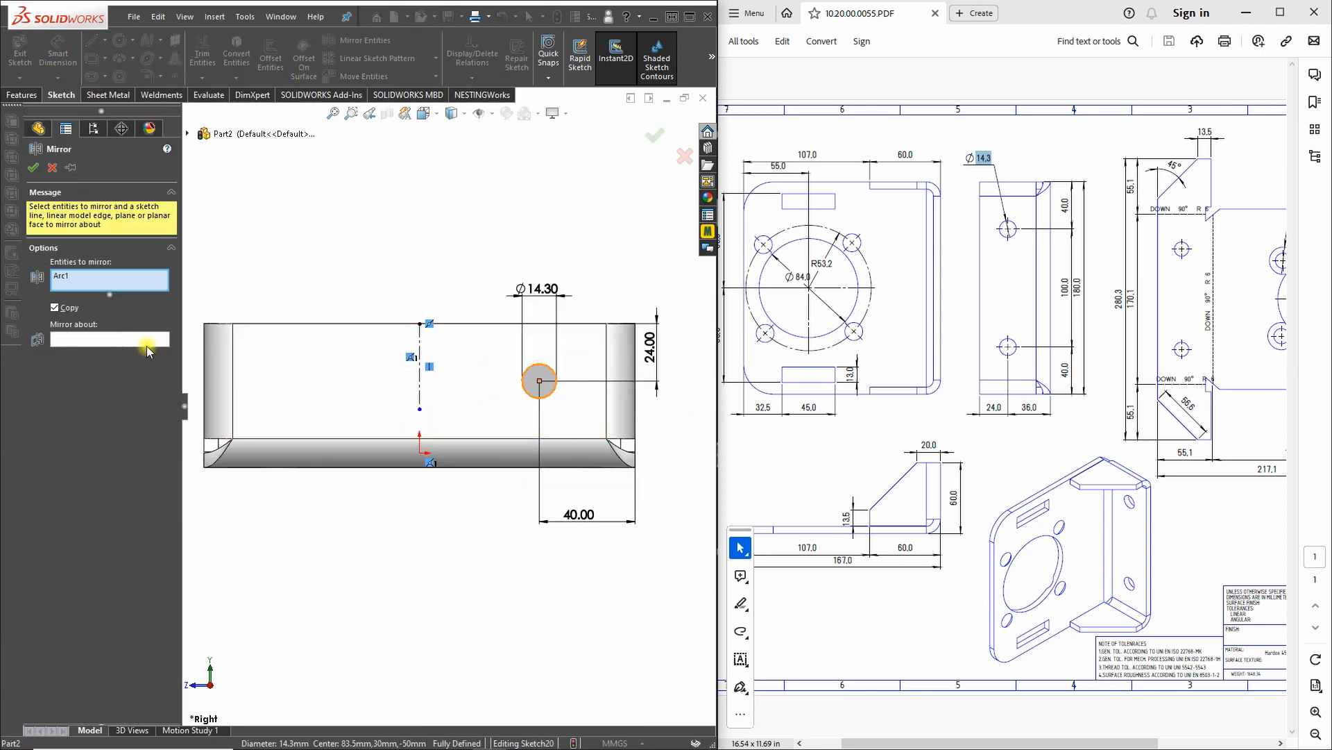
click(147, 345)
click(420, 386)
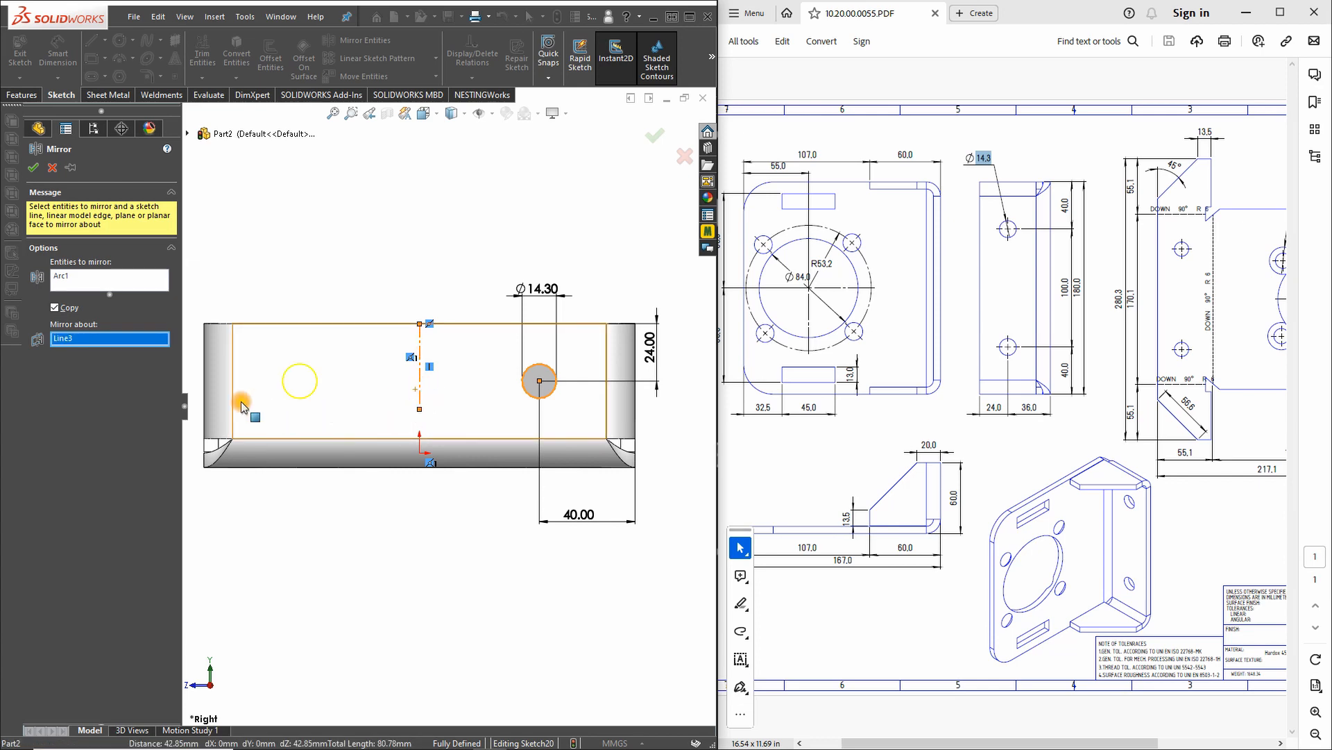
click(36, 171)
scroll(459, 353, up, 2)
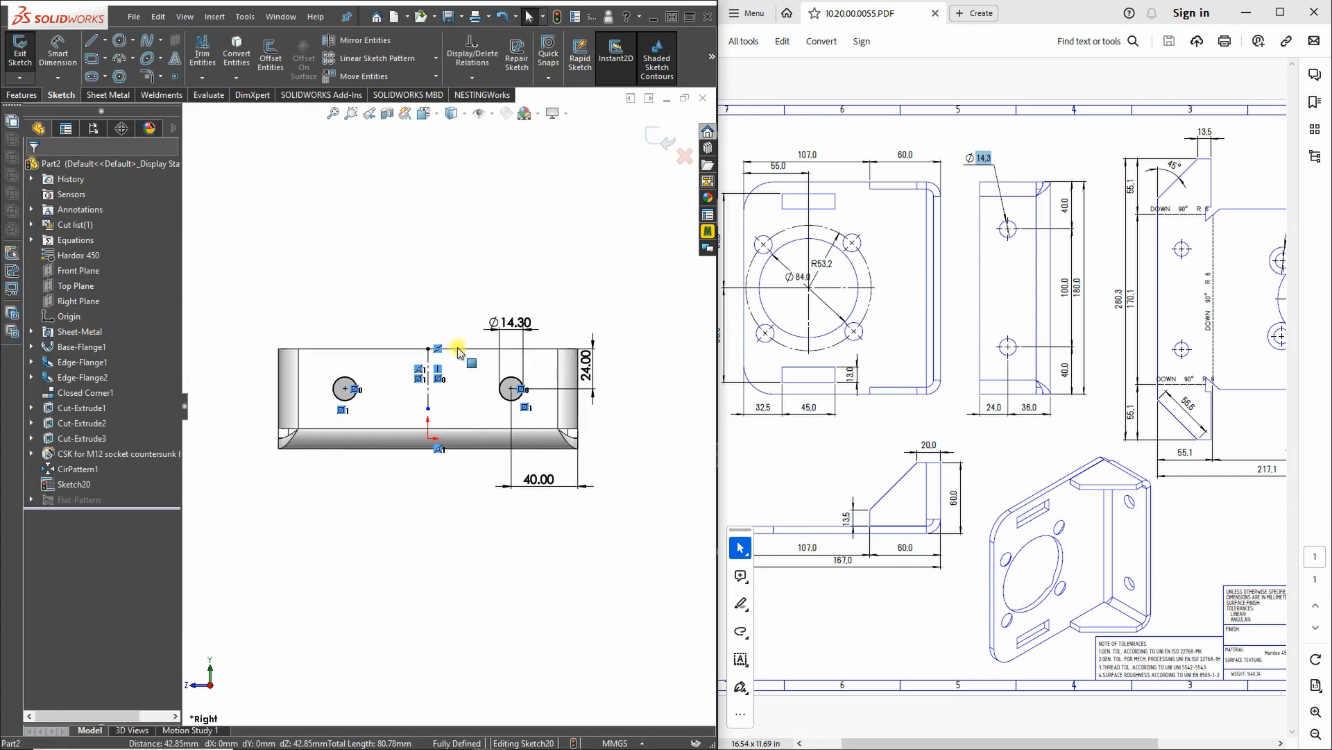
- Cut both circles through the long flange with a blind Extruded Cut linked to the sheet thickness
middle_drag(512, 386, 545, 427)
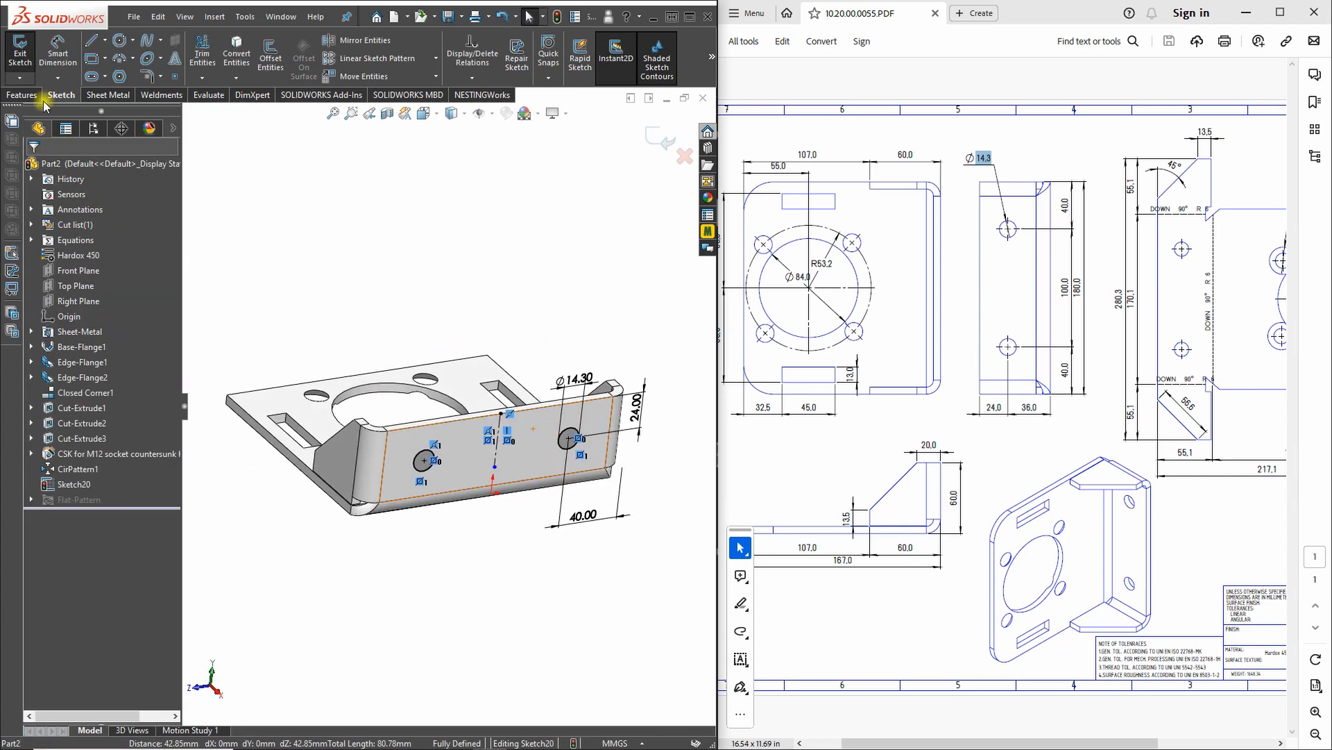
click(22, 95)
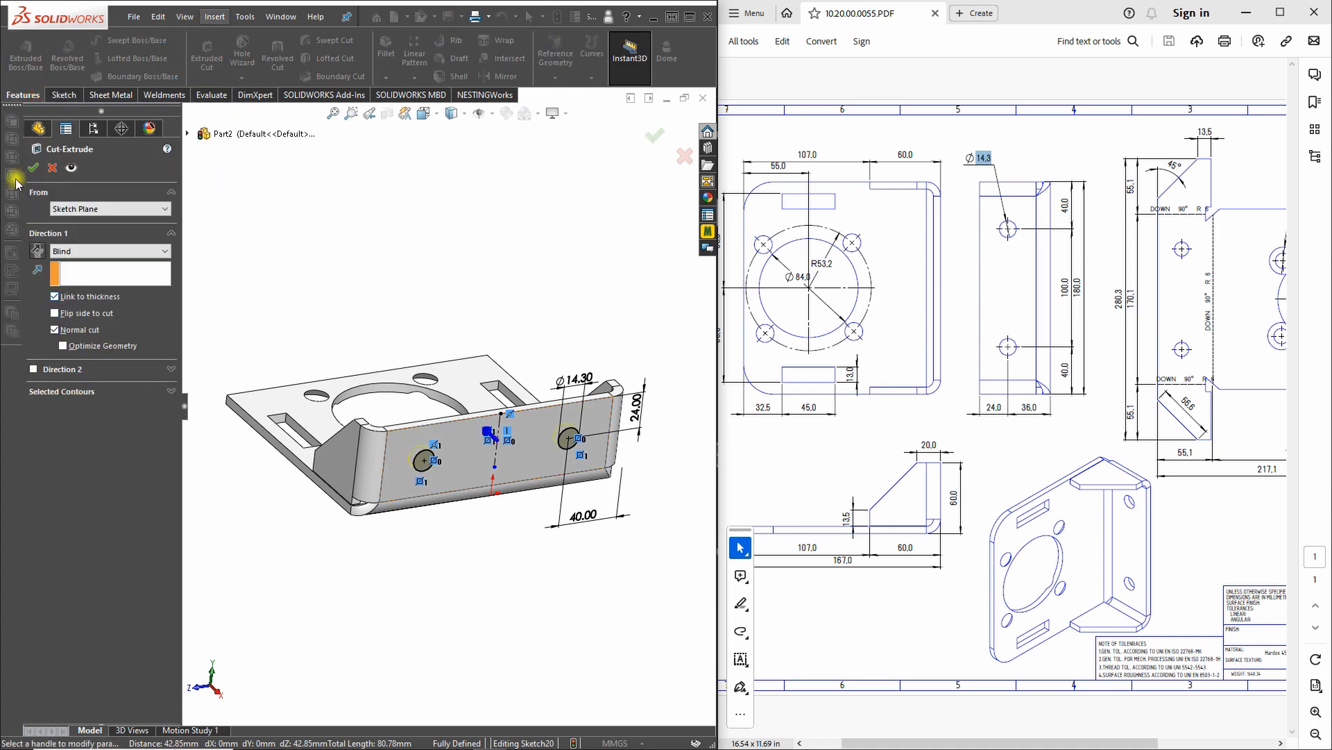
click(36, 170)
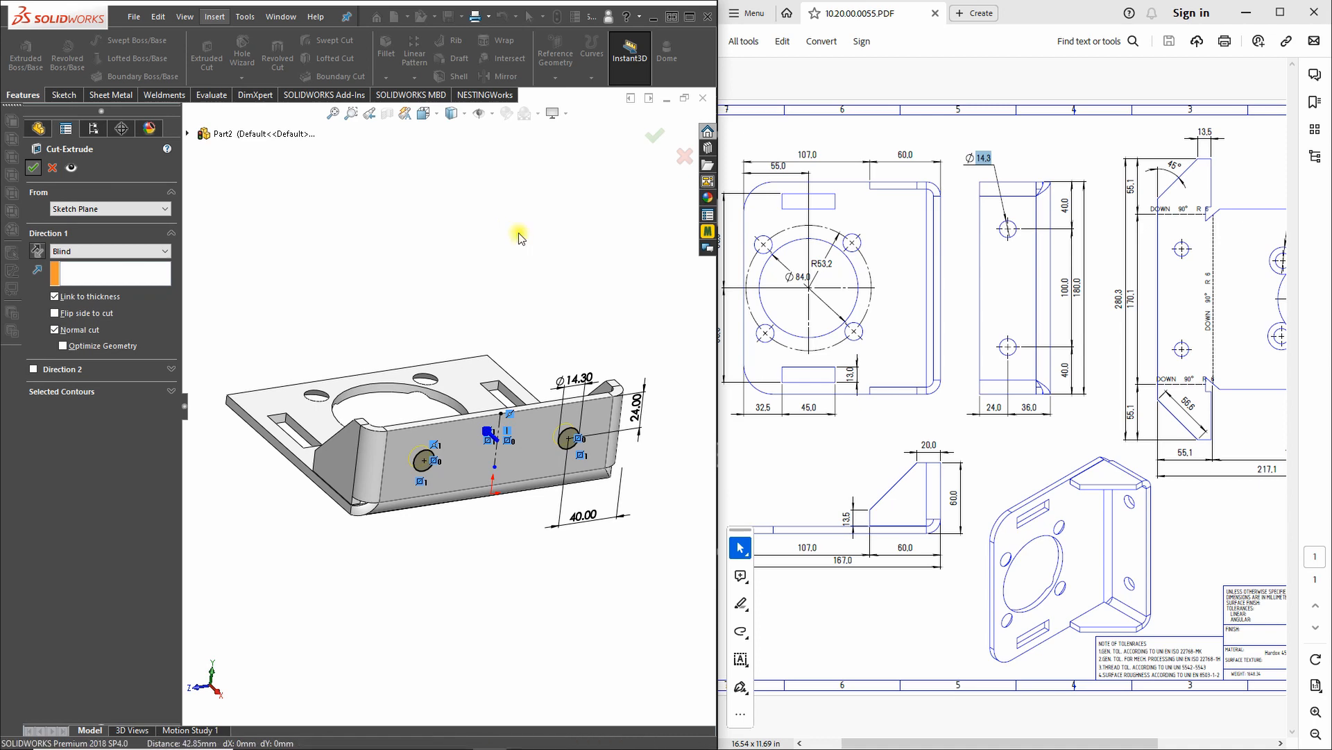
click(505, 309)
scroll(506, 309, up, 1)
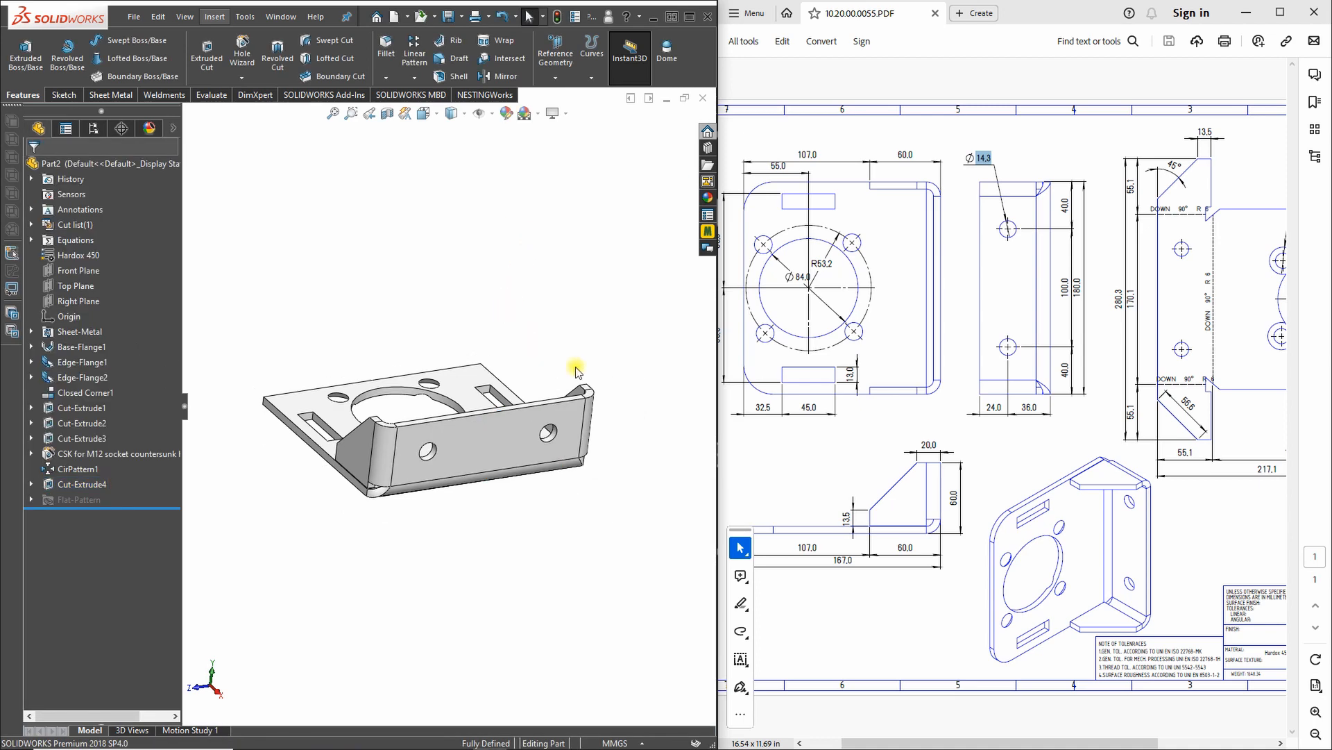
- Compare the whole drawing sheet with the bracket model, examining the base plate's outer corners from several sides
click(1102, 320)
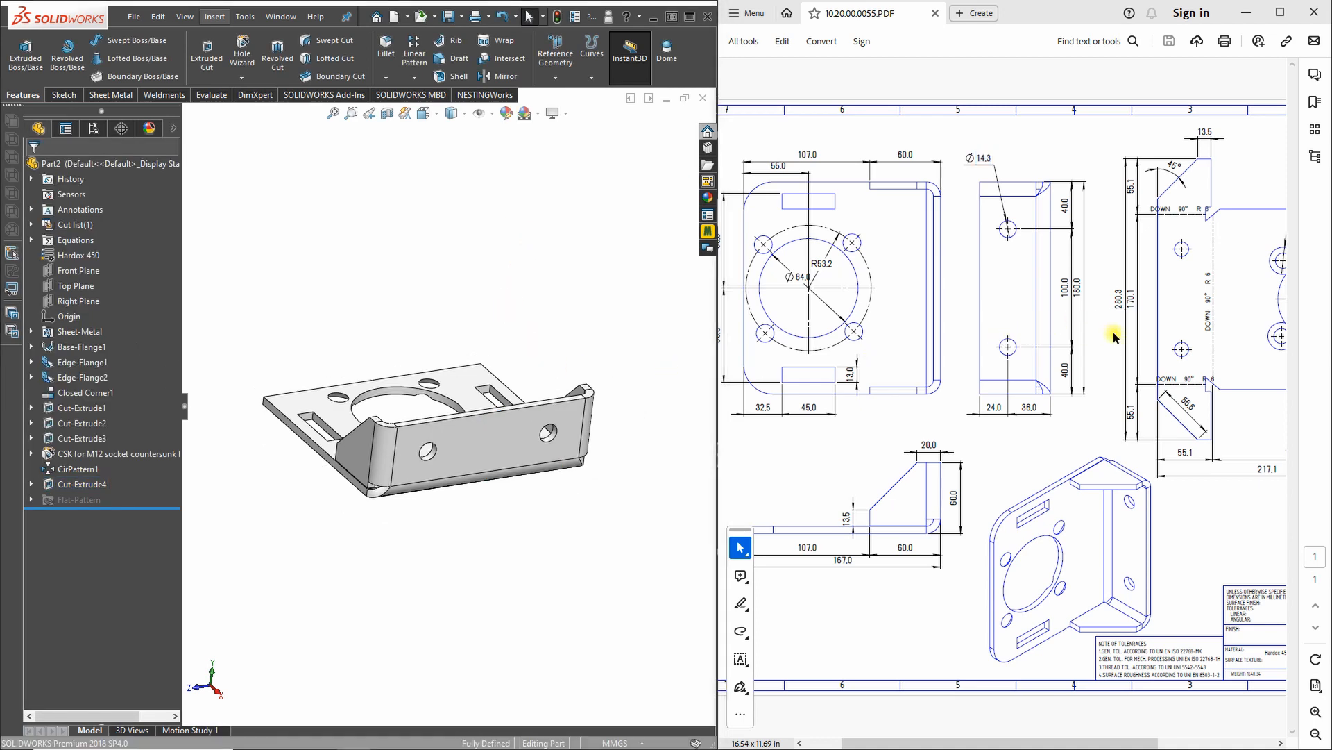
ctrl+scroll(1115, 366, down, 3)
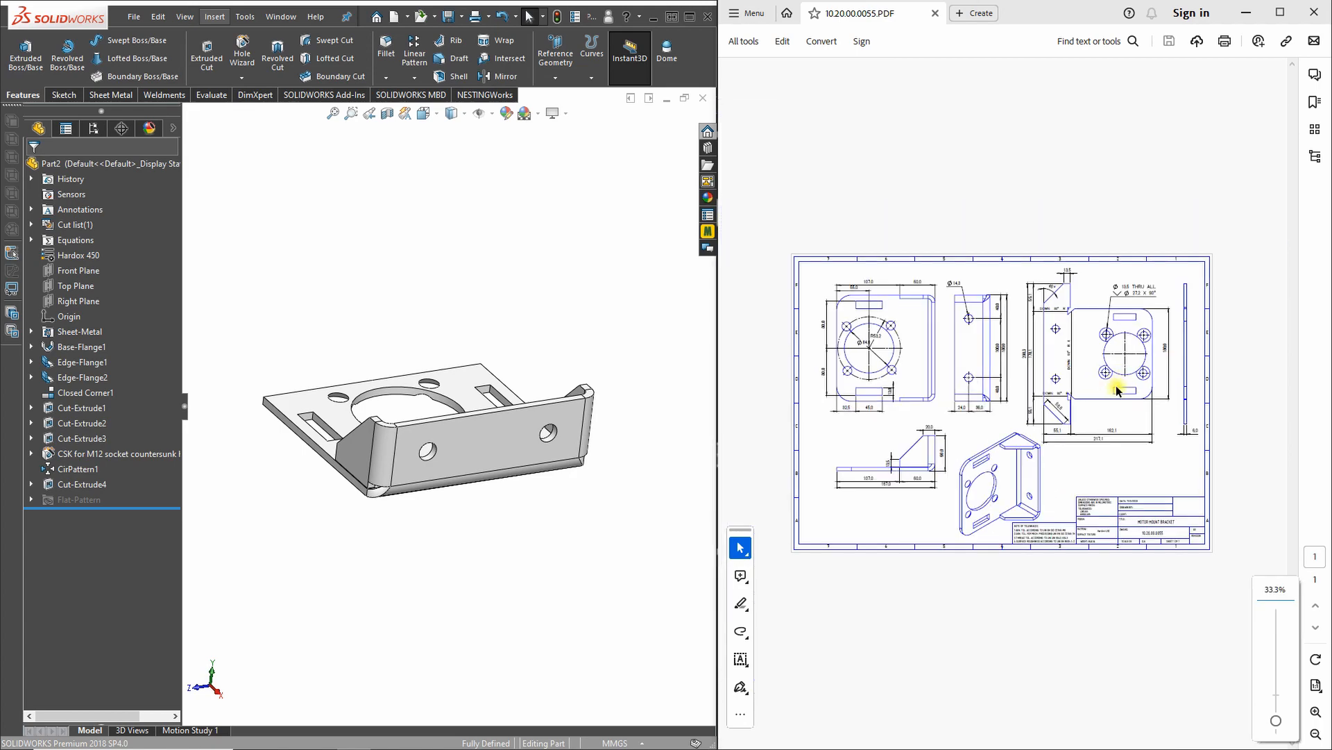
ctrl+scroll(1113, 396, up, 1)
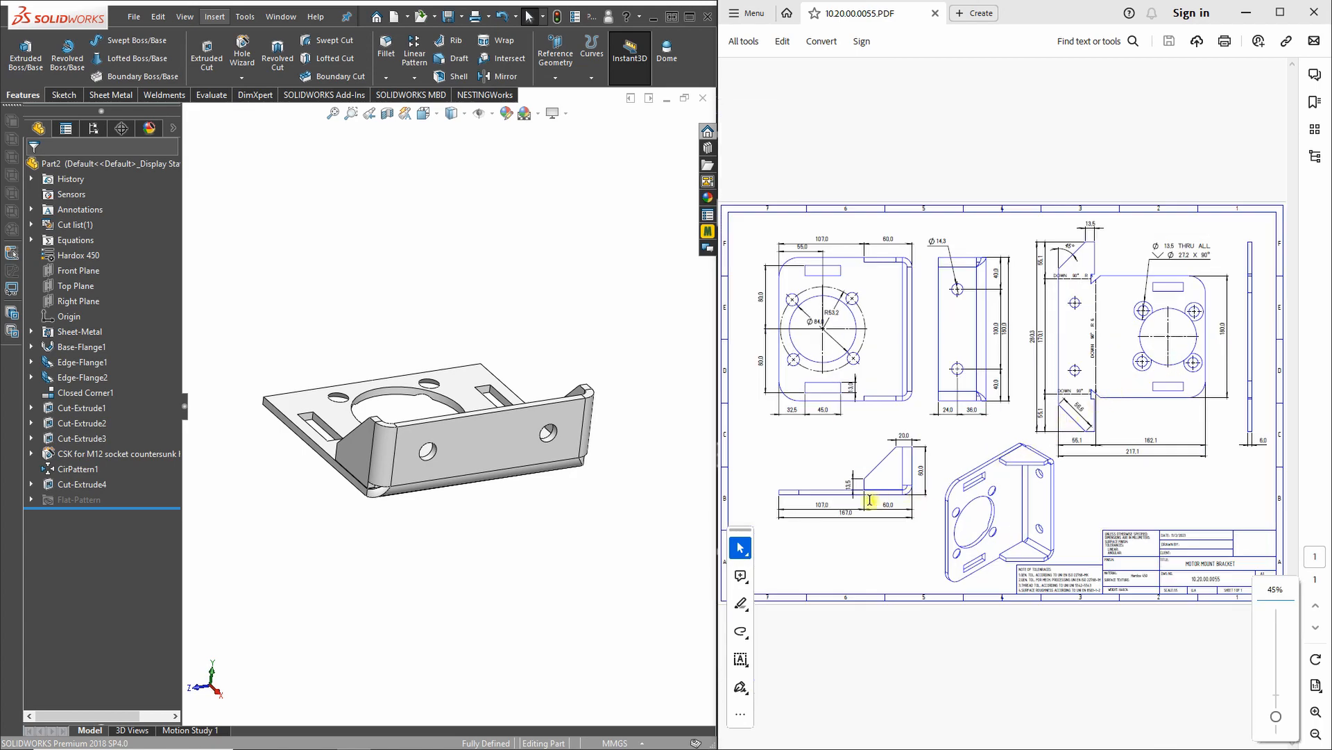
middle_drag(490, 529, 446, 556)
scroll(431, 552, down, 4)
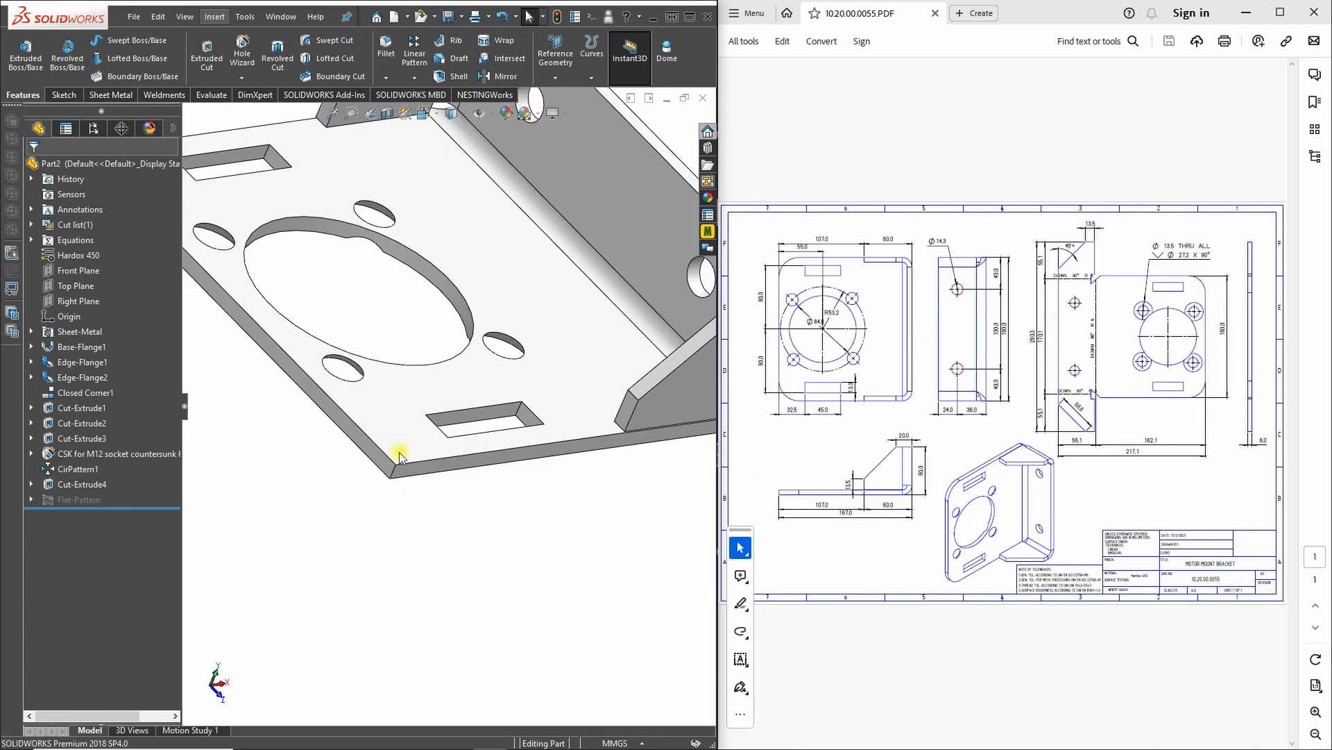
scroll(397, 450, up, 2)
scroll(369, 404, up, 1)
middle_drag(369, 404, 427, 472)
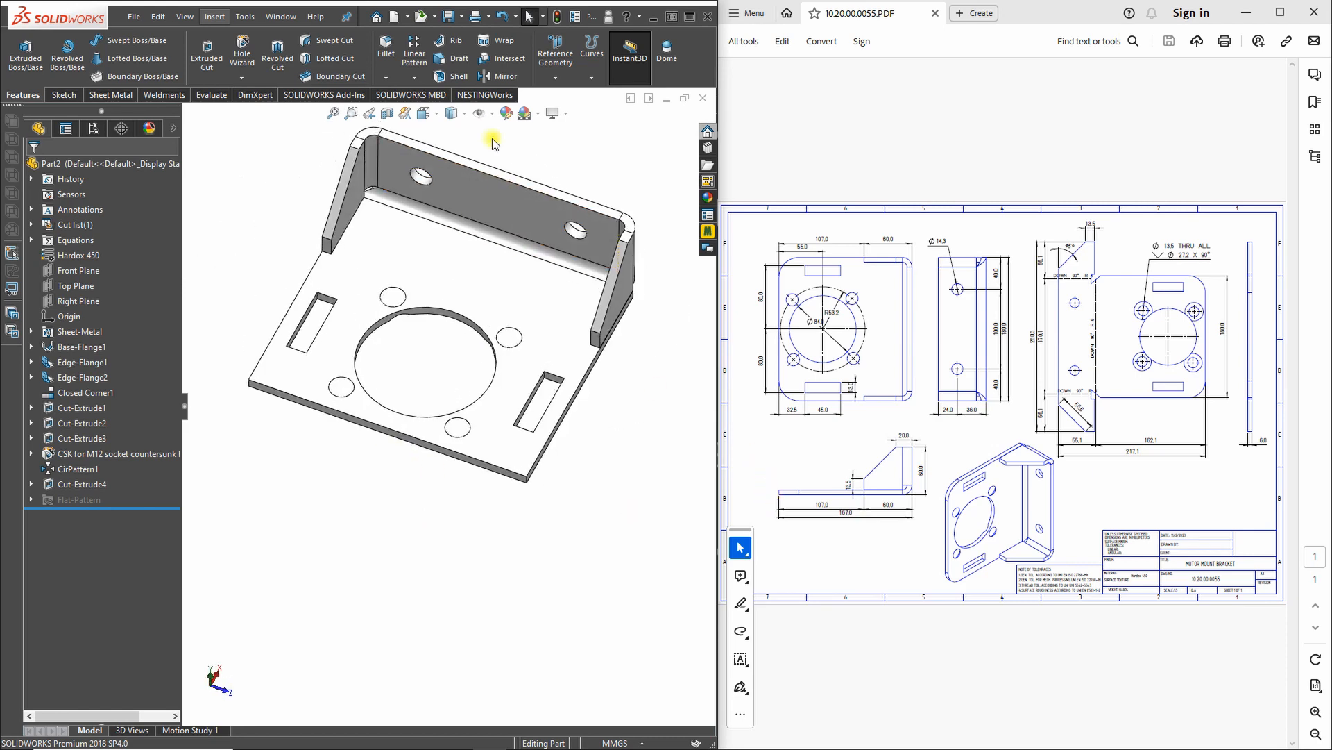
key(z)
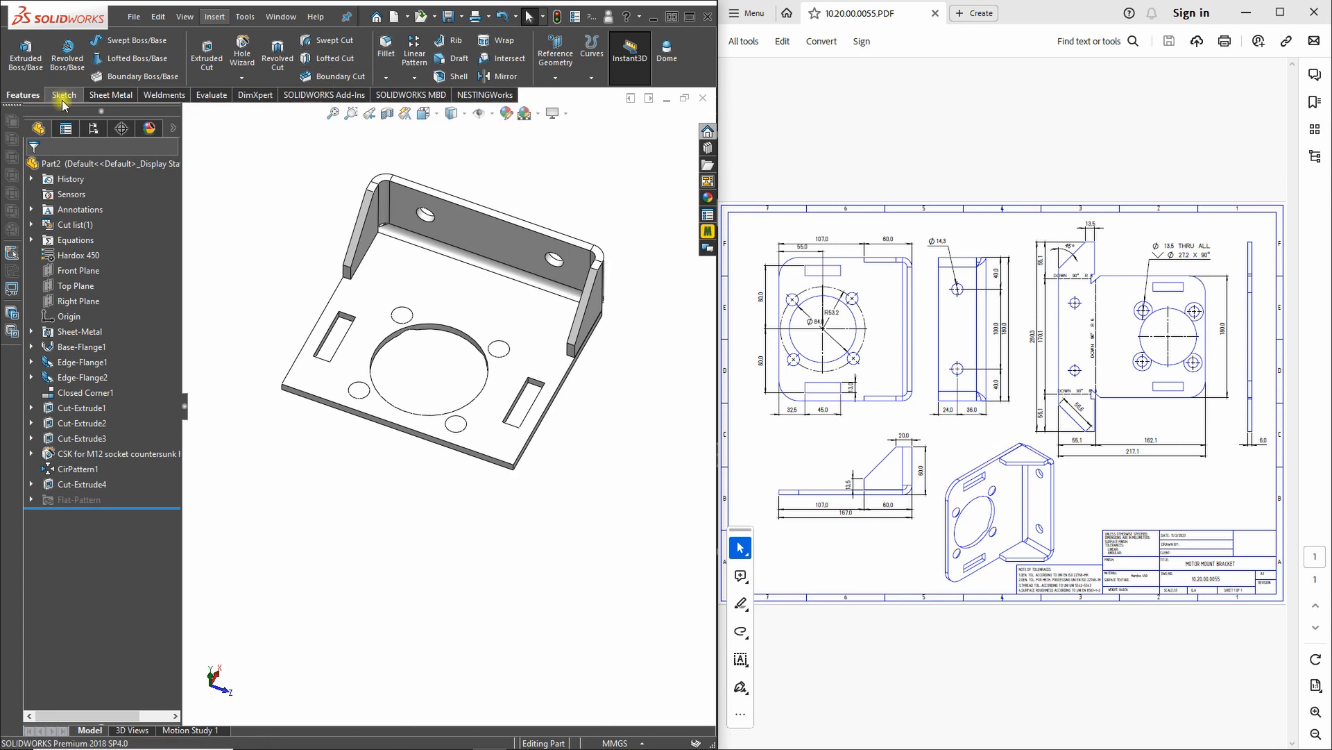
- Start a fillet-type Break Corner and select the base plate's inner face for rounding its free corners
click(111, 94)
click(343, 76)
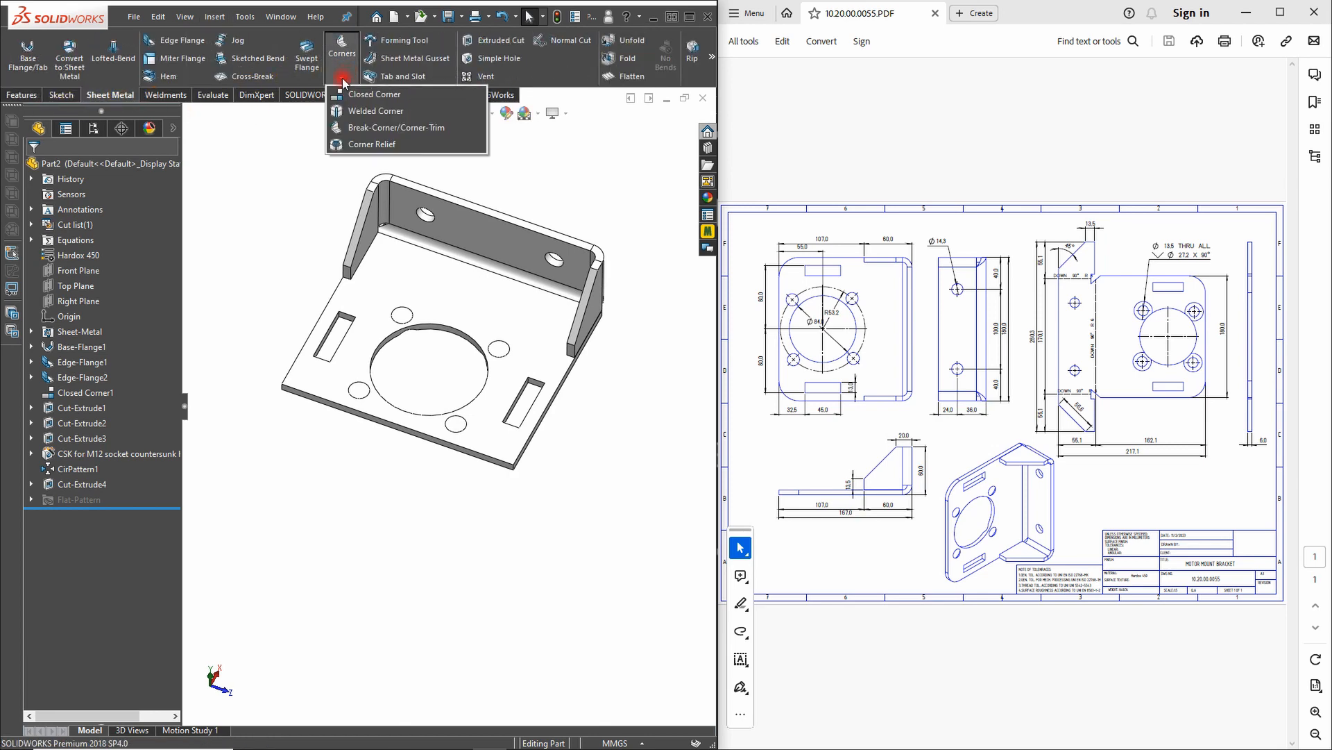
click(360, 125)
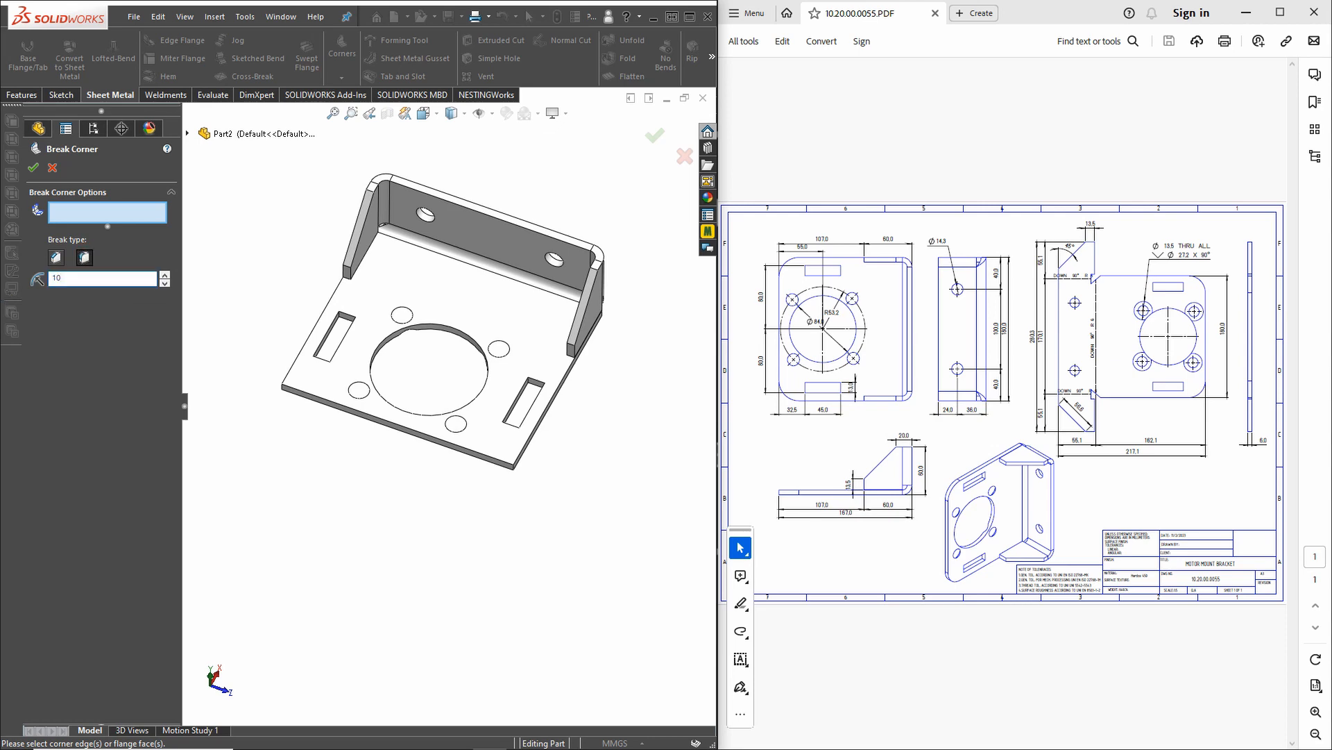
click(489, 429)
scroll(506, 470, down, 5)
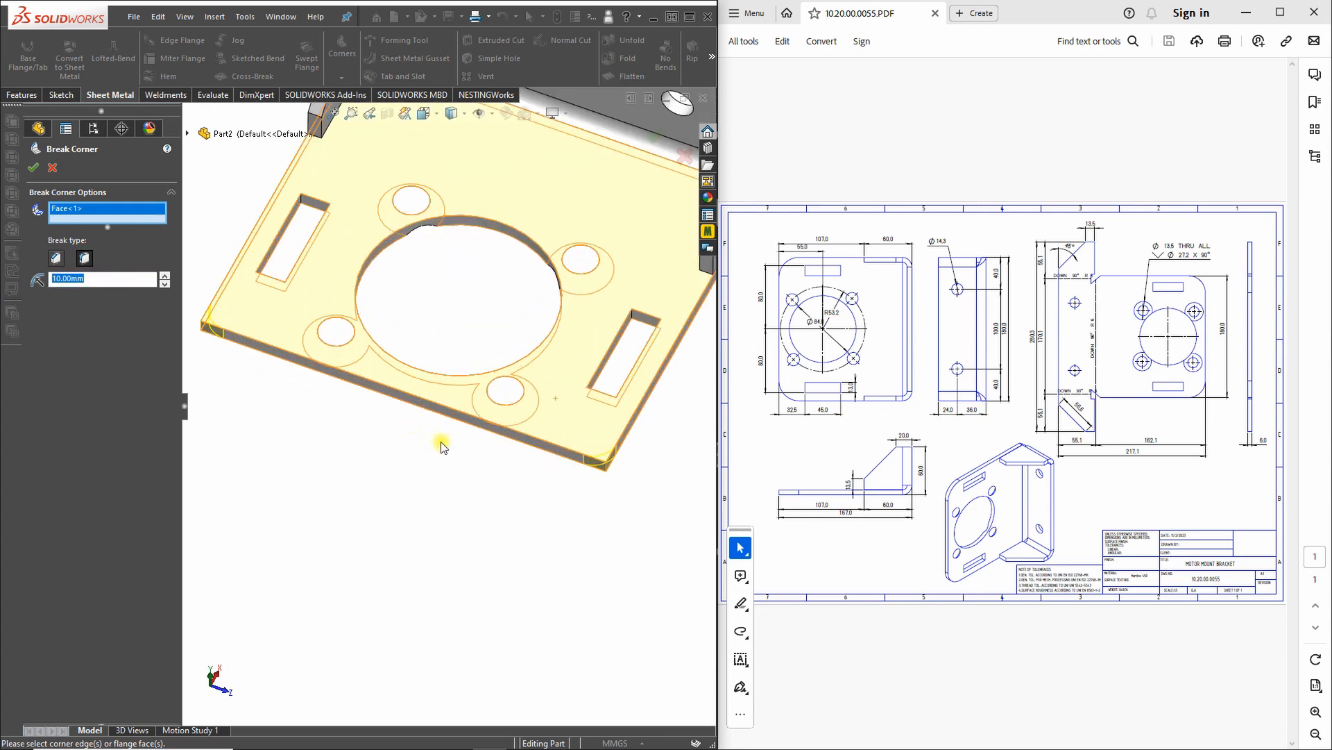
middle_drag(524, 407, 236, 354)
scroll(236, 353, down, 3)
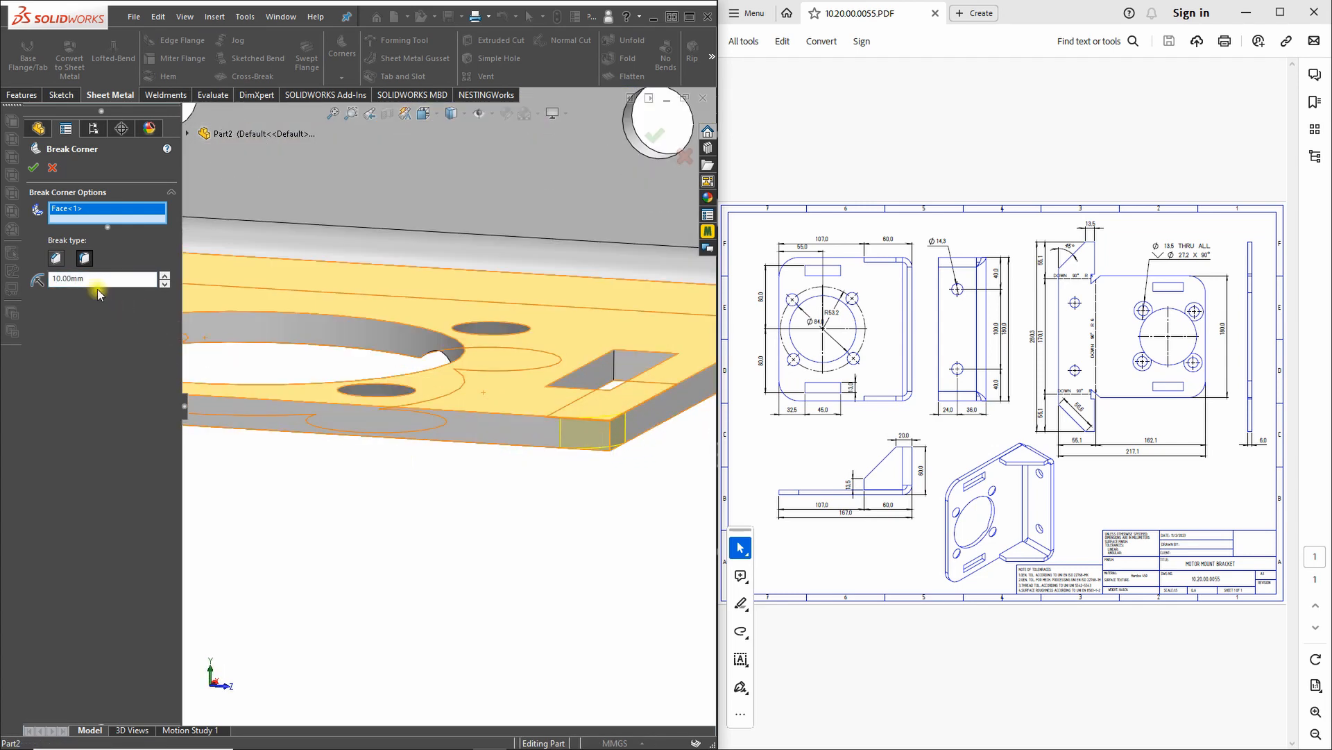
- Set the Break Corner radius to 25 mm and apply it to the base plate's free corners
text(25)
key(Return)
middle_drag(554, 444, 591, 561)
scroll(494, 398, up, 2)
scroll(461, 369, up, 6)
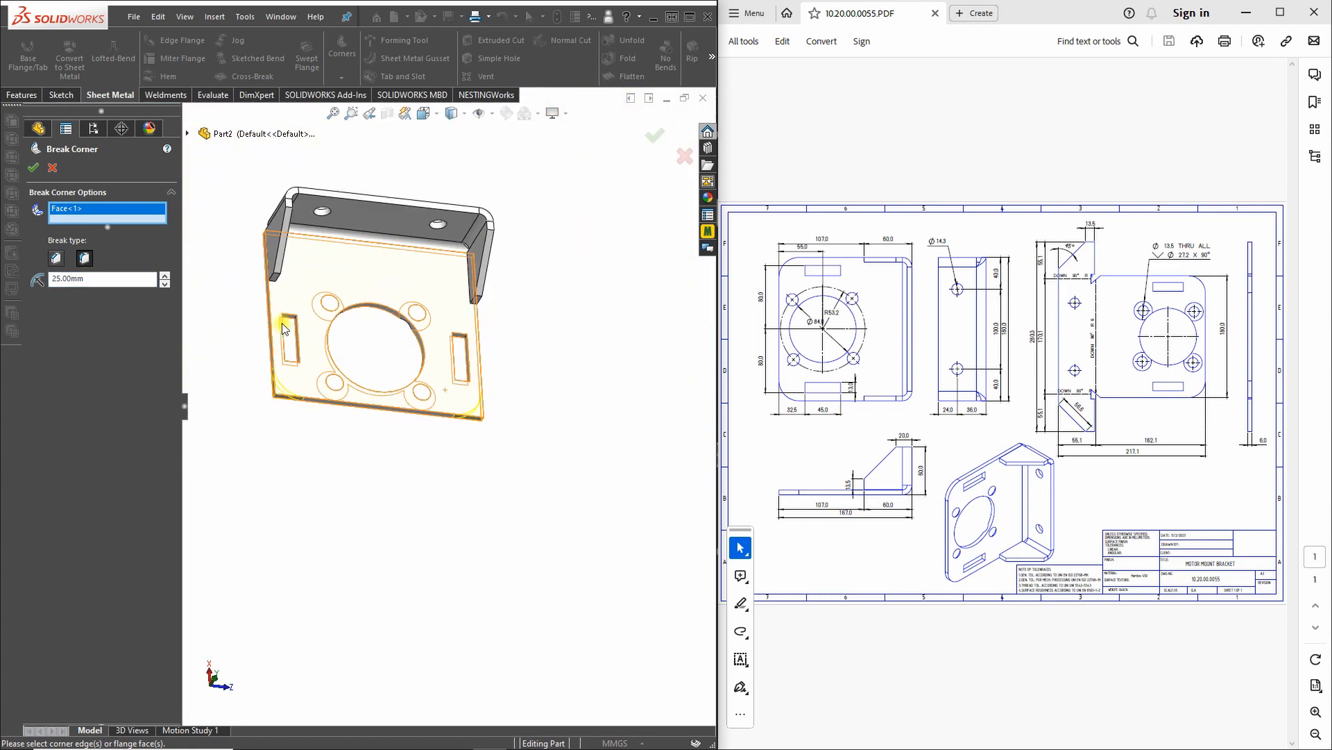
scroll(284, 328, down, 3)
middle_drag(422, 435, 308, 384)
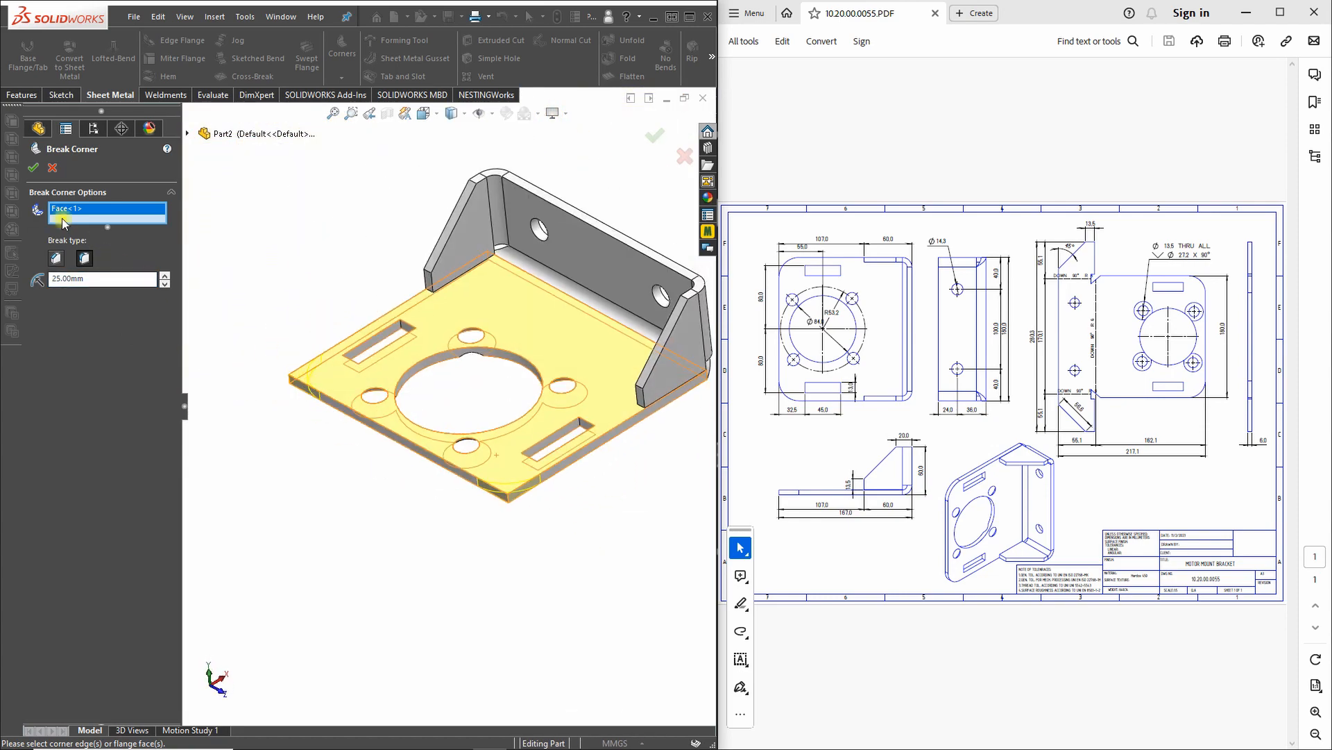
click(33, 168)
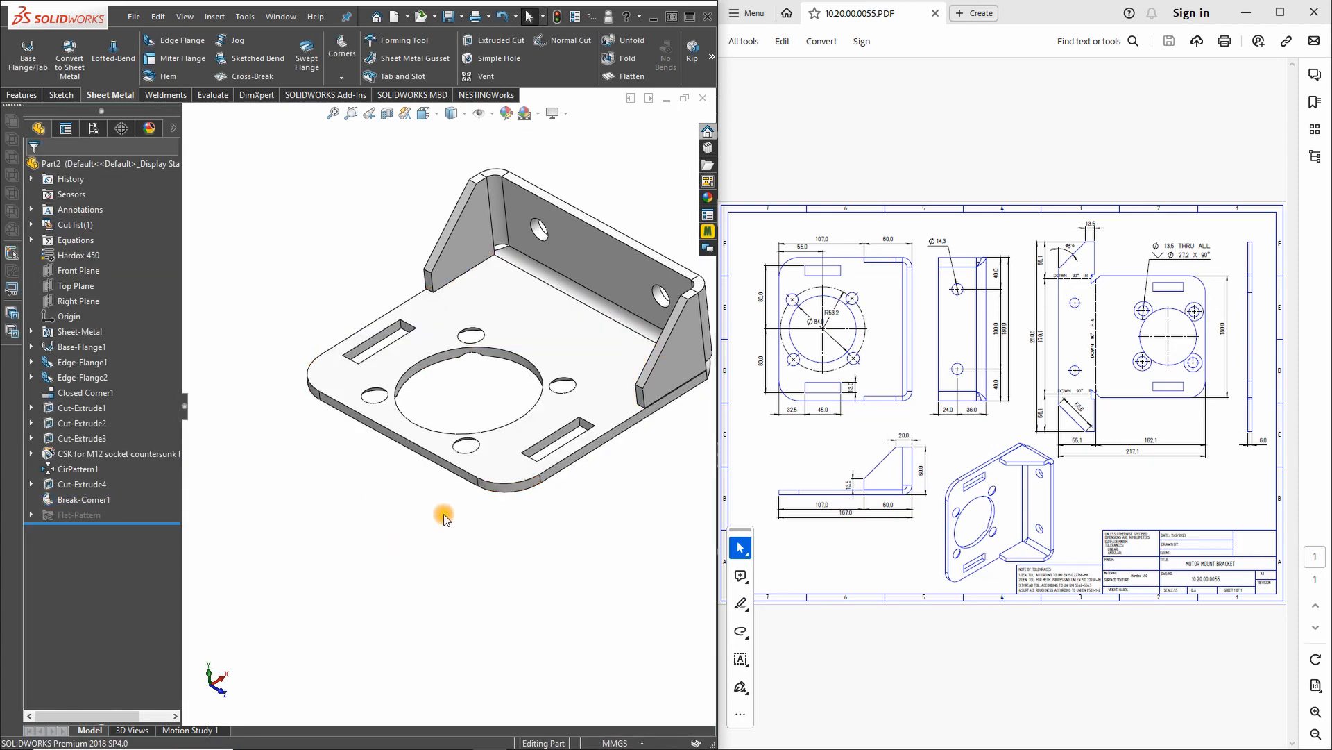
- Unfold the bracket with the base plate's face fixed, collecting all of its bends
scroll(462, 441, down, 2)
middle_drag(465, 439, 402, 446)
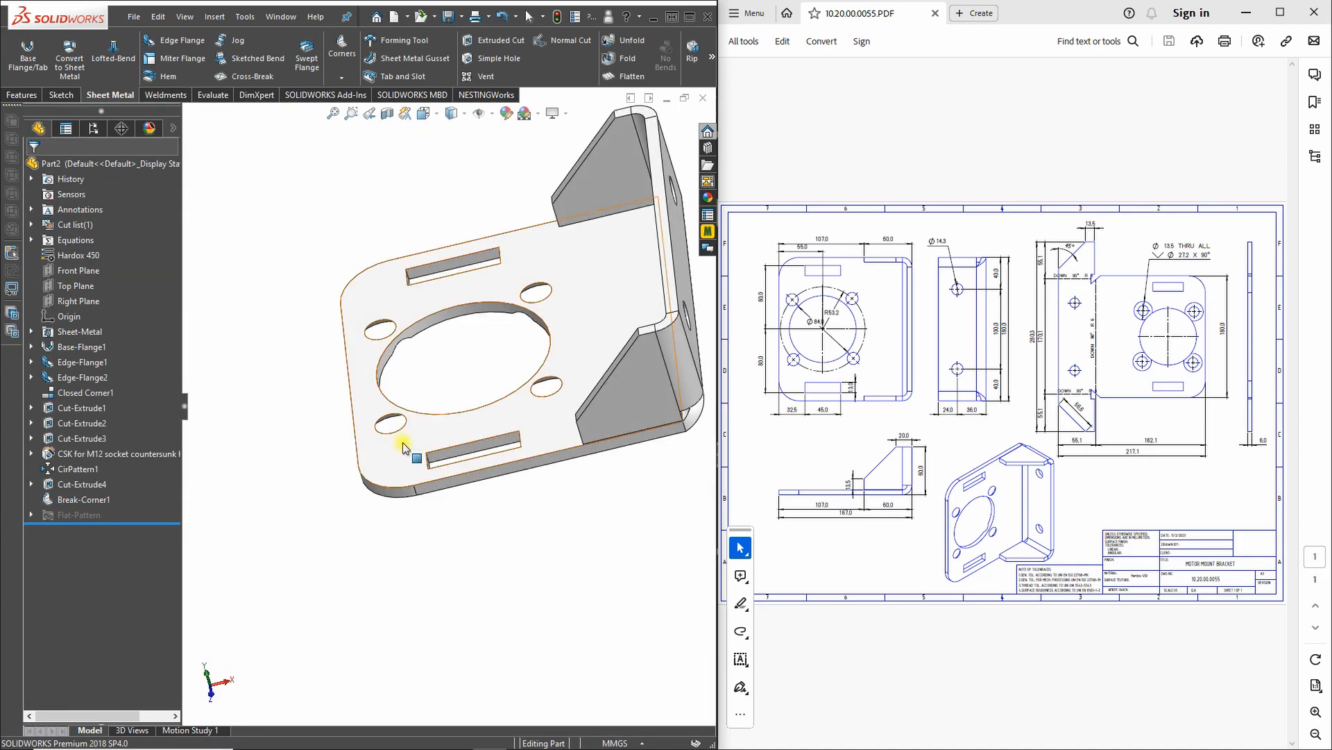
scroll(566, 331, up, 3)
middle_drag(566, 332, 601, 164)
scroll(539, 316, down, 2)
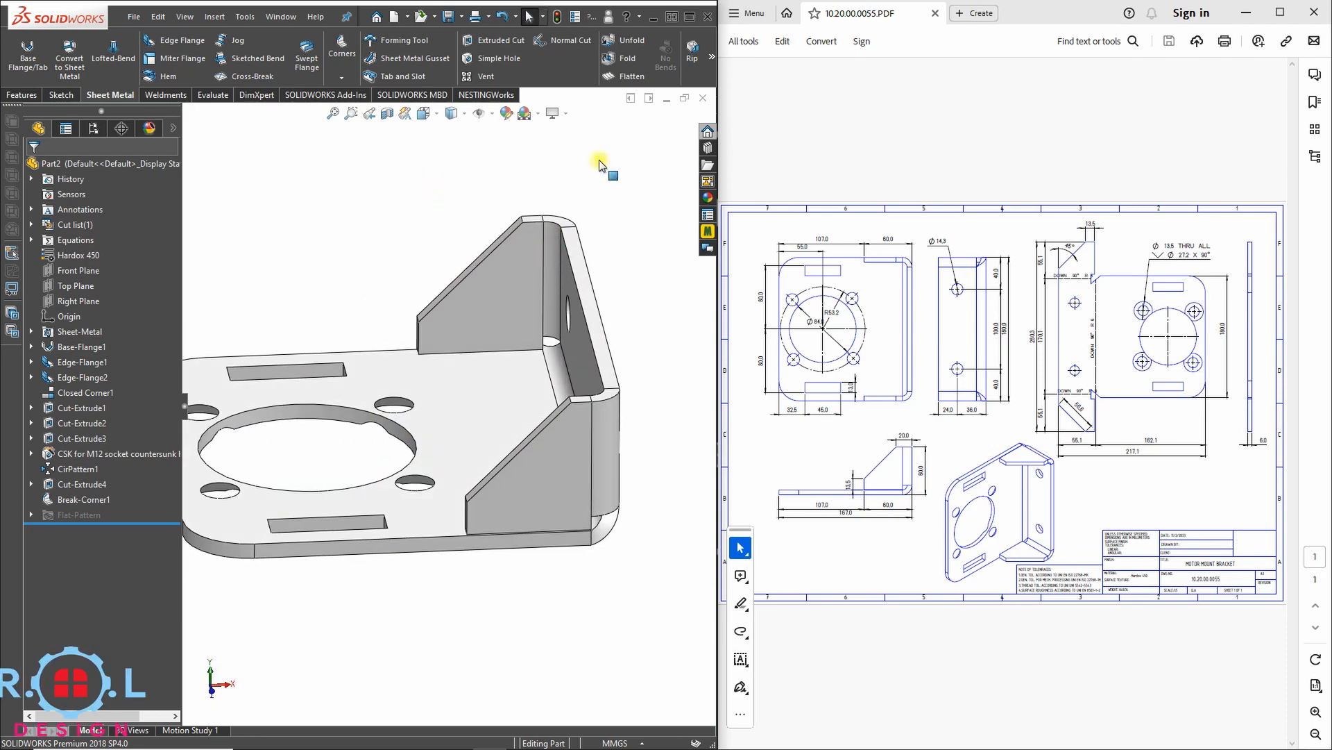
click(637, 49)
scroll(486, 372, up, 2)
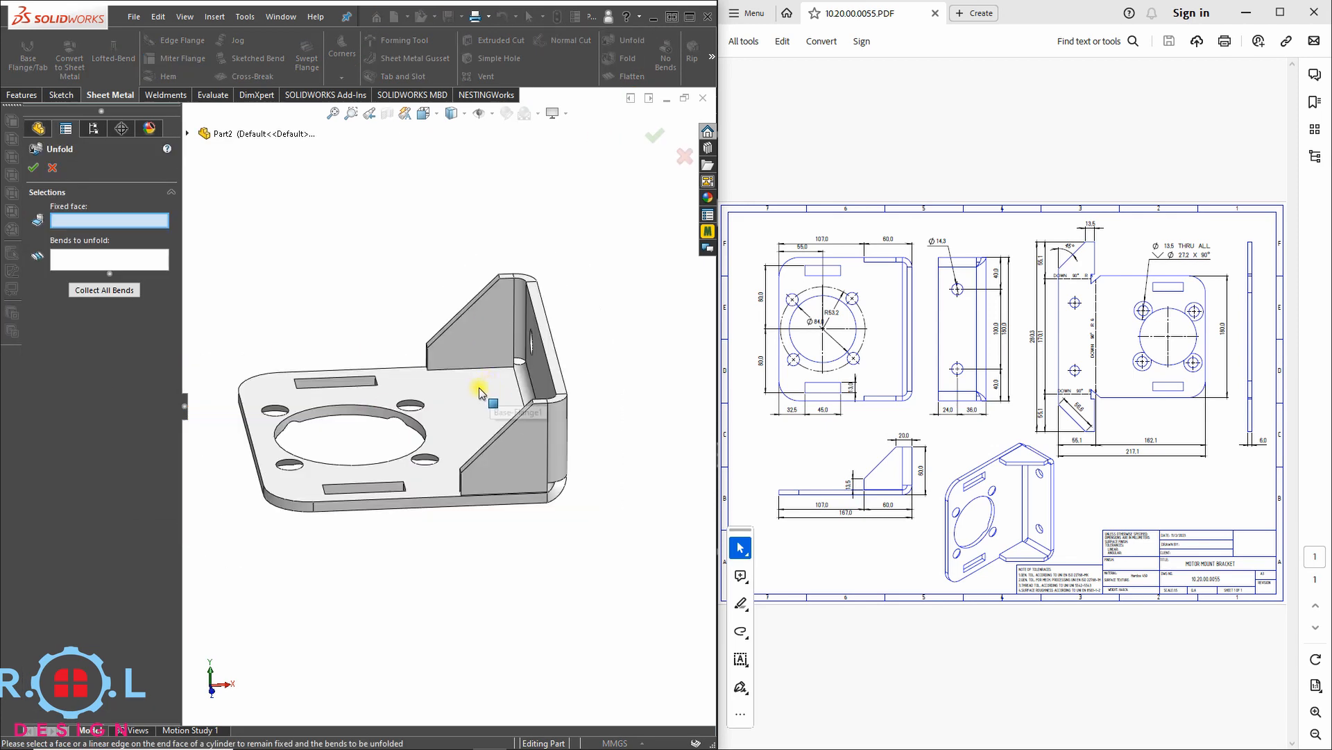
click(122, 296)
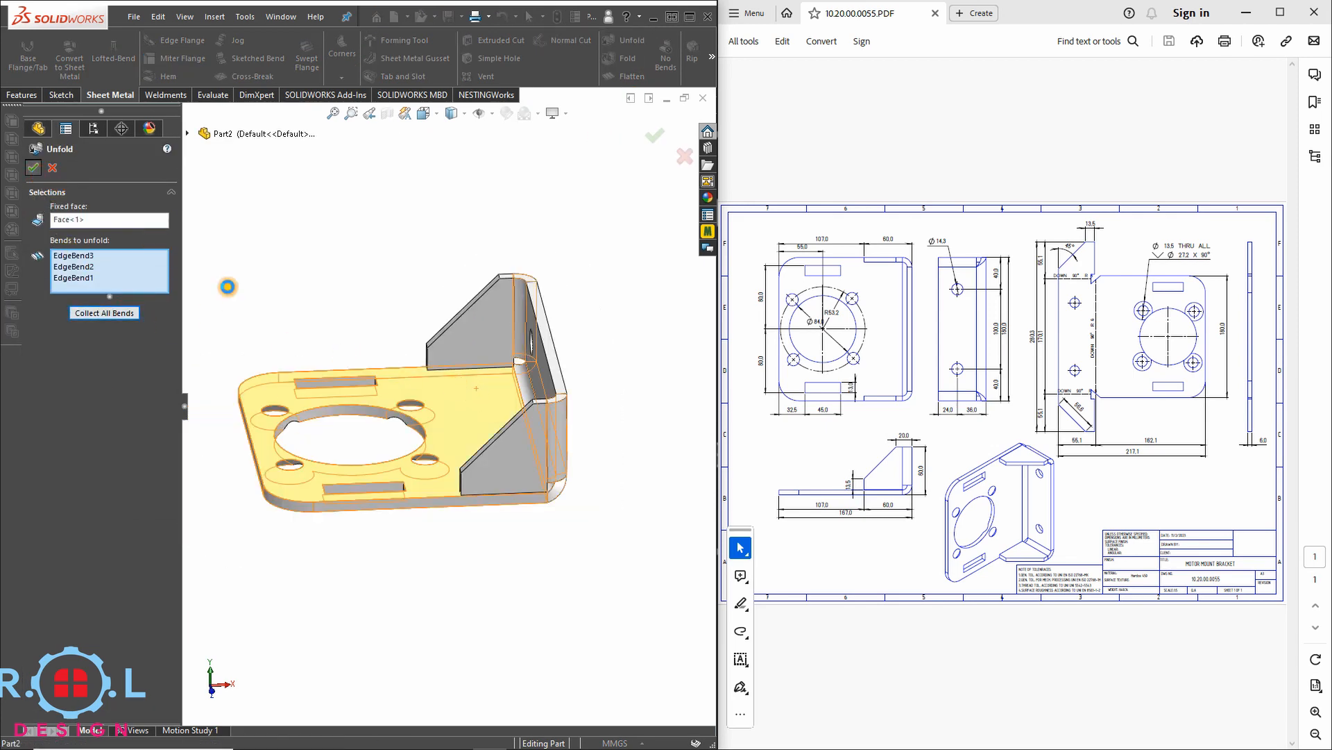
- View the unfolded bracket normal to the base plate's face and clear the selection
scroll(489, 470, down, 2)
middle_drag(465, 501, 473, 573)
click(473, 453)
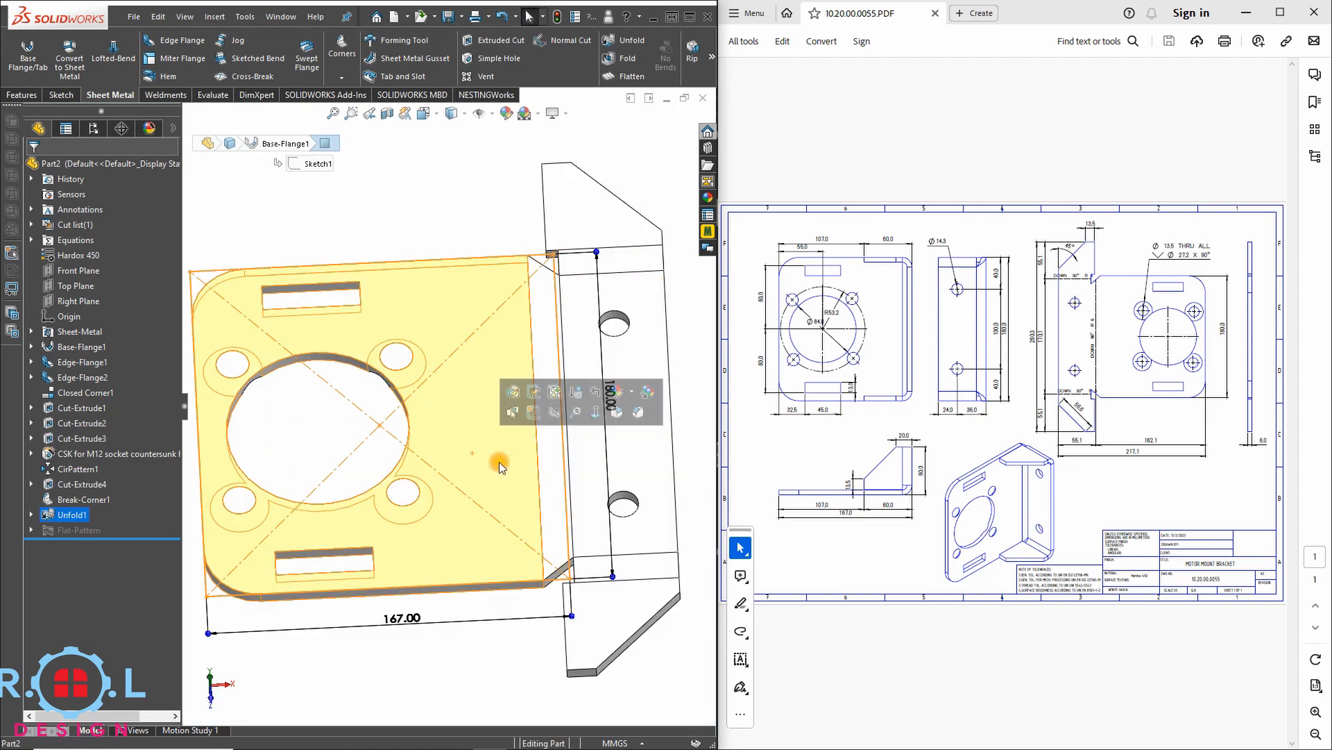
click(590, 417)
click(425, 635)
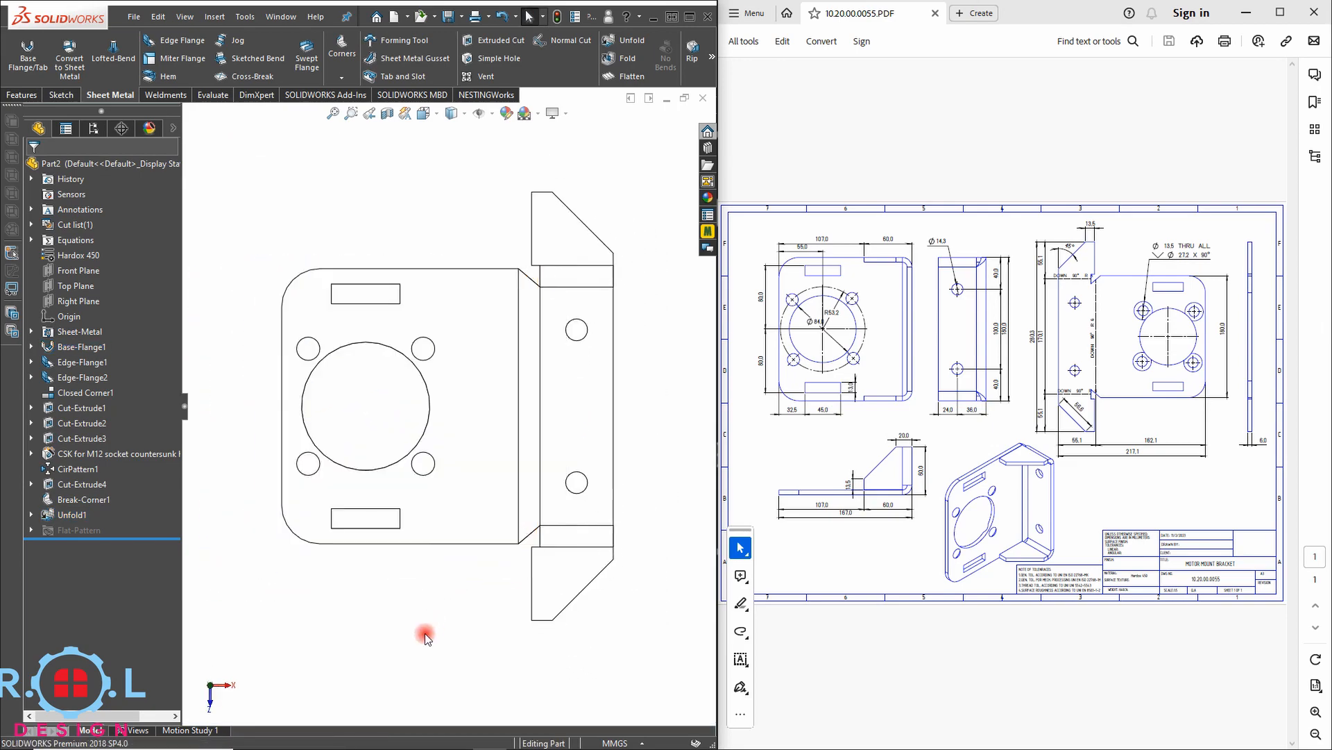
- Fold the bracket back up around its fixed base plate face, collecting all of the bends
middle_drag(515, 542, 508, 510)
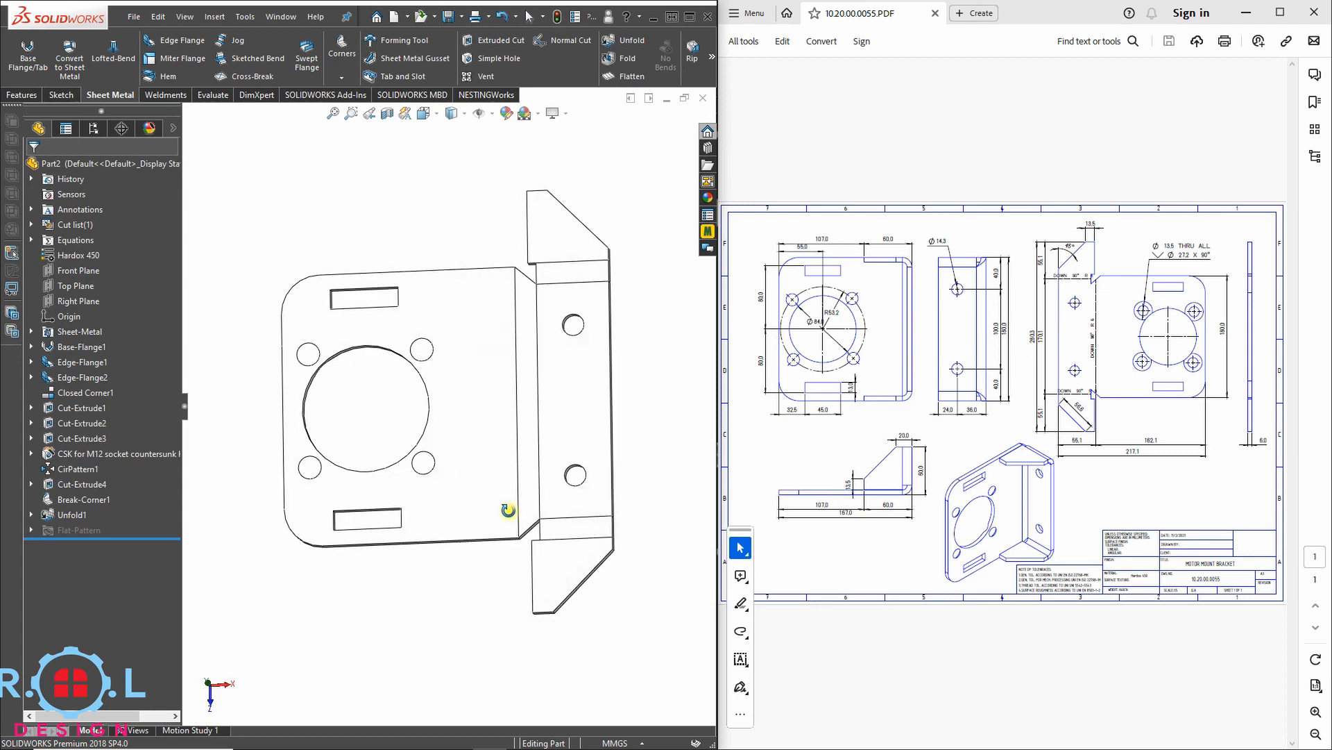
click(627, 58)
click(108, 292)
click(32, 167)
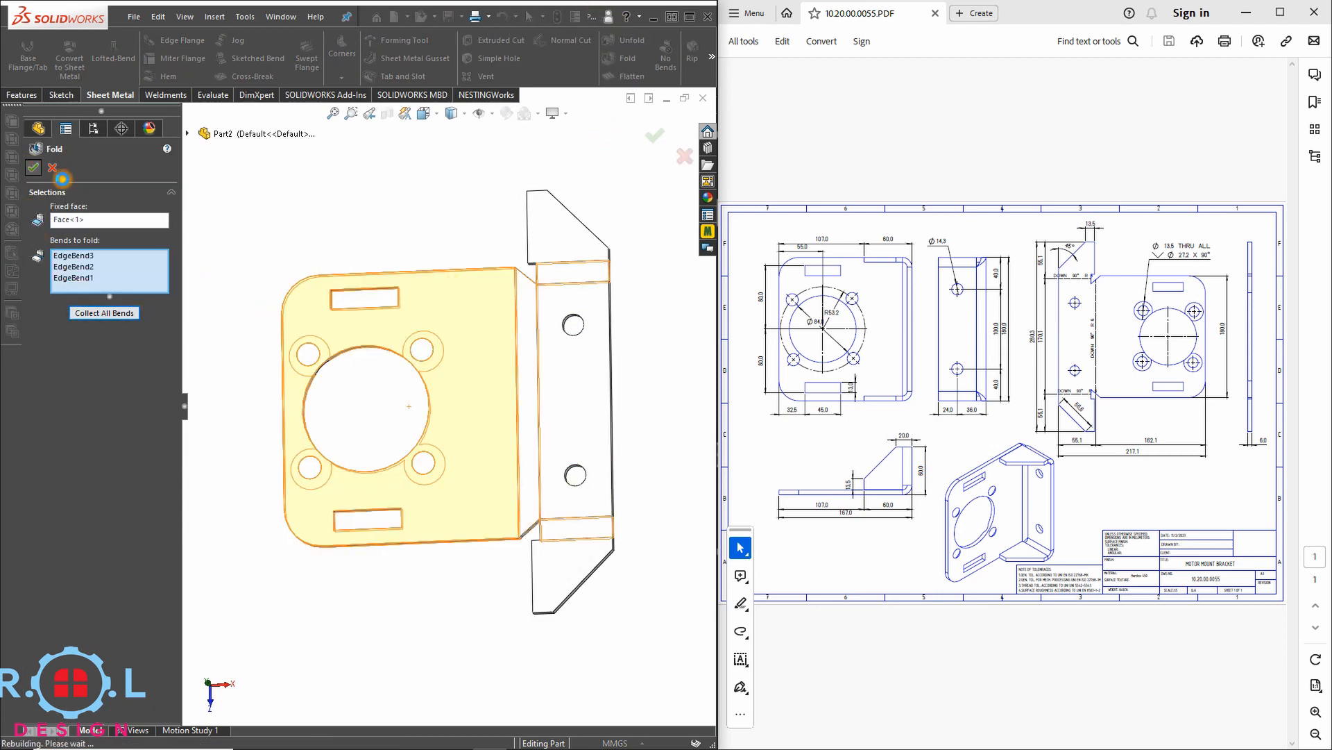
- Save the folded bracket part to the Desktop as YT TUTORIAL
mouse_move(398, 274)
middle_down()
mouse_move(410, 214)
mouse_move(372, 282)
mouse_move(411, 215)
mouse_move(410, 290)
middle_up()
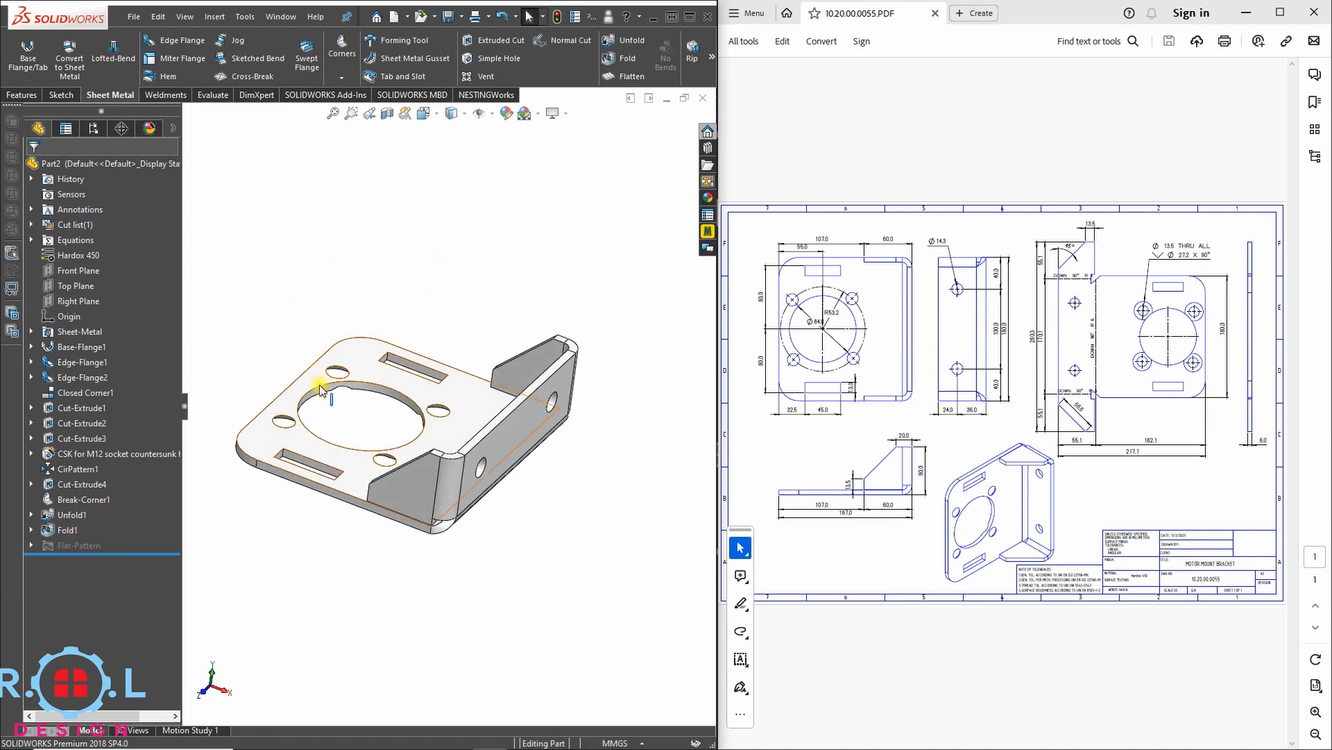
scroll(293, 369, down, 3)
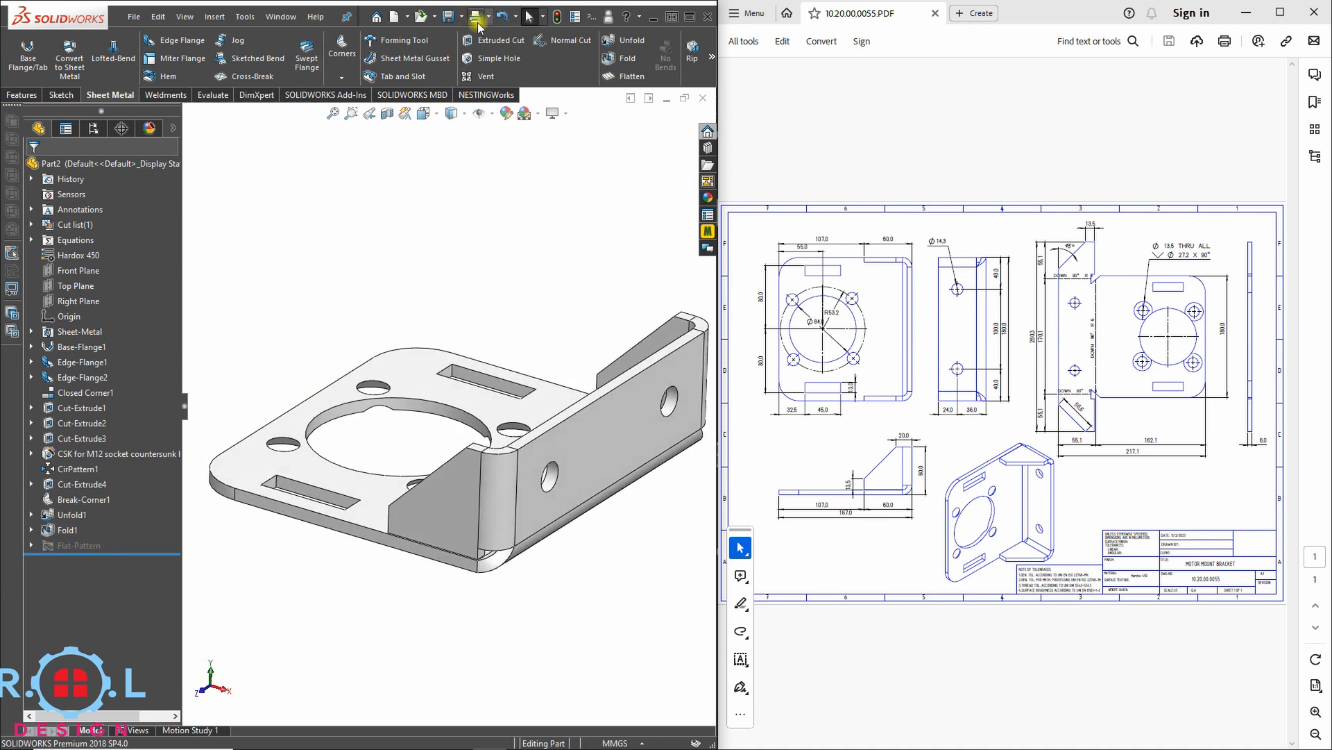
key(ctrl+s)
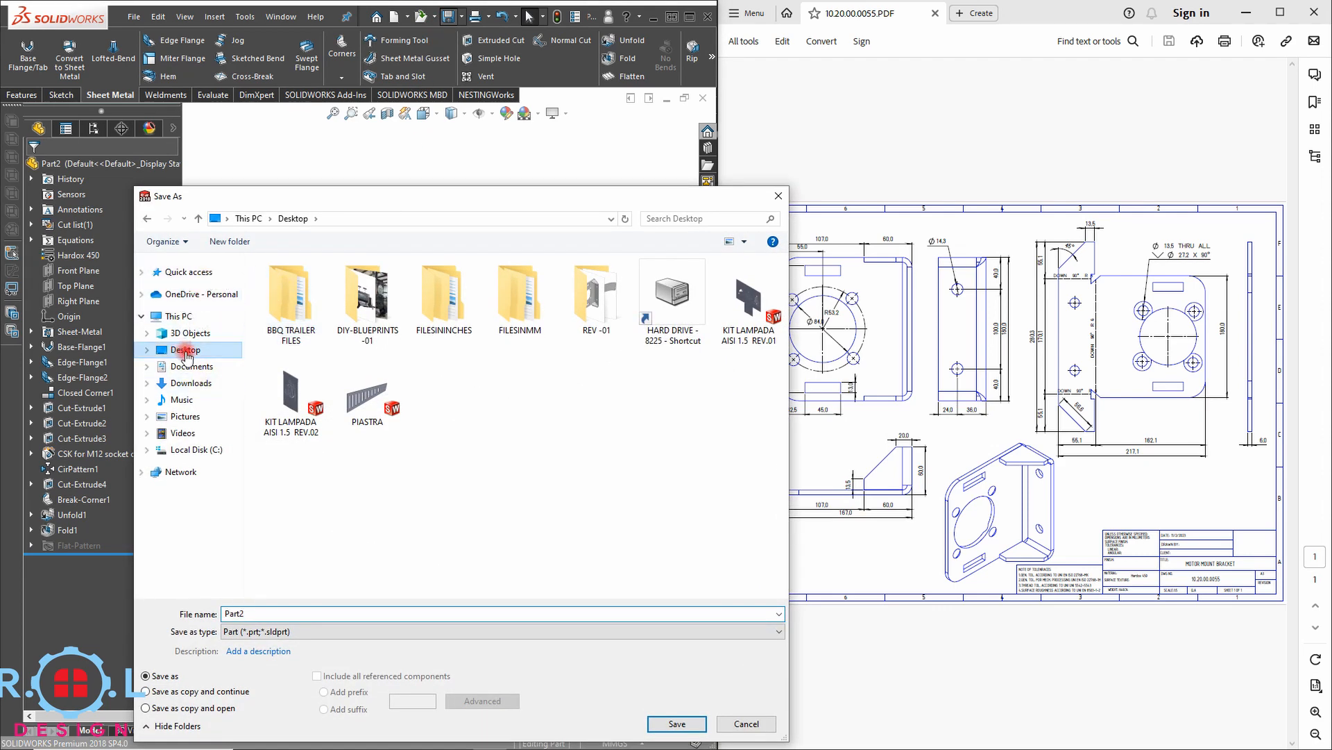
click(185, 350)
drag(277, 610, 213, 612)
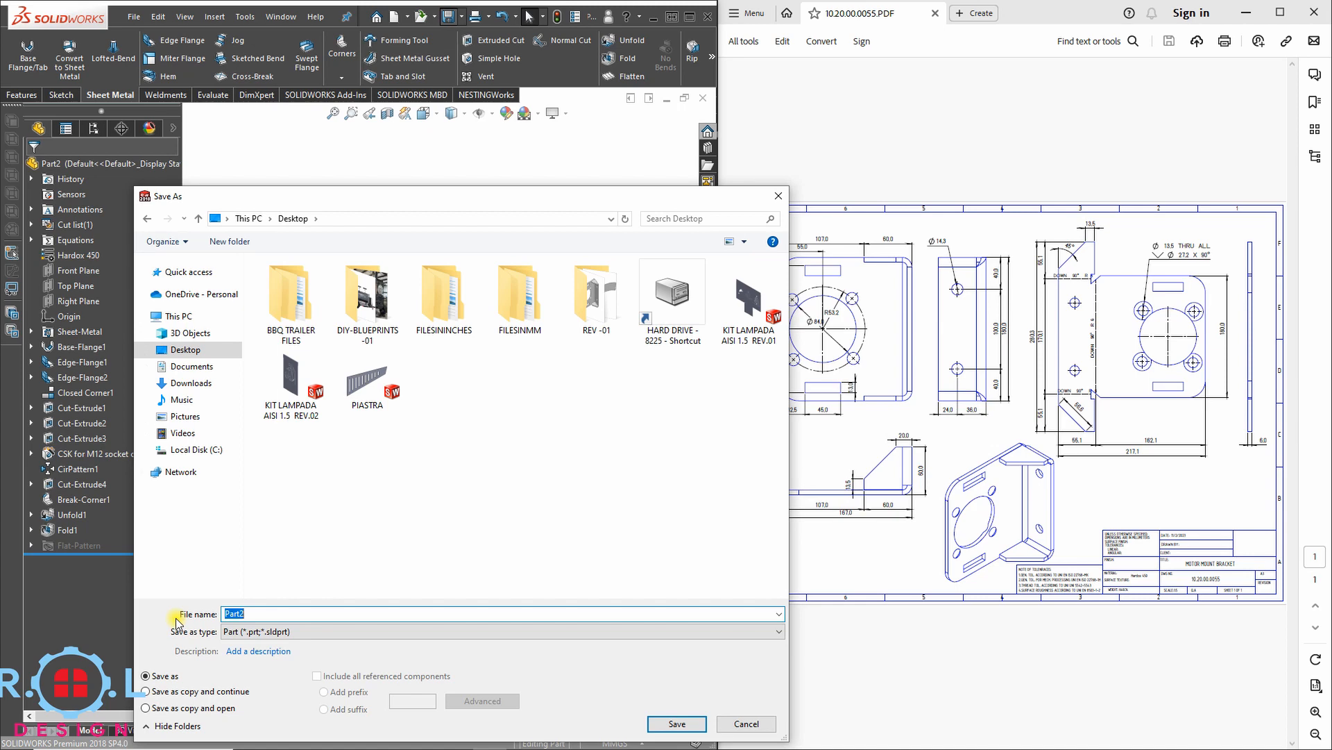
key(BackSpace)
key(Return)
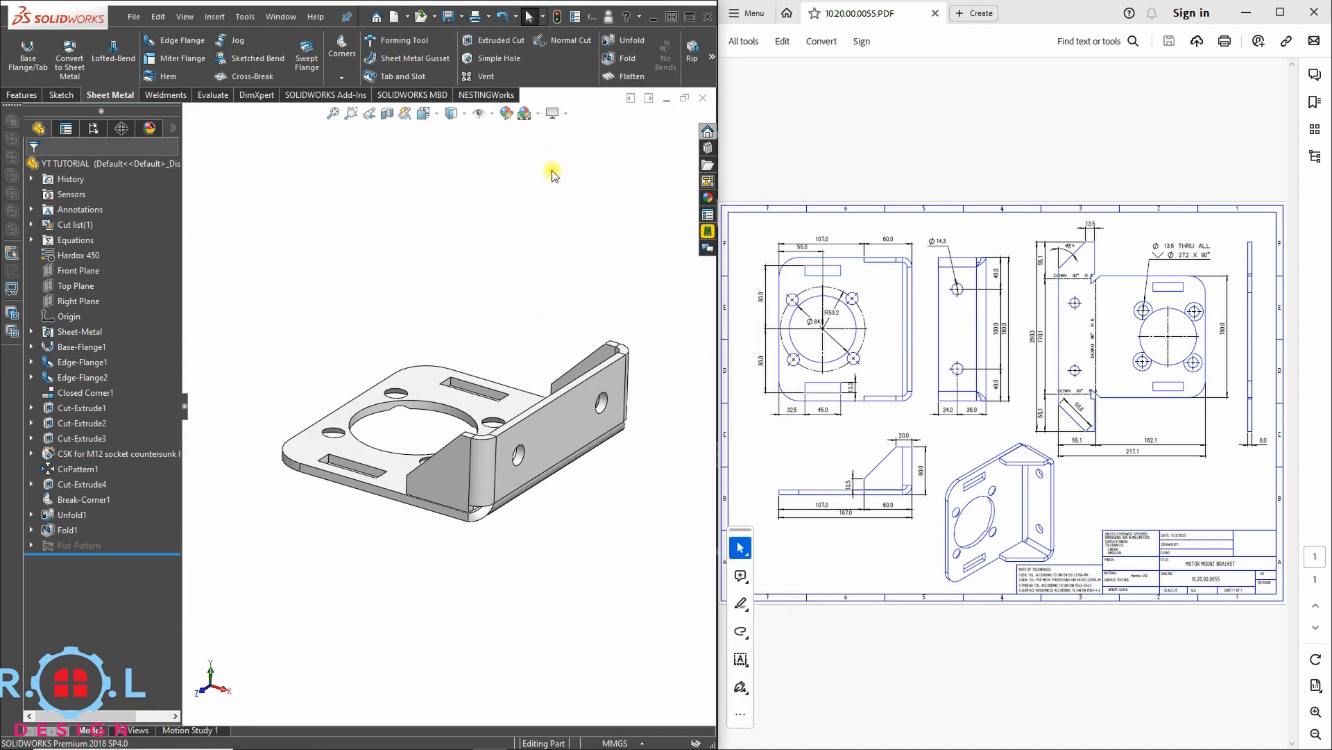
- Inspect the bracket's countersunk holes, close the reference PDF drawing and enlarge the part window to full screen
middle_drag(550, 176, 506, 277)
scroll(485, 366, down, 3)
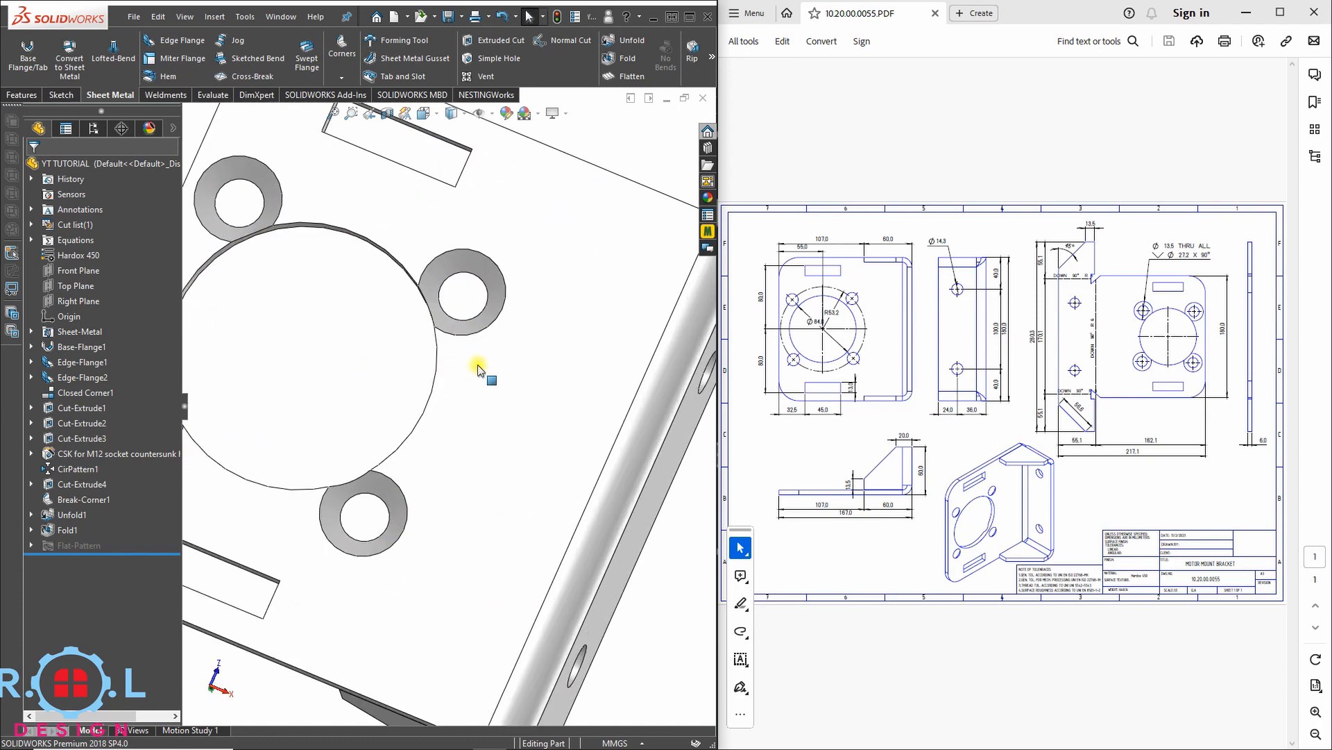
middle_drag(485, 366, 548, 419)
scroll(548, 420, up, 4)
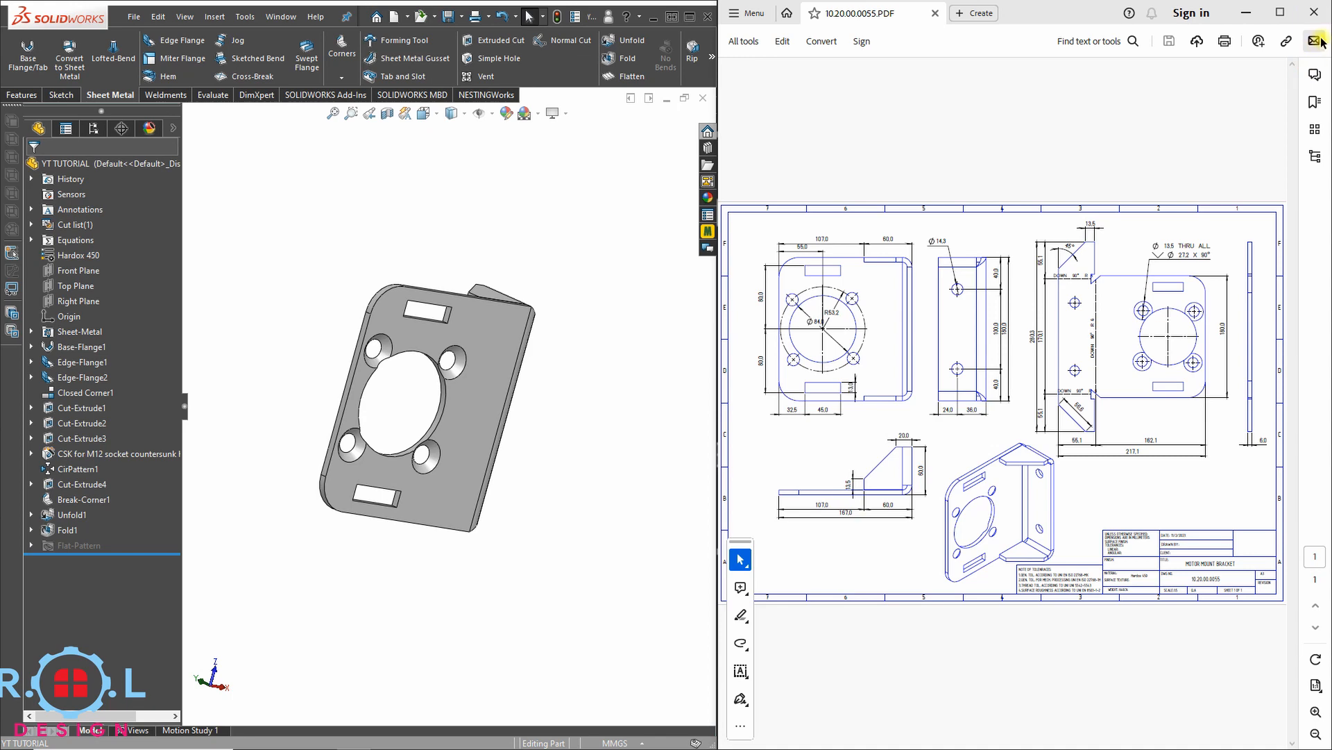
click(1315, 16)
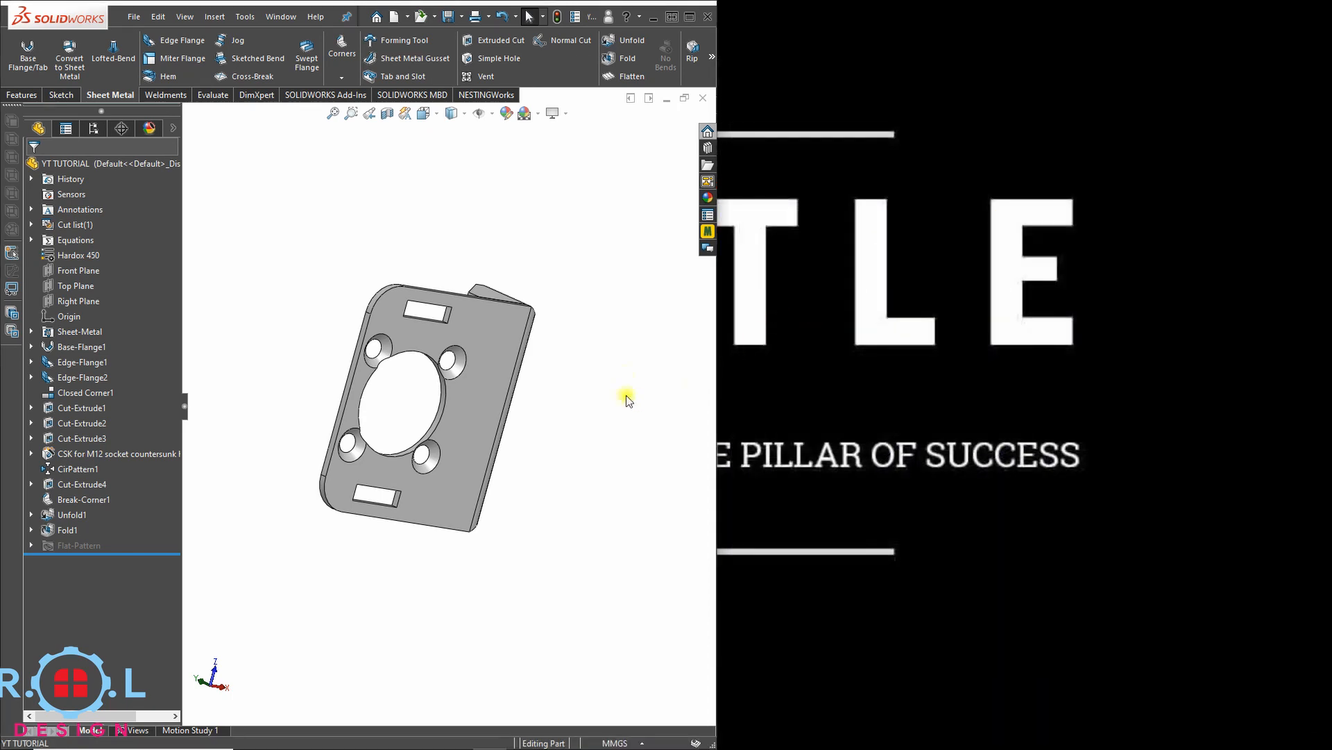
click(694, 16)
- Export the bracket's flat pattern to the Desktop as the DXF file YT TUTORIAL, including geometry and bend lines
middle_drag(639, 200, 694, 377)
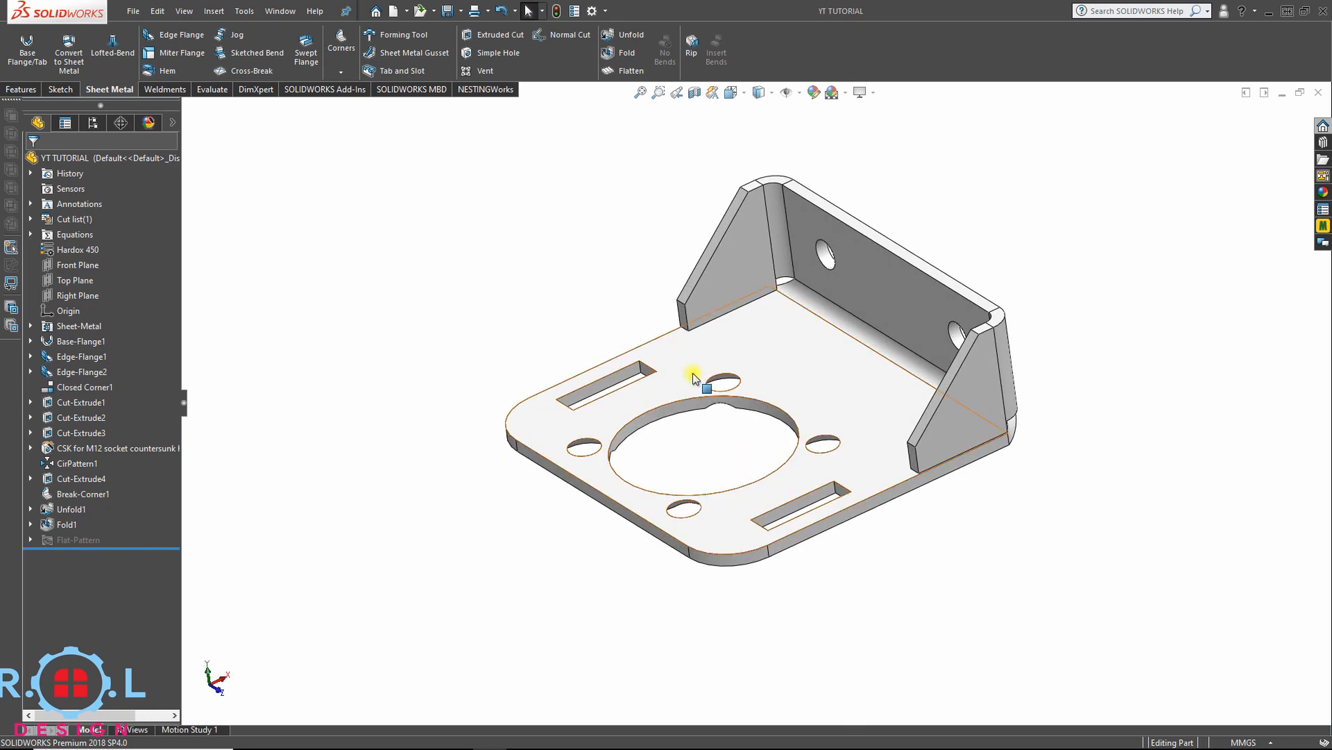
right_click(826, 373)
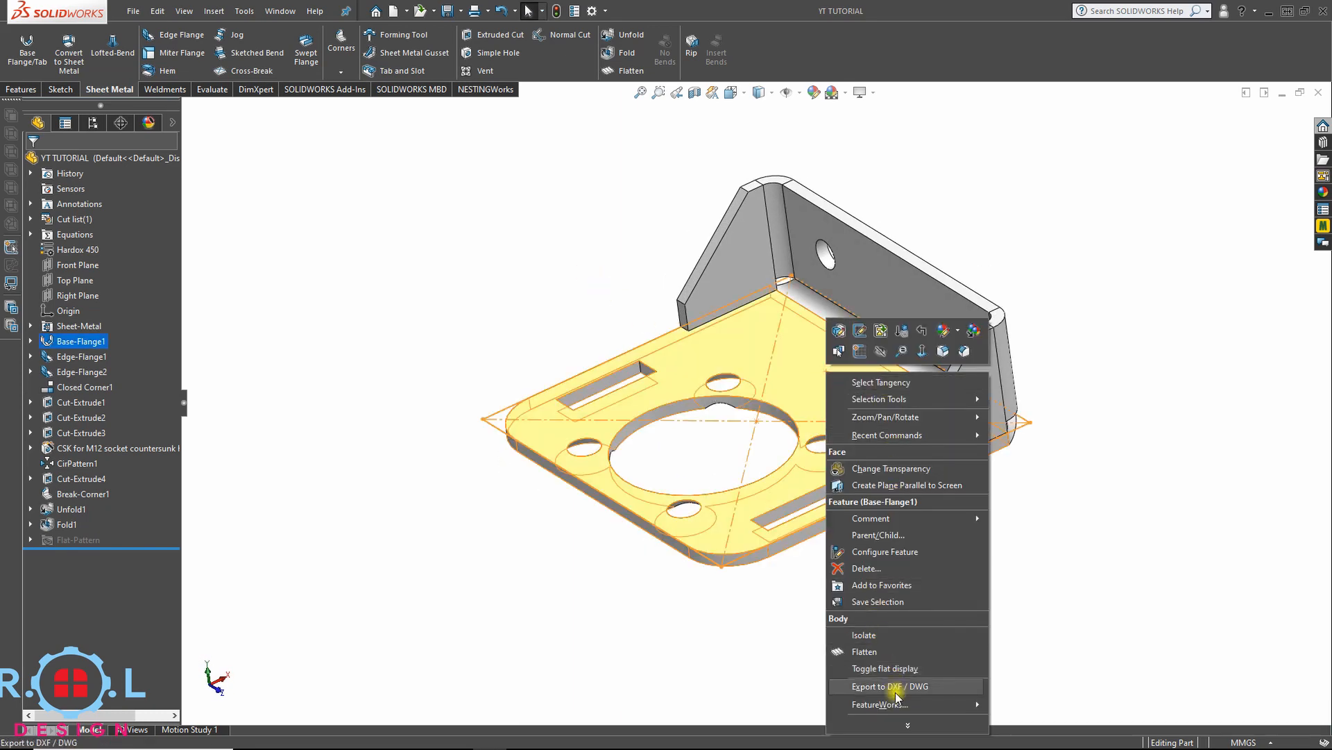
click(896, 686)
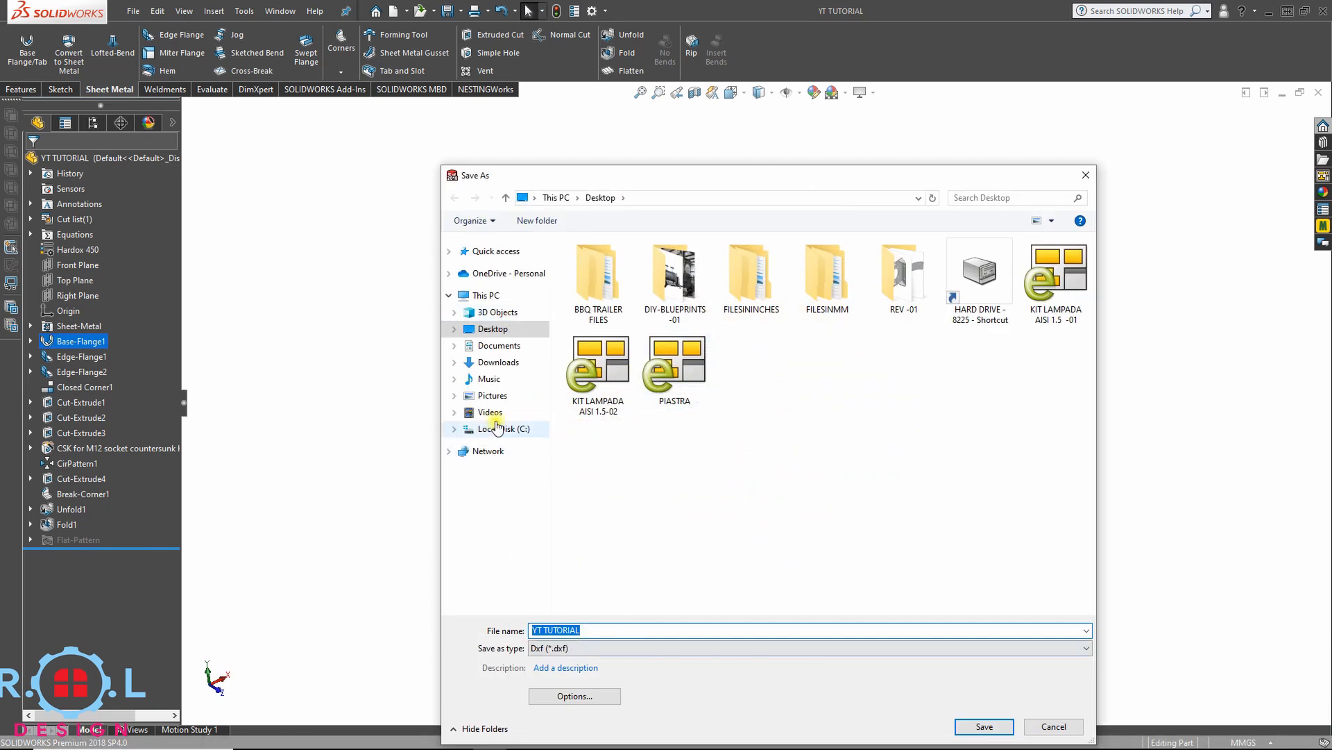
key(Return)
click(46, 201)
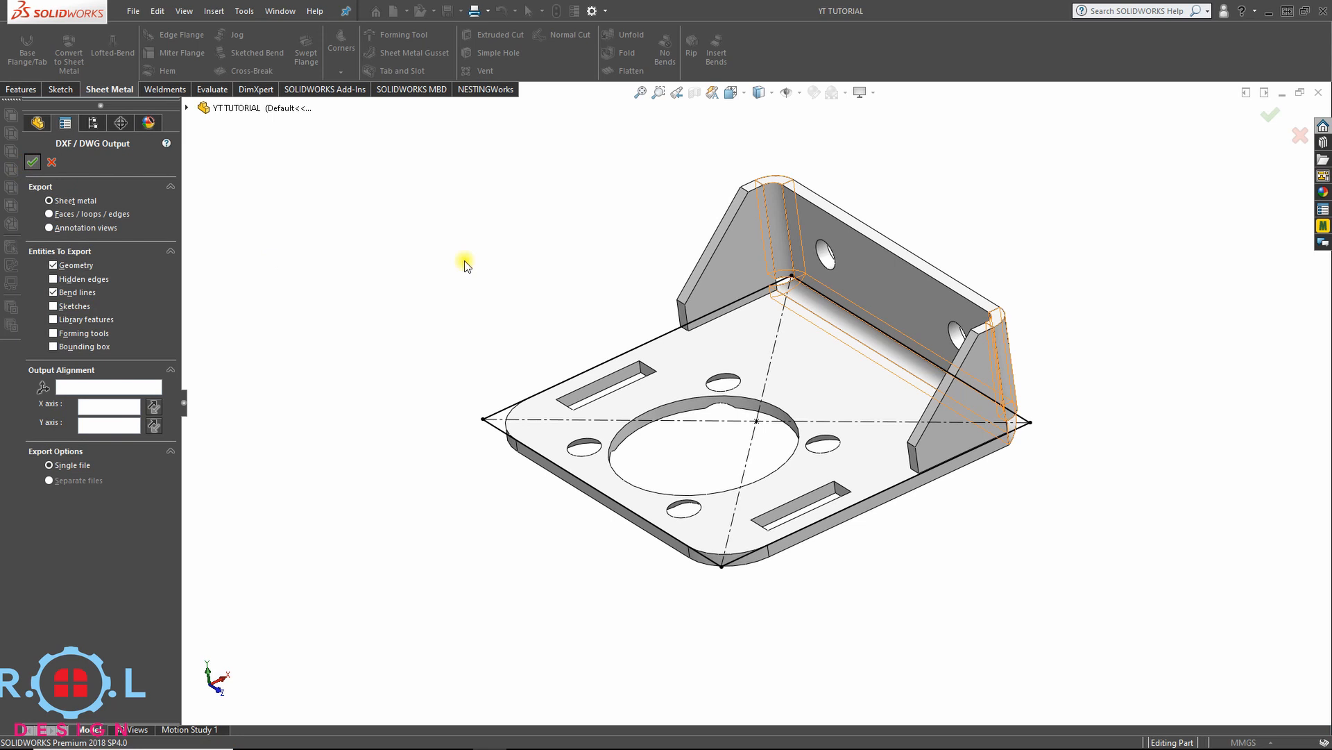
key(Return)
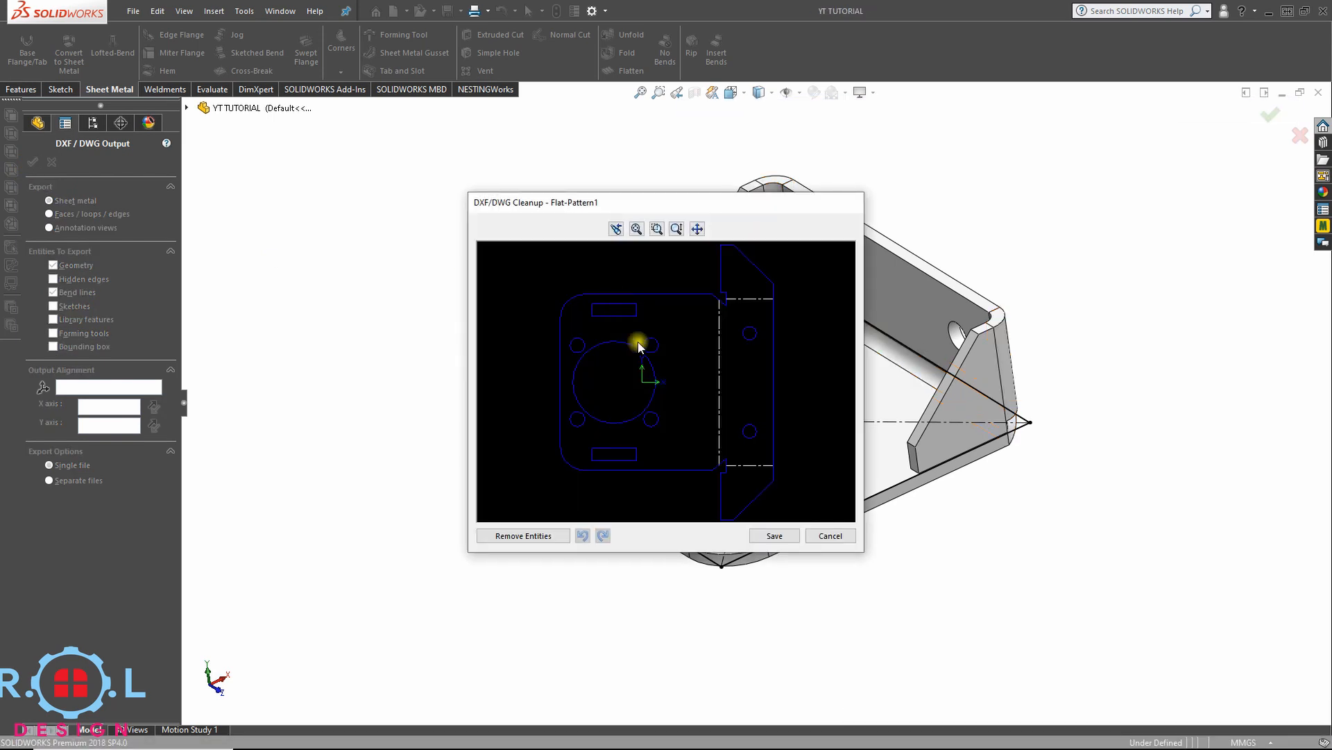
key(Return)
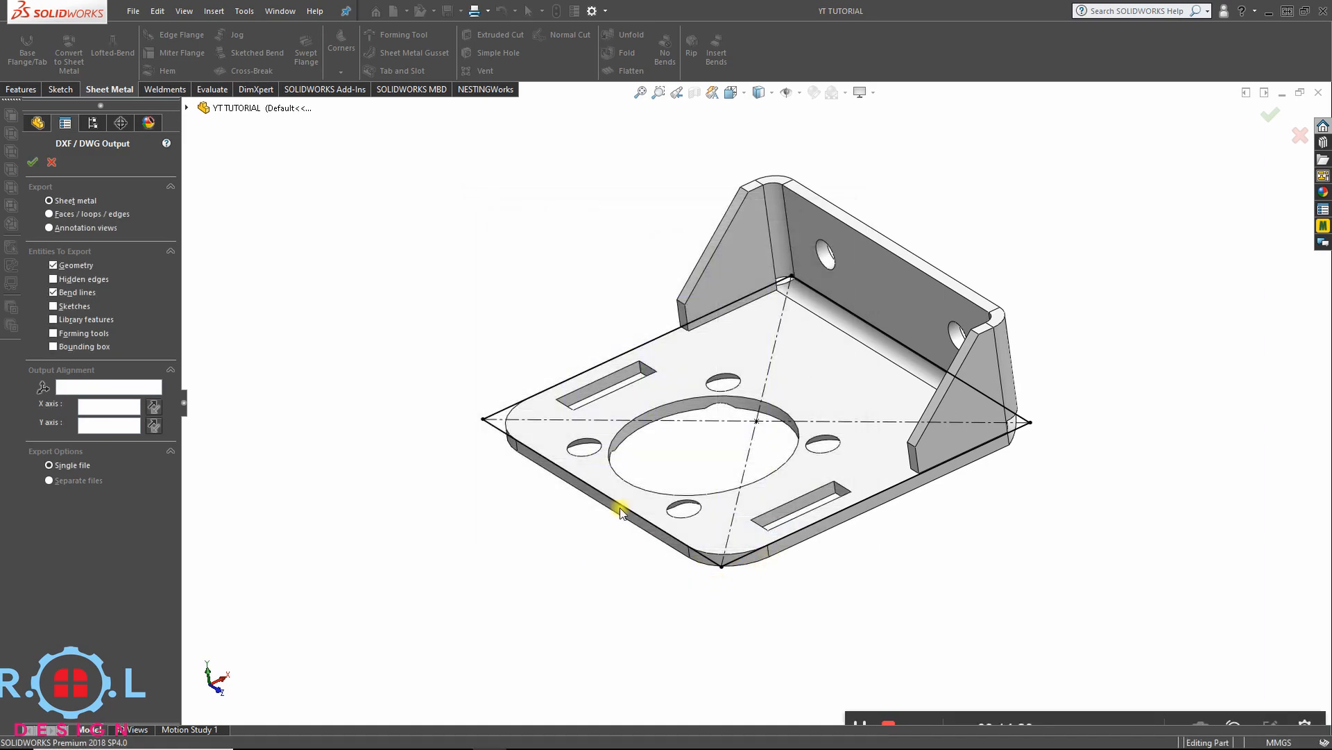
- Clear the base flange's sketch and dimensions from the model display
middle_drag(779, 398, 624, 461)
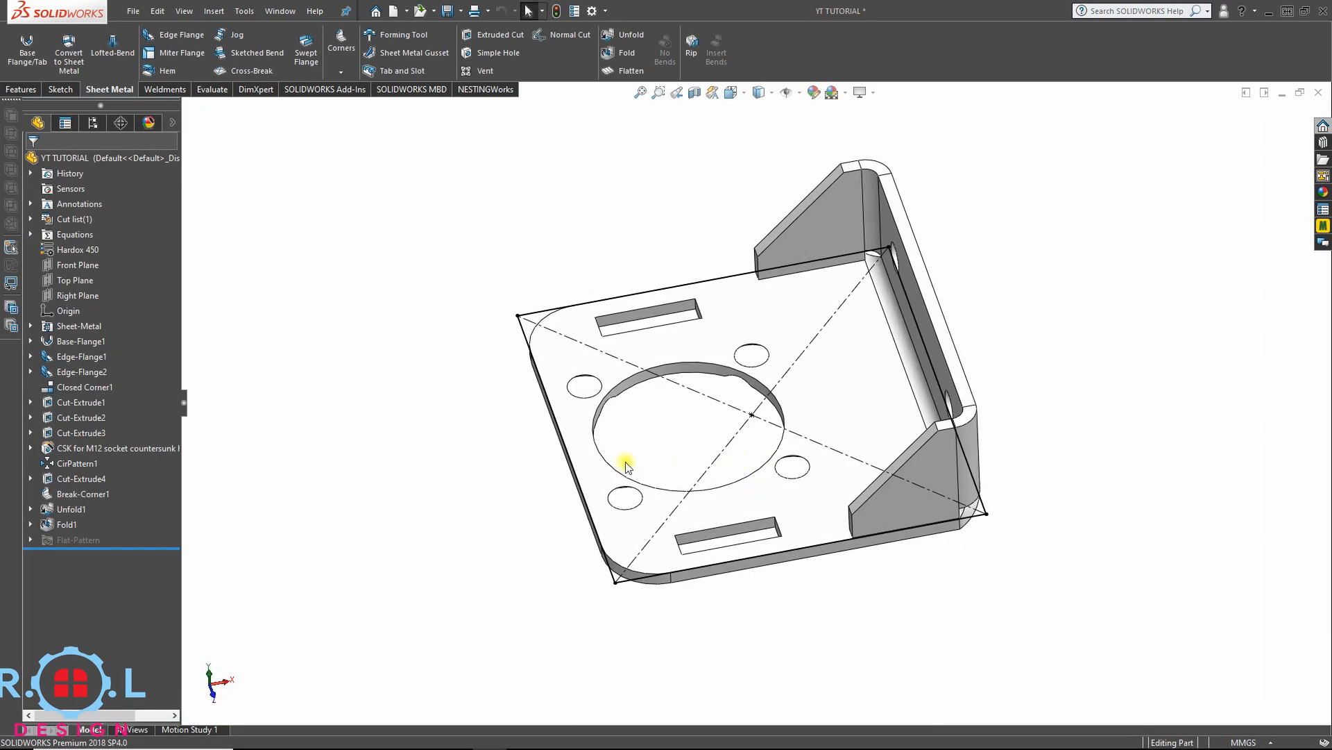
double_click(529, 317)
click(445, 256)
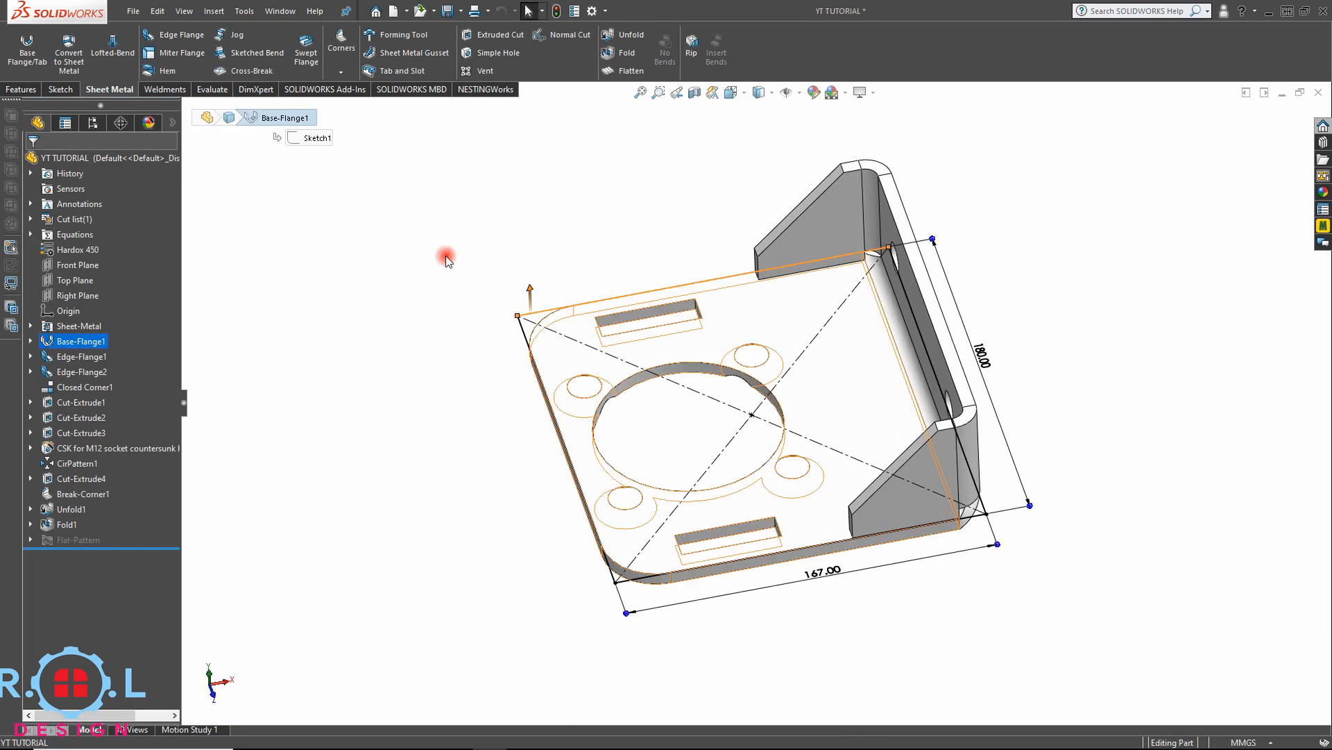
scroll(436, 355, up, 2)
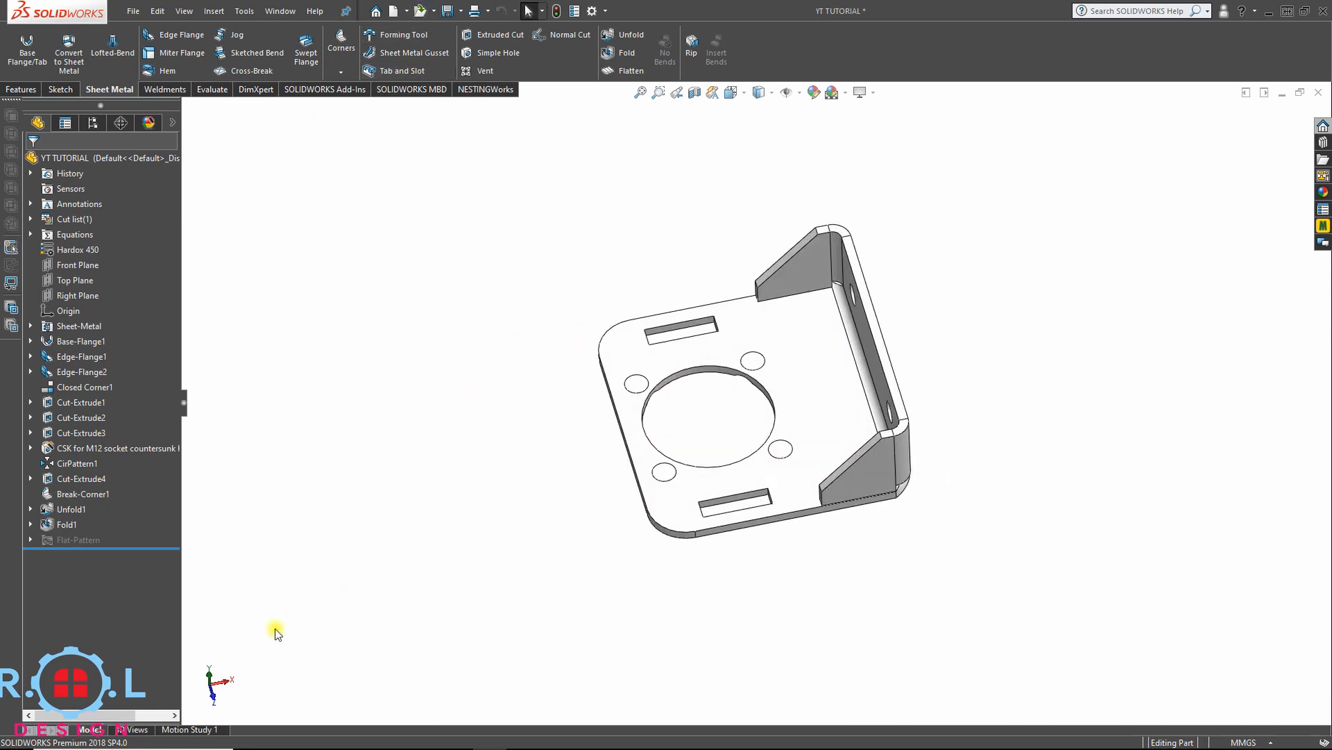
- Create a new drawing of the bracket using the a3 - iso.slddrt FIVERR sheet format
mouse_move(860, 368)
middle_down()
mouse_move(884, 335)
mouse_move(871, 366)
middle_up()
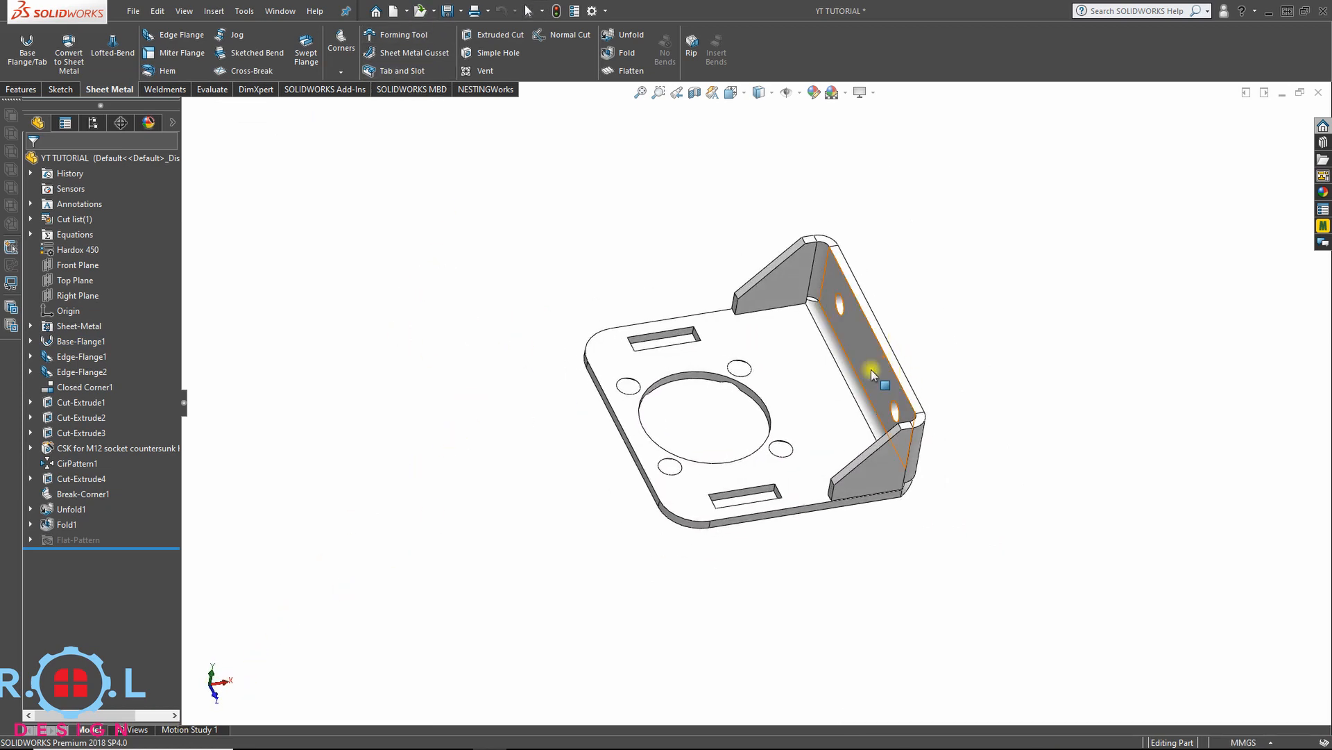
scroll(764, 327, down, 2)
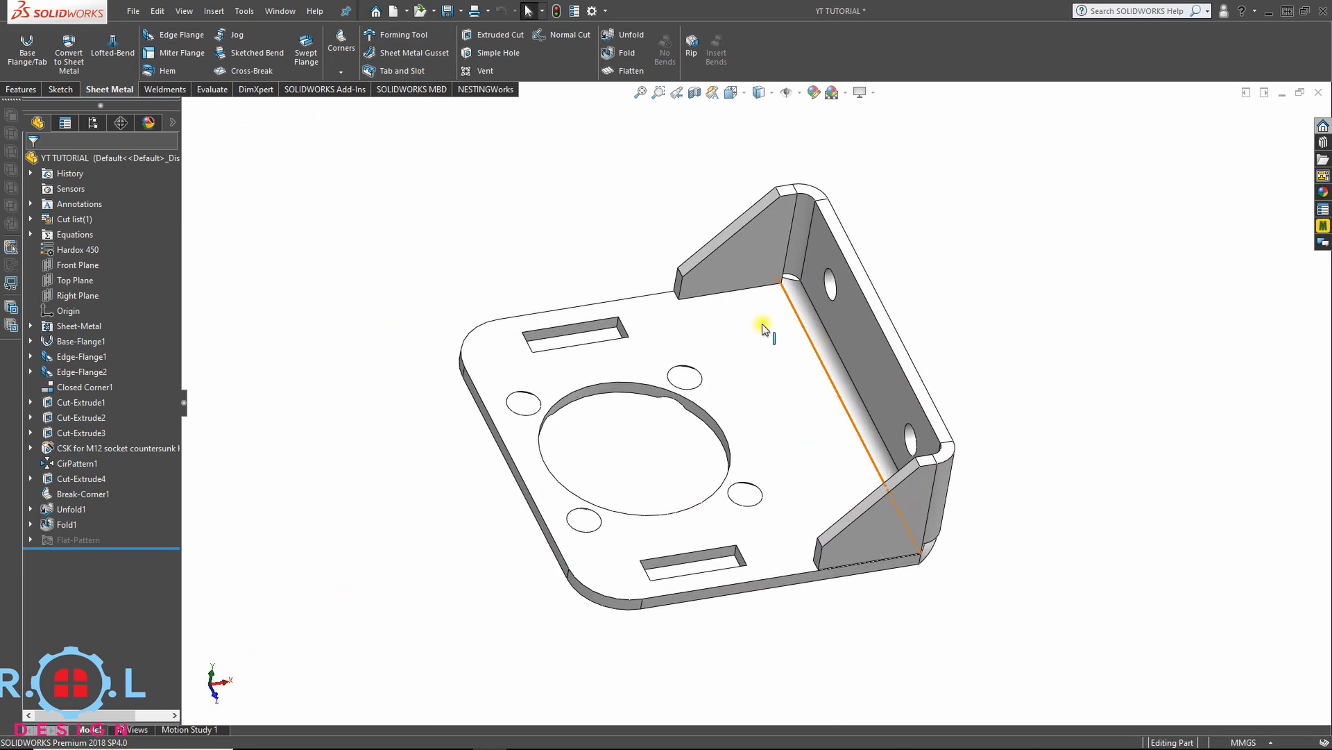
click(397, 14)
double_click(651, 365)
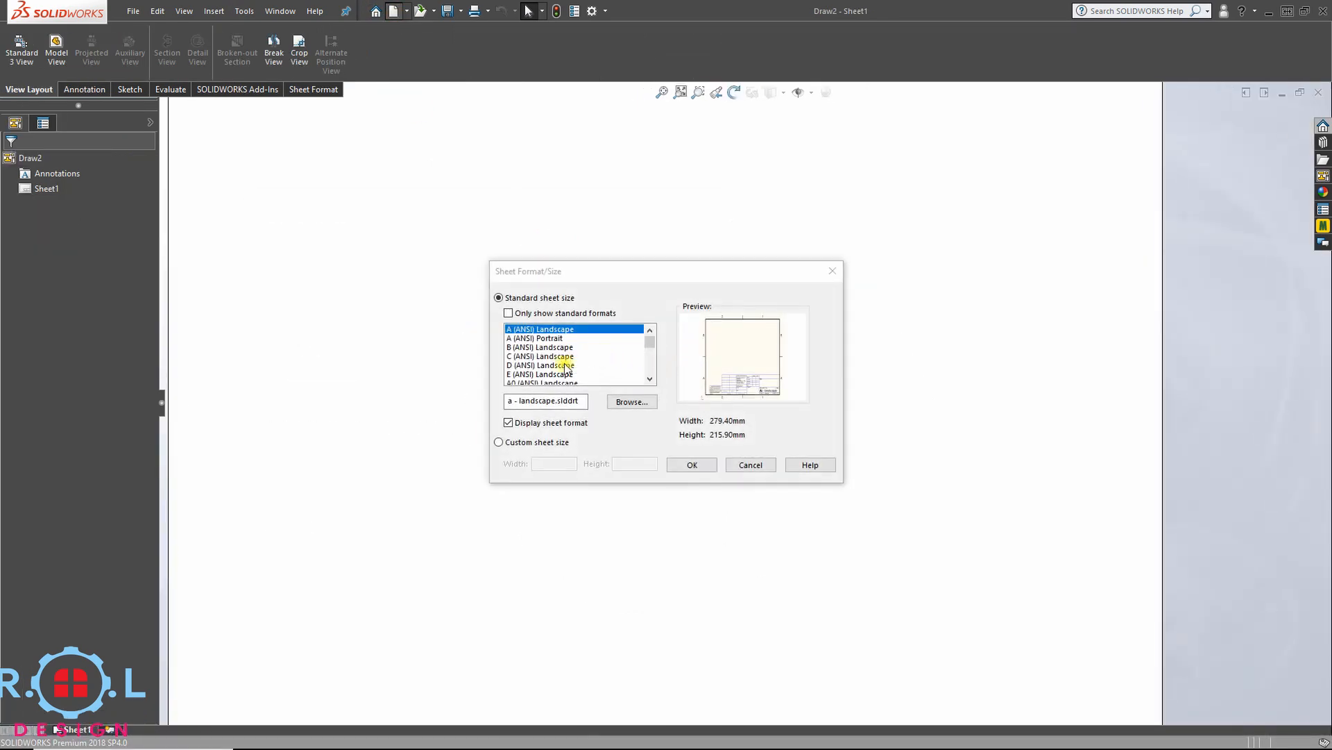
scroll(569, 370, down, 2)
scroll(589, 370, down, 10)
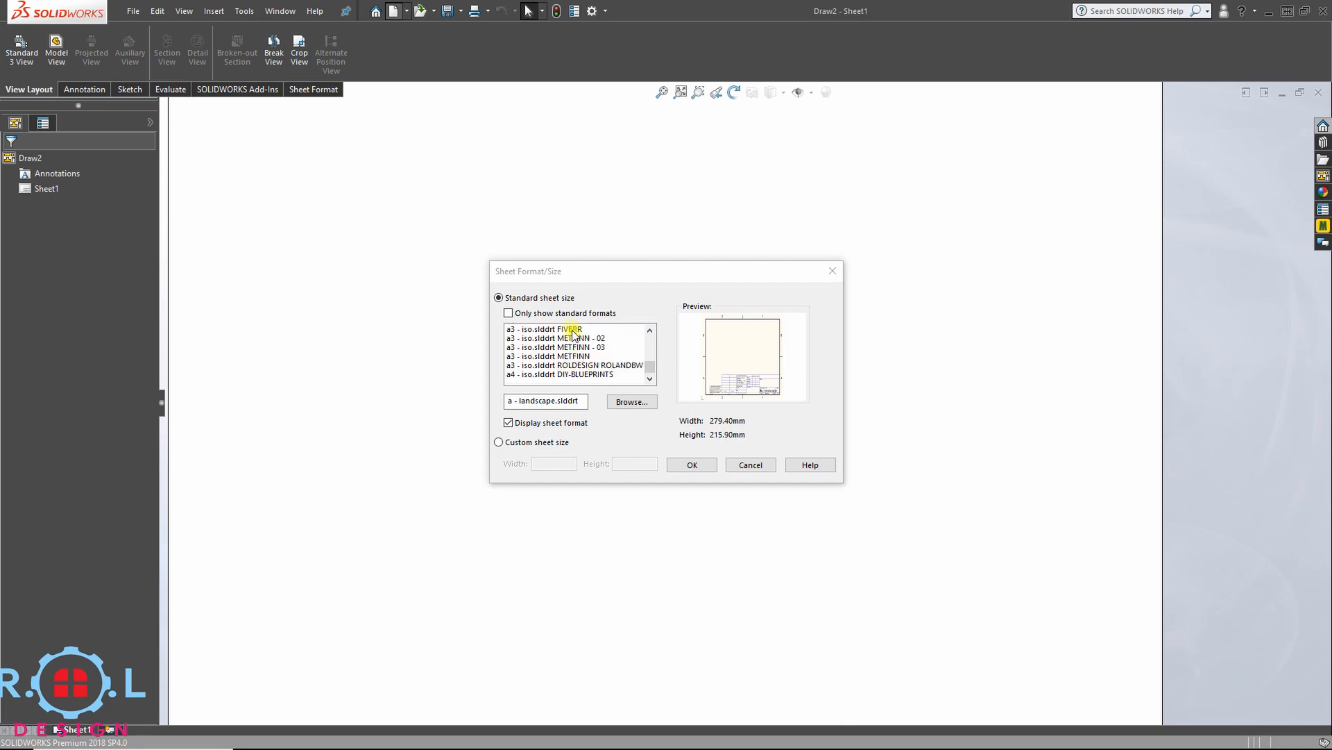
click(571, 330)
click(692, 465)
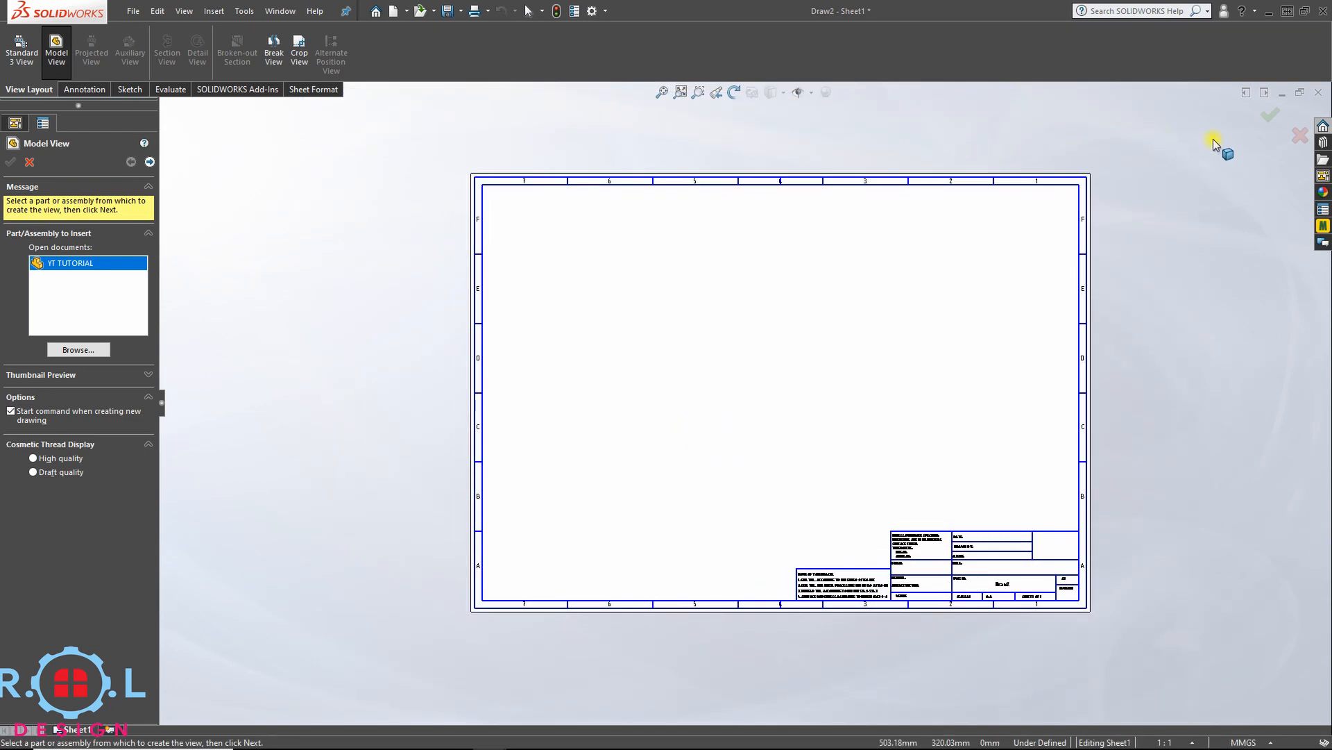
- Cancel Model View, place the Flat pattern view on the sheet and add a projected edge view below it
click(1293, 136)
click(1324, 176)
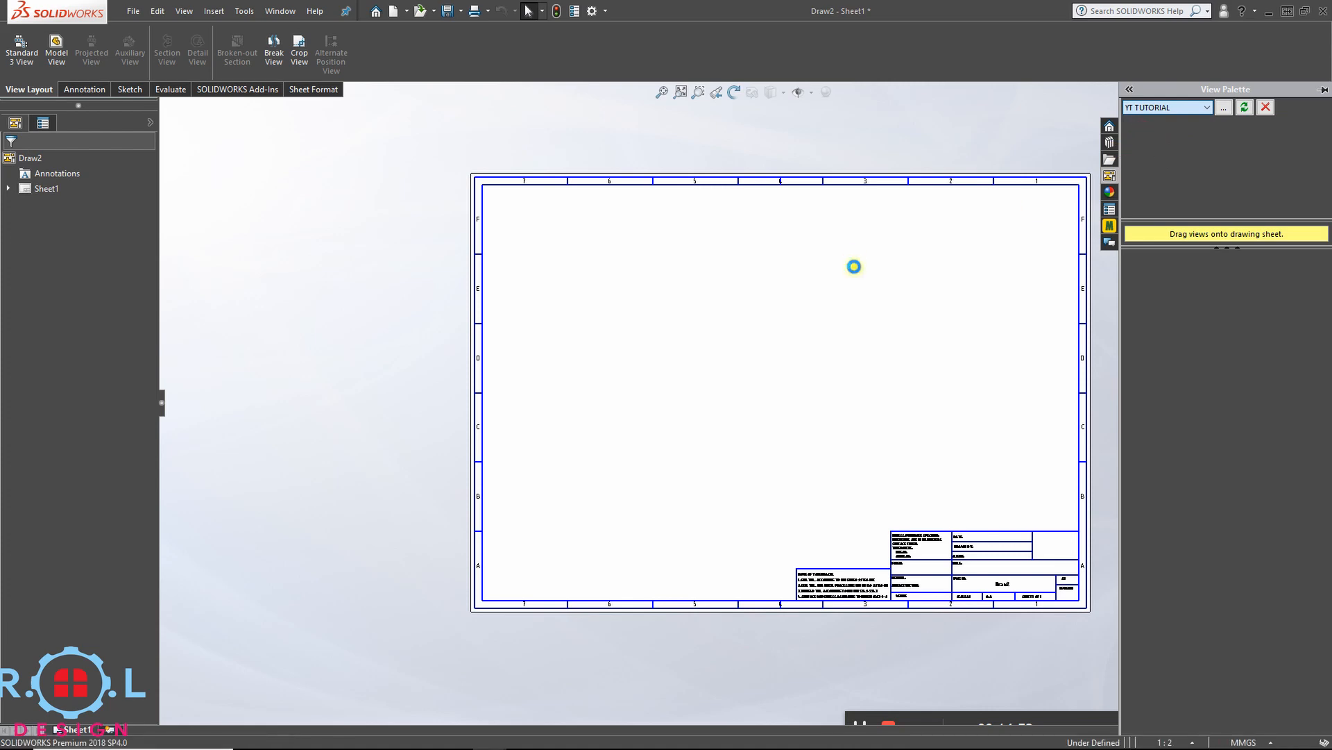
drag(1221, 307, 961, 383)
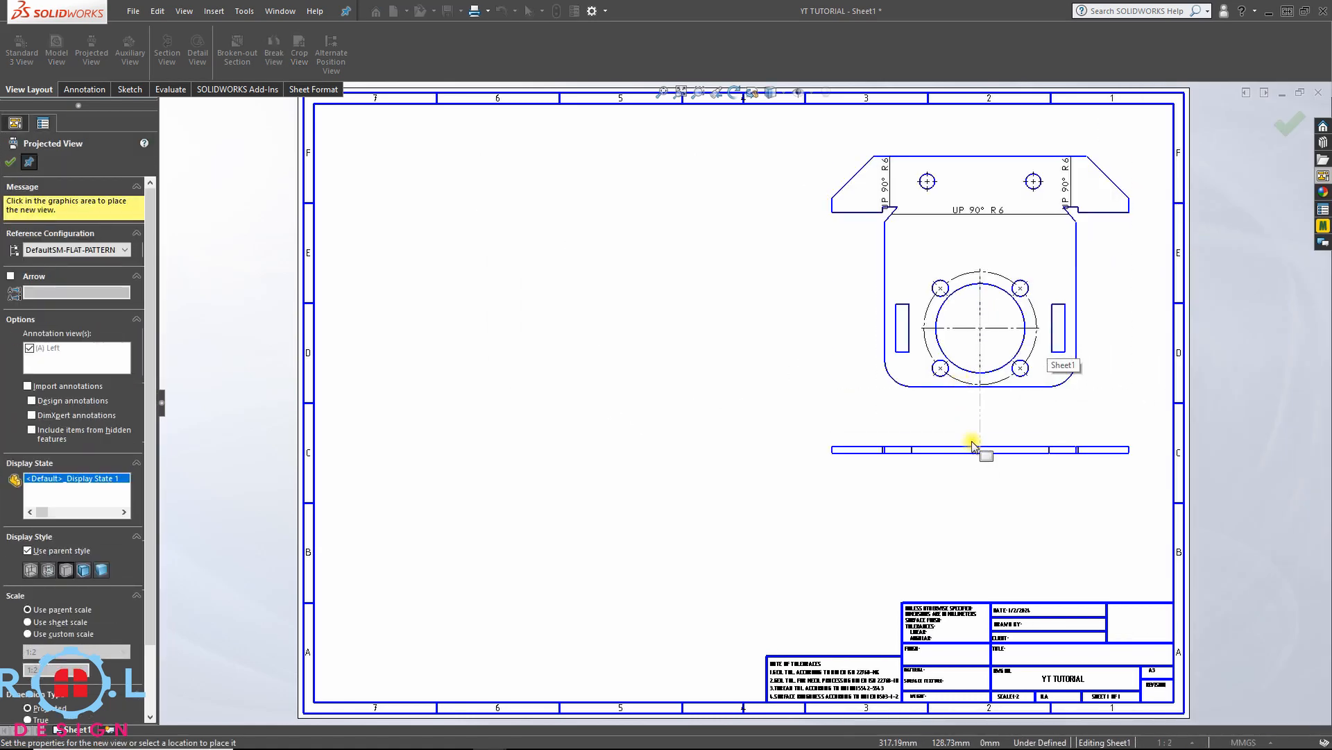
click(966, 448)
key(f)
scroll(641, 371, up, 2)
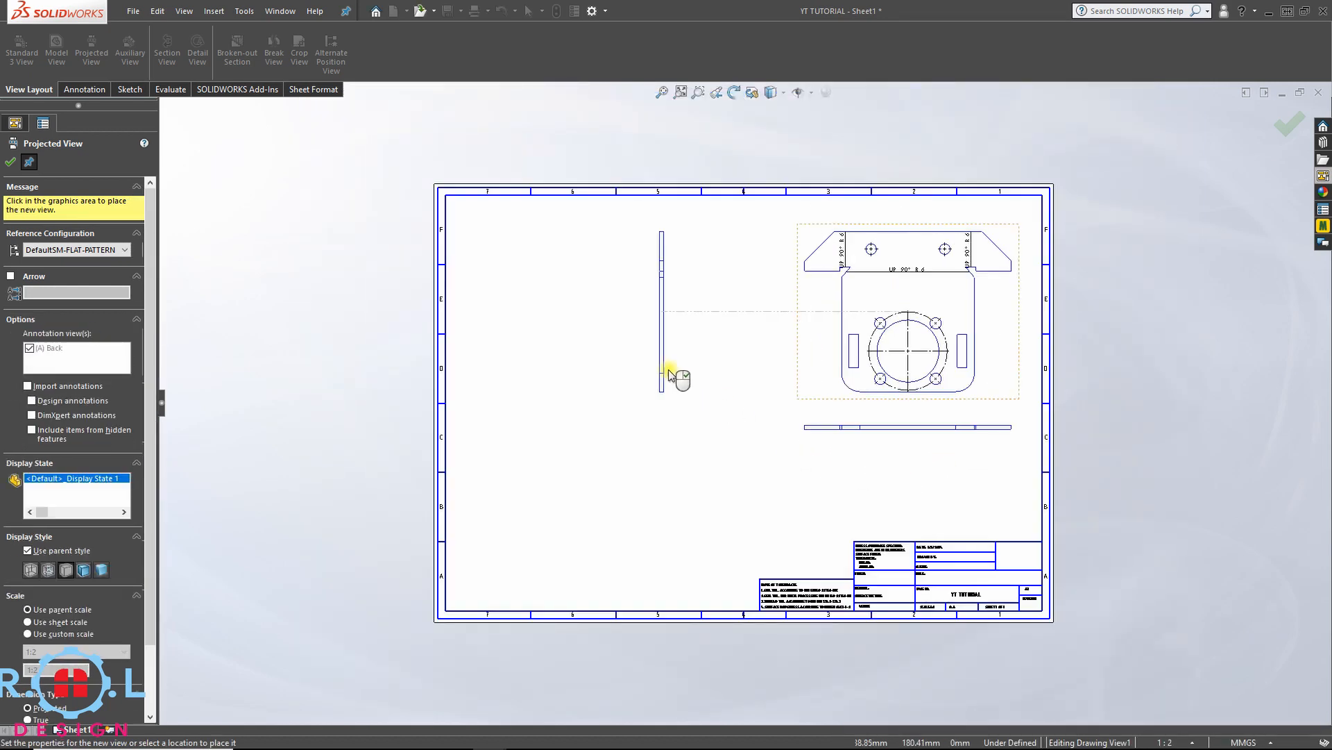
click(9, 164)
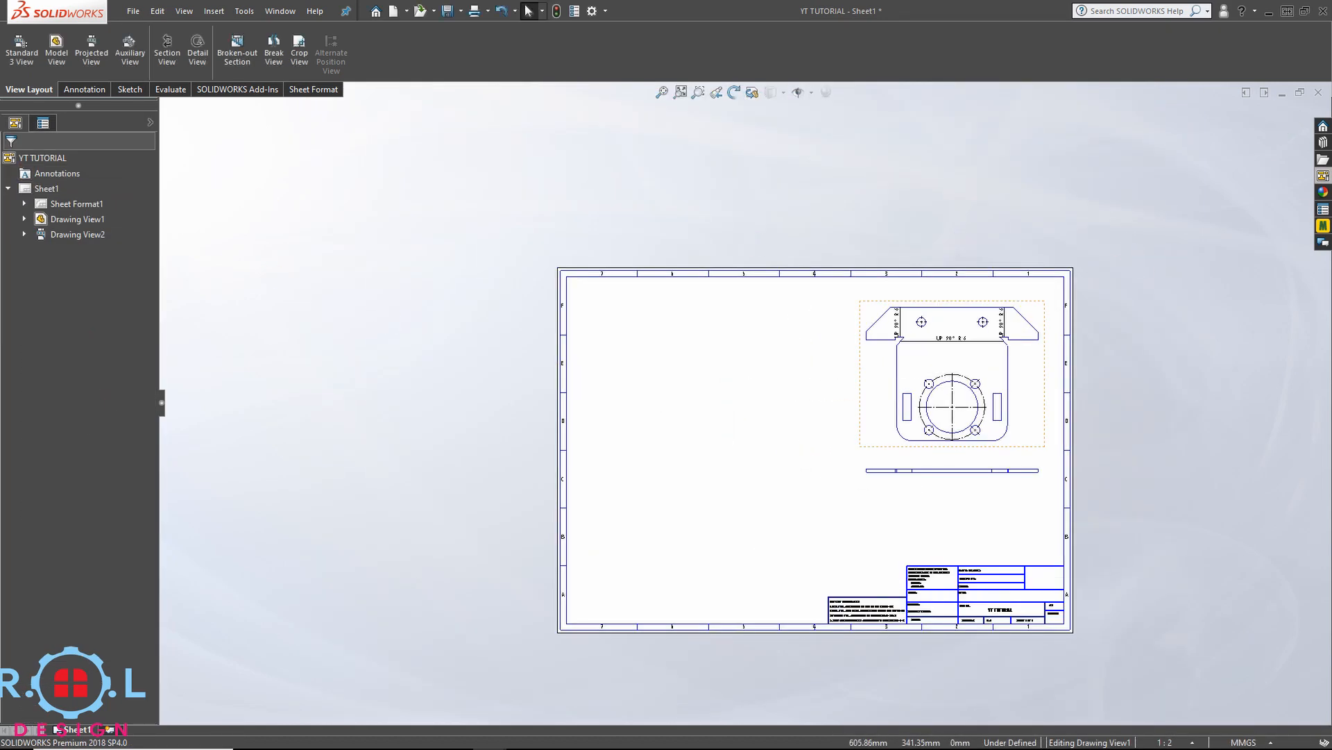
- Place the Top view of the folded bracket on the sheet's left half, with projected views beside and below it
click(1323, 177)
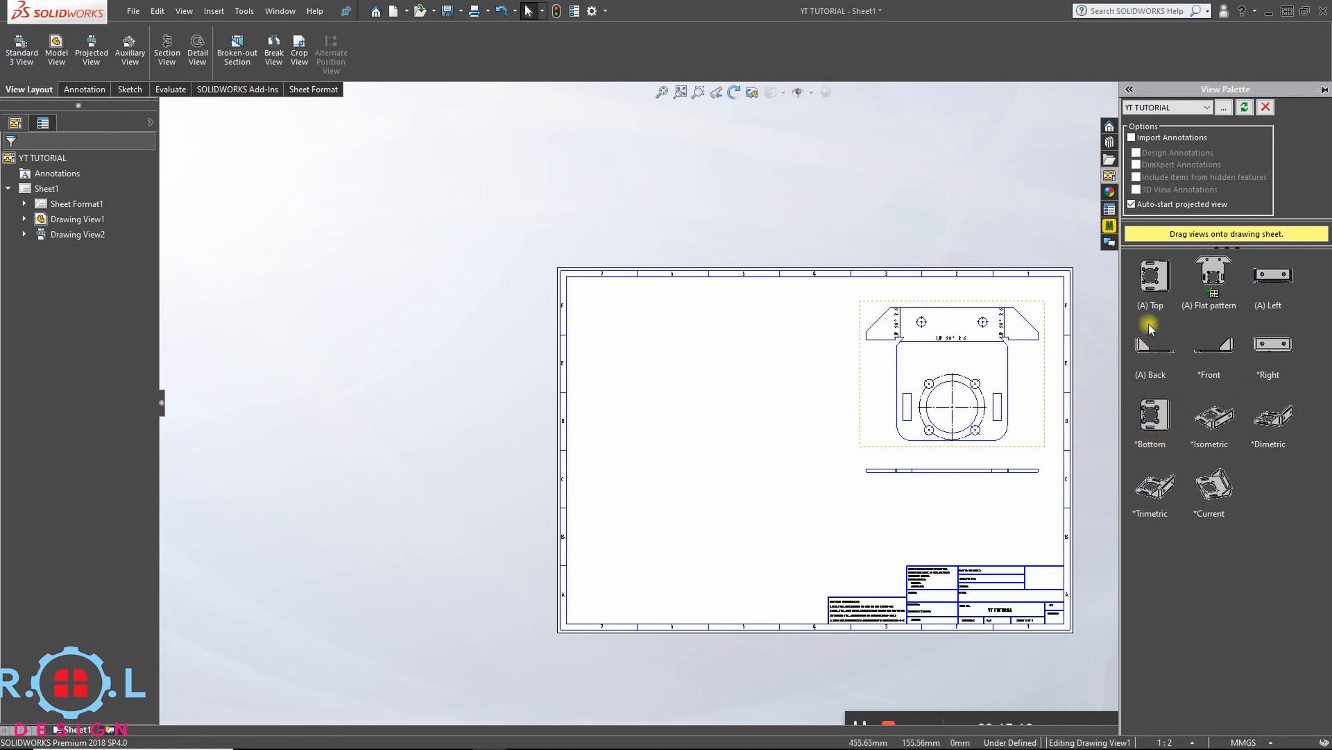
drag(1150, 327, 757, 397)
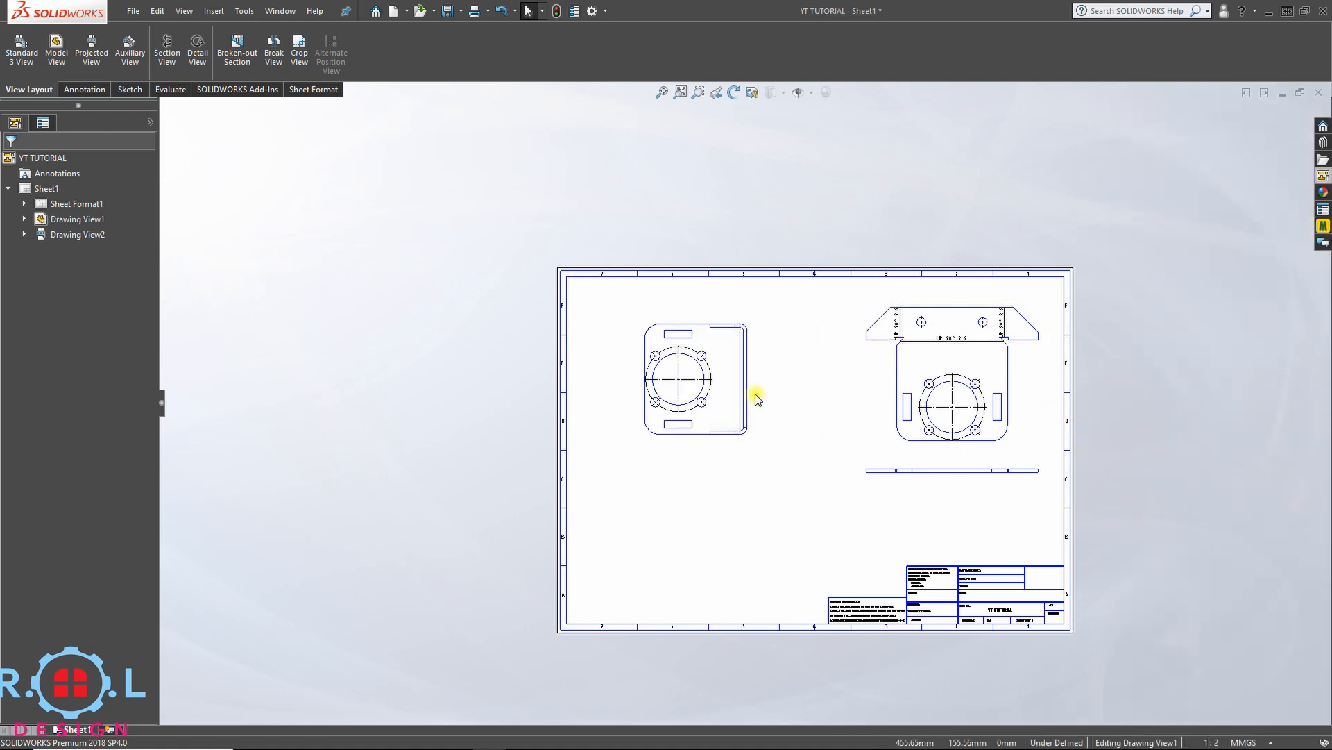
scroll(808, 381, down, 2)
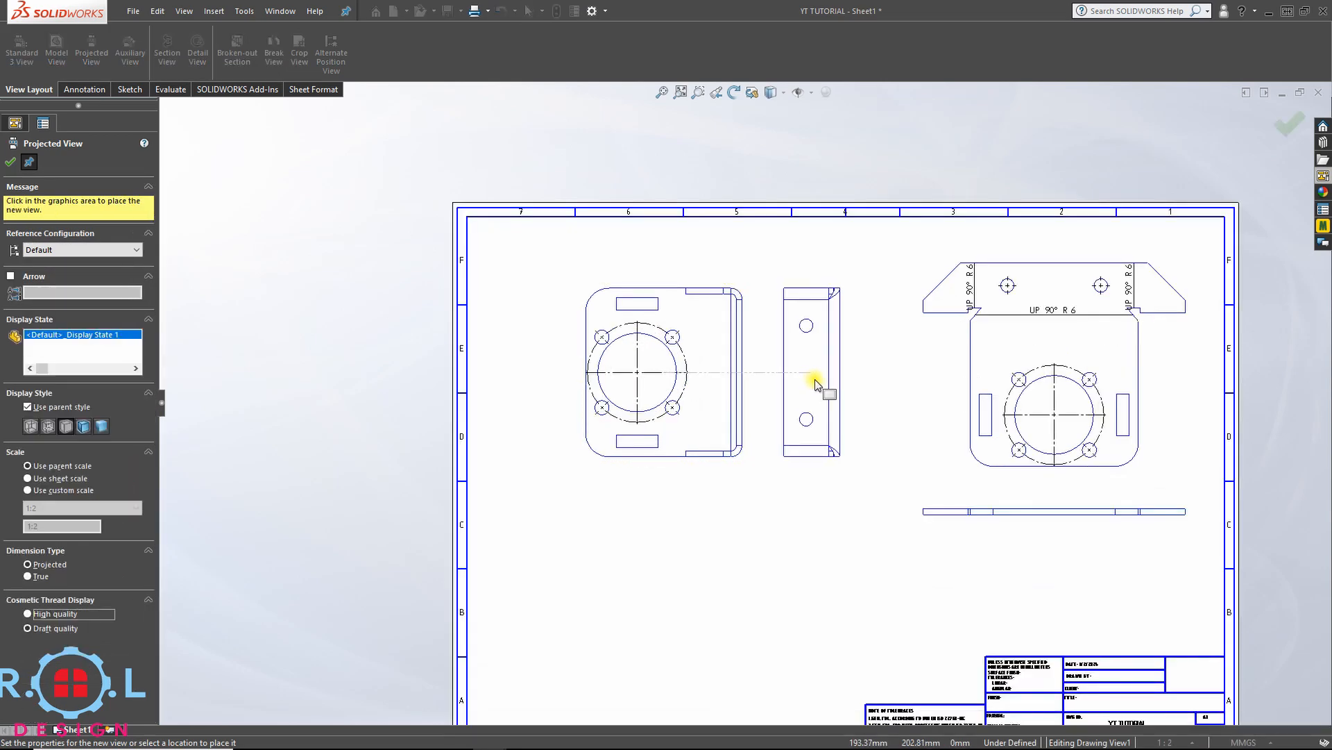
click(819, 383)
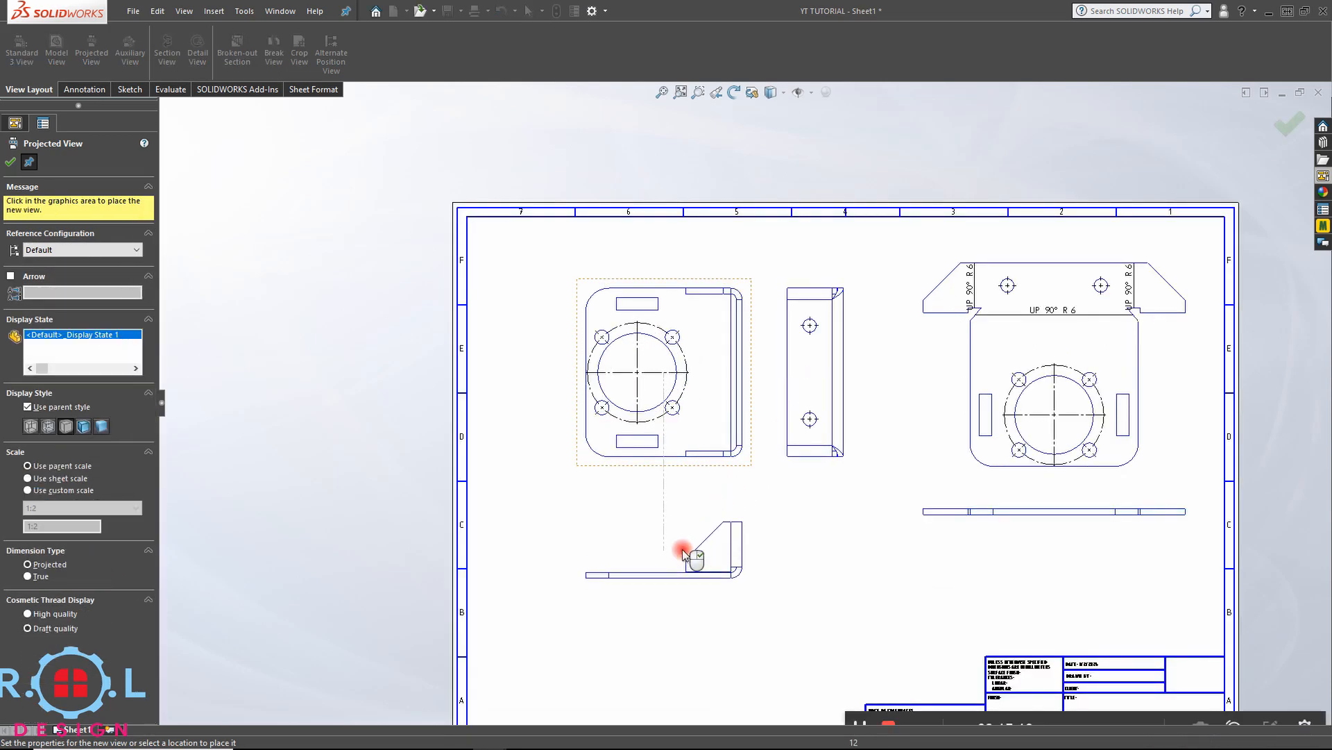
click(683, 550)
click(13, 162)
- Add a Trimetric view of the bracket to the sheet's lower middle, beside the title block
scroll(573, 393, up, 2)
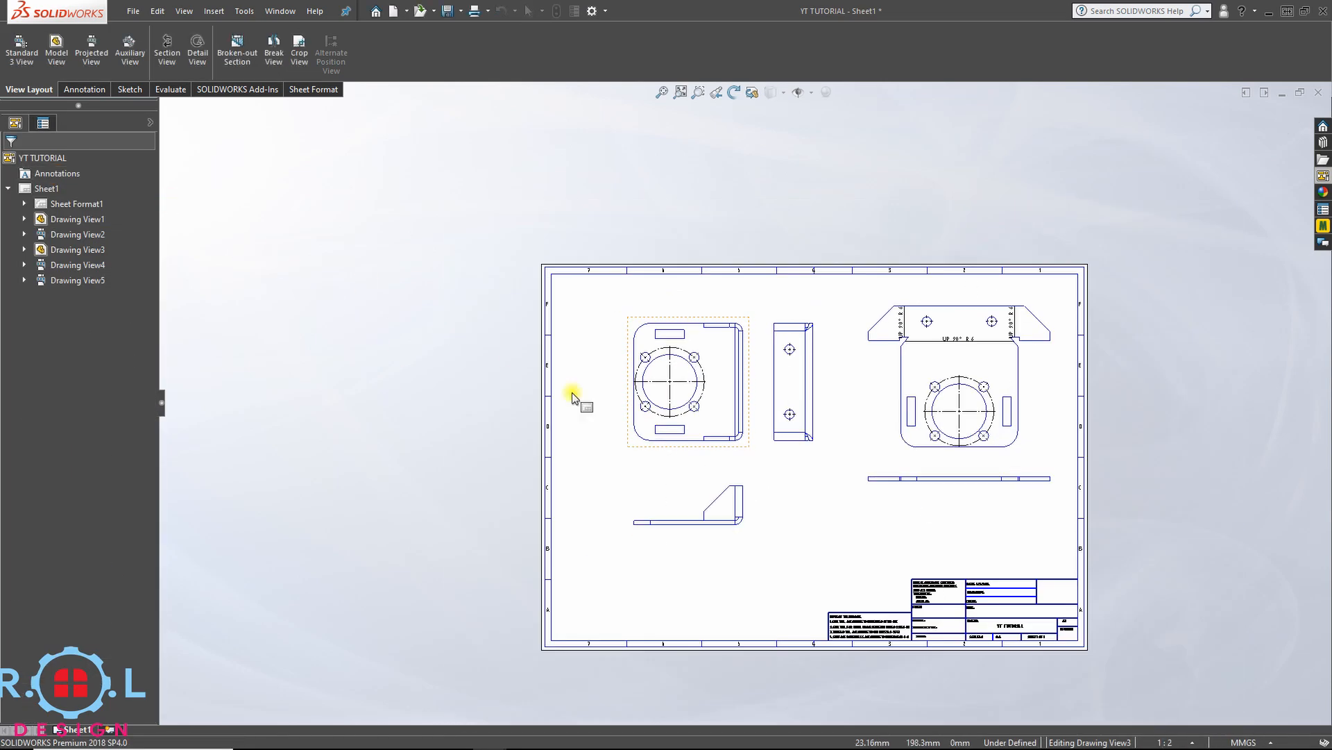
middle_drag(572, 393, 554, 319)
click(1325, 177)
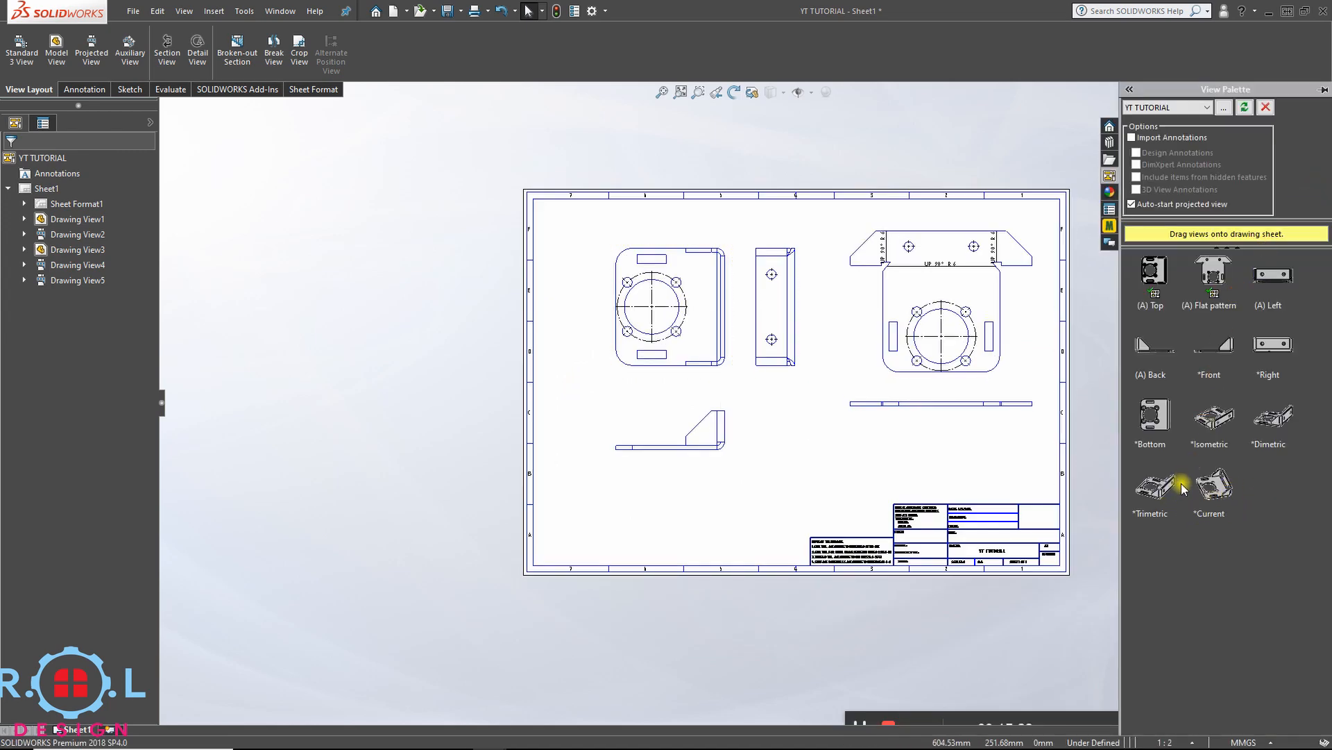
drag(1183, 489, 718, 505)
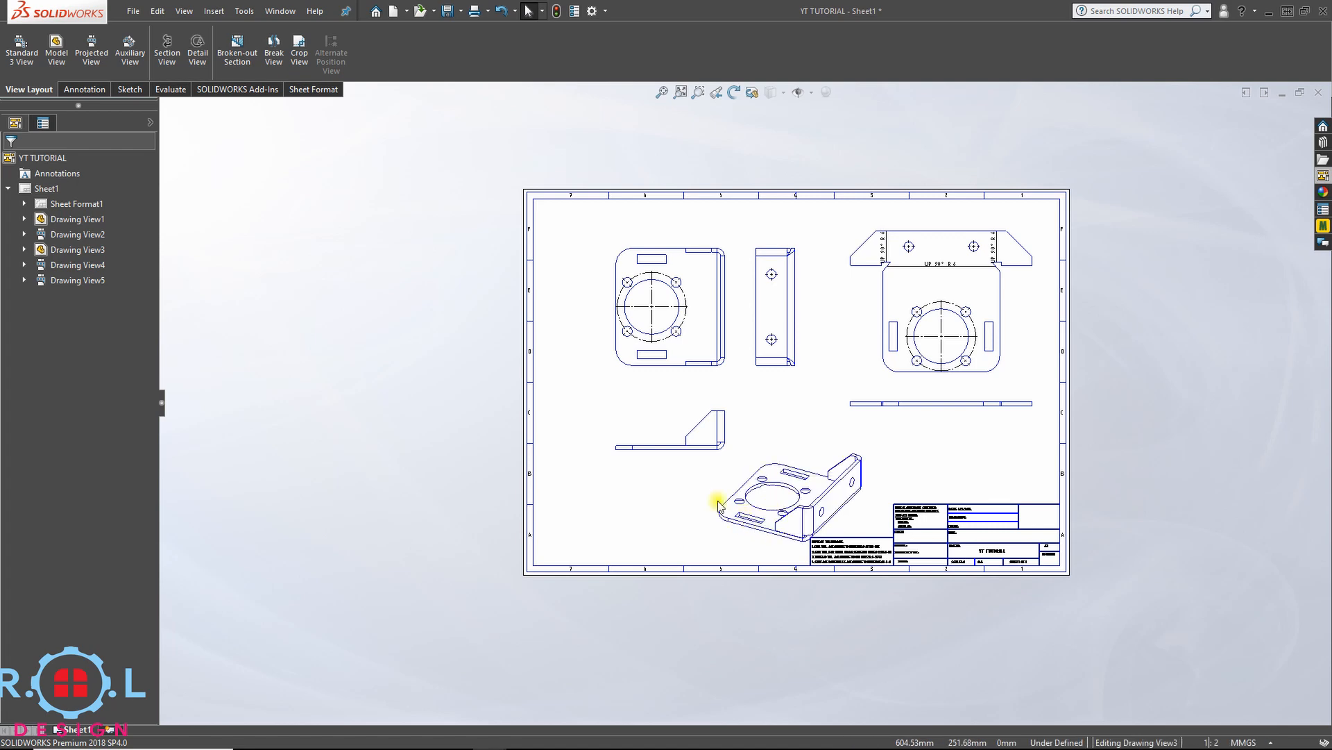
- Give the folded bracket's Top view a custom scale of 1:1.5
scroll(637, 506, down, 2)
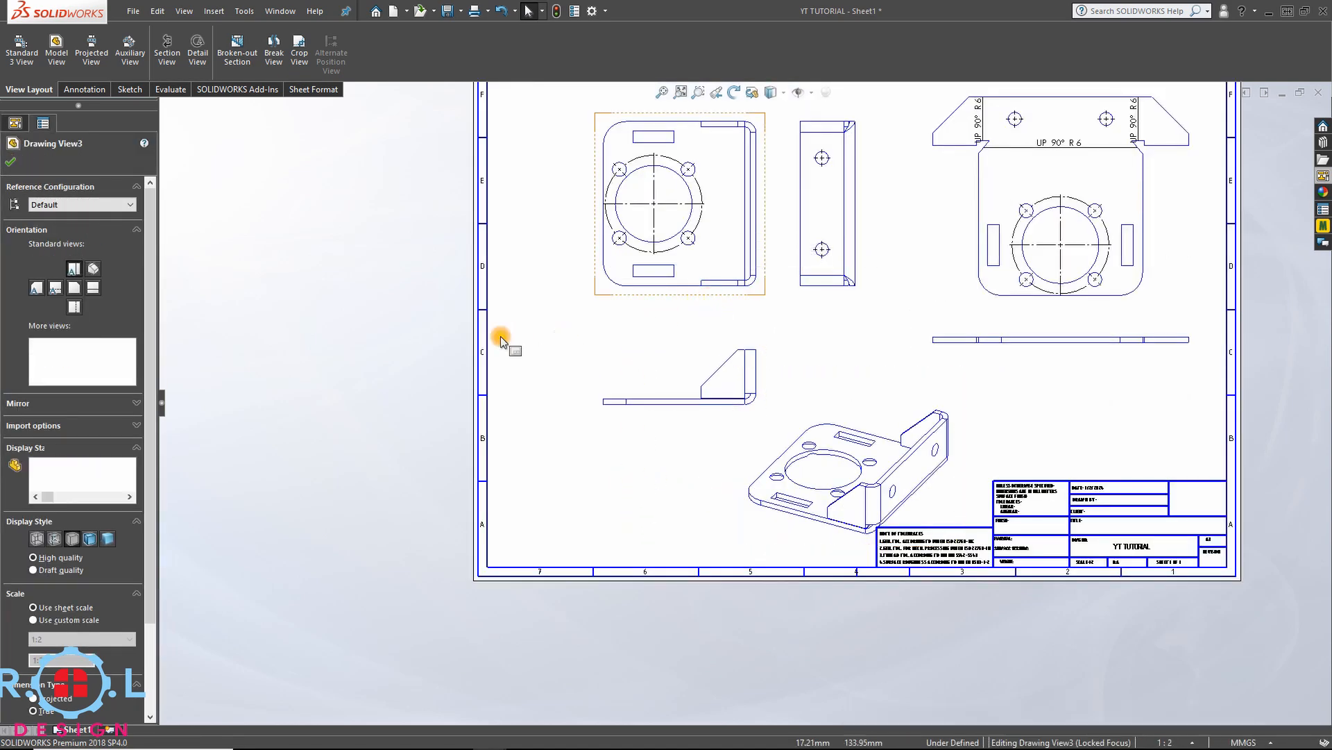
scroll(148, 537, down, 3)
click(33, 524)
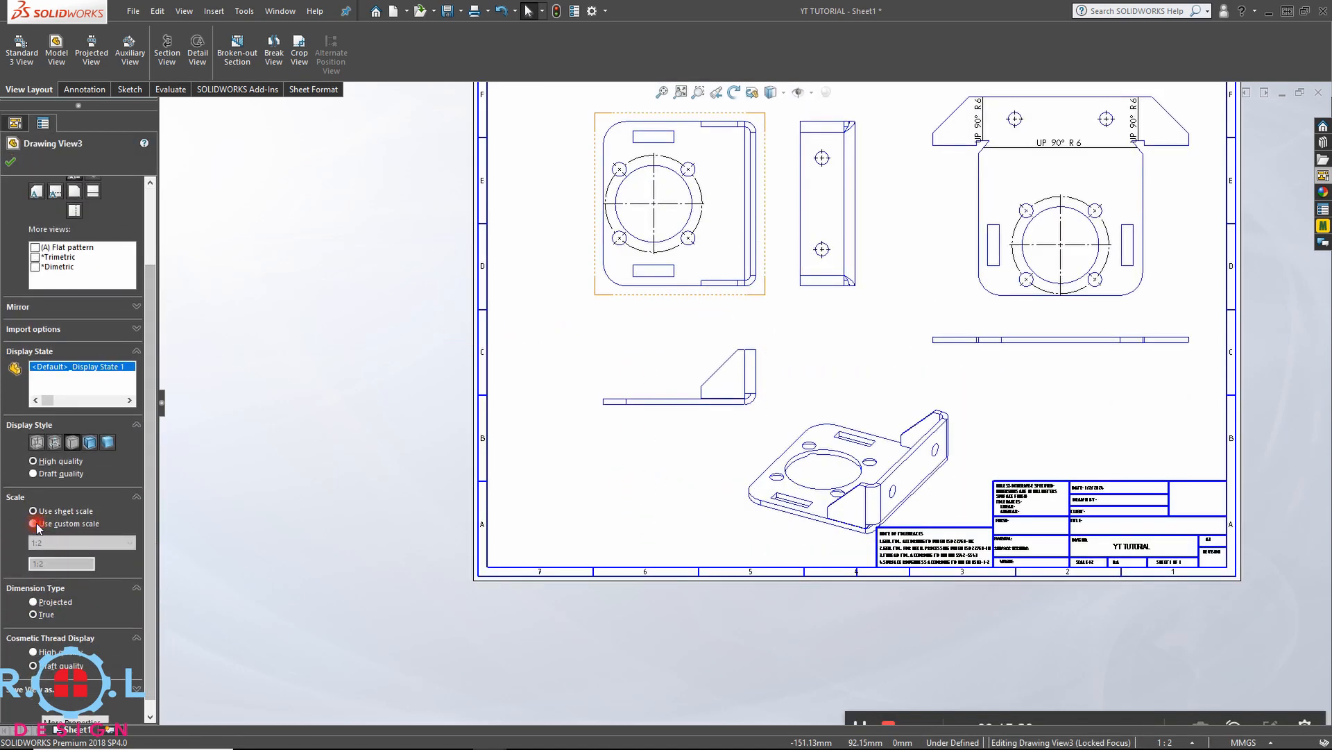
click(77, 542)
click(42, 564)
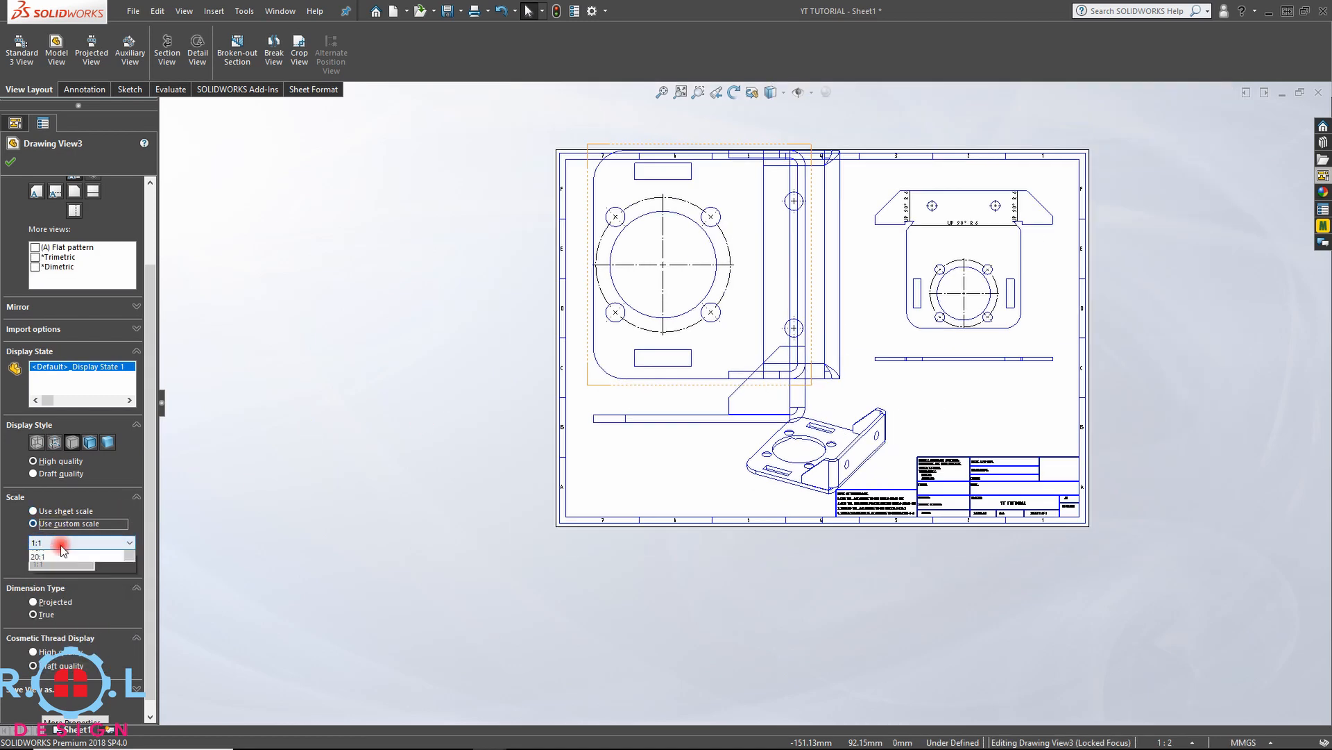
click(58, 553)
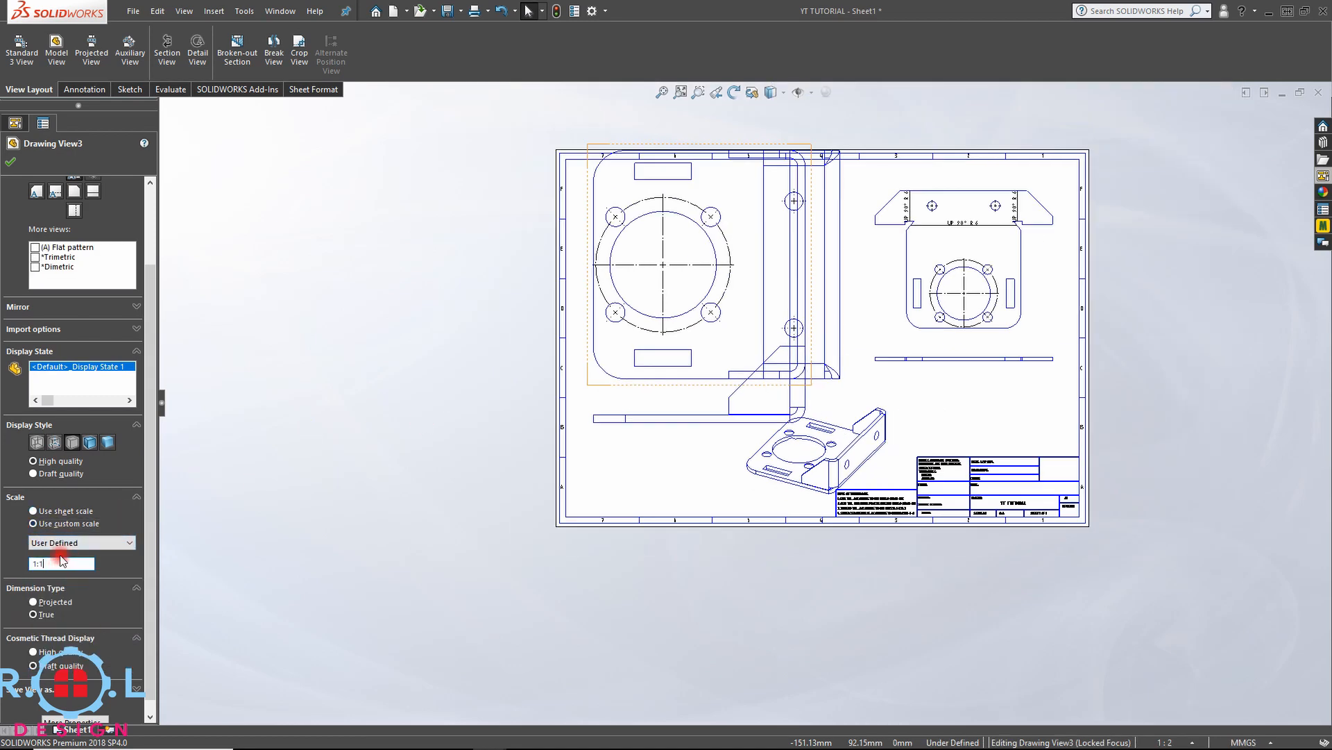
key(Return)
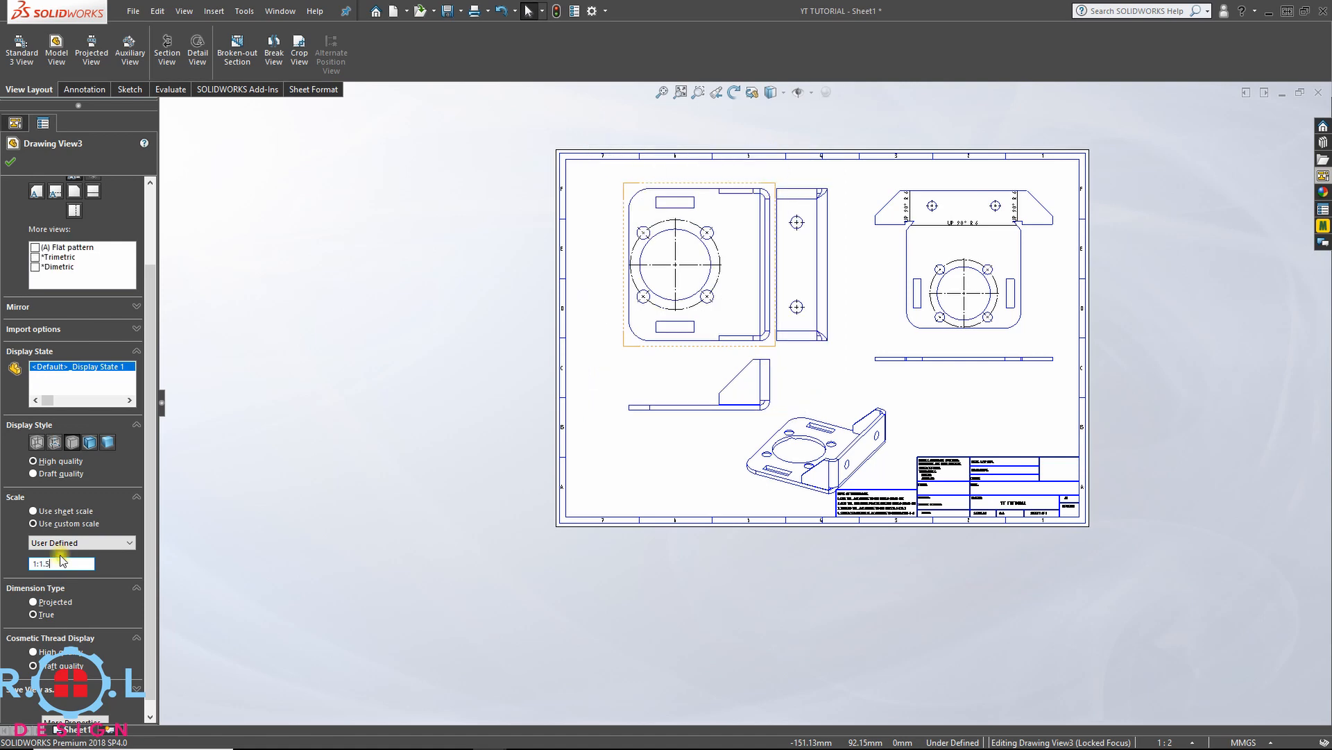
- Spread out the folded-bracket views by shifting the Top view left, the Trimetric view up and right, and the lower projected view slightly down
click(322, 447)
drag(626, 316, 597, 315)
scroll(965, 444, down, 1)
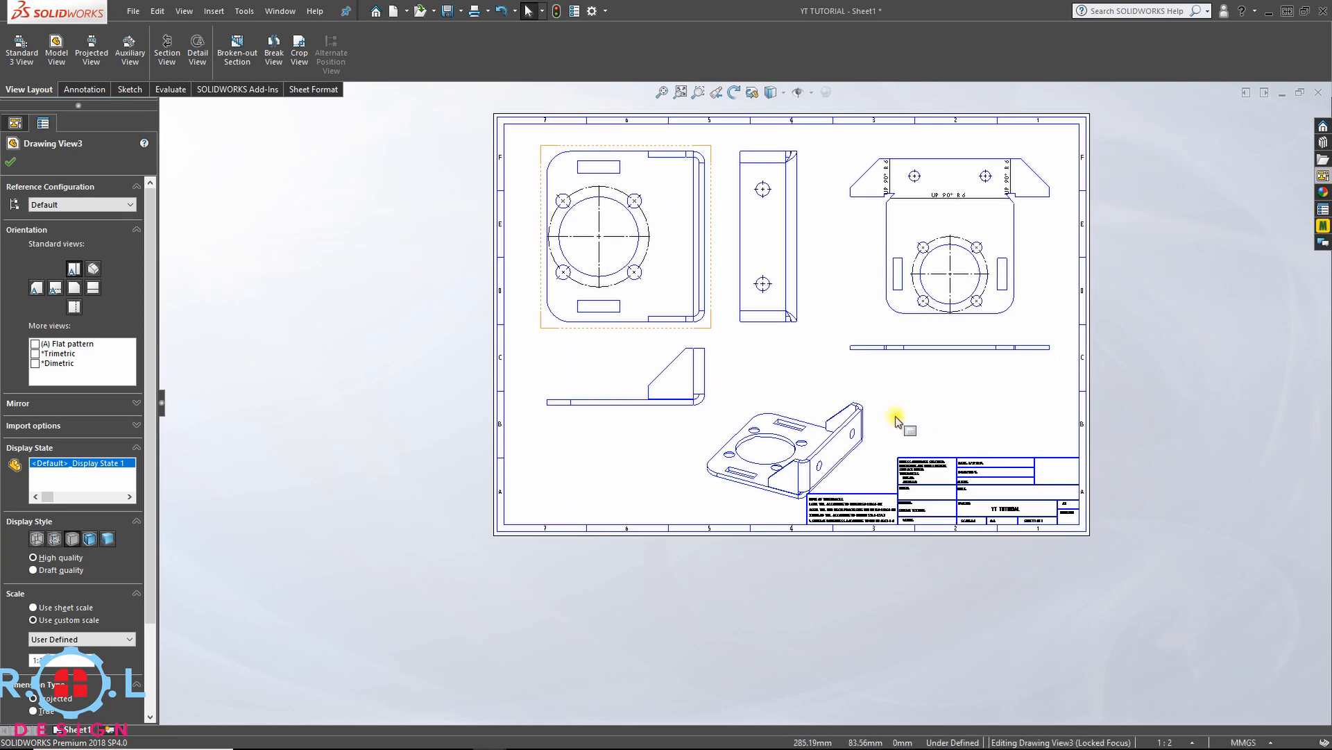
drag(878, 414, 896, 401)
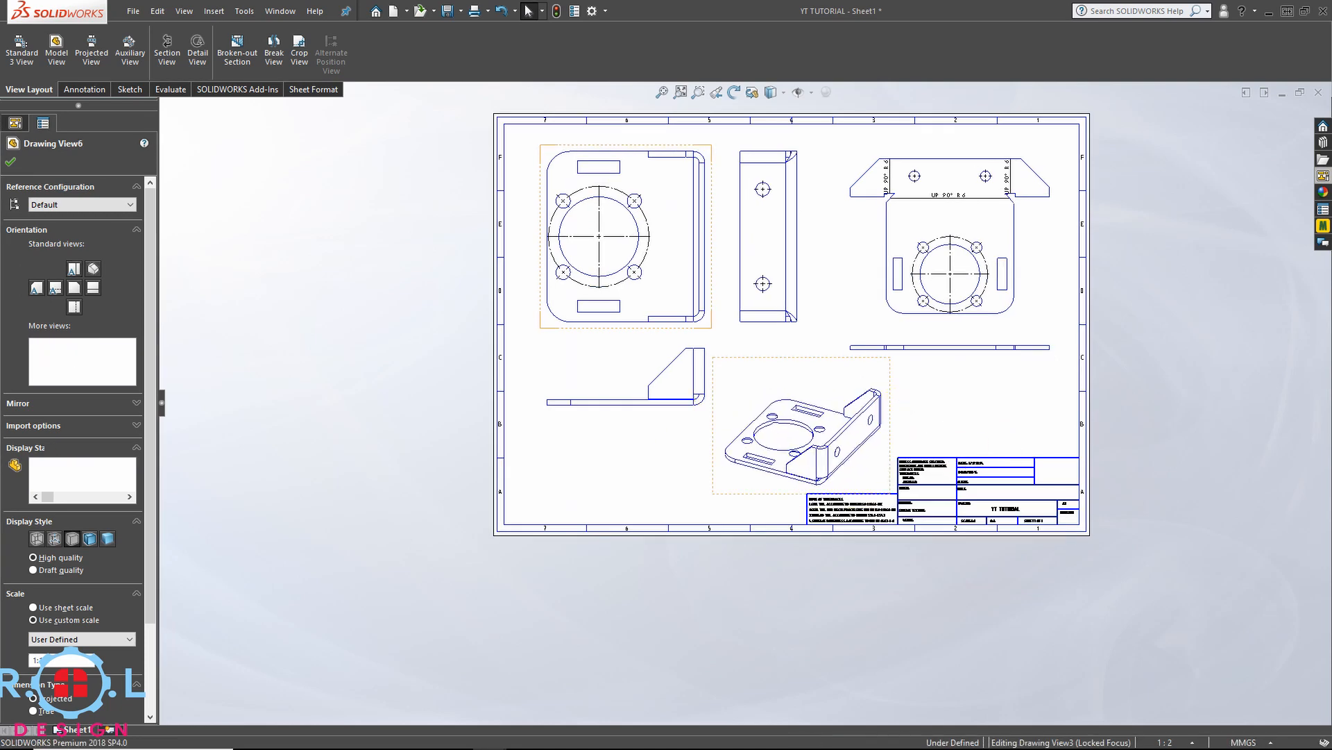
drag(586, 434, 603, 430)
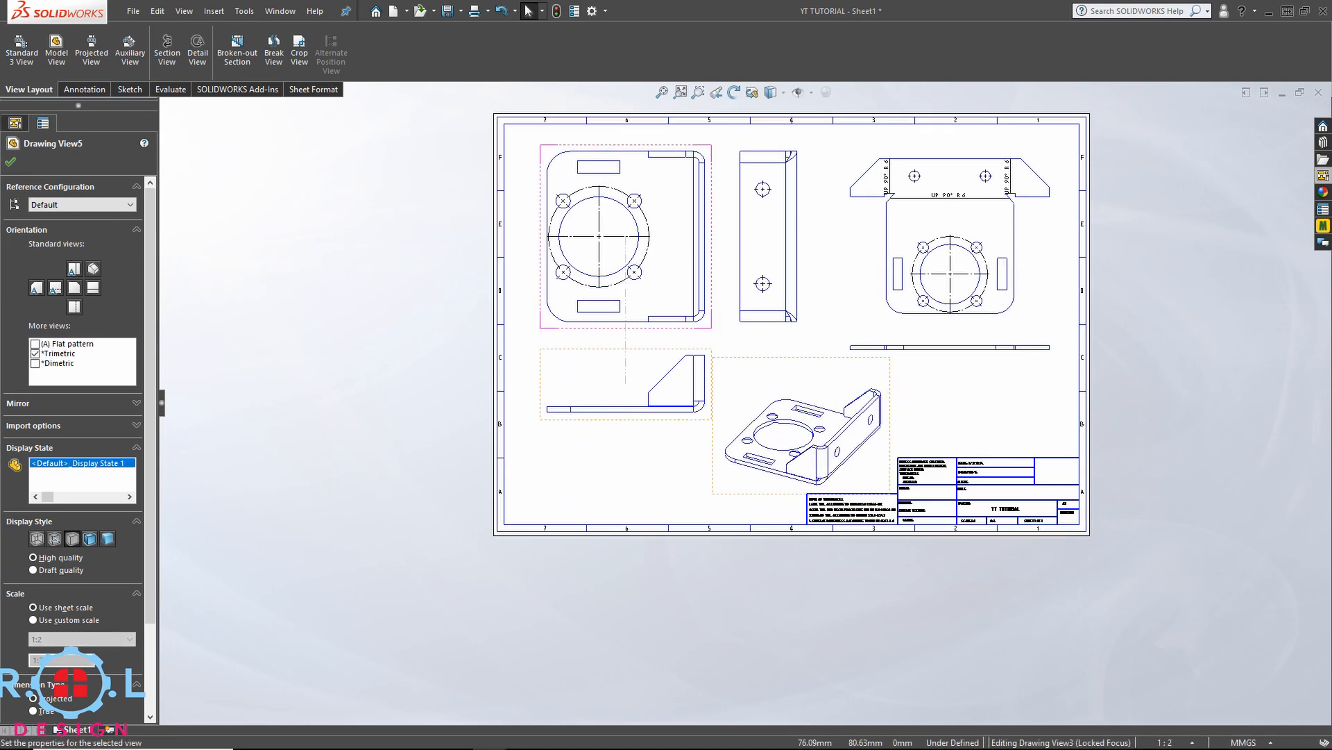
click(497, 285)
middle_drag(496, 288, 500, 395)
click(384, 318)
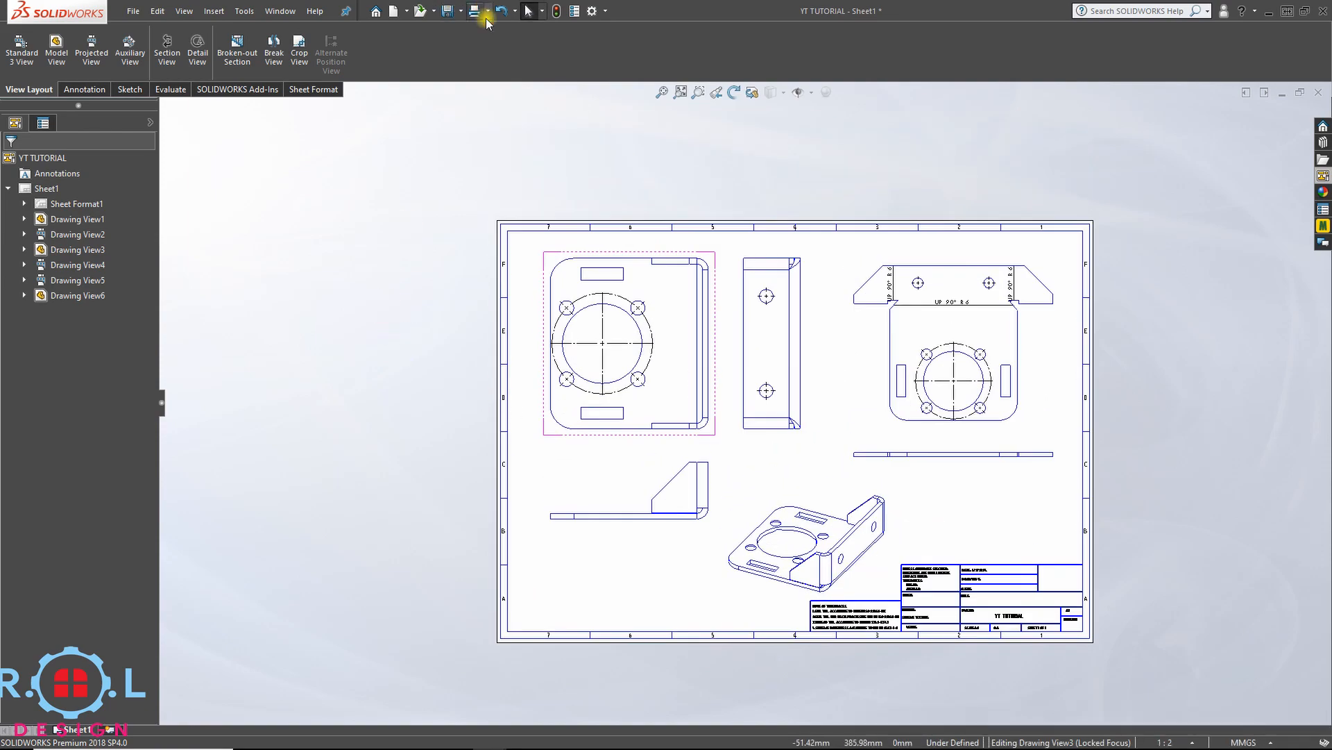
- Load the ISO-MODIFIED drafting standard from its external file on the Desktop and apply it to the drawing
click(593, 11)
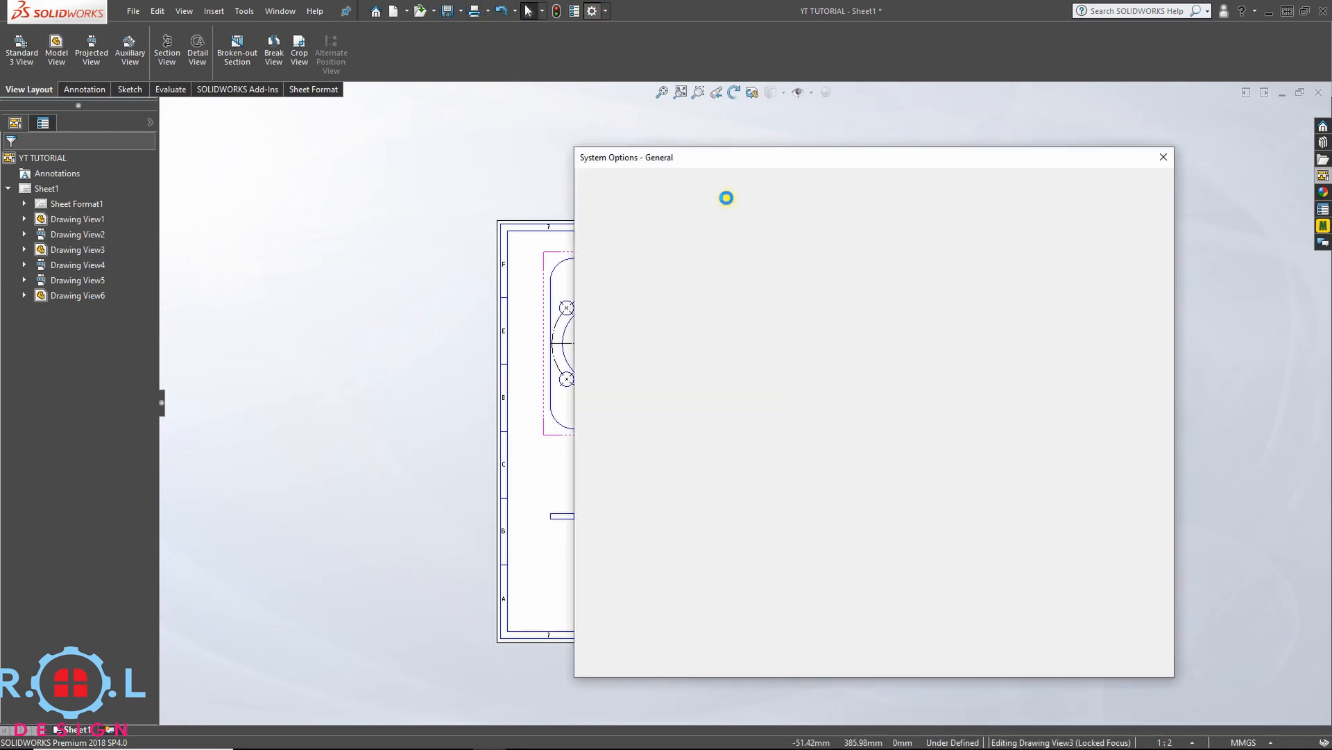
click(664, 184)
click(1036, 236)
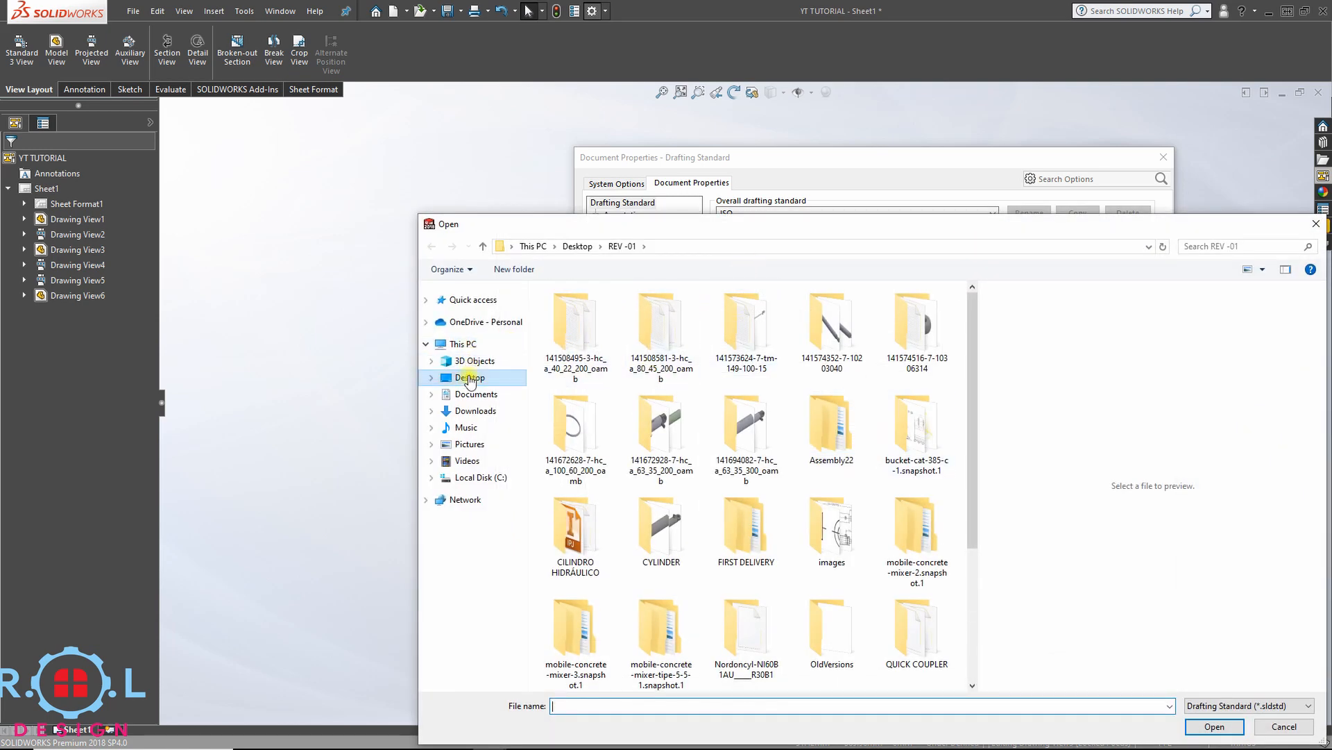
click(470, 378)
double_click(656, 428)
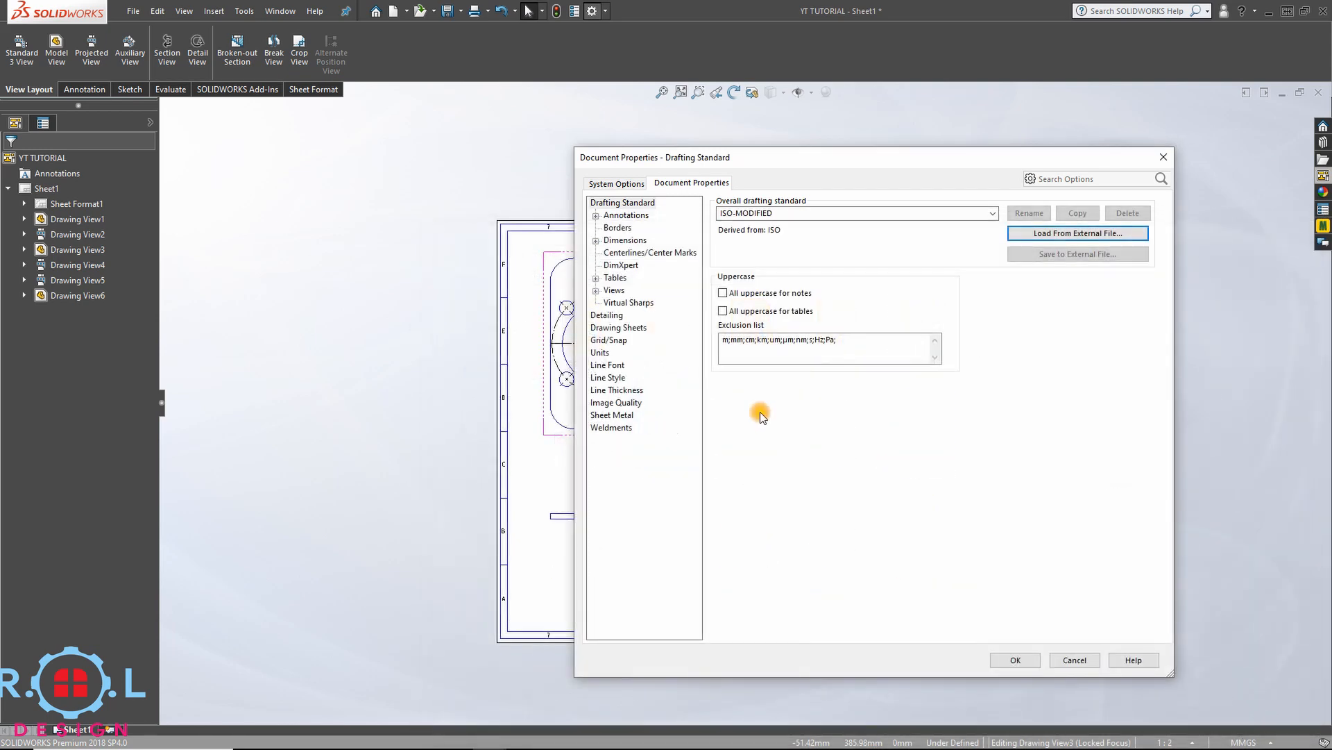
click(1014, 663)
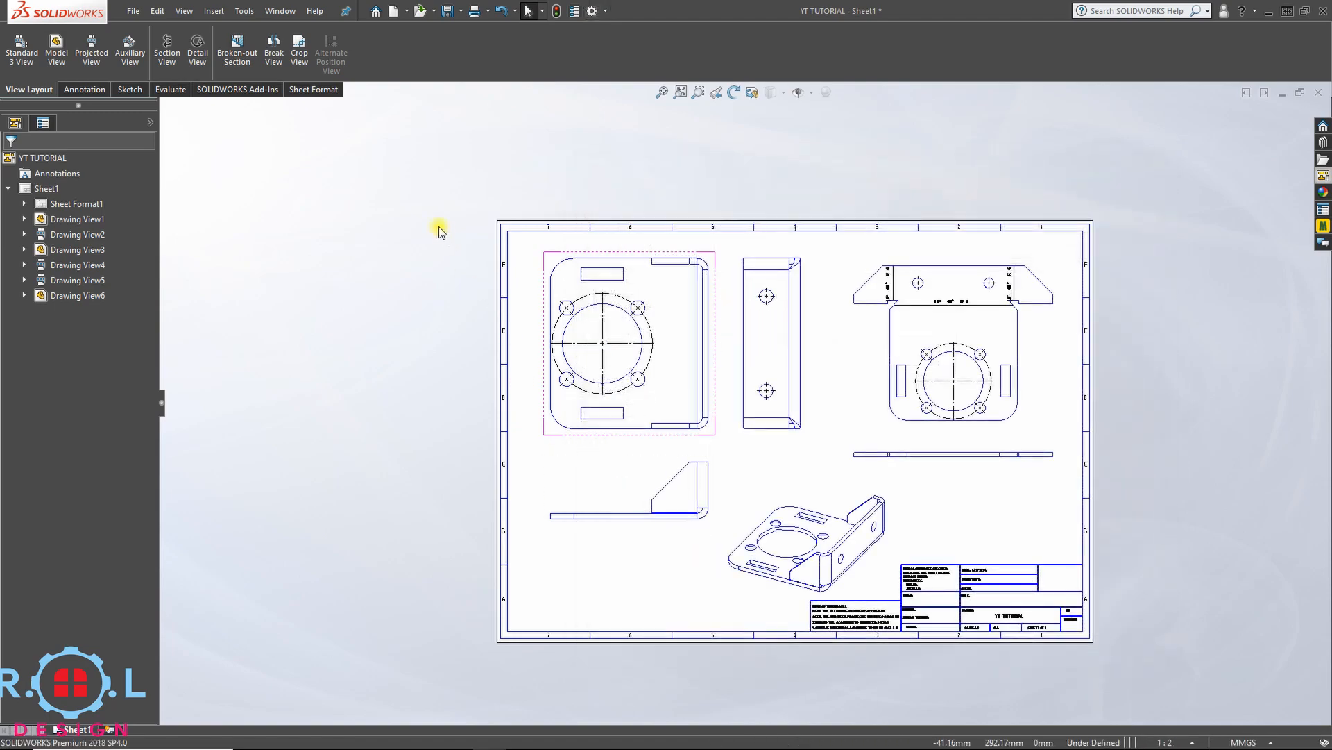
- Add overall height and overall width dimensions to the flat pattern view with Smart Dimension
scroll(729, 236, down, 1)
click(82, 89)
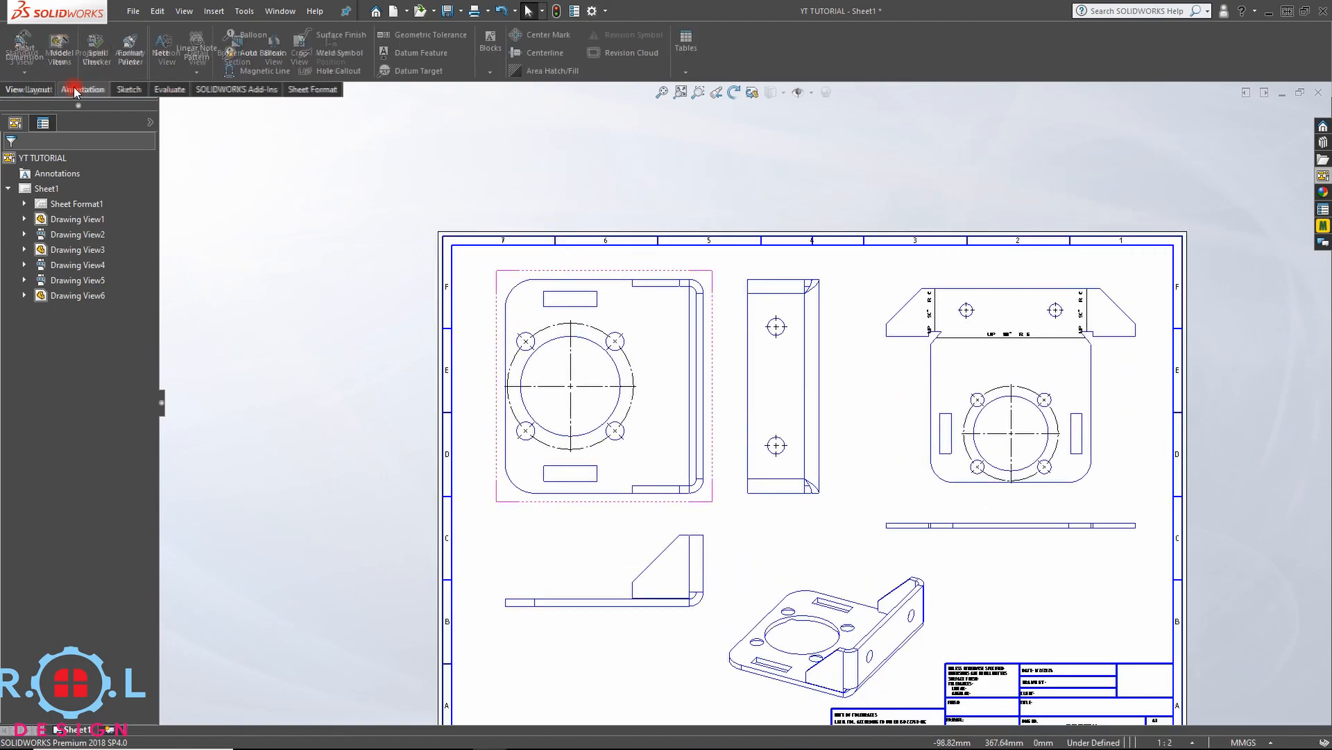
scroll(708, 363, down, 3)
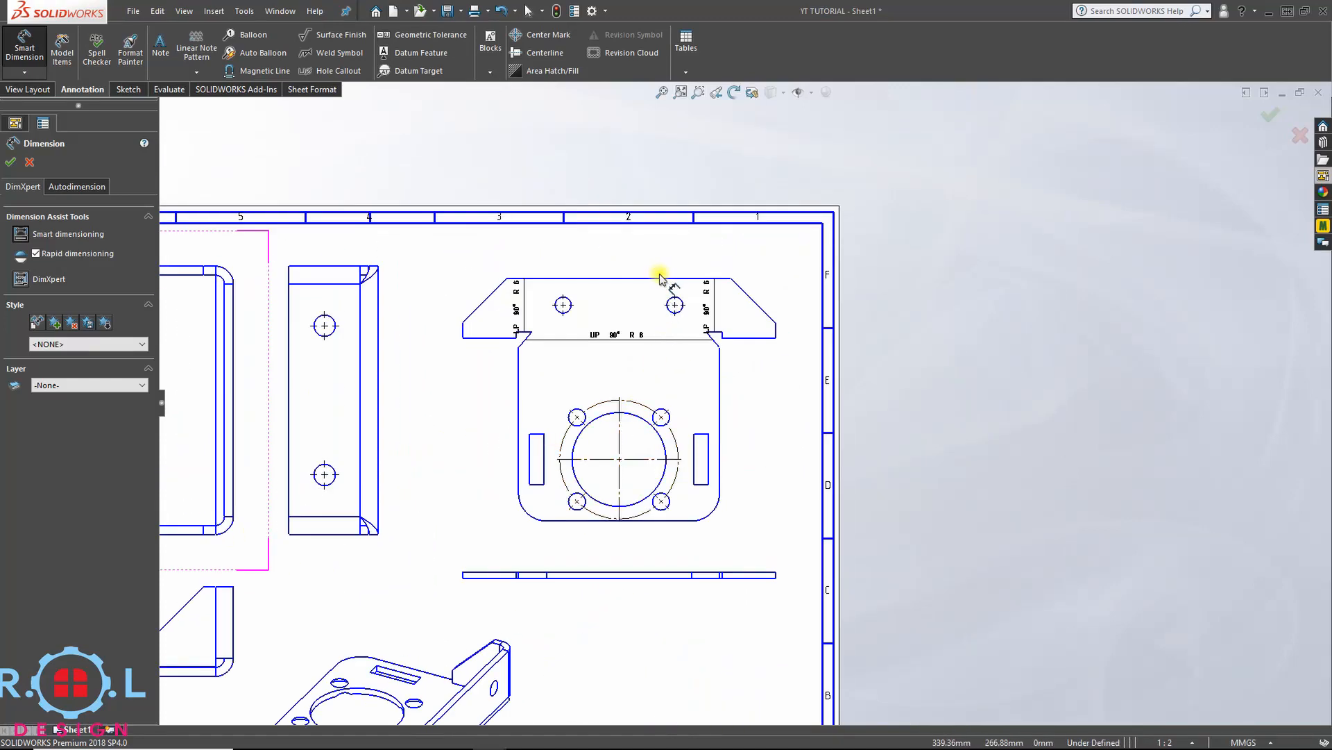
click(660, 279)
click(665, 522)
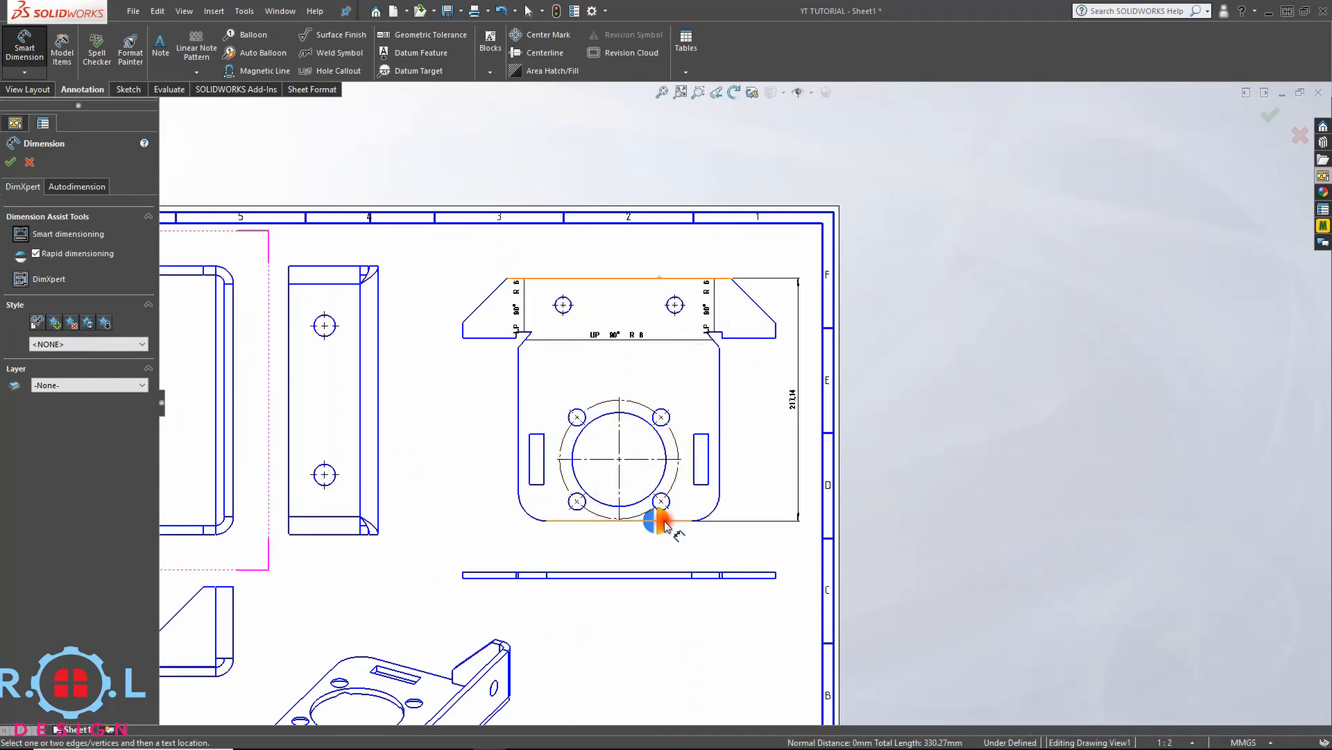
click(666, 519)
click(465, 334)
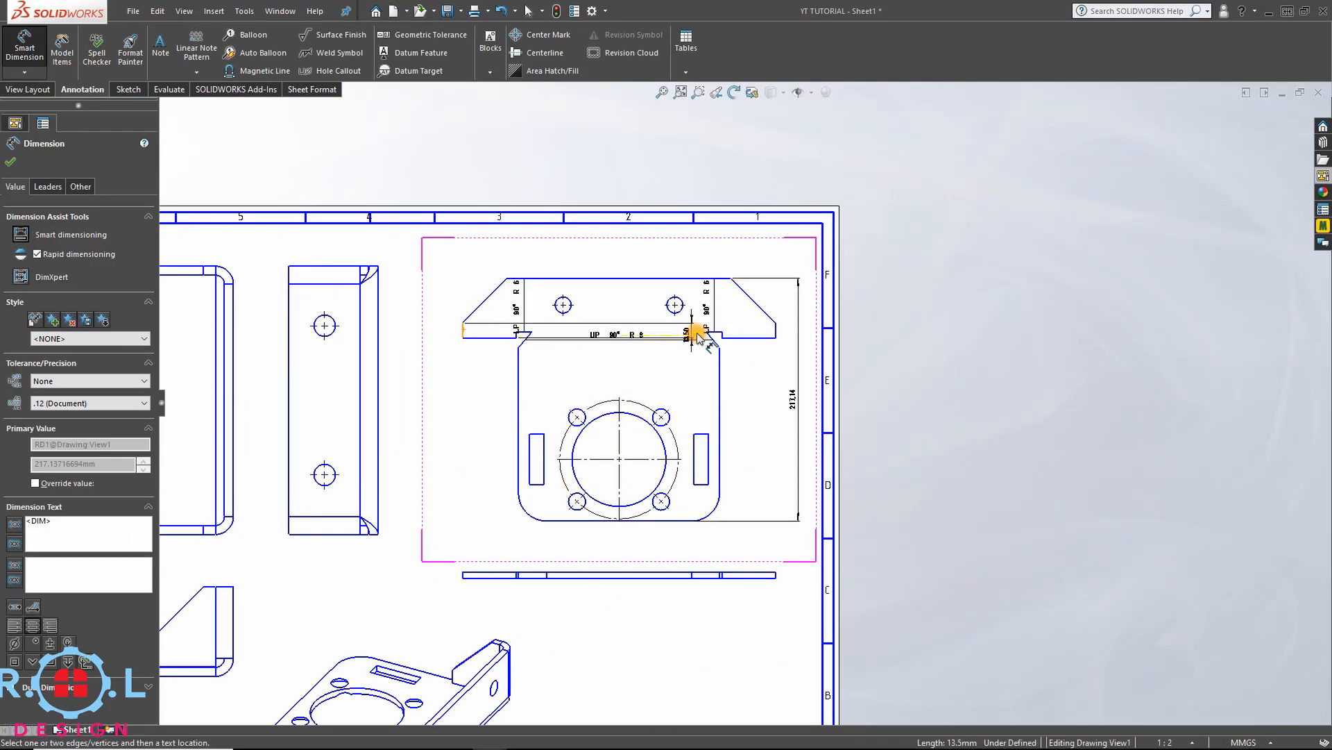
click(778, 336)
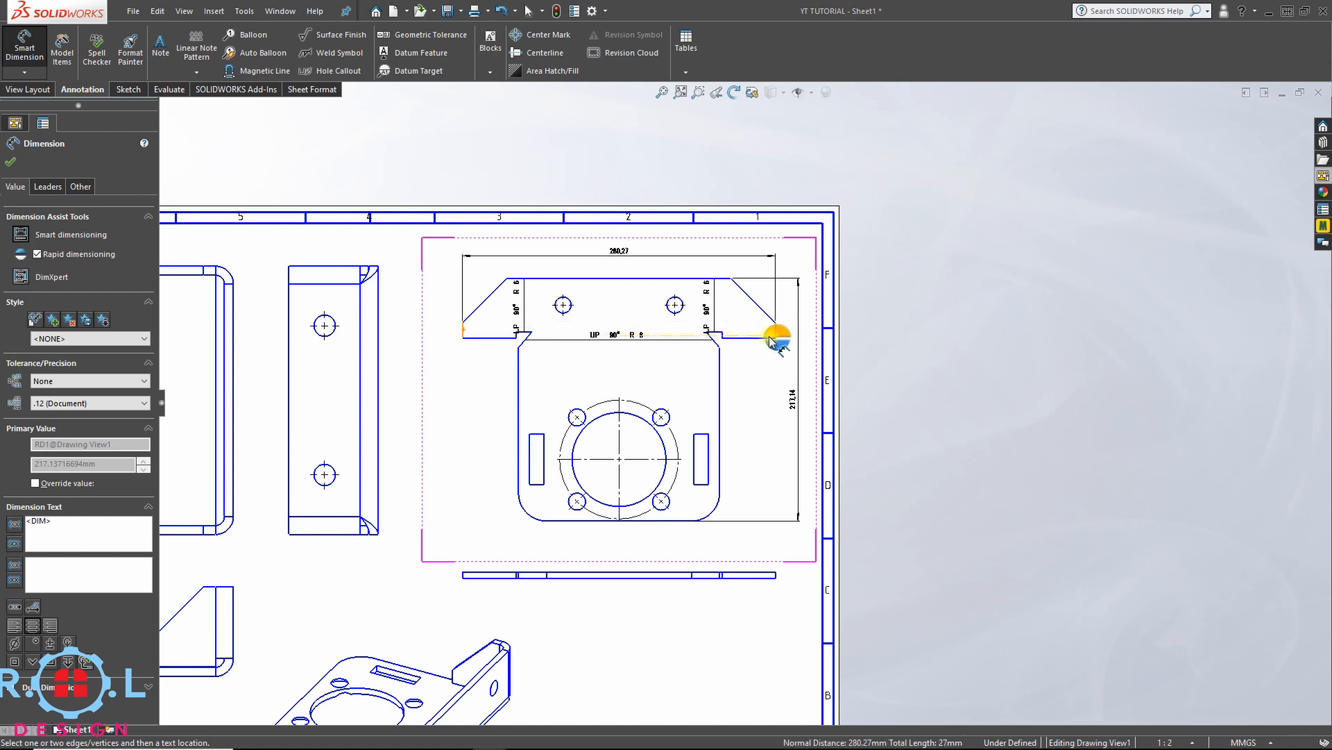
click(778, 336)
- Dimension the flat pattern from its left outer edge to the left vertical bend line, placing it above the view
scroll(436, 303, up, 3)
scroll(505, 352, up, 1)
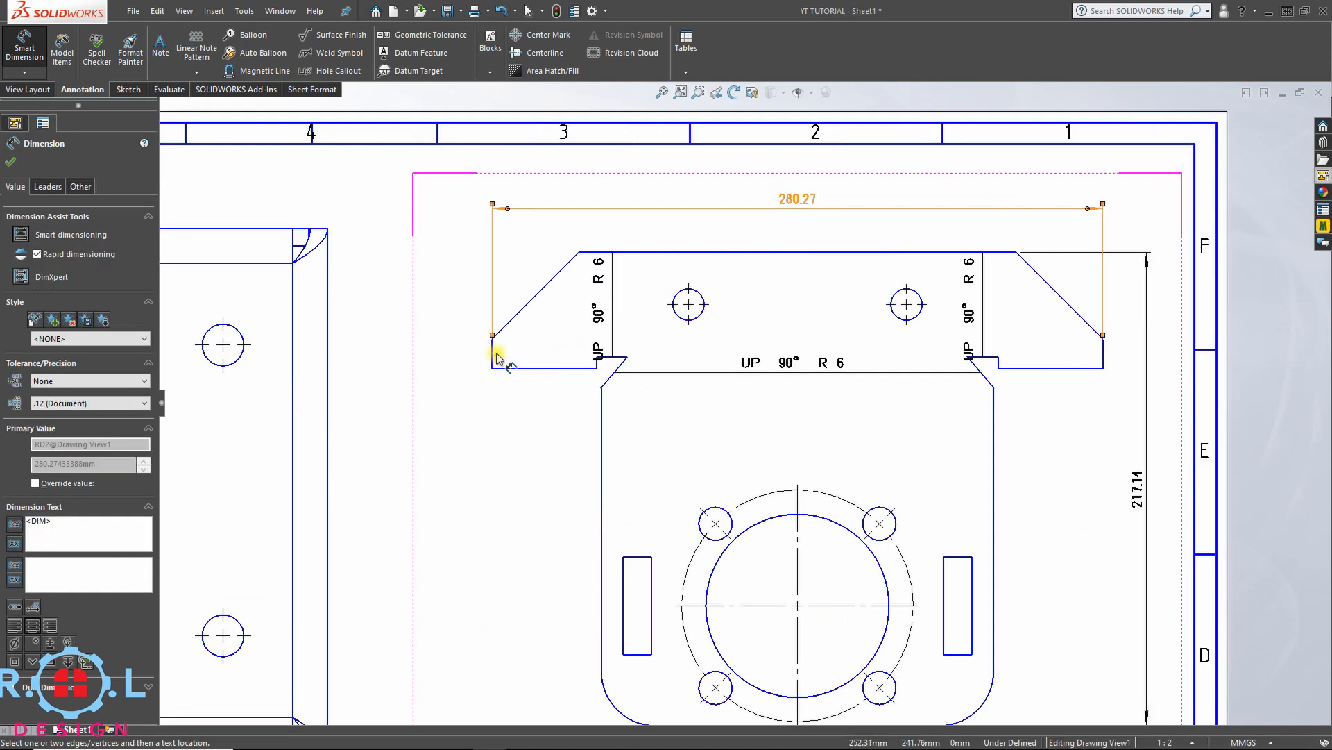
click(494, 357)
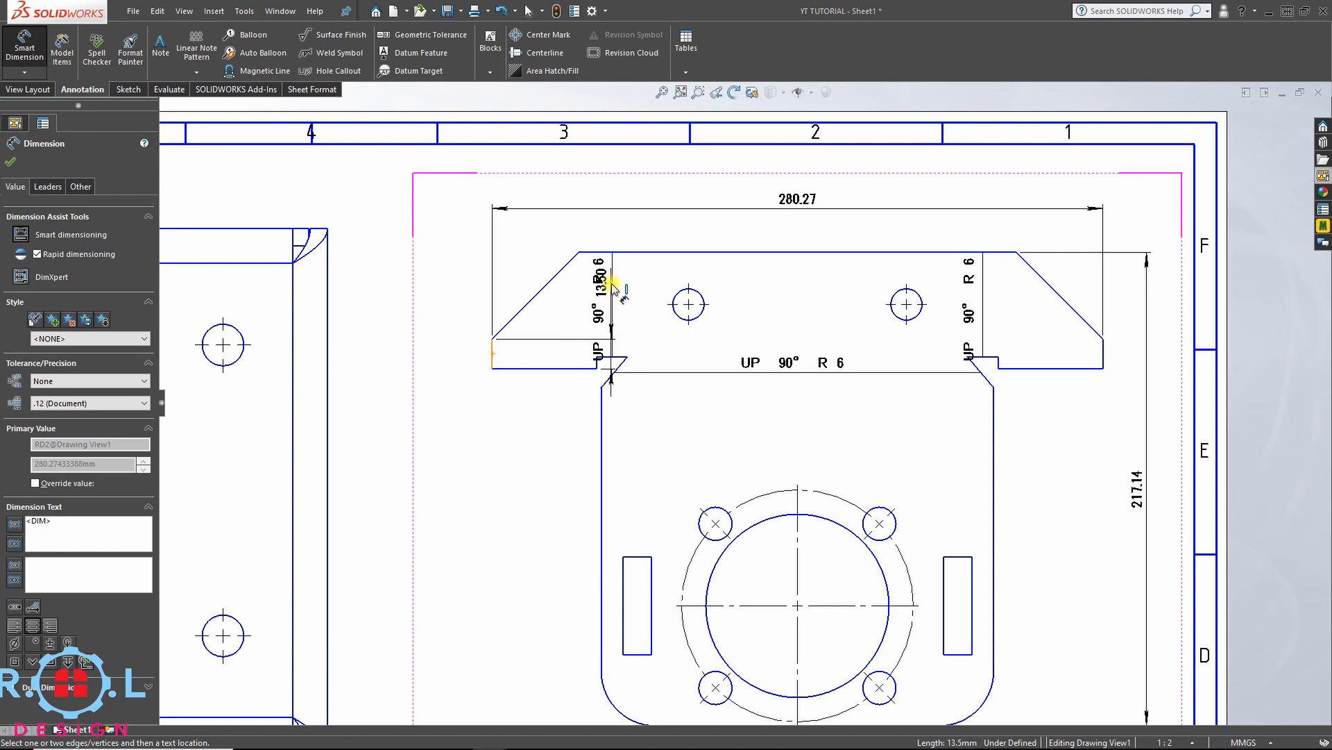
click(612, 284)
click(618, 288)
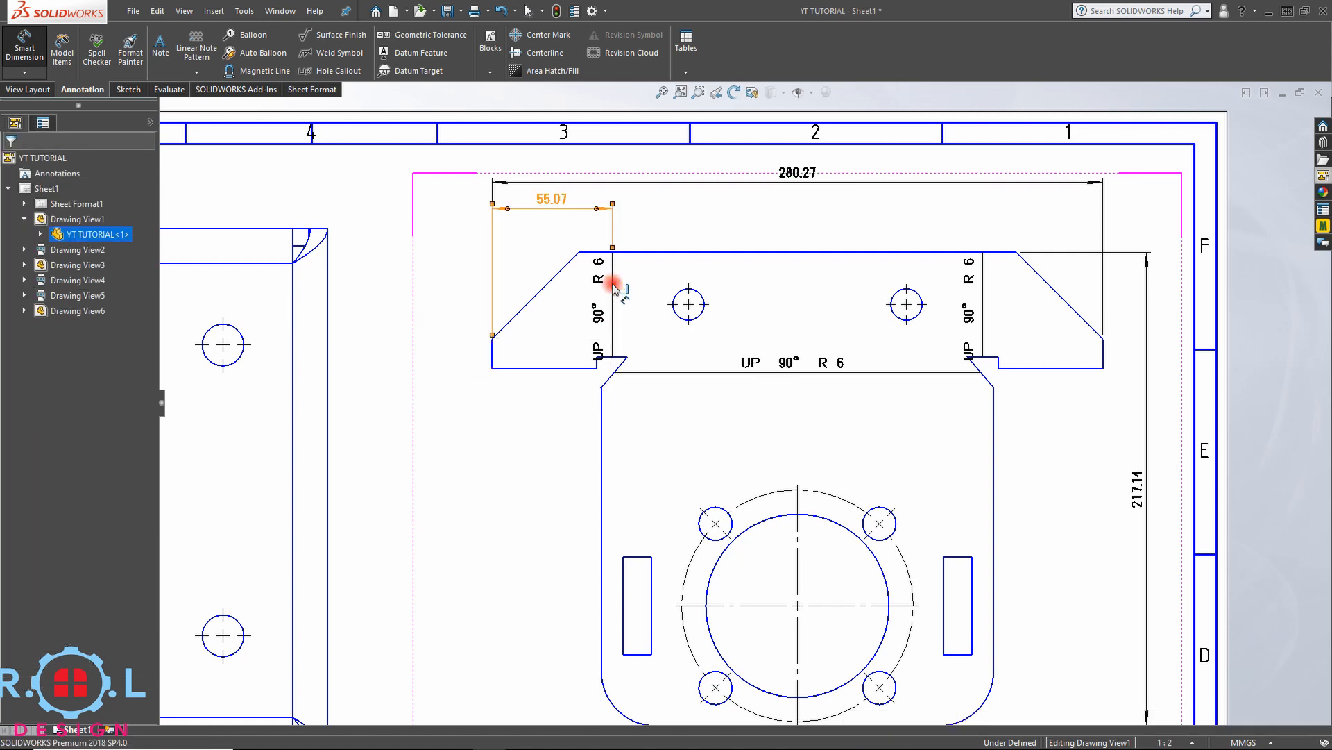
click(982, 299)
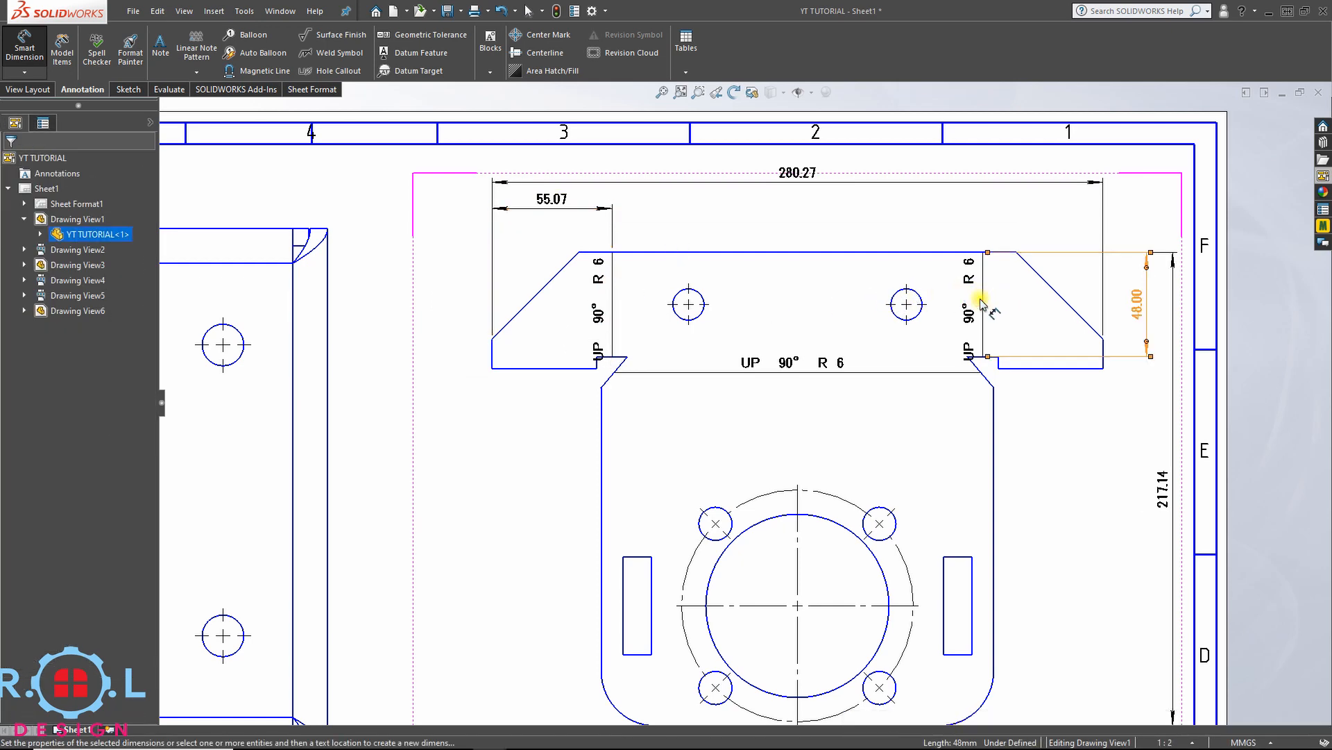
click(1142, 330)
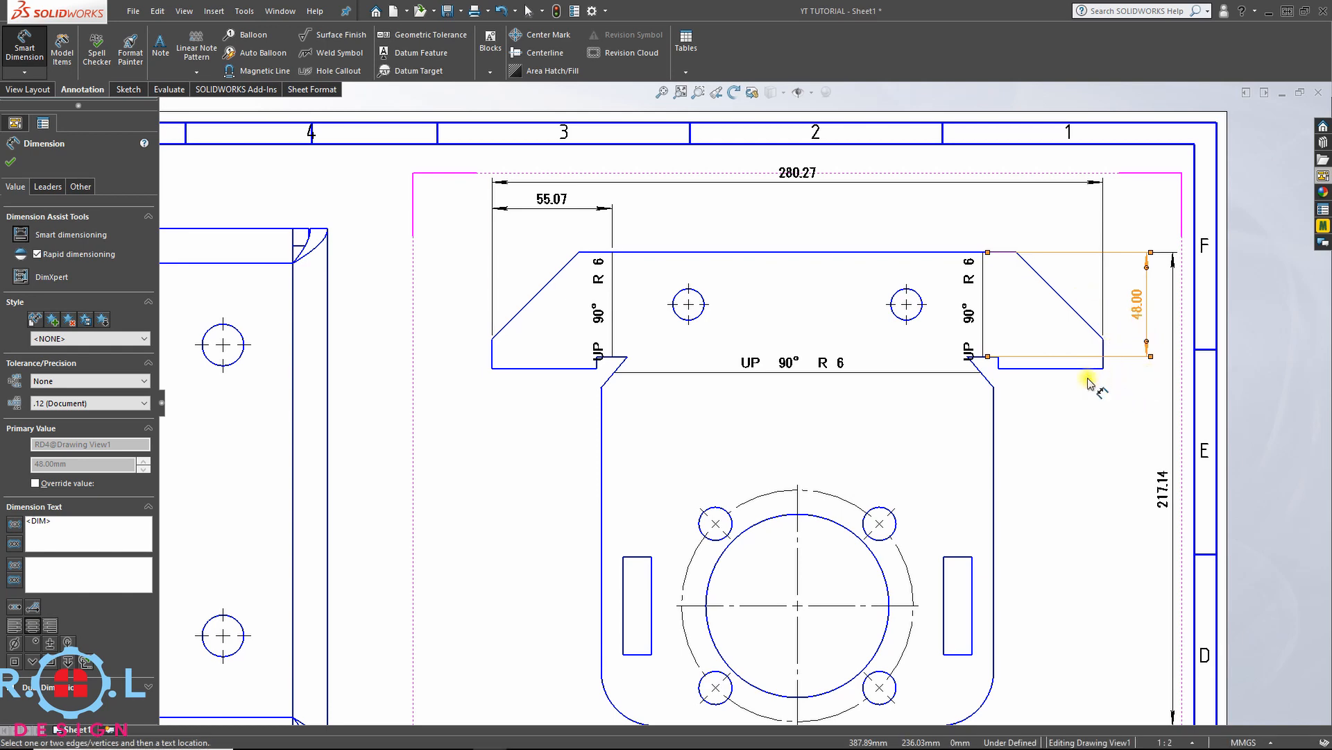
key(Delete)
- Dimension the spacing between the flat pattern's two vertical bend lines and the distance from the right bend line to the right outer edge
click(611, 306)
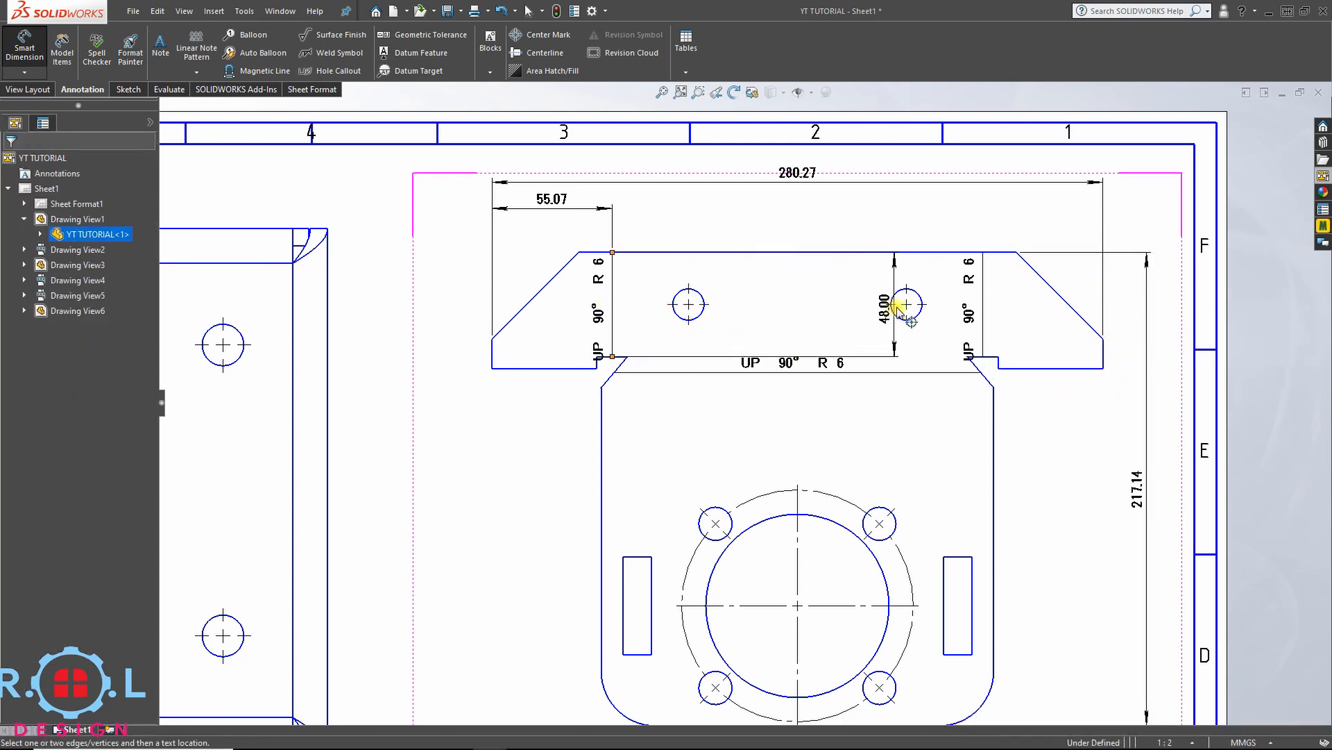
click(985, 296)
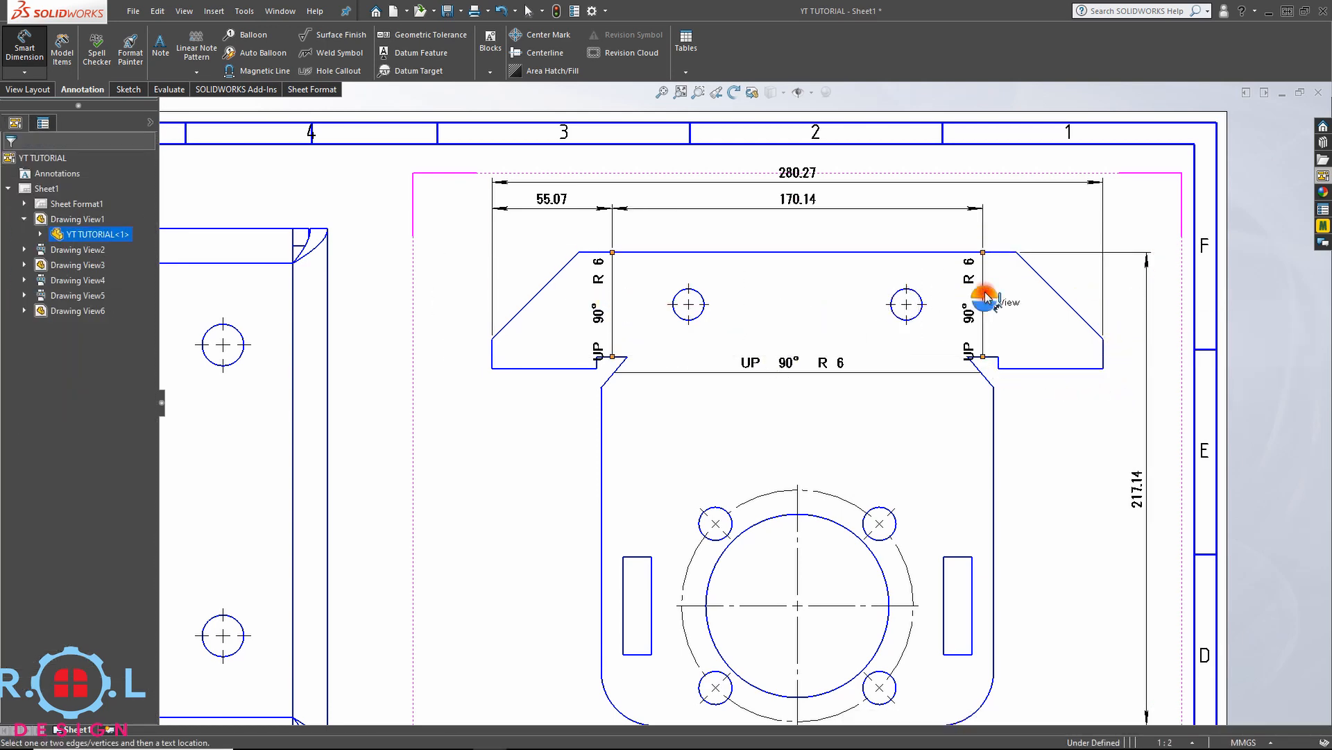
click(986, 296)
click(984, 296)
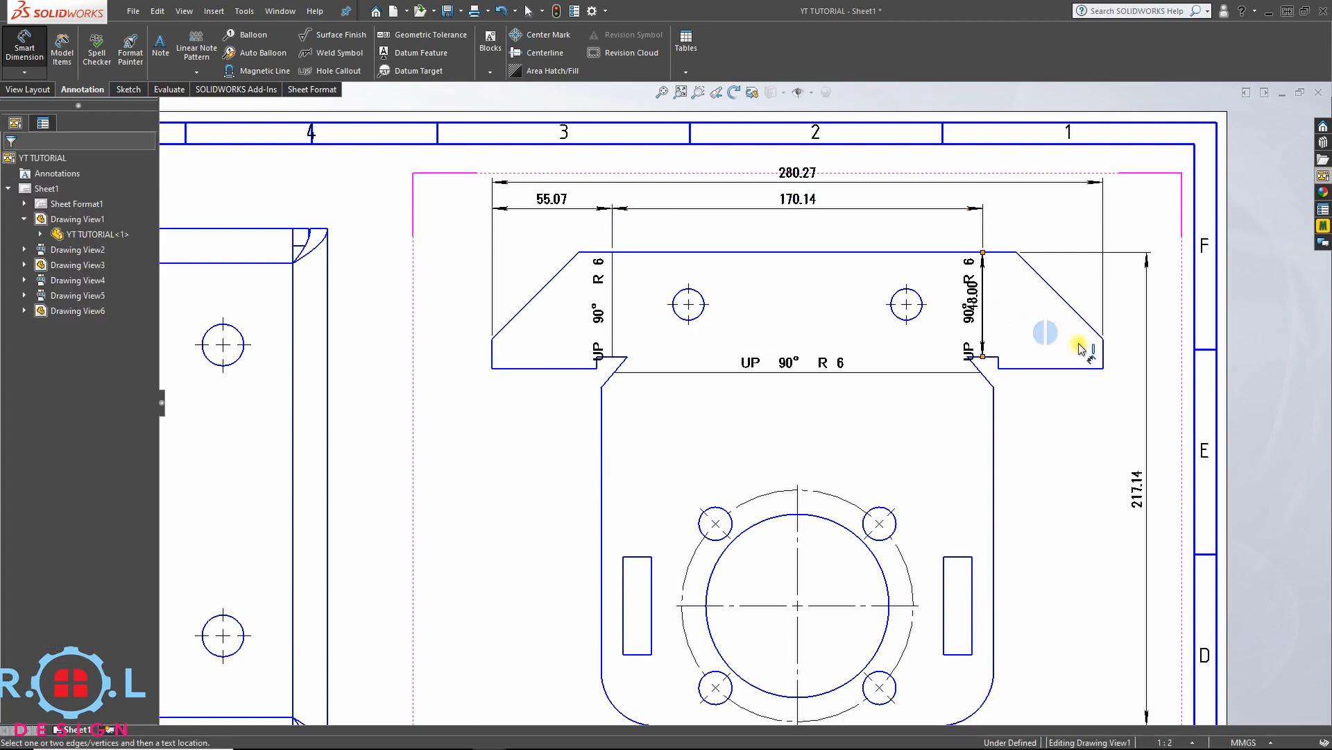
click(1103, 358)
click(1102, 356)
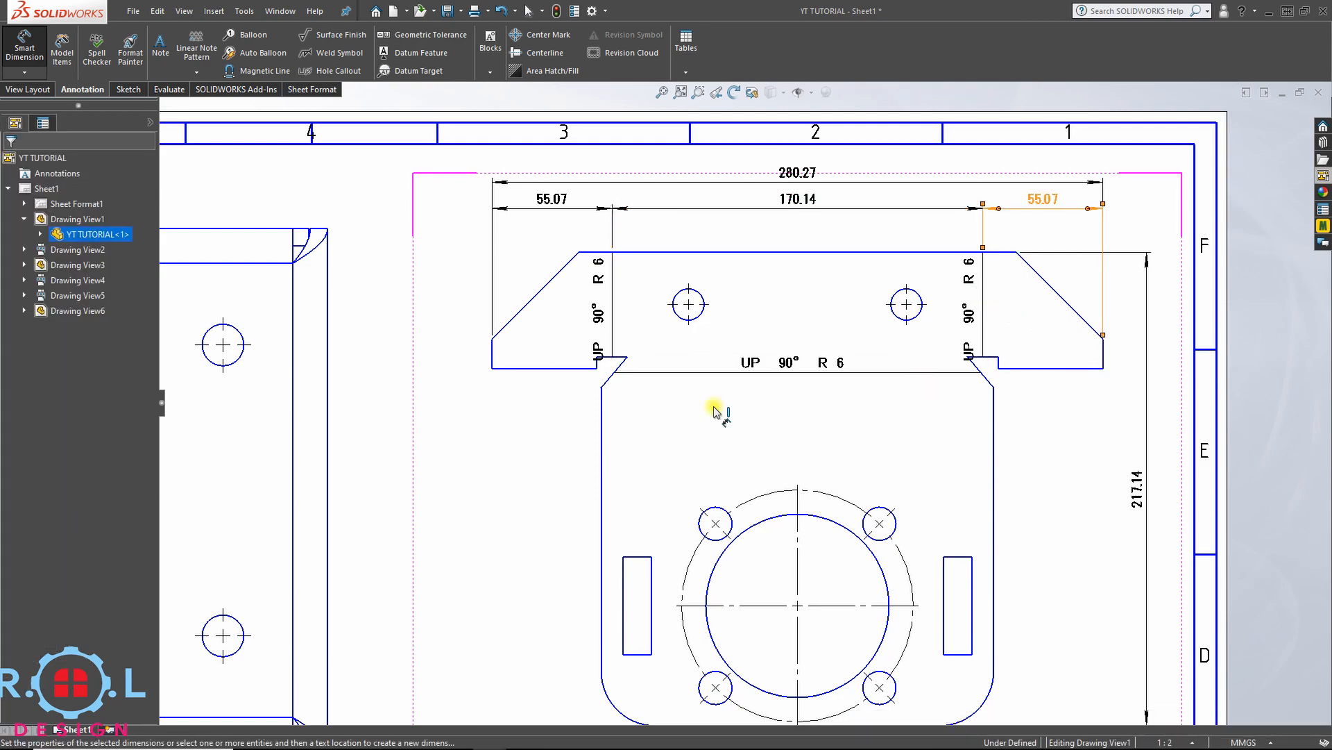
- Dimension the sheet thickness on the edge view below the flat pattern
scroll(712, 411, up, 2)
scroll(779, 348, up, 3)
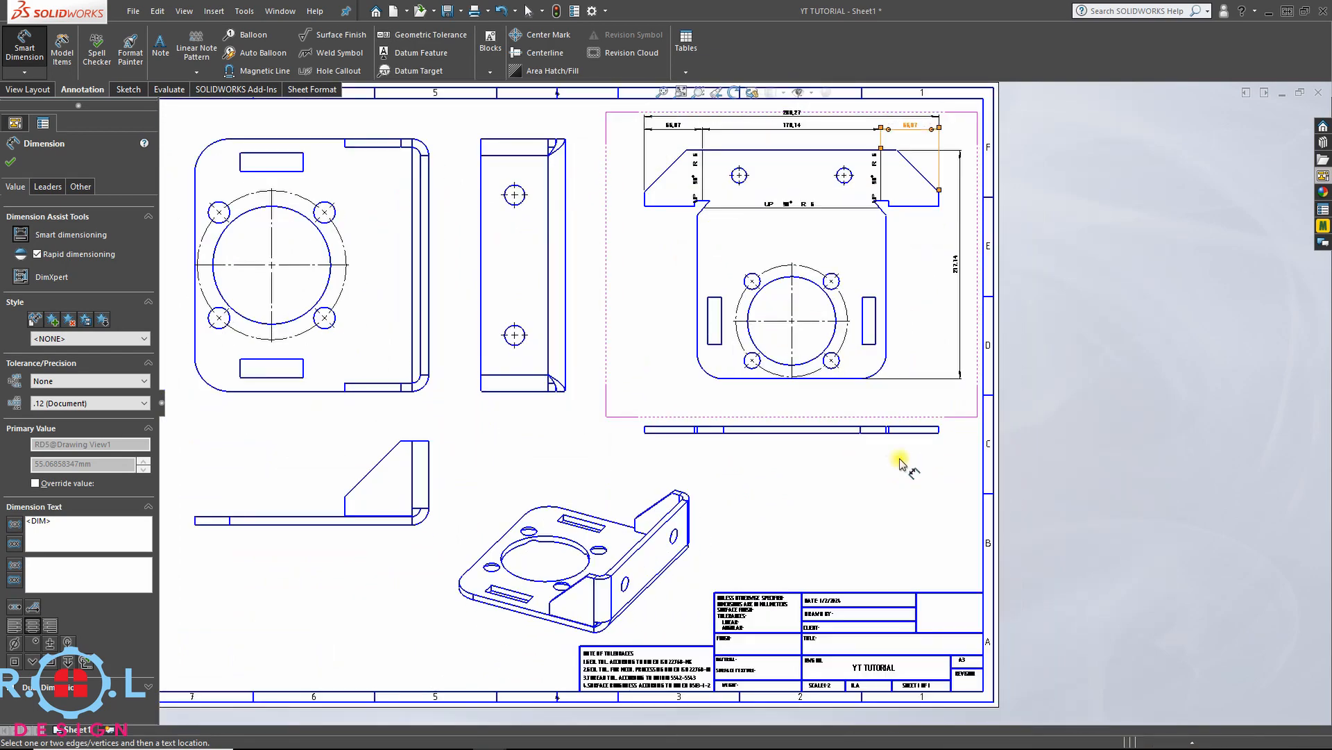
scroll(894, 412, down, 5)
click(896, 411)
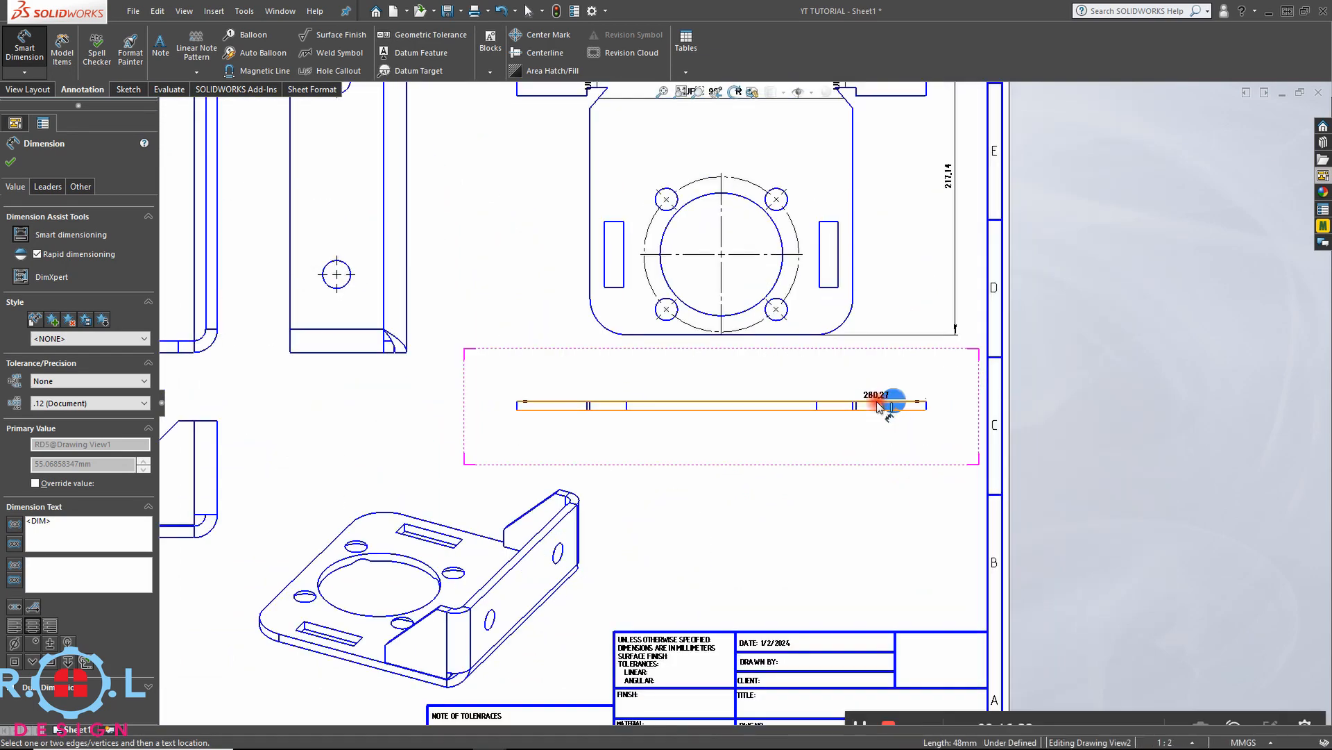
click(877, 402)
click(877, 407)
- Dimension the overall height of the folded bracket's projected side view, from its upper edge to its lower edge
scroll(574, 425, up, 3)
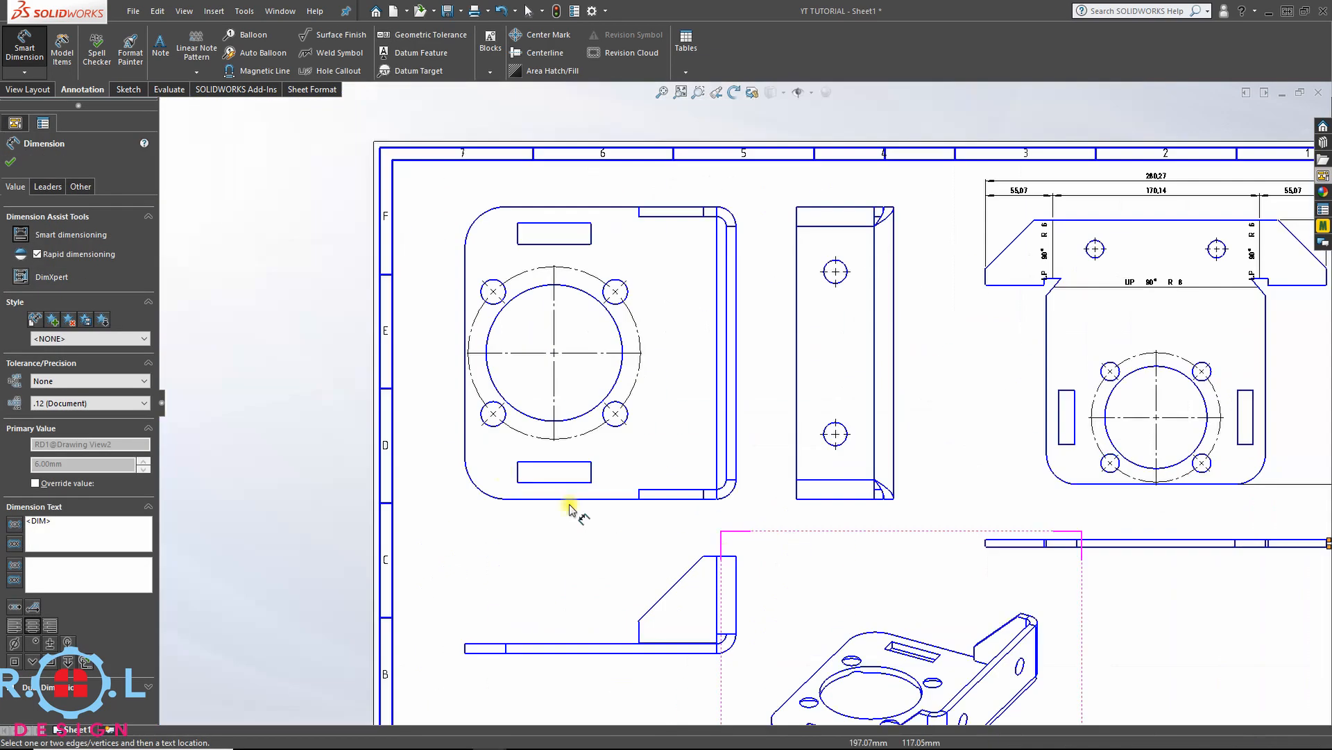
scroll(857, 211, up, 2)
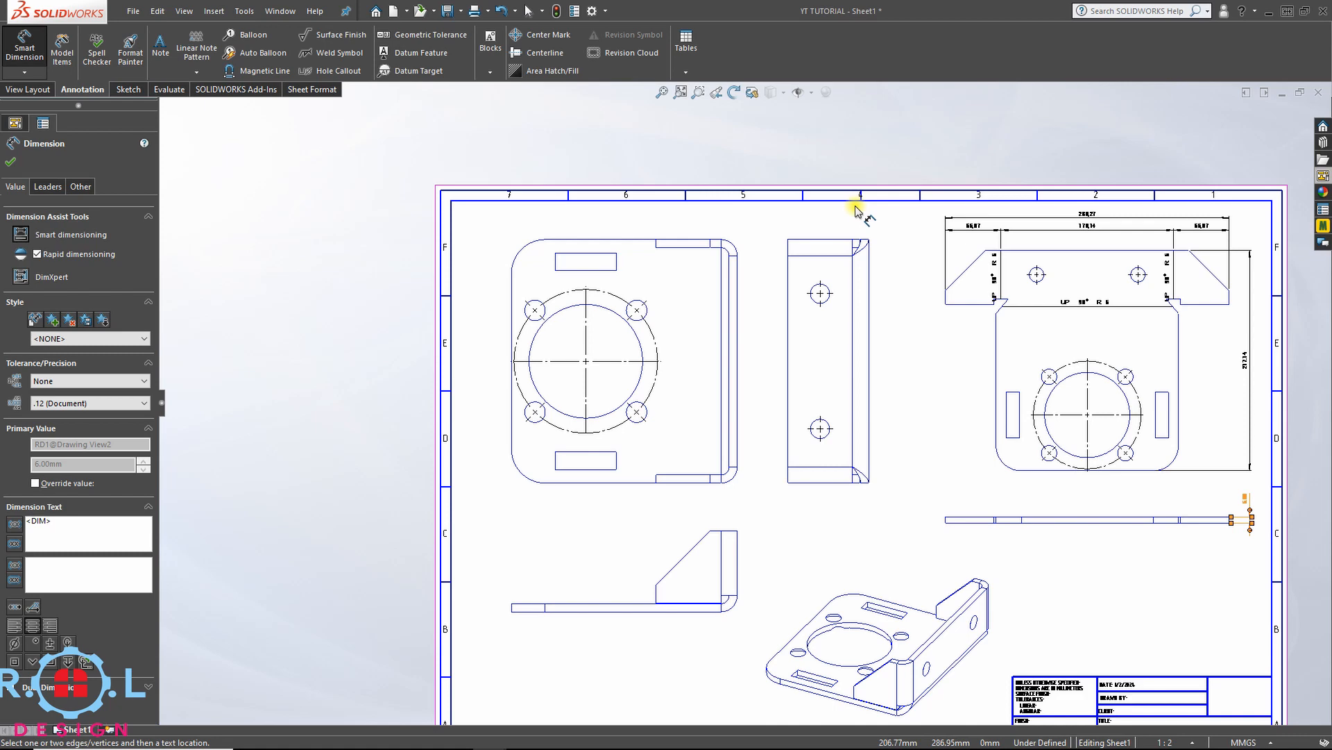
click(831, 241)
click(826, 484)
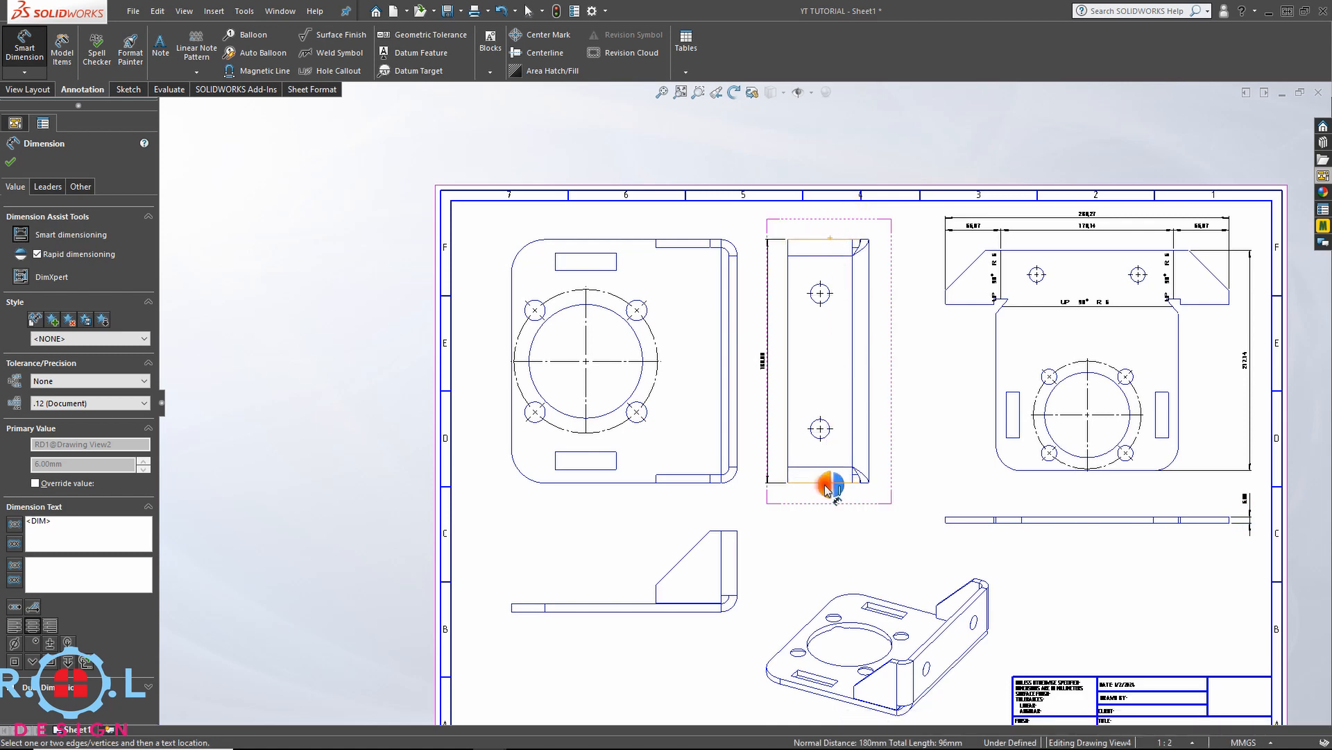
click(840, 487)
- Dimension the distance from the side view's upper edge to the centre of the upper hole
scroll(855, 458, up, 1)
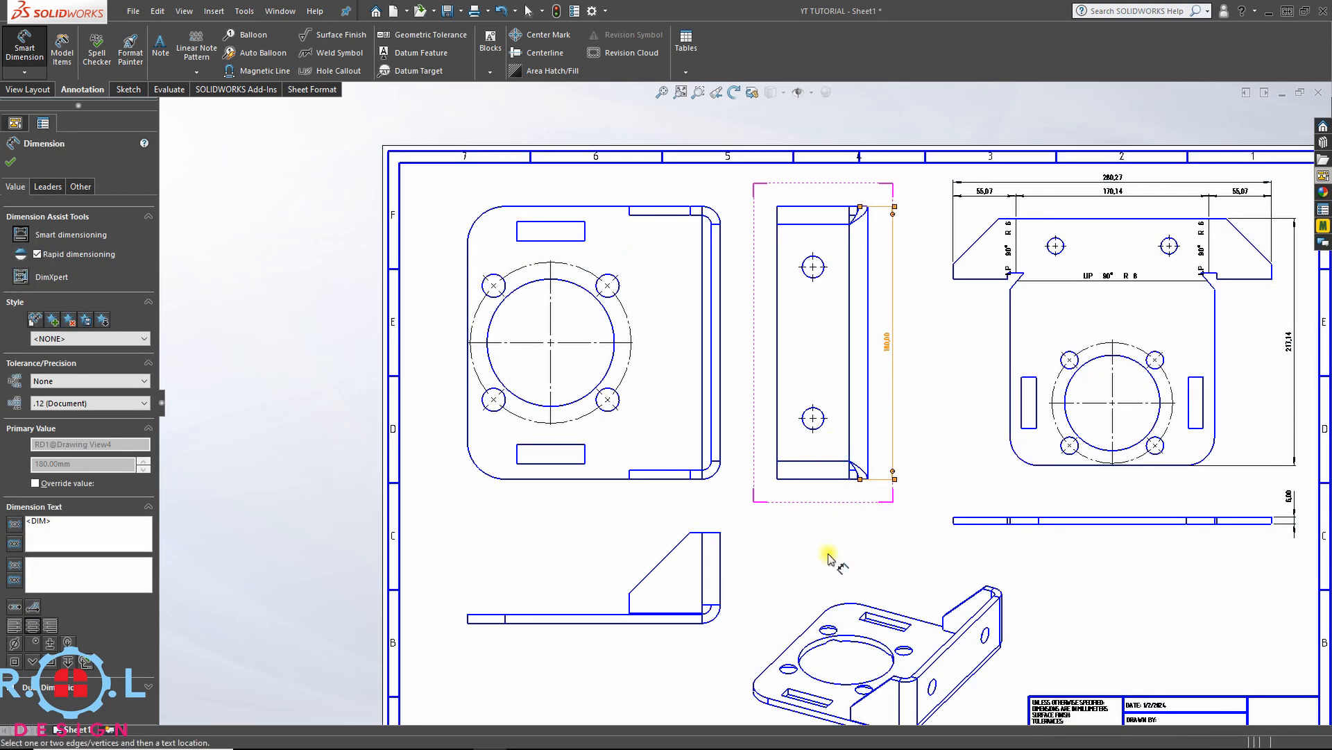
click(812, 243)
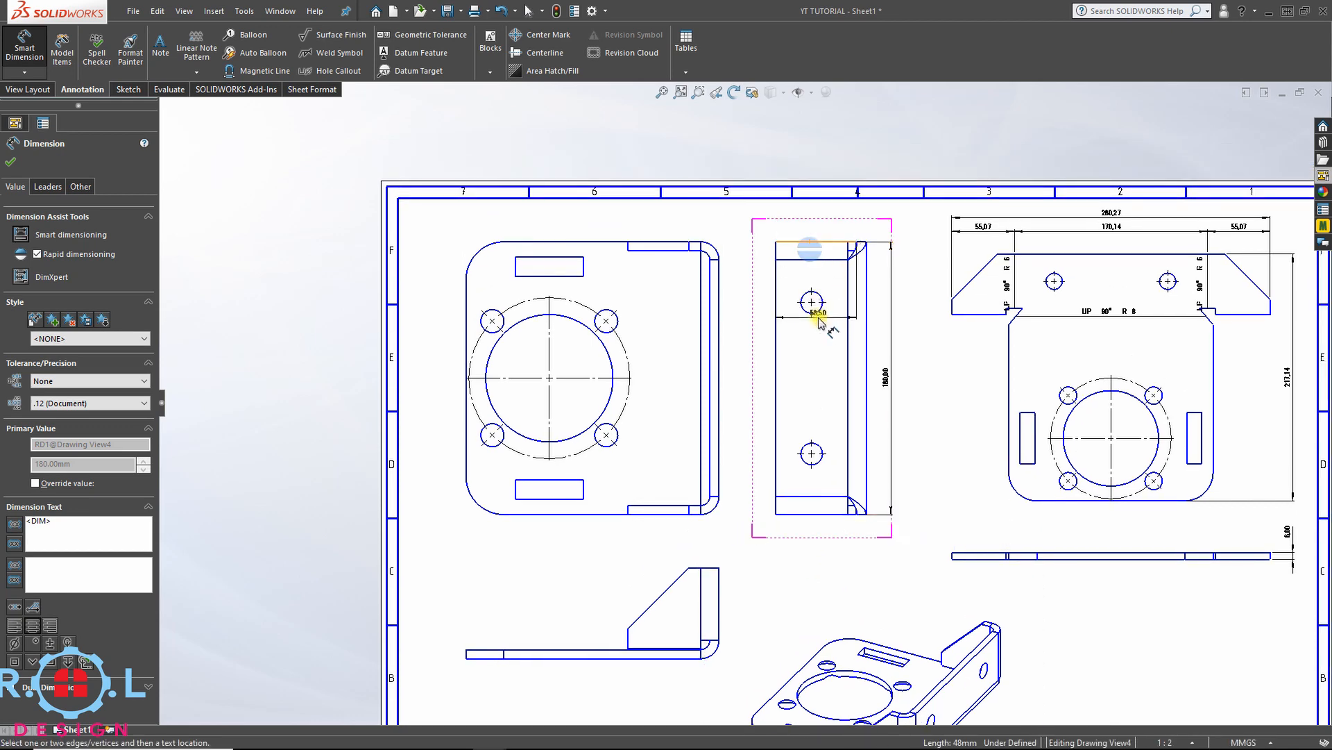
click(817, 311)
click(832, 313)
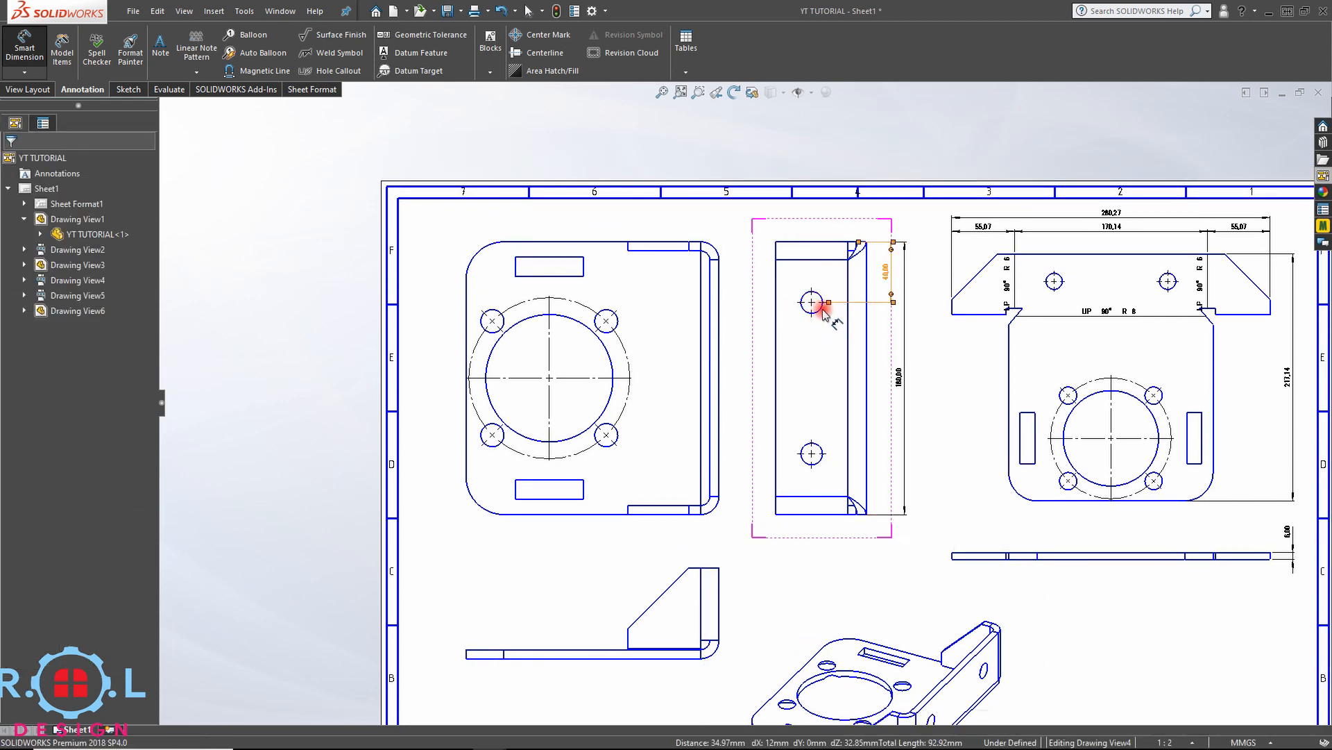
- Dimension the vertical spacing between the centres of the side view's upper and lower holes
click(821, 342)
scroll(820, 455, down, 3)
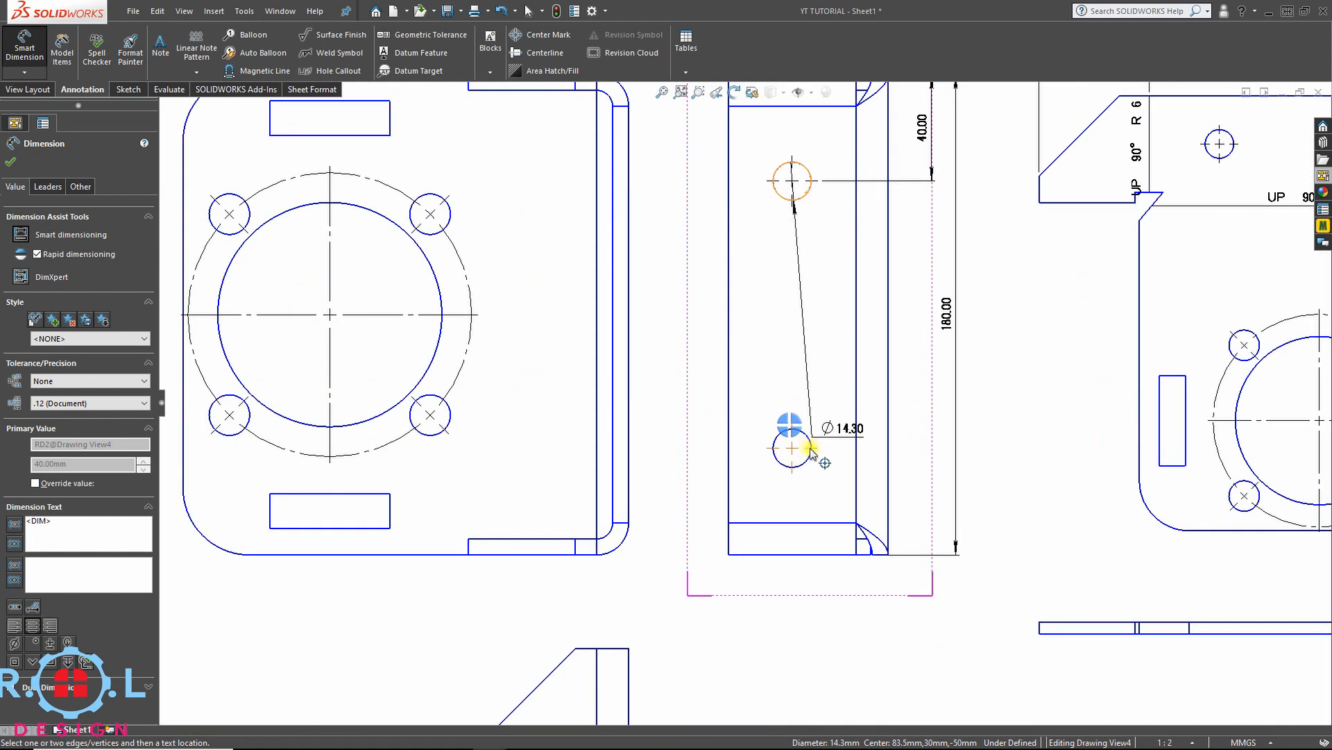
click(811, 443)
click(819, 441)
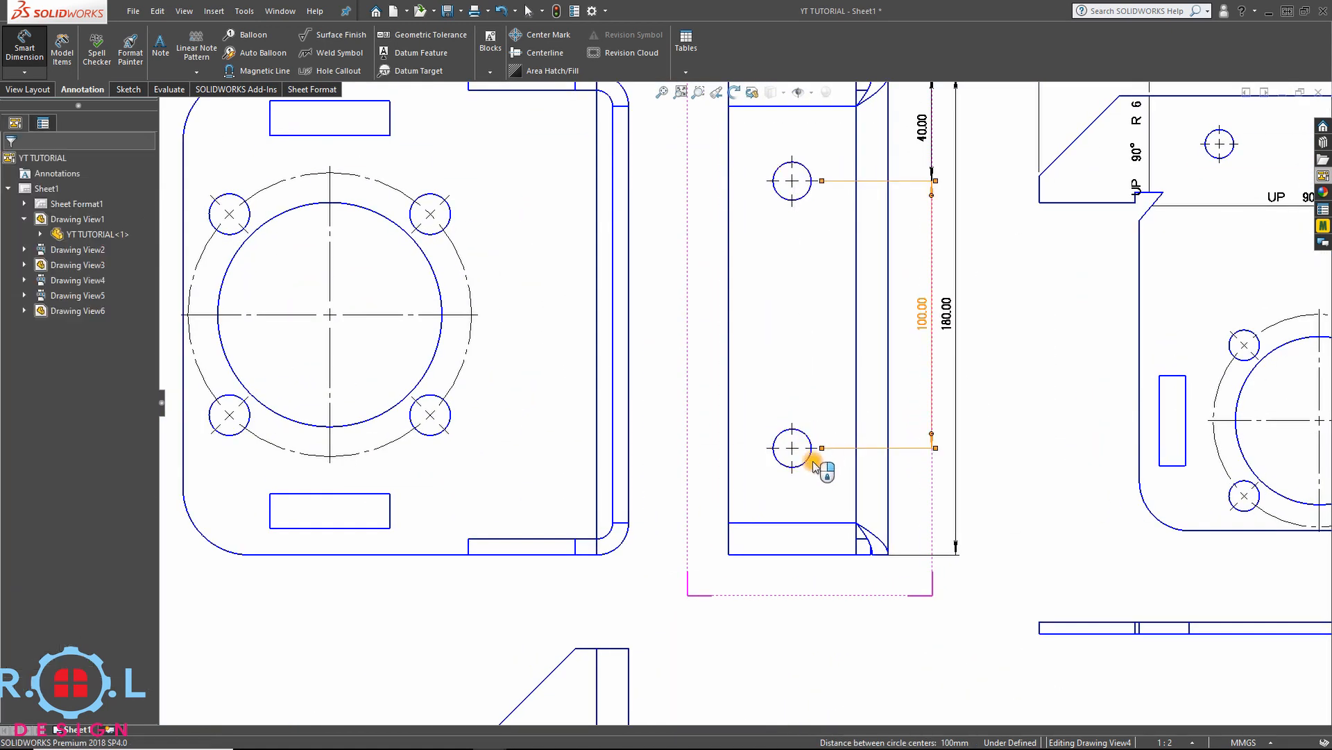
- Dimension the distance from the centre of the side view's lower hole to the view's lower edge
click(807, 461)
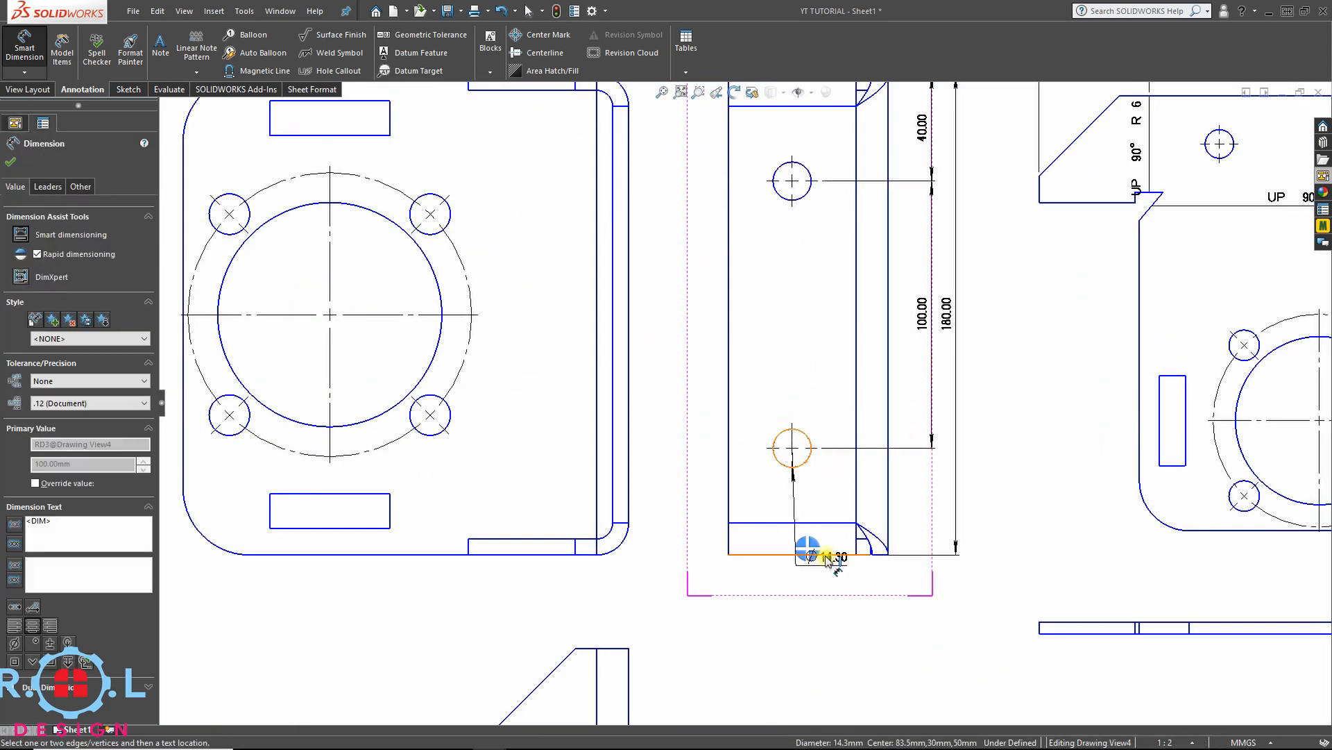
click(814, 555)
key(Escape)
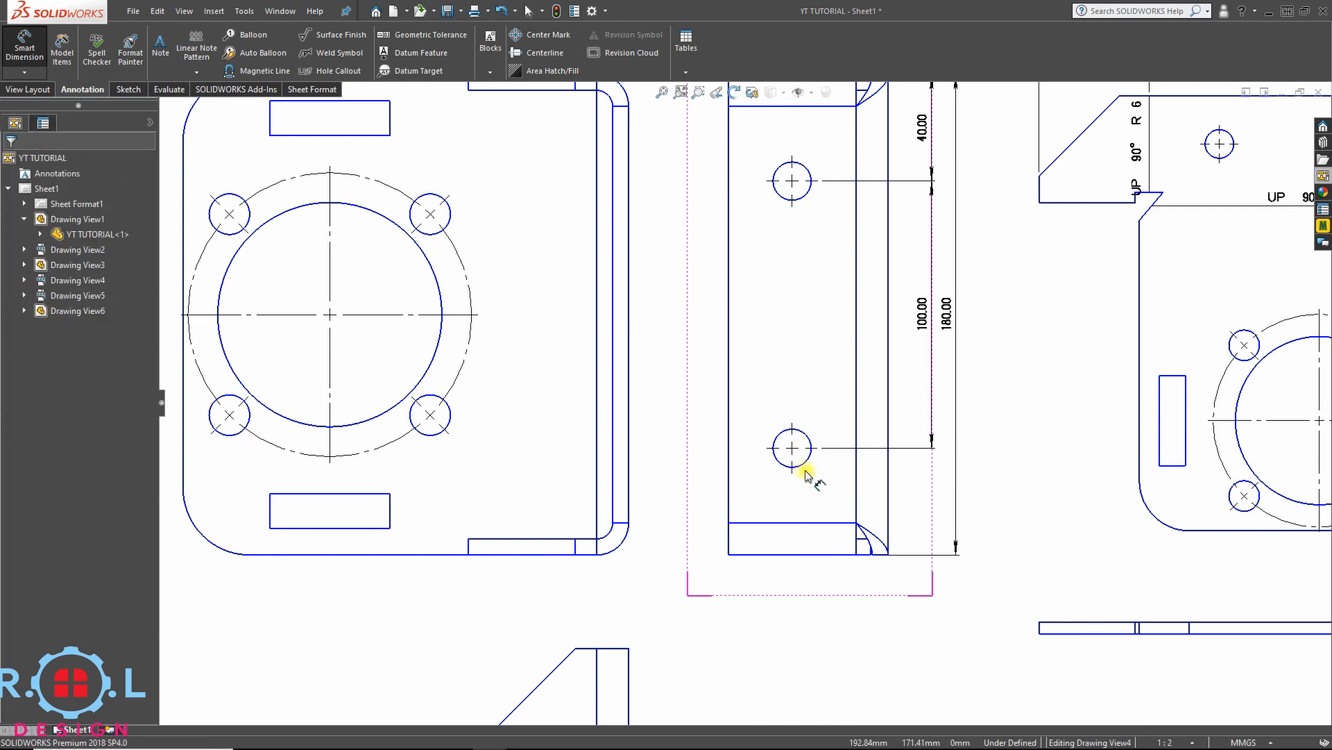
click(805, 469)
click(821, 556)
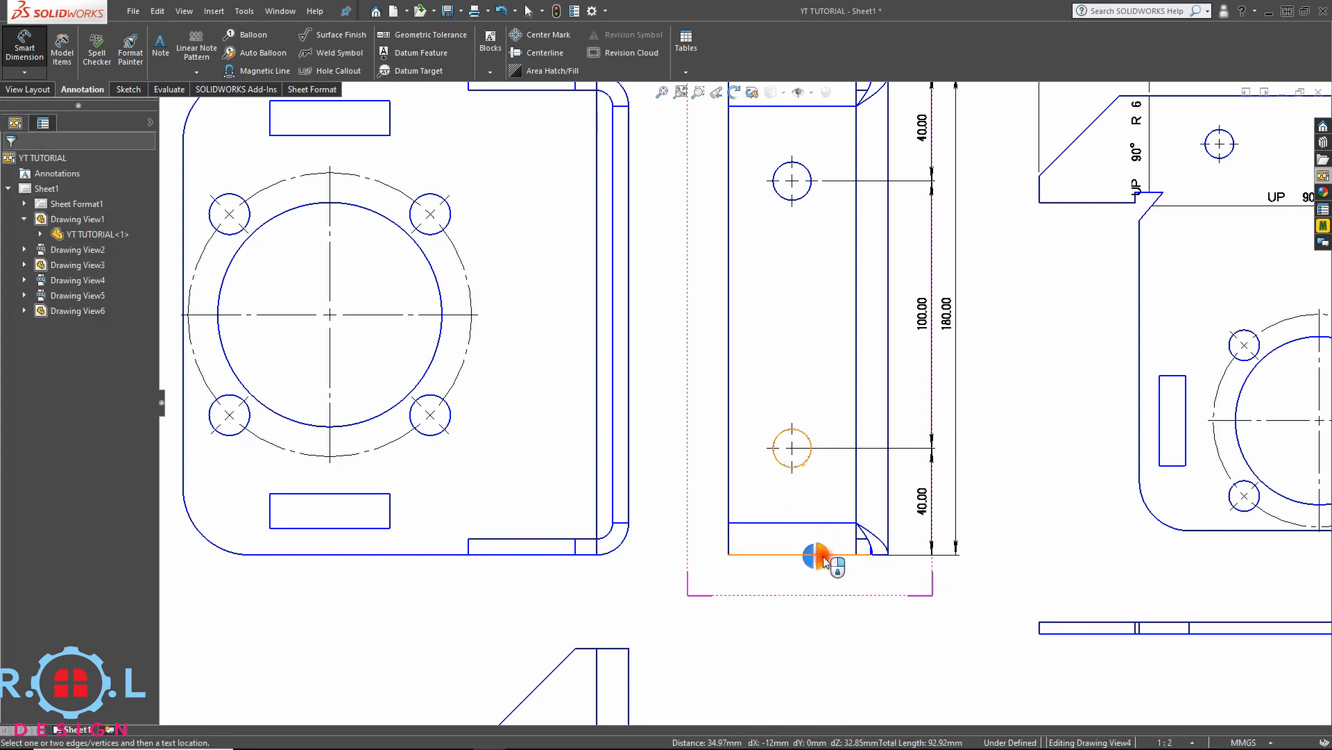
click(825, 558)
- Dimension the horizontal distances from the side view's lower hole centre to the view's left and right edges
click(729, 488)
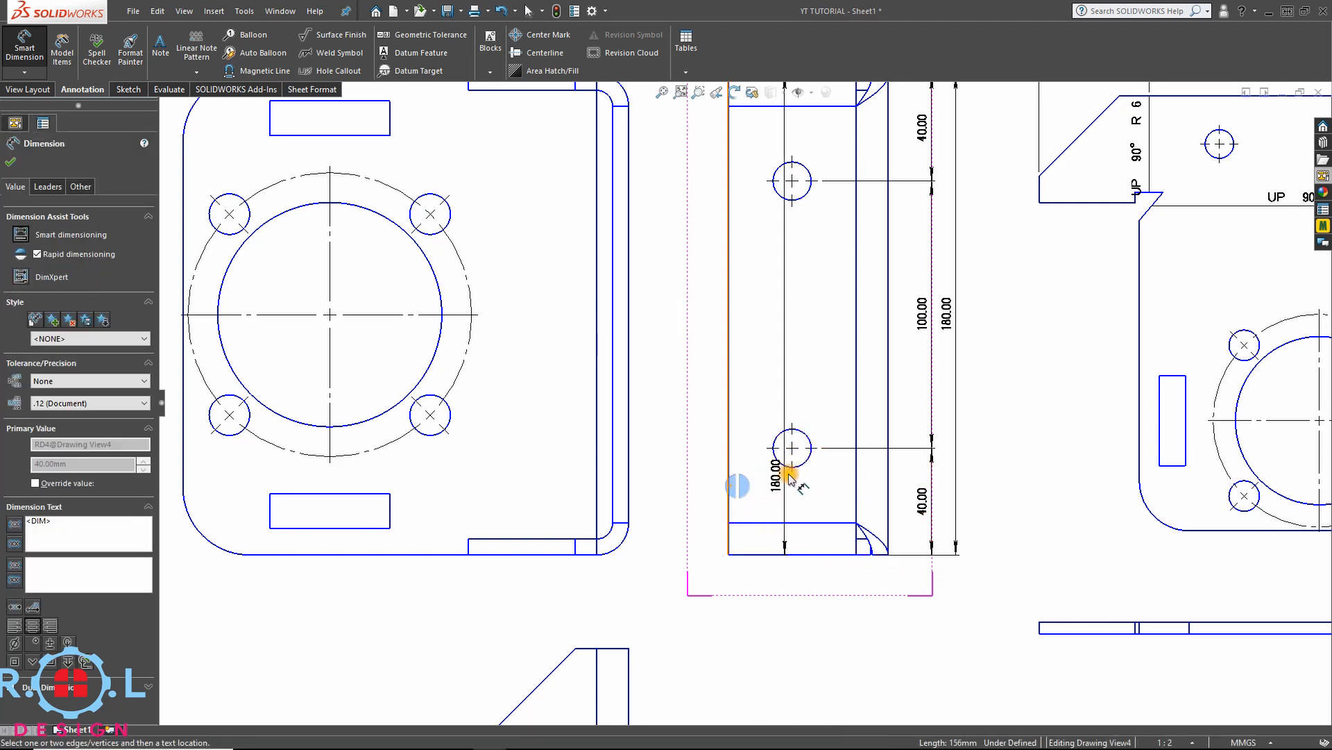
click(804, 460)
click(805, 472)
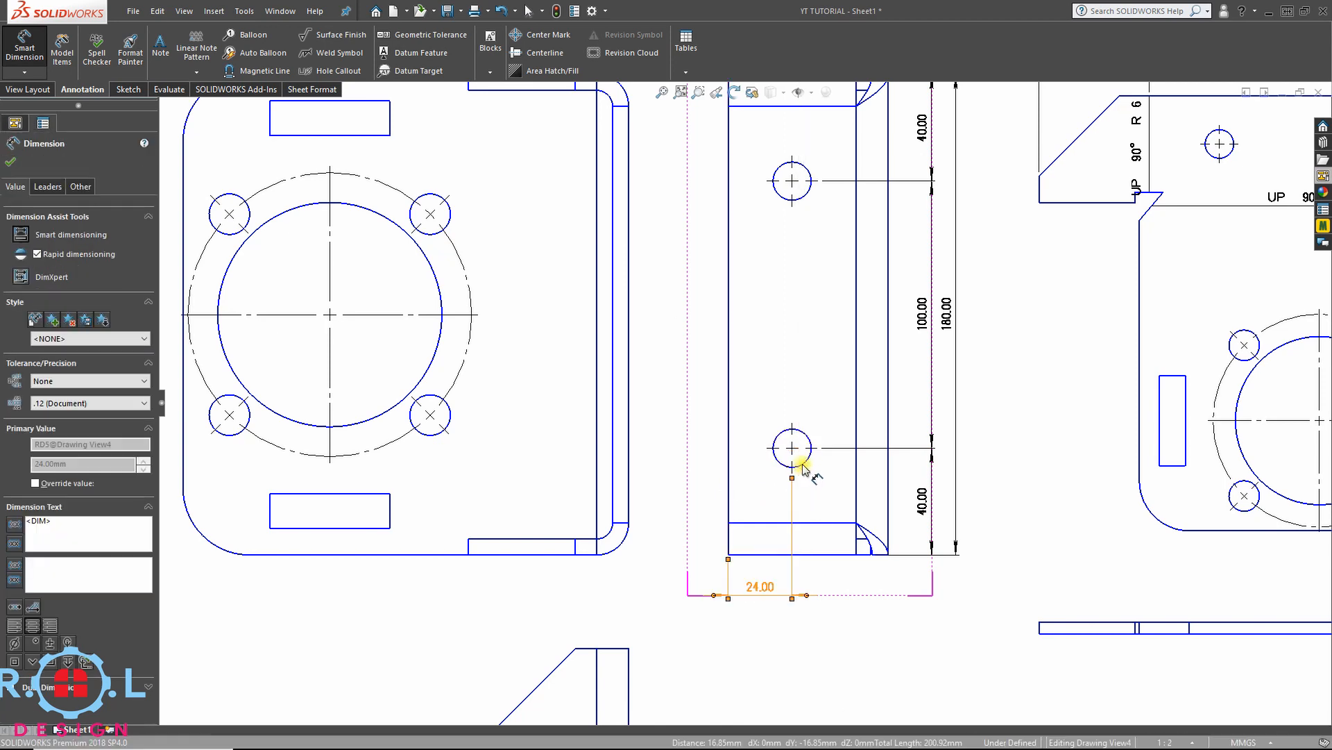
click(805, 461)
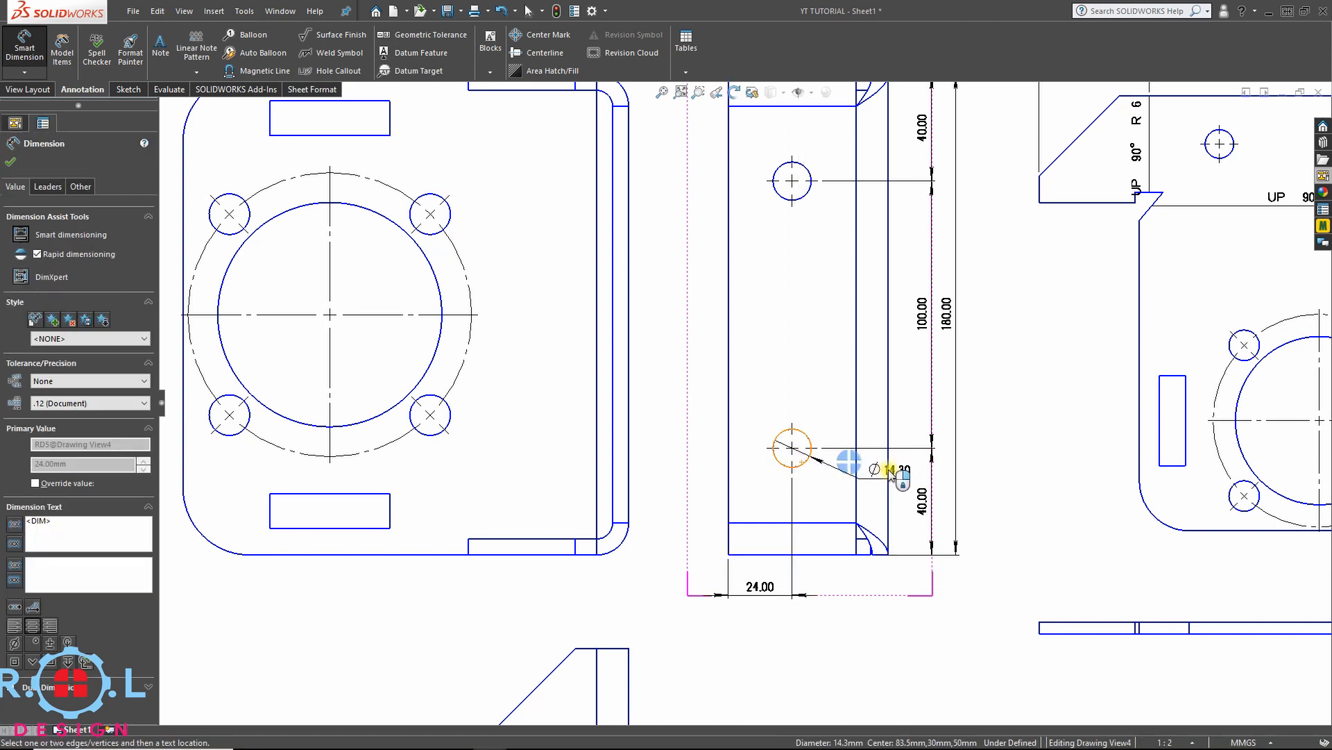
click(890, 474)
click(889, 472)
scroll(737, 411, up, 1)
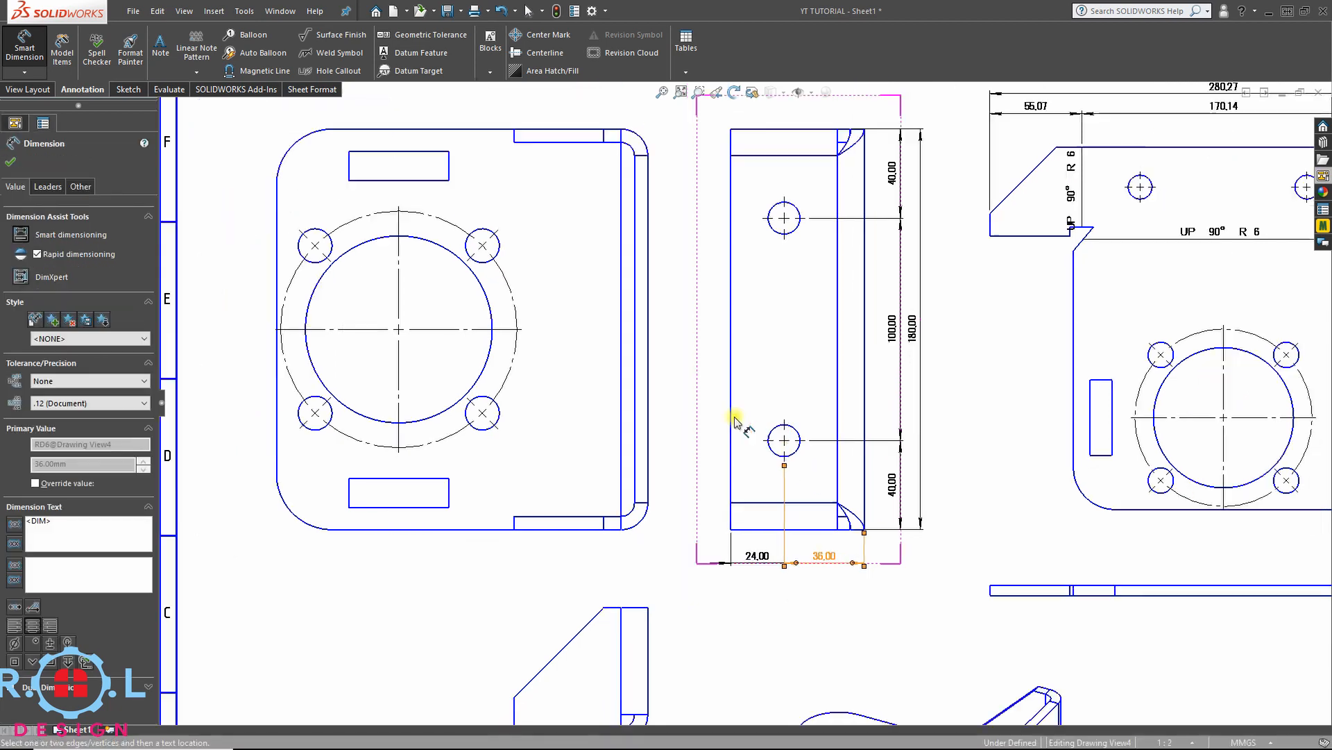
- Dimension the diameter of the side view's upper hole, placing the text above and left of the hole
middle_drag(720, 368, 865, 440)
click(920, 304)
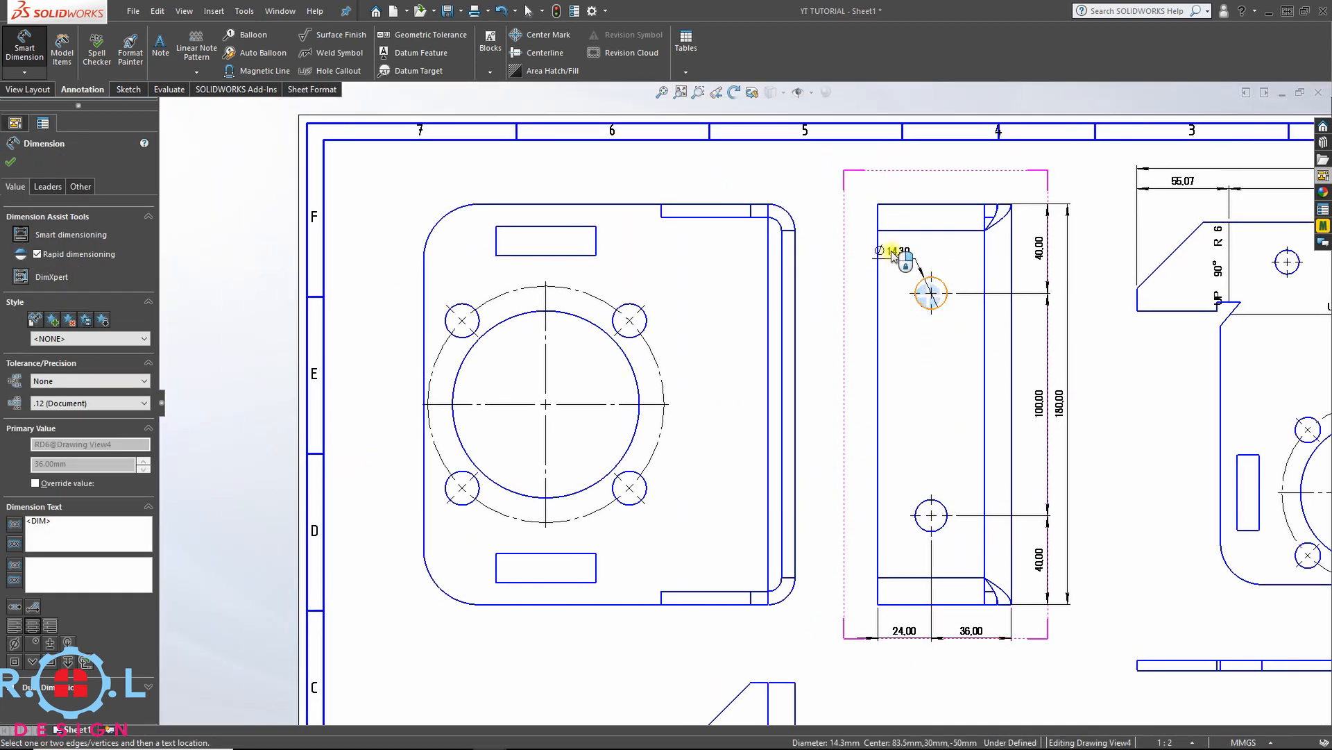
click(901, 249)
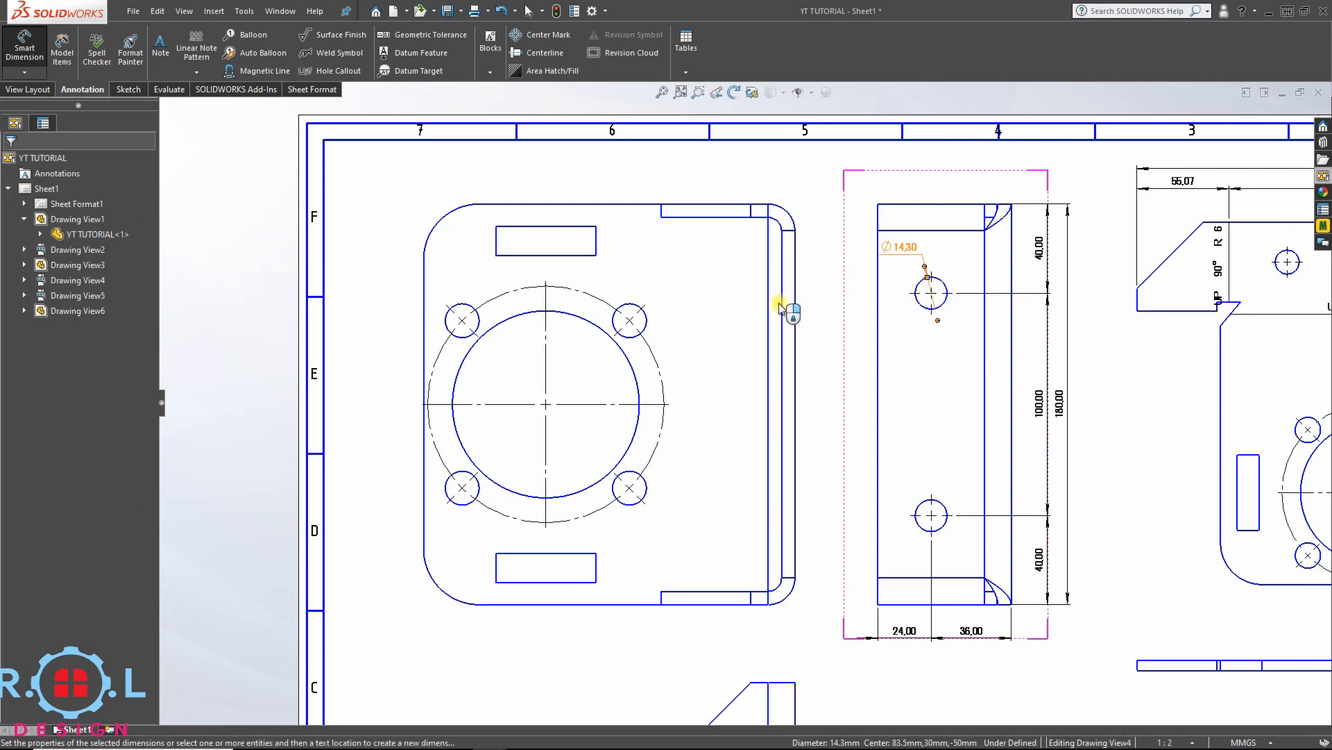
- Dimension the overall width of the folded bracket's front view, placing the dimension below the view
scroll(823, 305, up, 1)
scroll(822, 321, up, 3)
scroll(767, 319, down, 3)
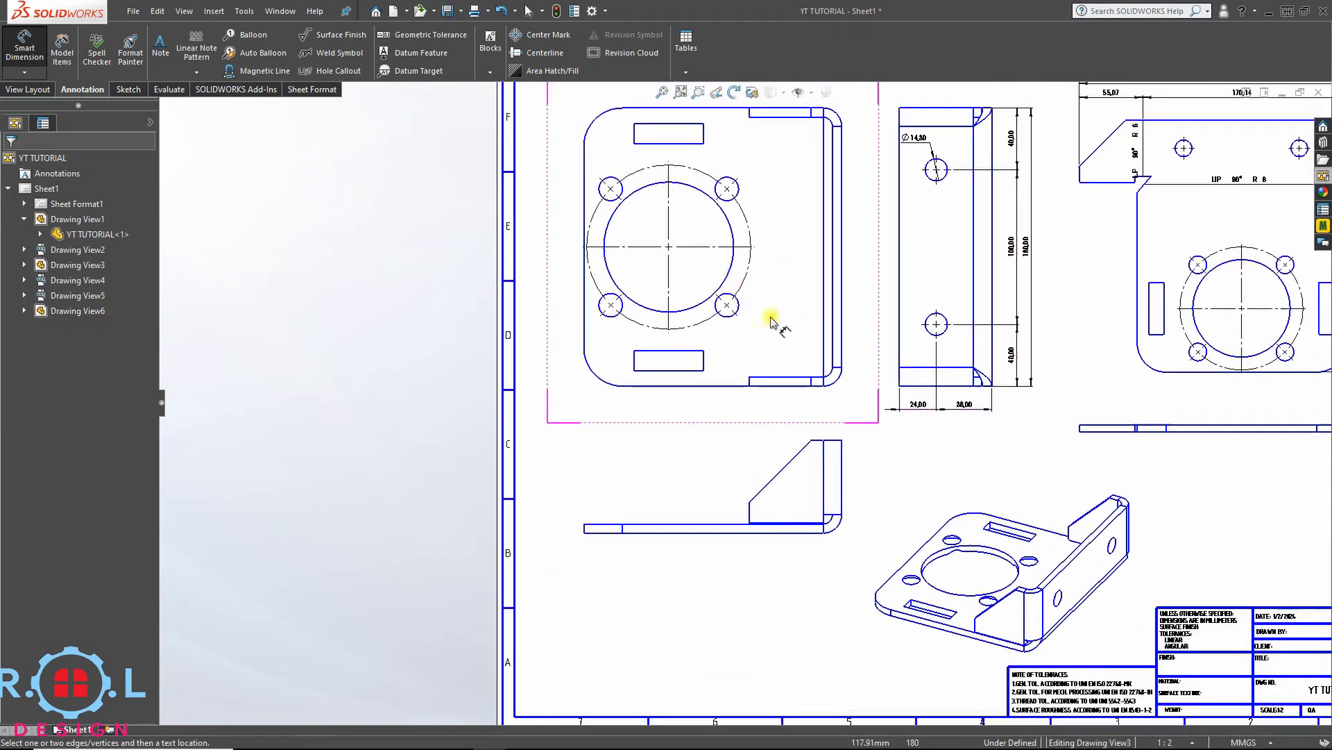
scroll(864, 535, down, 4)
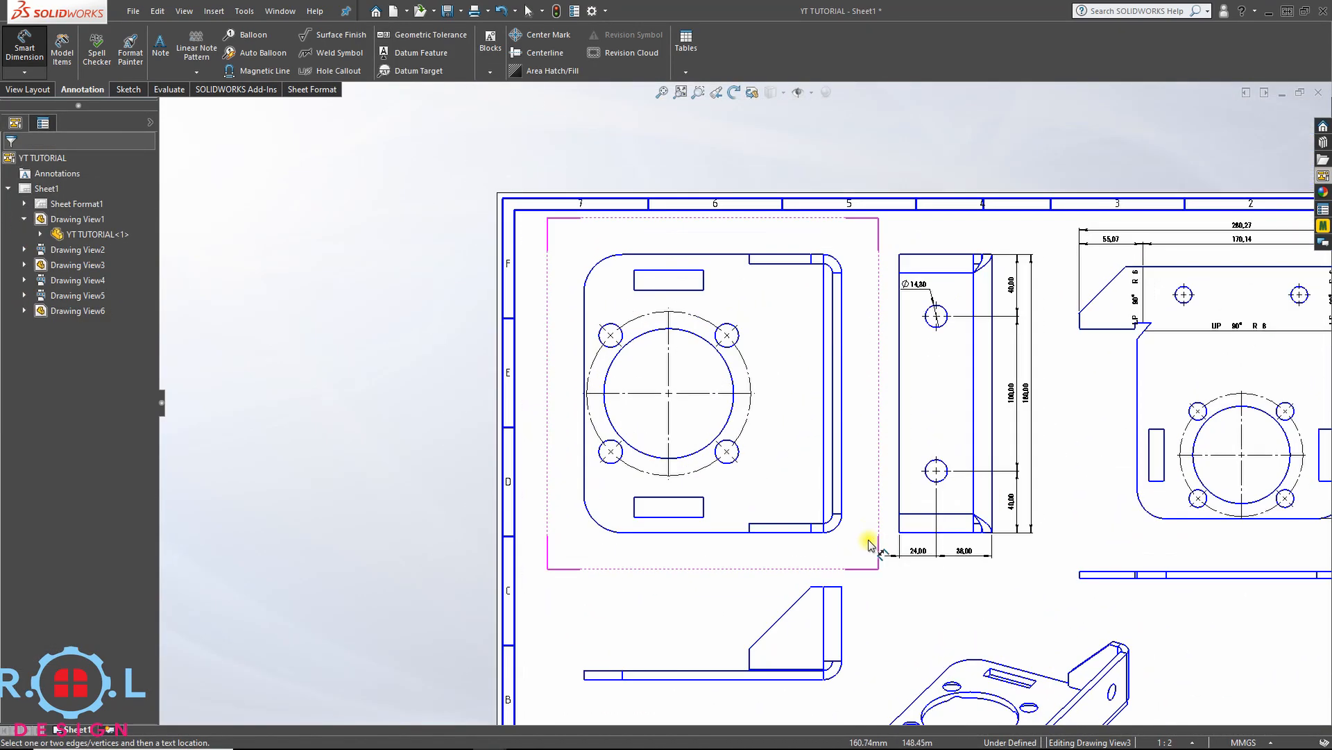
scroll(861, 472, down, 3)
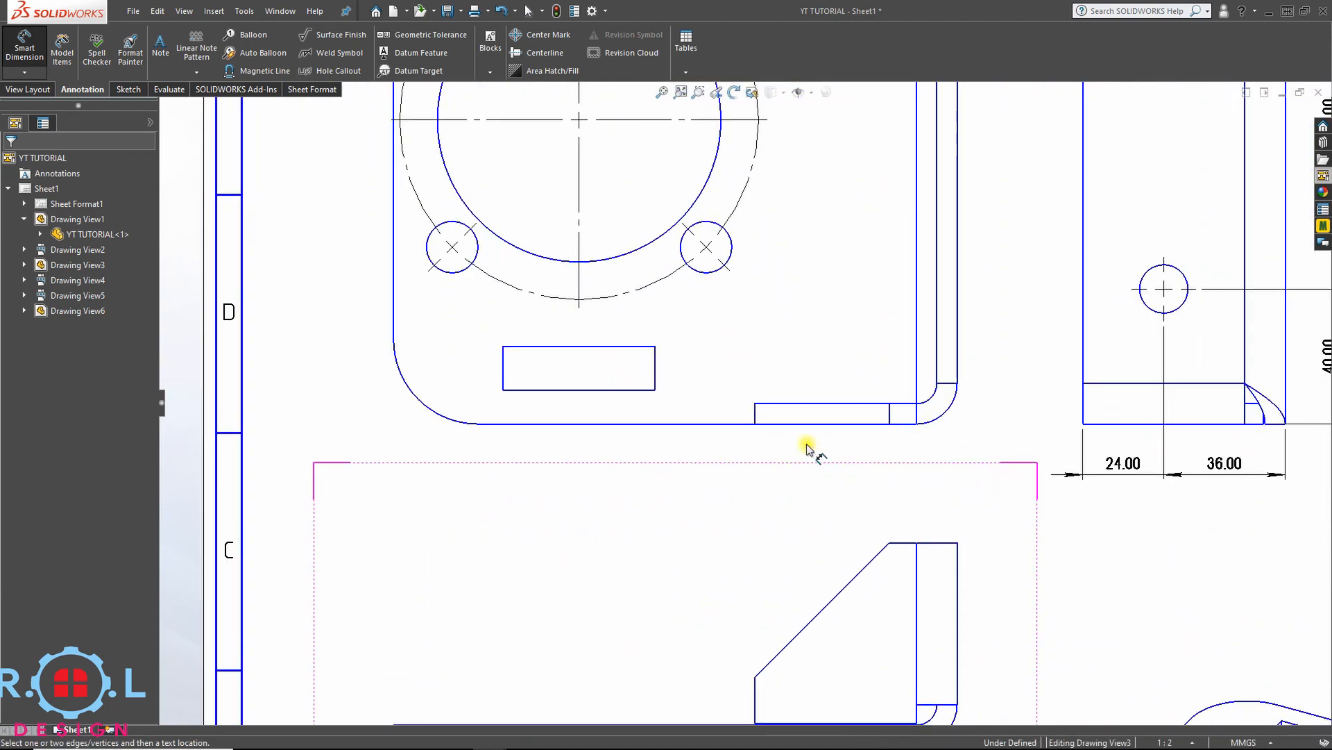
click(497, 369)
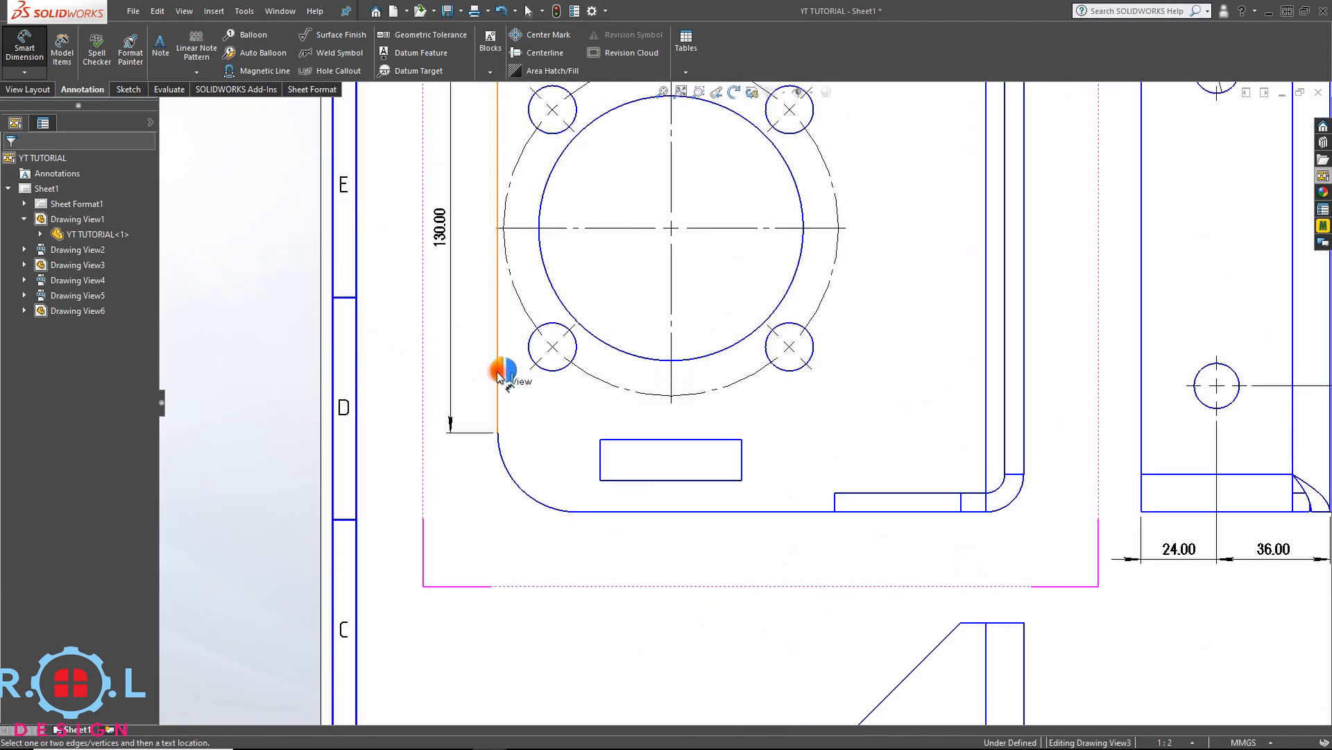
click(1026, 347)
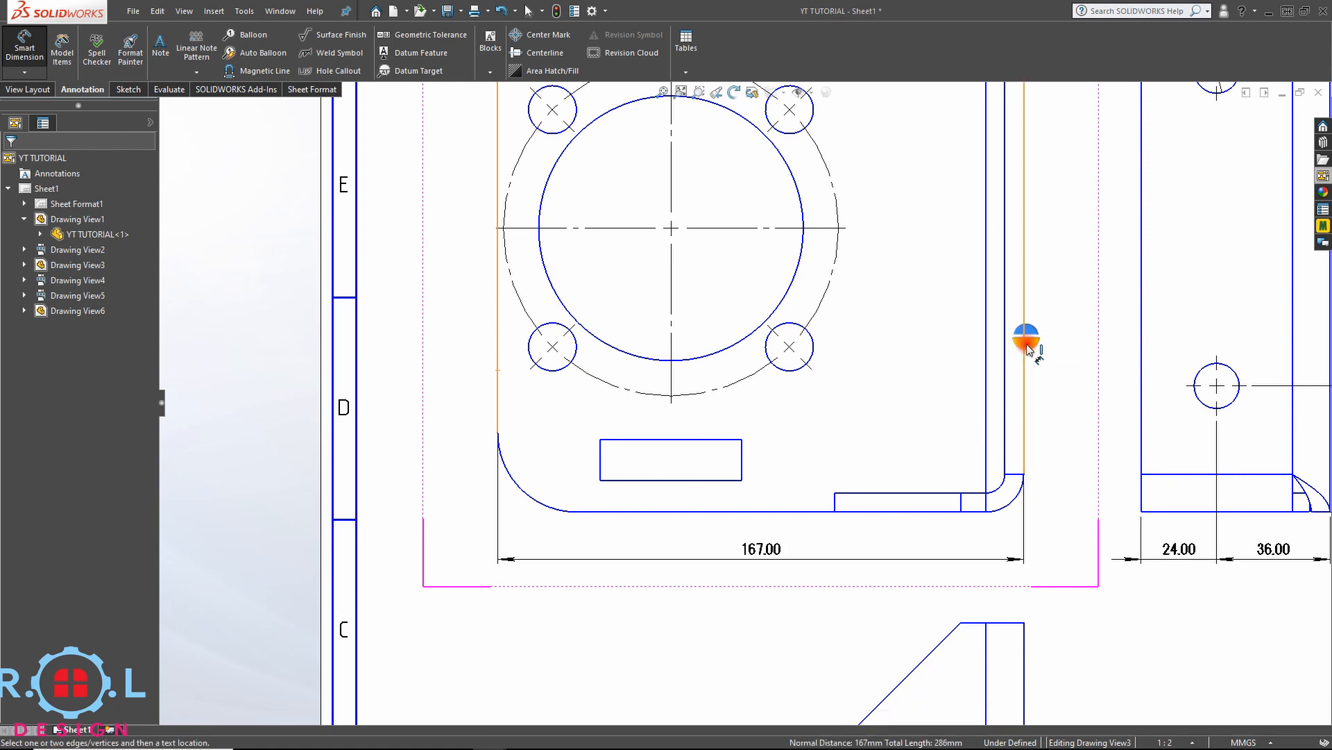
click(690, 560)
- Dimension the vertical distances from the large central hole's centre to the front view's lower and upper edges
click(691, 511)
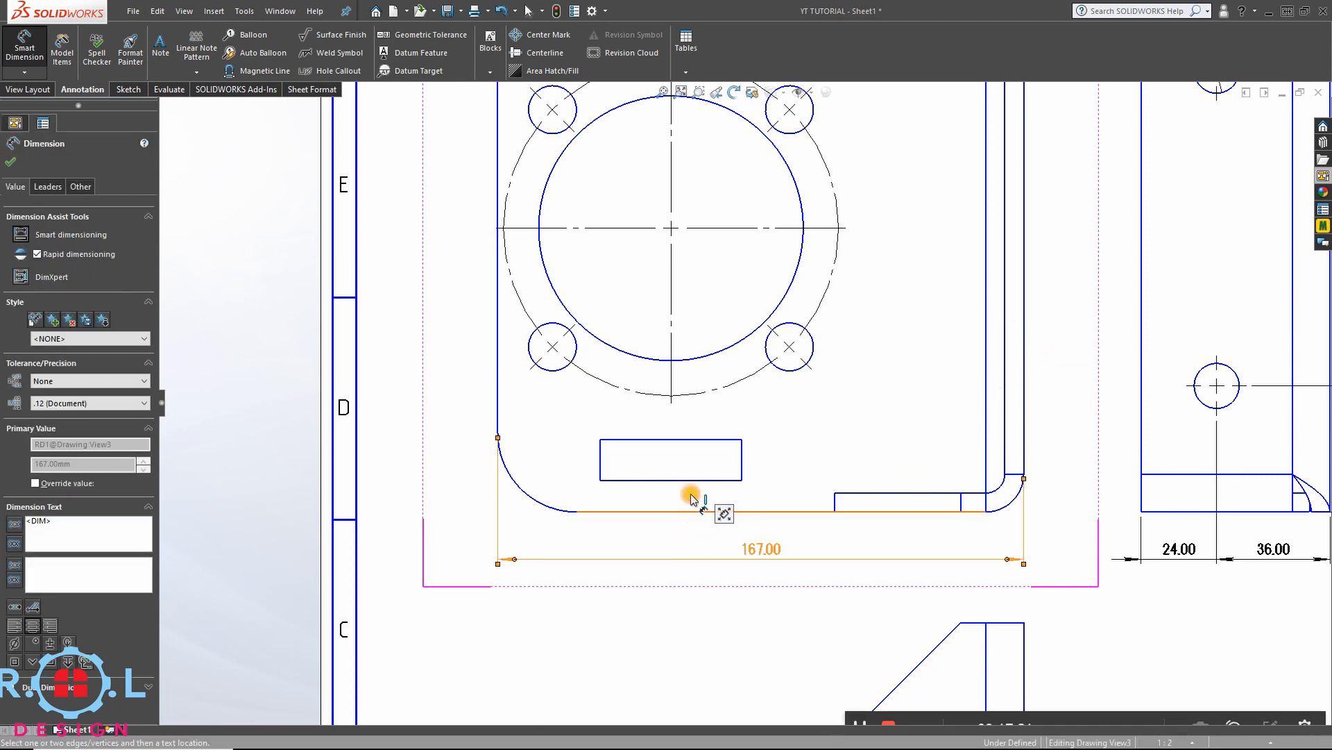
click(704, 358)
click(708, 357)
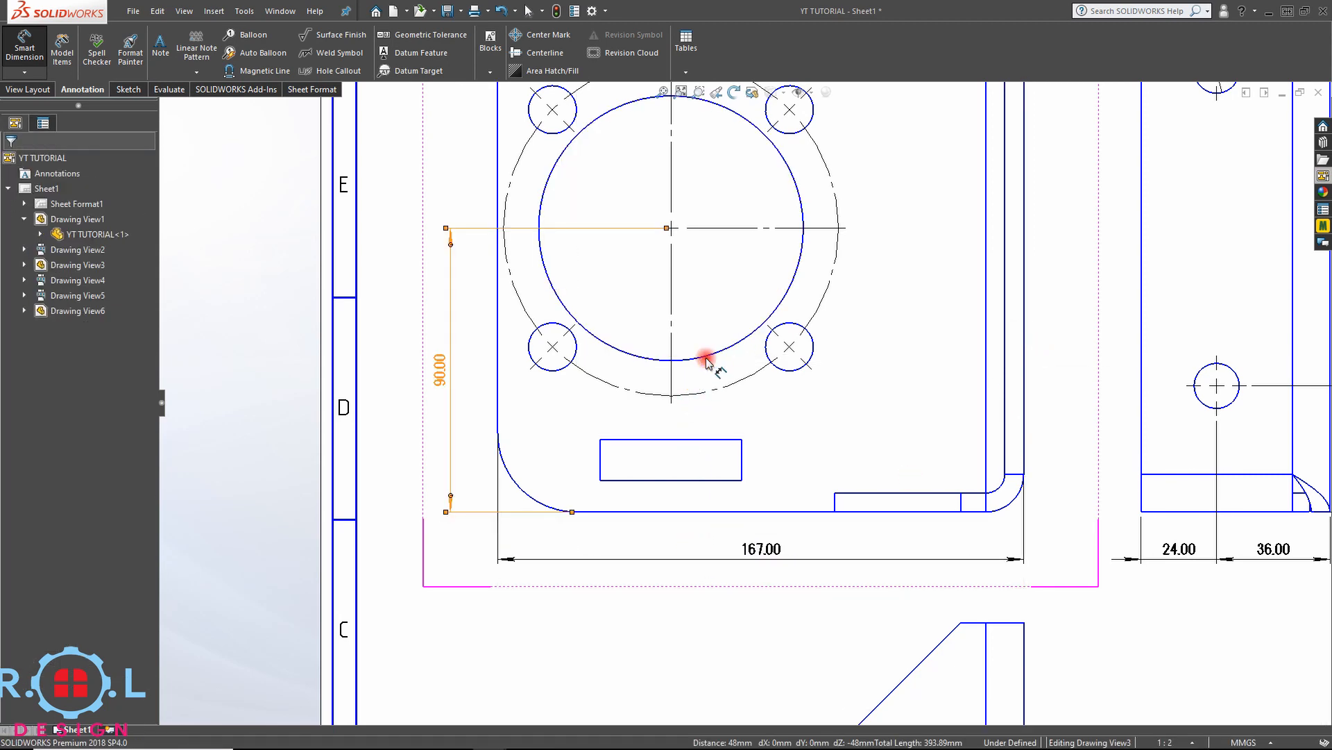
ctrl+middle_drag(672, 229, 788, 396)
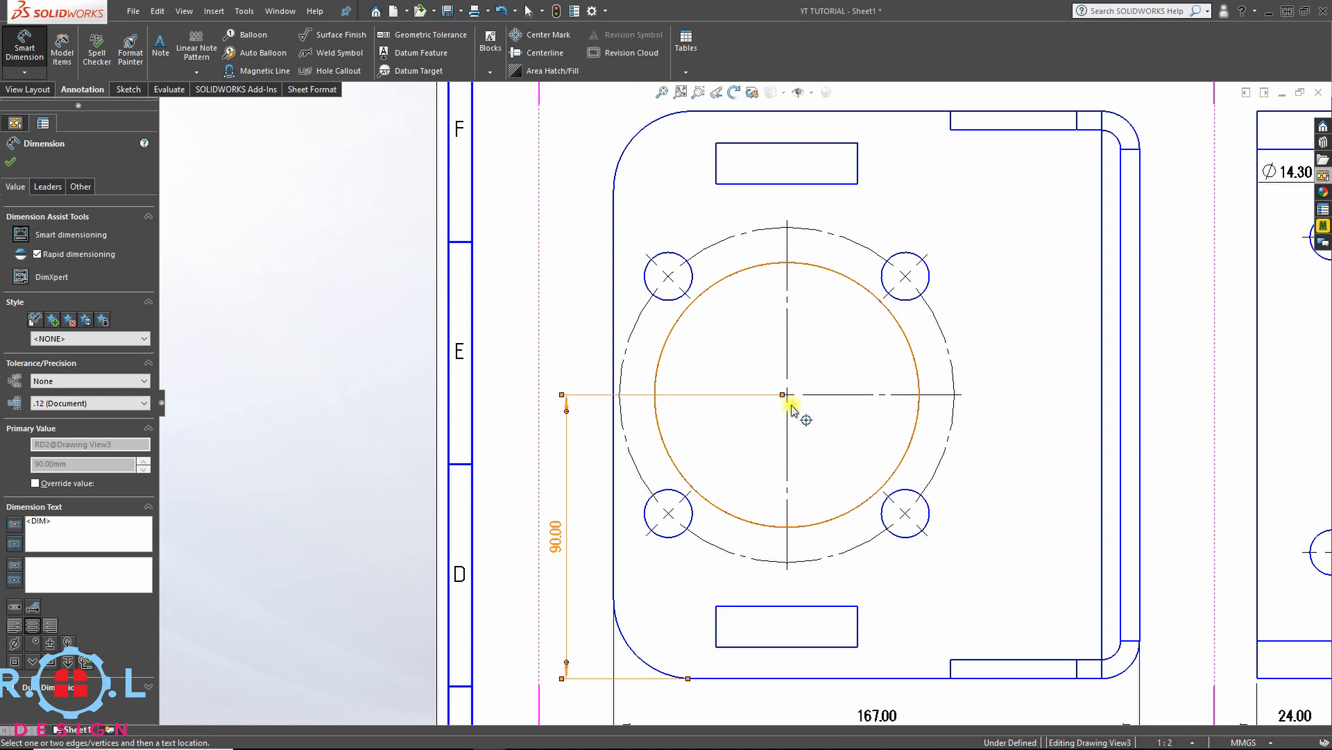
click(838, 281)
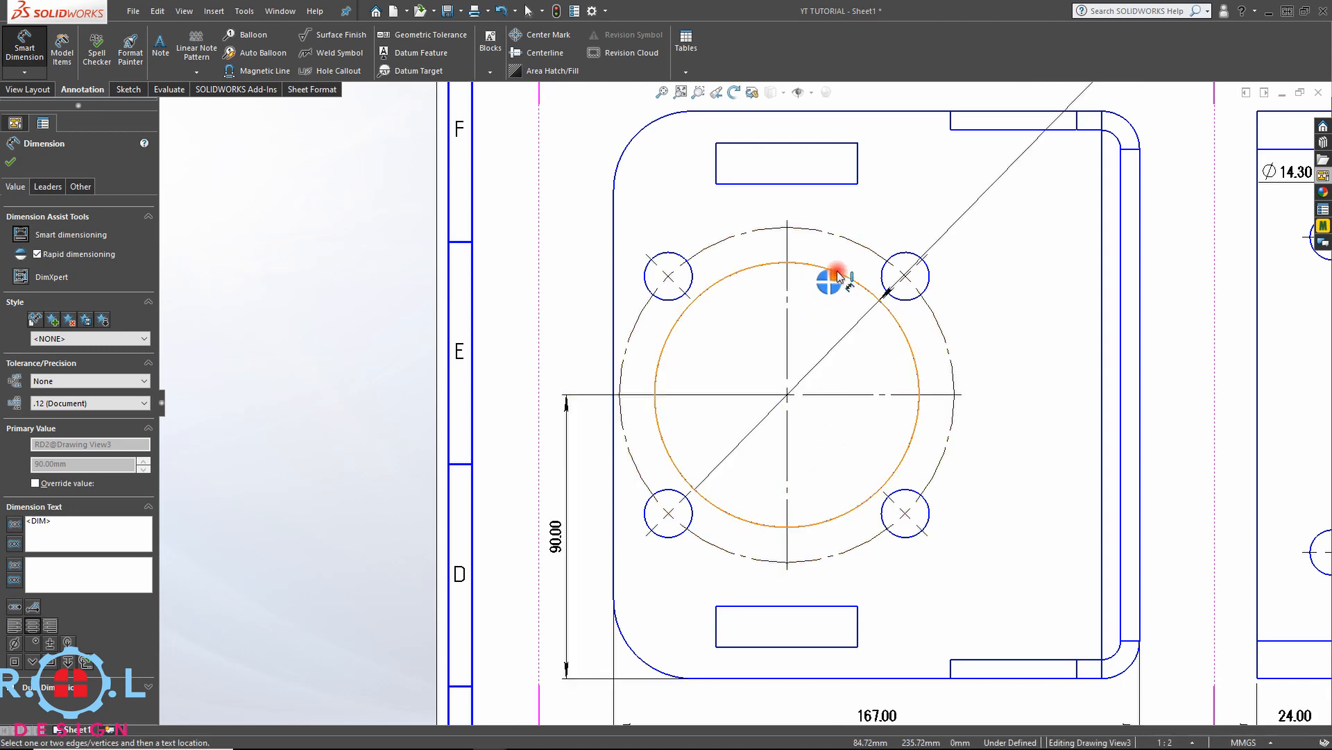
click(843, 114)
click(847, 118)
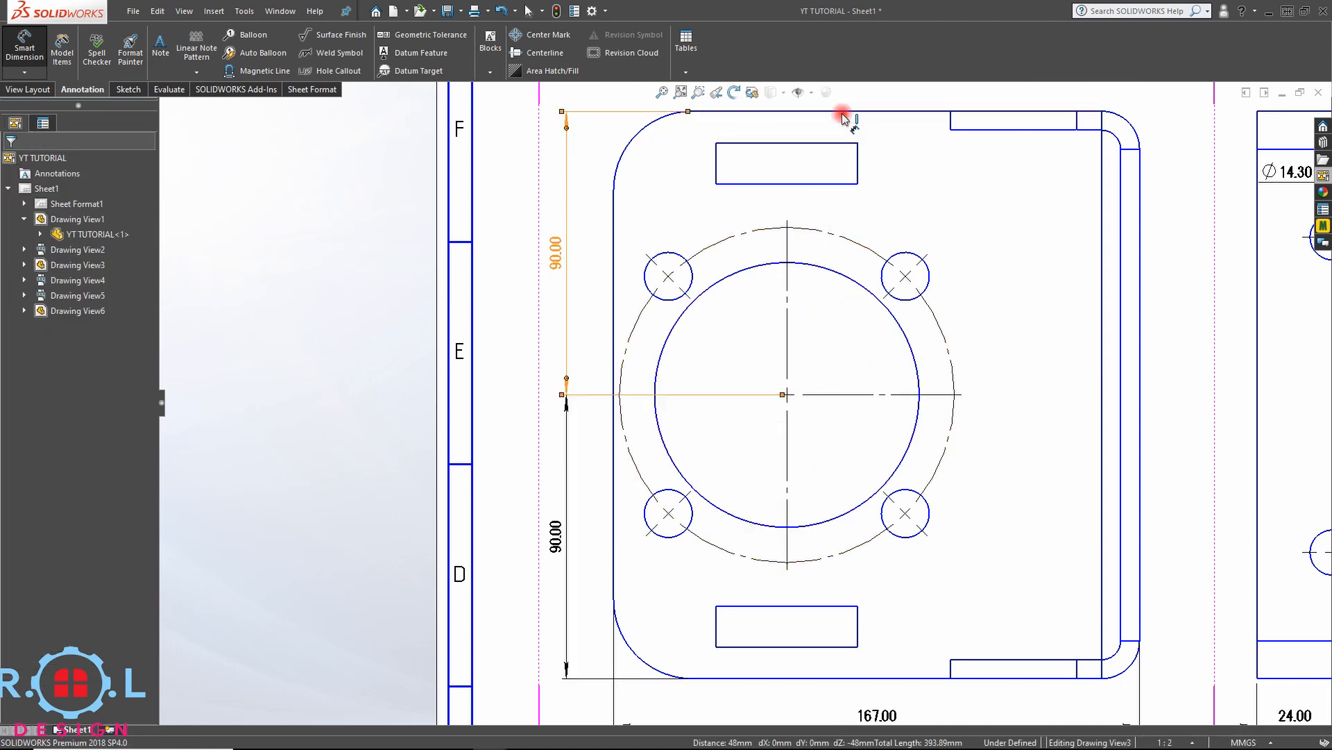
- Dimension the vertical distances from the large hole's centre to the upper slot's top edge and the lower slot's bottom edge
click(754, 193)
click(832, 275)
click(833, 273)
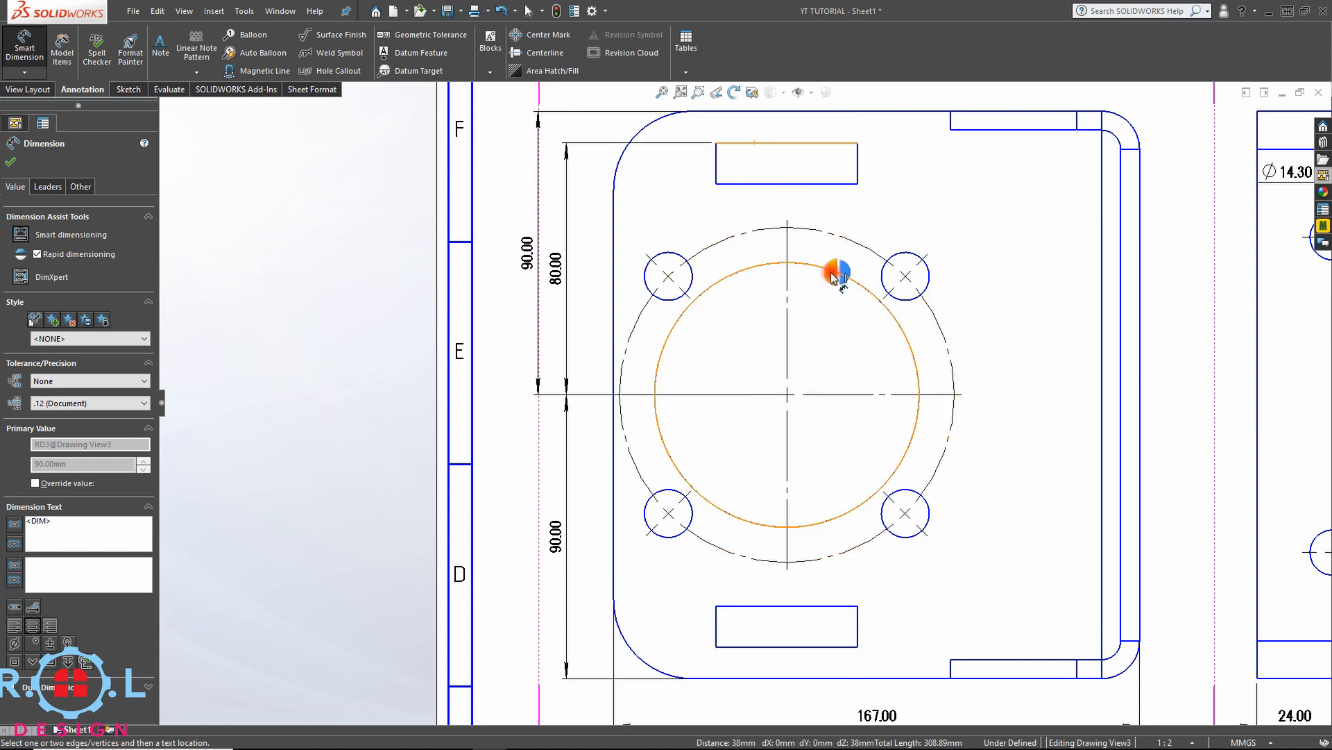
click(833, 273)
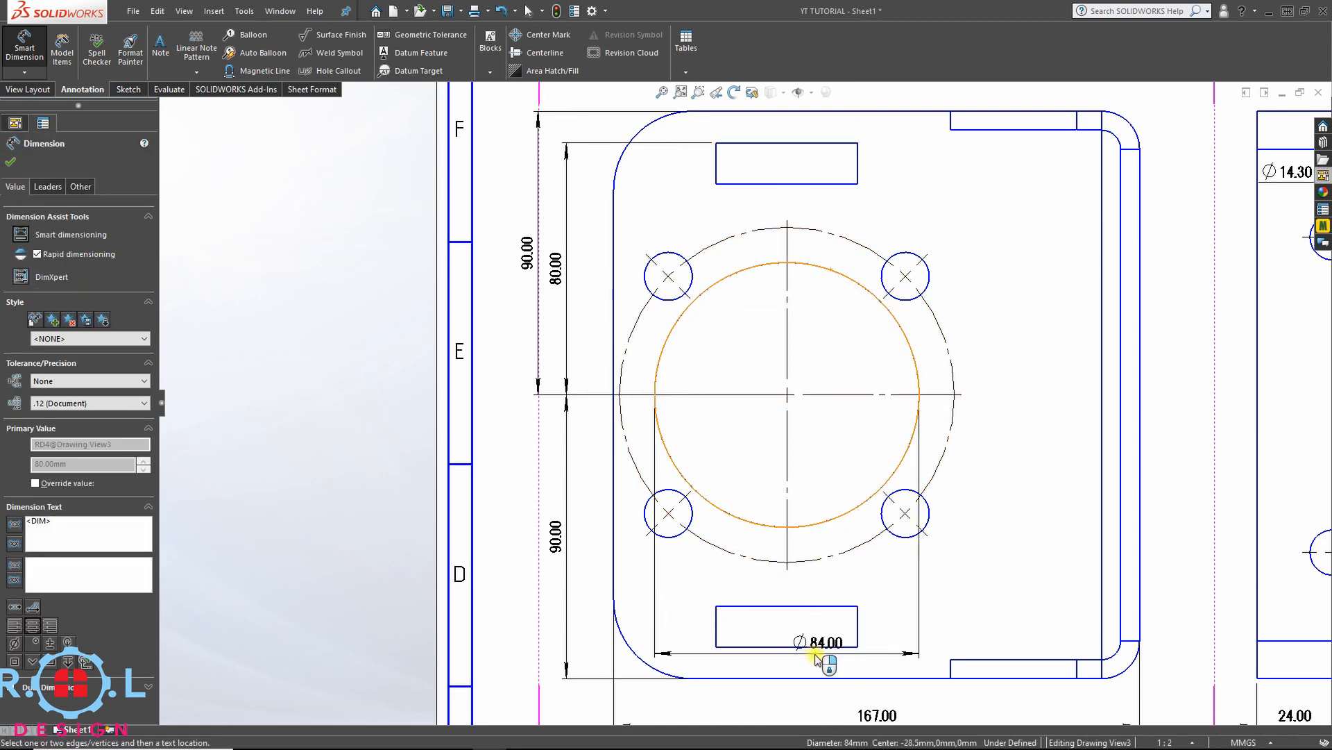
click(812, 648)
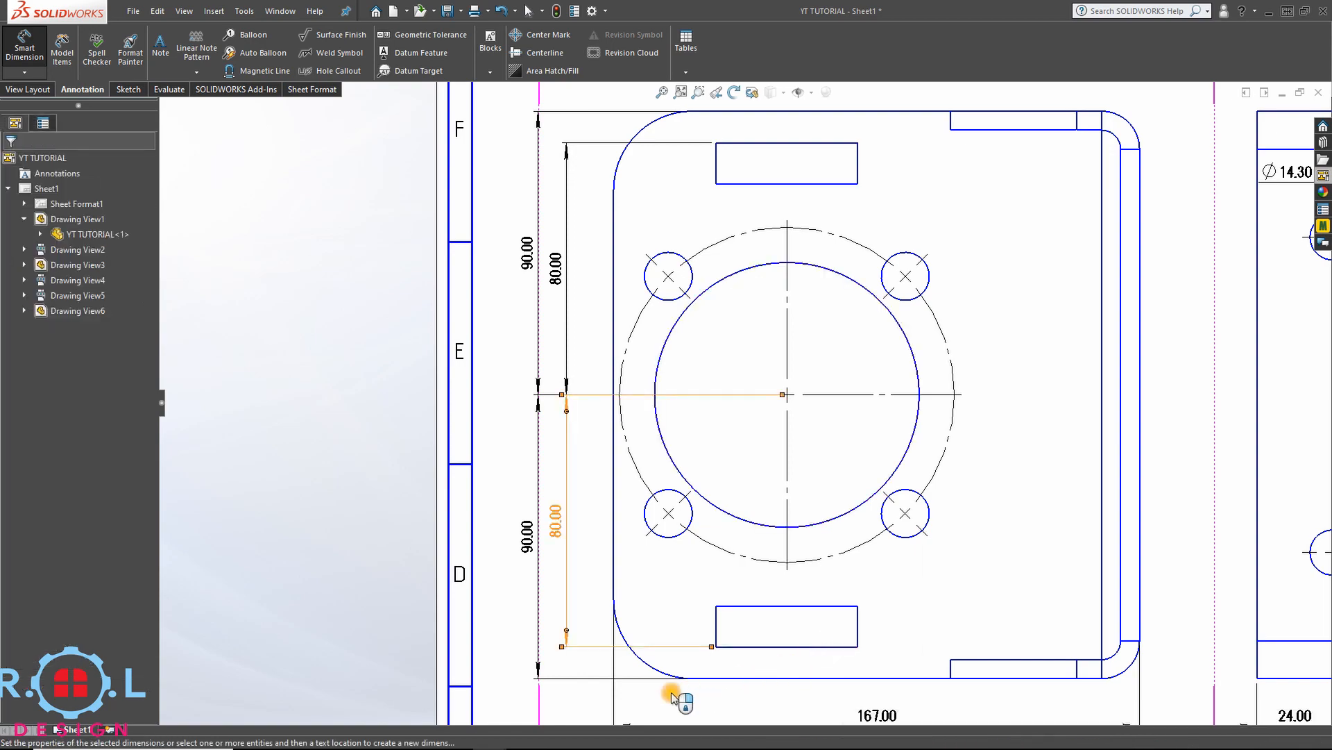
- Dimension the gap between the lower slot's bottom edge and the front view's lower edge
middle_drag(686, 692, 694, 683)
scroll(680, 569, down, 1)
scroll(684, 545, up, 1)
mouse_move(655, 534)
middle_down()
mouse_move(672, 458)
mouse_move(668, 345)
middle_up()
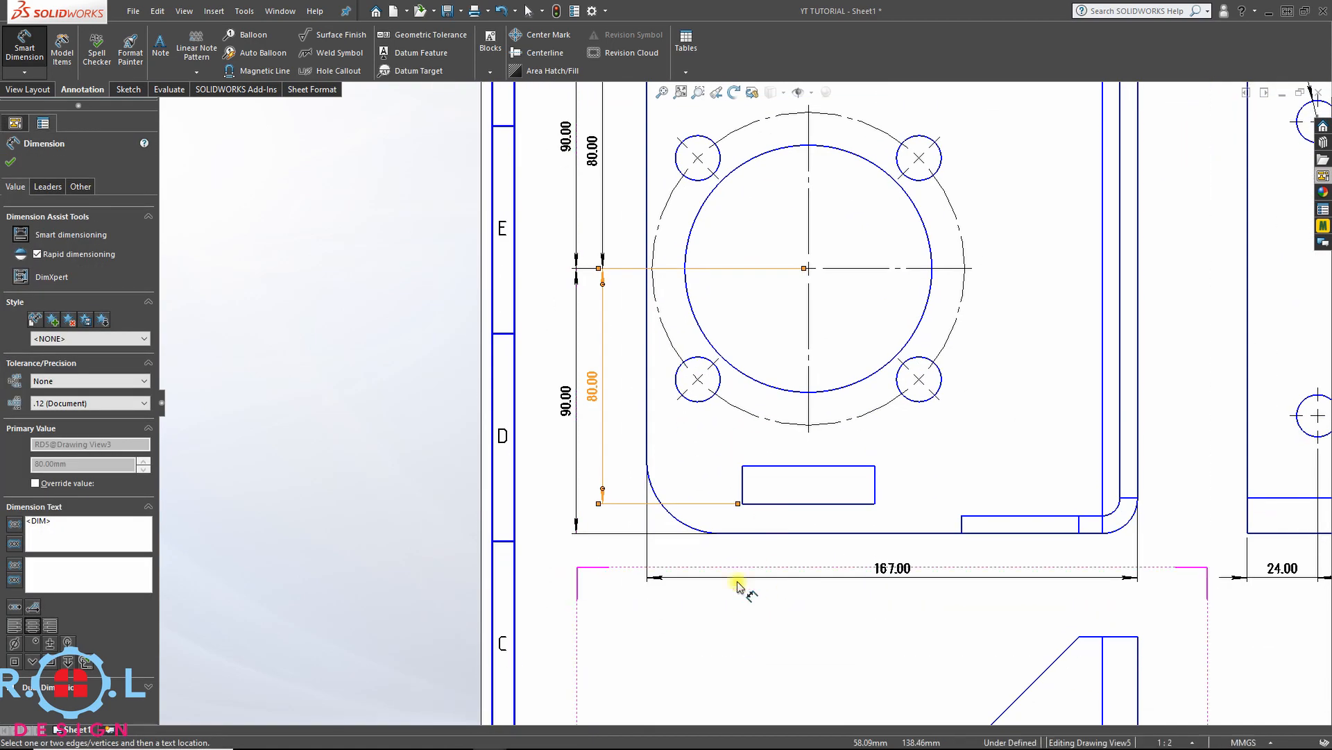
click(759, 533)
click(770, 504)
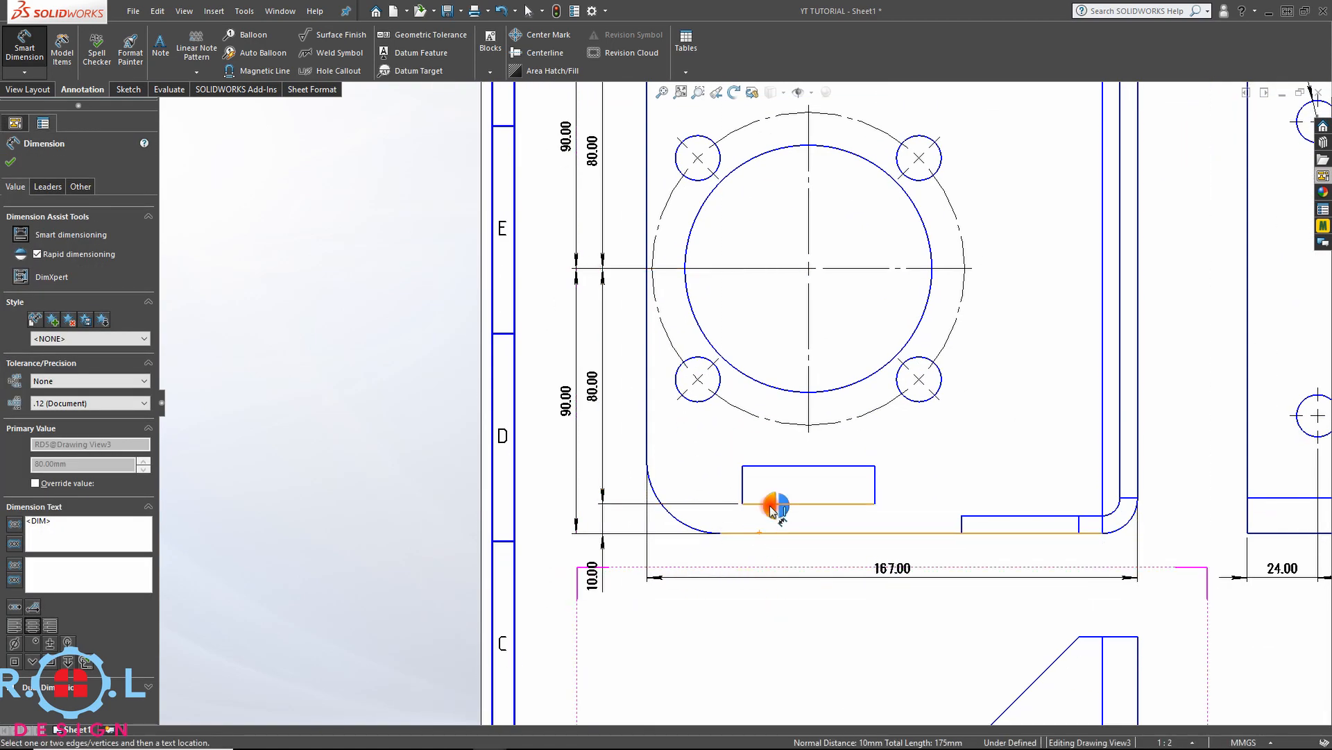
scroll(701, 582, up, 1)
click(695, 540)
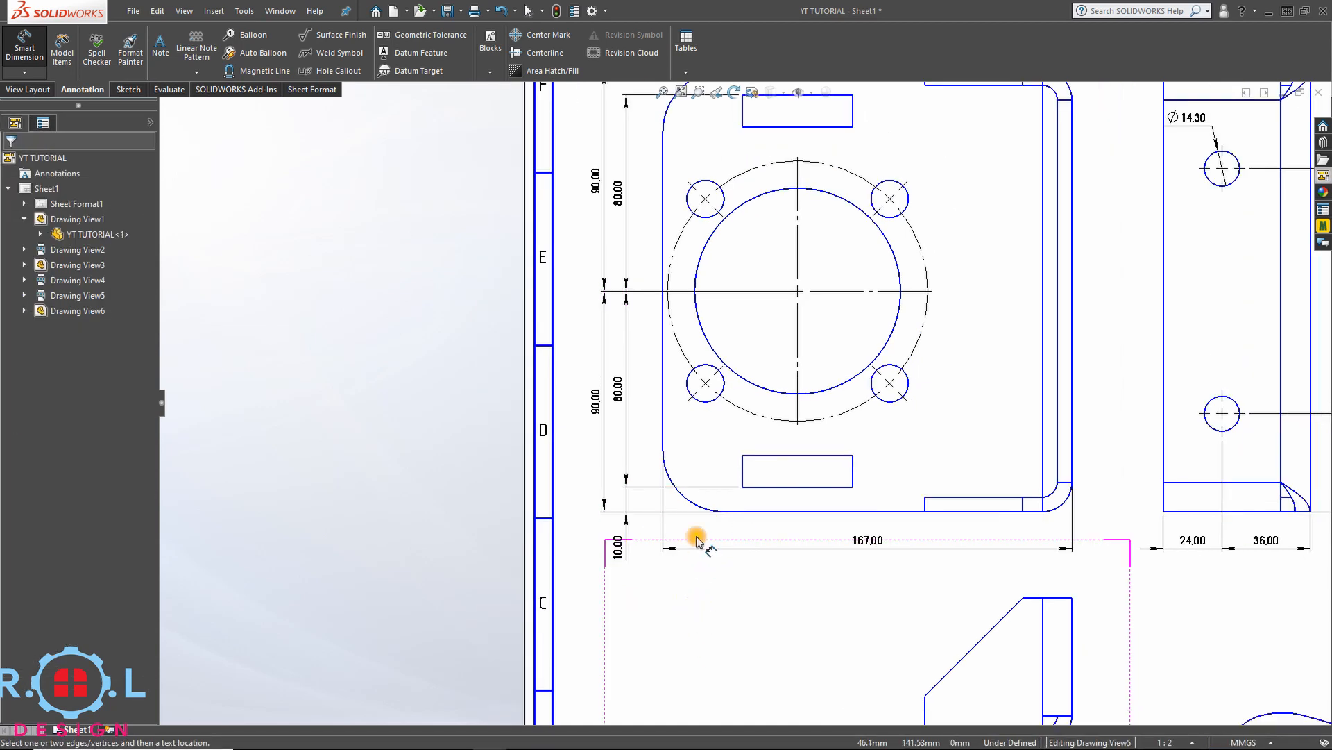
- Dimension the large central hole's diameter and the bolt circle's radius, placing both values right of the circles
middle_drag(750, 441, 686, 603)
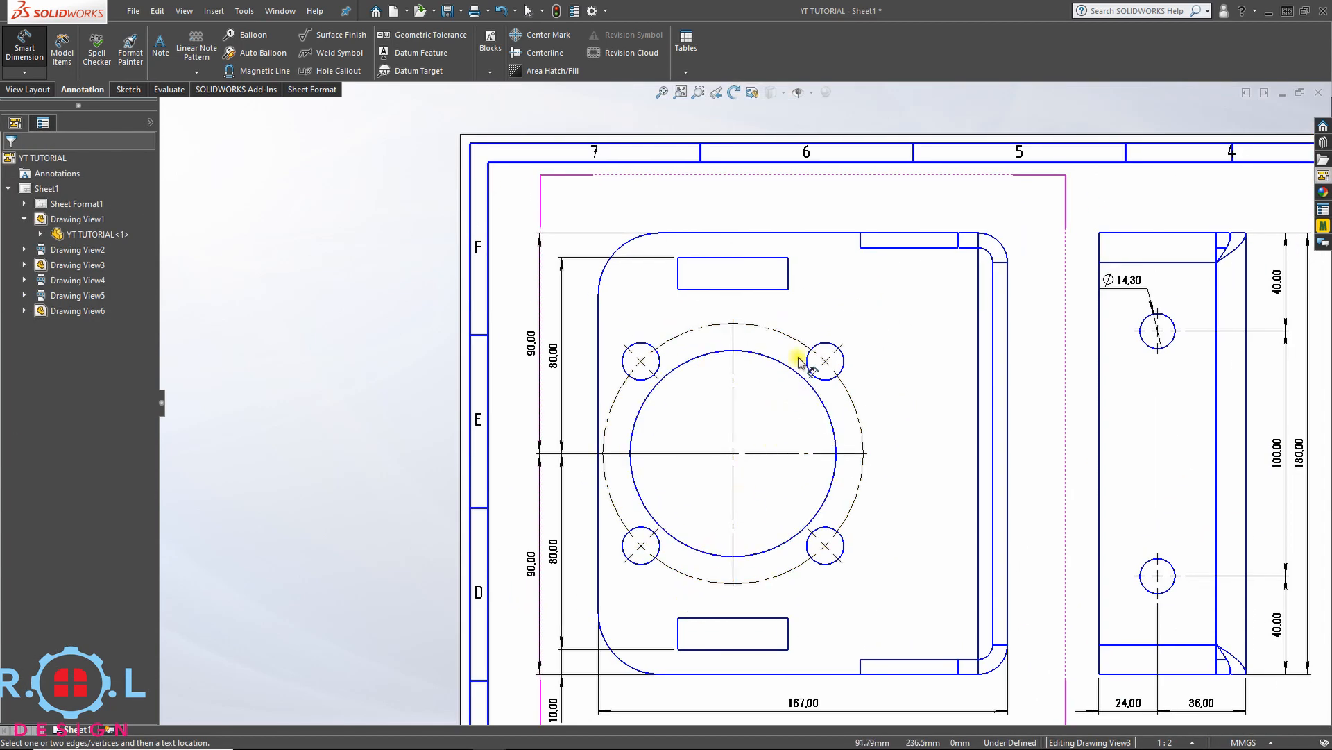
click(817, 387)
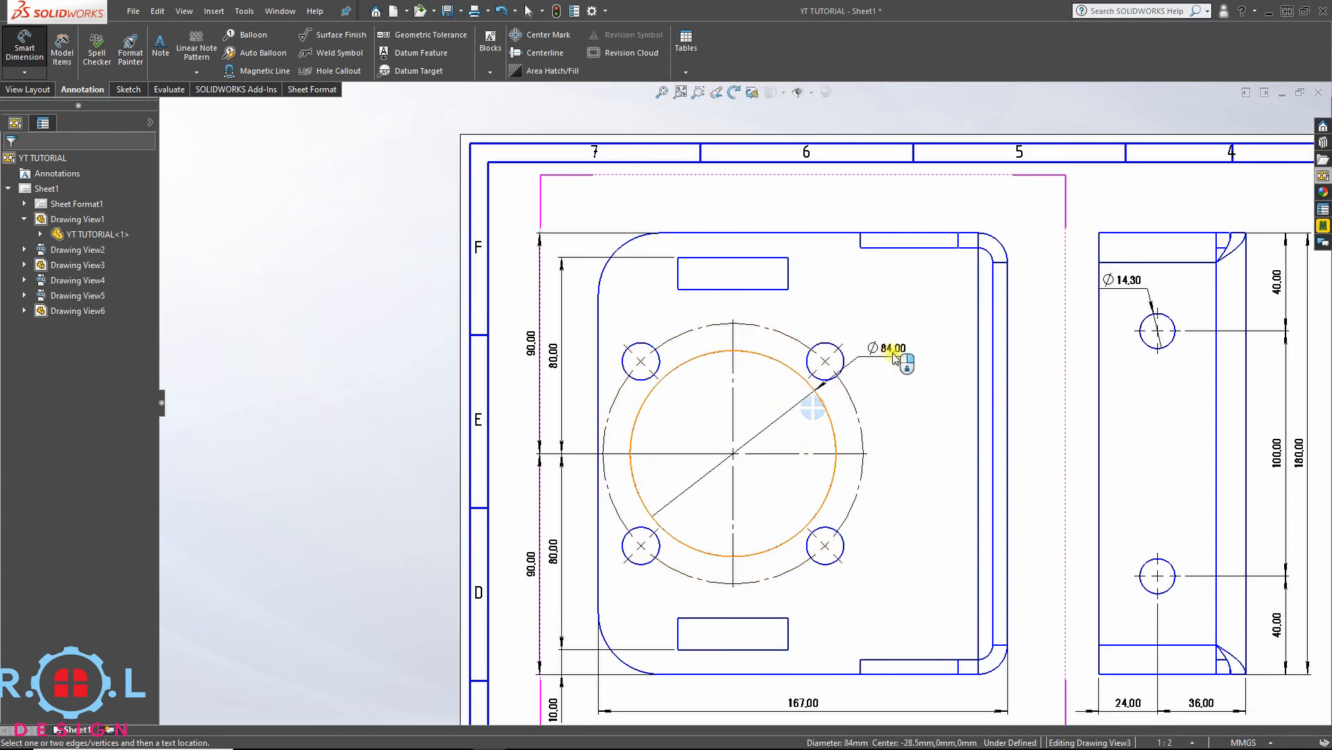
click(906, 371)
click(864, 440)
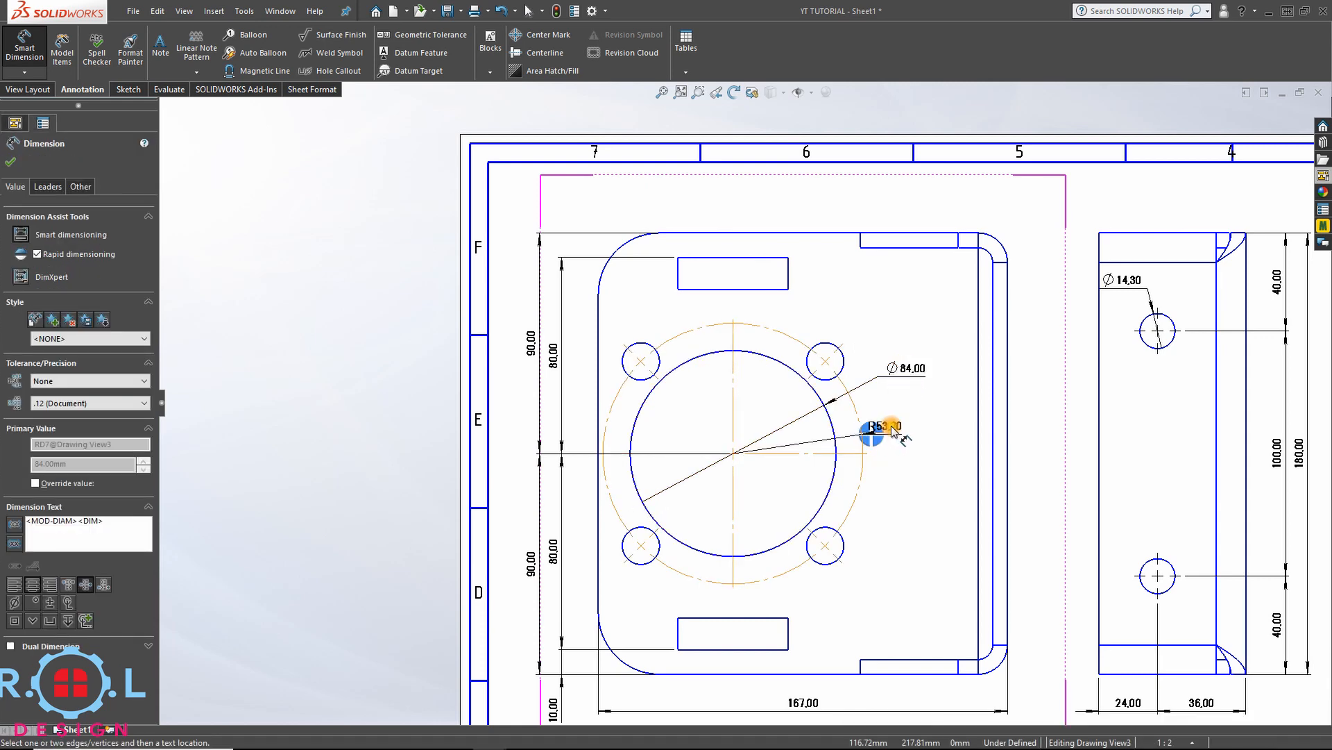
click(902, 403)
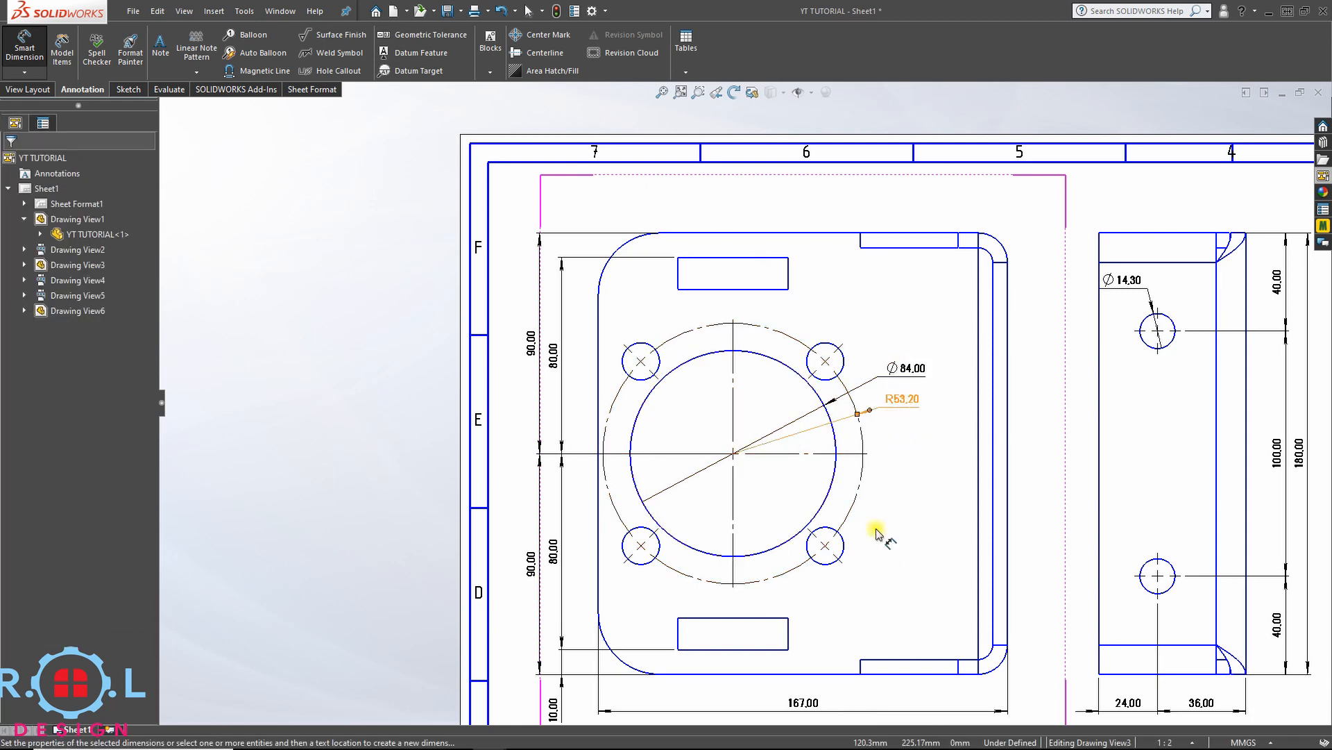
- Dimension the length of the front view's upper slot, placing the dimension above the view
scroll(902, 486, up, 3)
scroll(819, 411, down, 3)
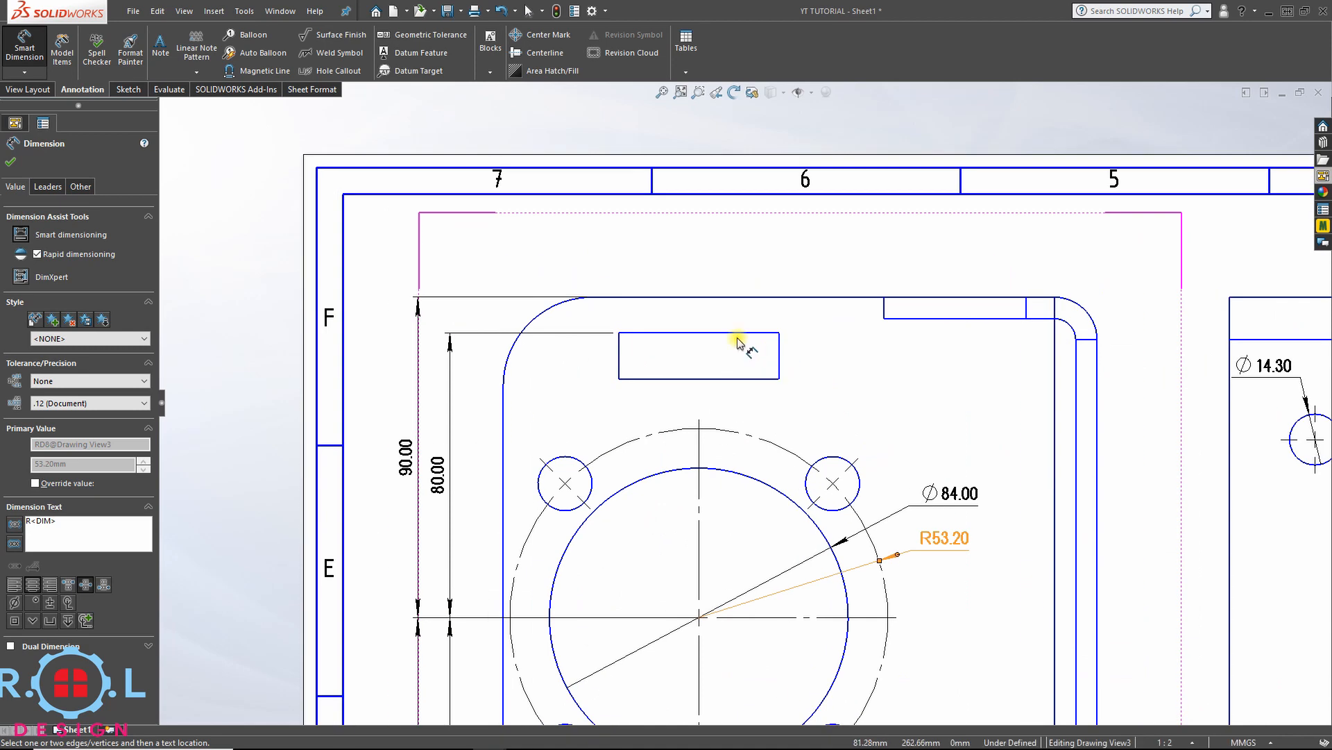
click(738, 333)
click(738, 338)
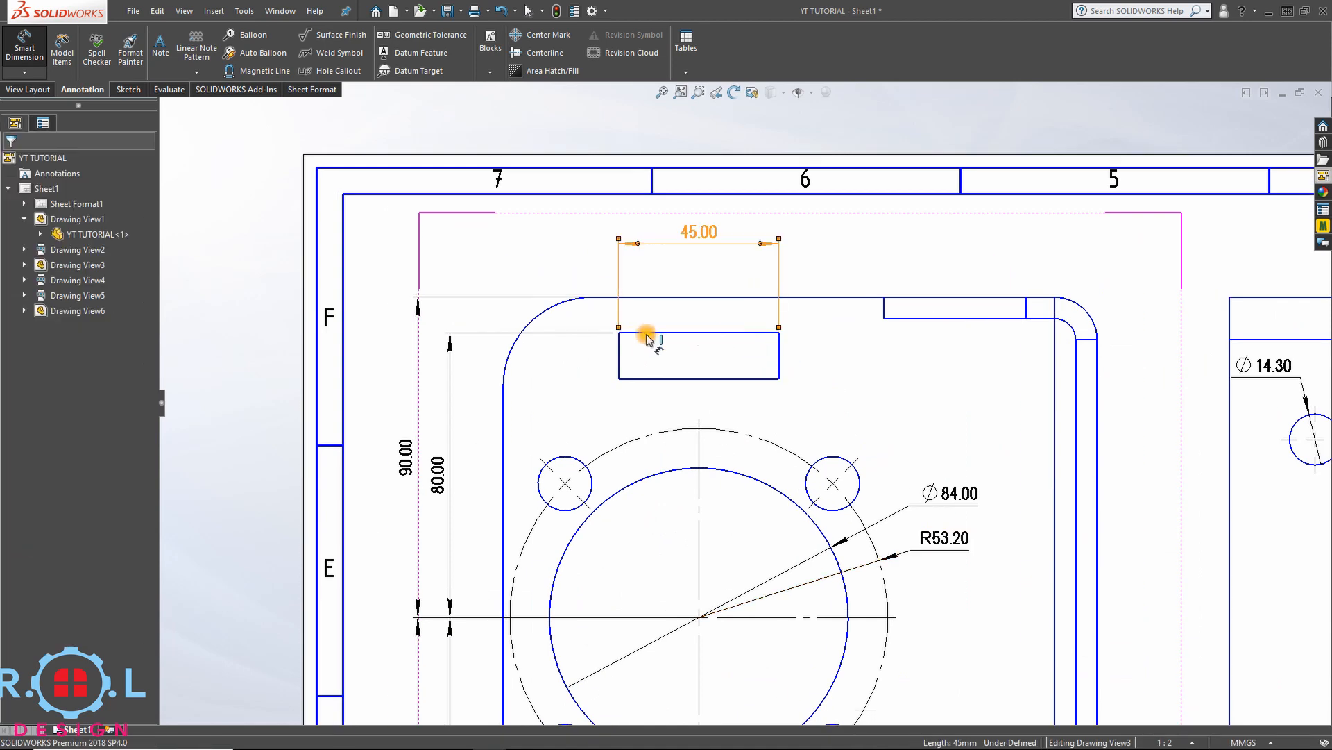
- Dimension the upper slot's distance from the front view's left edge above the view, and the slot's height to its right
click(502, 392)
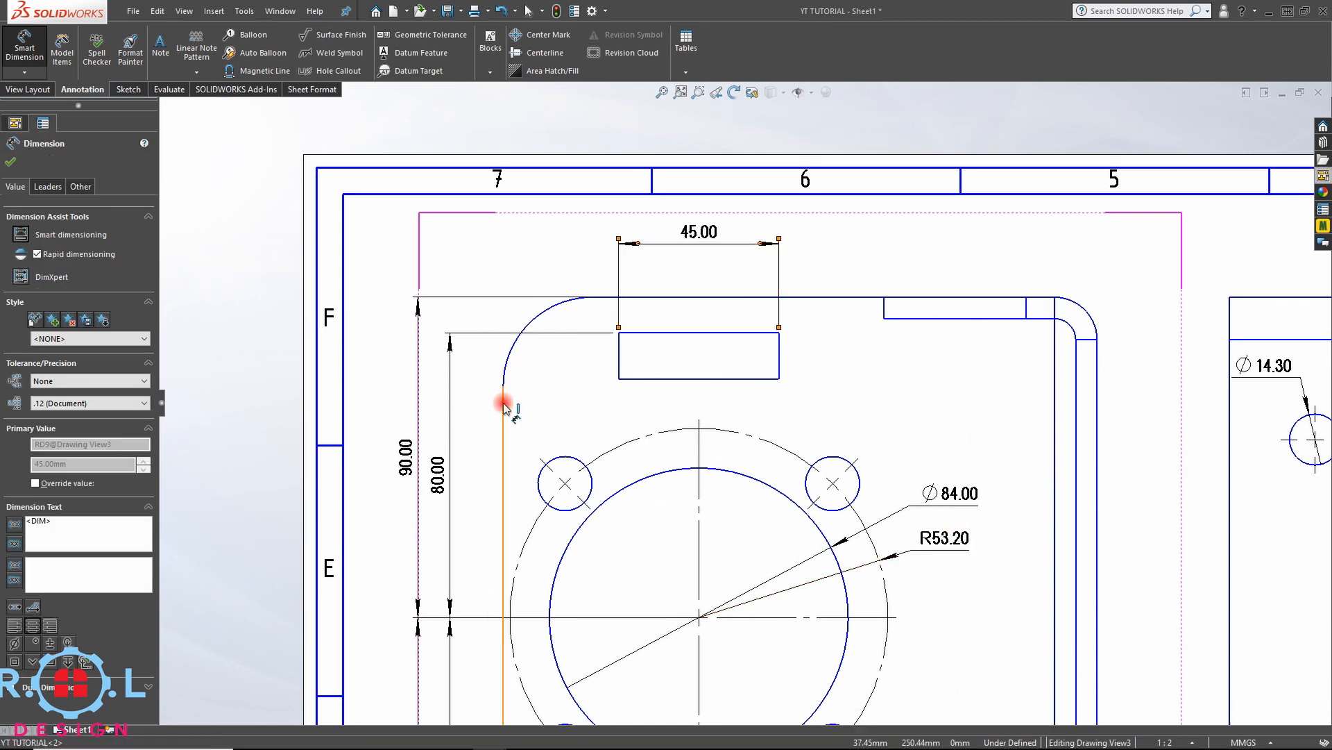
click(619, 350)
click(780, 351)
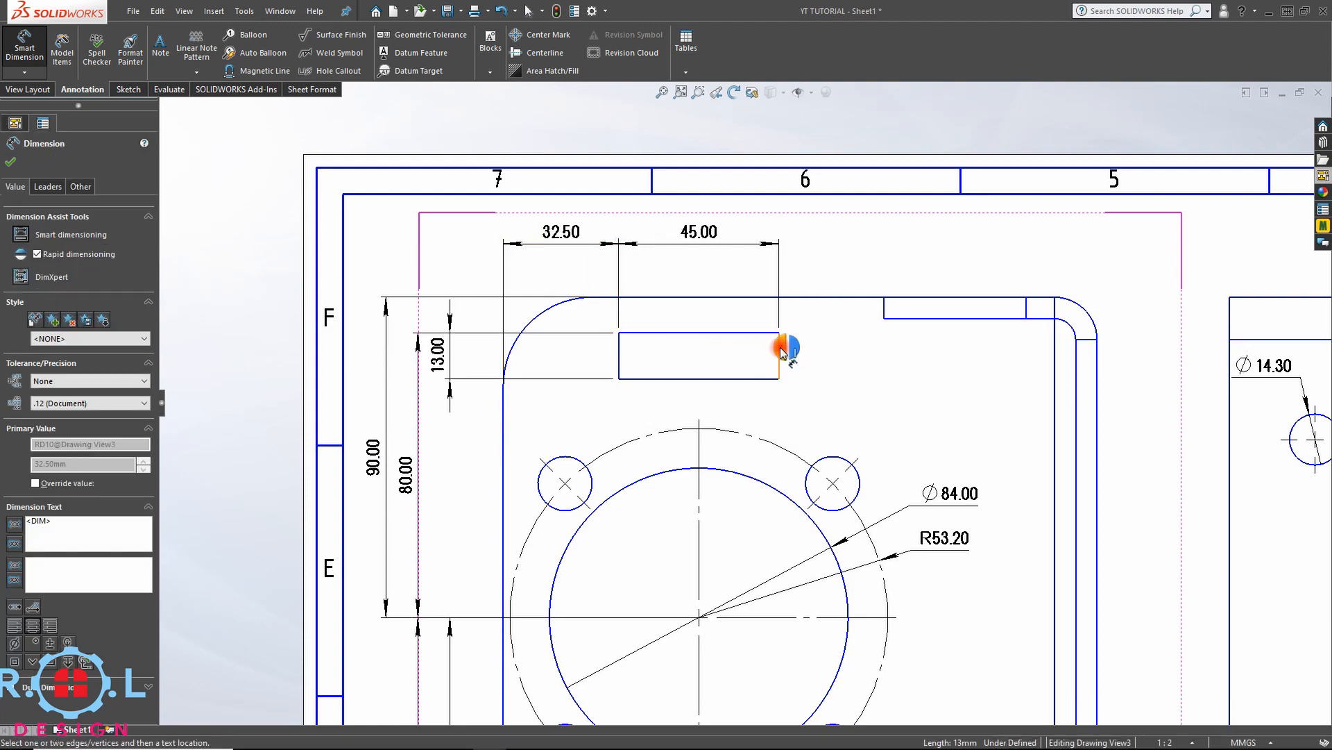
click(845, 273)
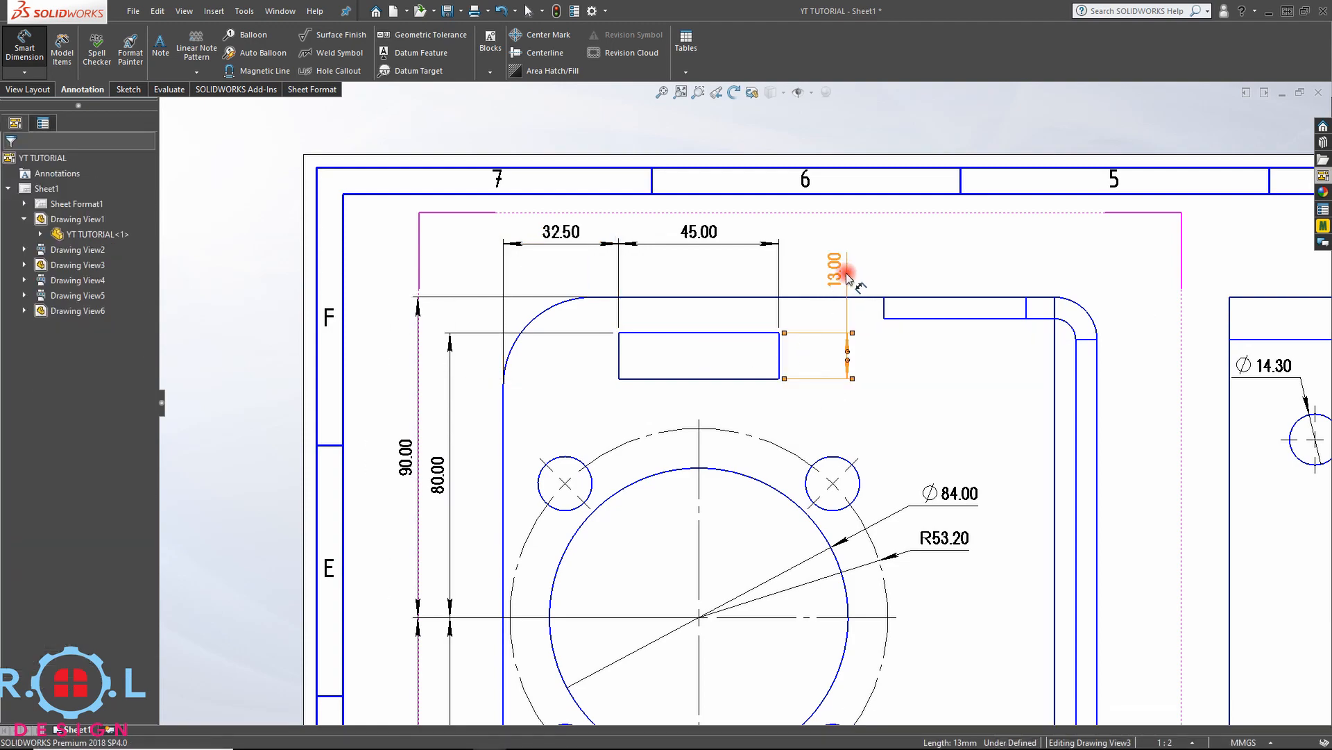
click(952, 263)
- Dimension the horizontal distance from the upper gusset flange's left end to the front view's right outer edge, above the view
scroll(998, 350, up, 1)
middle_drag(955, 383, 807, 388)
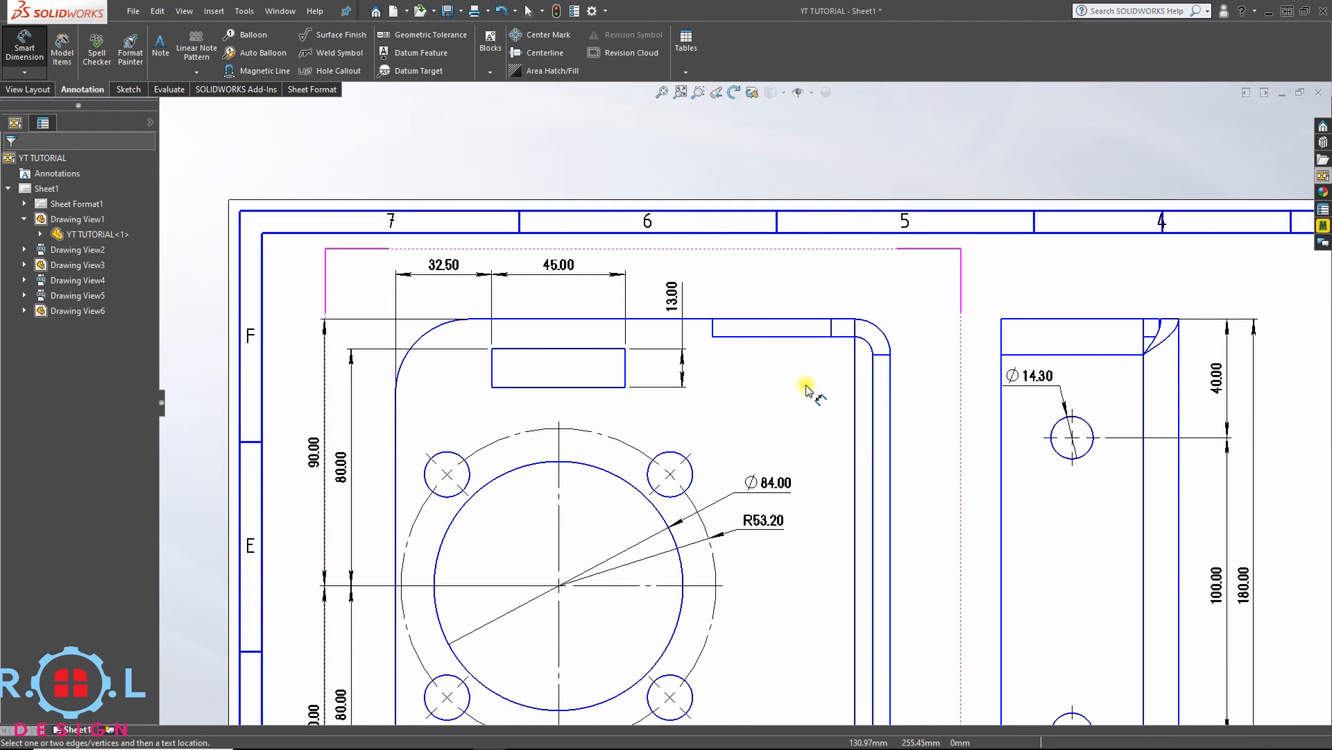
click(715, 328)
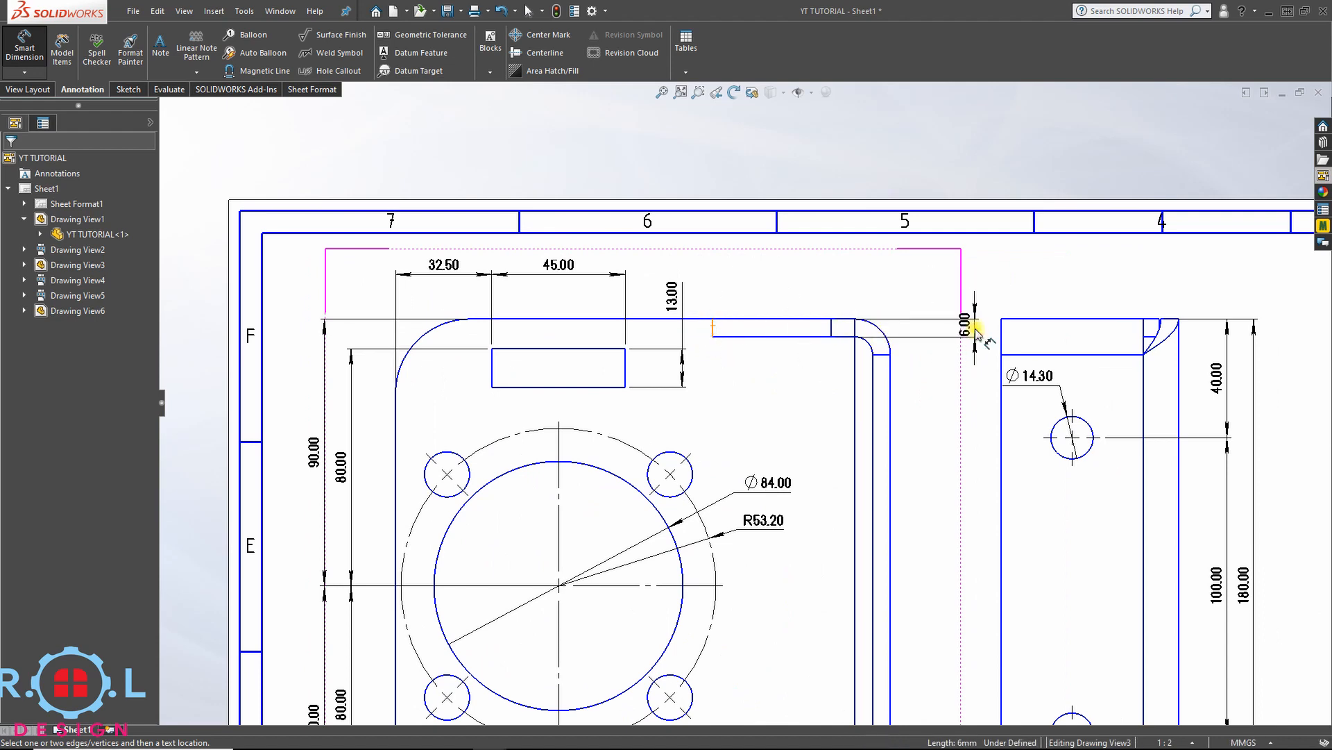
click(893, 381)
click(899, 381)
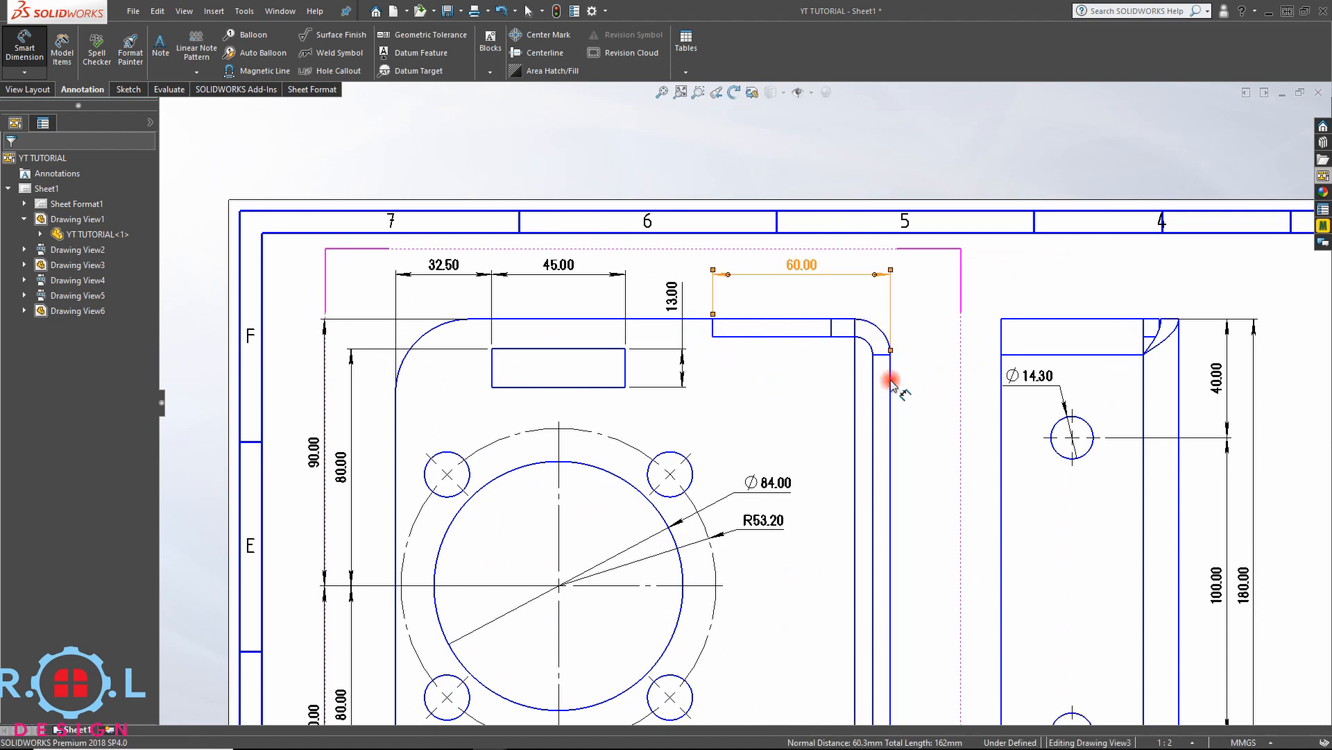
- Centre the upper slot's height value between its extension lines and dimension the horizontal gap between the slot and the gusset flange
click(678, 375)
click(717, 331)
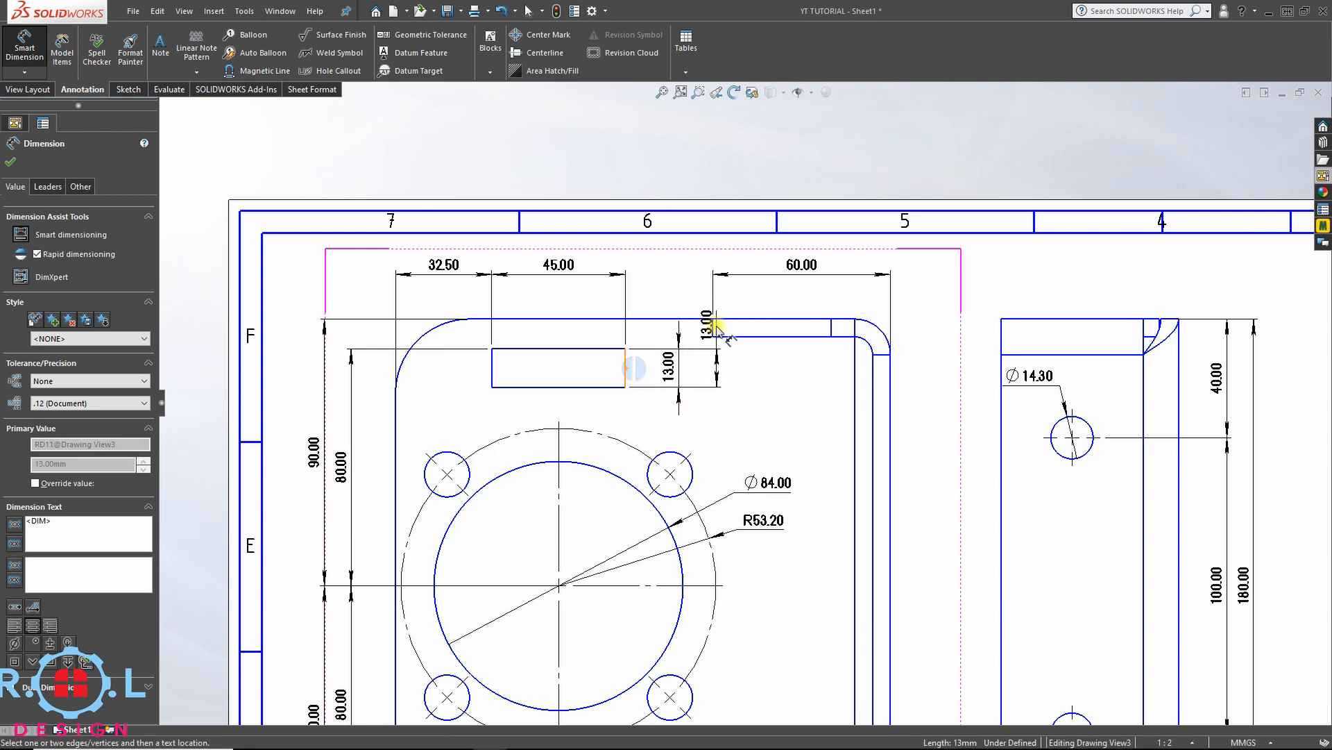
key(Escape)
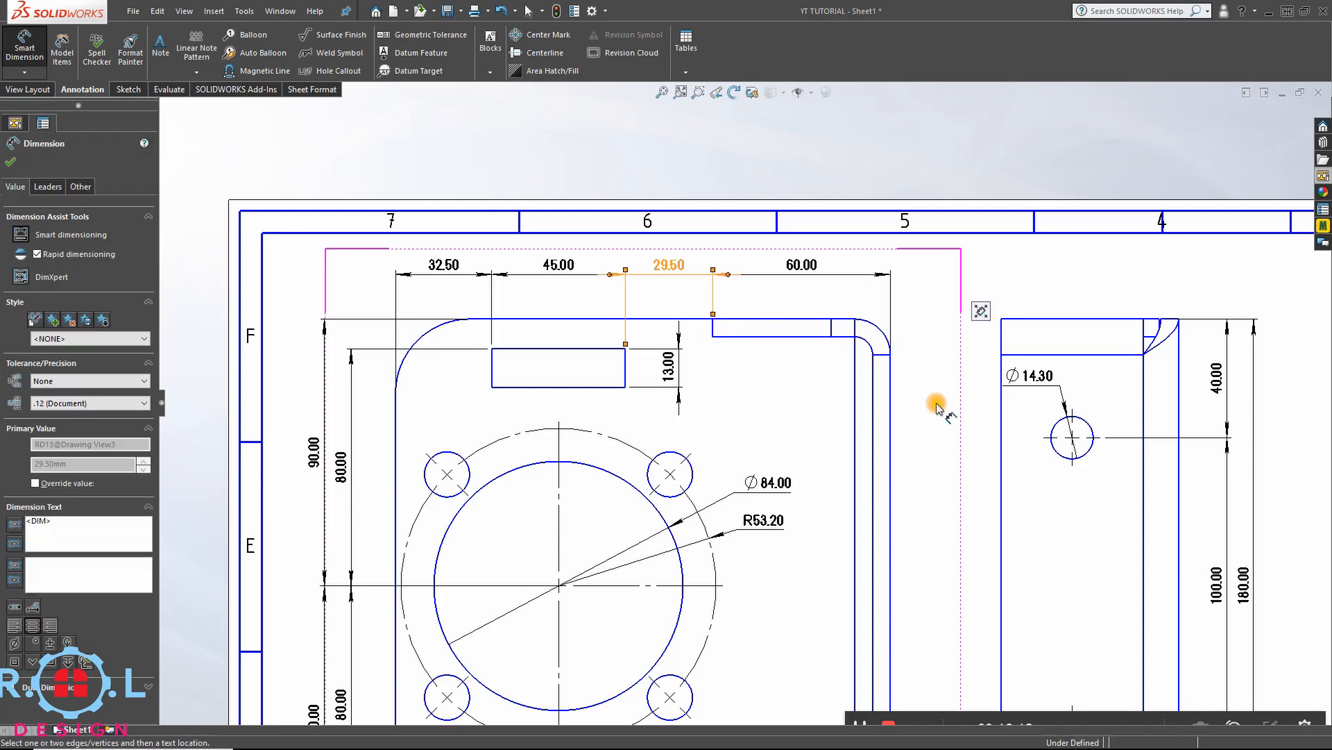
- Dimension the overall height of the view below the front view, from the flange's top edge to the plate's underside
key(z)
scroll(840, 492, up, 1)
middle_drag(843, 524, 844, 294)
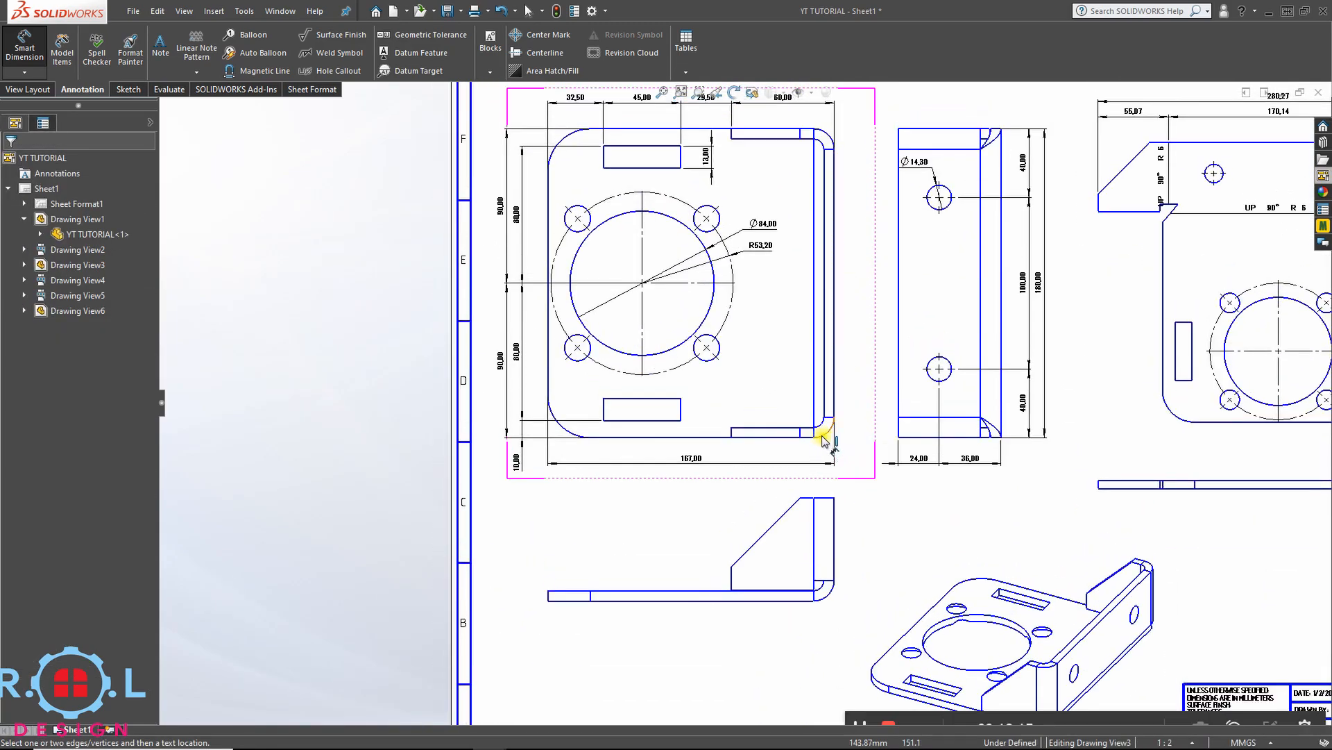
middle_drag(814, 445, 731, 528)
scroll(751, 480, up, 1)
middle_drag(751, 480, 790, 408)
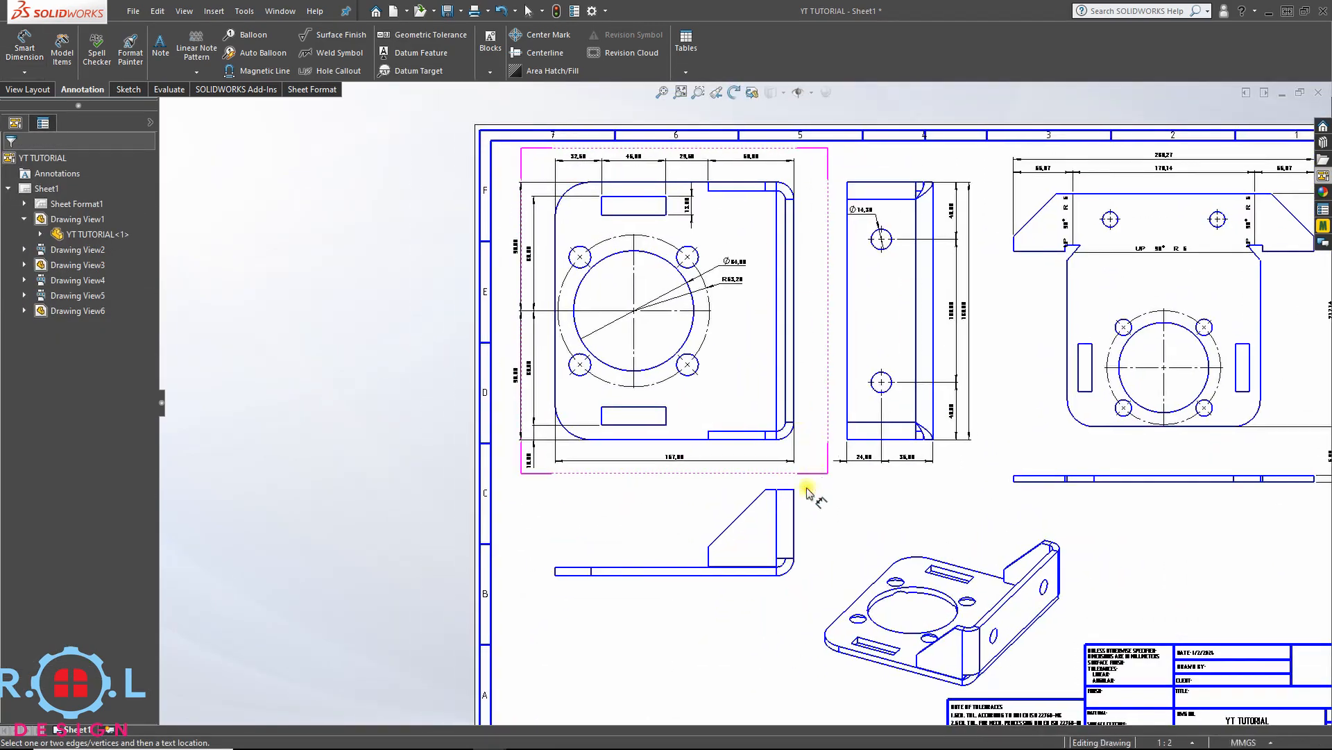
scroll(799, 552, down, 3)
click(776, 431)
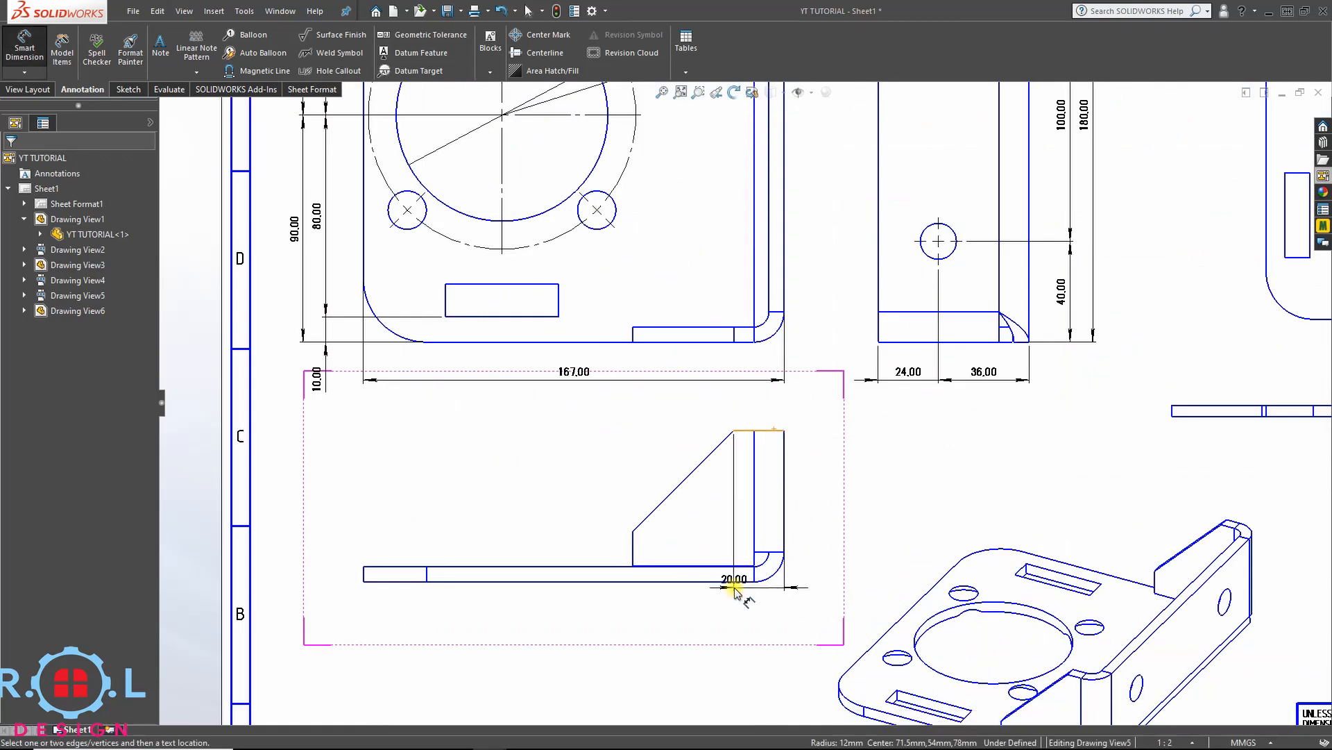
click(729, 583)
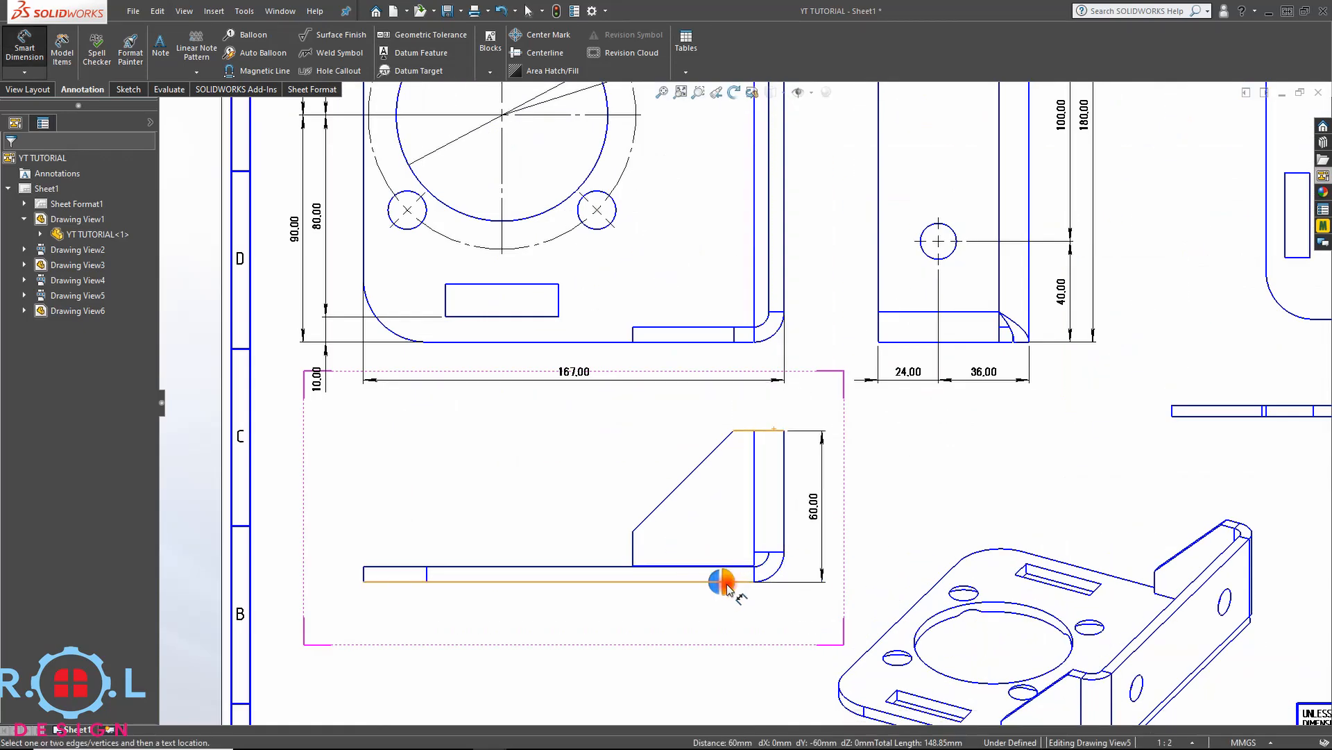
- Dimension the lower view's overall length and the distance from the plate's left end to the gusset's short vertical edge, below the view
click(791, 510)
click(785, 521)
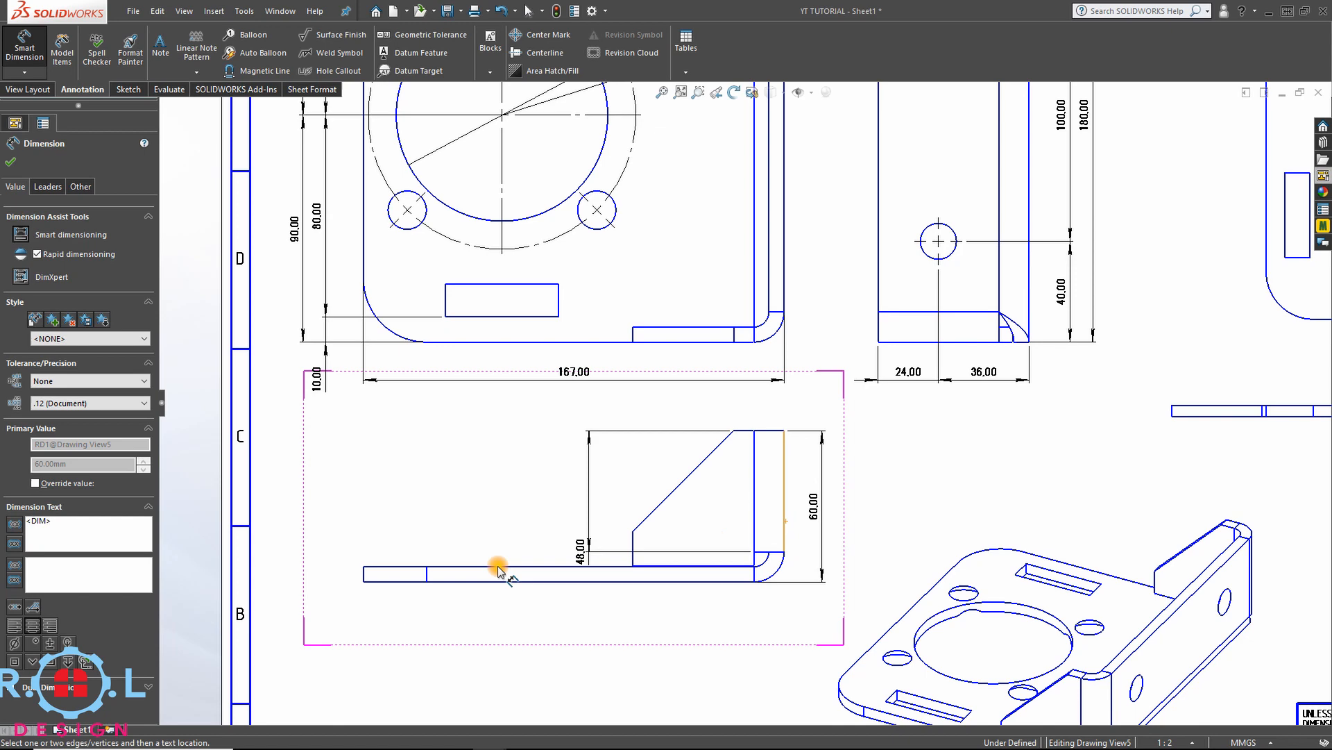
click(364, 578)
click(364, 577)
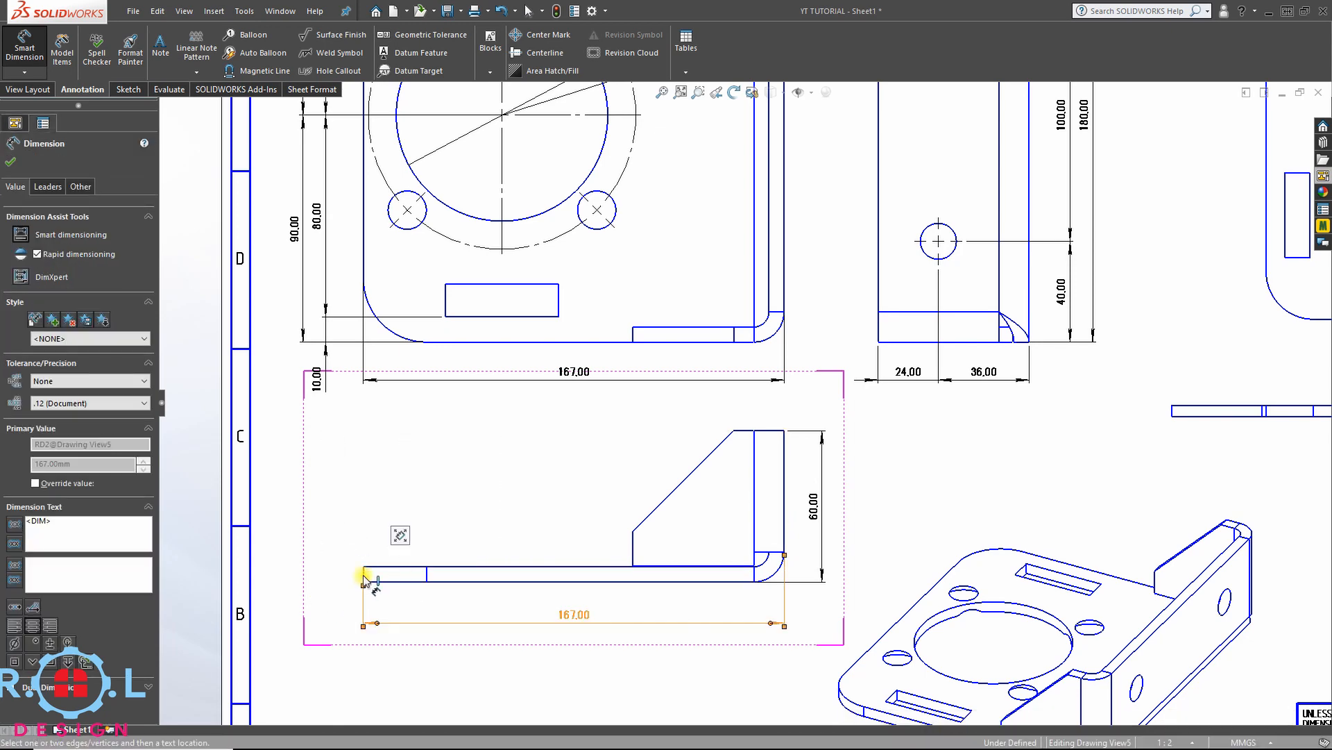
click(363, 576)
click(633, 553)
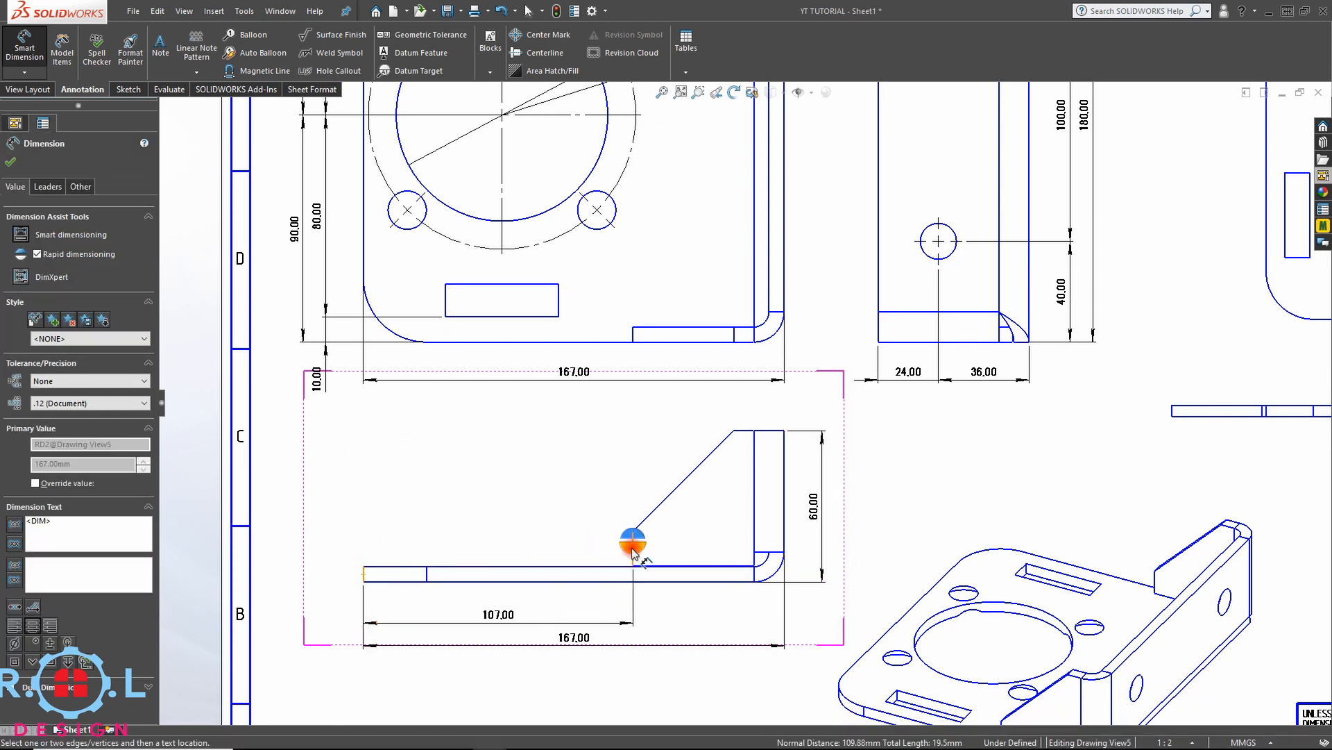
click(632, 551)
click(633, 548)
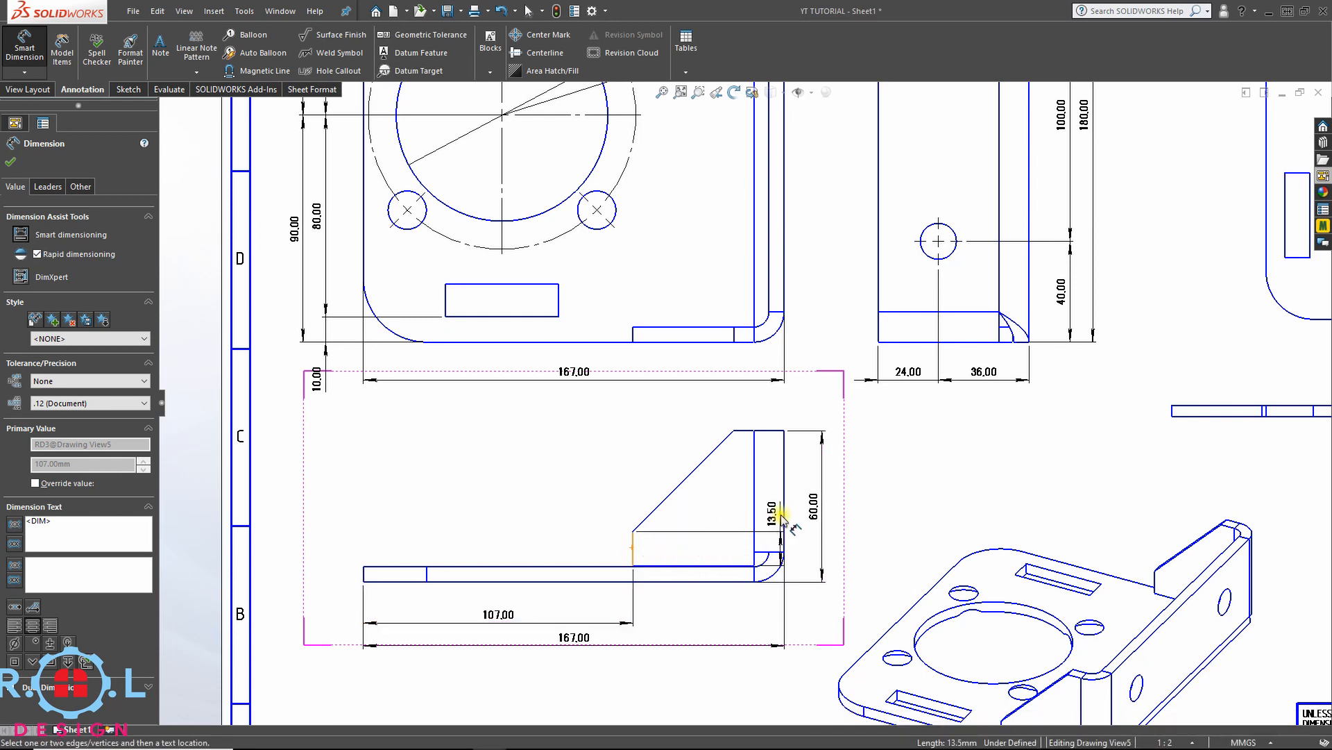
click(784, 516)
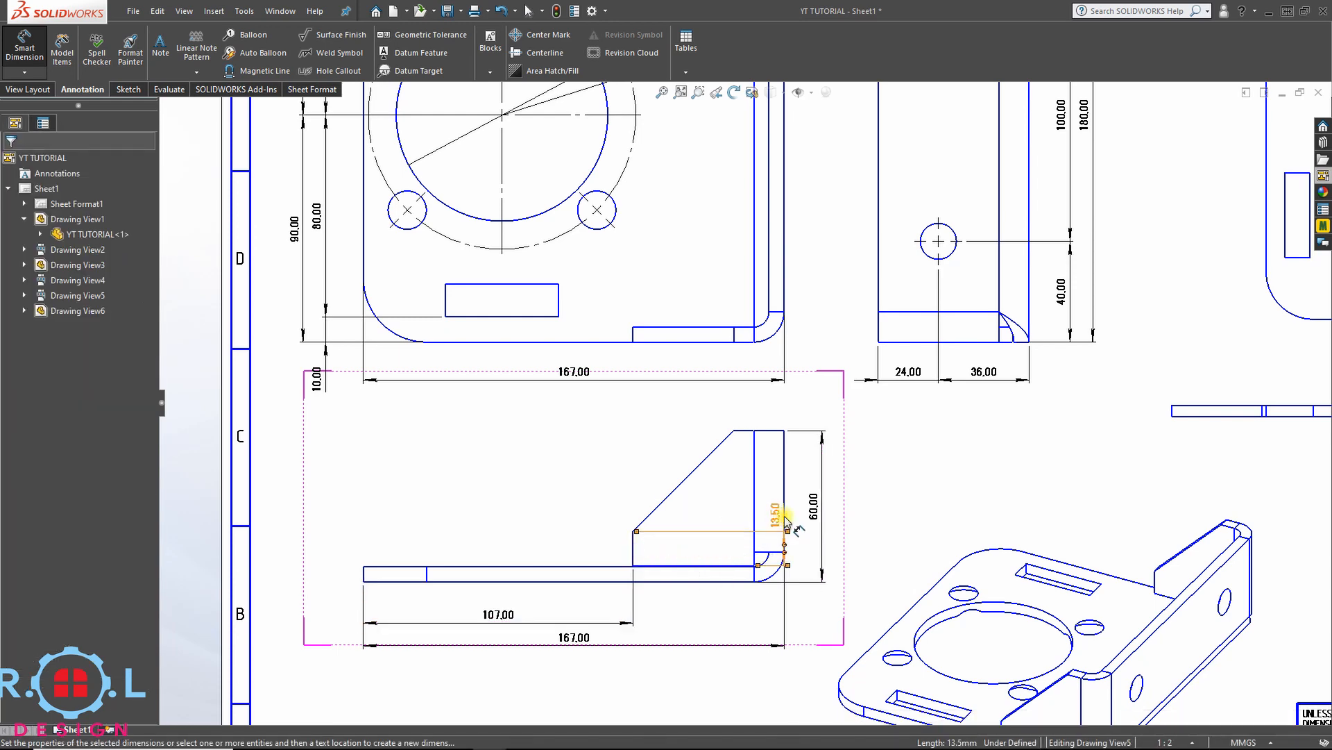
key(Delete)
- Dimension the gusset's full width below the lower view and the length of its short vertical edge to the left of it
scroll(775, 532, down, 2)
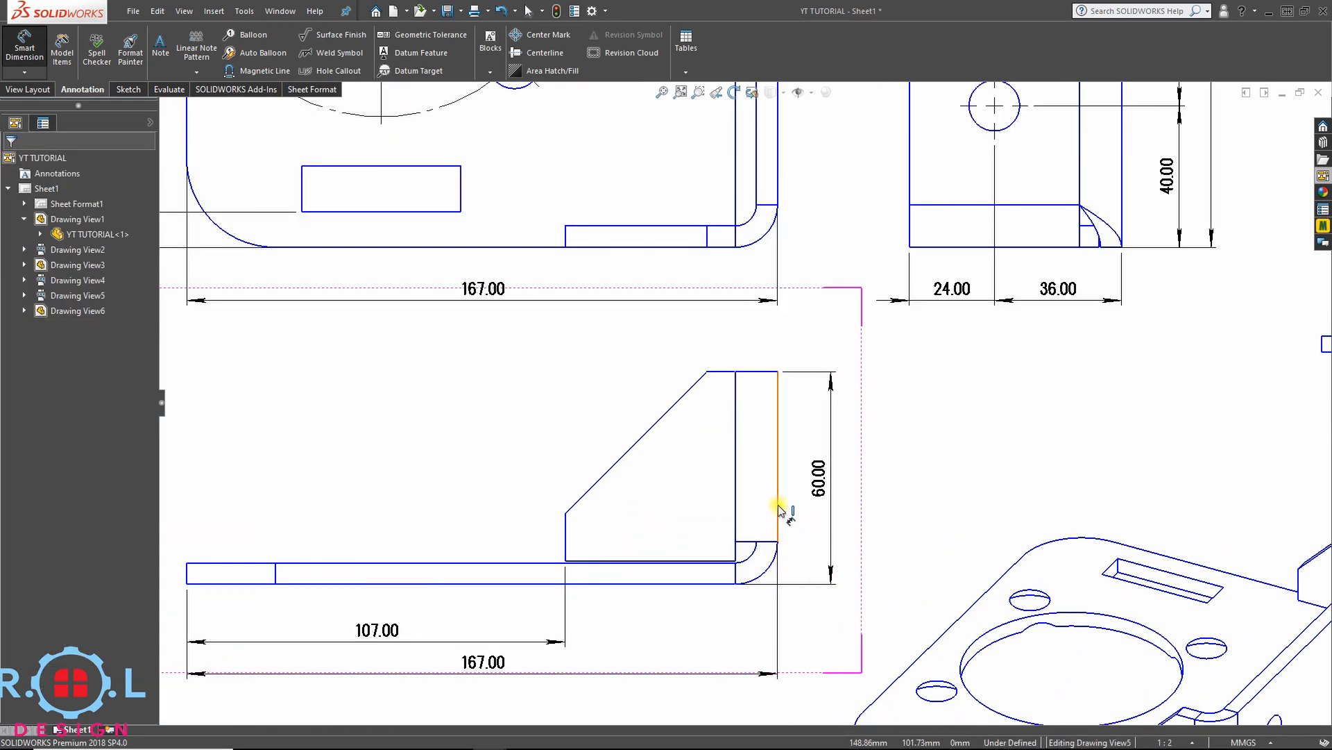
click(778, 510)
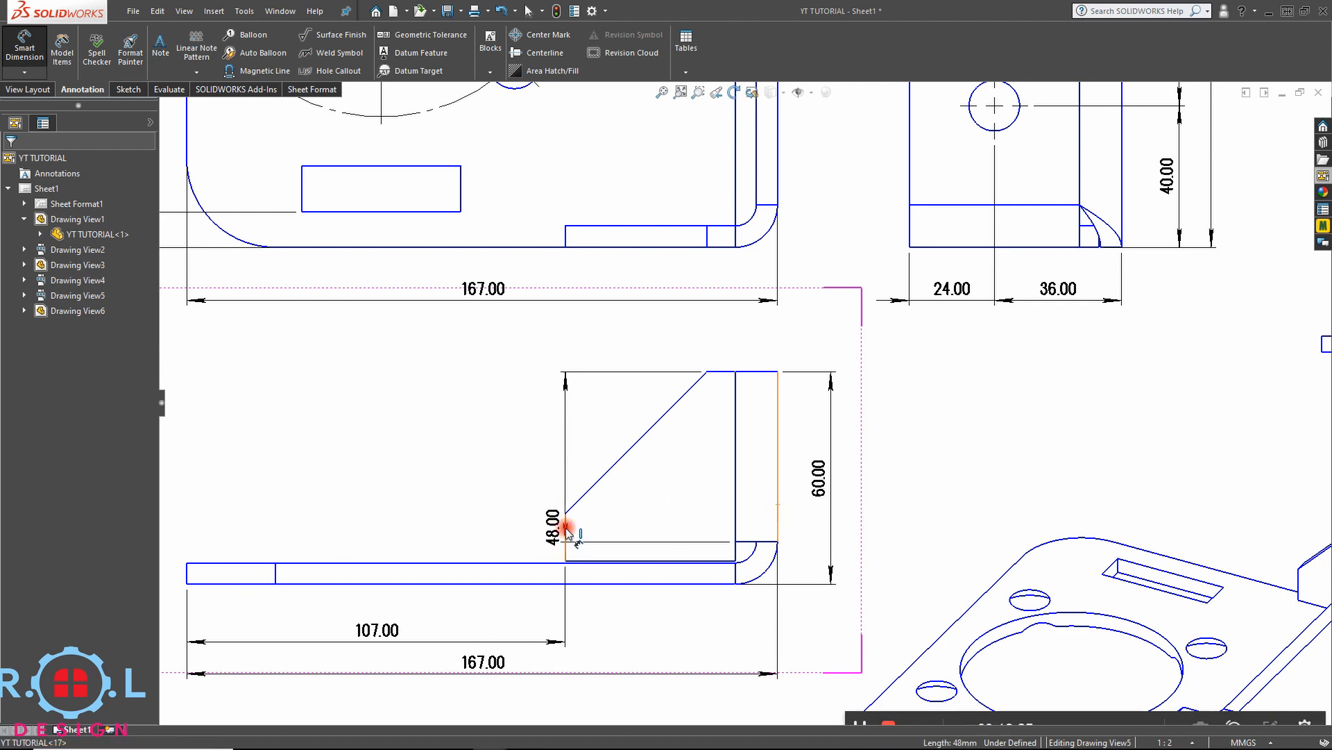
click(567, 531)
click(566, 533)
click(566, 534)
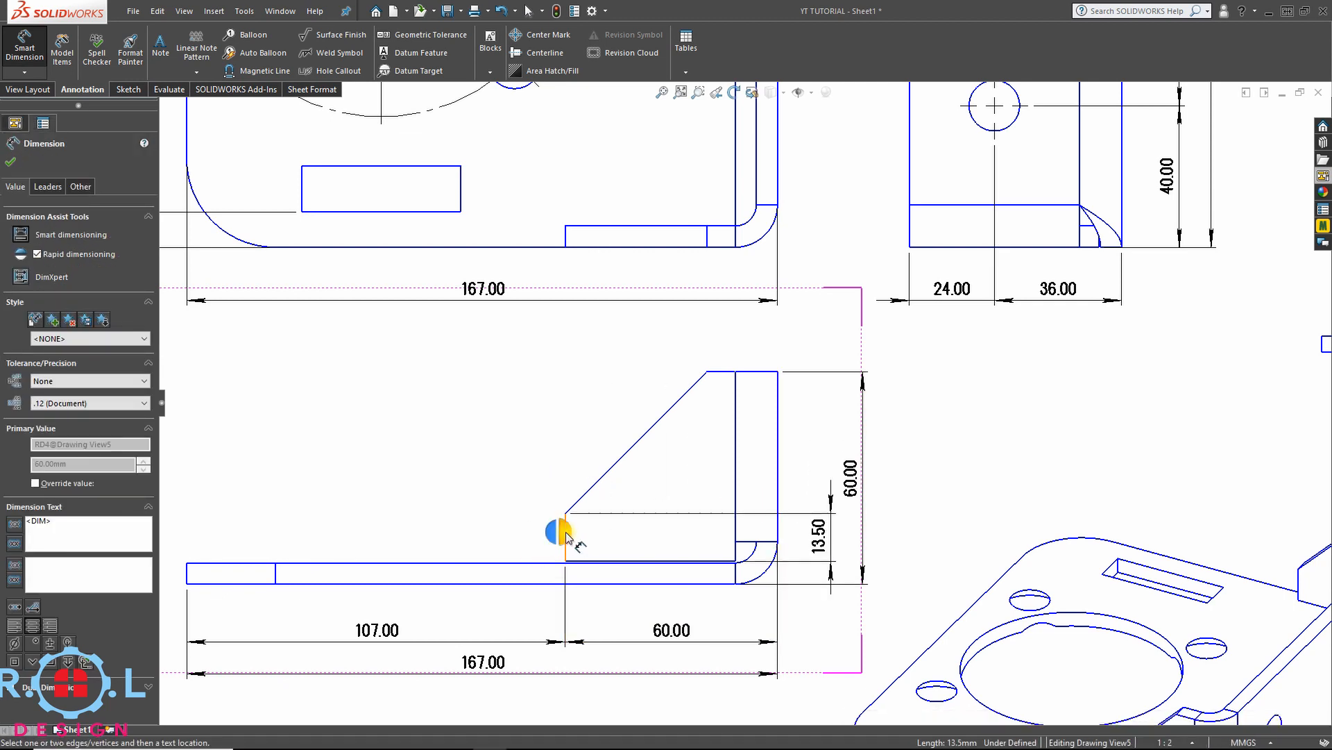
click(505, 542)
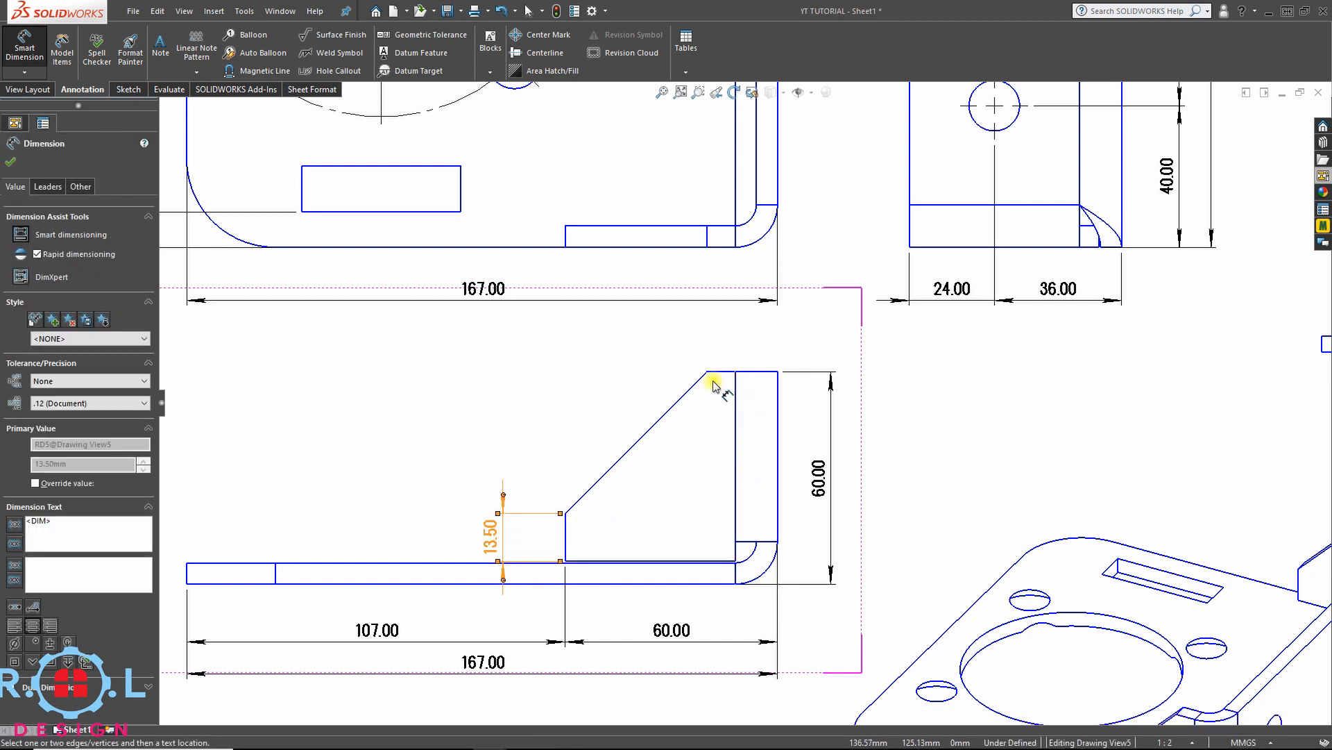
- Dimension the top width from the gusset's sloped corner to the flange's outer face, above the lower view
click(778, 404)
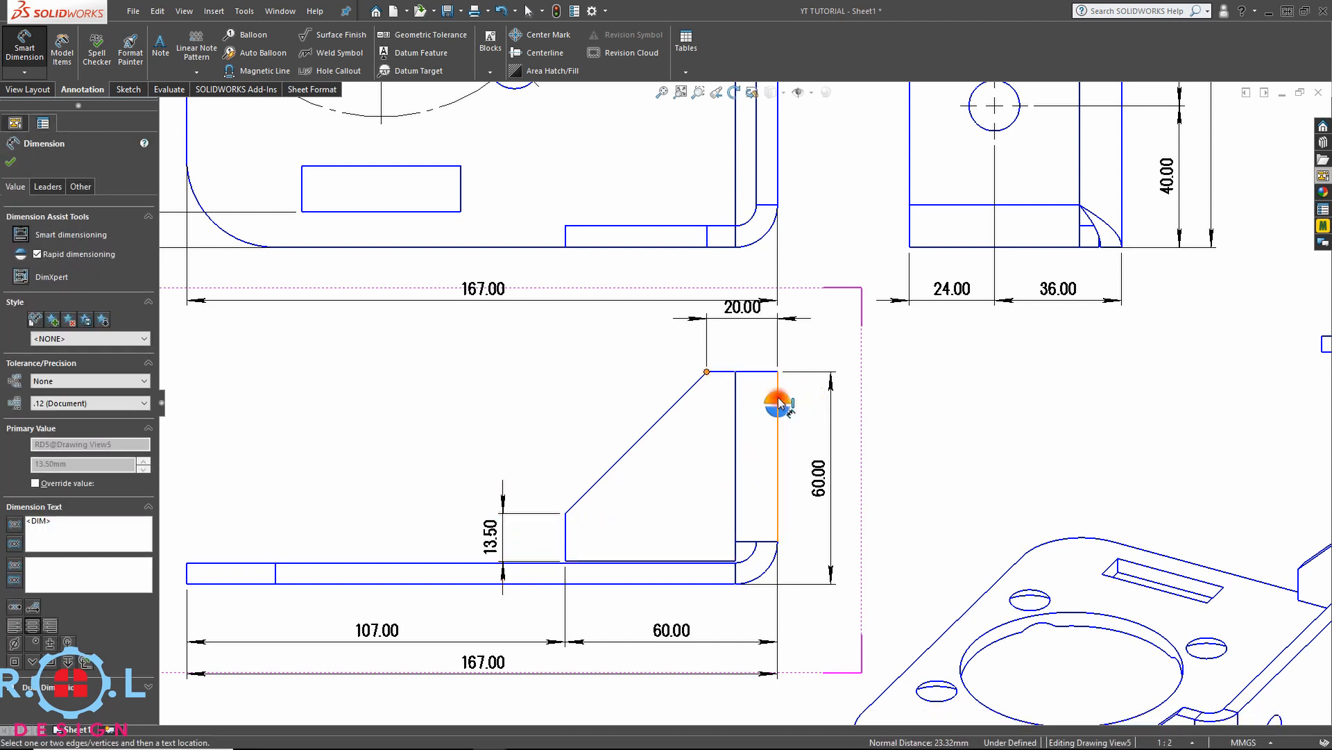
click(750, 354)
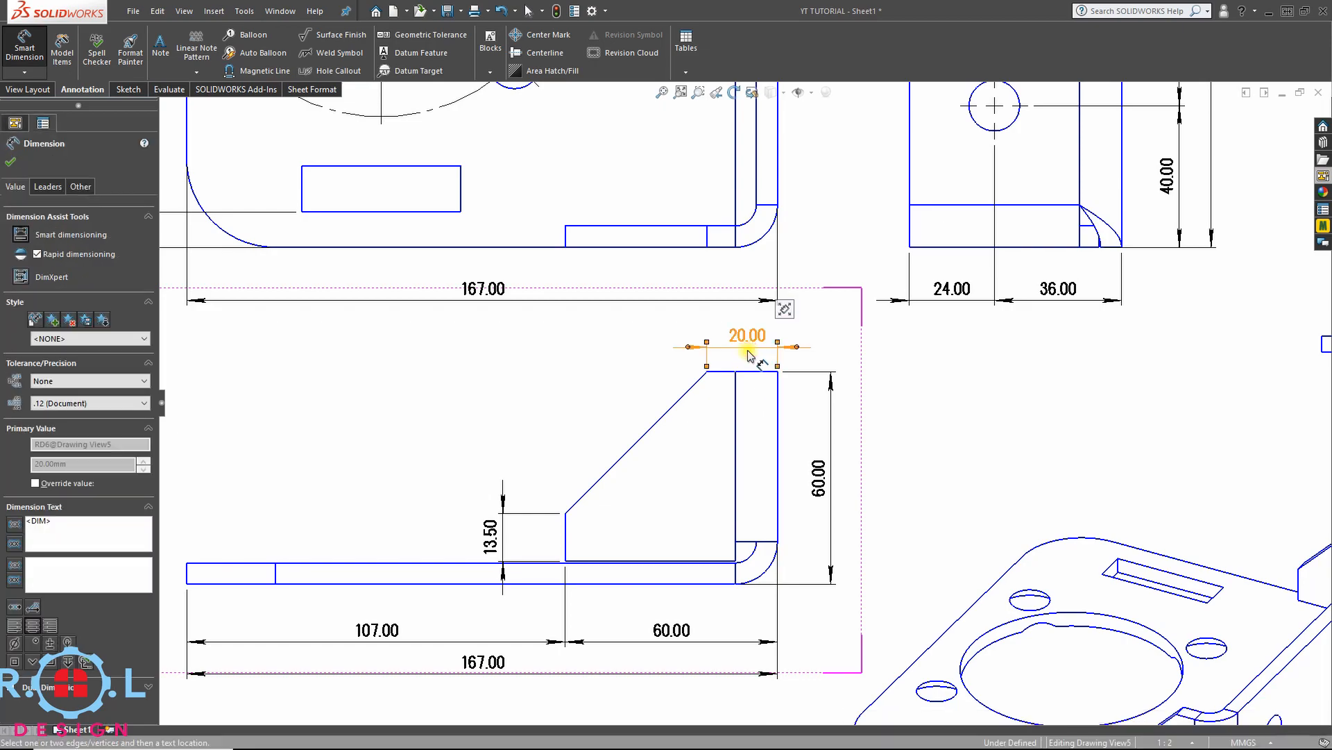
click(956, 432)
- Add a hole callout to the flat pattern's lower-left countersunk hole, placing the text below and left of the hole
scroll(940, 436, up, 5)
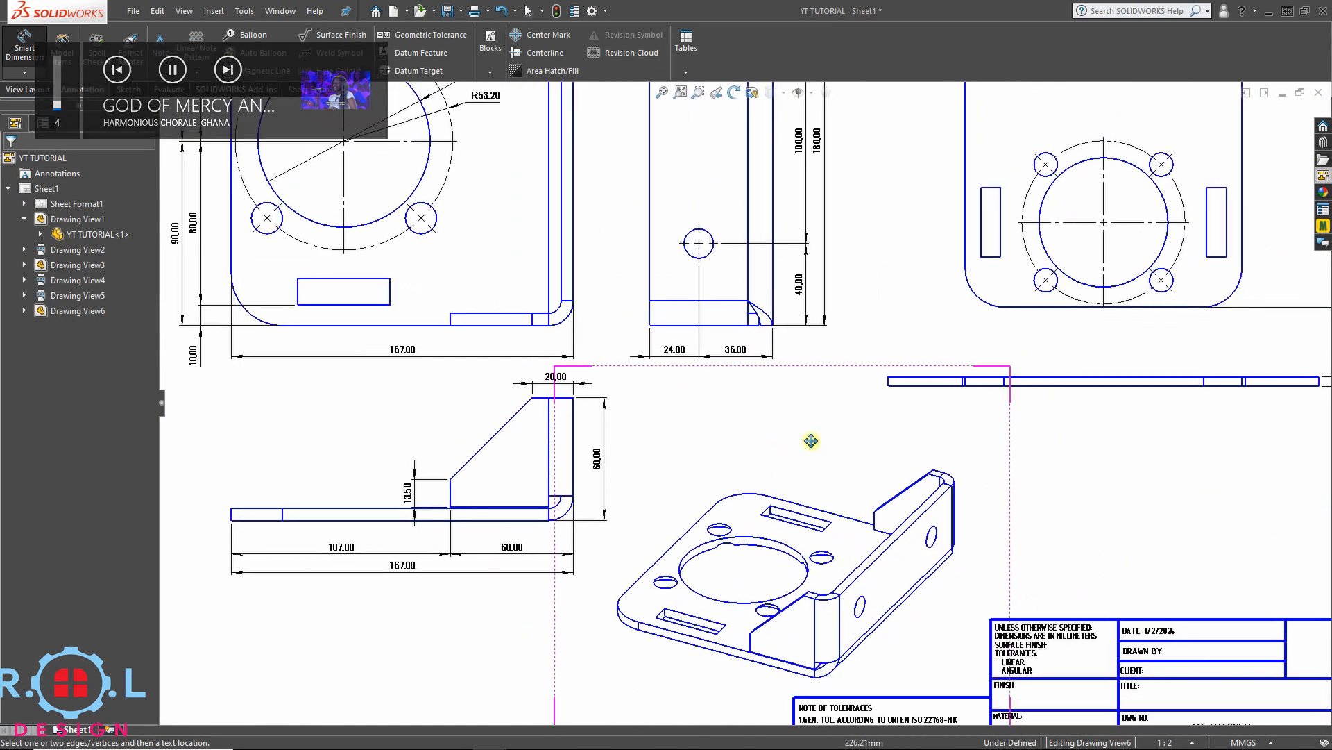
mouse_move(811, 440)
middle_down()
mouse_move(877, 330)
mouse_move(925, 353)
mouse_move(701, 472)
middle_up()
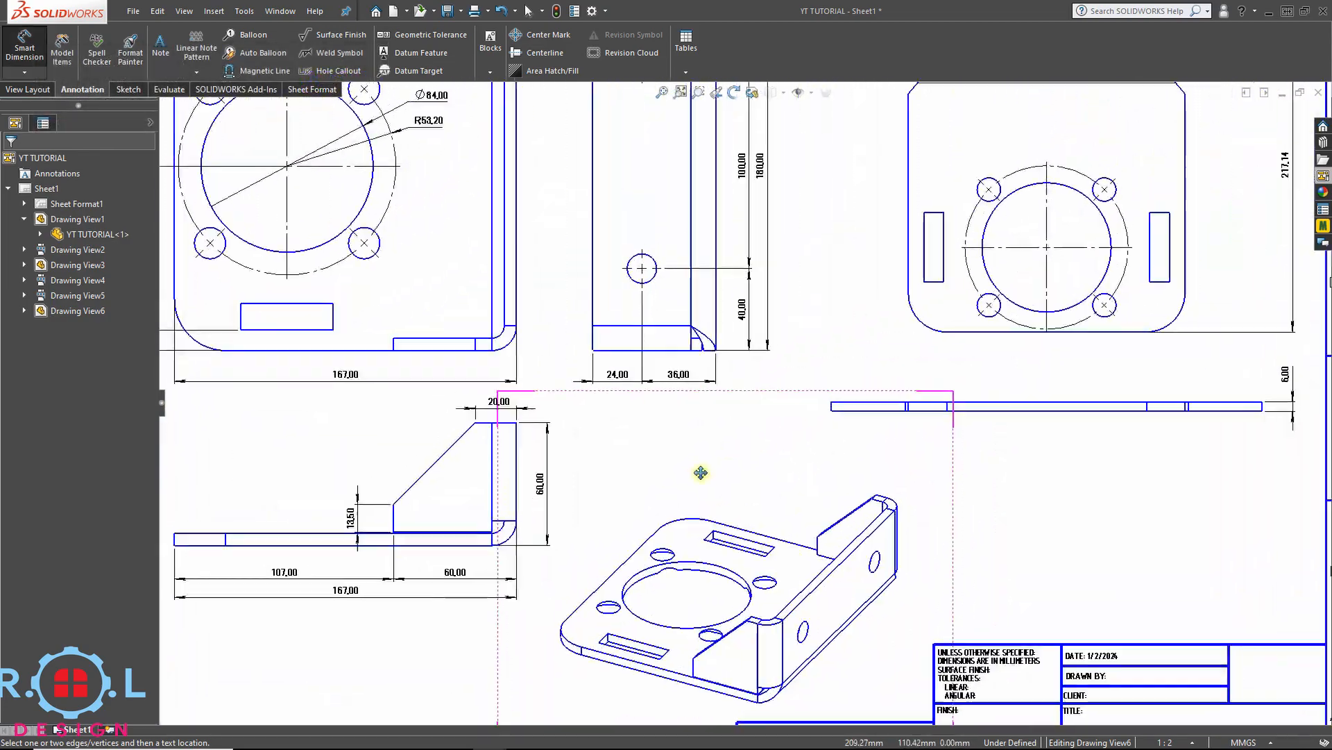
scroll(931, 478, up, 2)
middle_drag(840, 379, 899, 469)
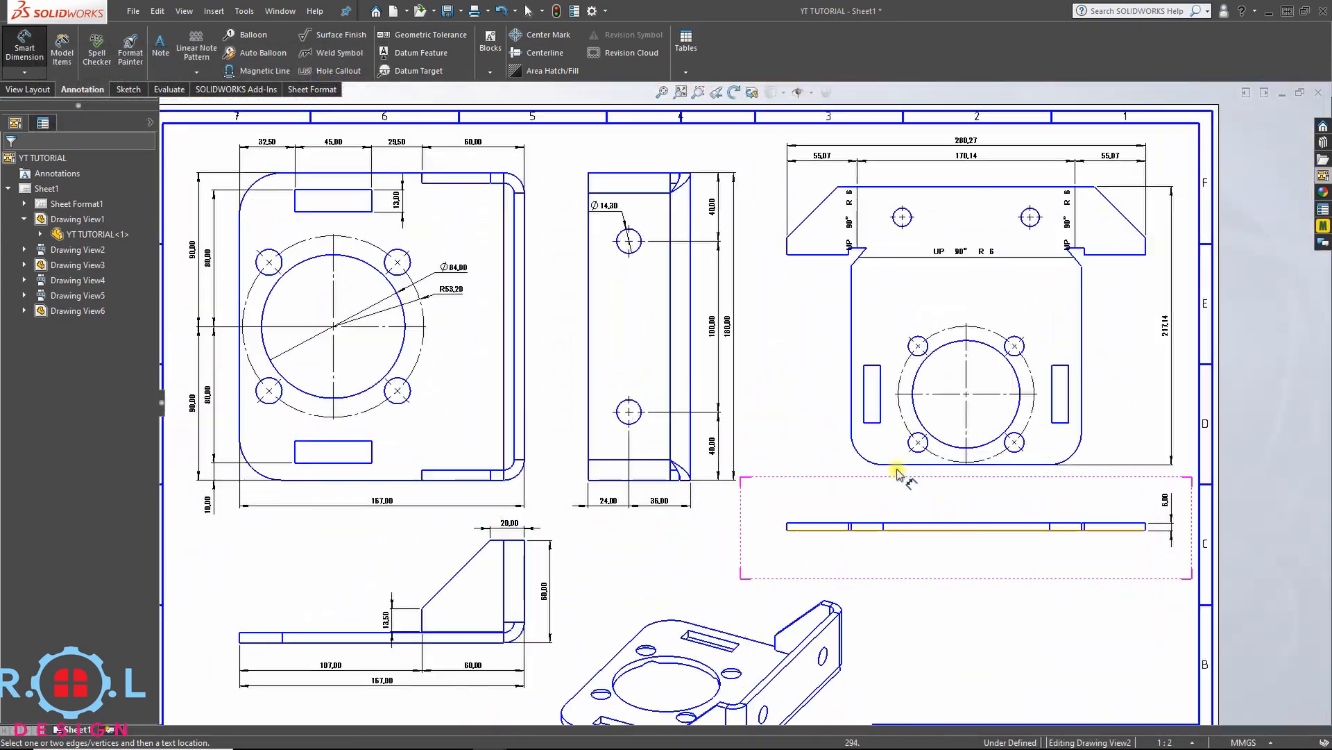
scroll(885, 409, down, 1)
mouse_move(835, 407)
middle_down()
mouse_move(1024, 386)
mouse_move(1107, 450)
mouse_move(906, 384)
middle_up()
click(315, 72)
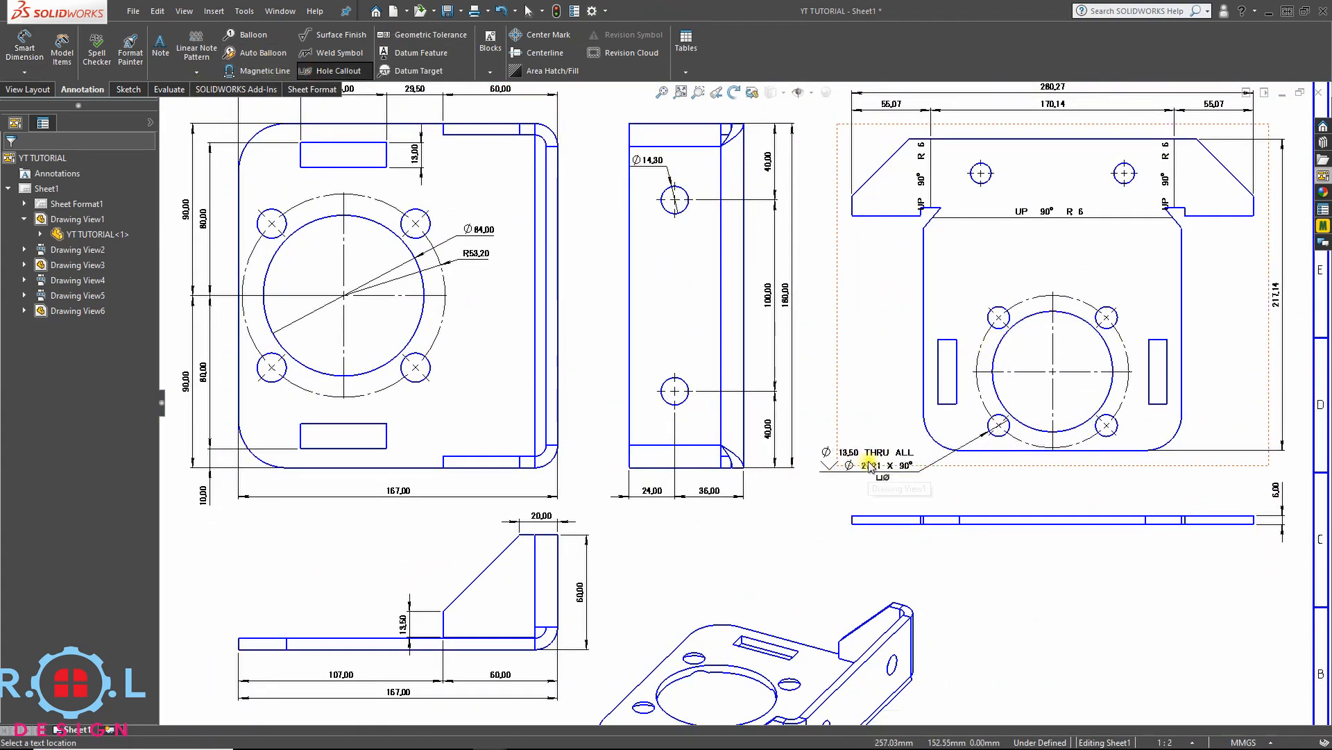
click(873, 466)
key(Escape)
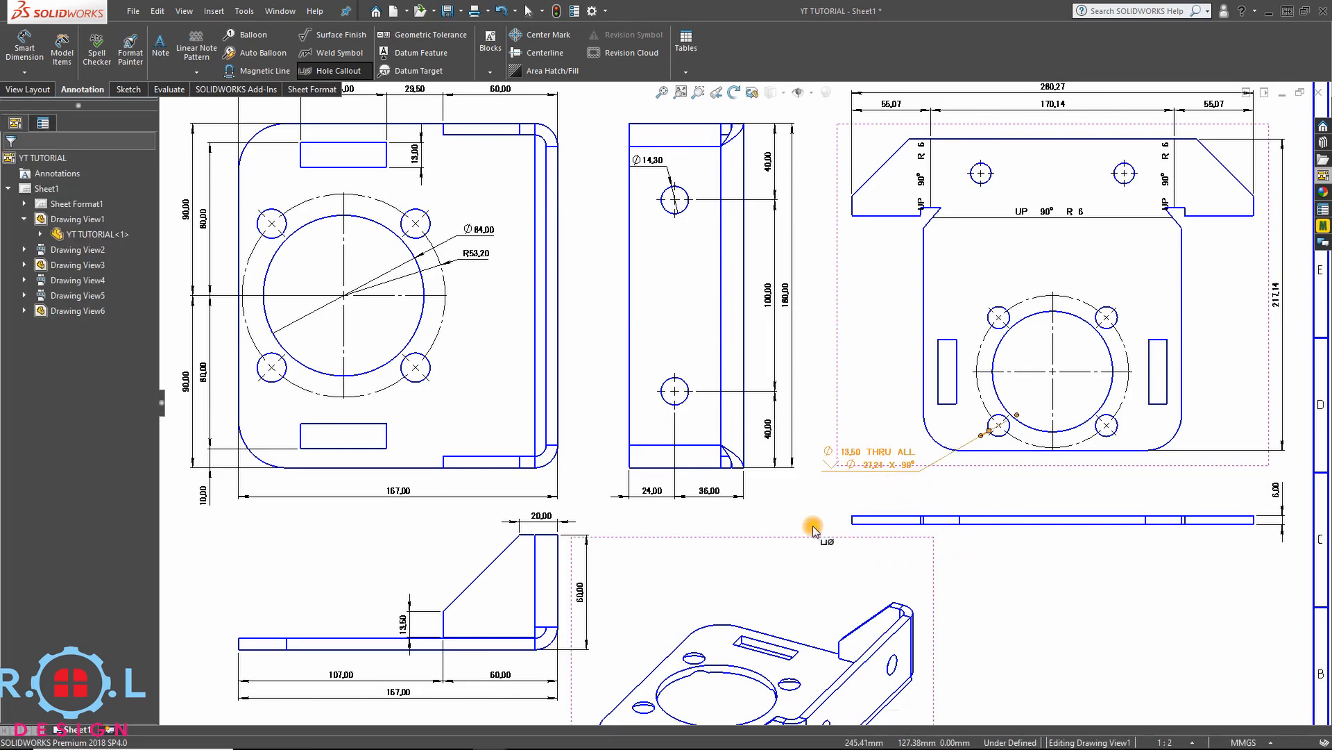
middle_drag(778, 492, 894, 259)
scroll(902, 311, up, 1)
middle_drag(911, 304, 820, 398)
key(Escape)
scroll(912, 483, up, 1)
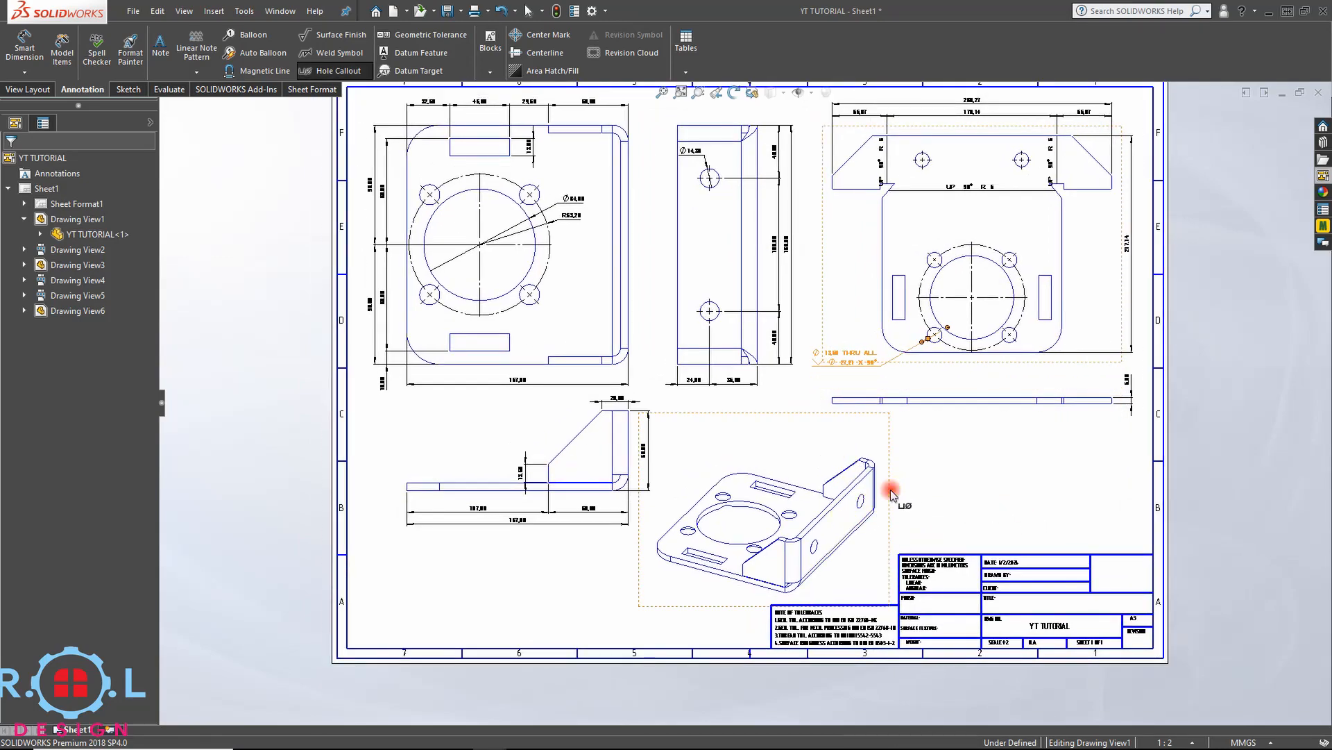
key(Escape)
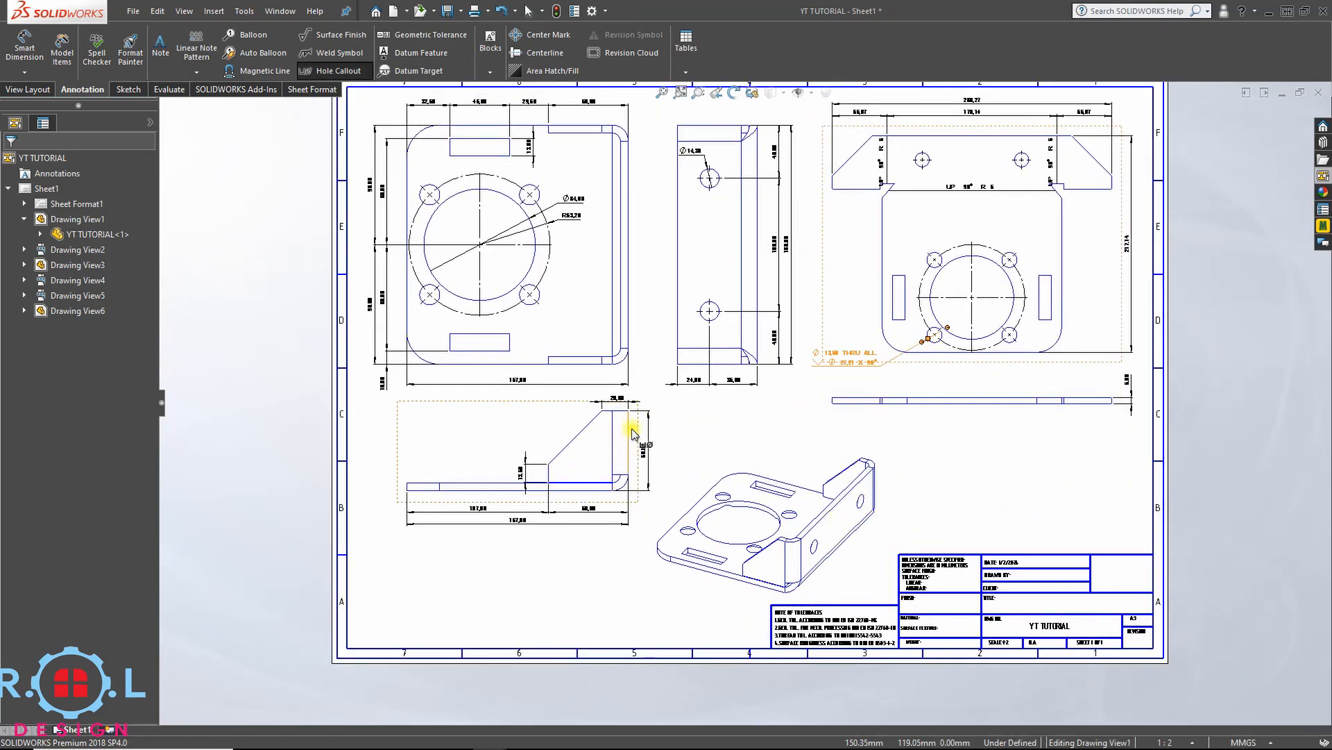
- Dimension the horizontal distance from the front view's left edge to the large central hole's centre, placing it below the view
middle_drag(635, 435, 668, 515)
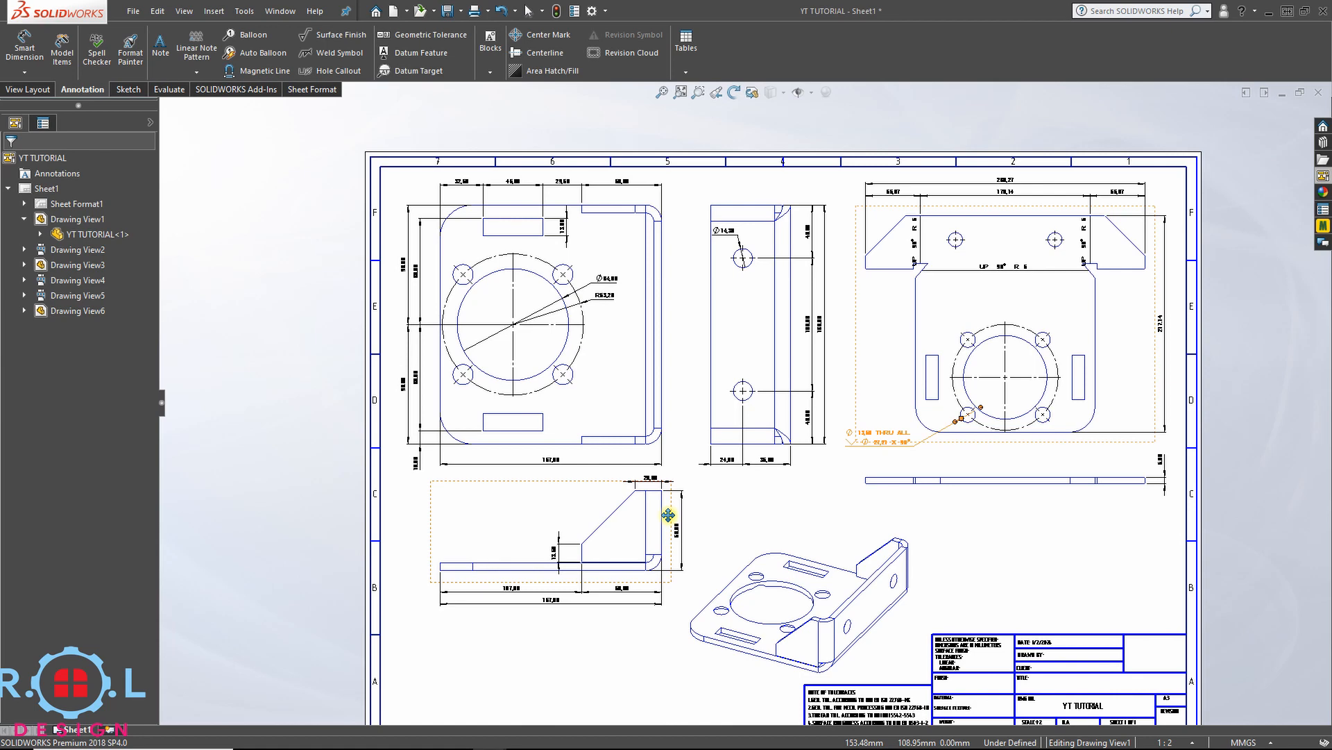
right_drag(298, 398, 381, 292)
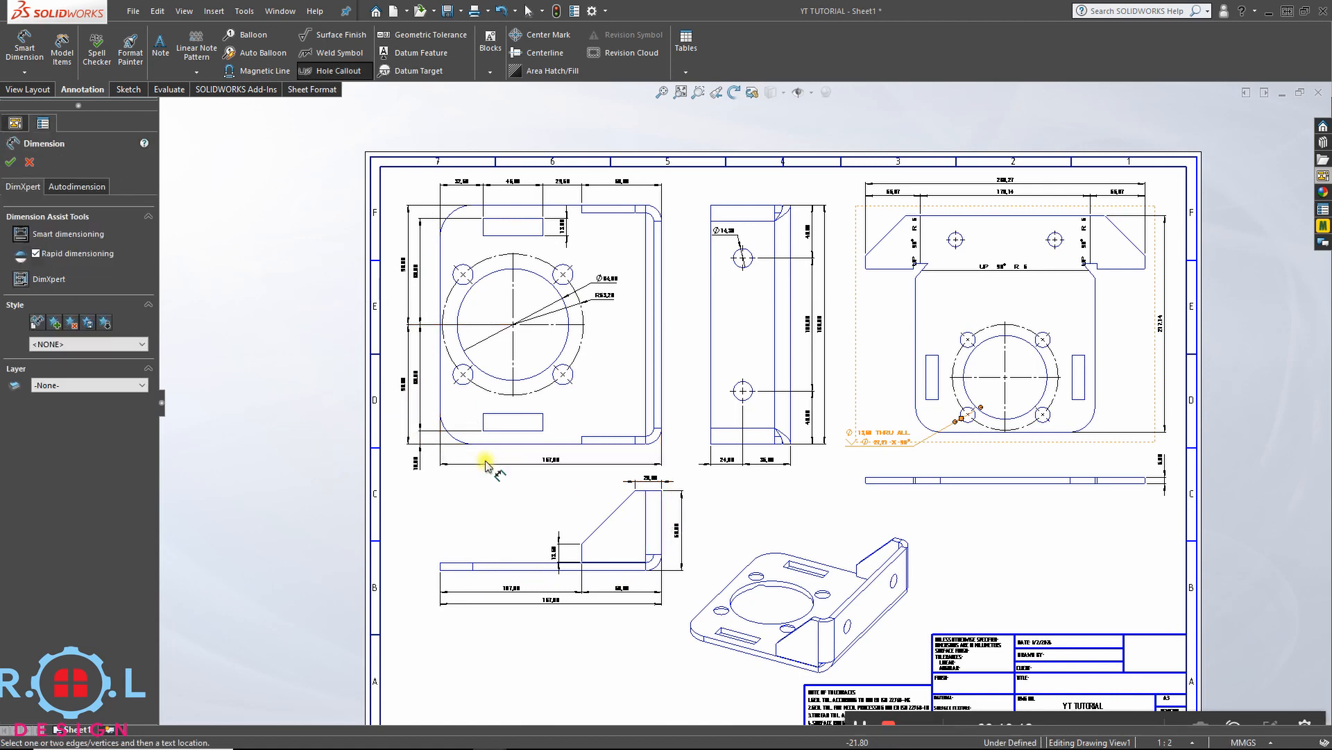
scroll(476, 408, down, 4)
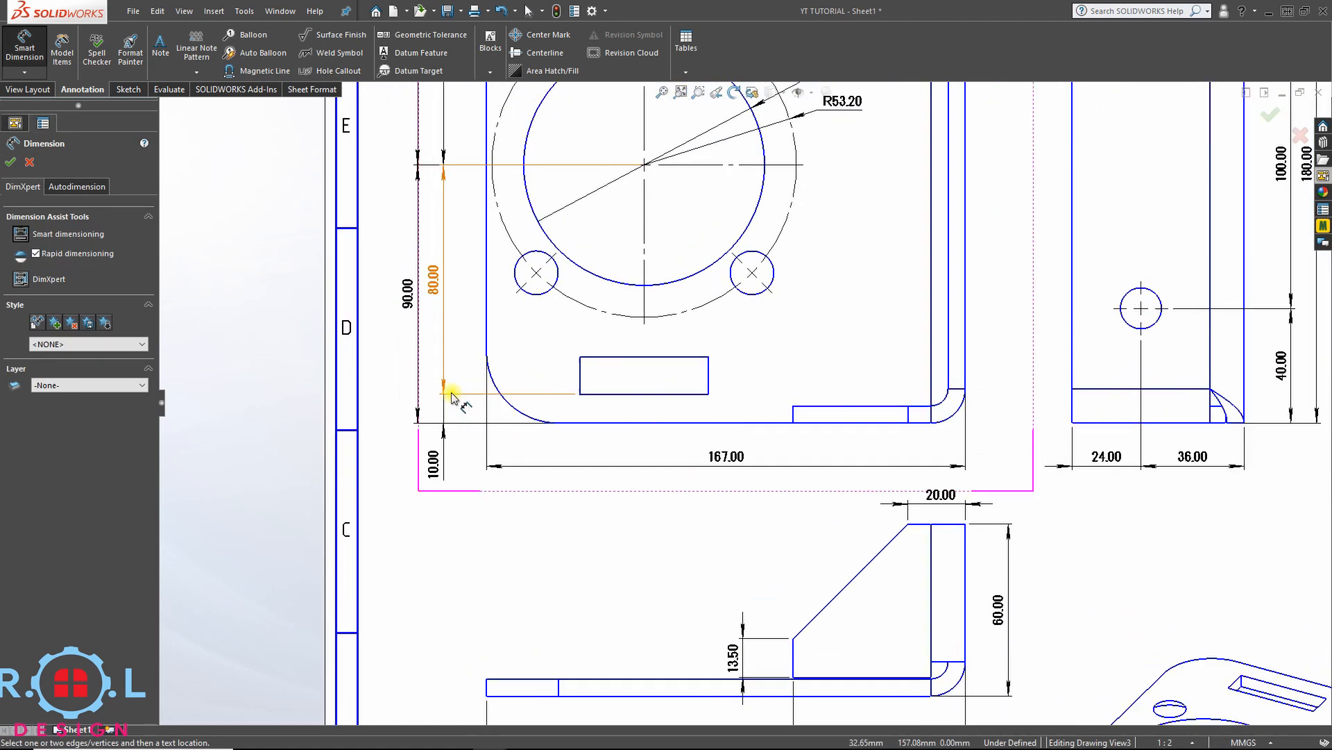
click(488, 338)
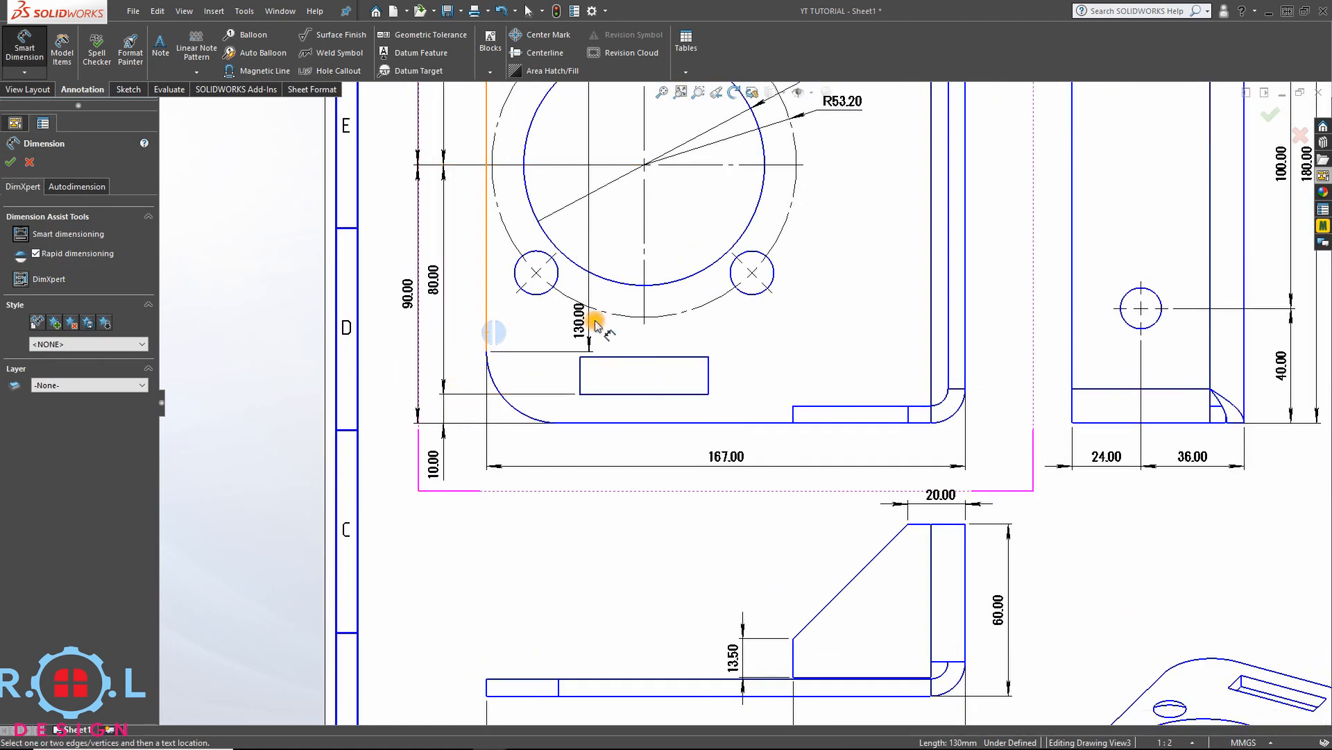
click(629, 286)
click(647, 288)
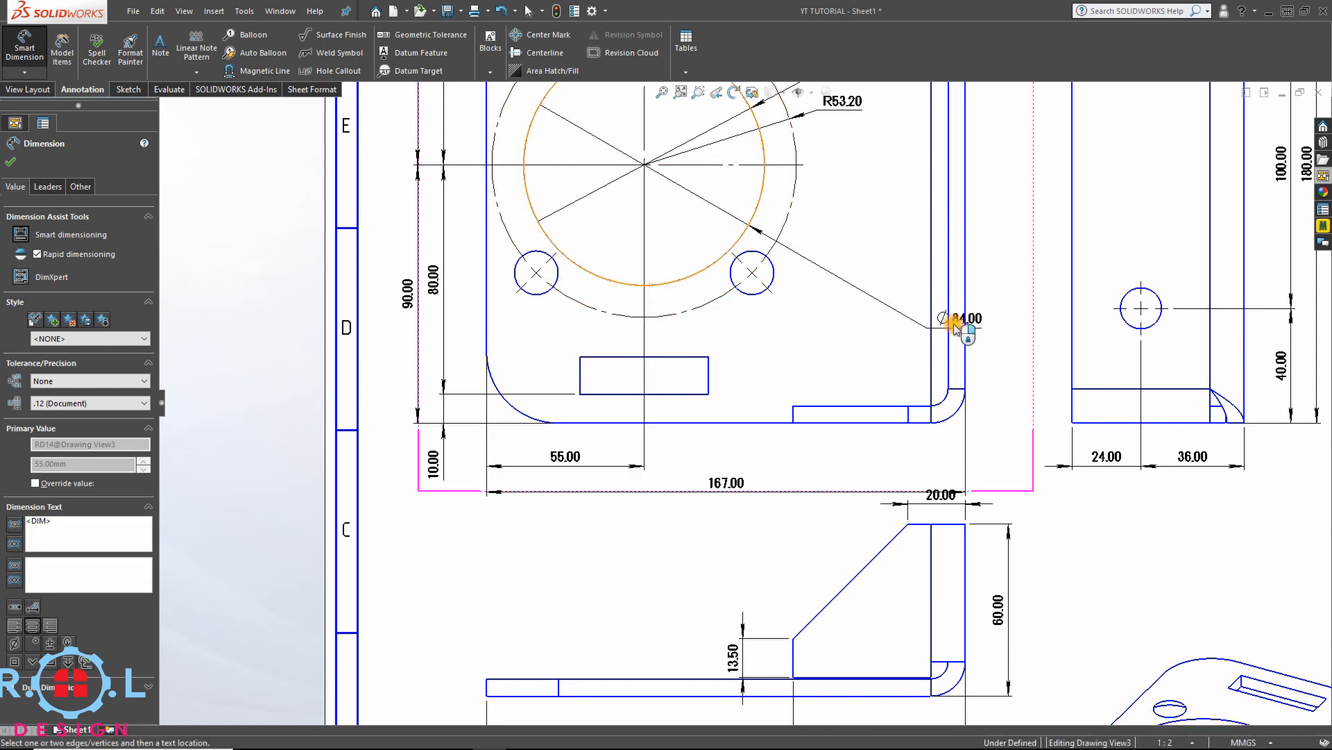
- Dimension the horizontal distance from the large central hole's centre to the flange's outer face, below the front view
click(965, 304)
click(965, 305)
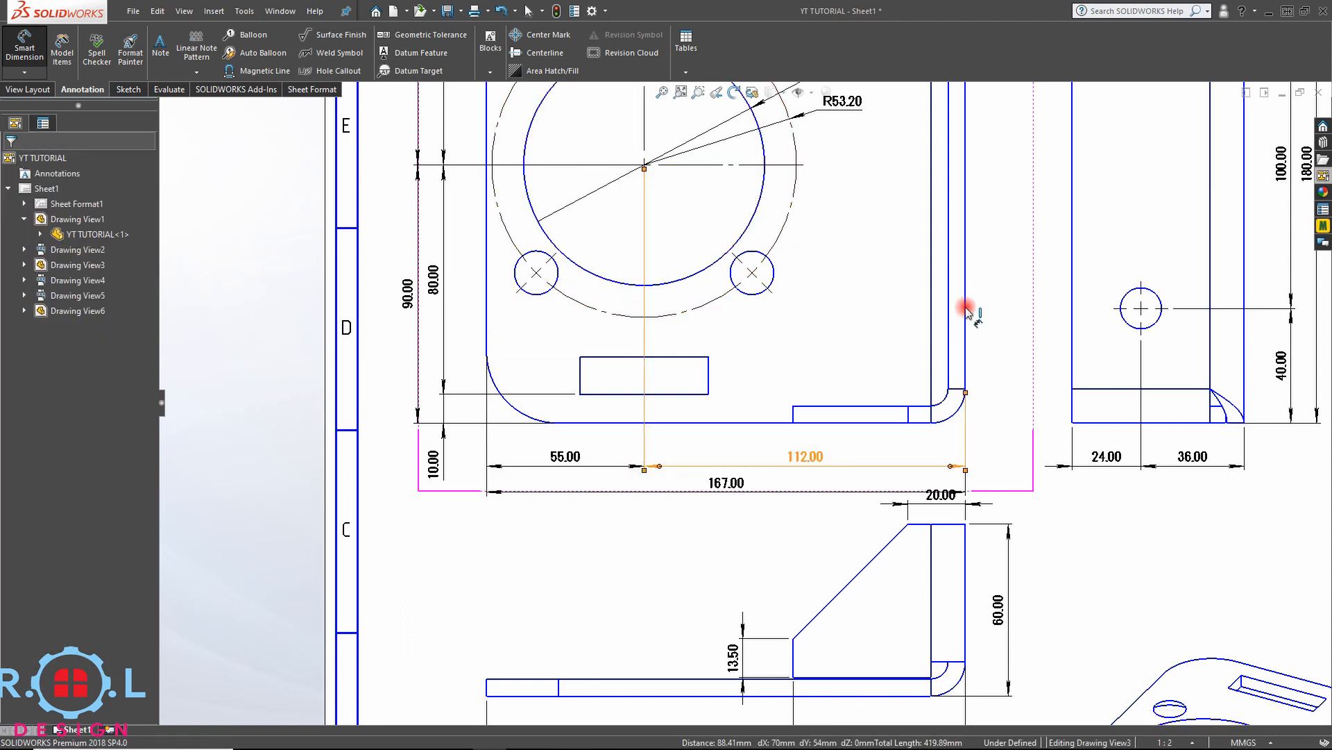
click(988, 319)
scroll(989, 361, up, 1)
middle_drag(949, 442, 661, 591)
scroll(739, 547, up, 2)
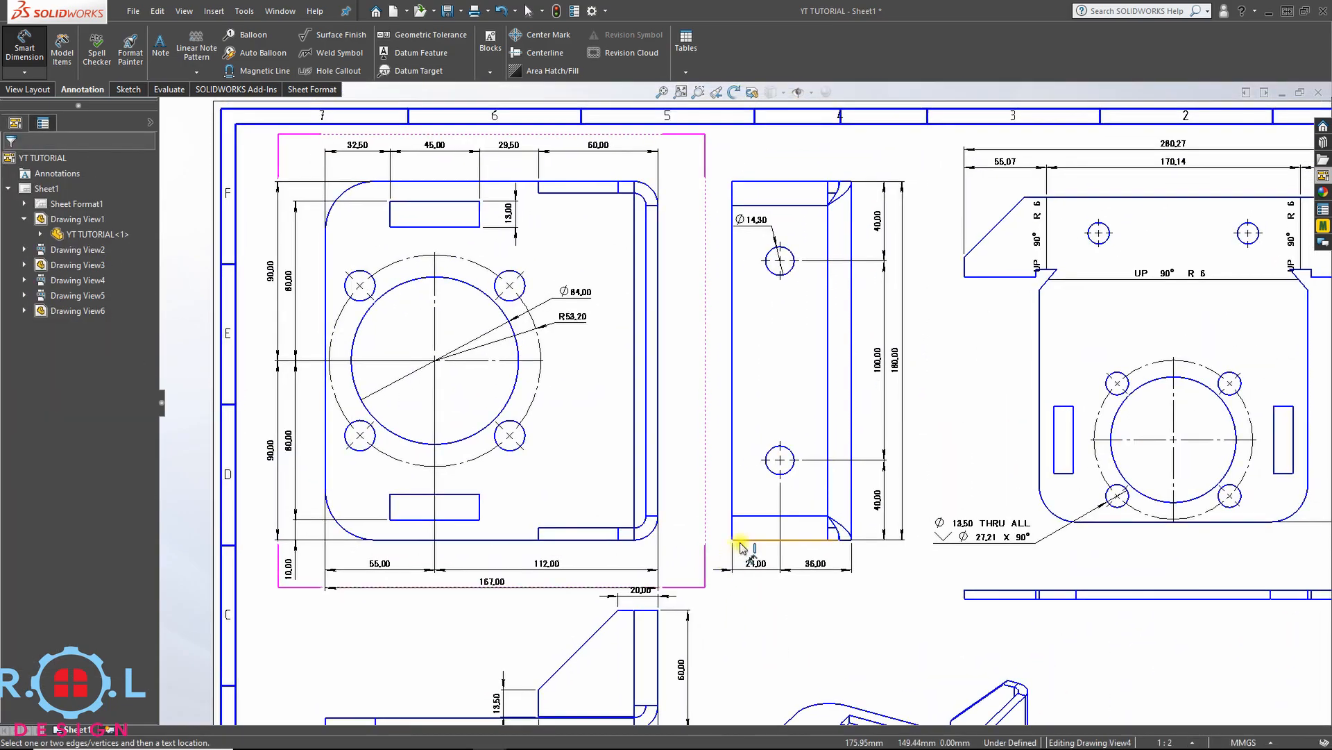
click(895, 570)
scroll(842, 606, up, 4)
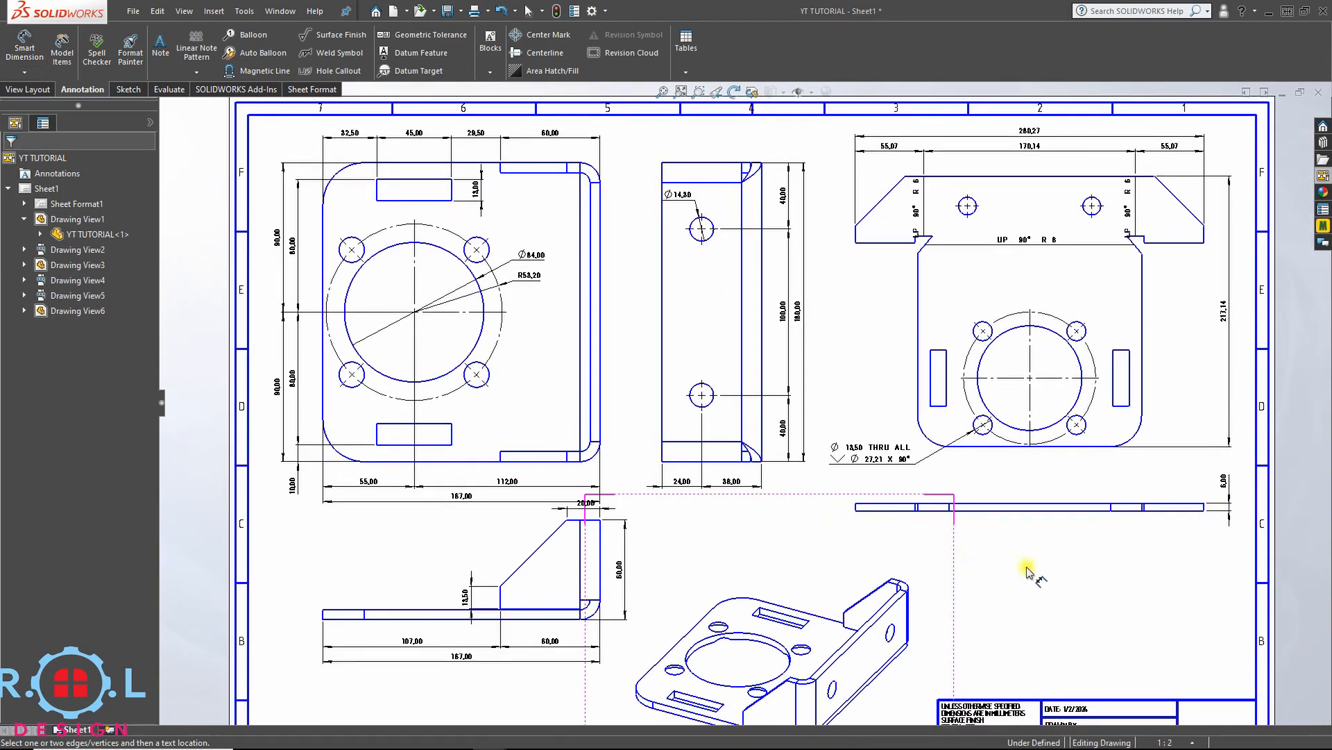
middle_drag(1061, 591, 1046, 556)
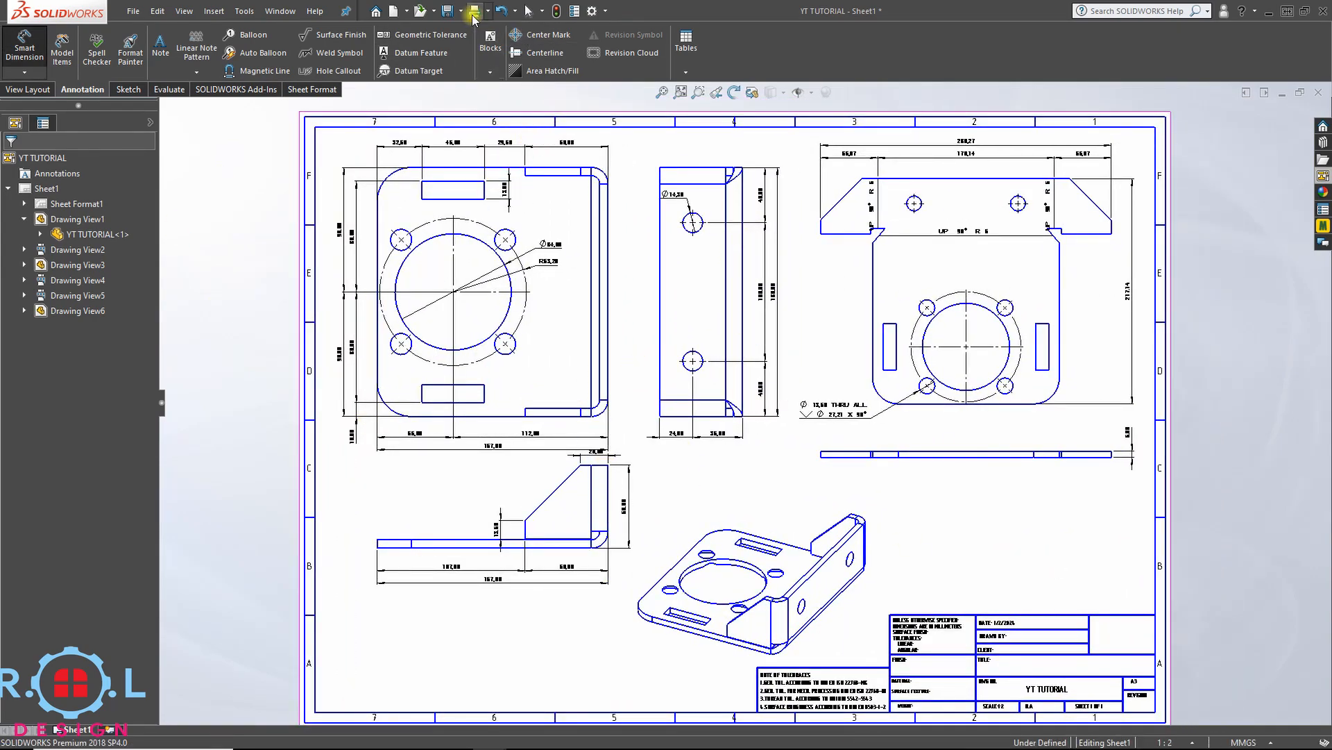
- Save the drawing together with its modified part, naming the drawing file YT TUTORIAL on the Desktop
click(447, 11)
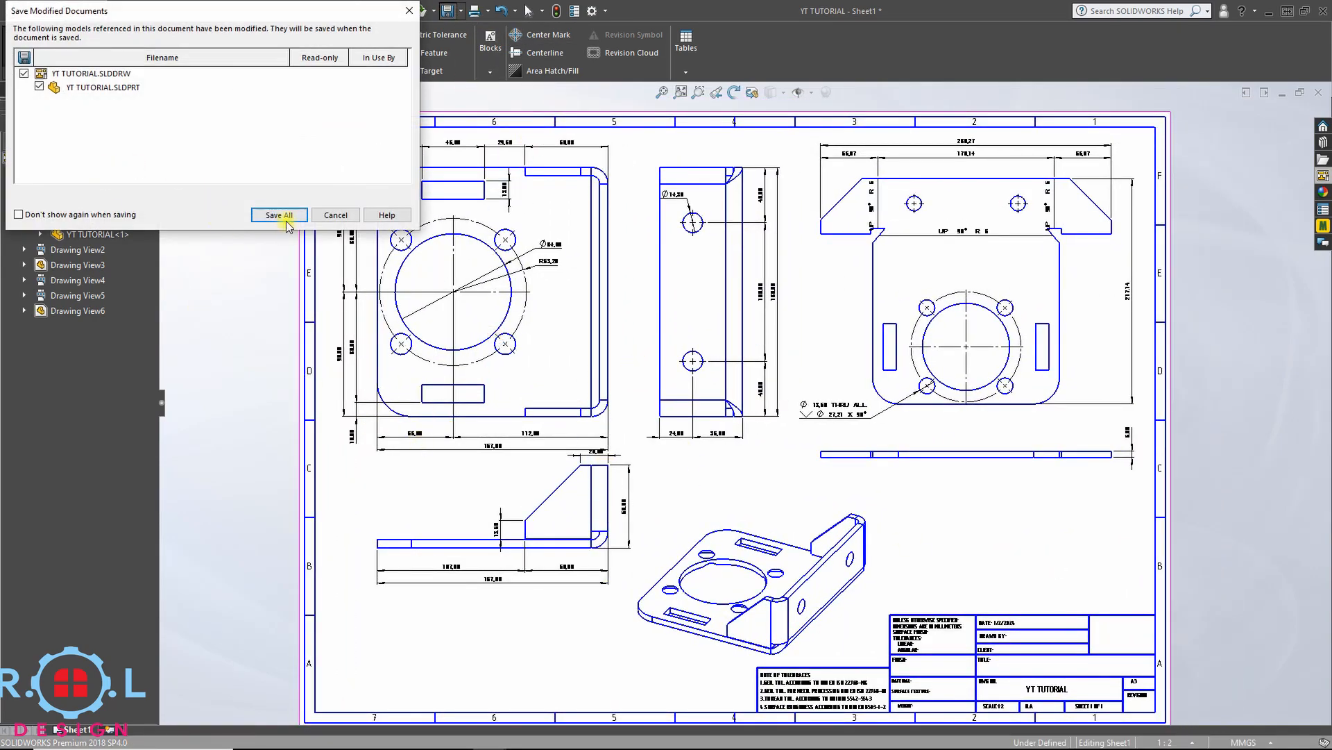
click(287, 220)
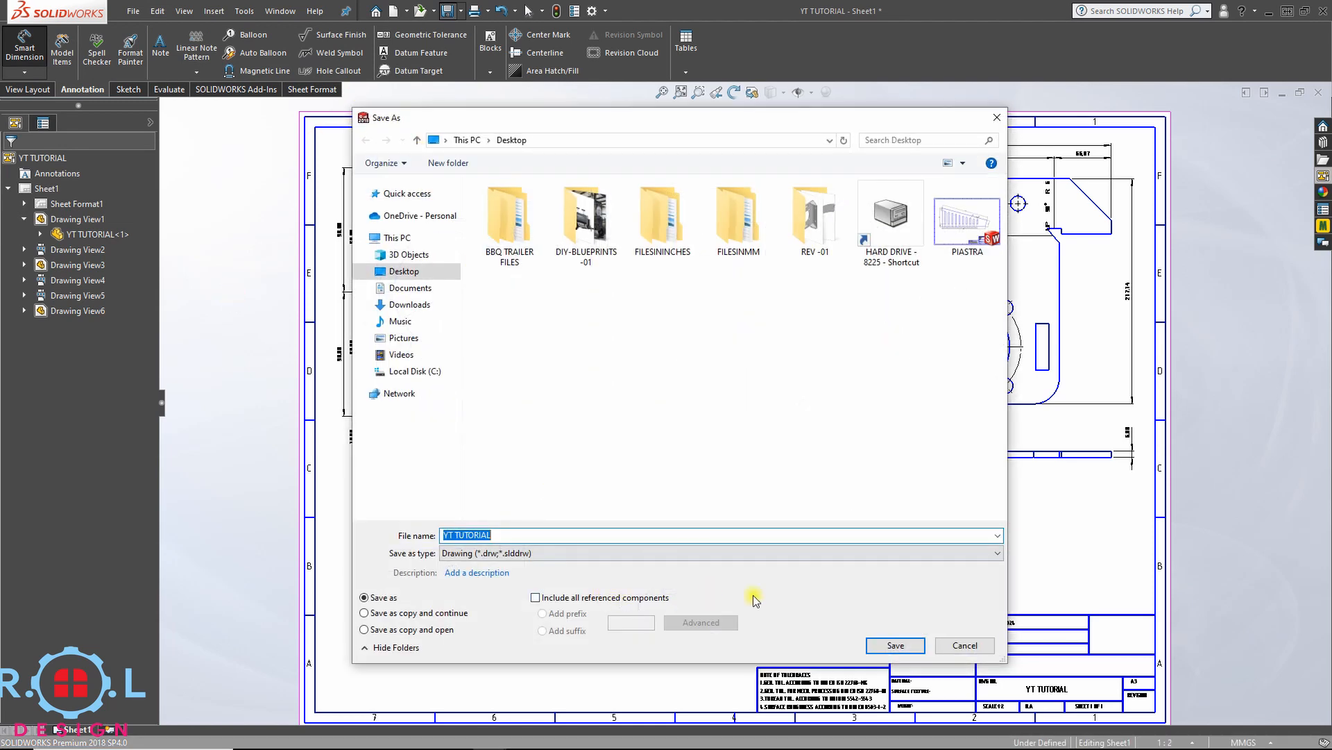
click(895, 645)
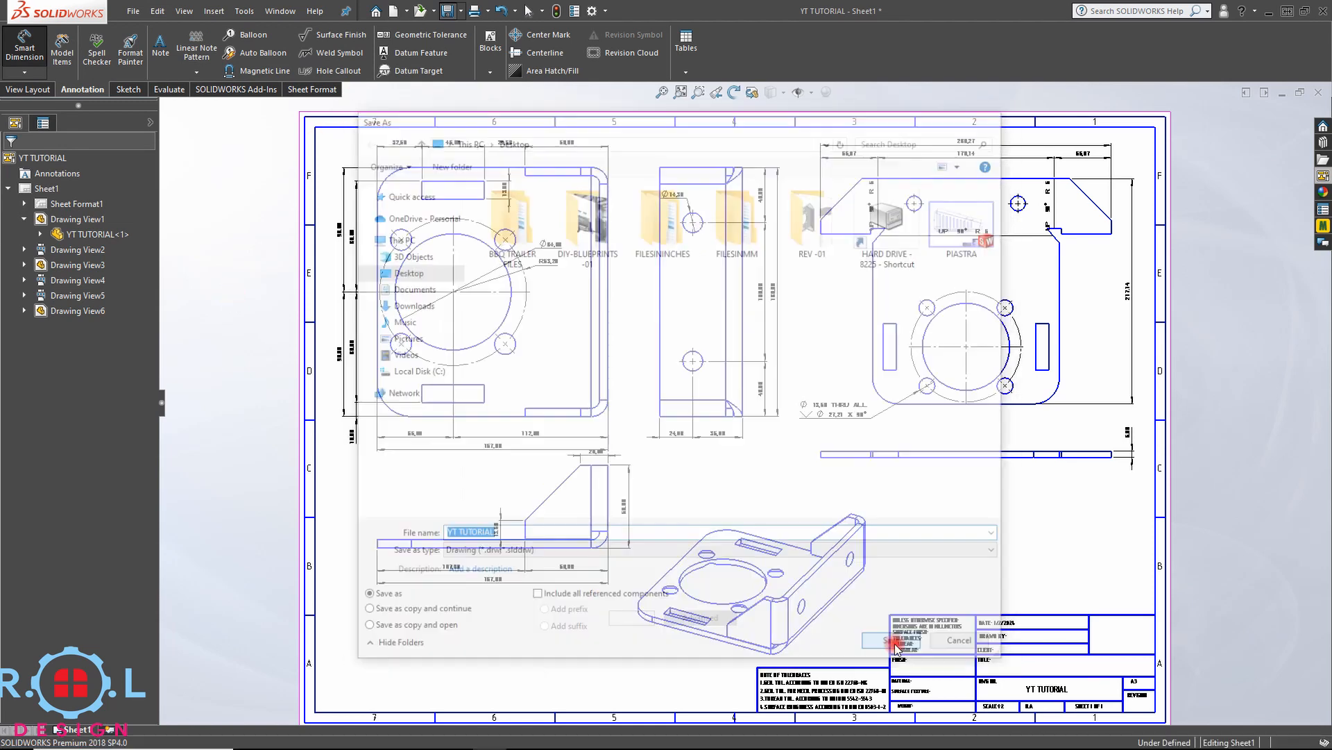
- Save a copy of the drawing as a PDF named YT TUTORIAL on the Desktop
click(461, 12)
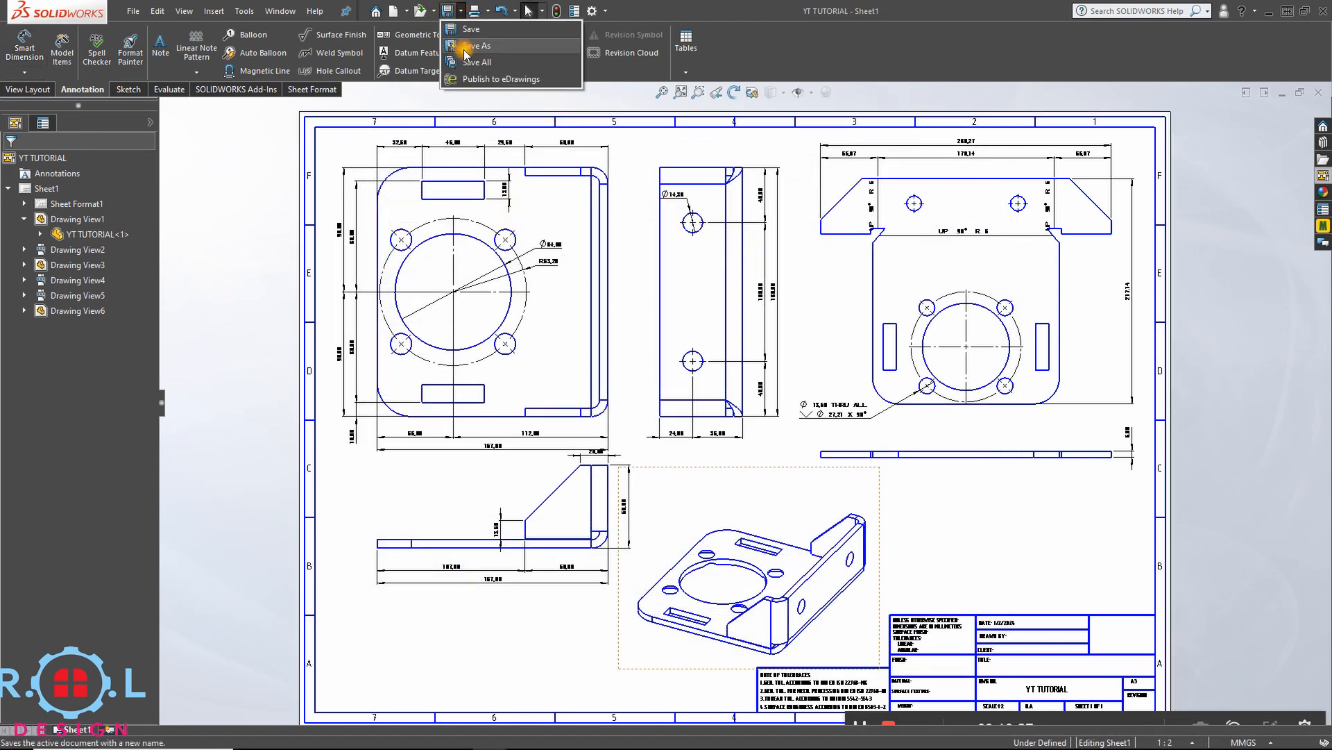
click(464, 50)
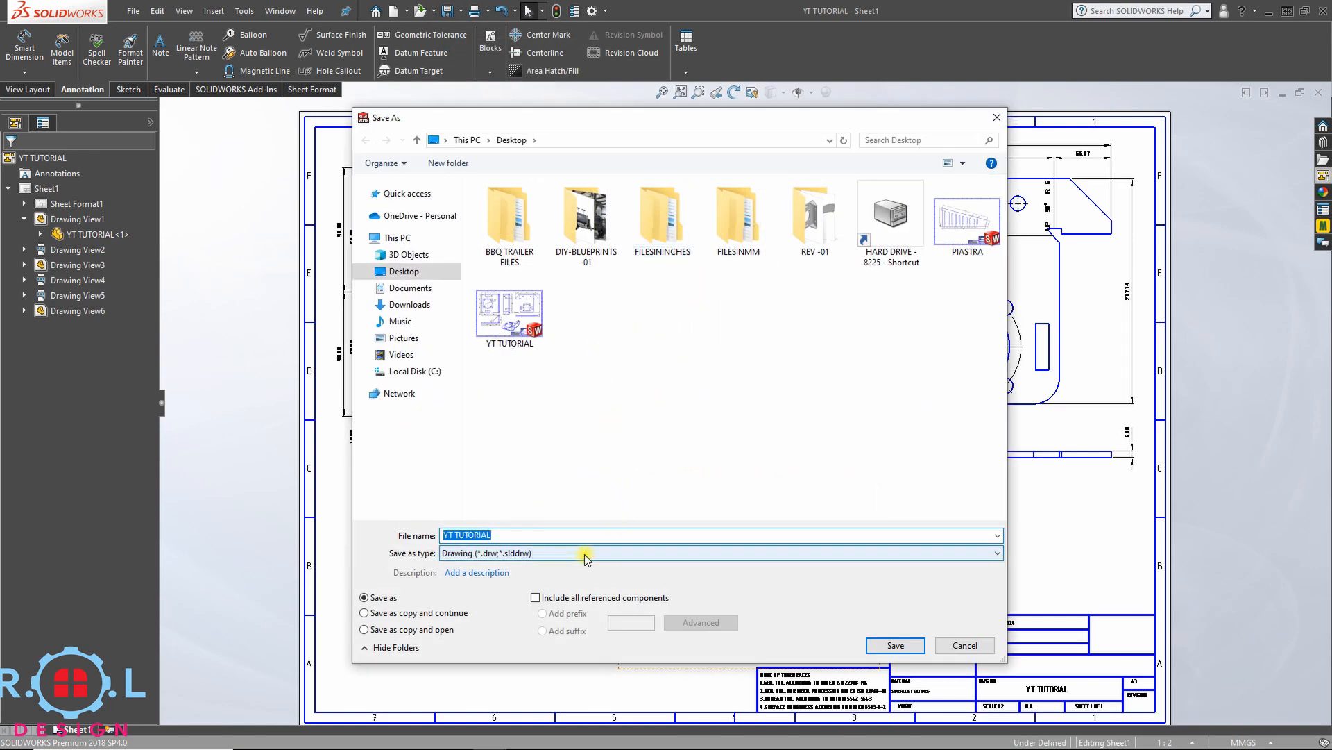
click(596, 553)
click(564, 631)
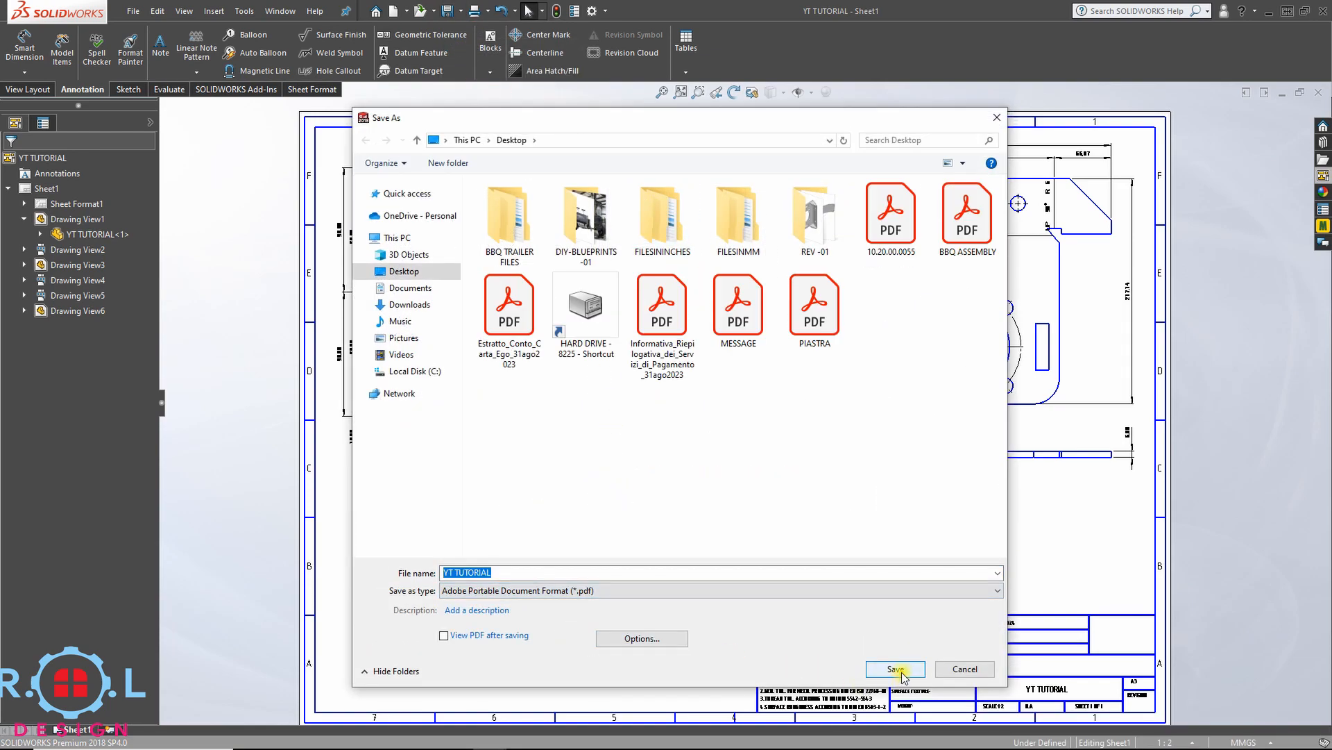
click(896, 669)
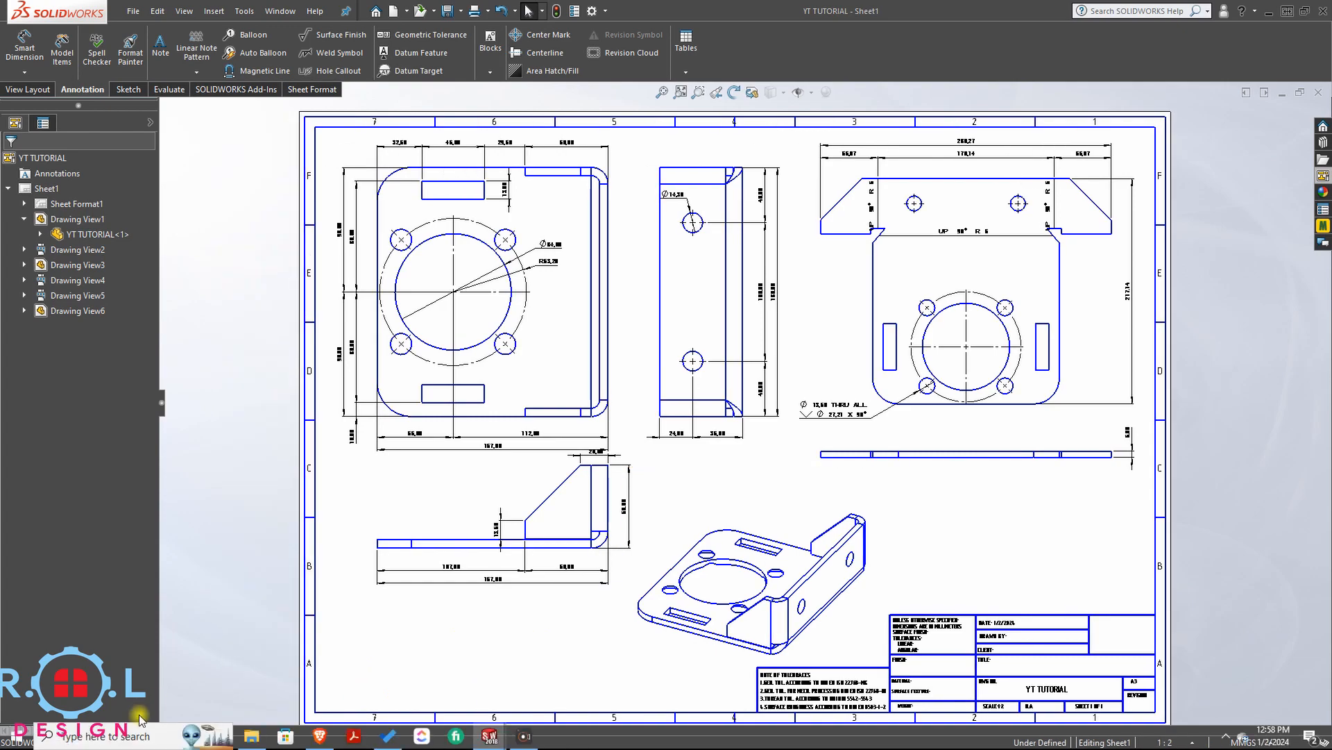
- Switch to File Explorer and open the YT TUTORIAL PDF from the Desktop folder
click(252, 737)
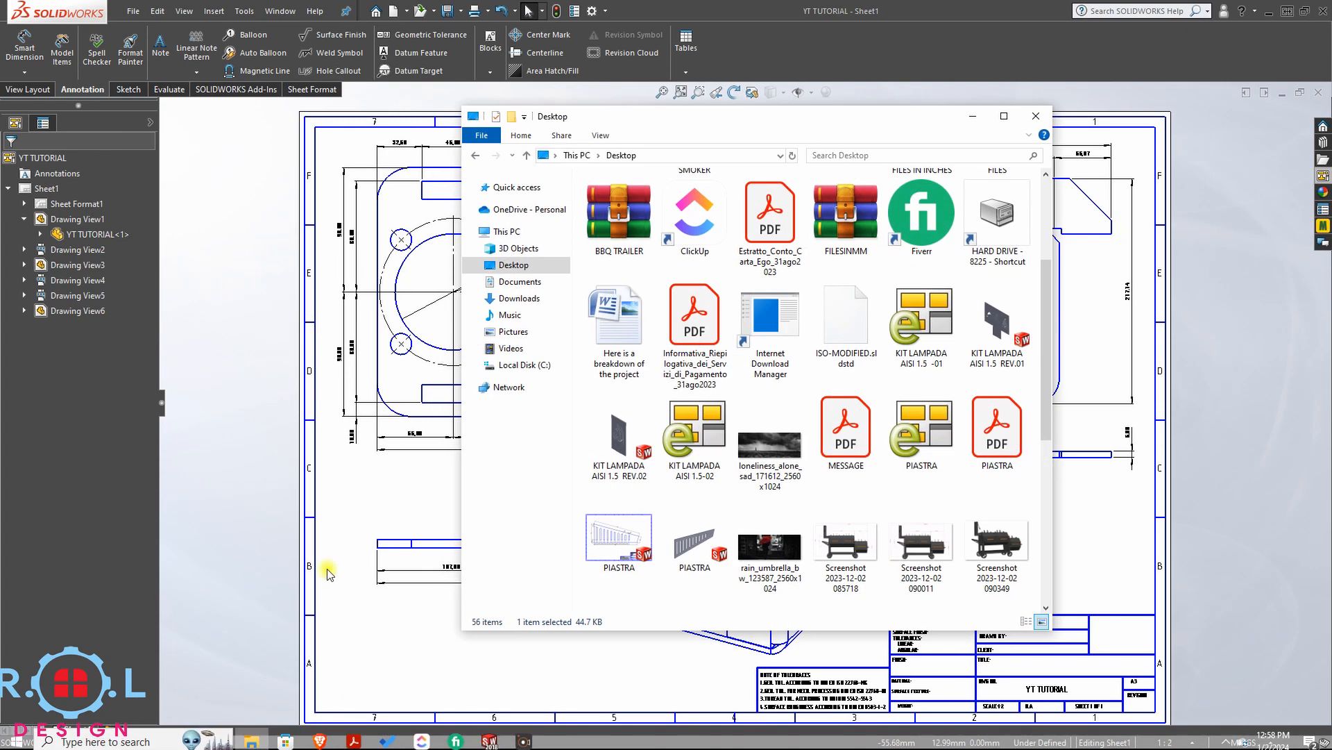
click(541, 266)
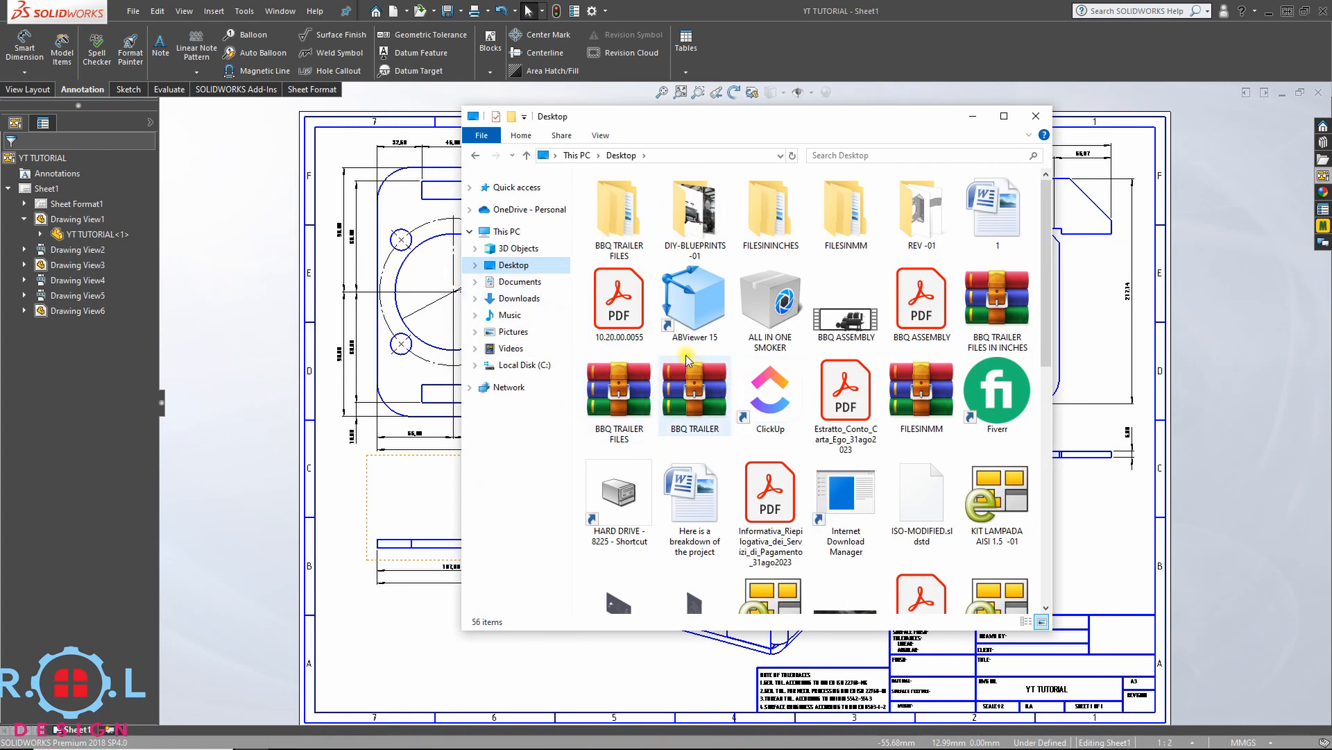
click(936, 308)
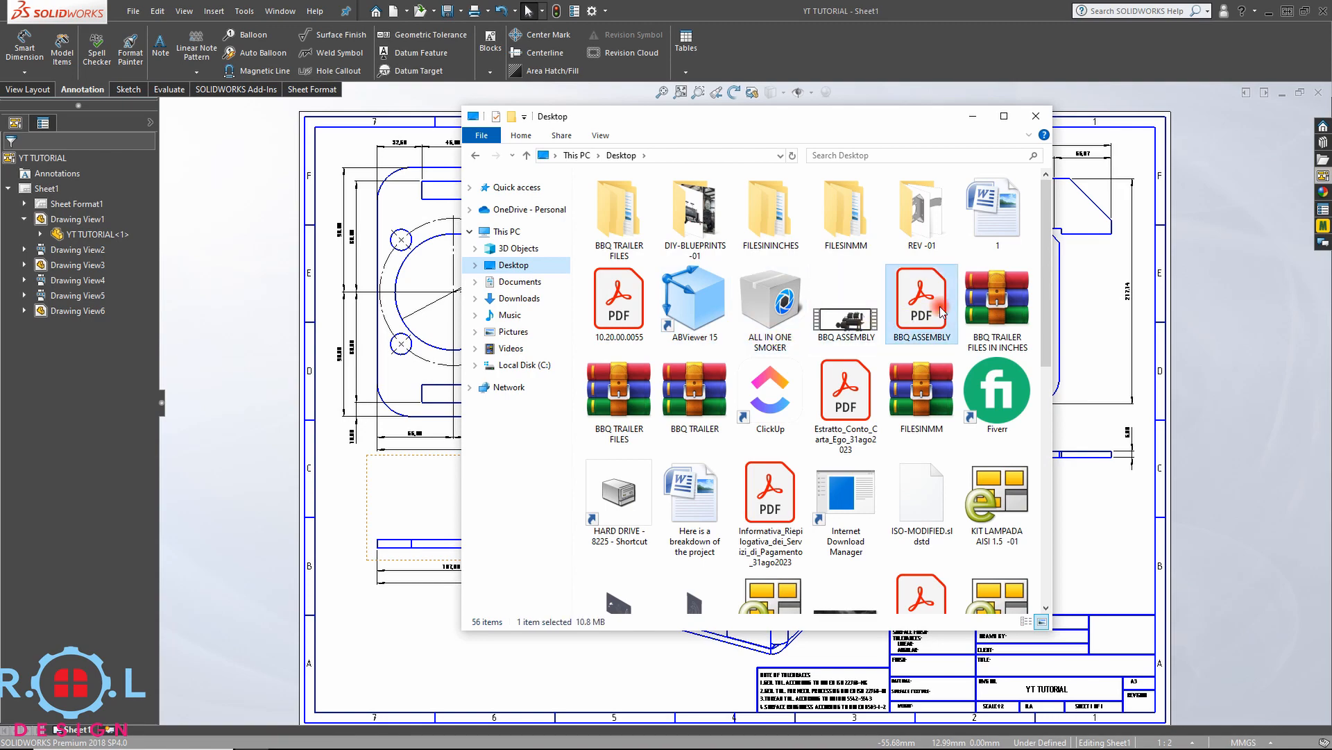
key(y)
double_click(973, 484)
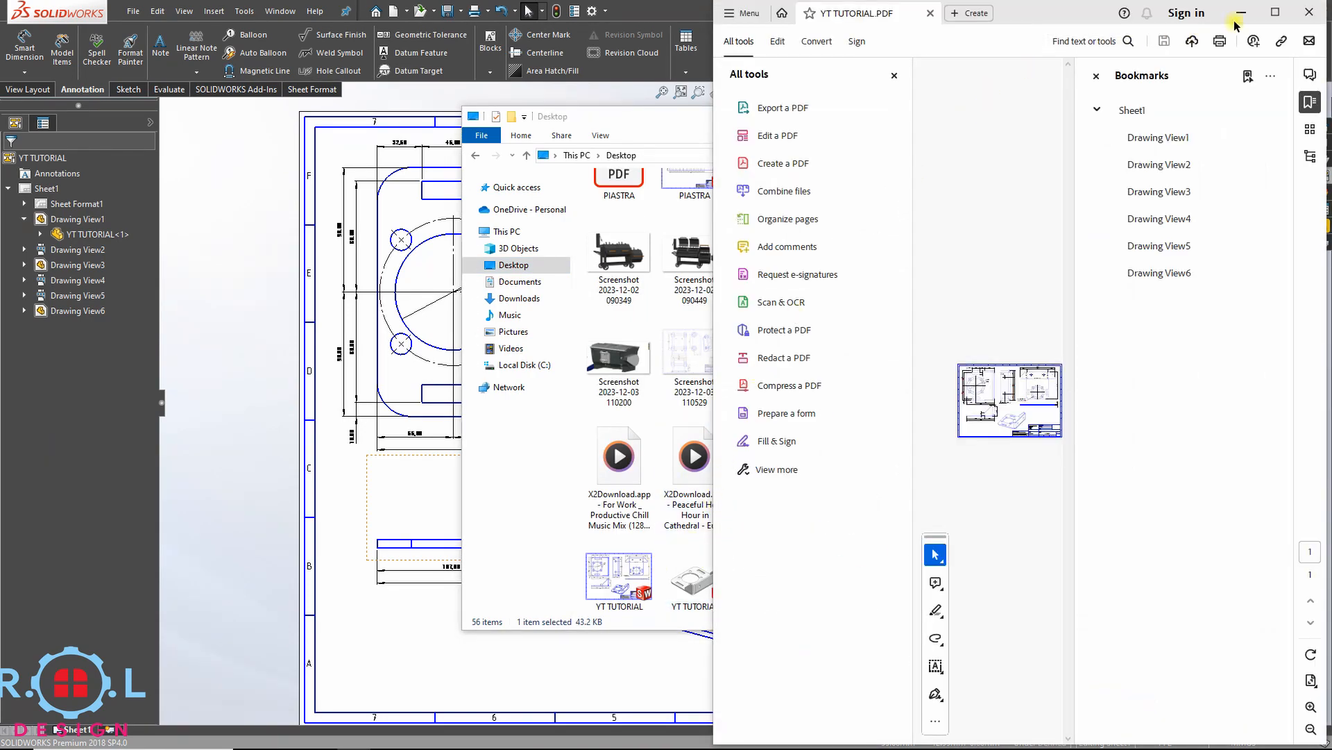
- Maximise the PDF window and show the drawing sheet in full screen to check the exported drawing
click(1276, 13)
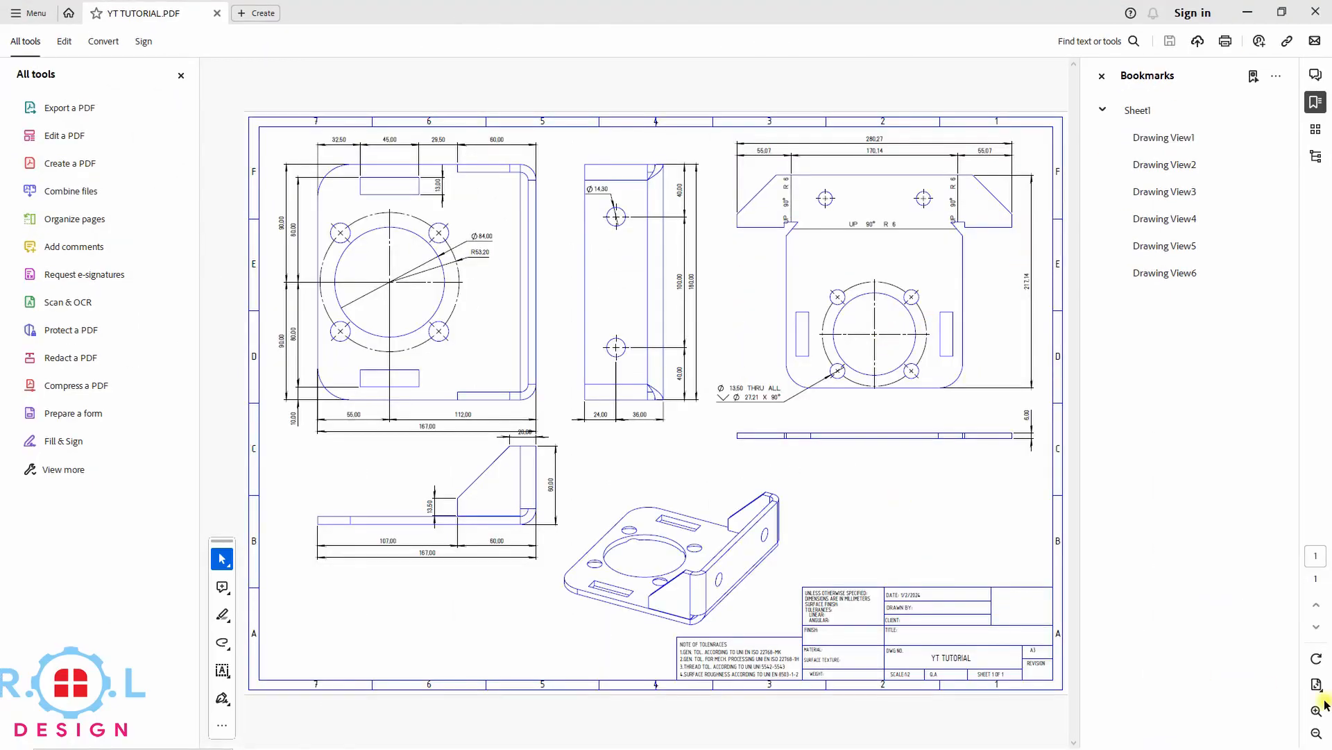
click(1317, 685)
click(1212, 705)
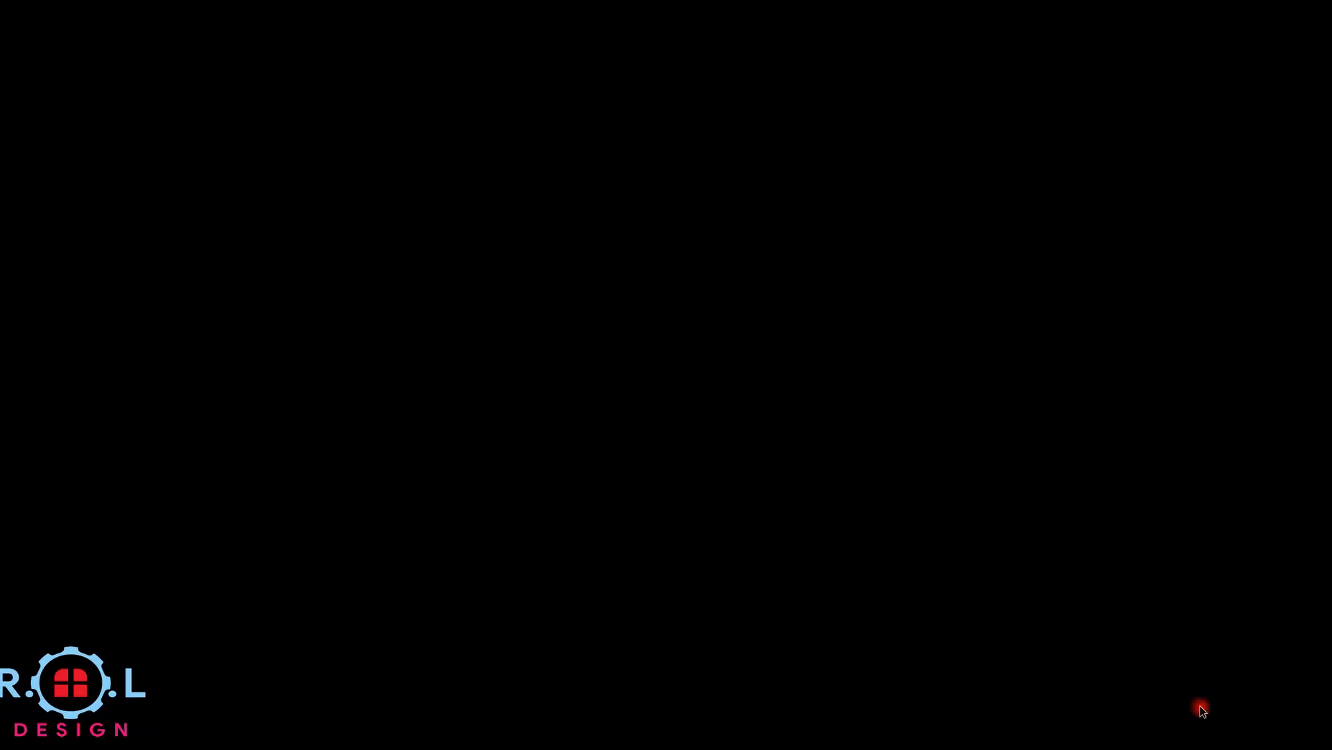